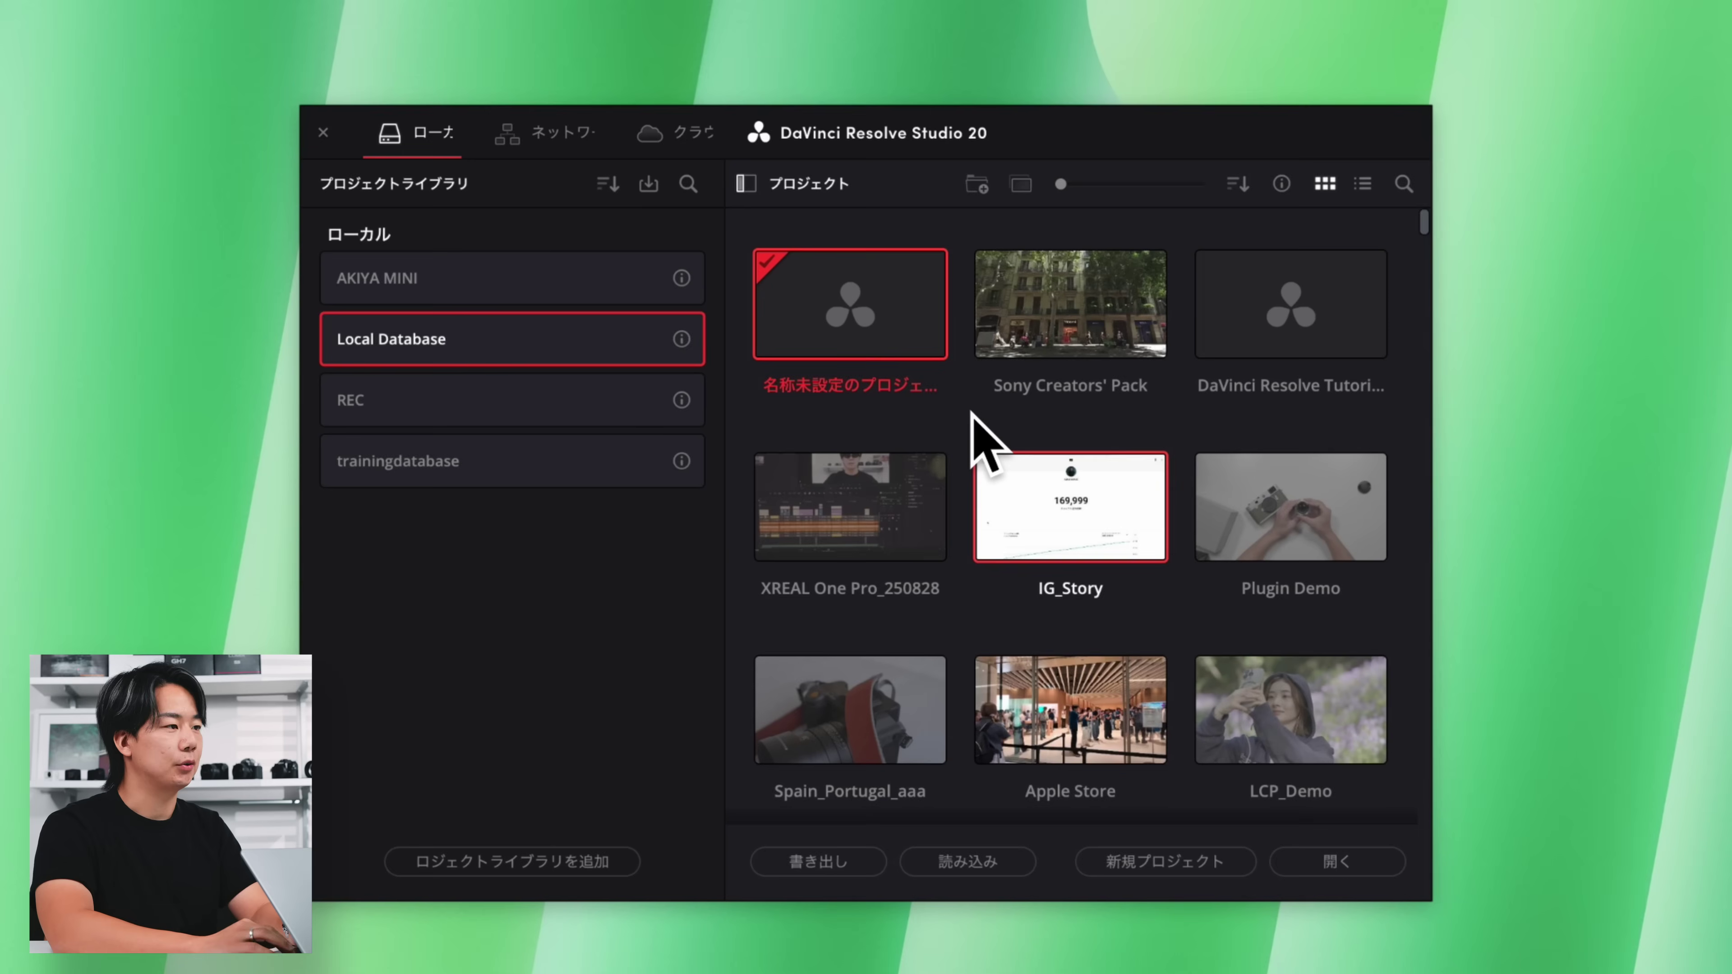
Create and open a new project named 'Davinci Resolve tutorial 2025'.
left_click(1127, 865)
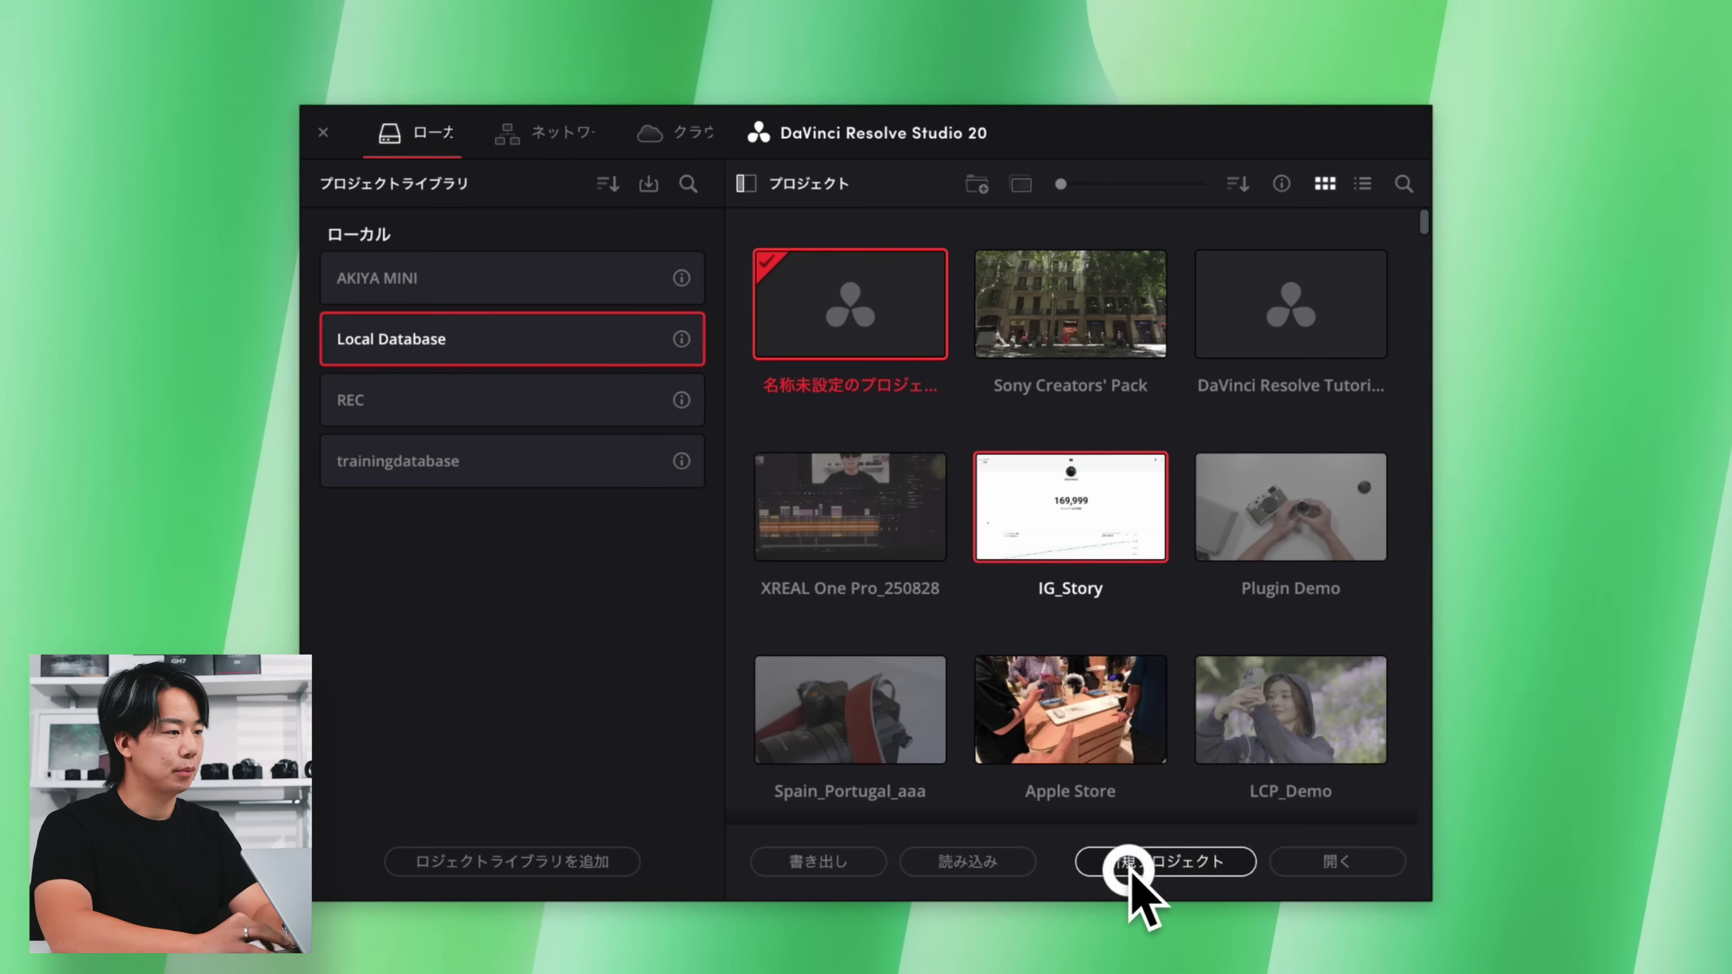
type("Davinc")
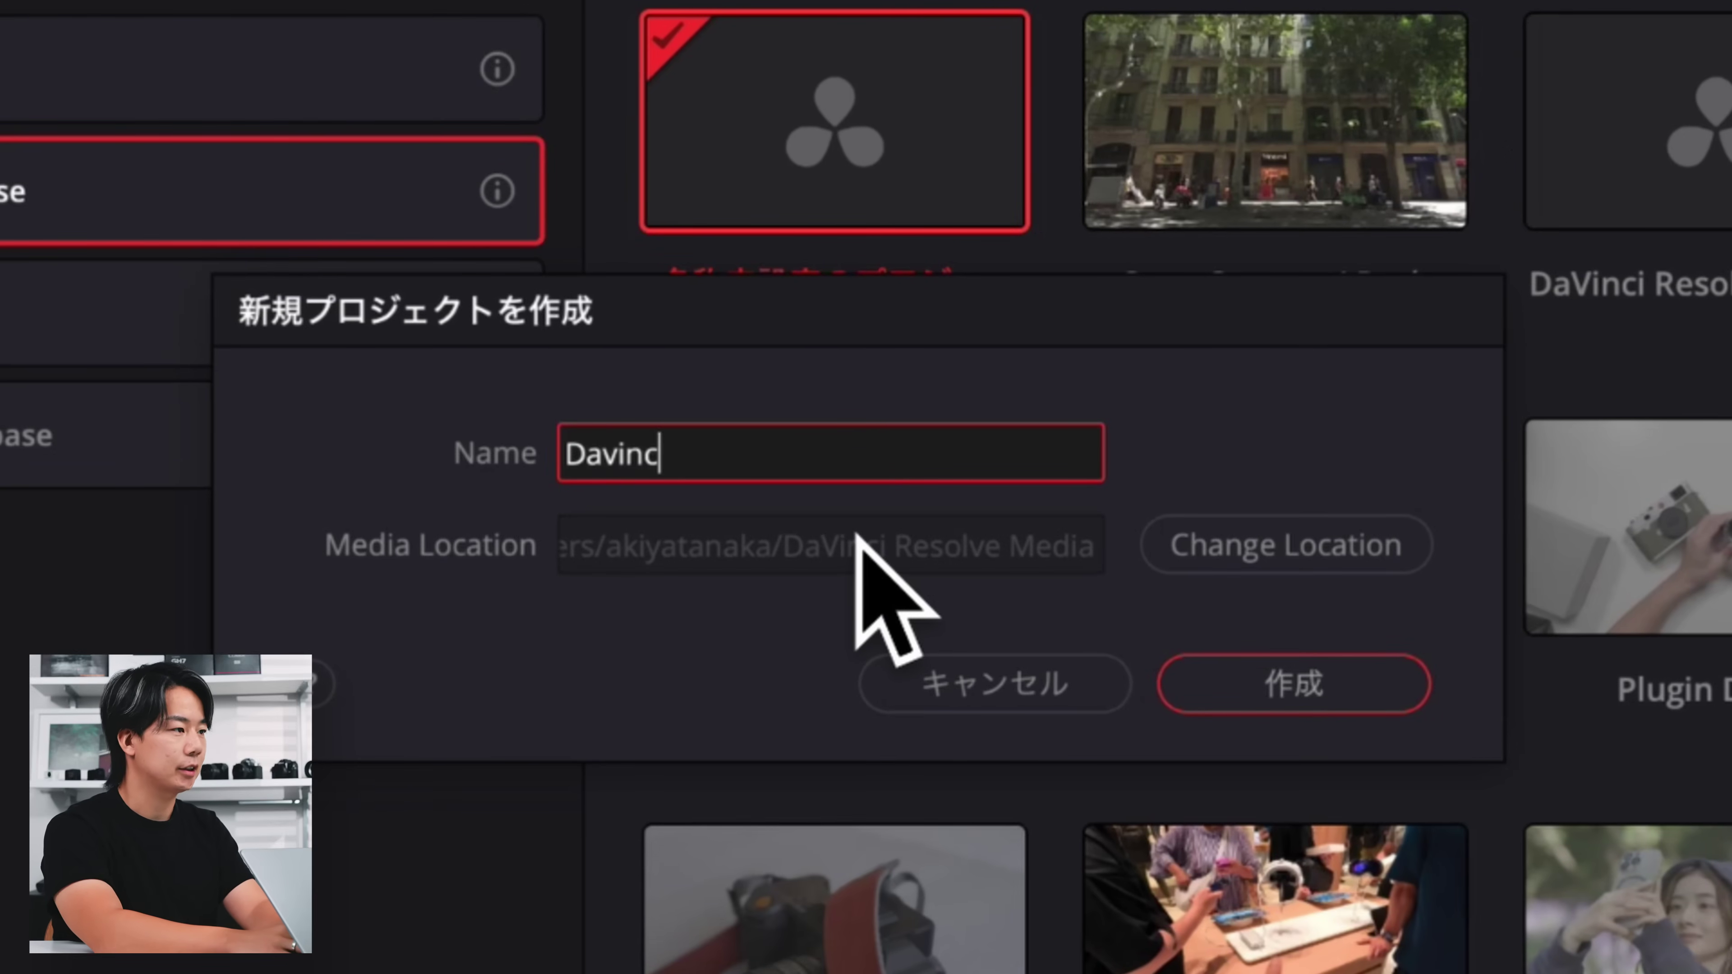
type("i Resolve tutorial 2025")
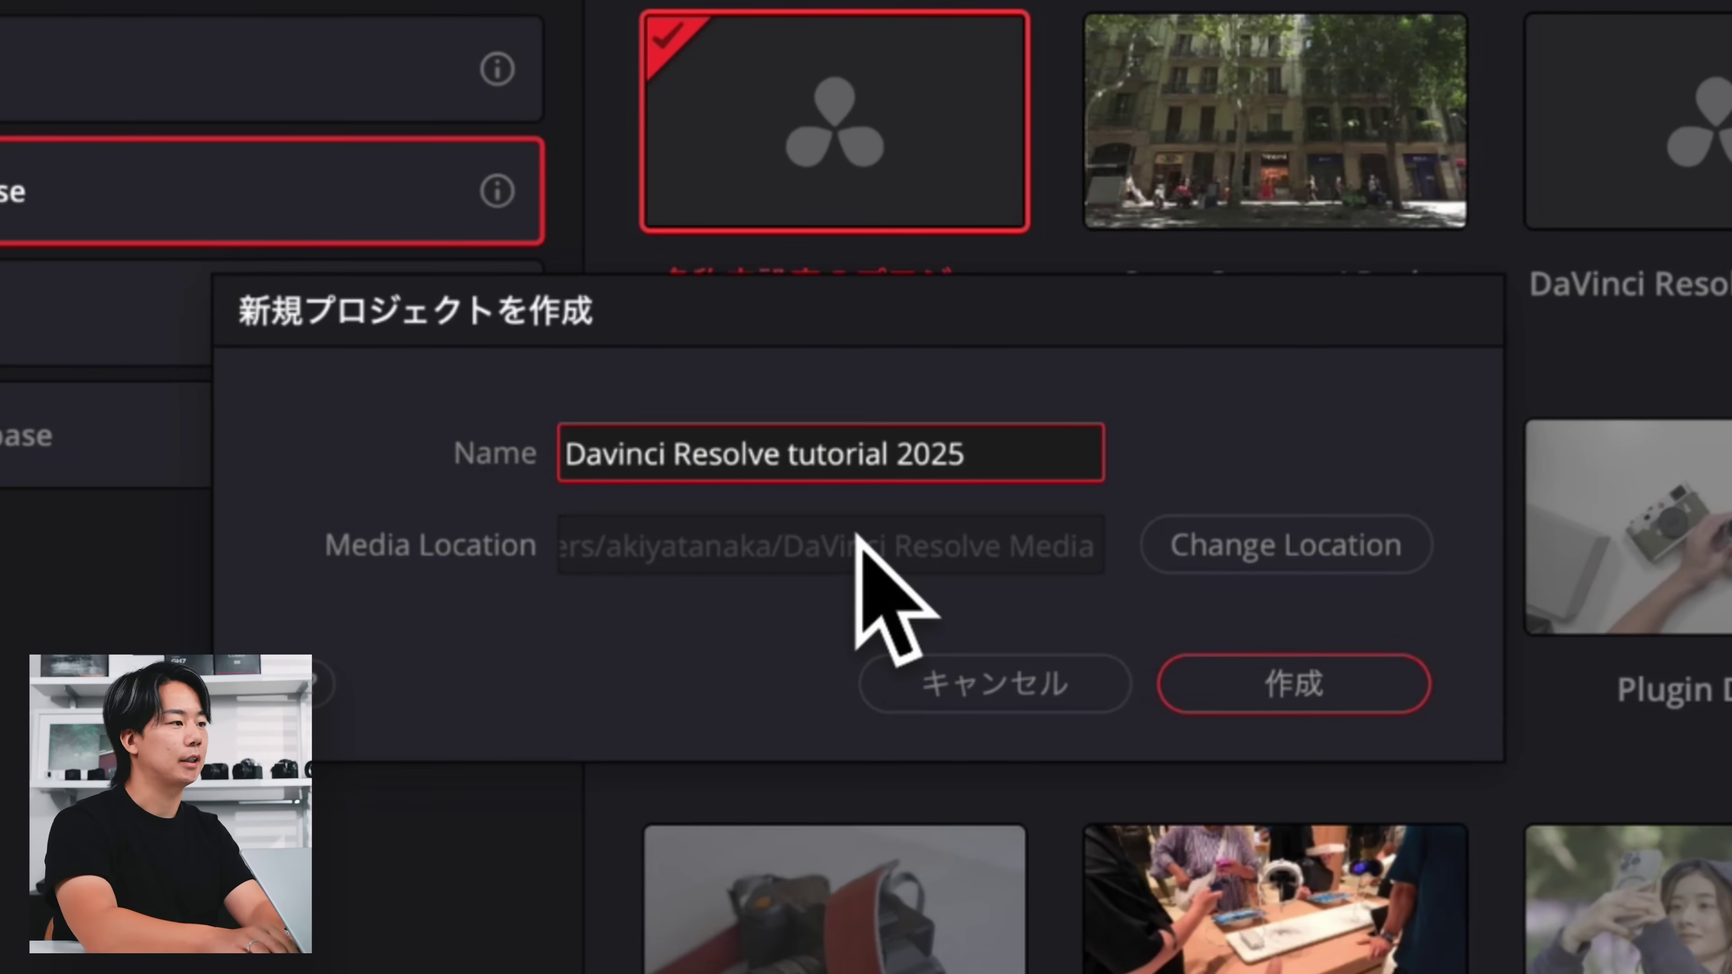
key("Return")
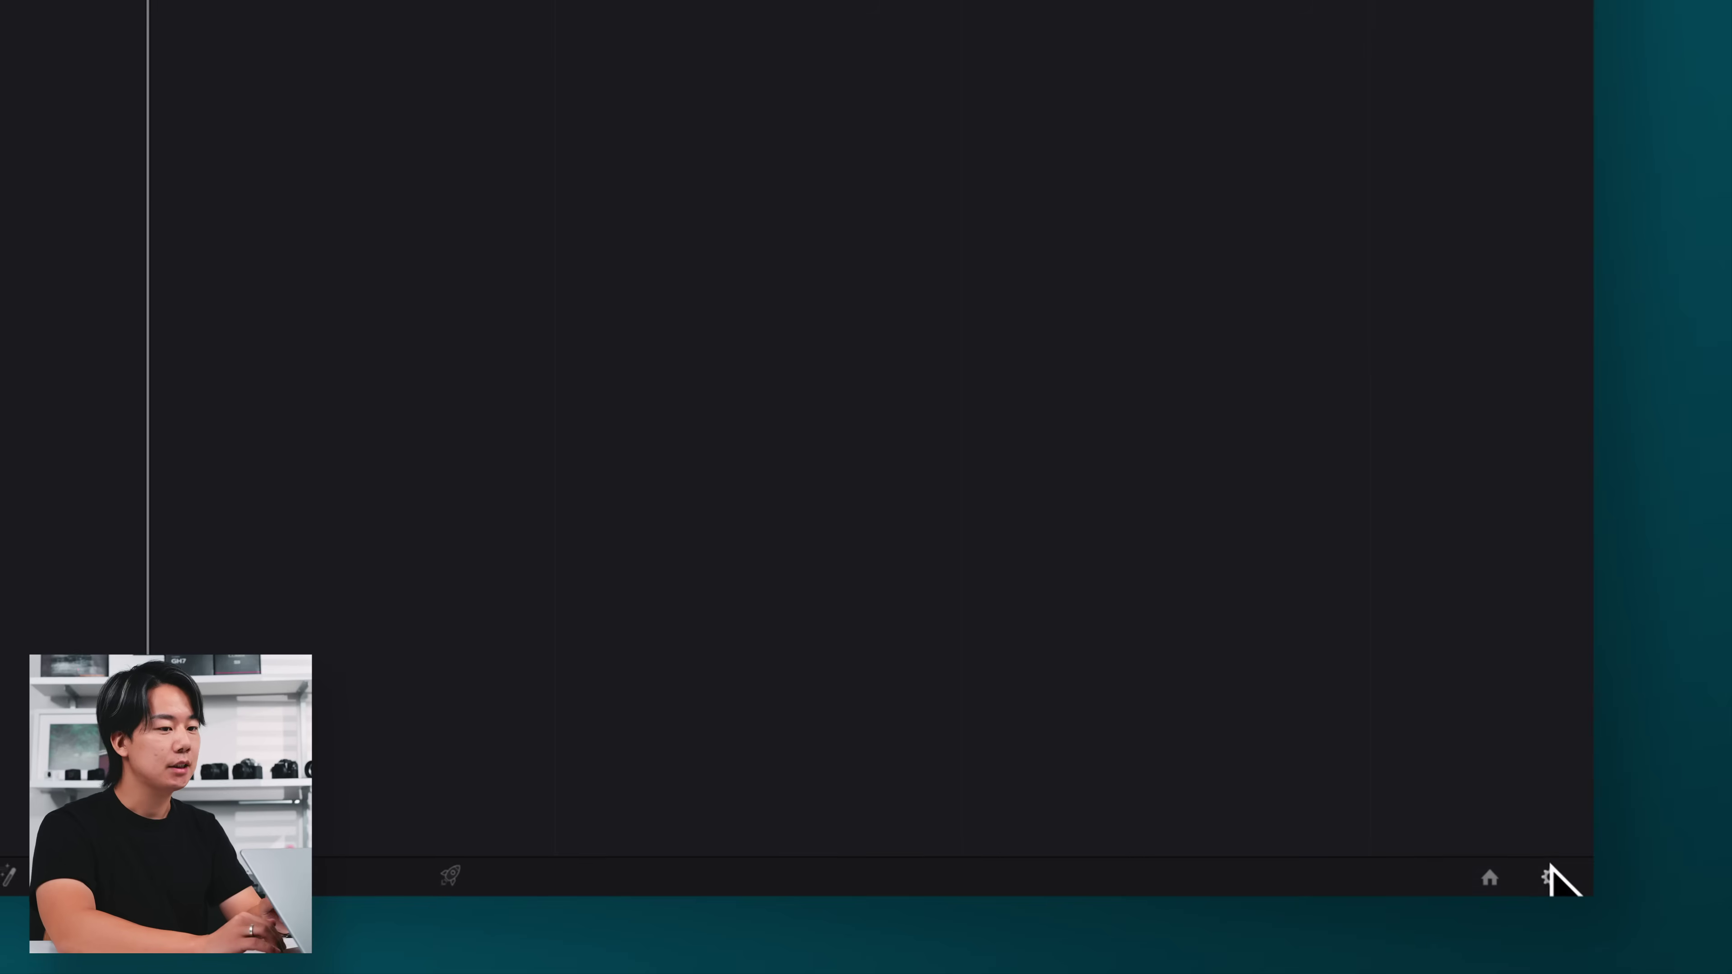
Set the timeline resolution to 1920 x 1080 HD and frame rate to 30 fps, then save.
left_click(1558, 880)
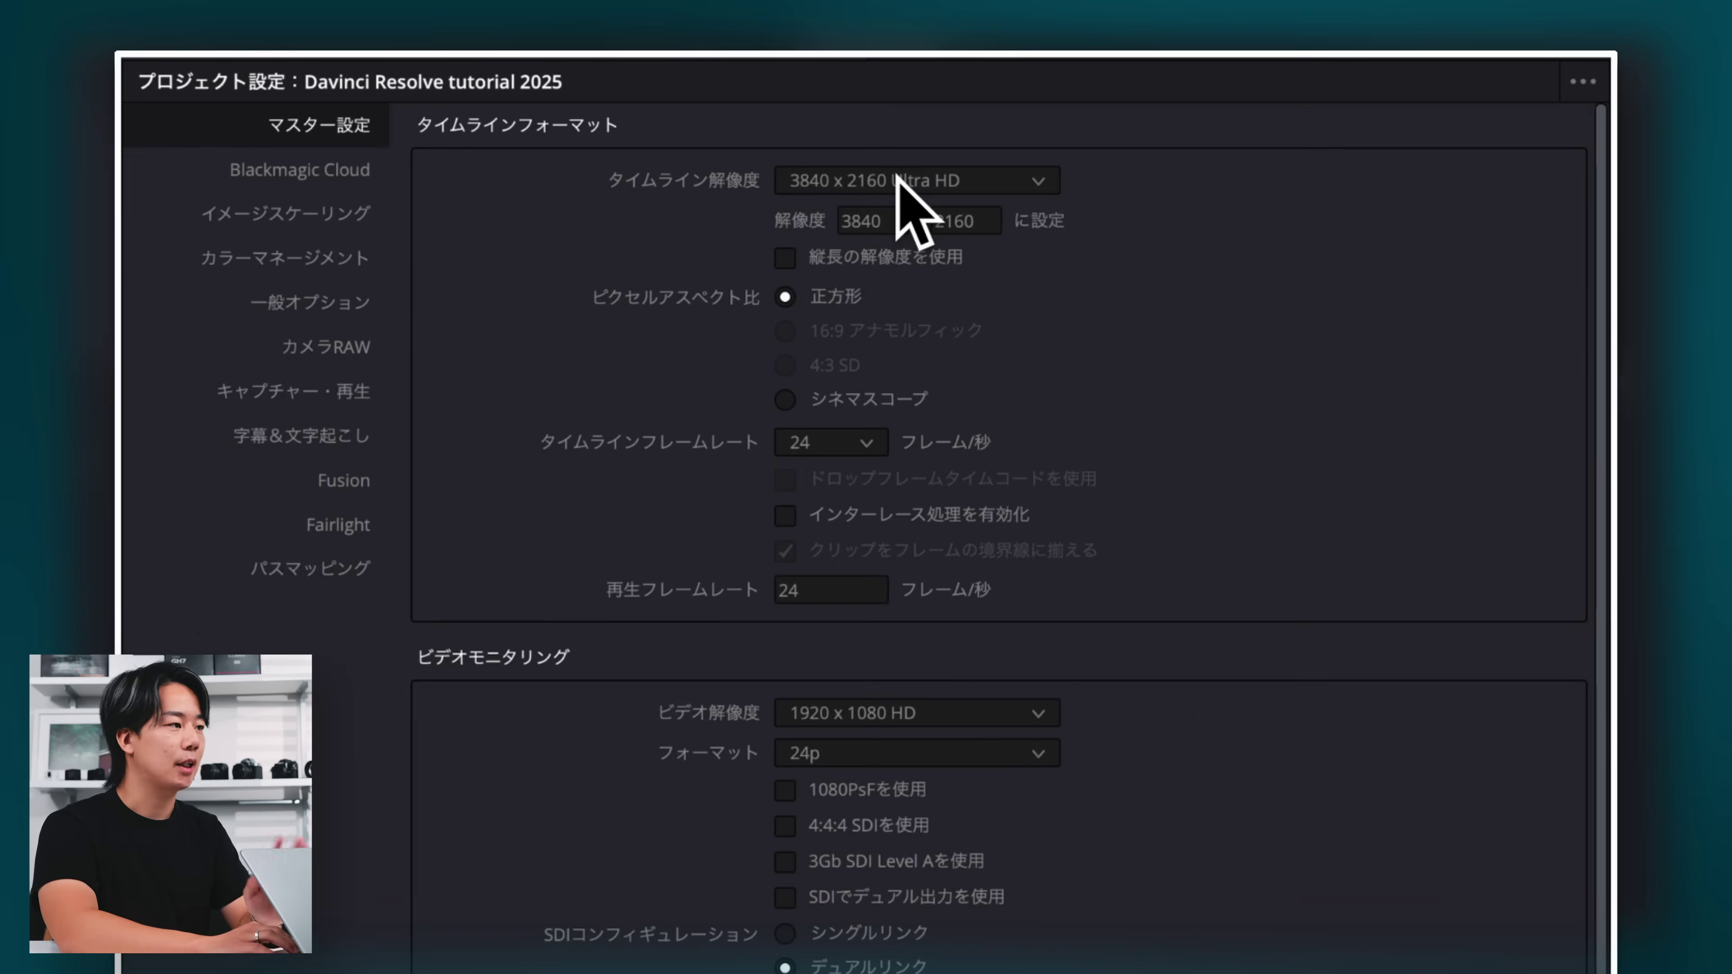
left_click(898, 178)
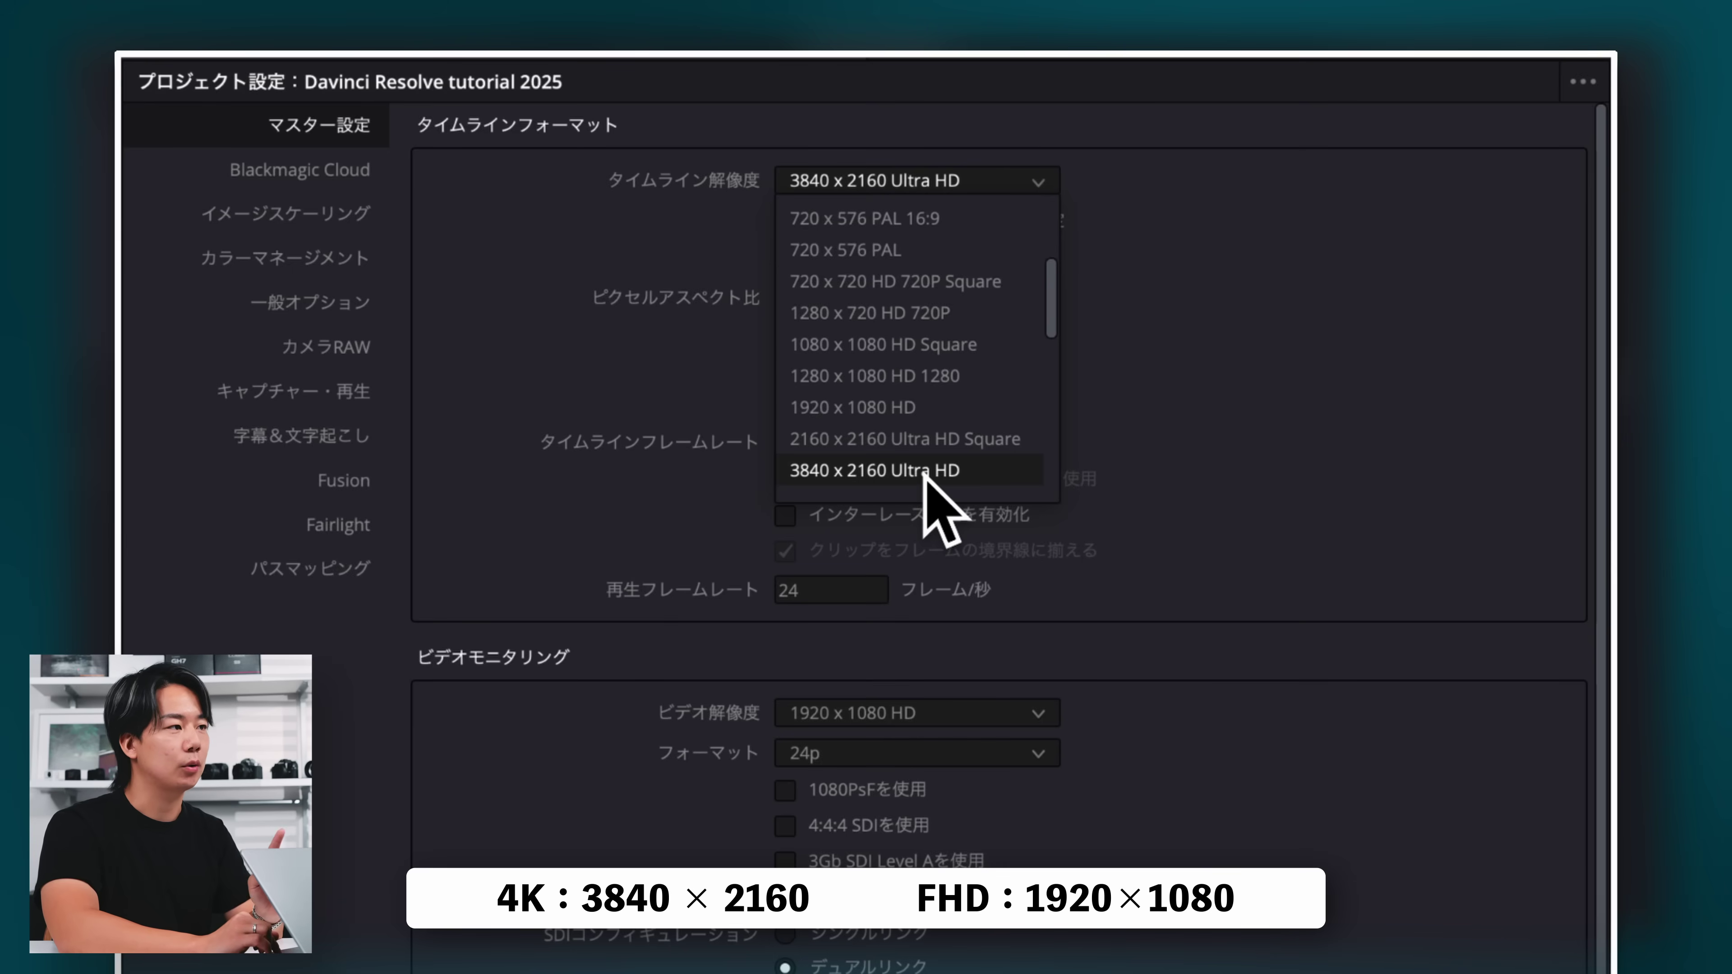
left_click(852, 407)
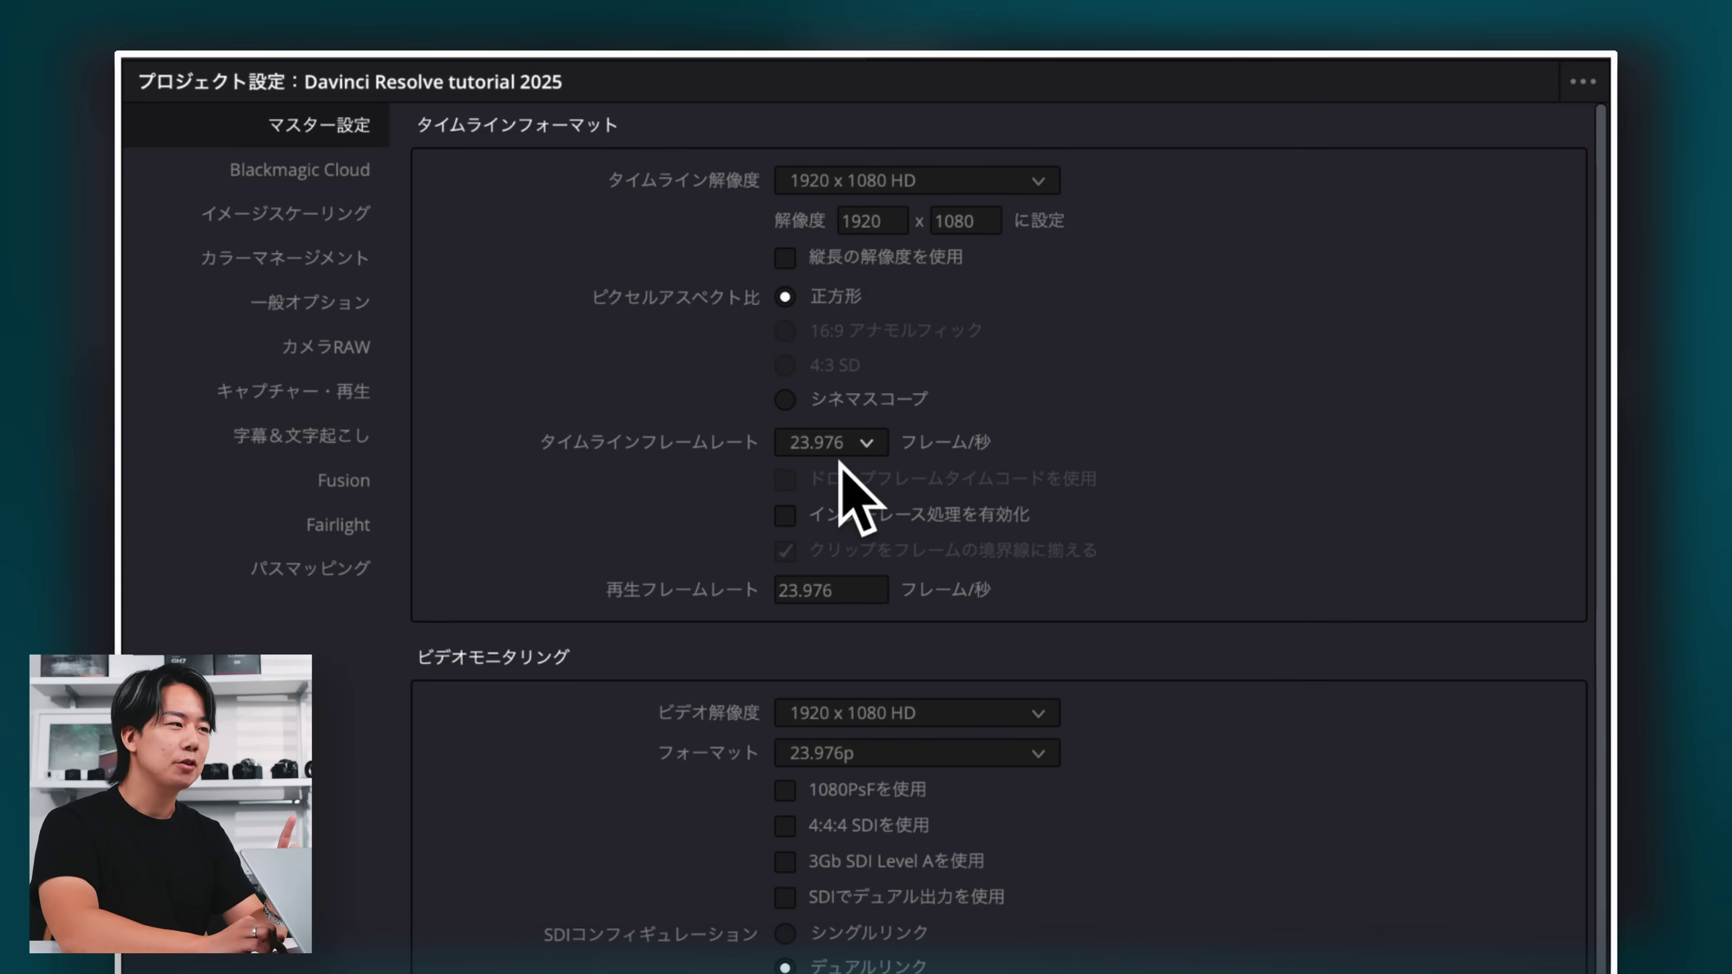
left_click(852, 444)
left_click(818, 659)
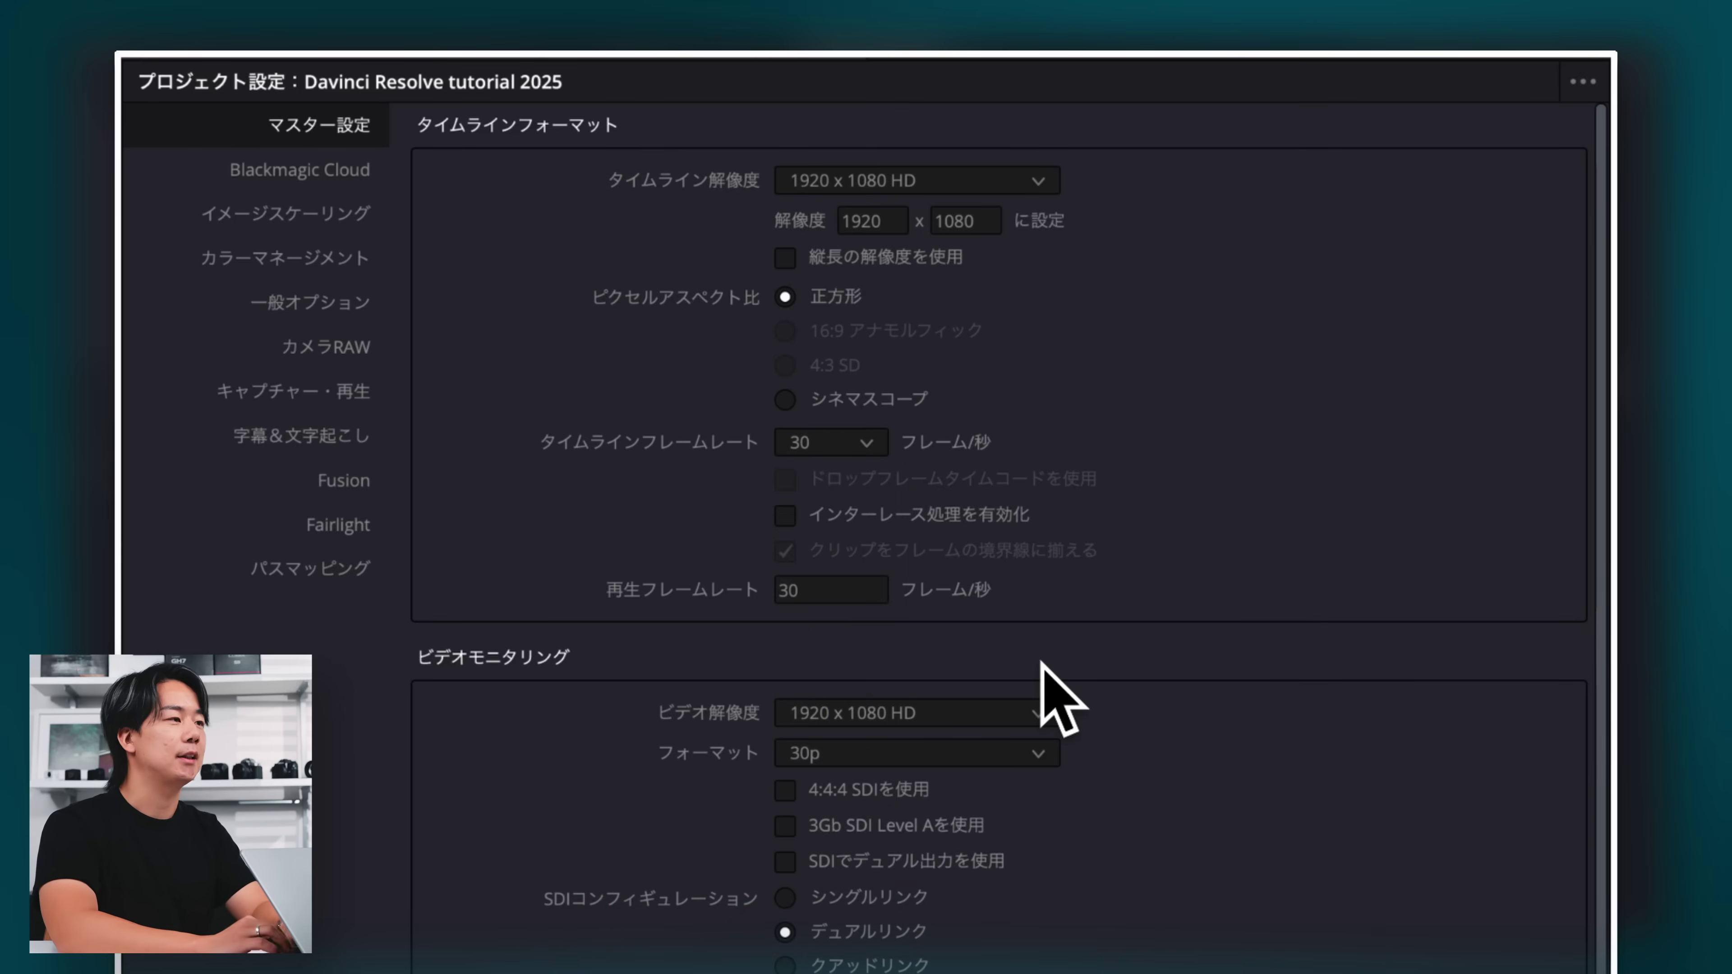
left_click(1141, 810)
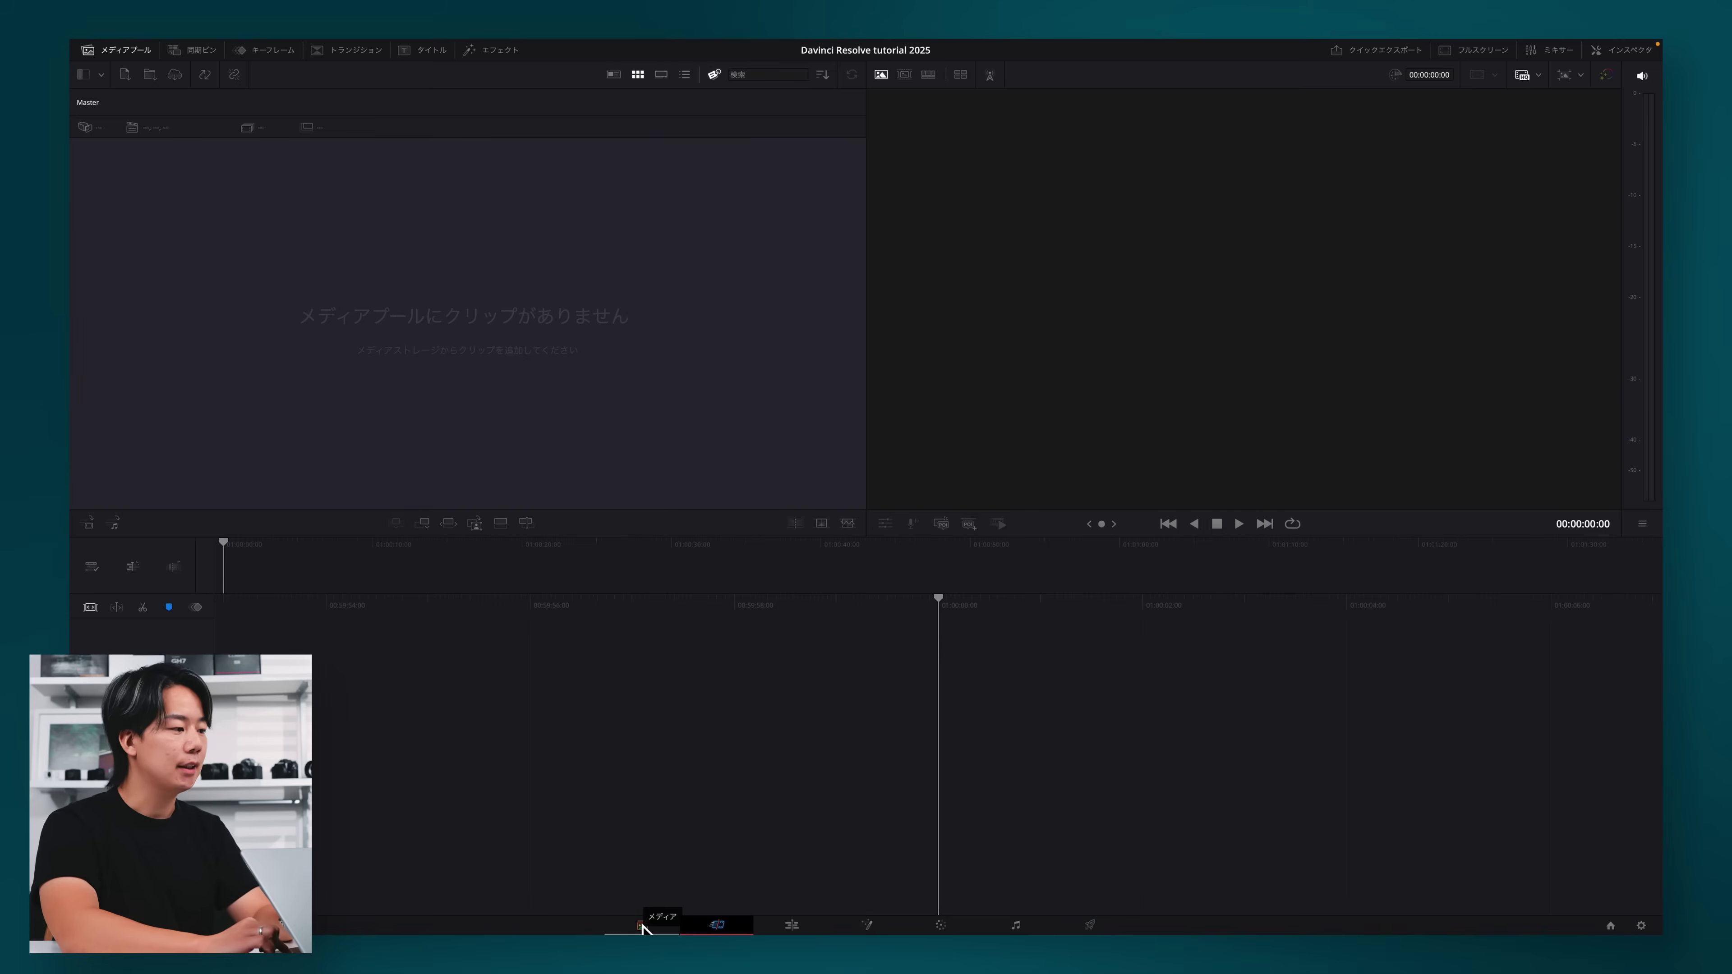
Switch between the Media, Cut and Edit pages.
left_click(642, 926)
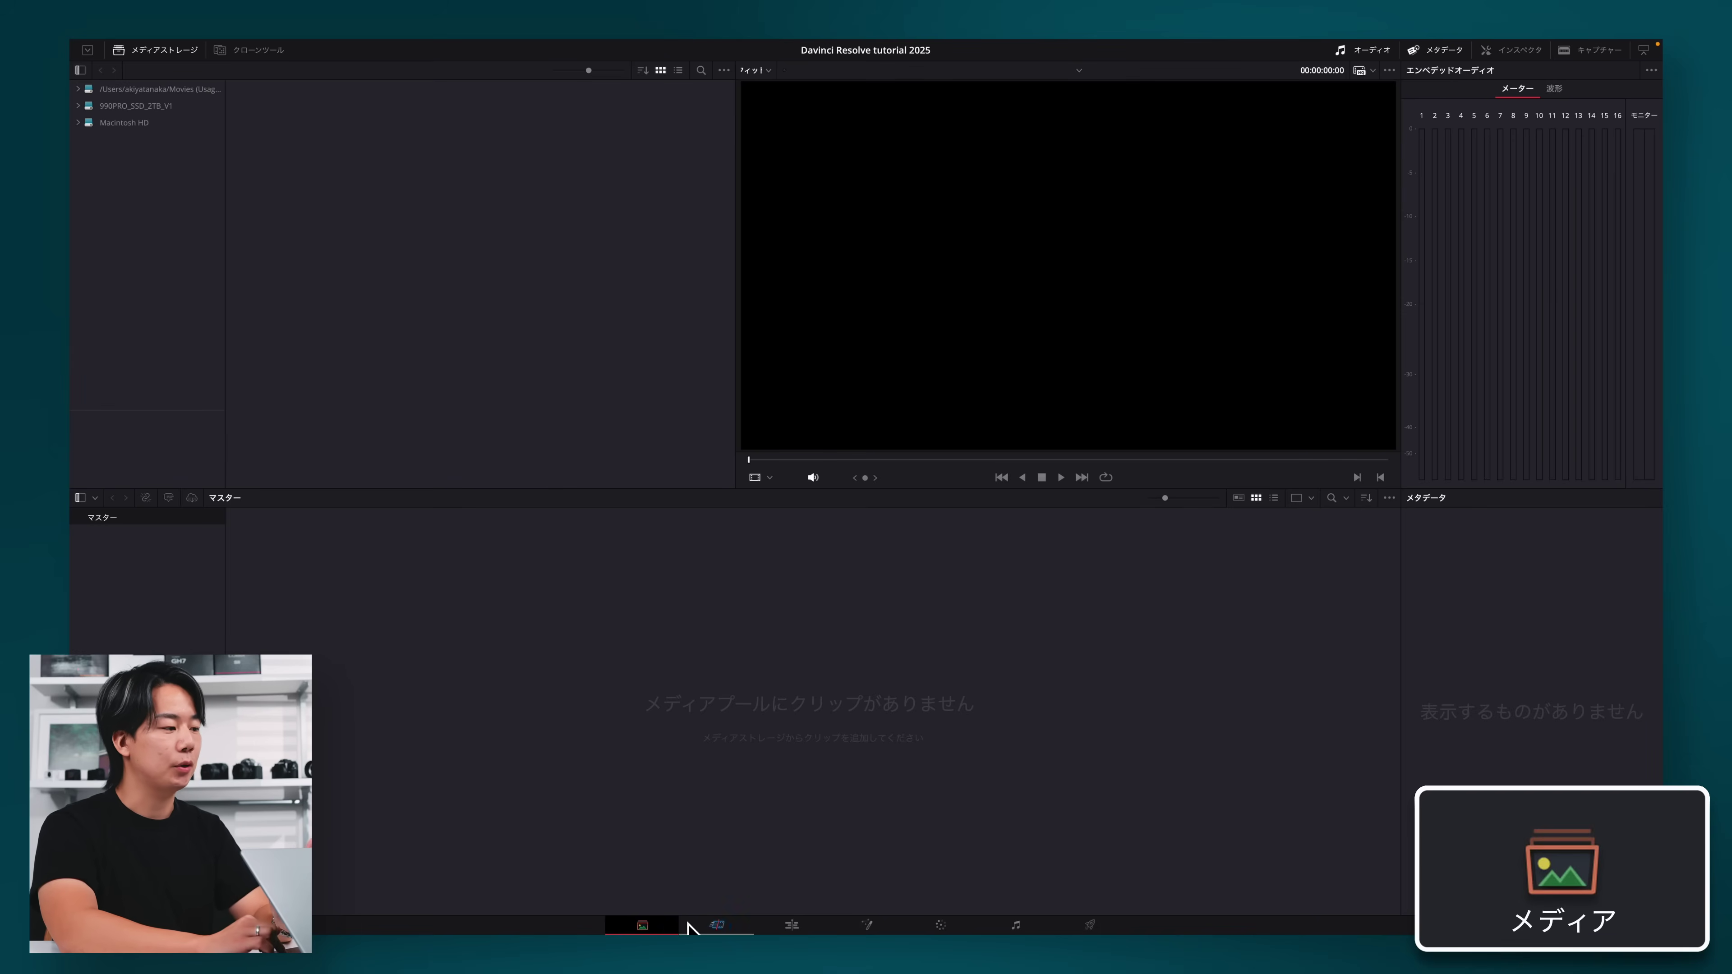
left_click(715, 926)
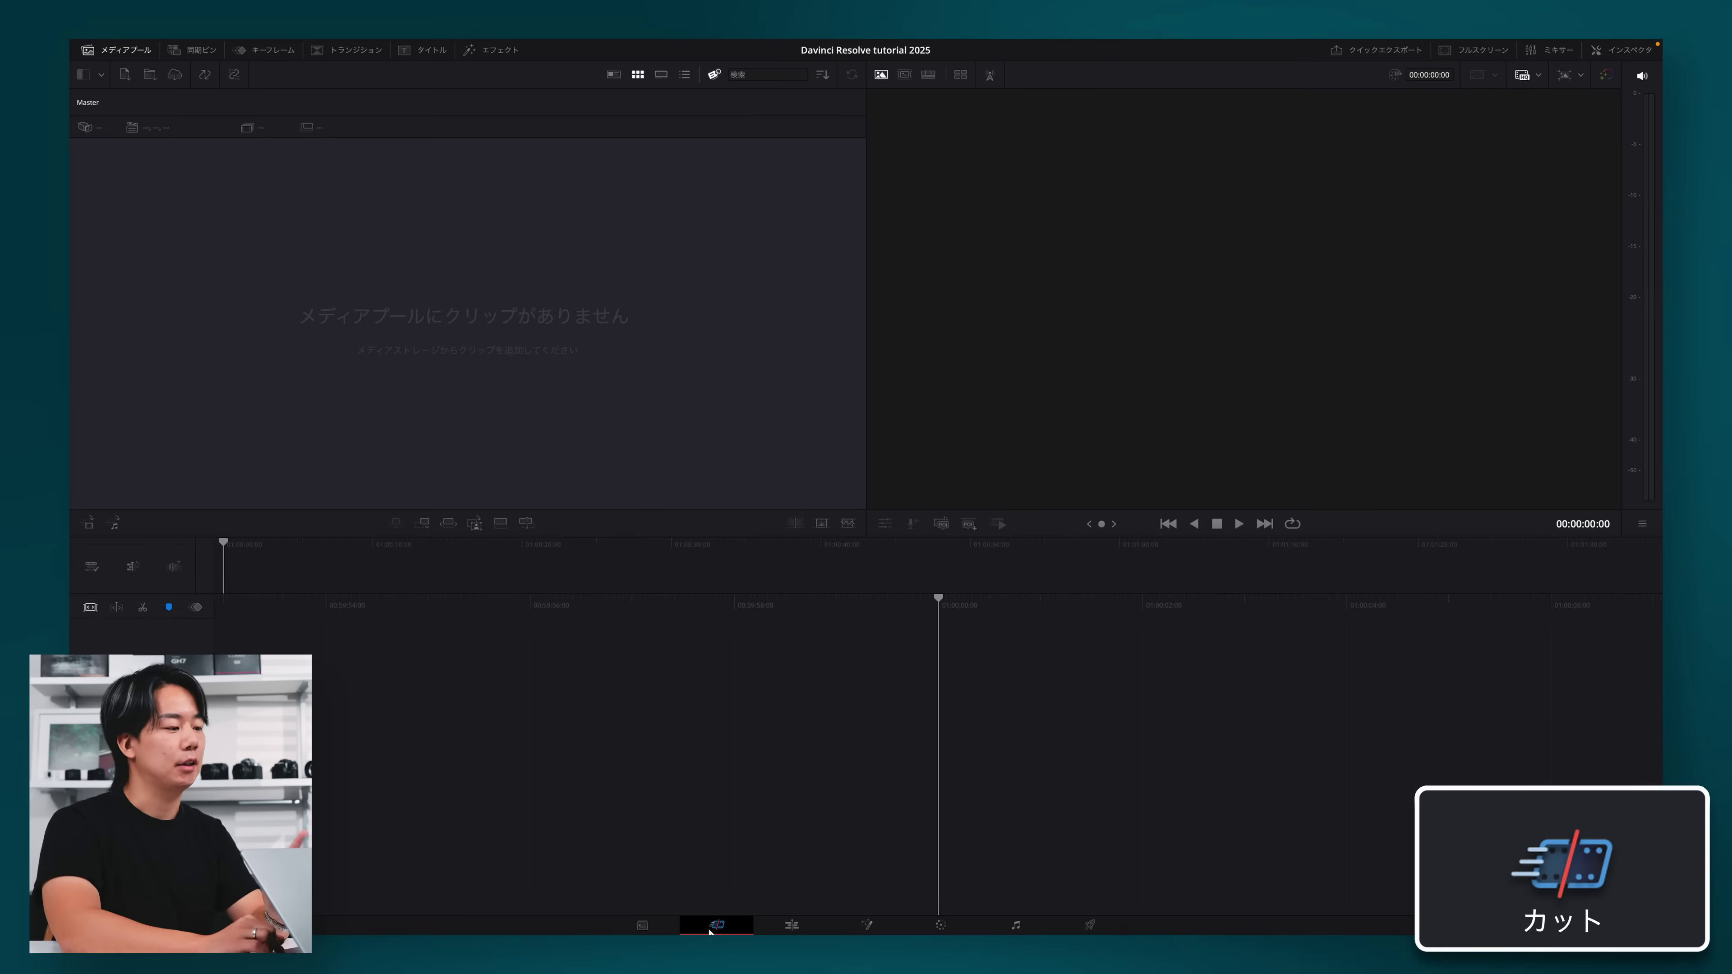
left_click(757, 926)
left_click(727, 926)
left_click(787, 926)
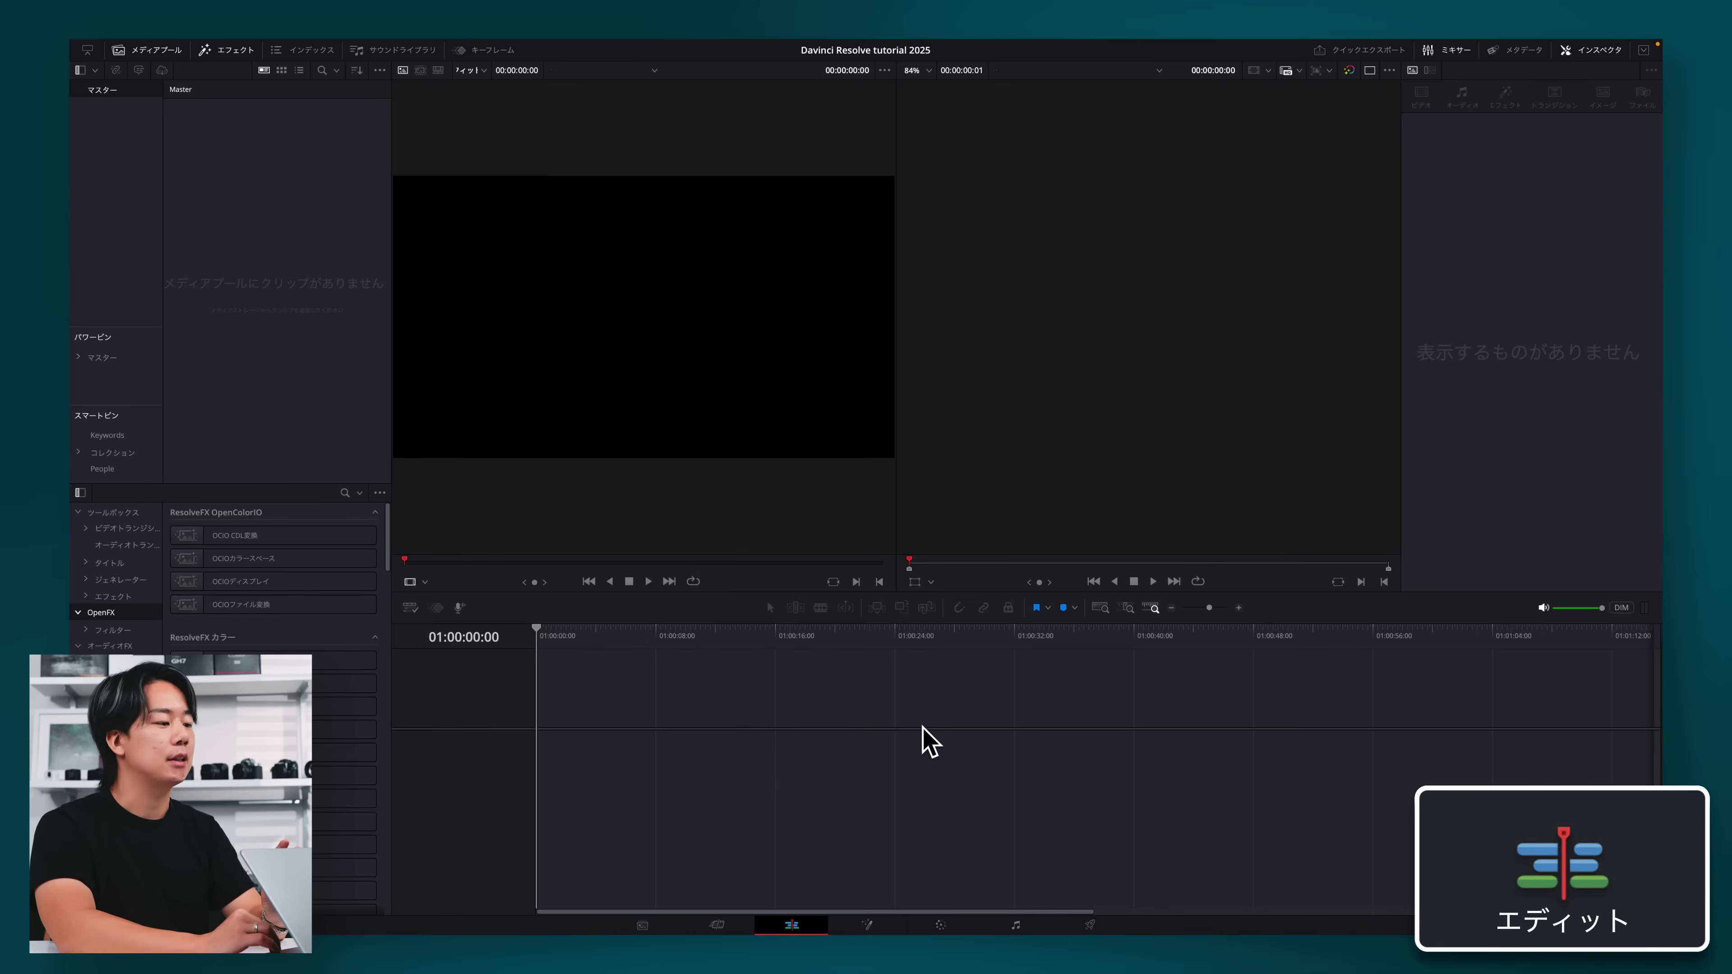
Visit the Fusion, Color, Fairlight and Deliver pages in turn.
left_click(867, 925)
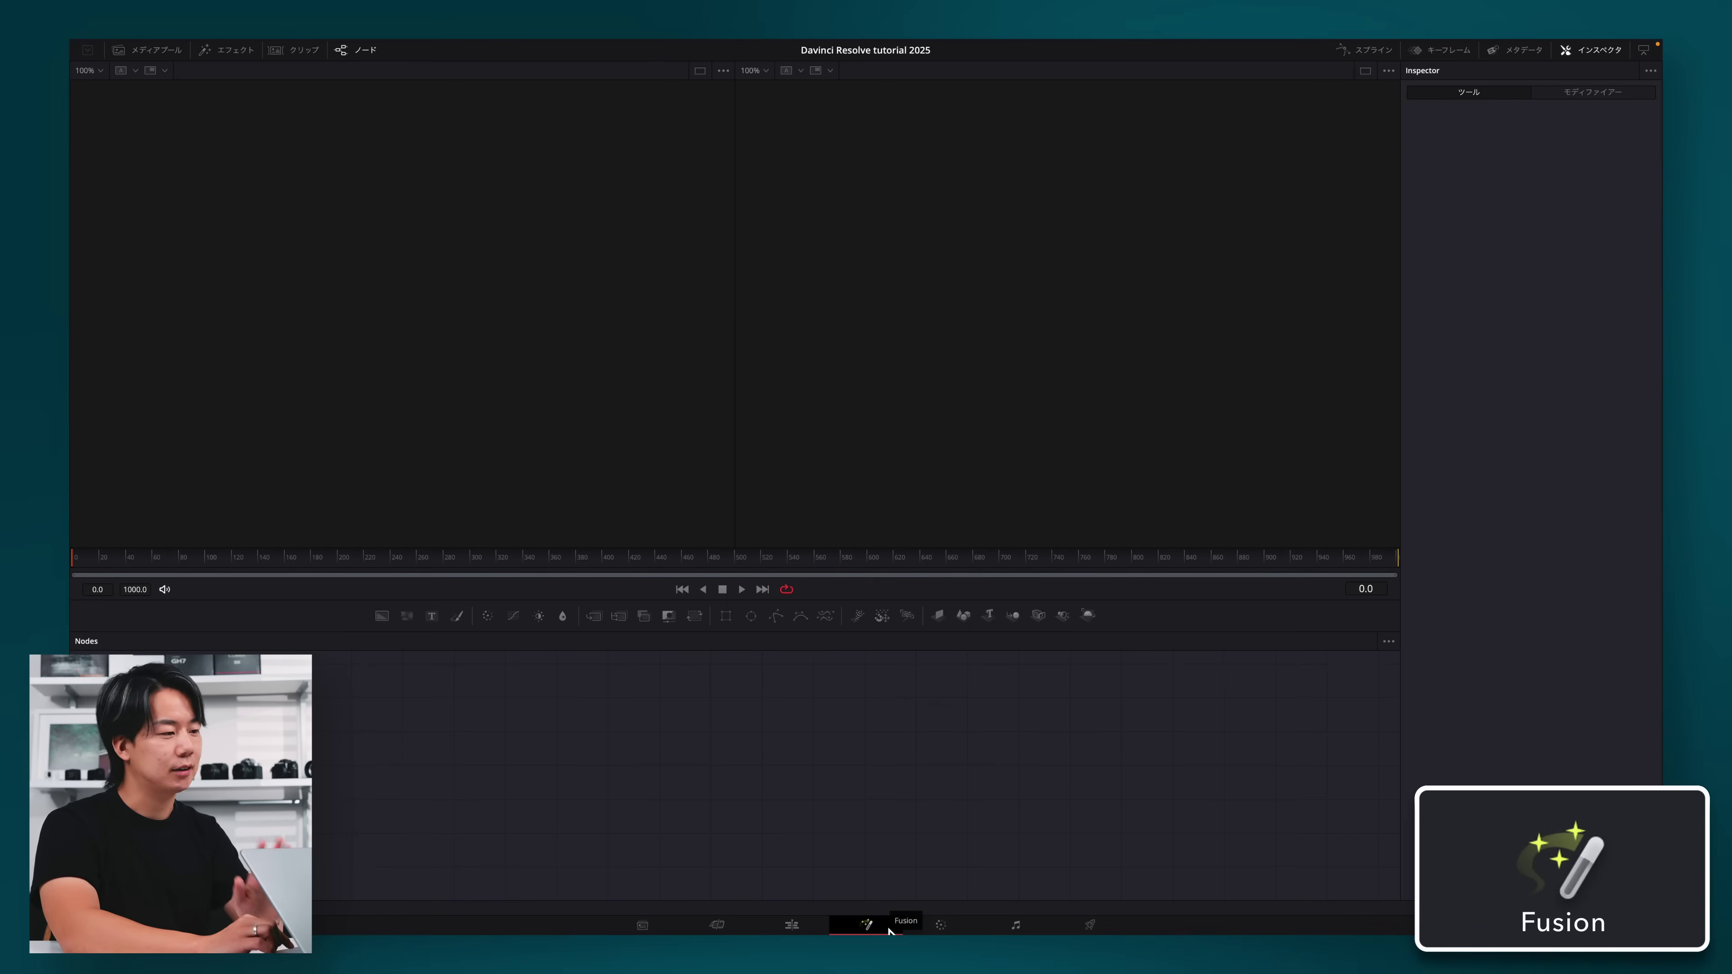
left_click(955, 924)
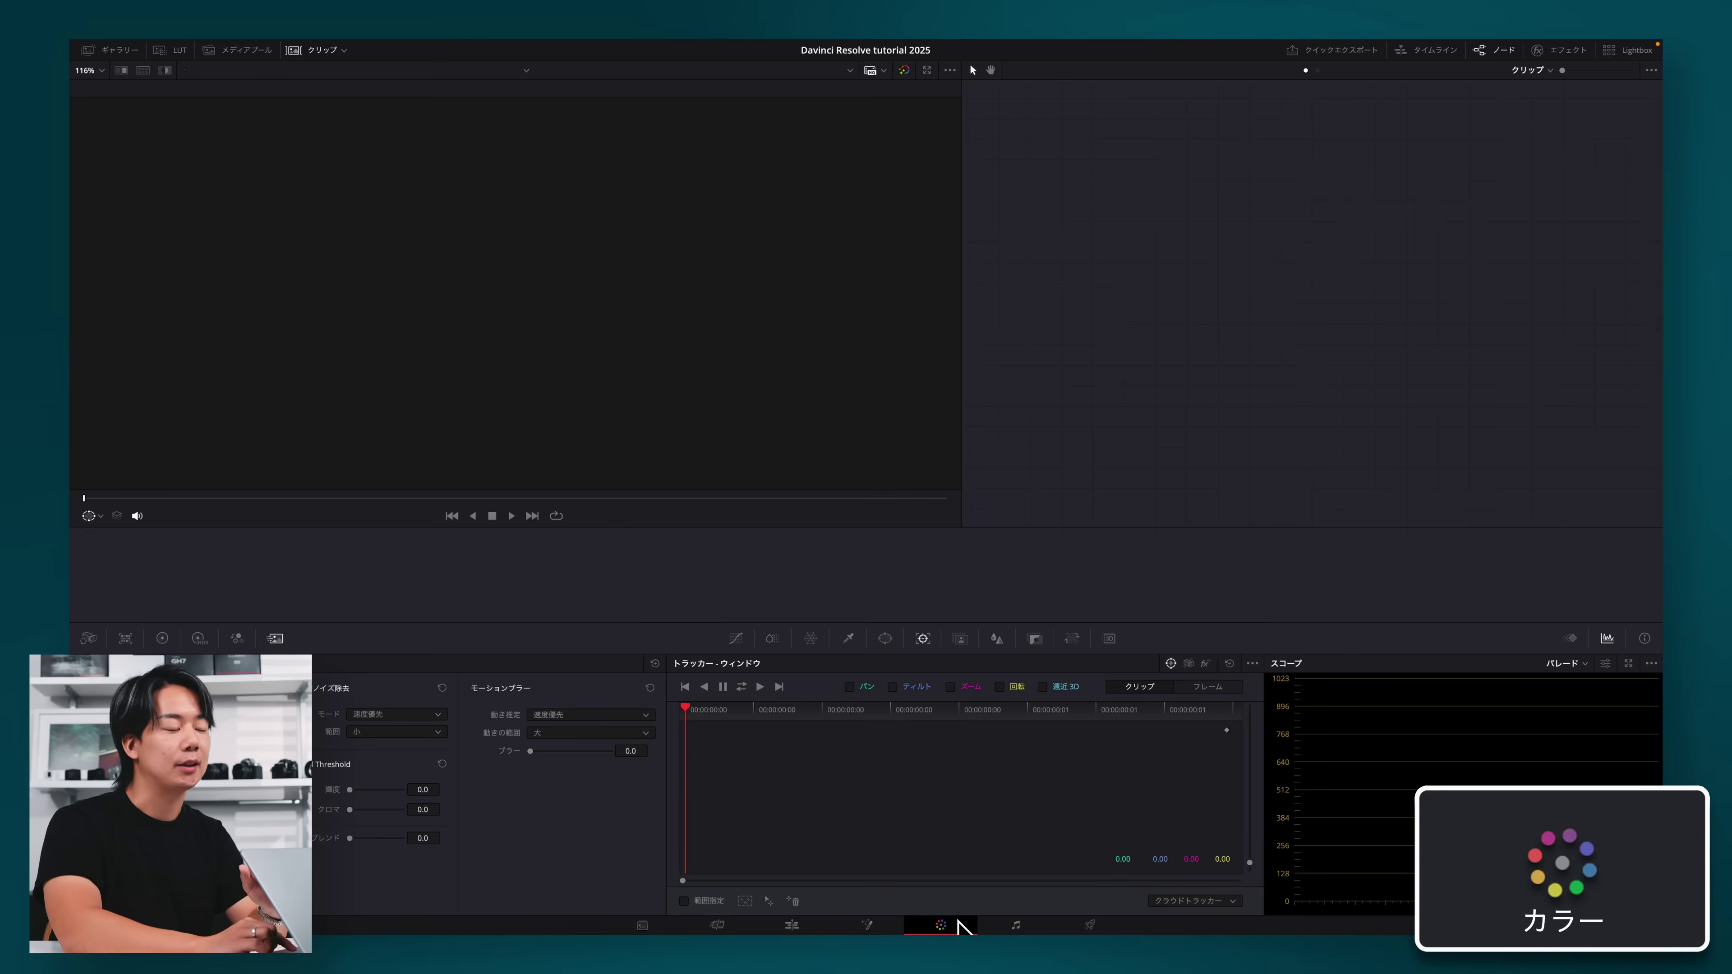
left_click(1015, 925)
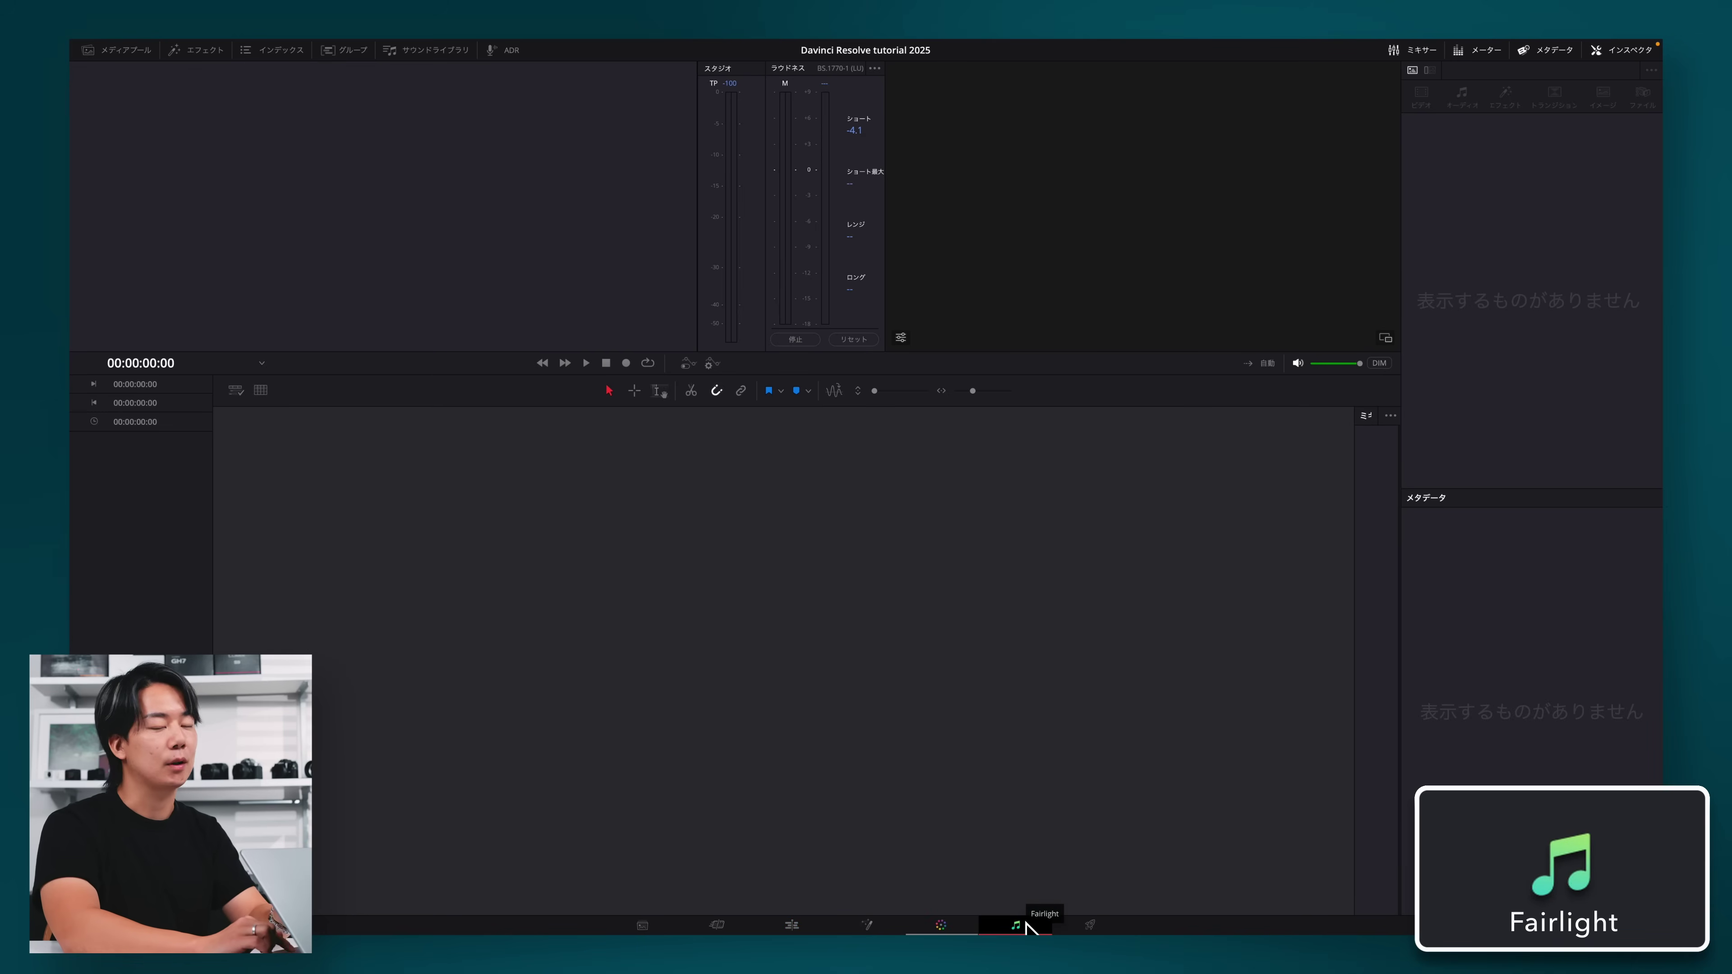
left_click(1089, 925)
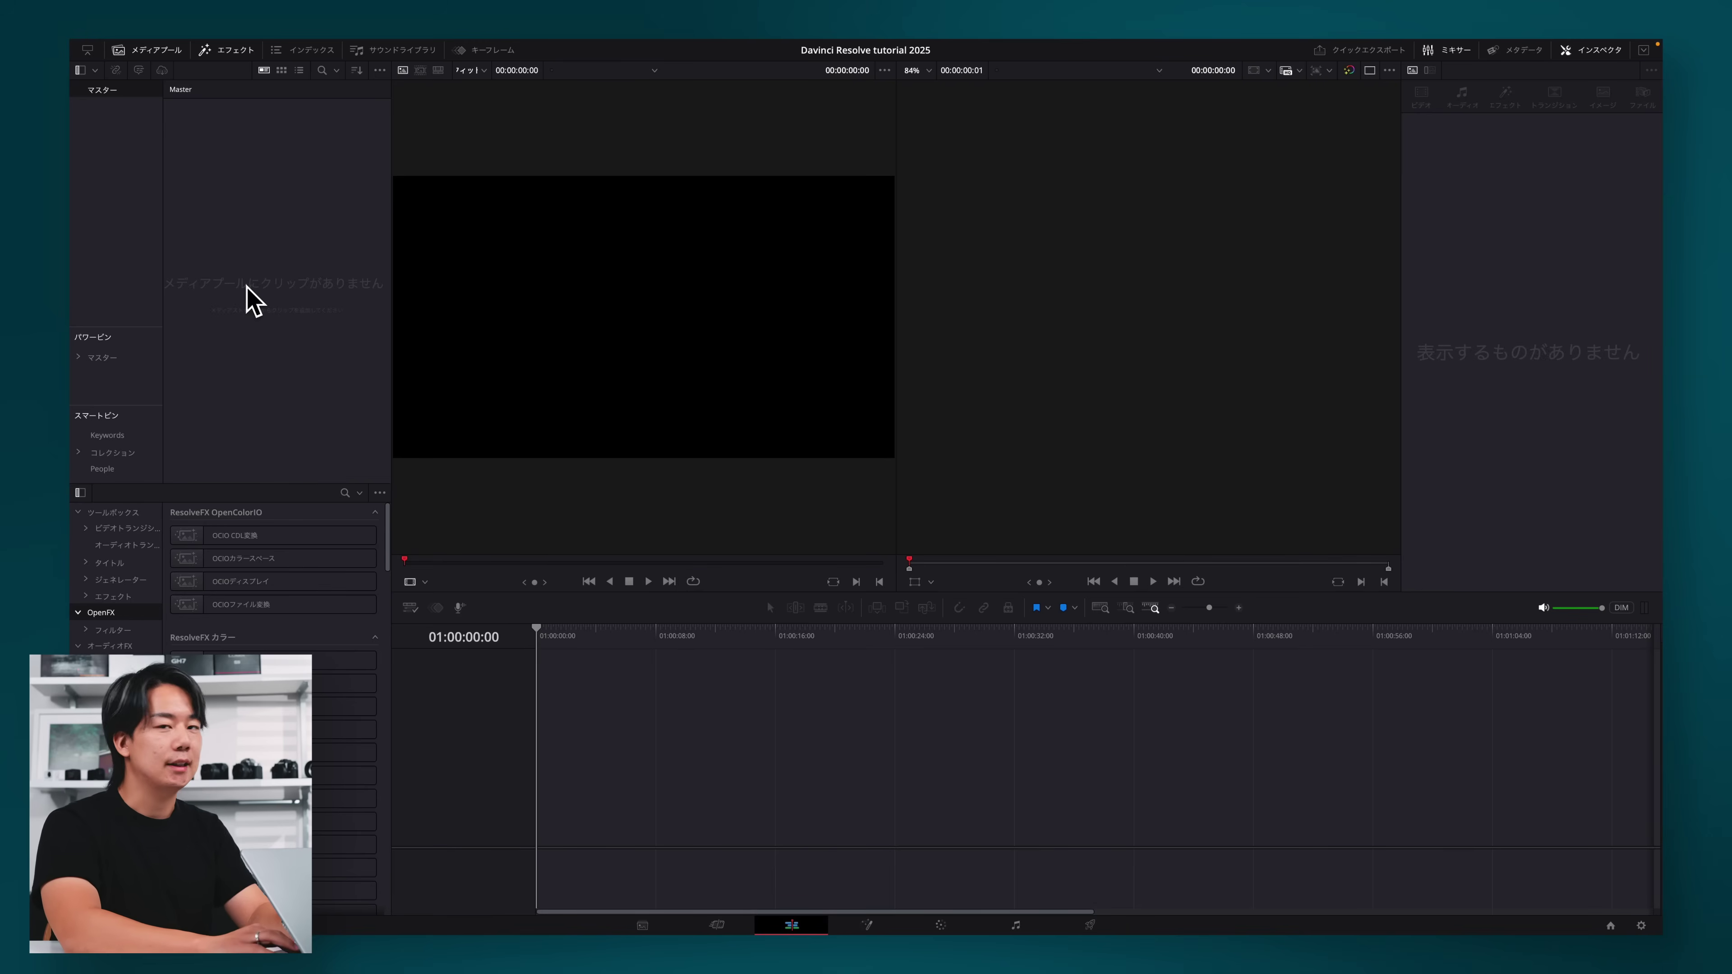
Import all nine files (six DJI clips, photo, two audio files) without changing the frame rate.
right_click(249, 209)
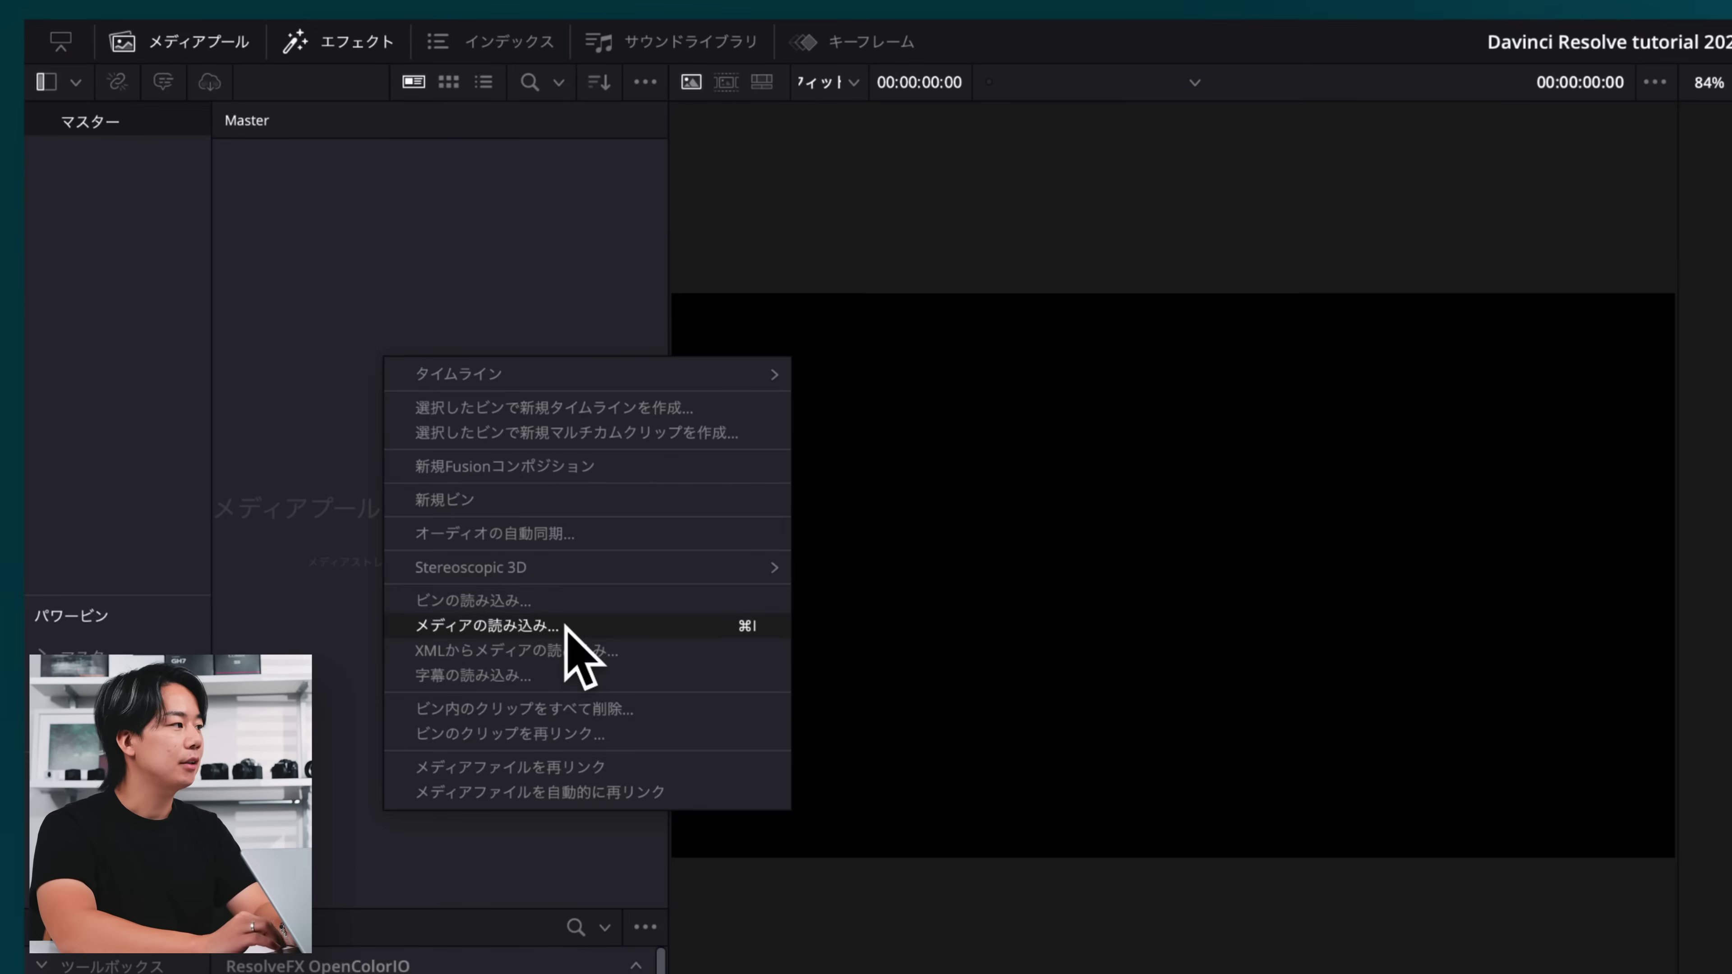
left_click(503, 625)
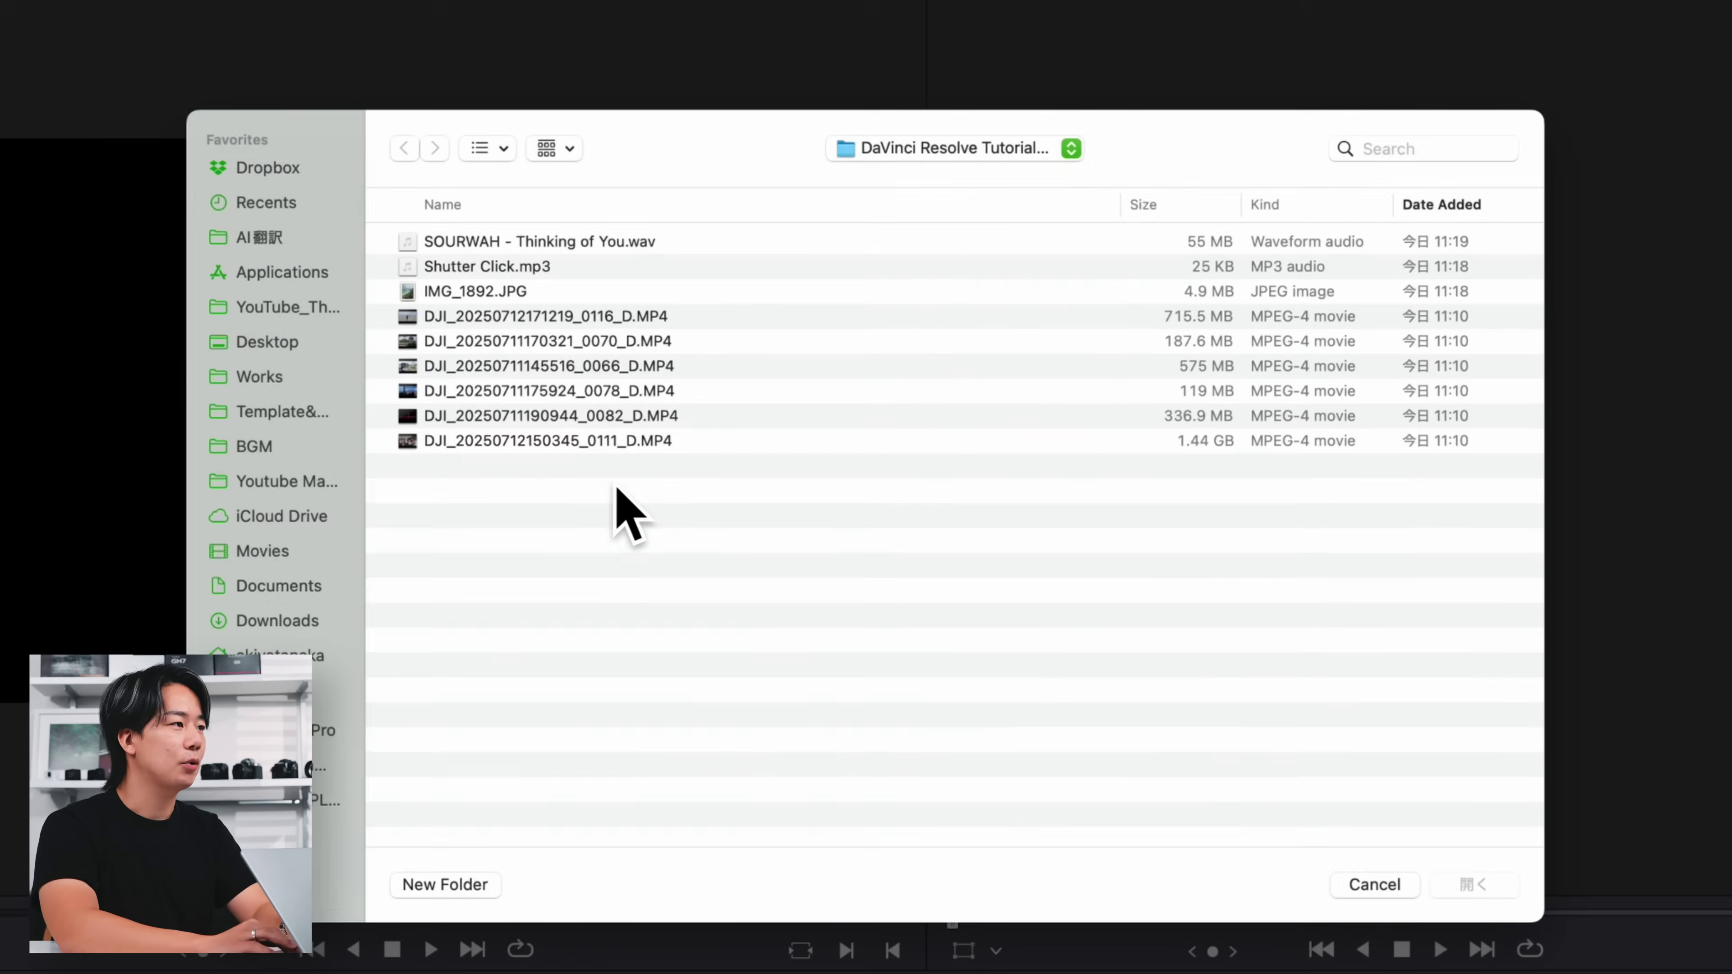
left_click_drag(627, 516, 614, 238)
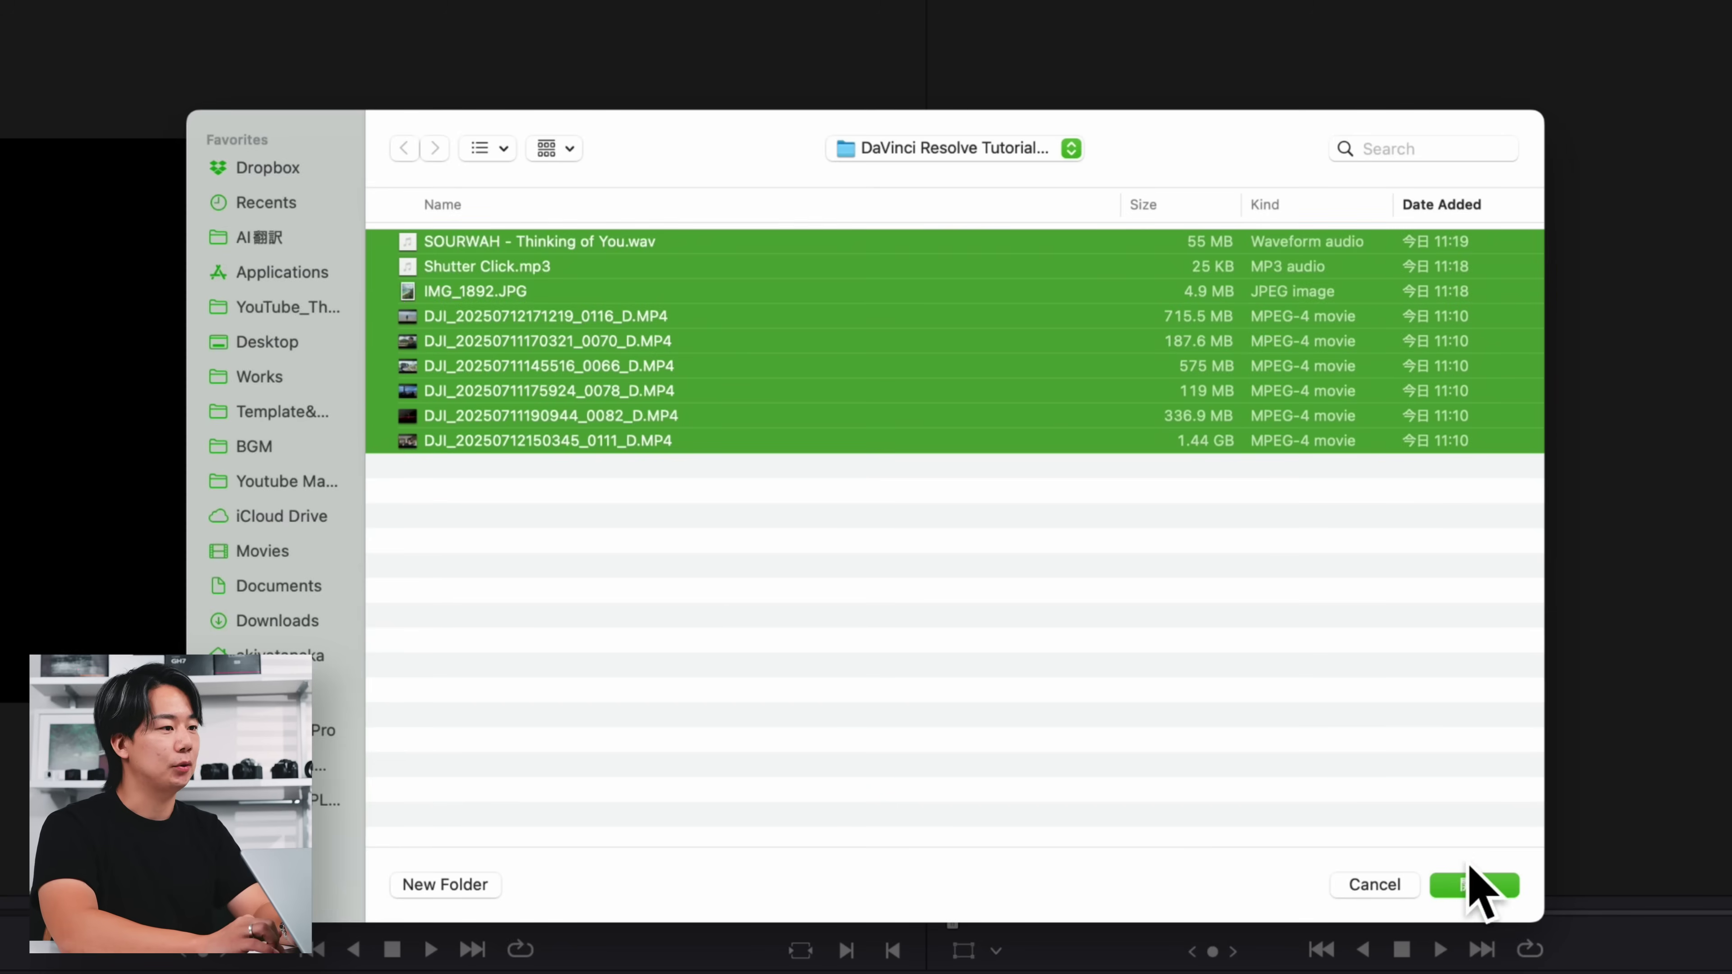
left_click(1473, 885)
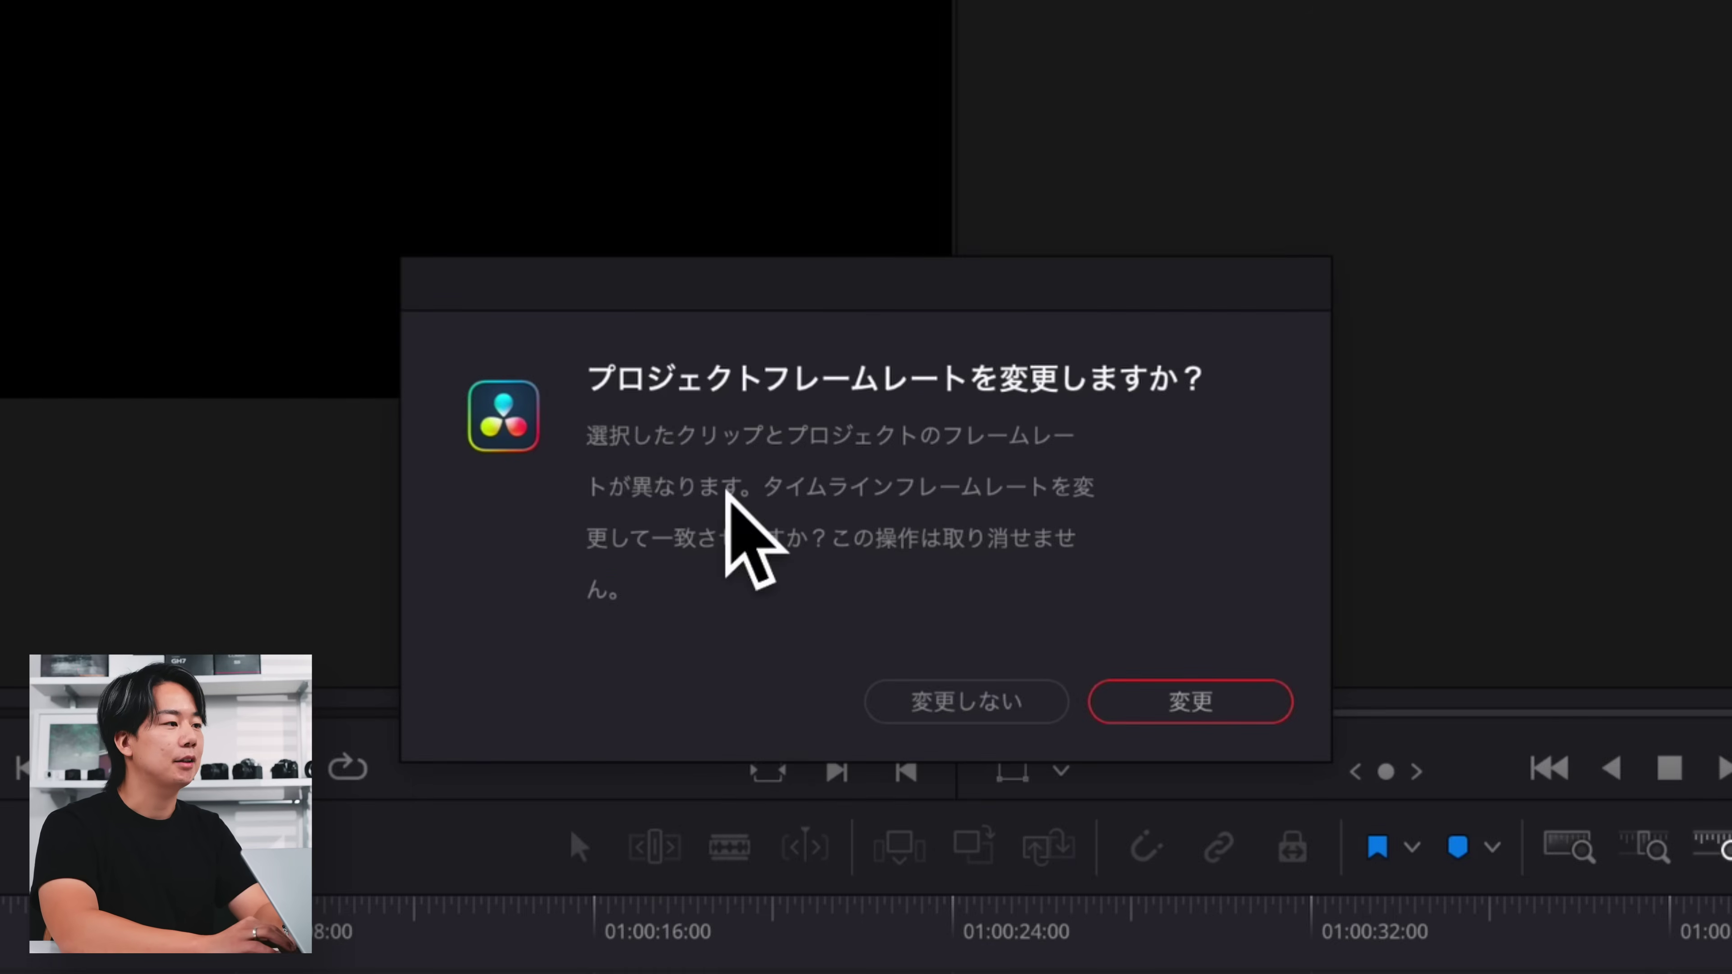
left_click(971, 704)
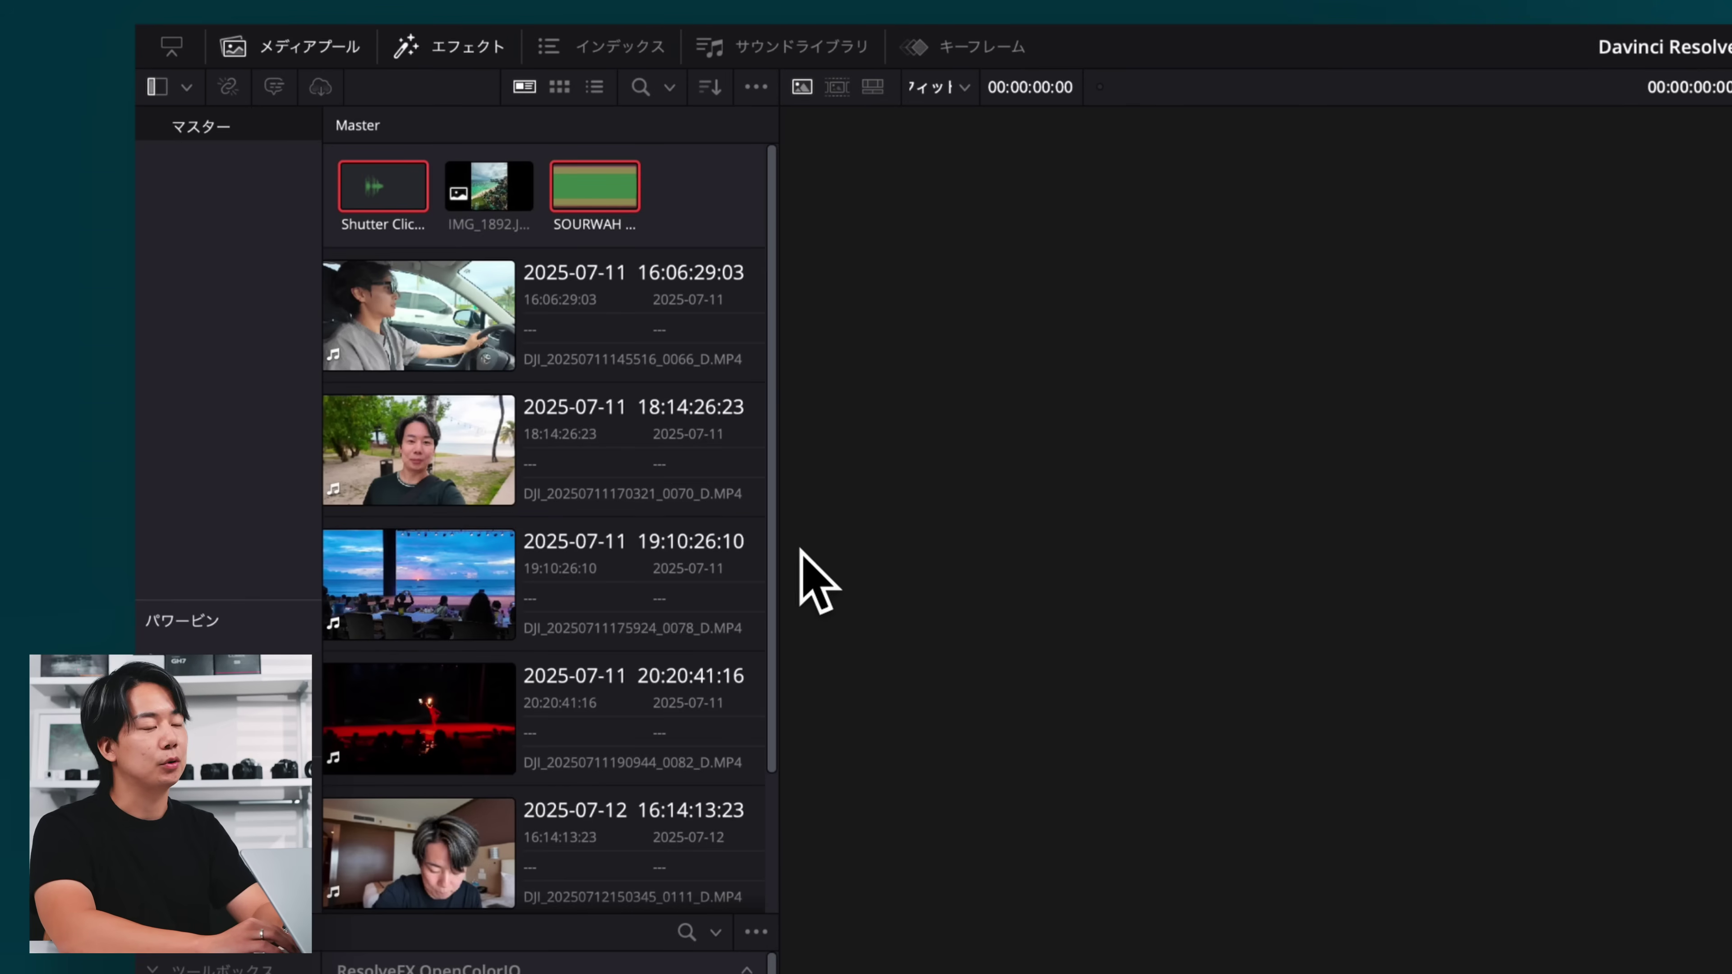
left_click(477, 361)
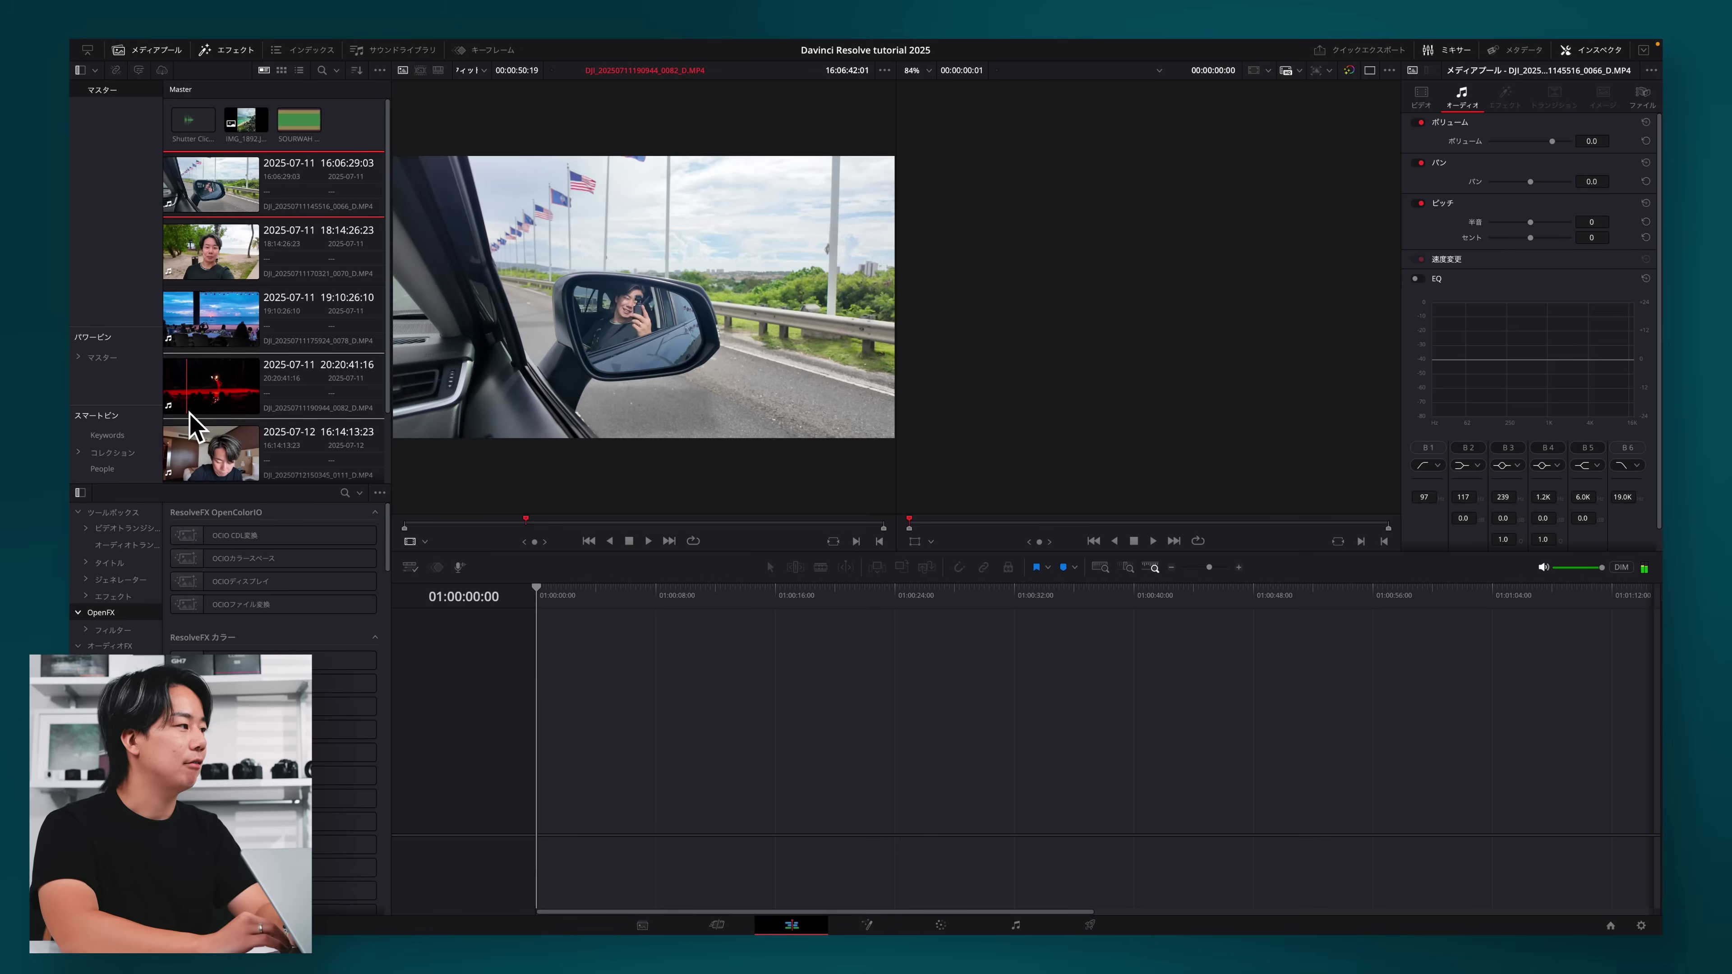
left_click(183, 187)
left_click_drag(181, 201, 539, 740)
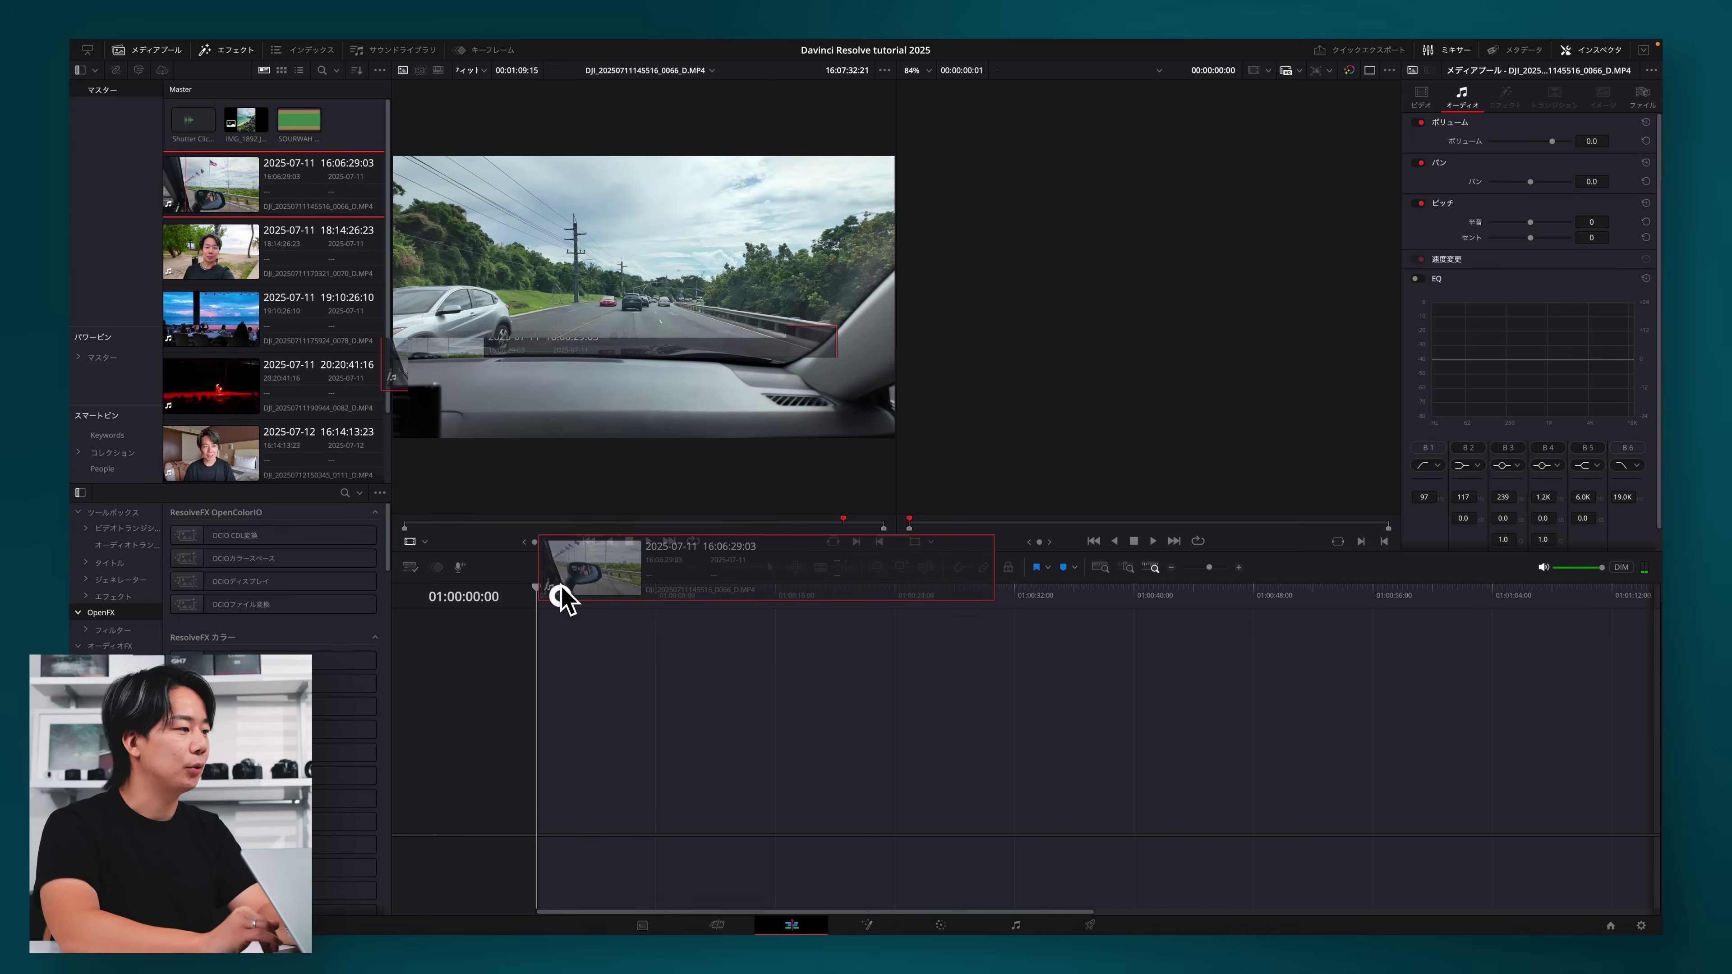
Scrub the timeline to 01:00:15:14 and 01:00:20:16, toggling the single/dual viewer layout.
left_click_drag(588, 598, 572, 597)
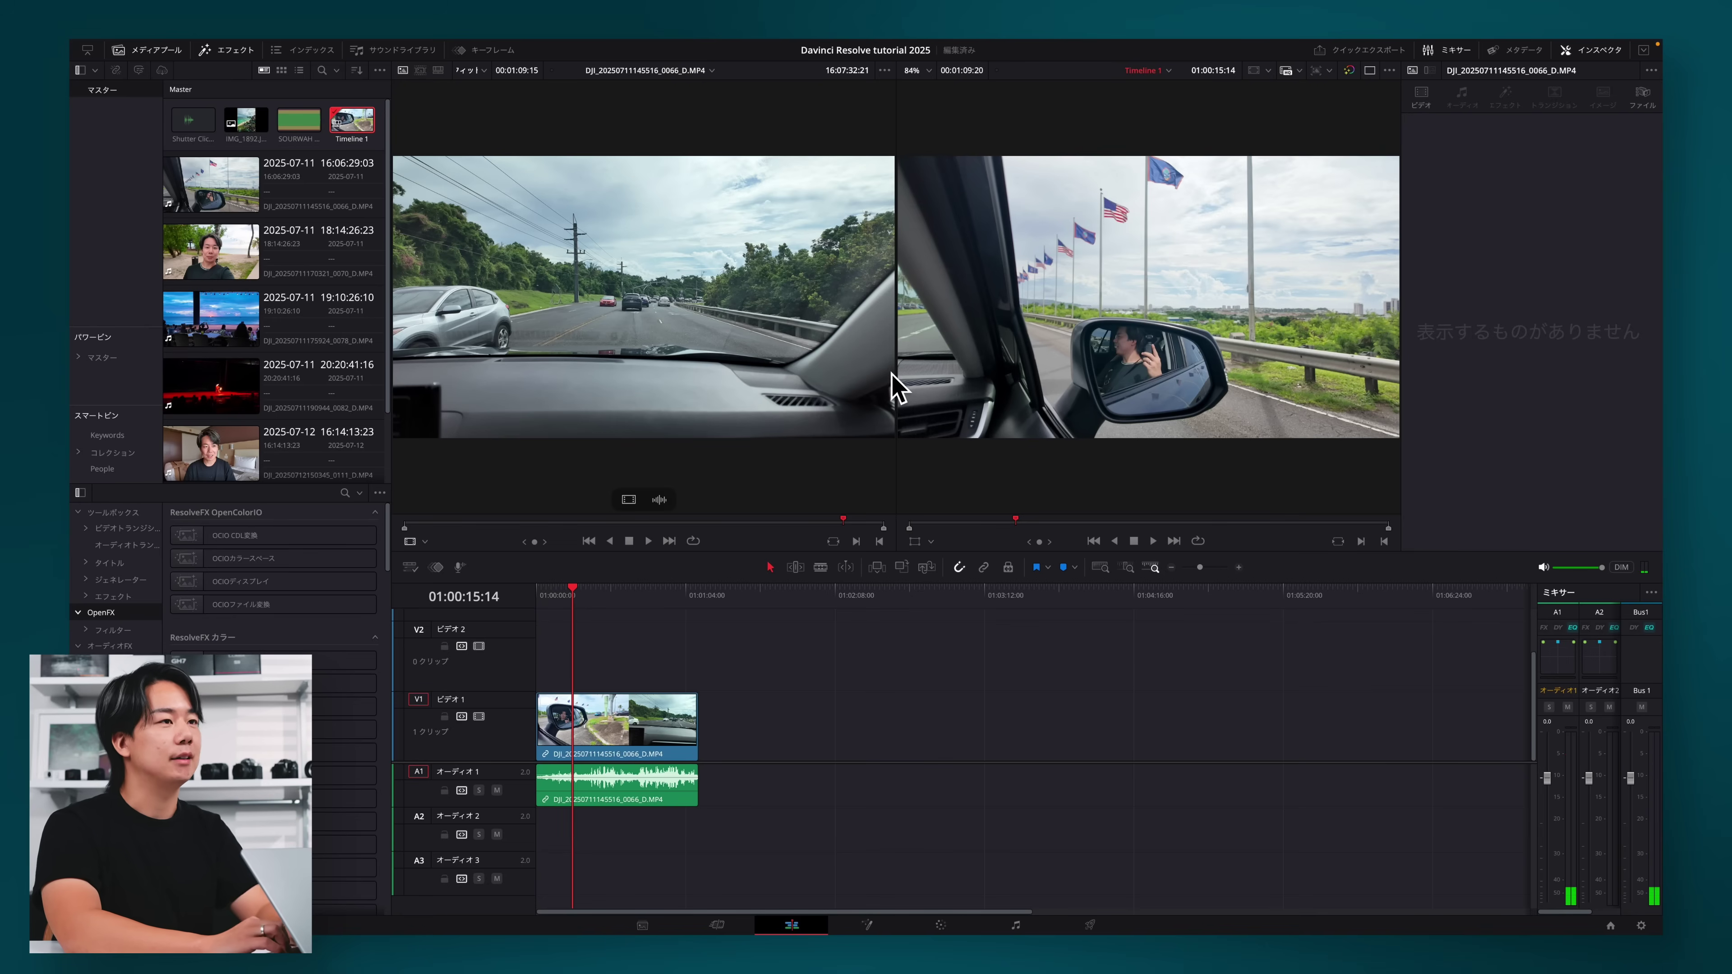
left_click(1369, 70)
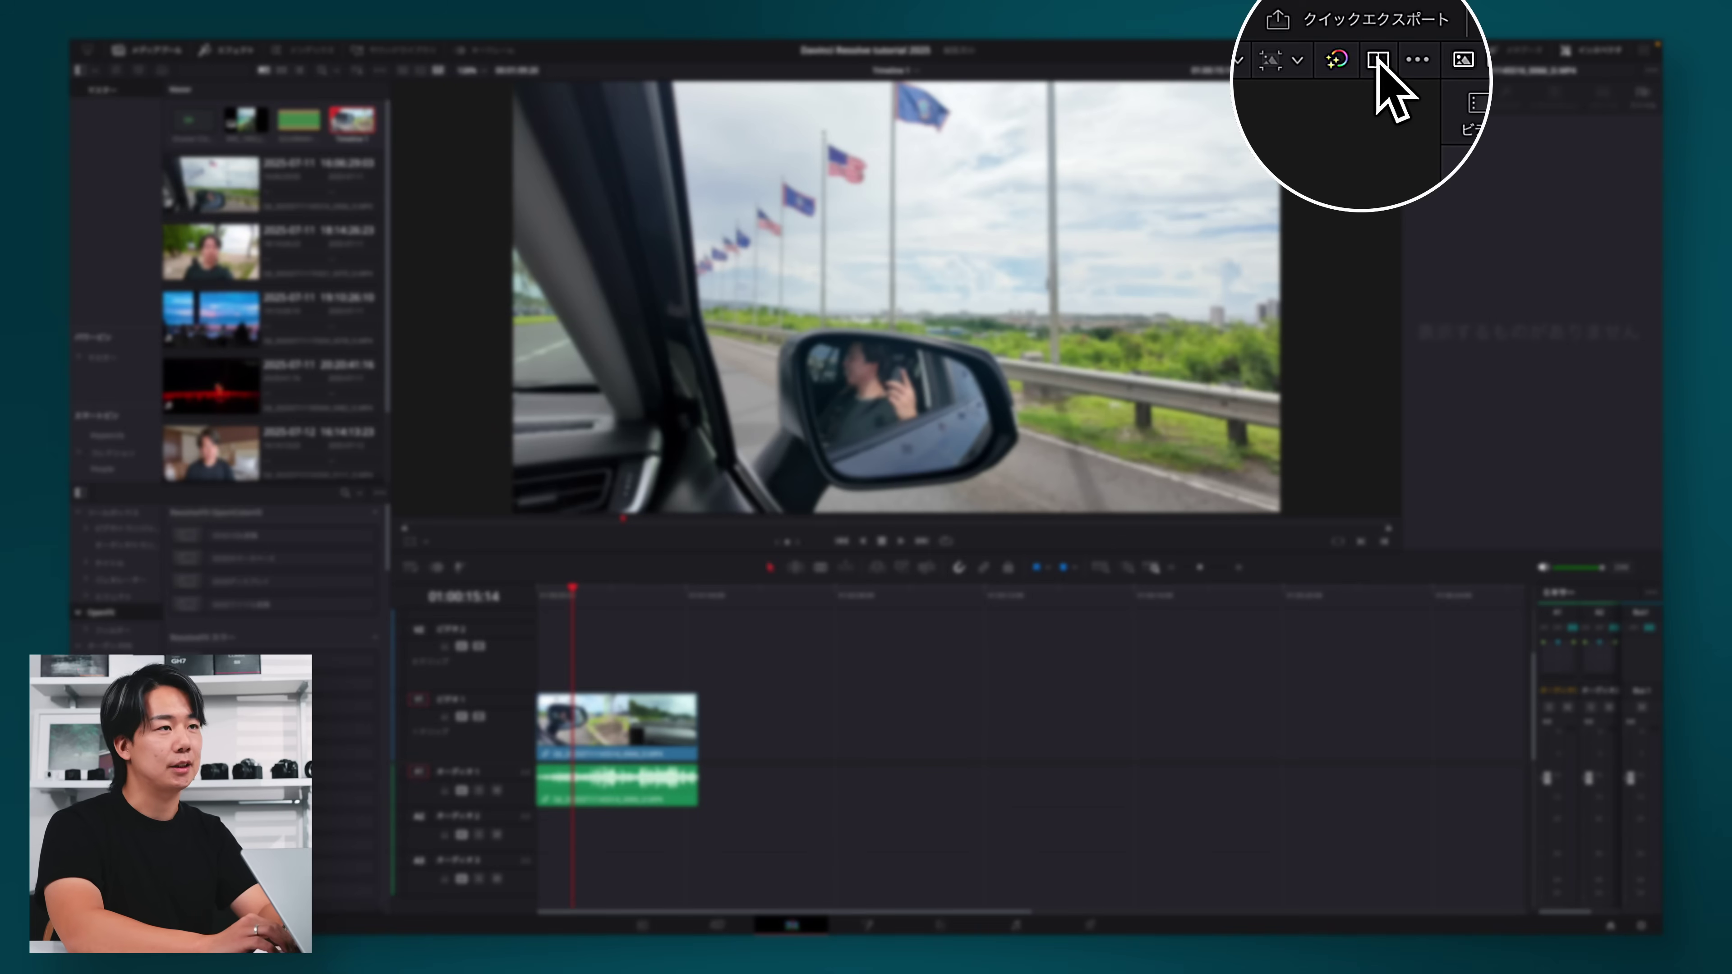
left_click(1369, 70)
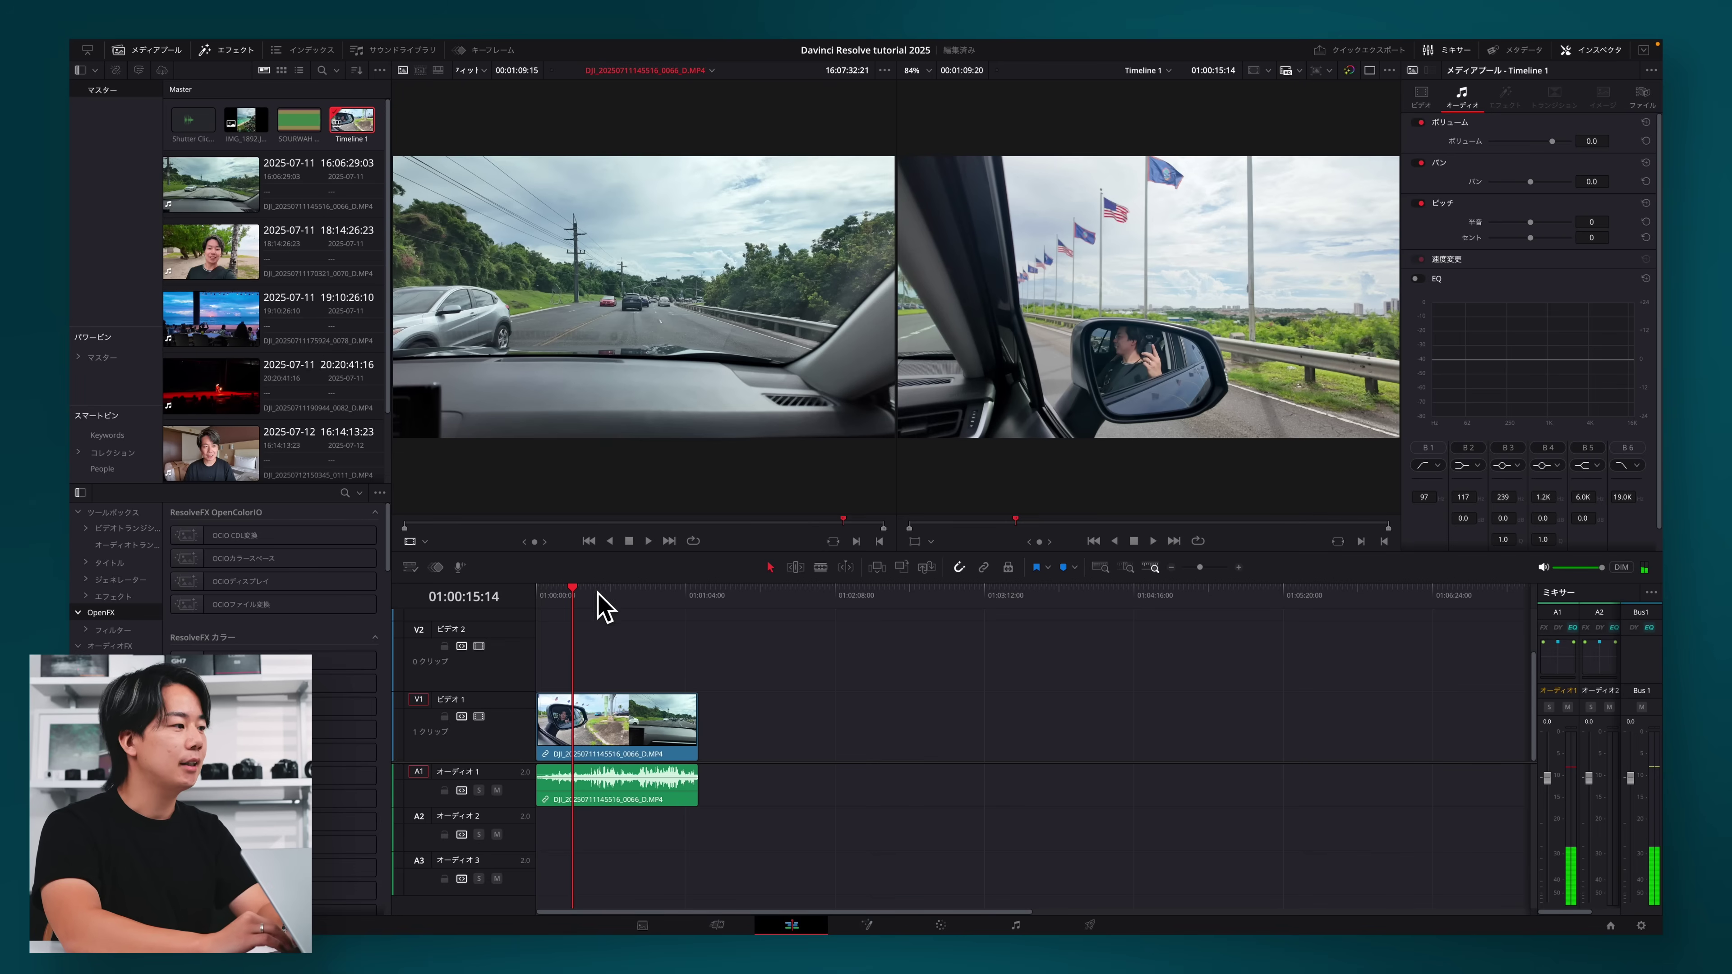
left_click_drag(599, 593, 585, 601)
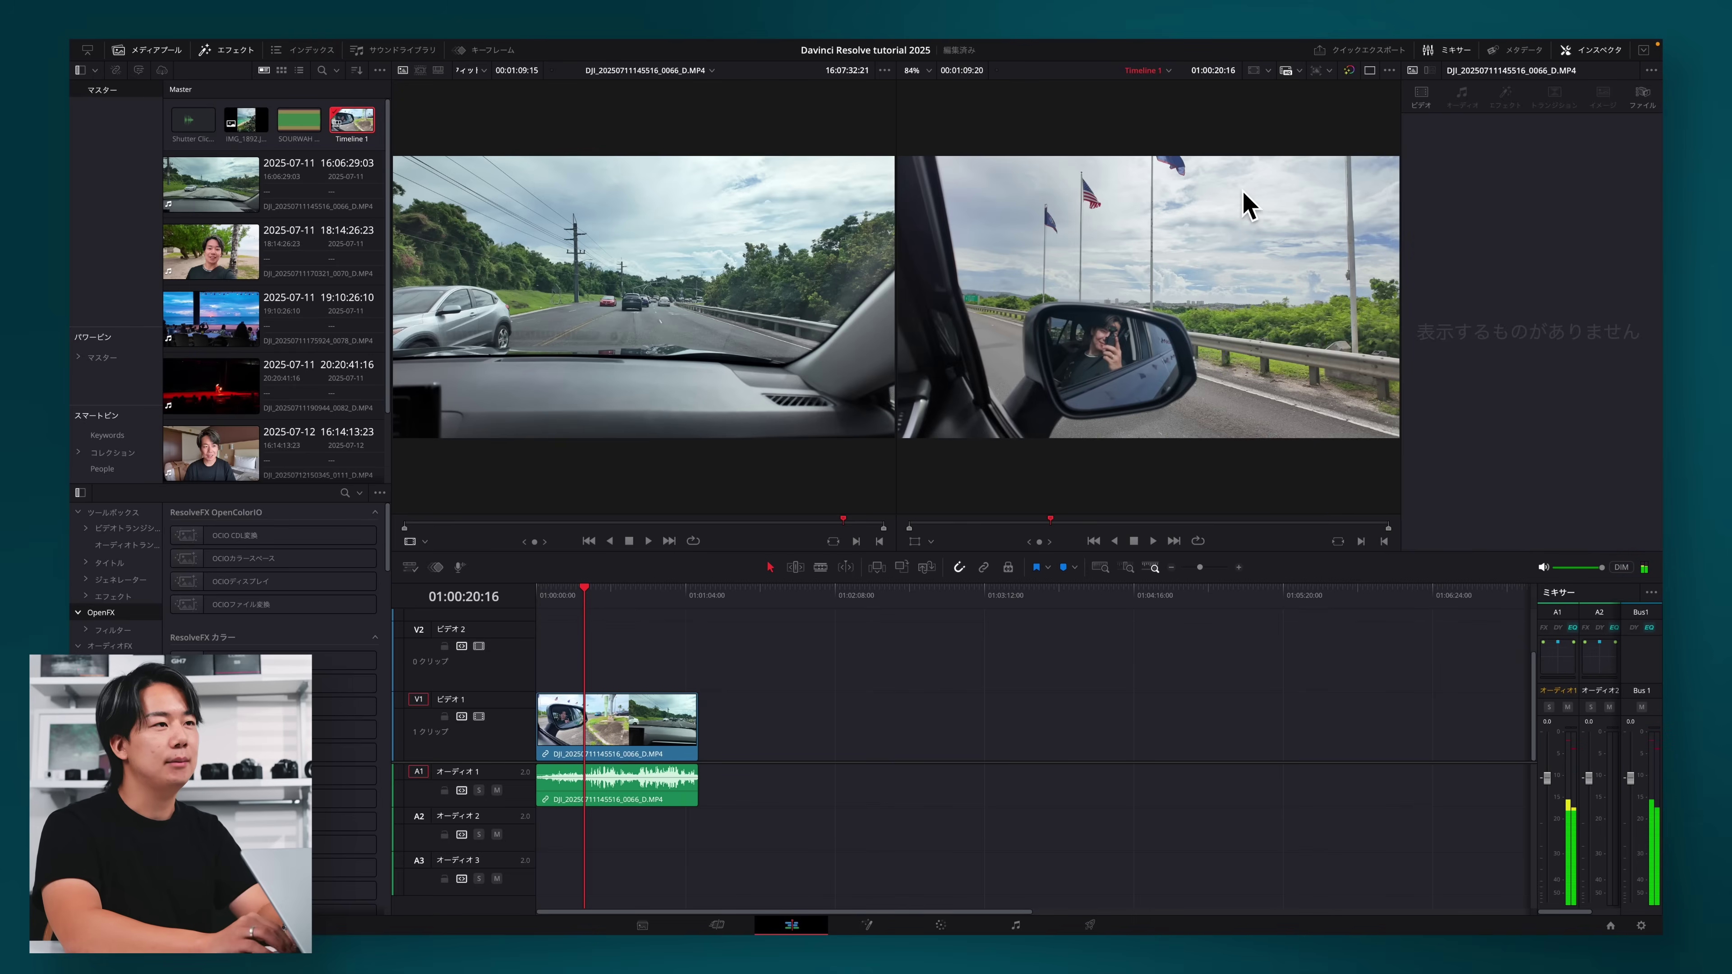
left_click(1370, 70)
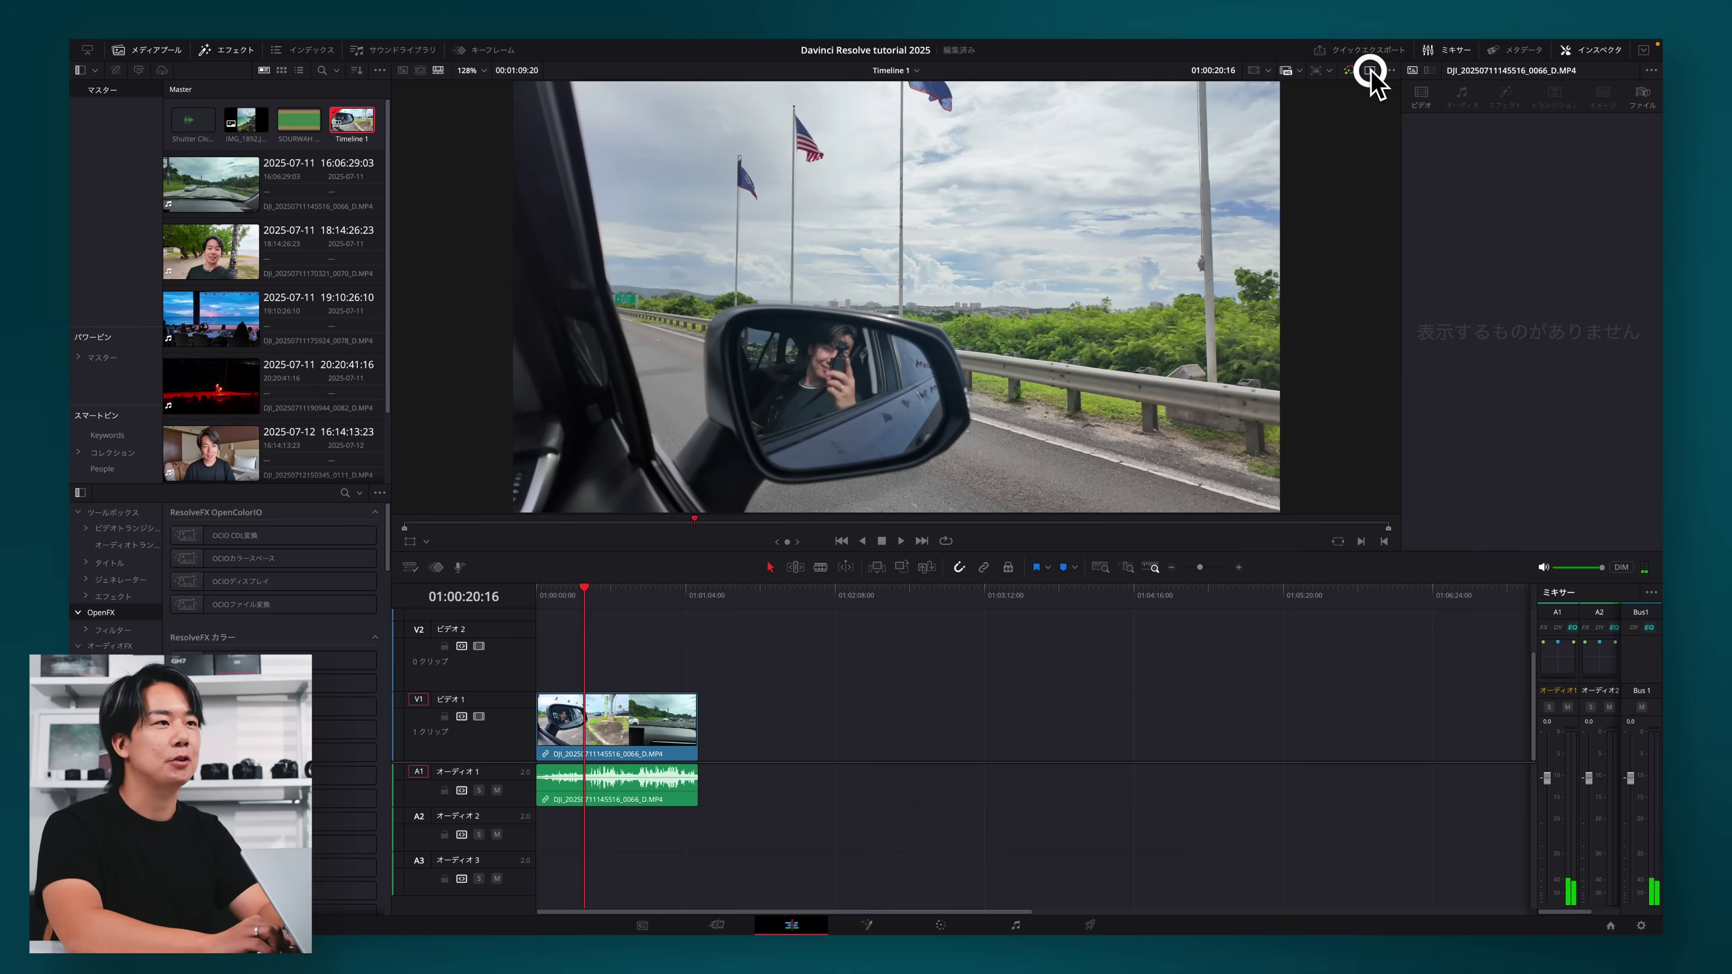
Show Timeline 1 in the viewer and park on the road-and-mirror shot at 01:00:09:26.
left_click(204, 197)
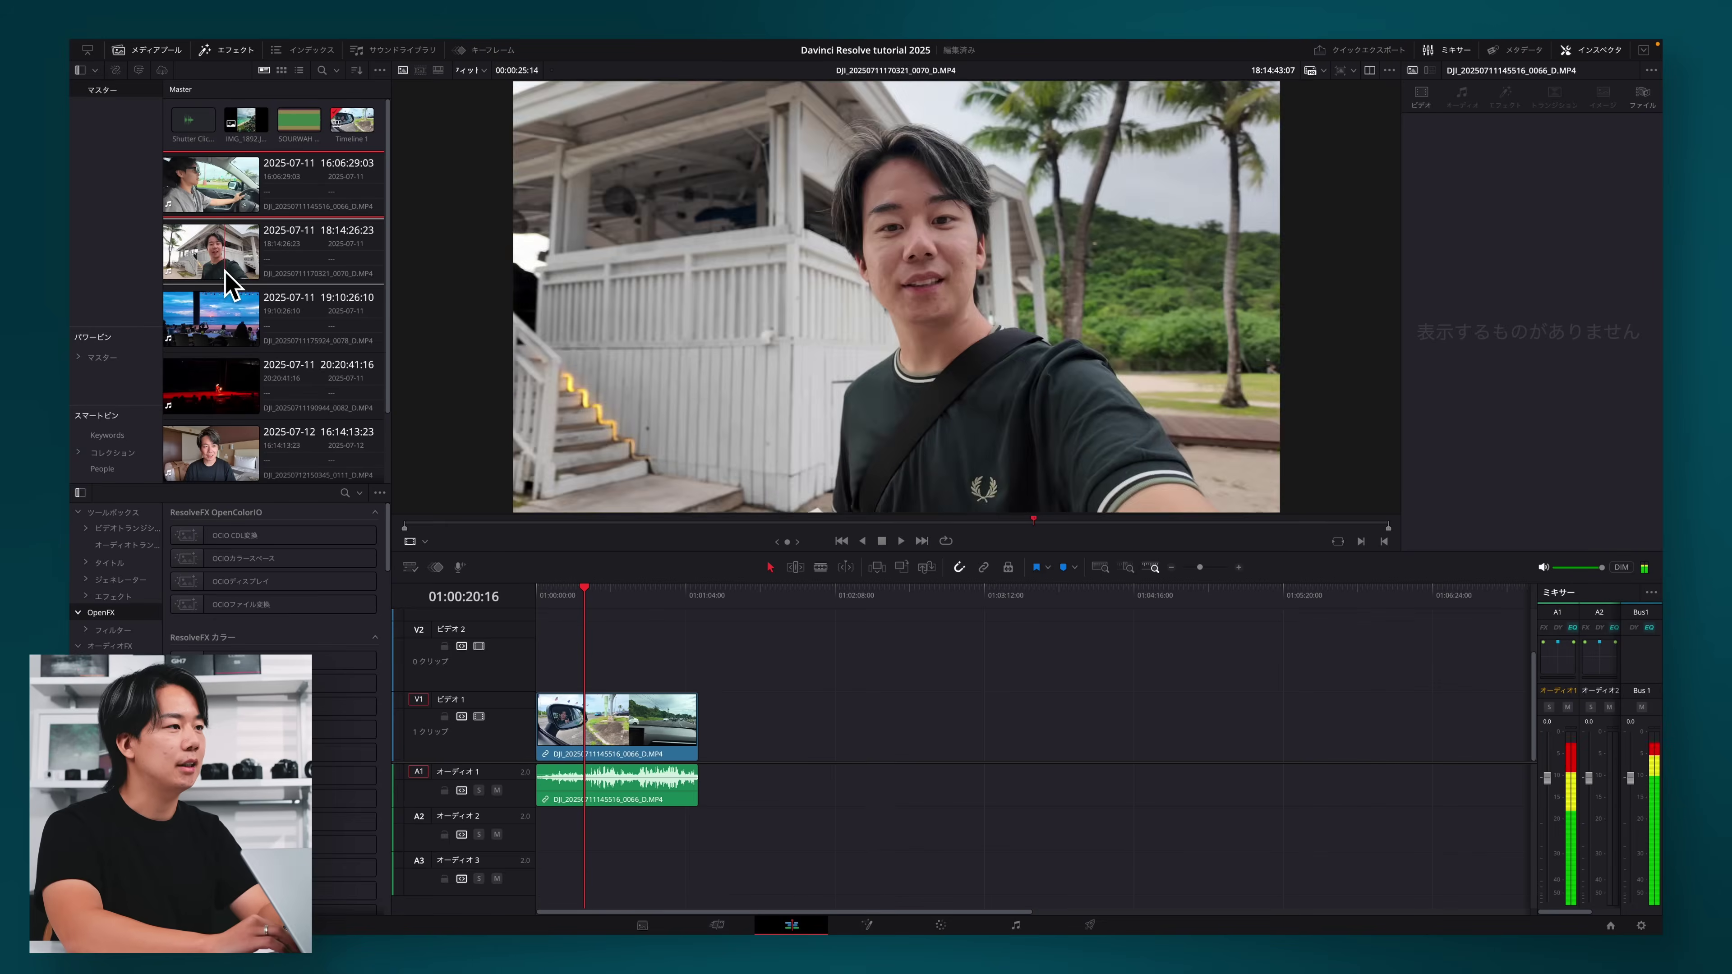
left_click(605, 599)
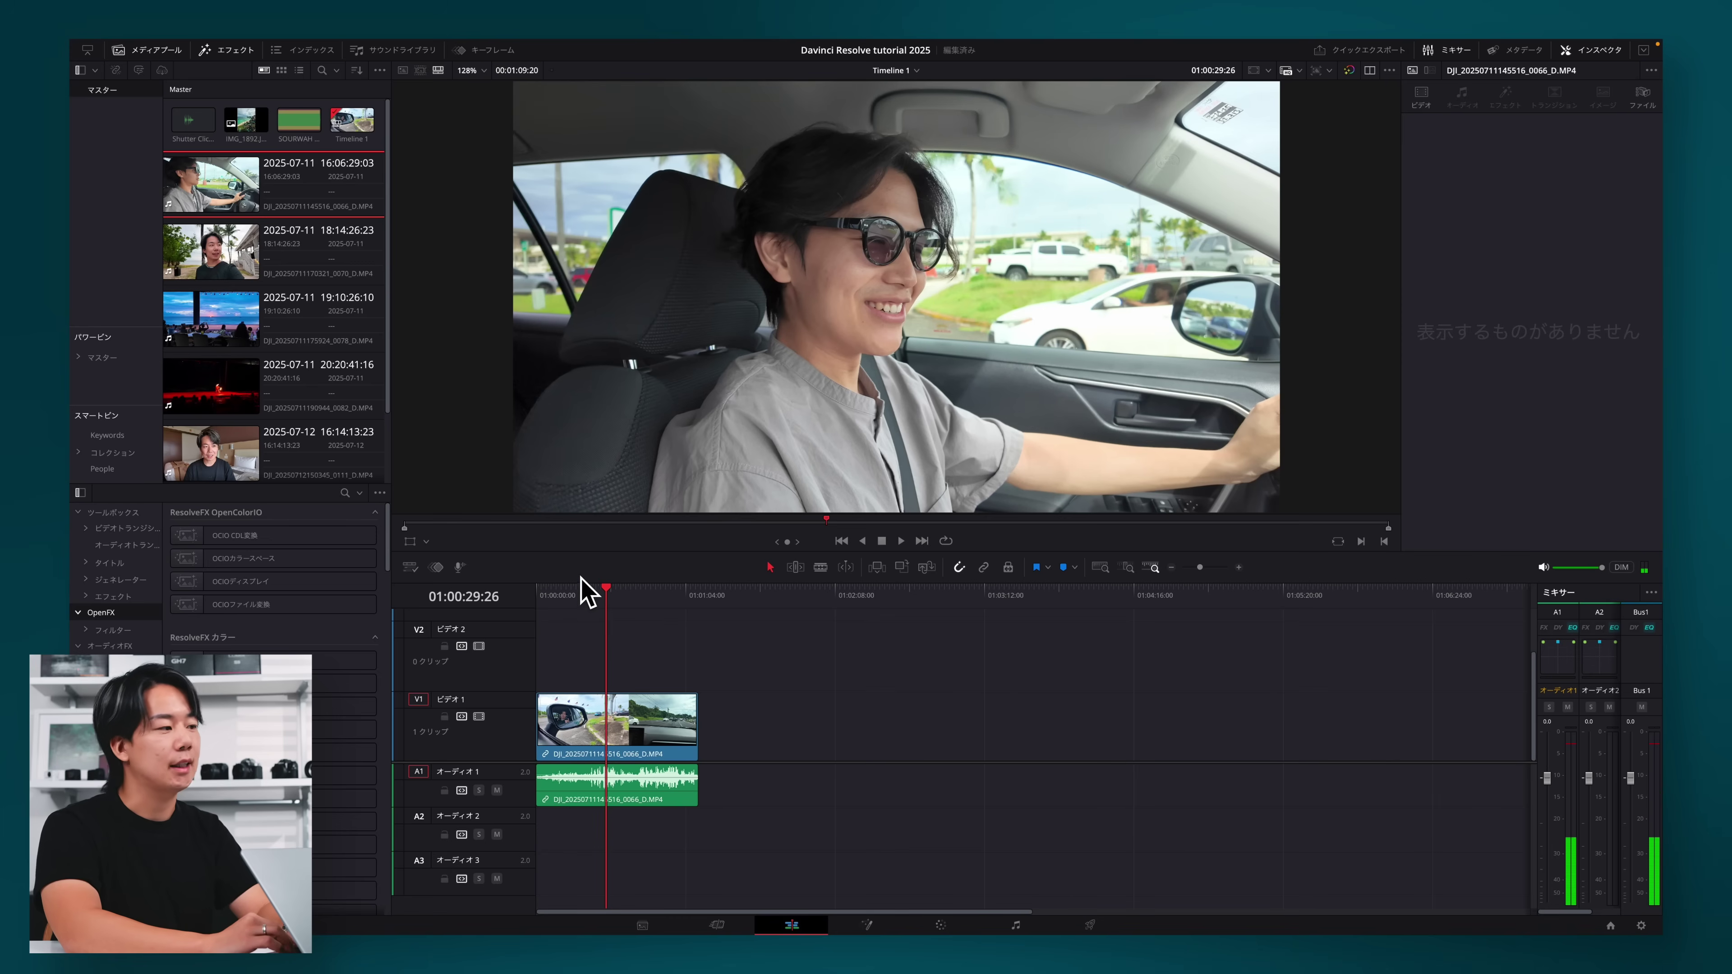
left_click(559, 592)
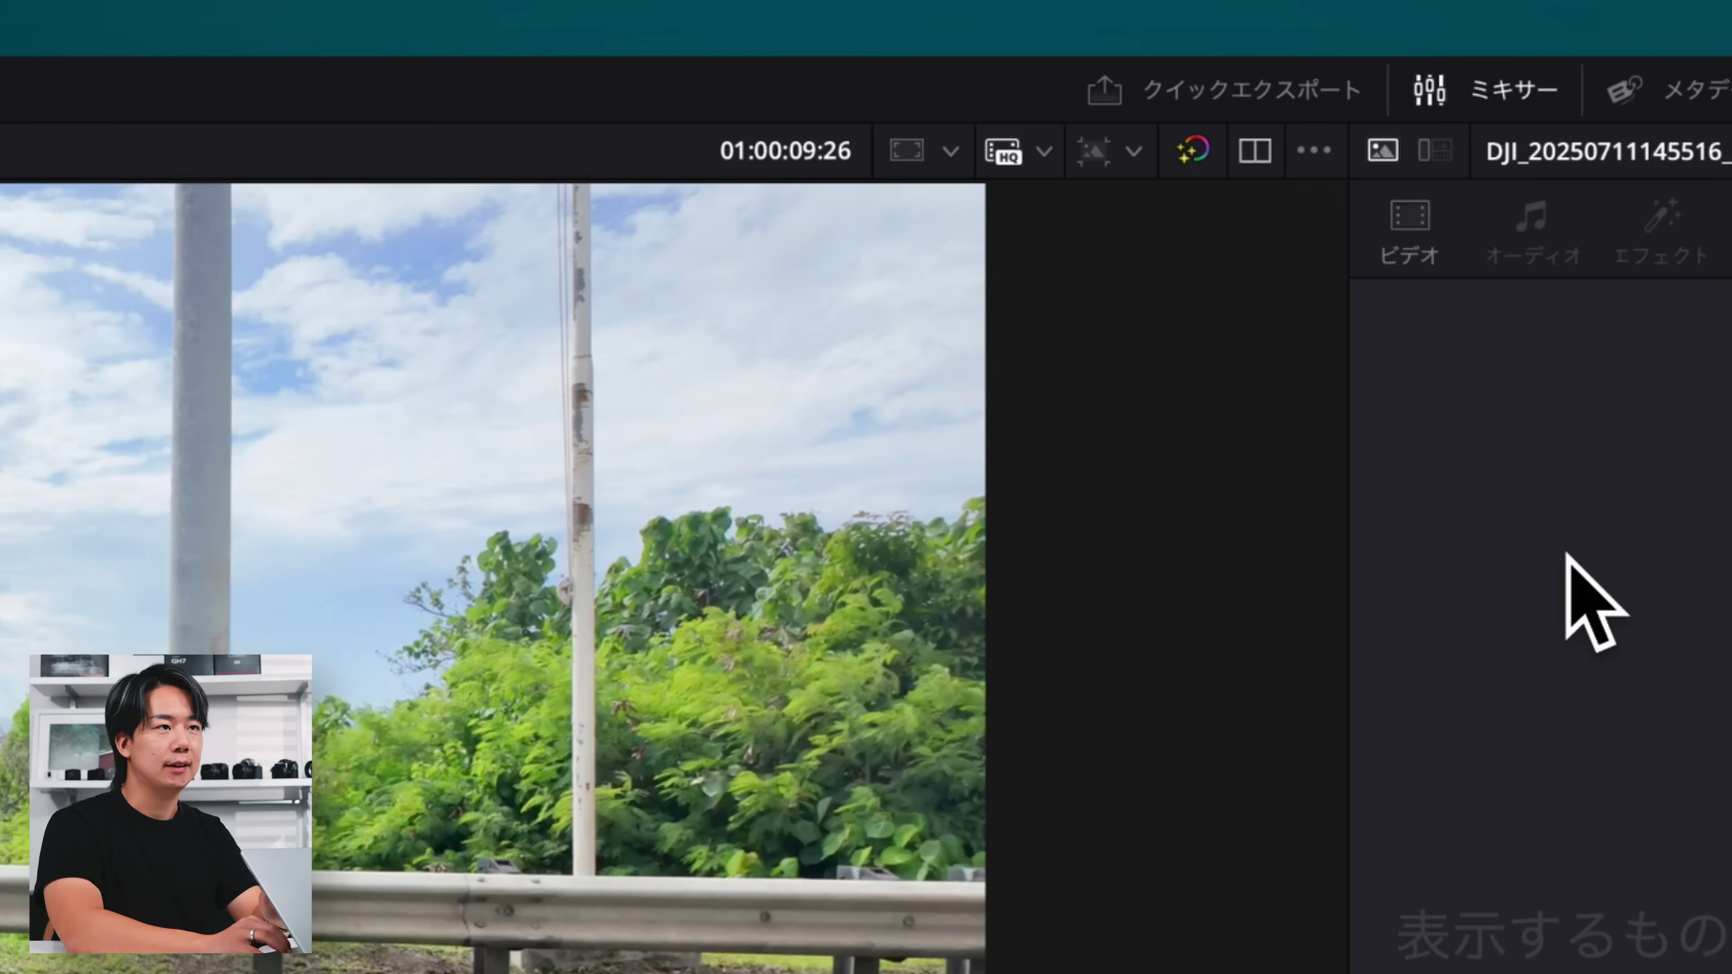
Switch the timeline to portrait 1080x1920 and check the framing on a couple of frames.
left_click(1134, 150)
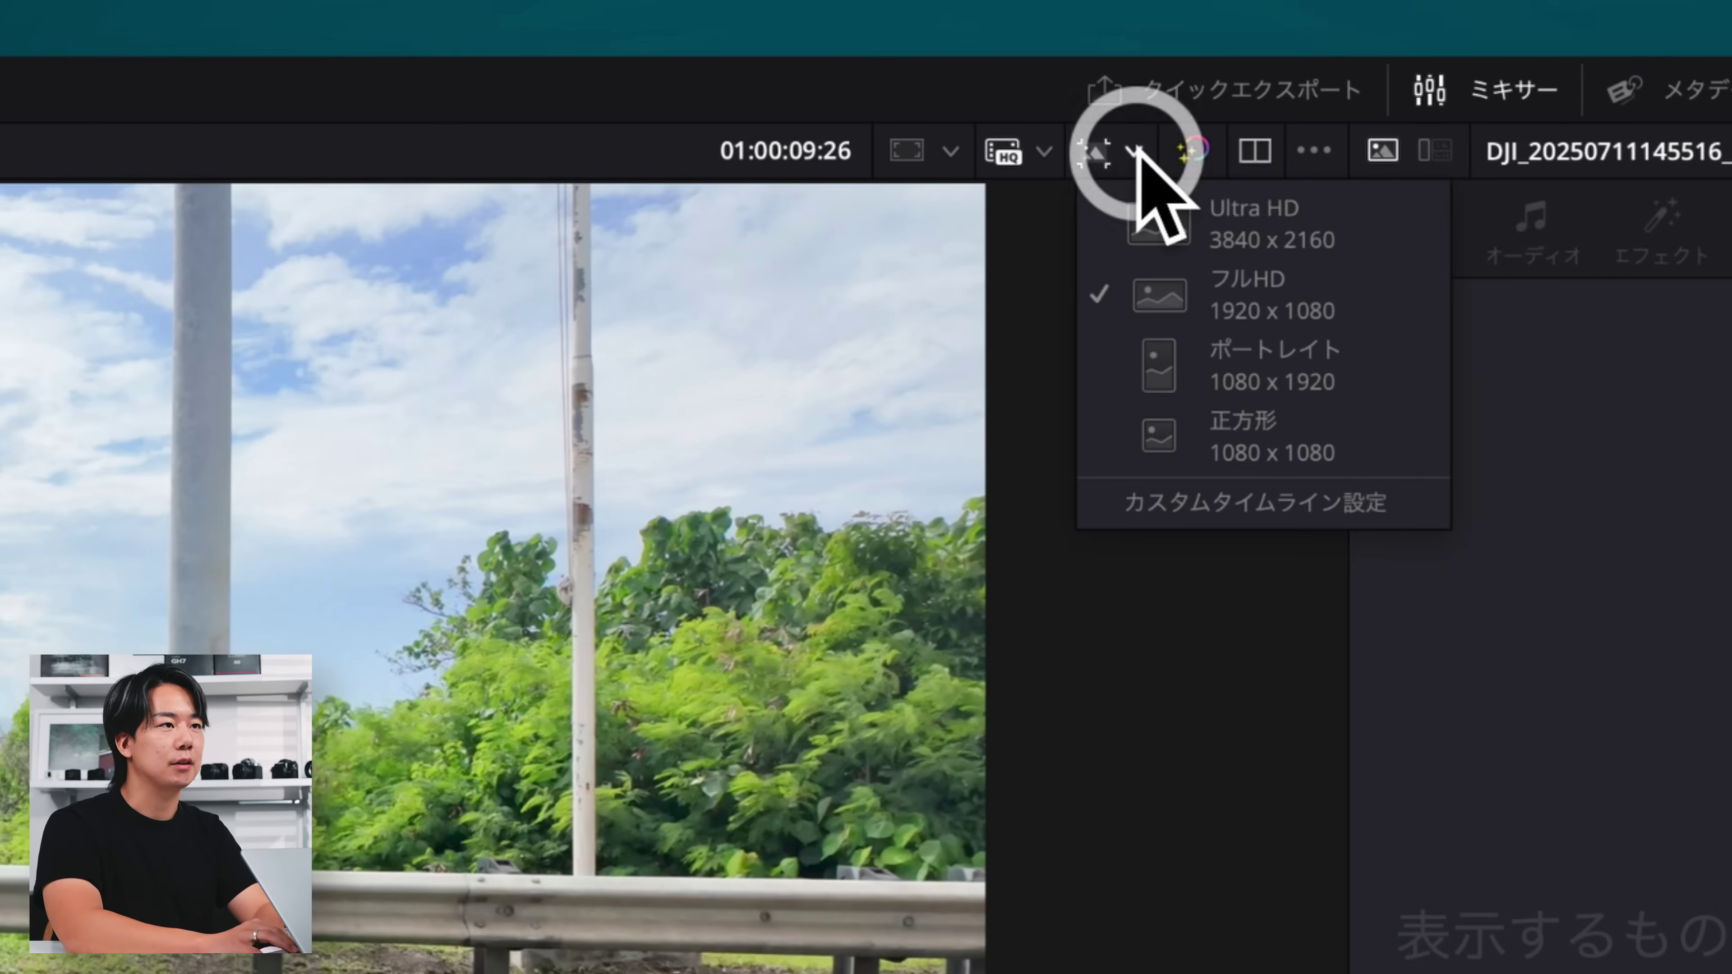
left_click(1227, 364)
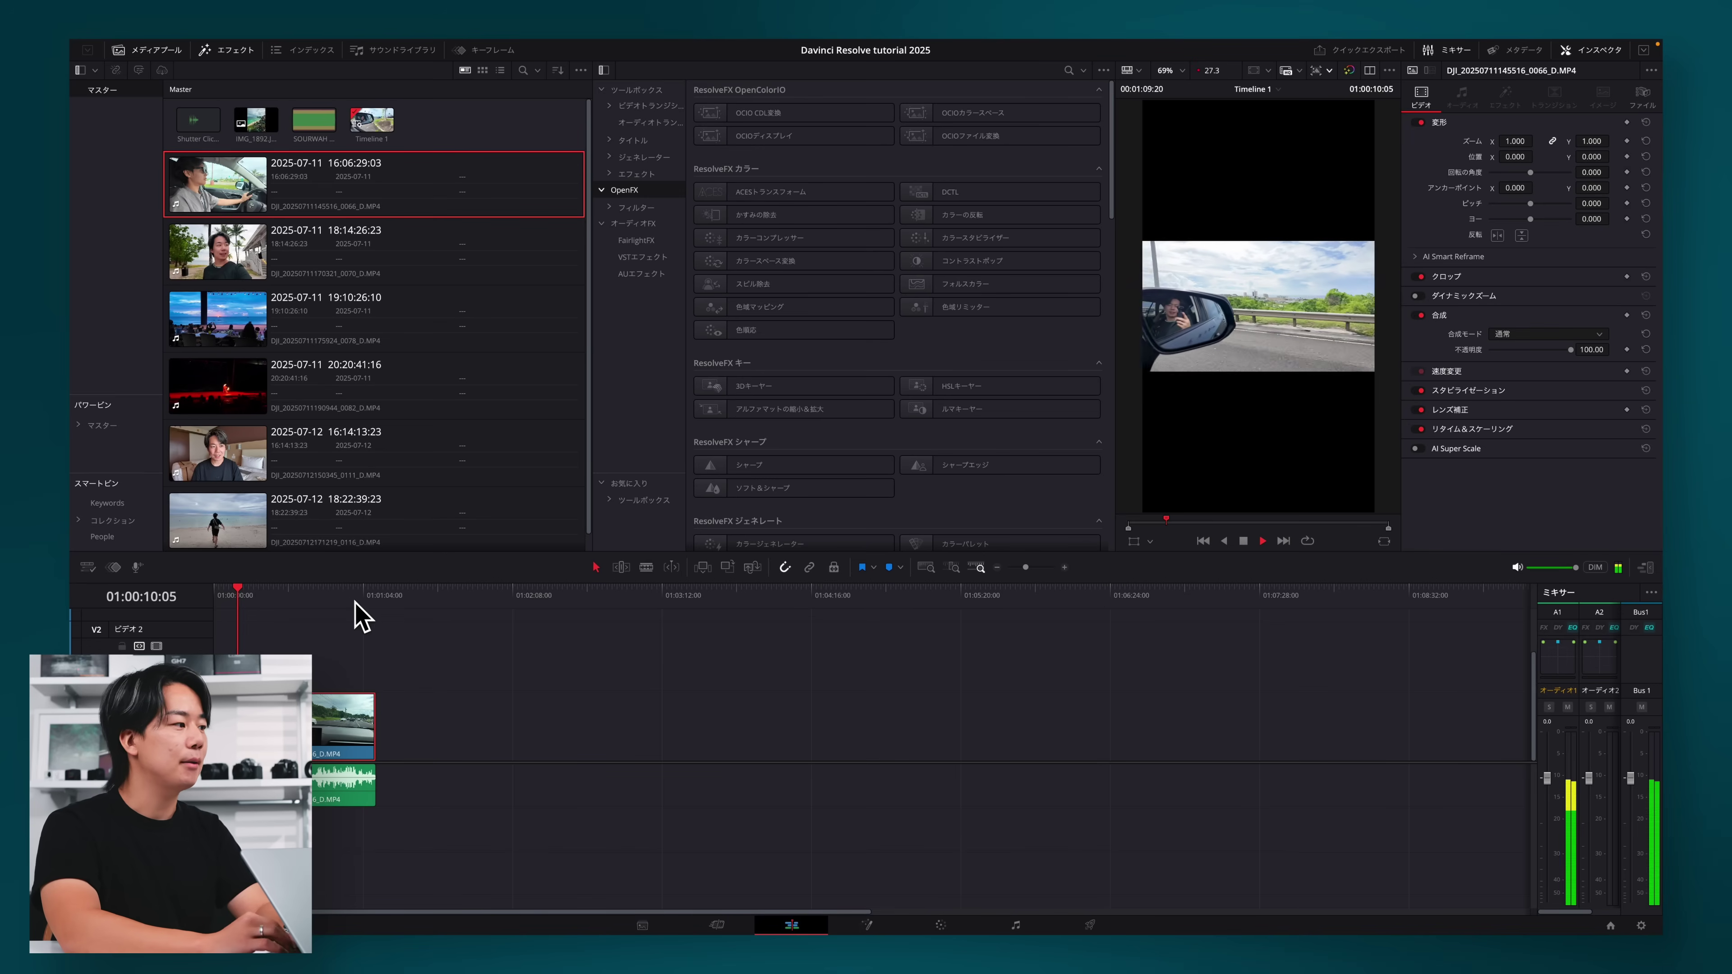
left_click(311, 594)
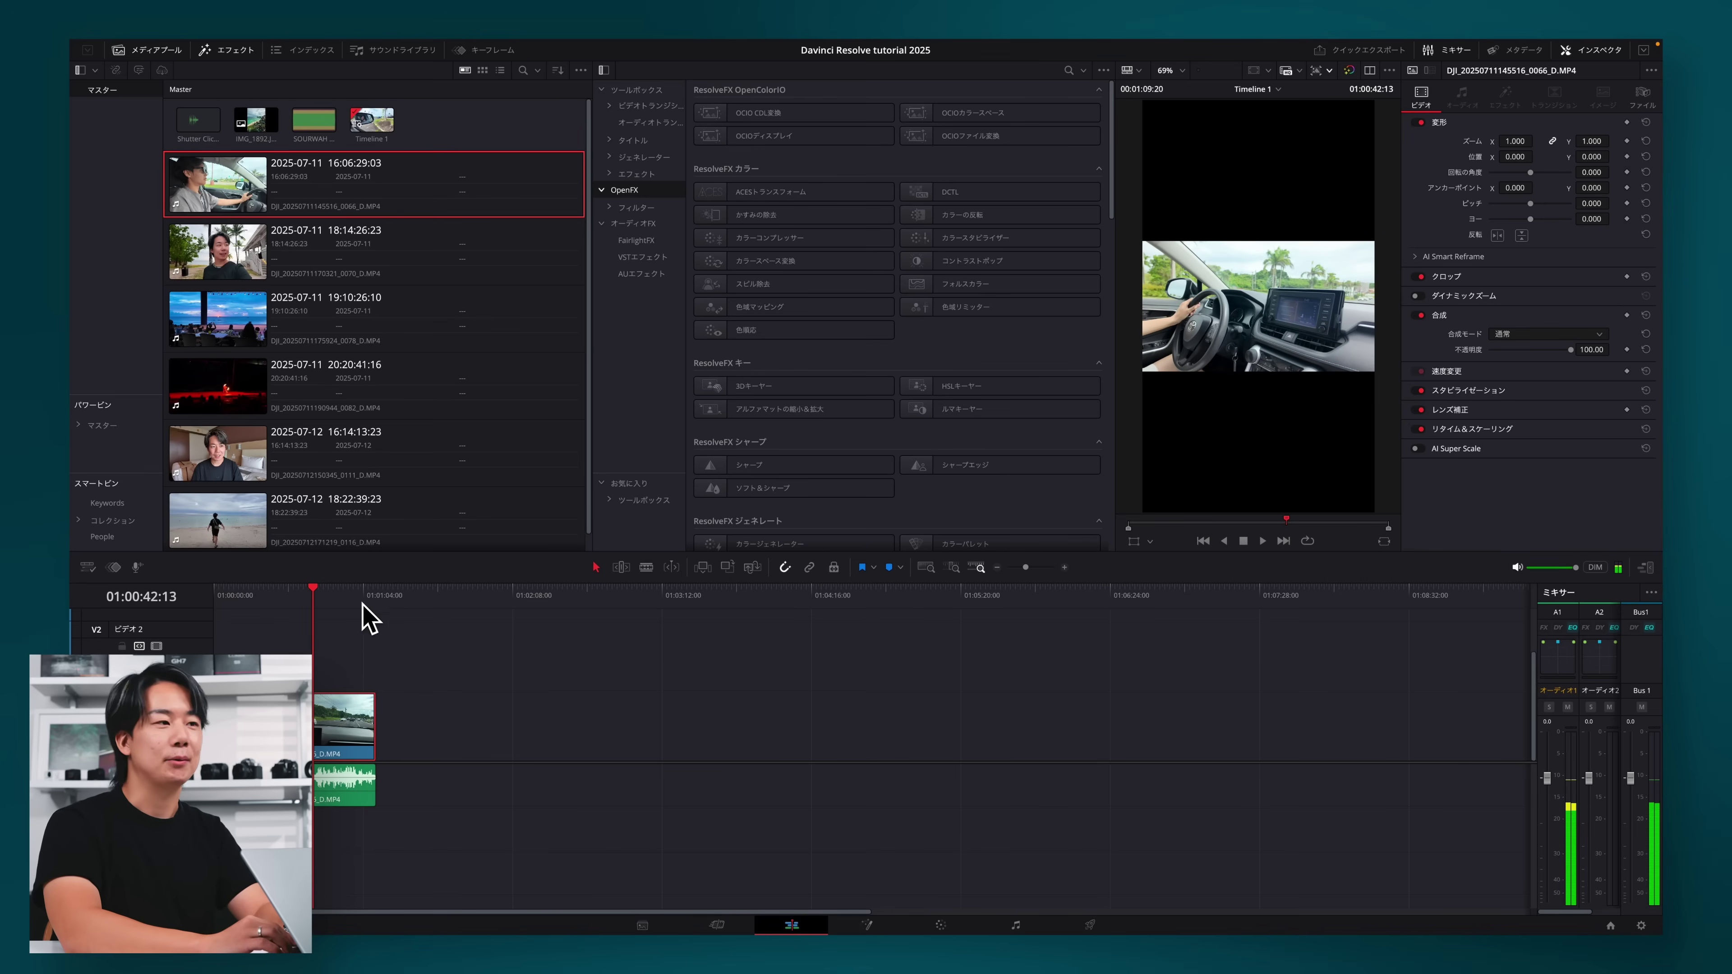
left_click(274, 594)
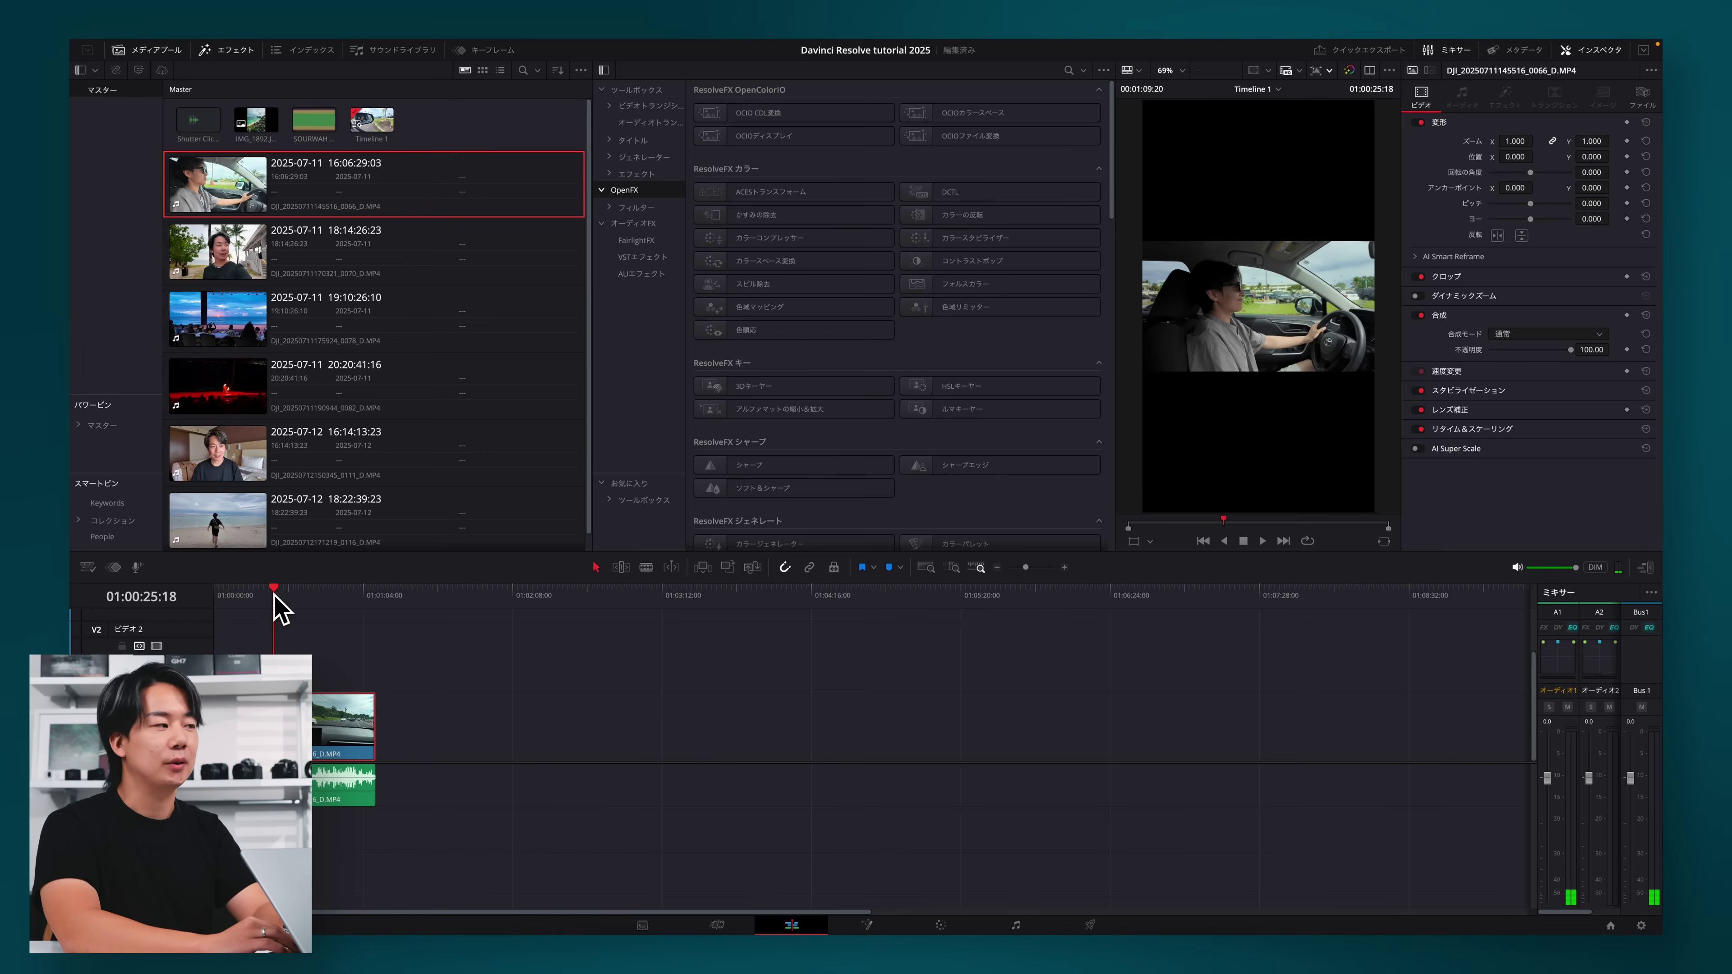
Return the timeline to a landscape Full HD / Ultra HD format and go back to about 16 seconds.
left_click(1323, 70)
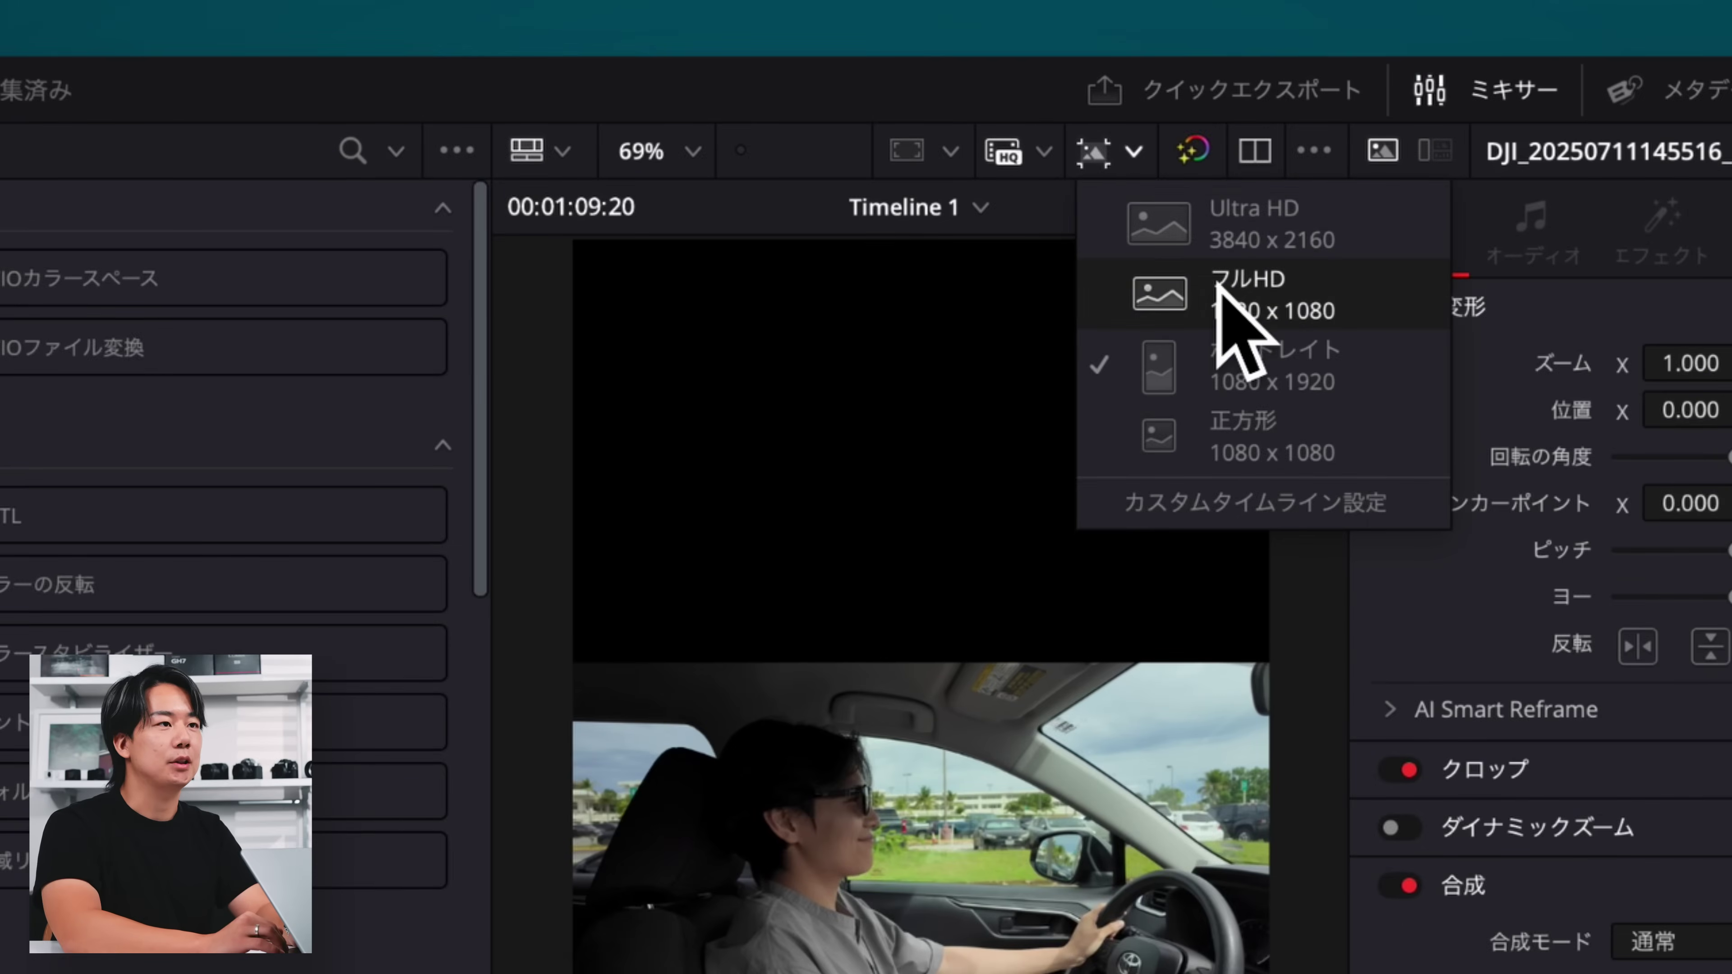
left_click(1217, 290)
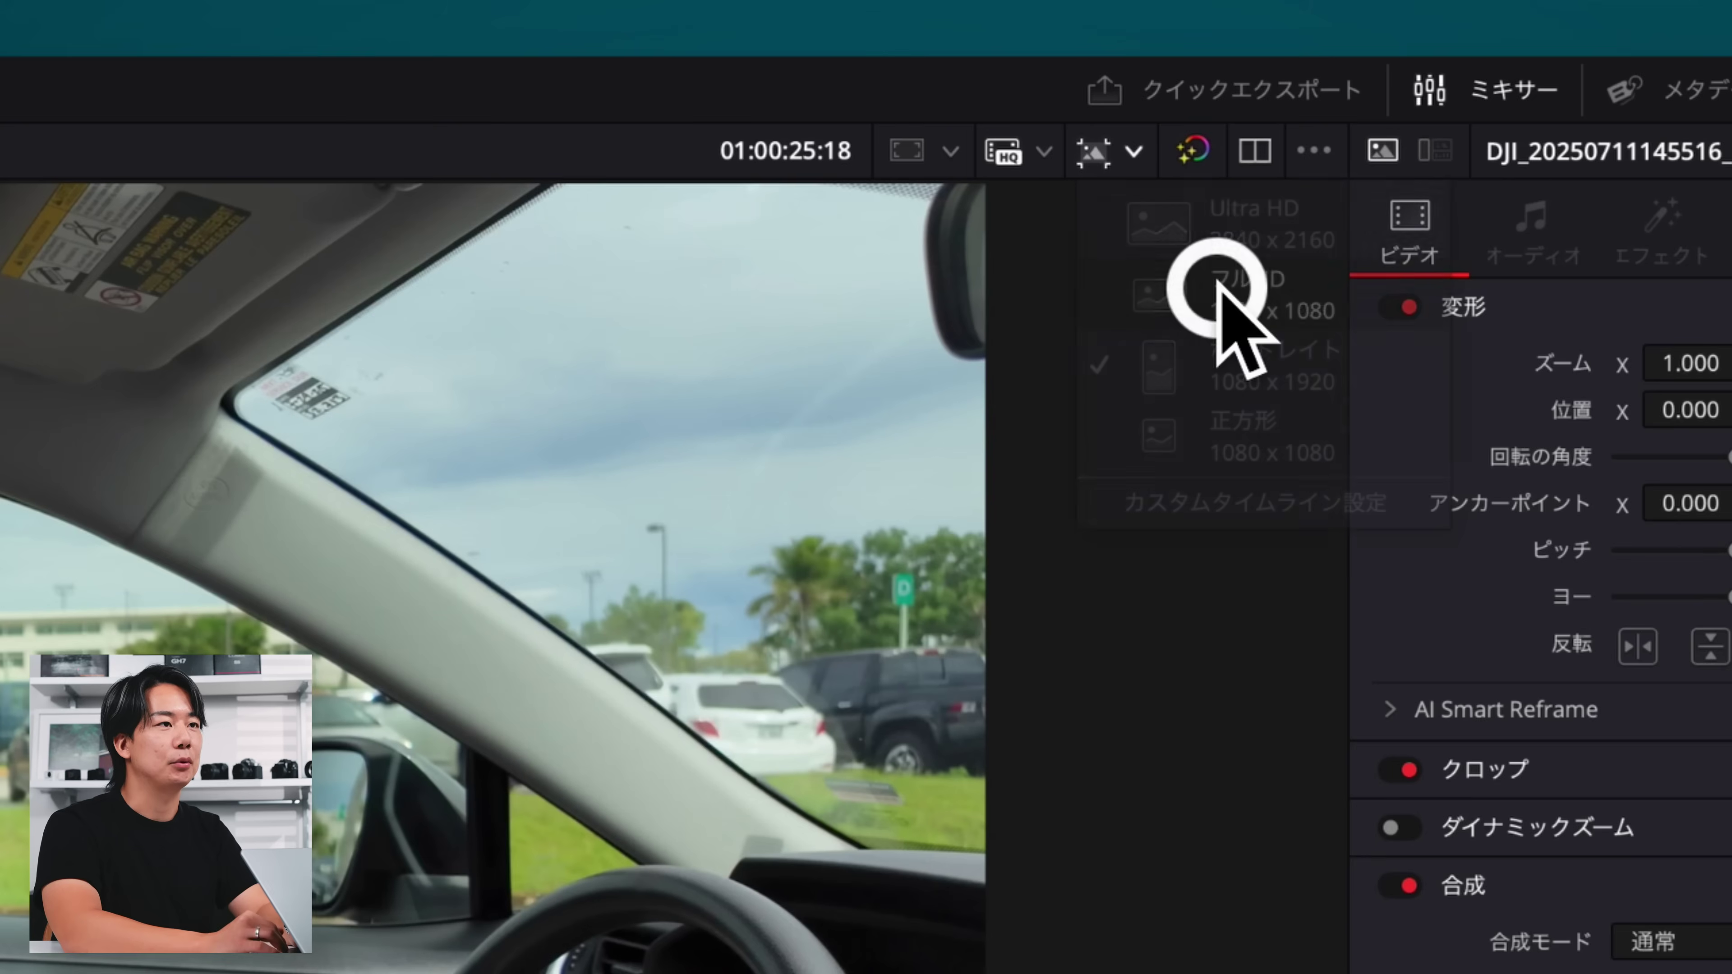
left_click(1118, 150)
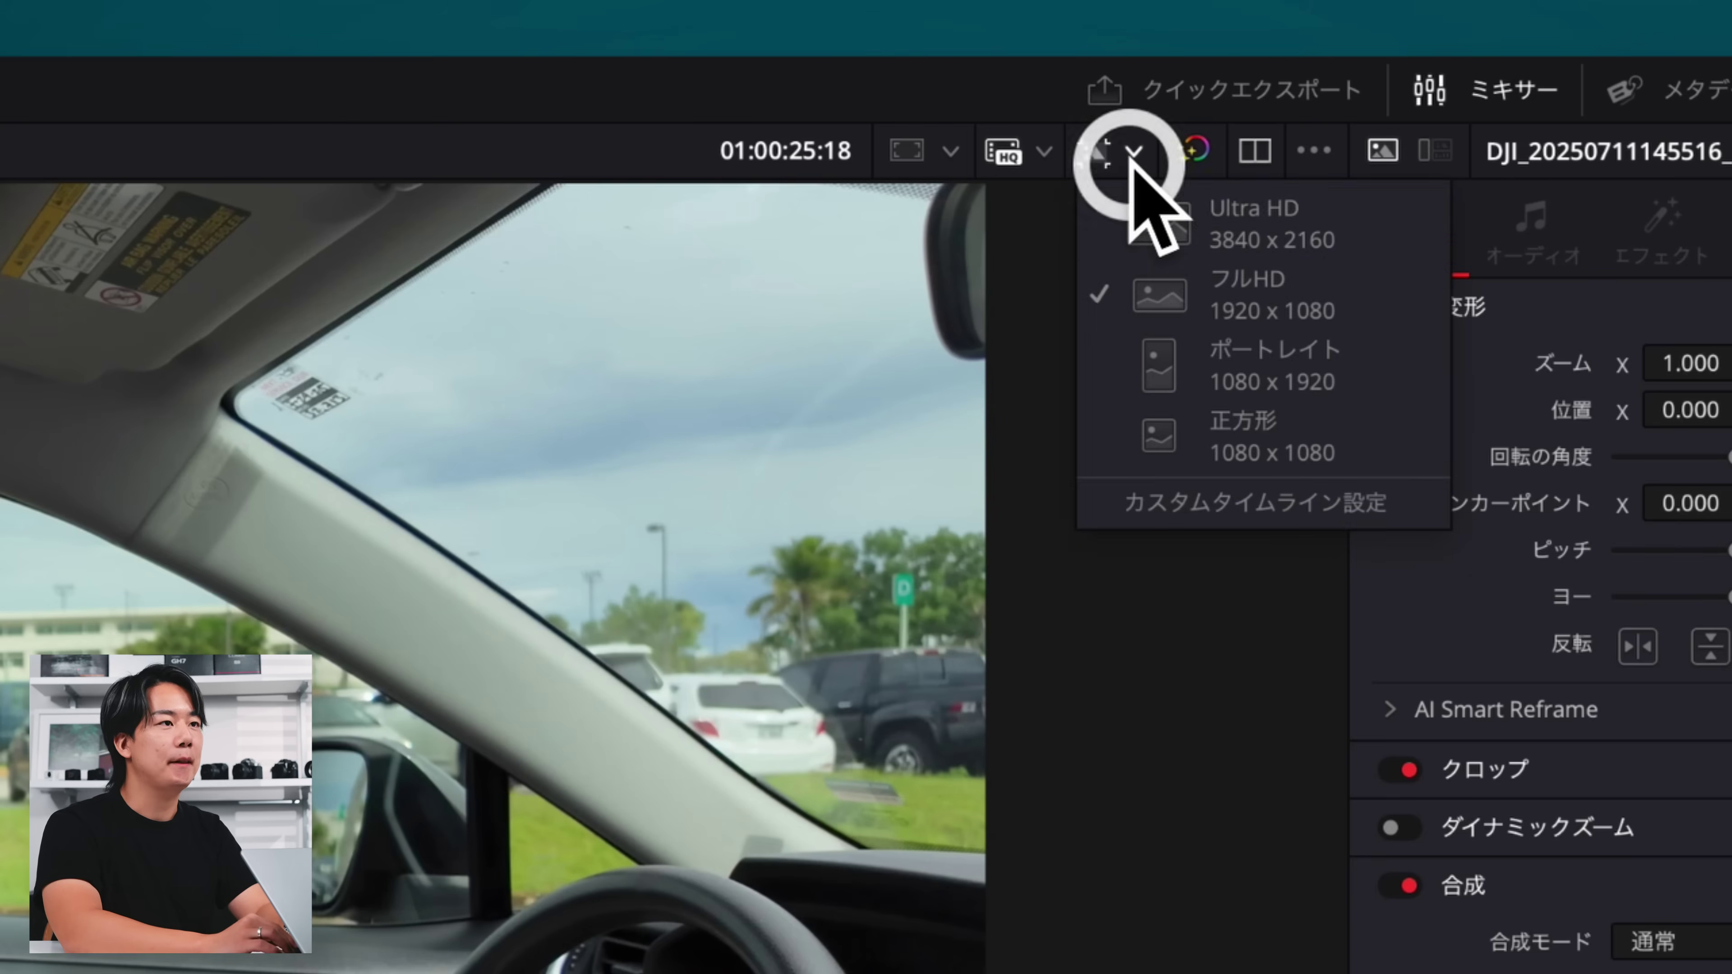
left_click(1258, 232)
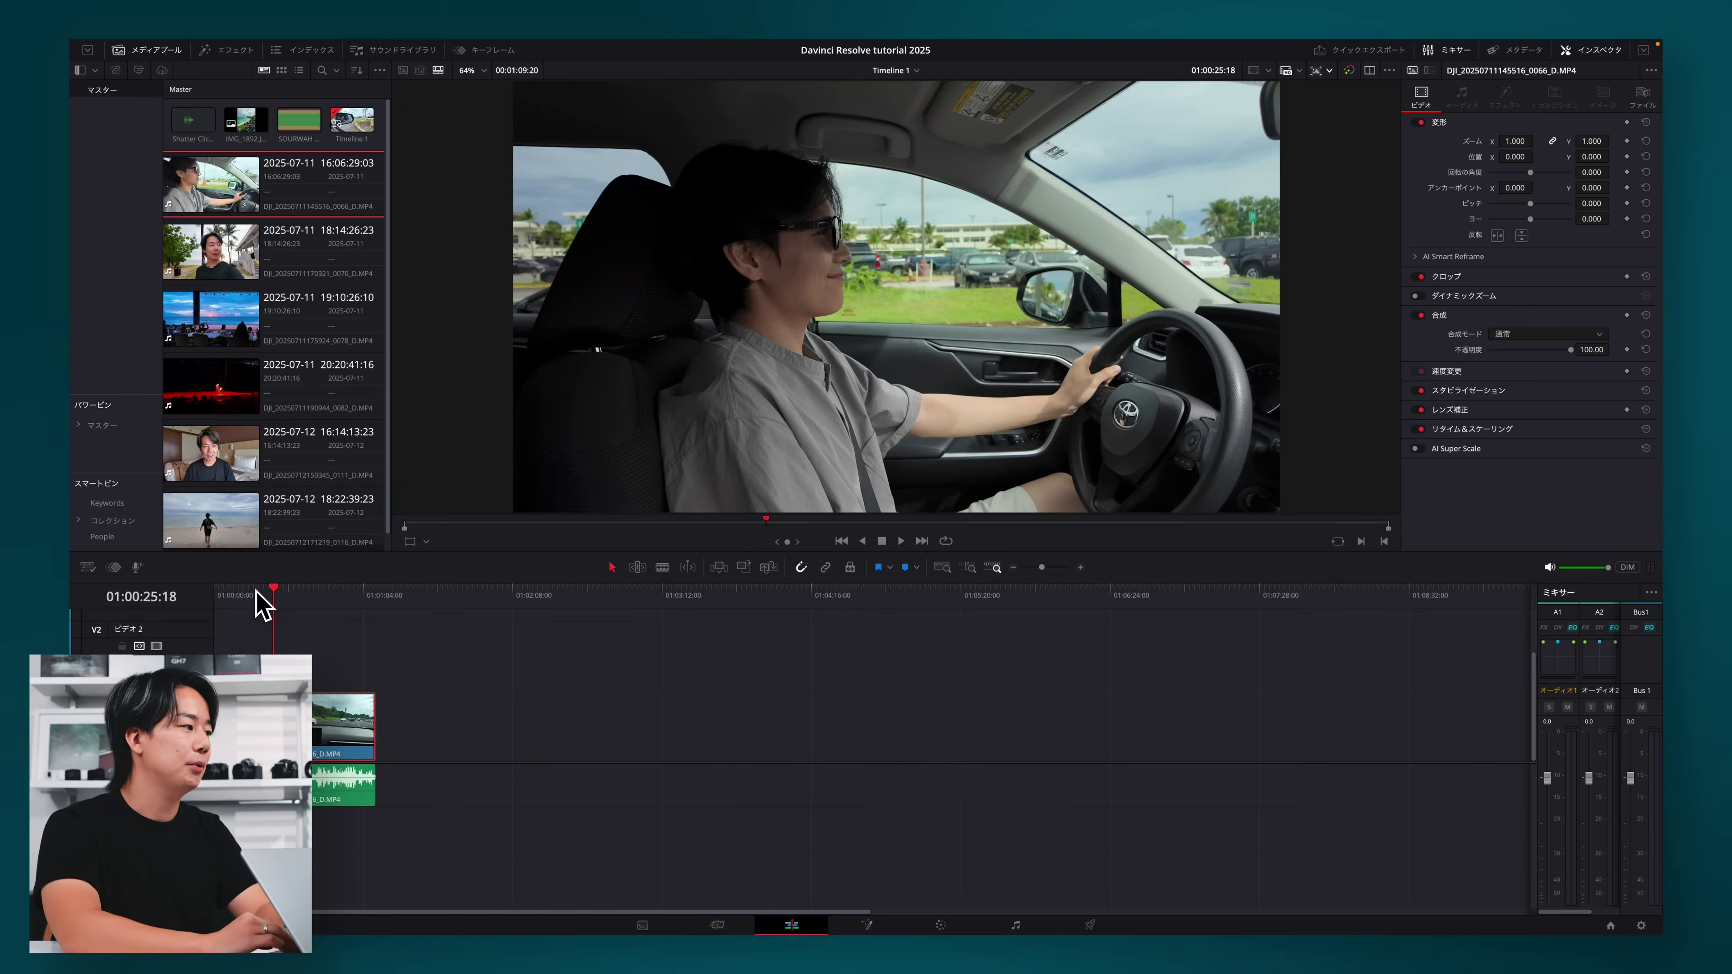
left_click(252, 591)
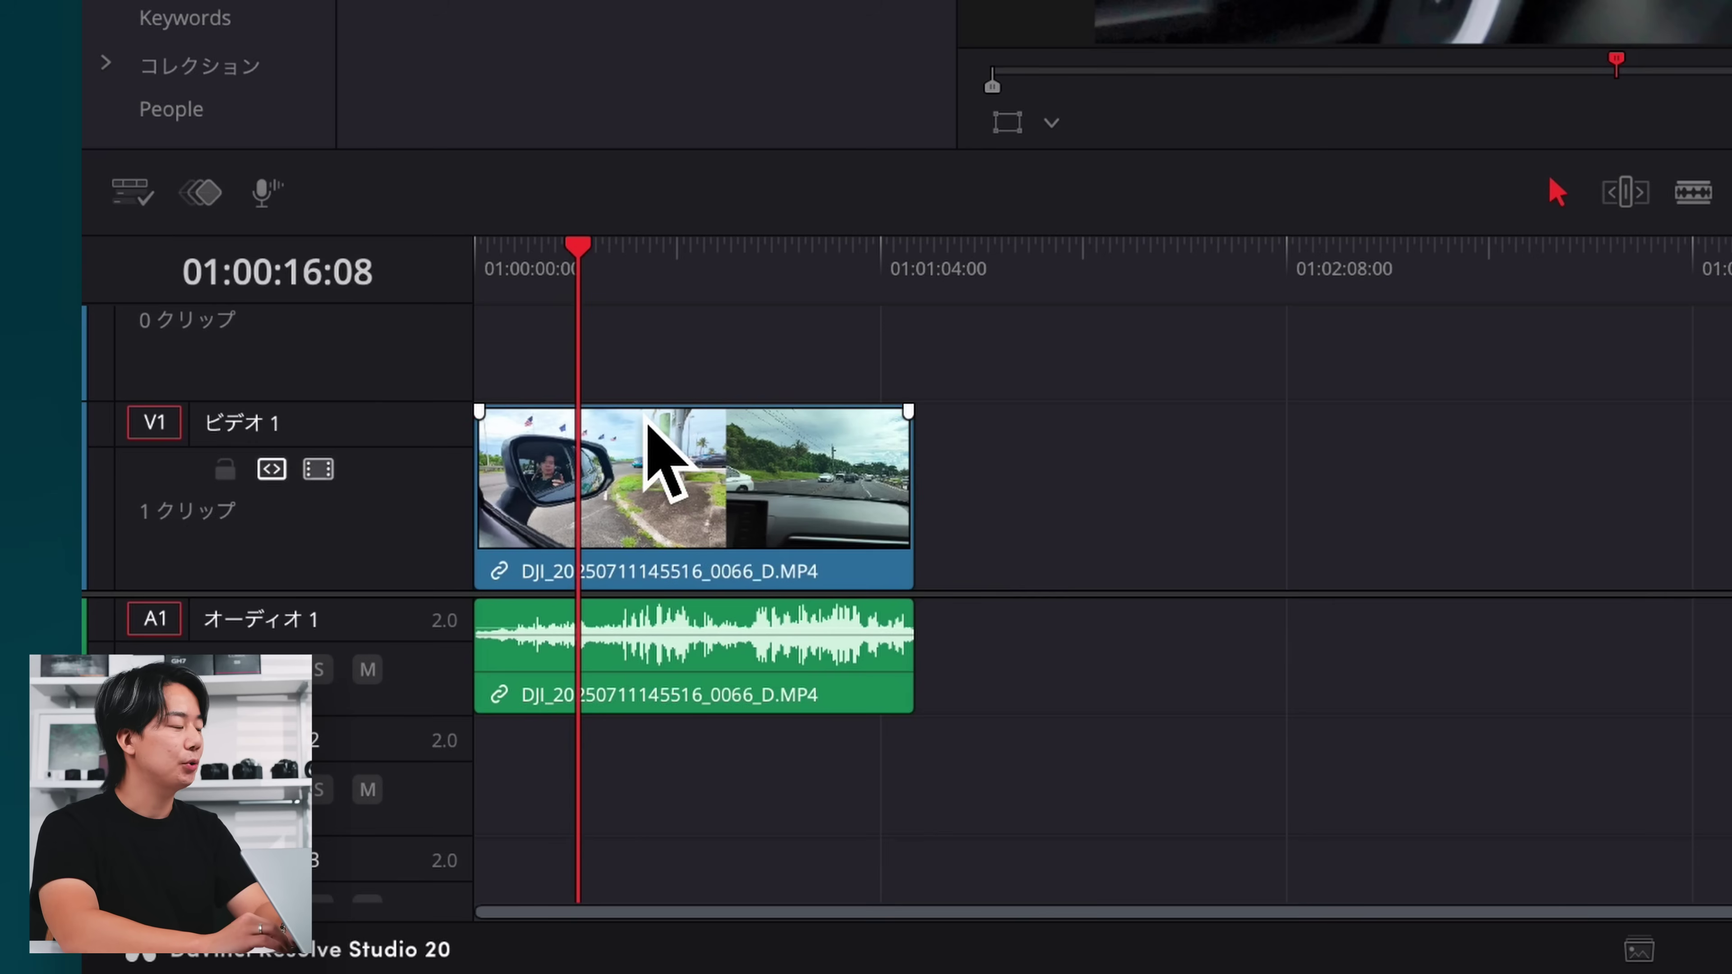
Add the sunset clip to the timeline after the first driving clip.
left_click(641, 417)
mouse_move(1165, 114)
left_mouse_down()
mouse_move(1121, 347)
mouse_move(962, 498)
left_mouse_up()
left_click(798, 495)
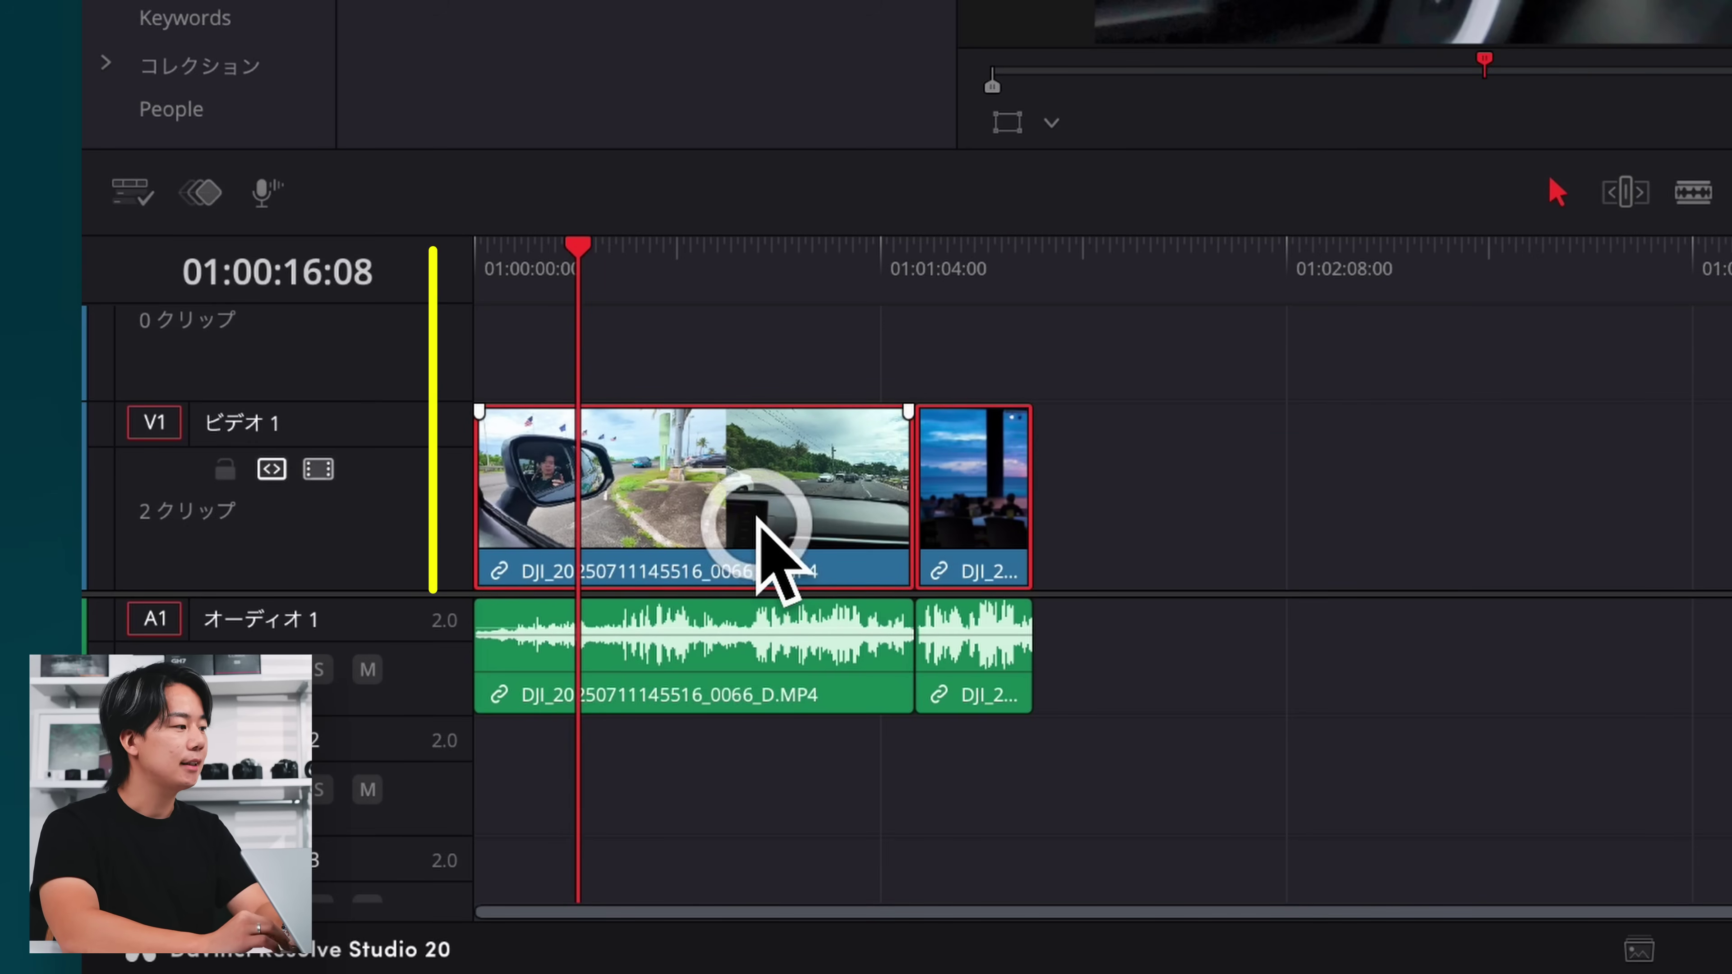
left_click_drag(695, 251, 916, 251)
Add another driving clip after the sunset clip and place the 'SOURWAH - Thinking of You.wav' music.
left_click_drag(1112, 665, 761, 800)
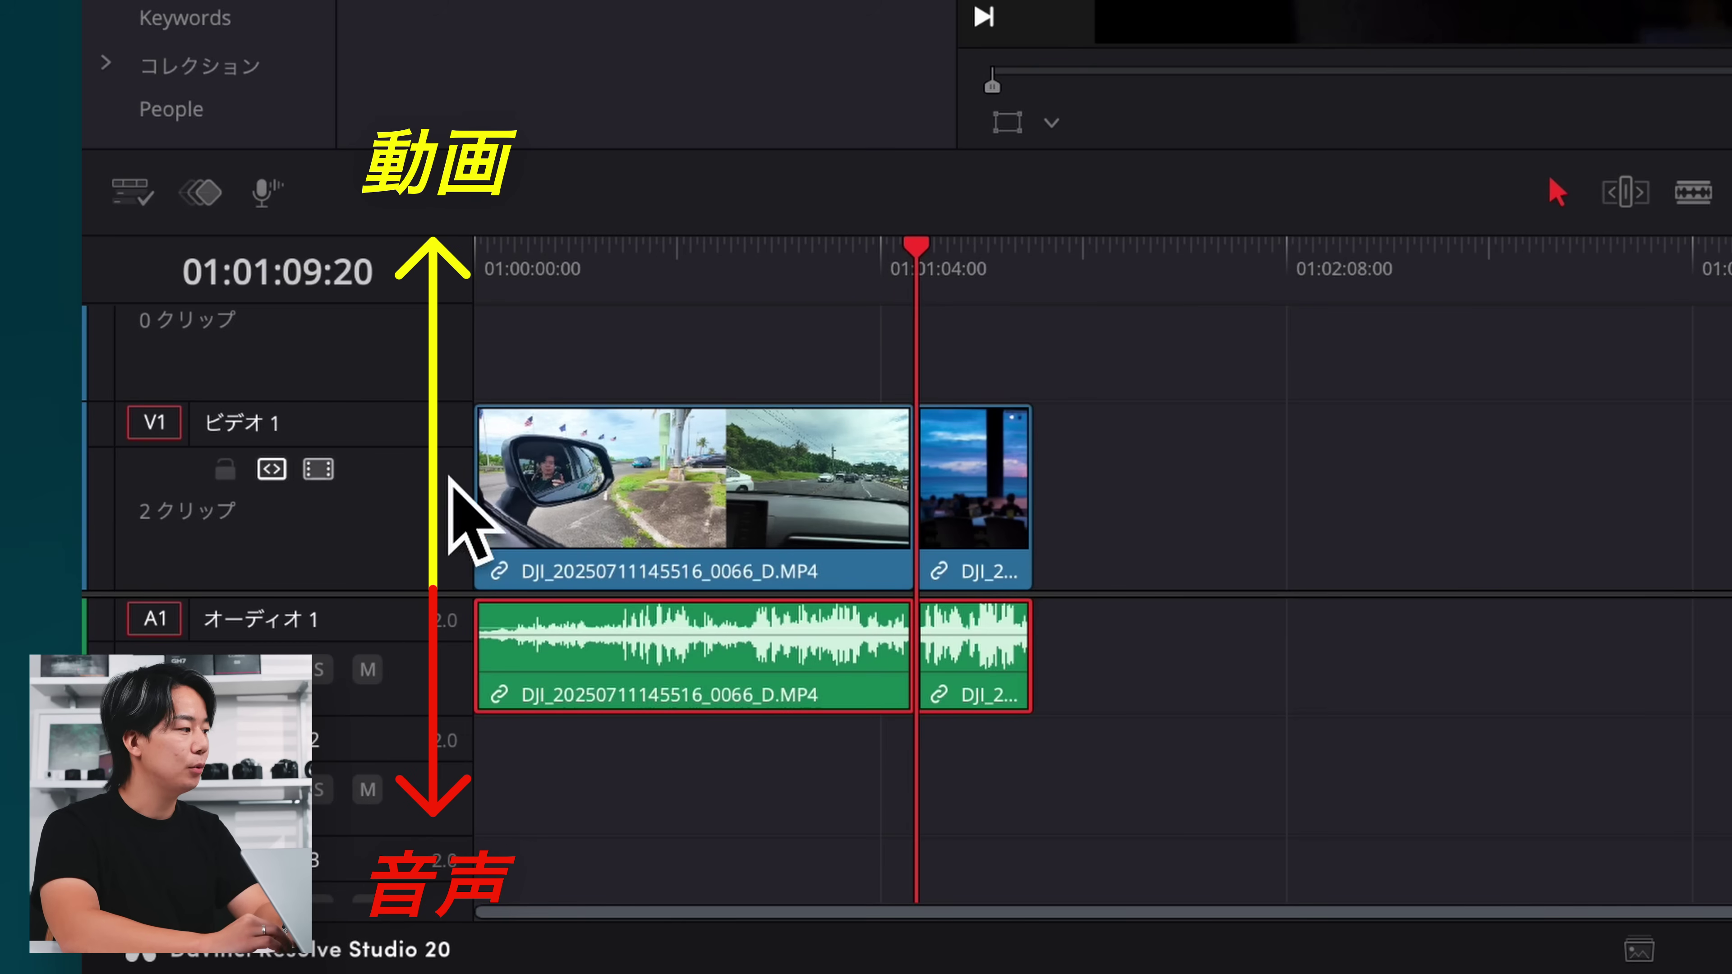
scroll(757, 488, "down", 3)
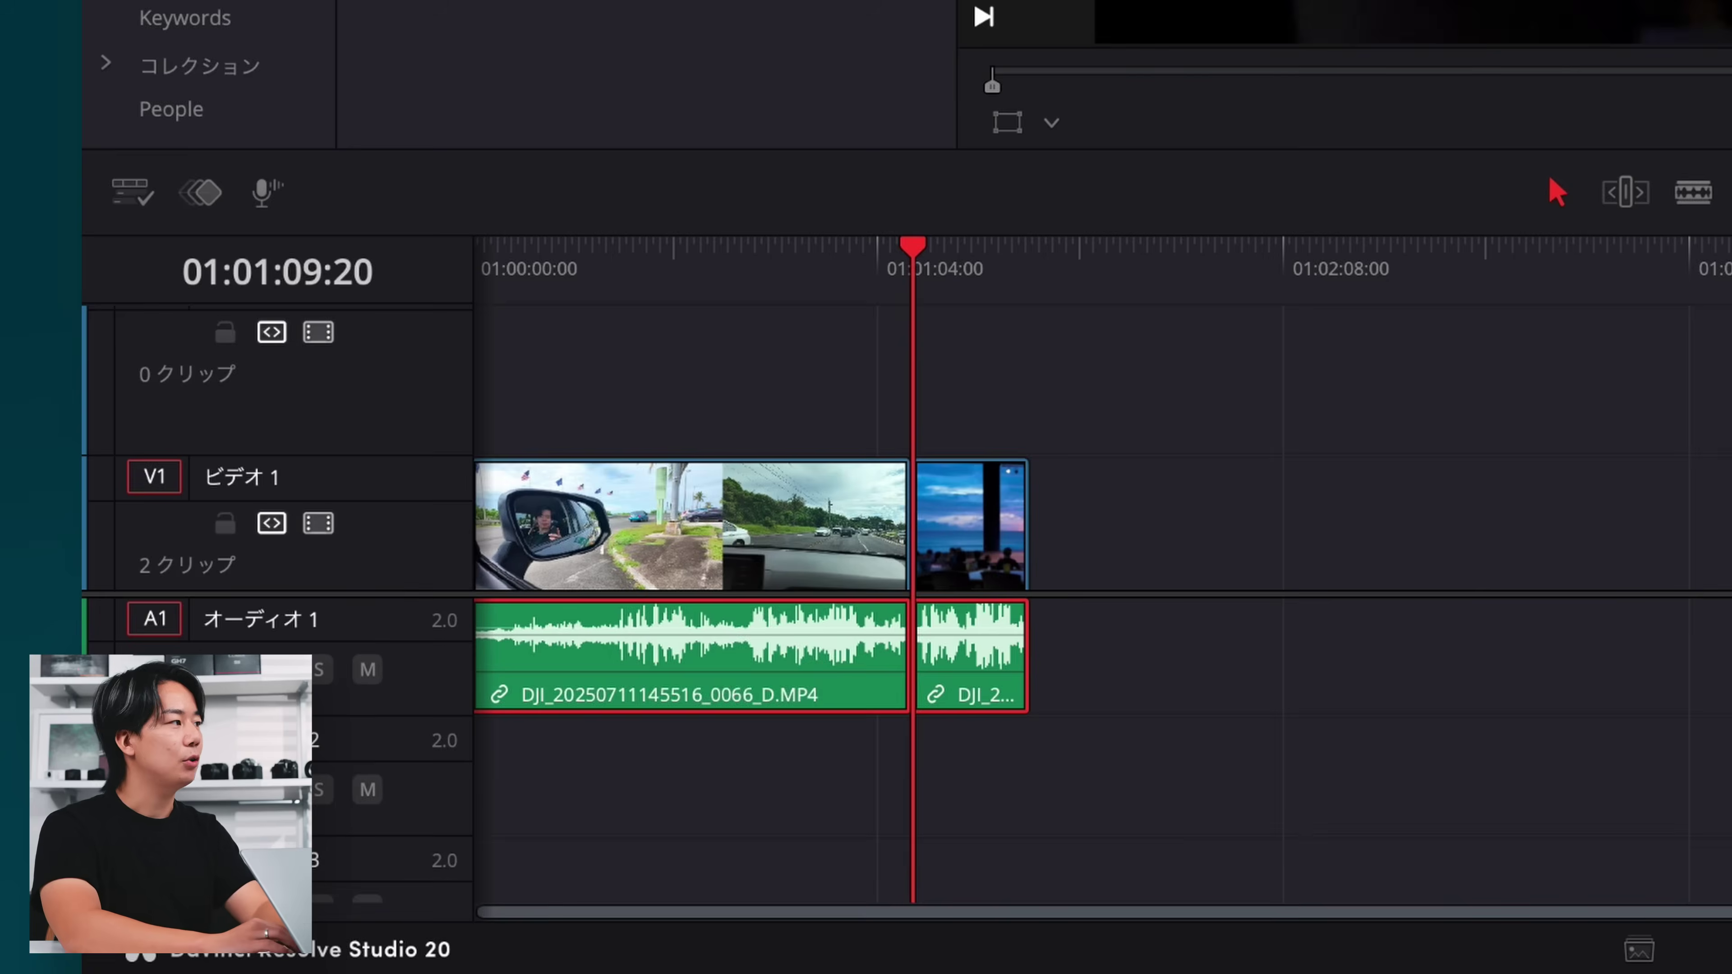
left_click_drag(1364, 24, 1013, 469)
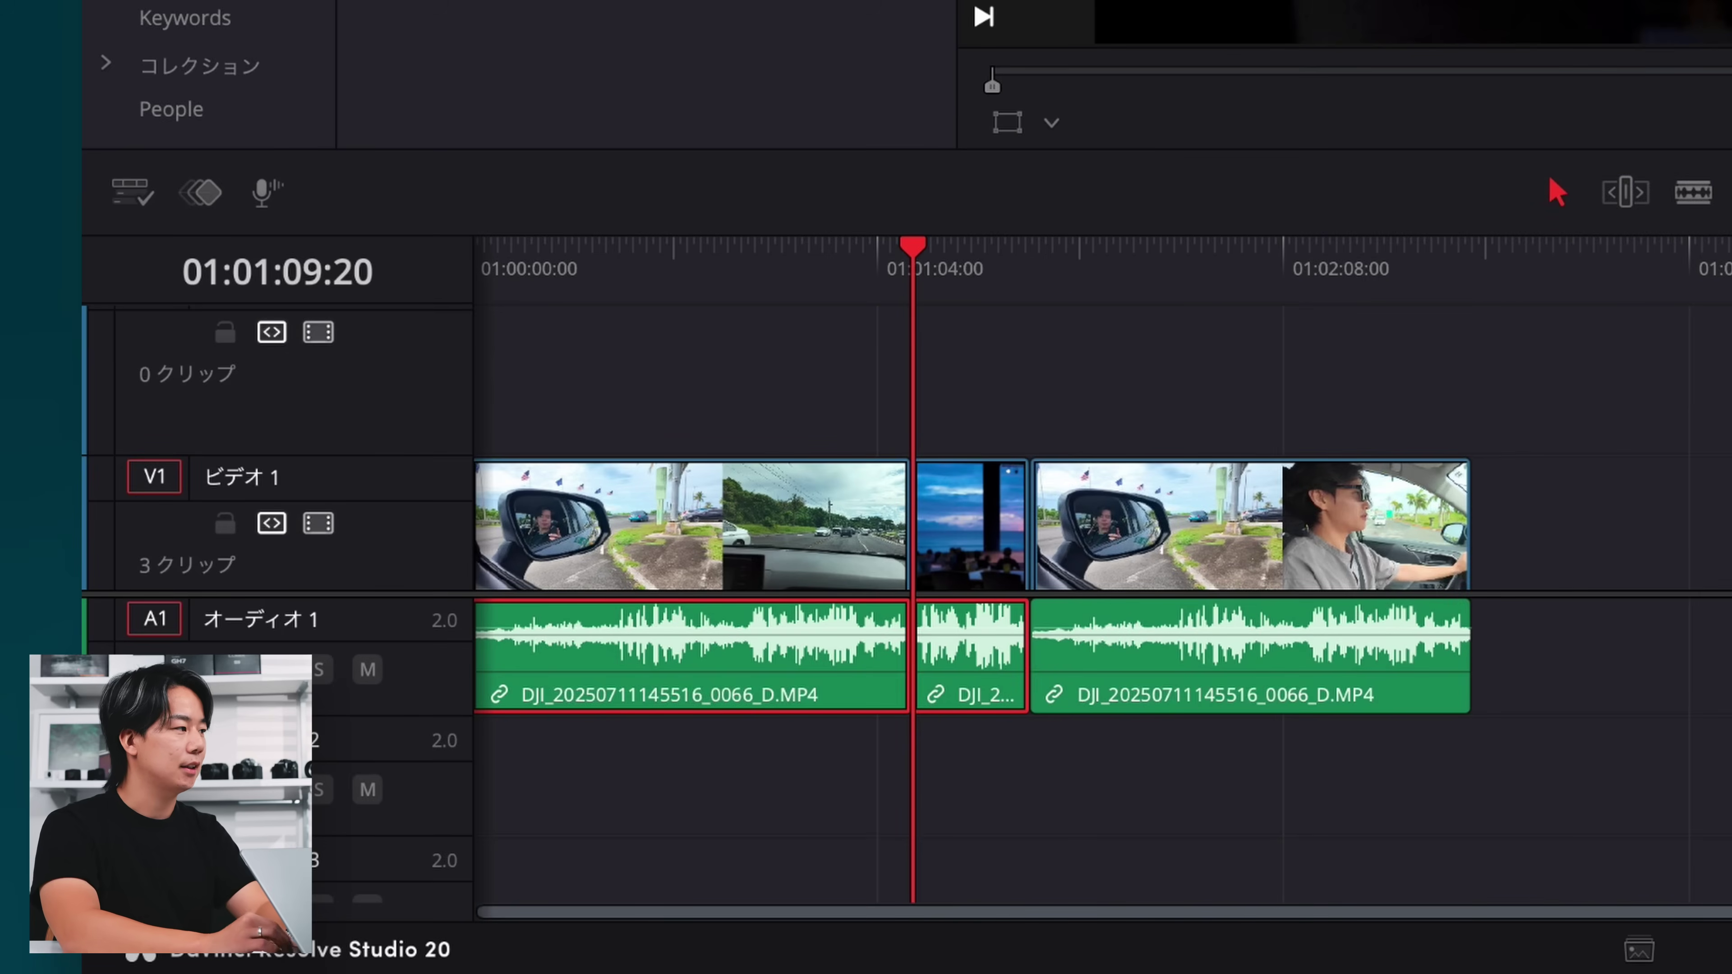
left_click_drag(1623, 27, 716, 770)
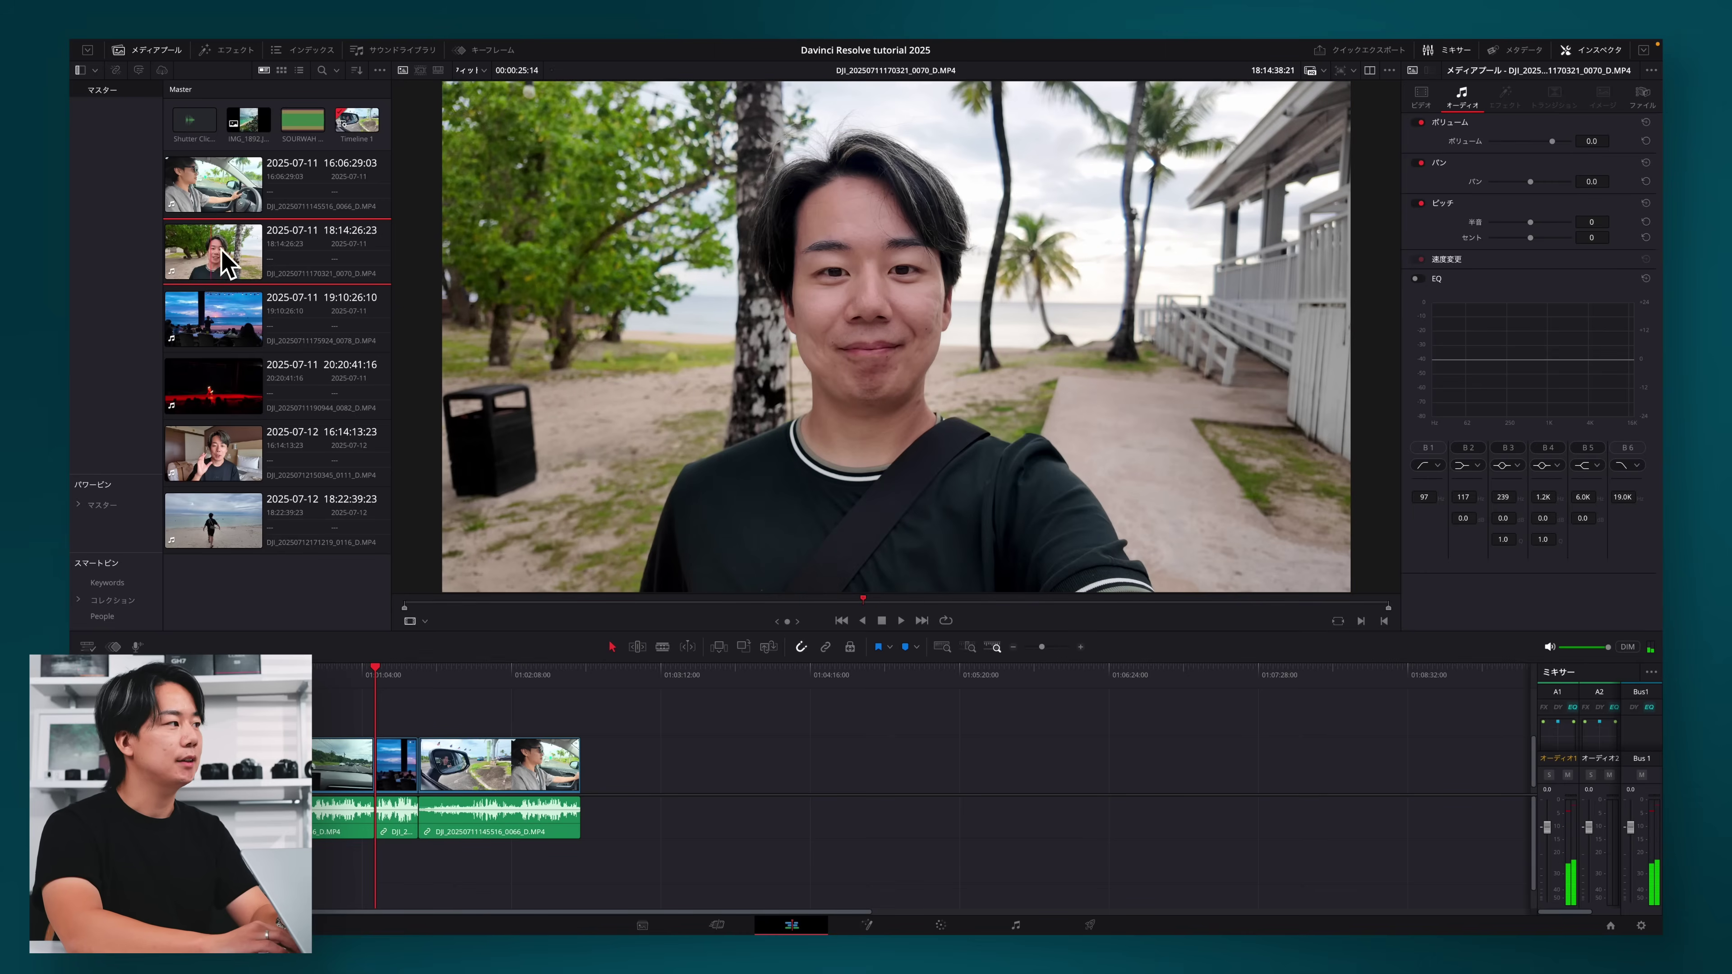
left_click(208, 197)
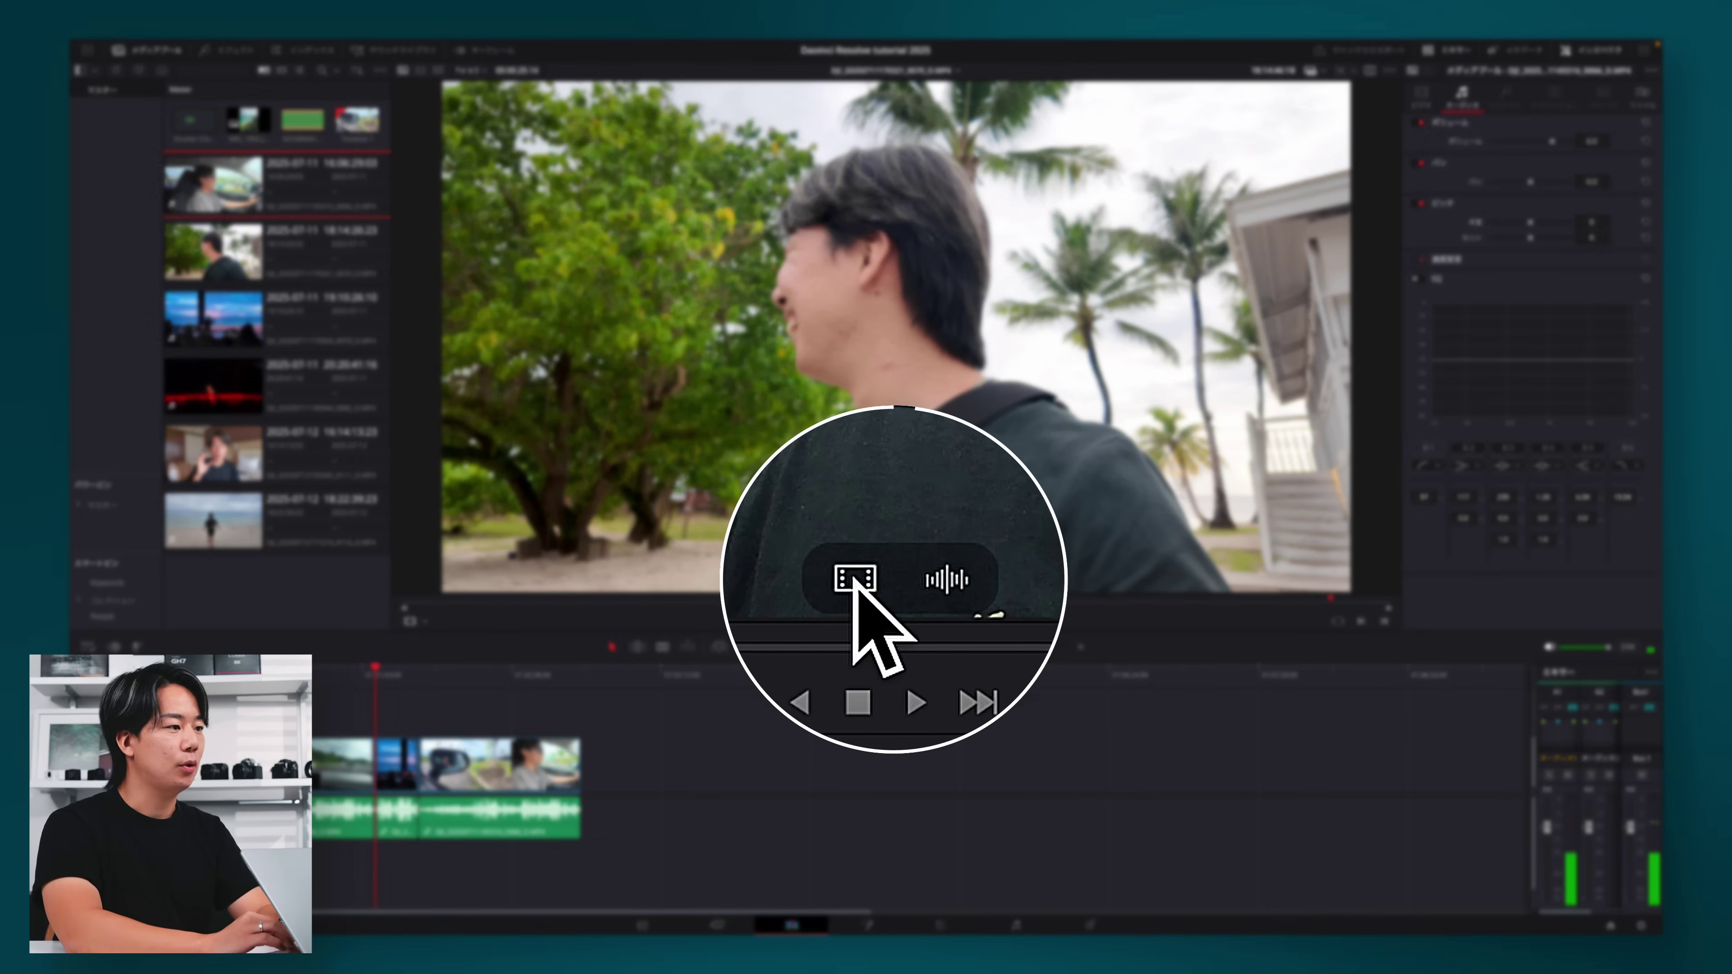
left_click(881, 582)
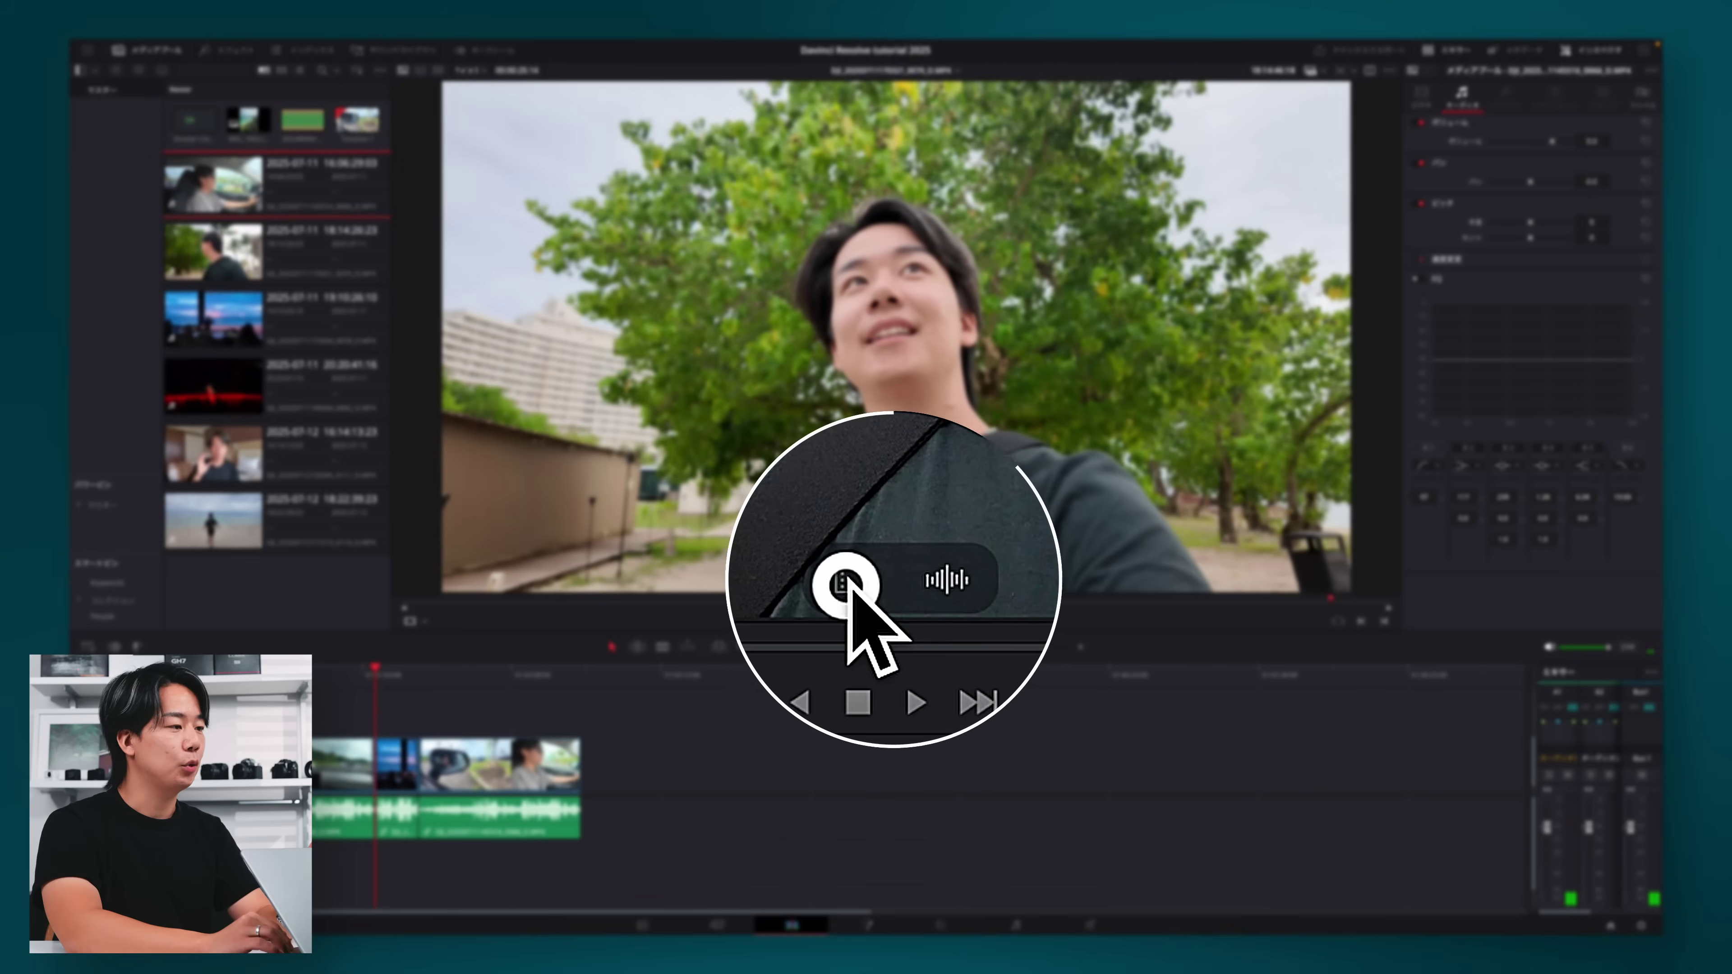
mouse_move(881, 581)
left_mouse_down()
mouse_move(573, 682)
mouse_move(682, 736)
left_mouse_up()
left_click(686, 681)
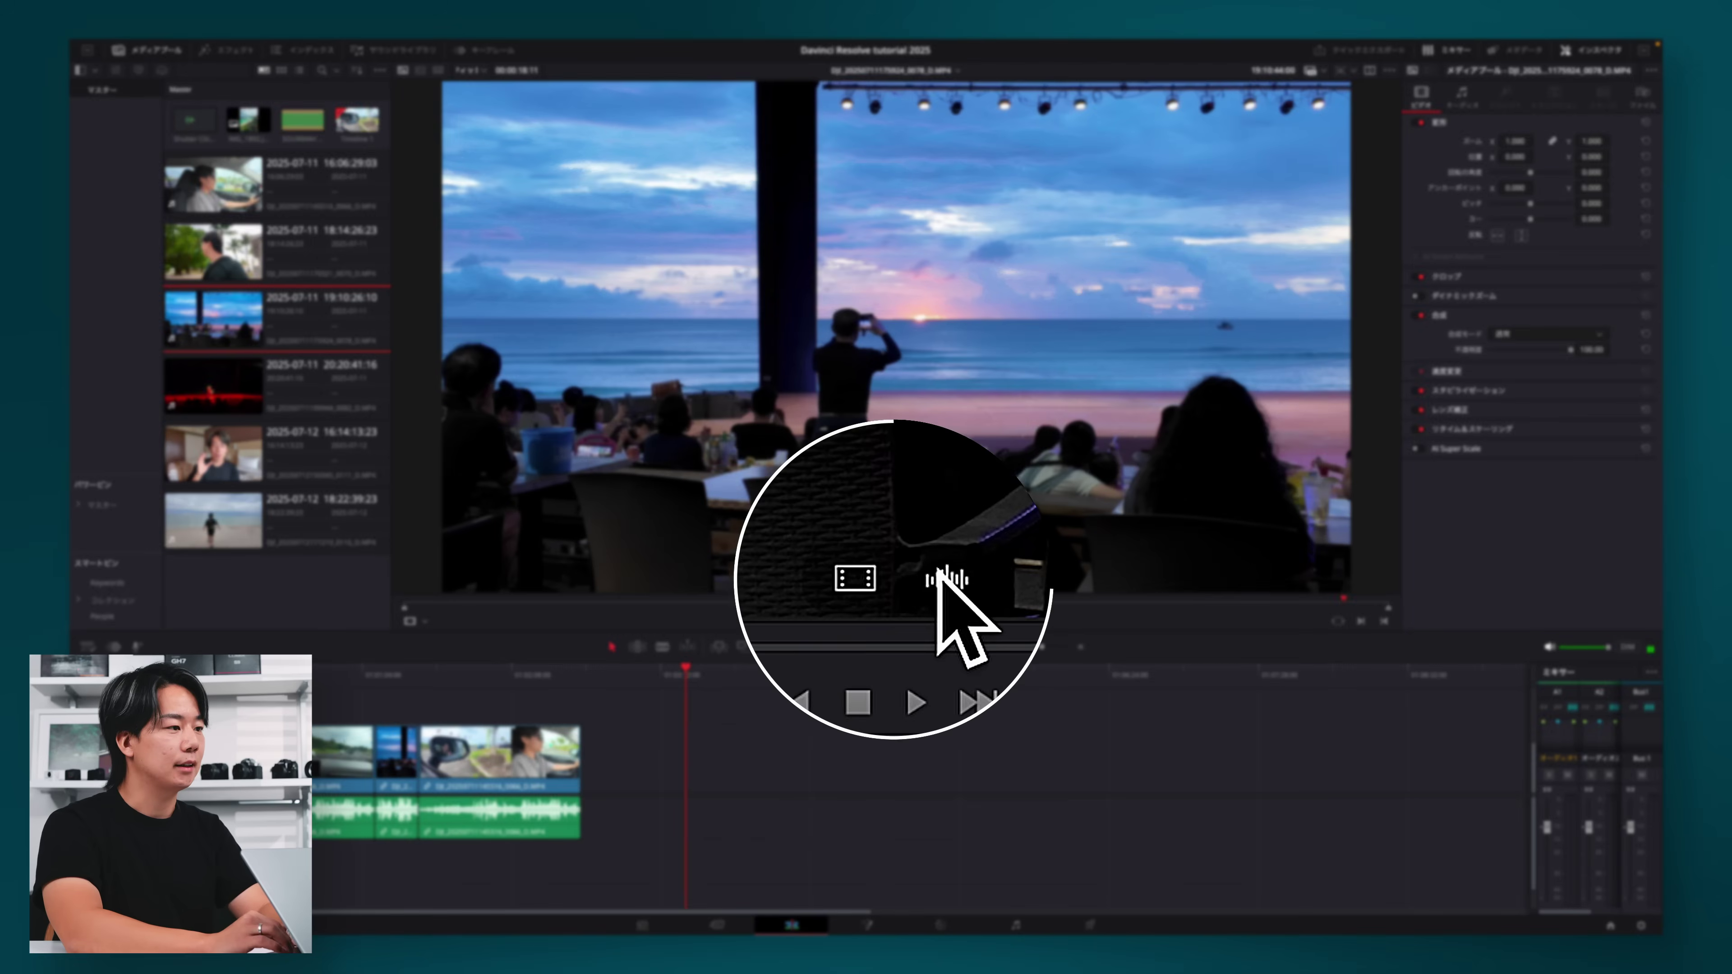
left_click_drag(910, 580, 562, 877)
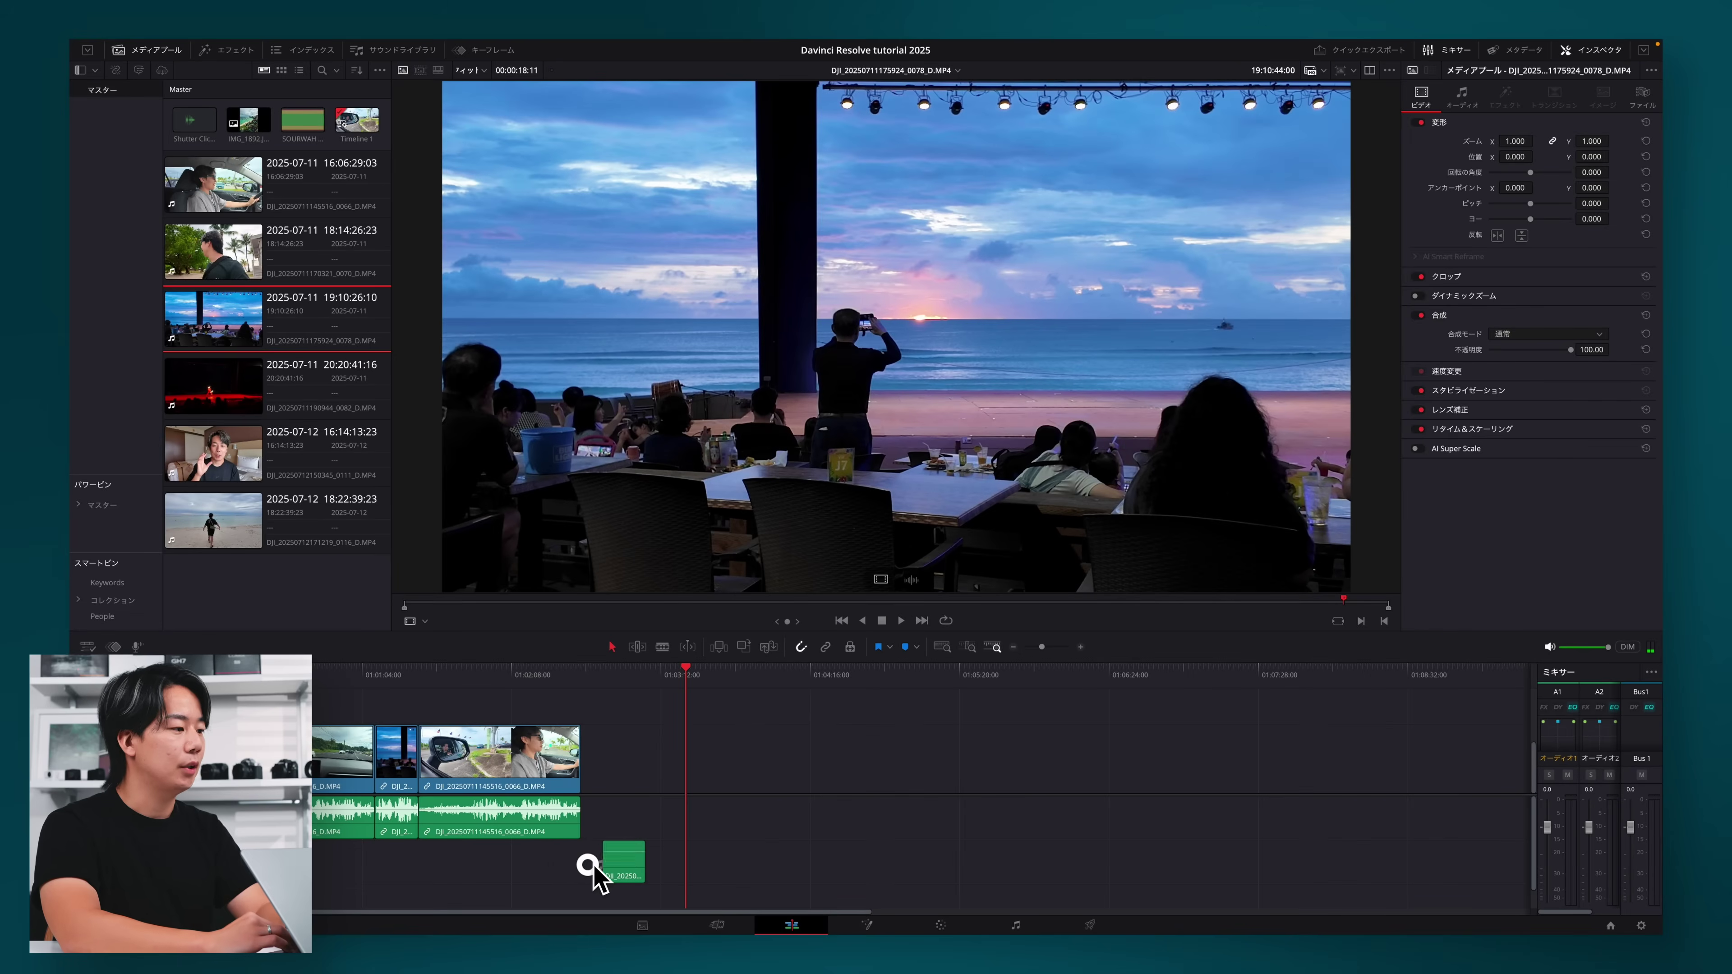
left_click(585, 682)
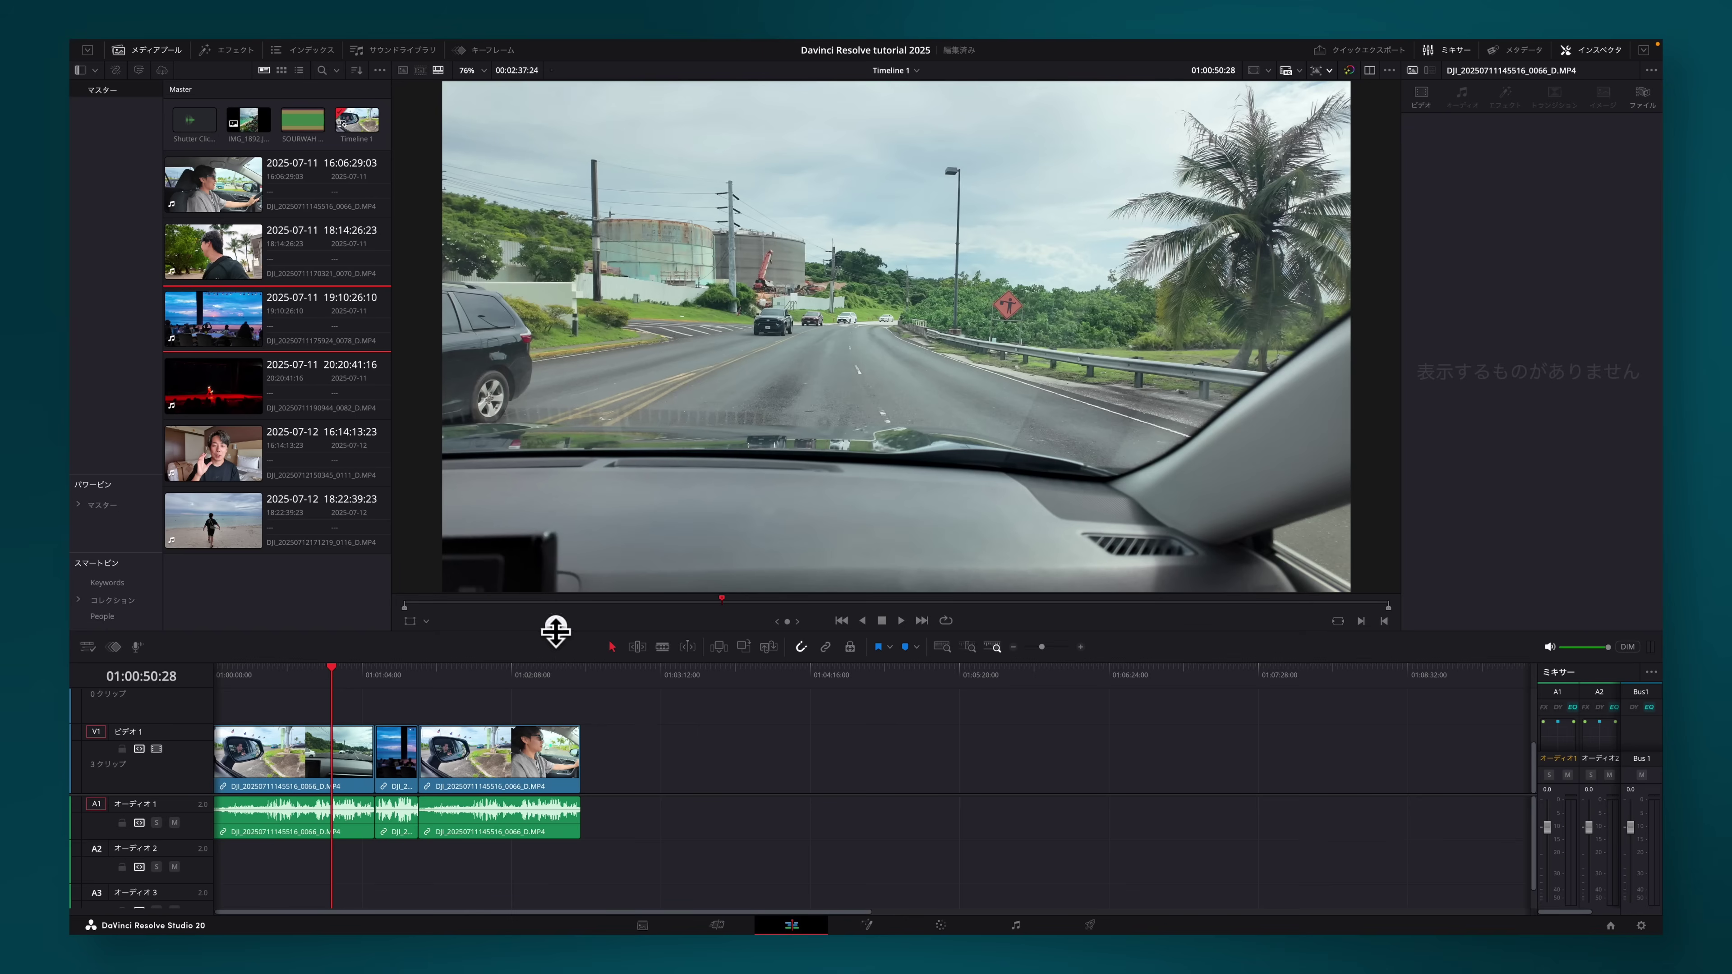
Enlarge the timeline area, make the A1 track taller and shrink the V1 track.
left_click_drag(556, 631, 565, 601)
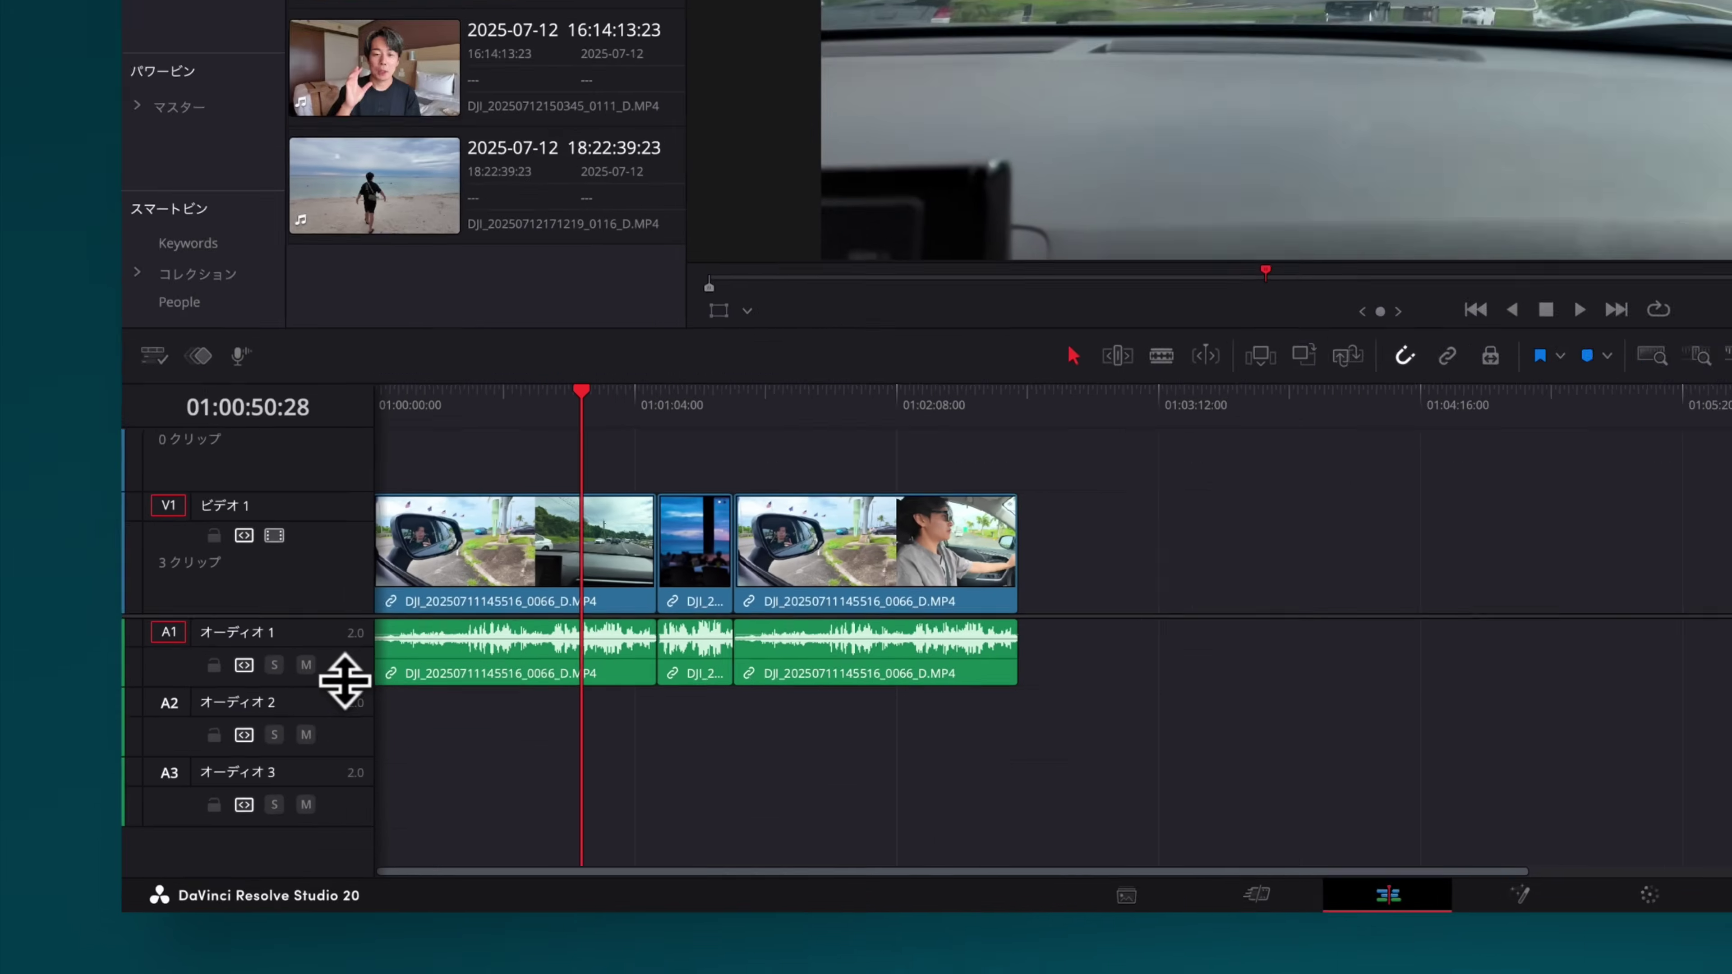
left_click_drag(193, 810, 194, 834)
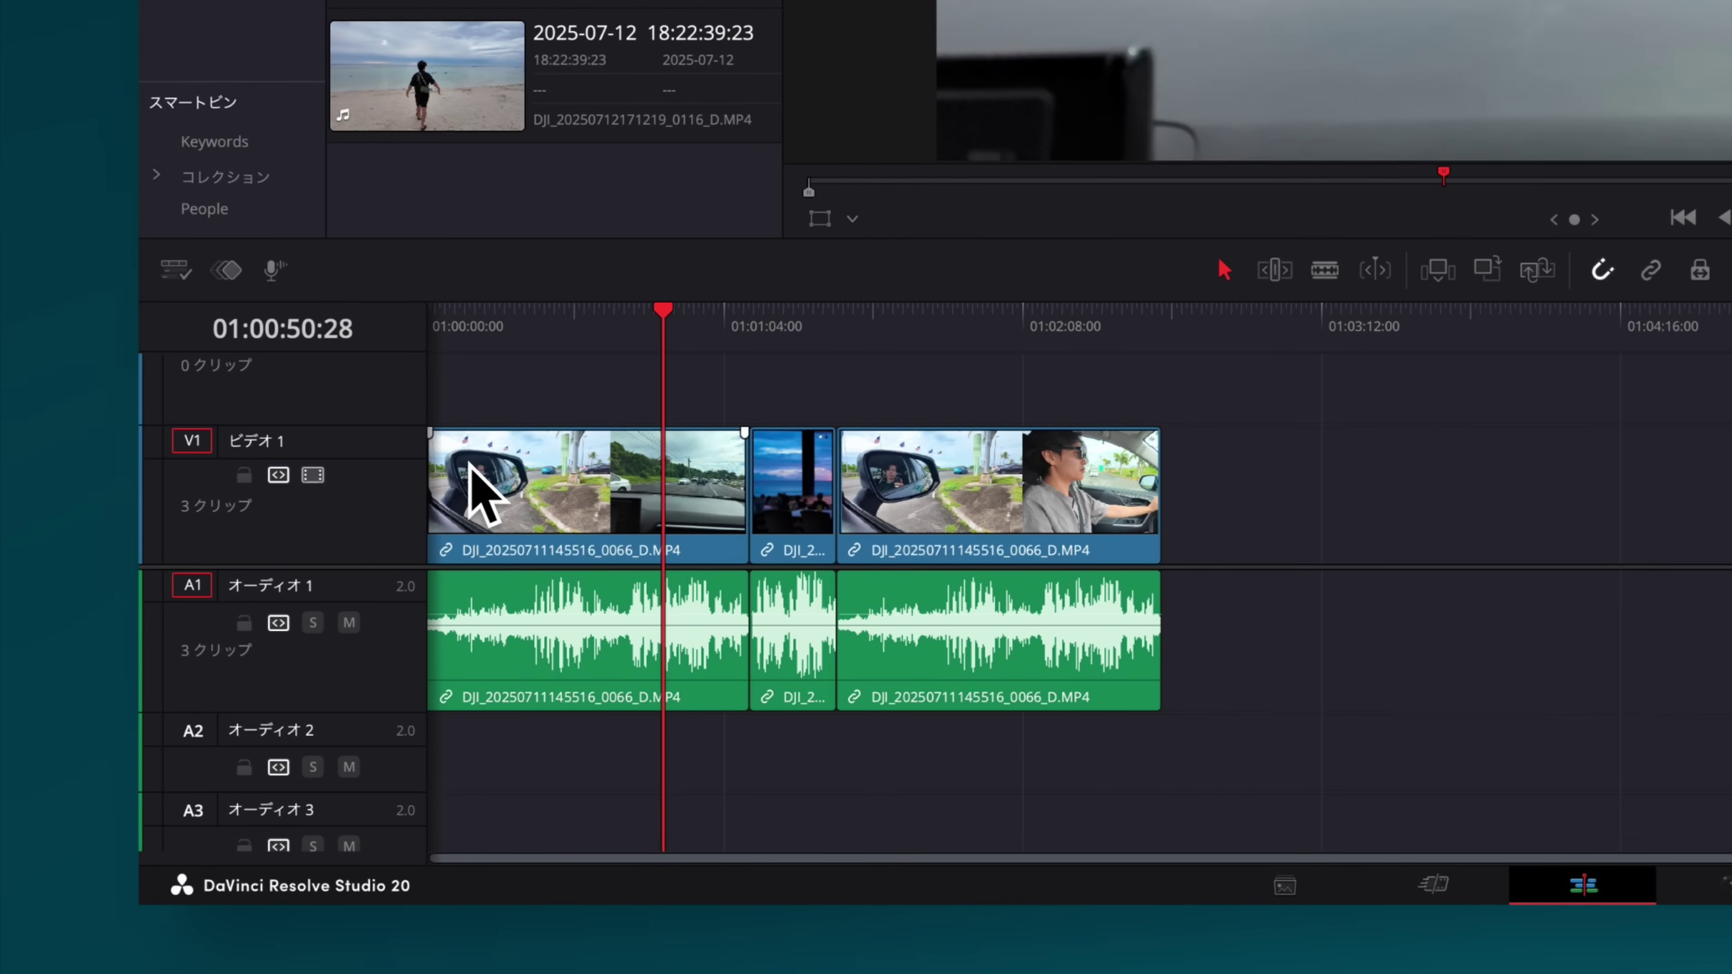
left_click_drag(422, 426, 408, 464)
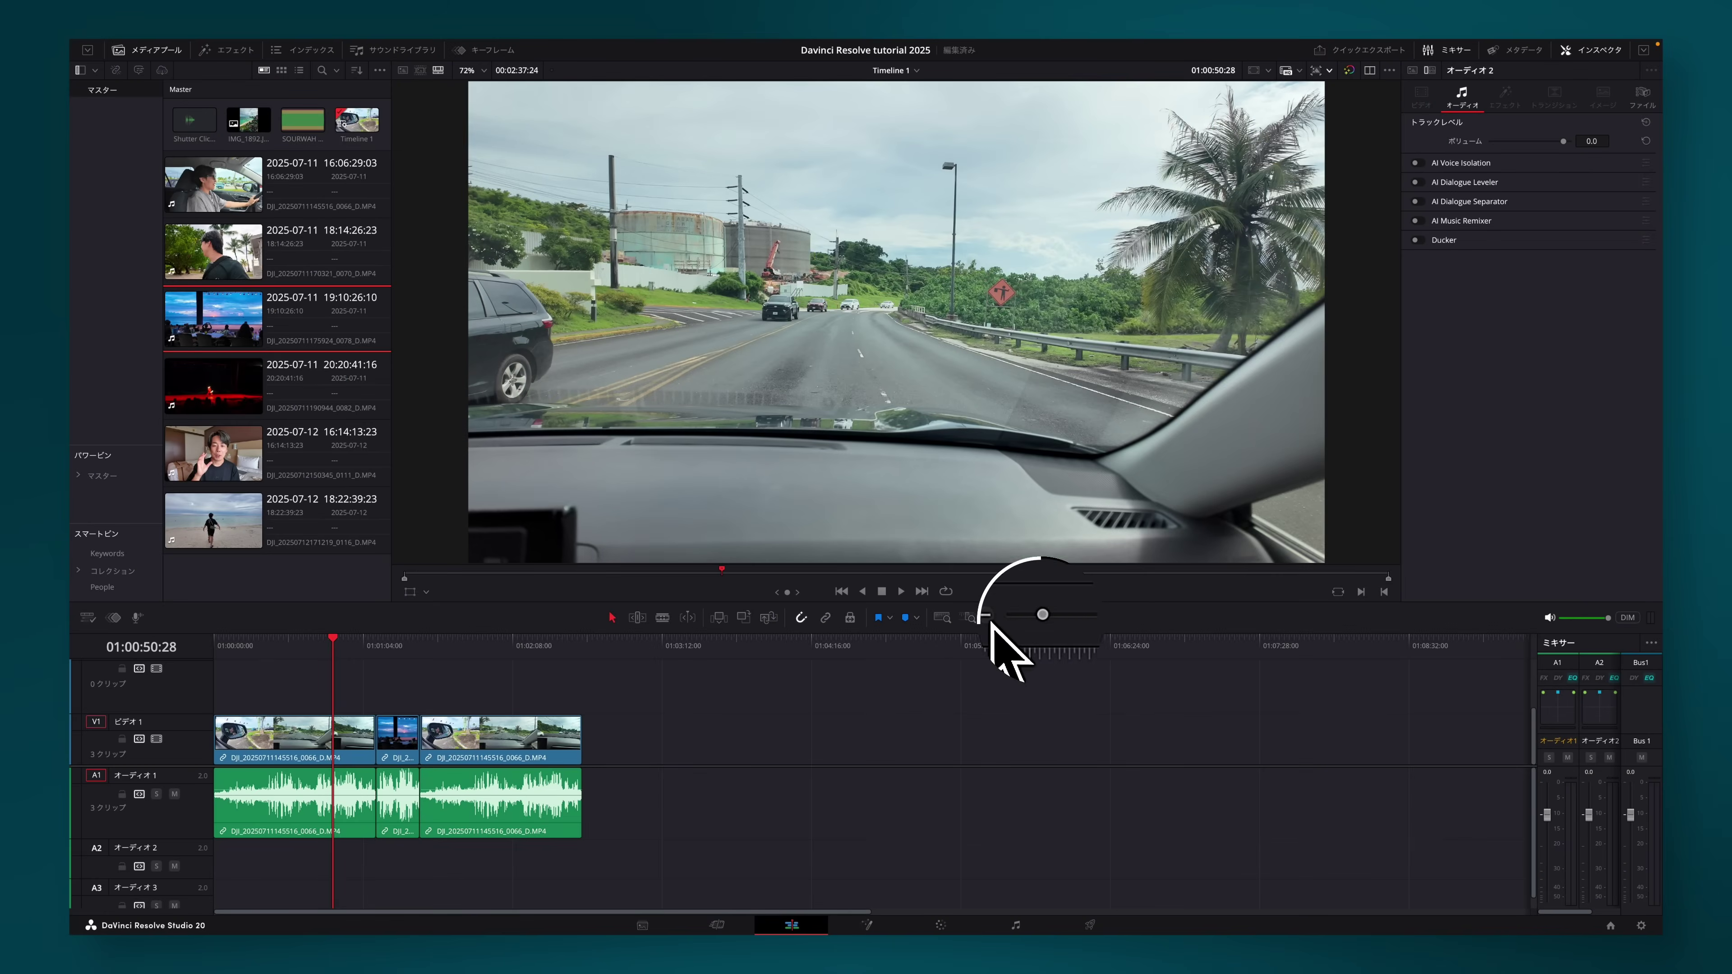
Zoom the timeline so the three clips fill it, then scrub from start to end and back.
left_click_drag(1064, 617, 1036, 620)
left_click(1118, 616)
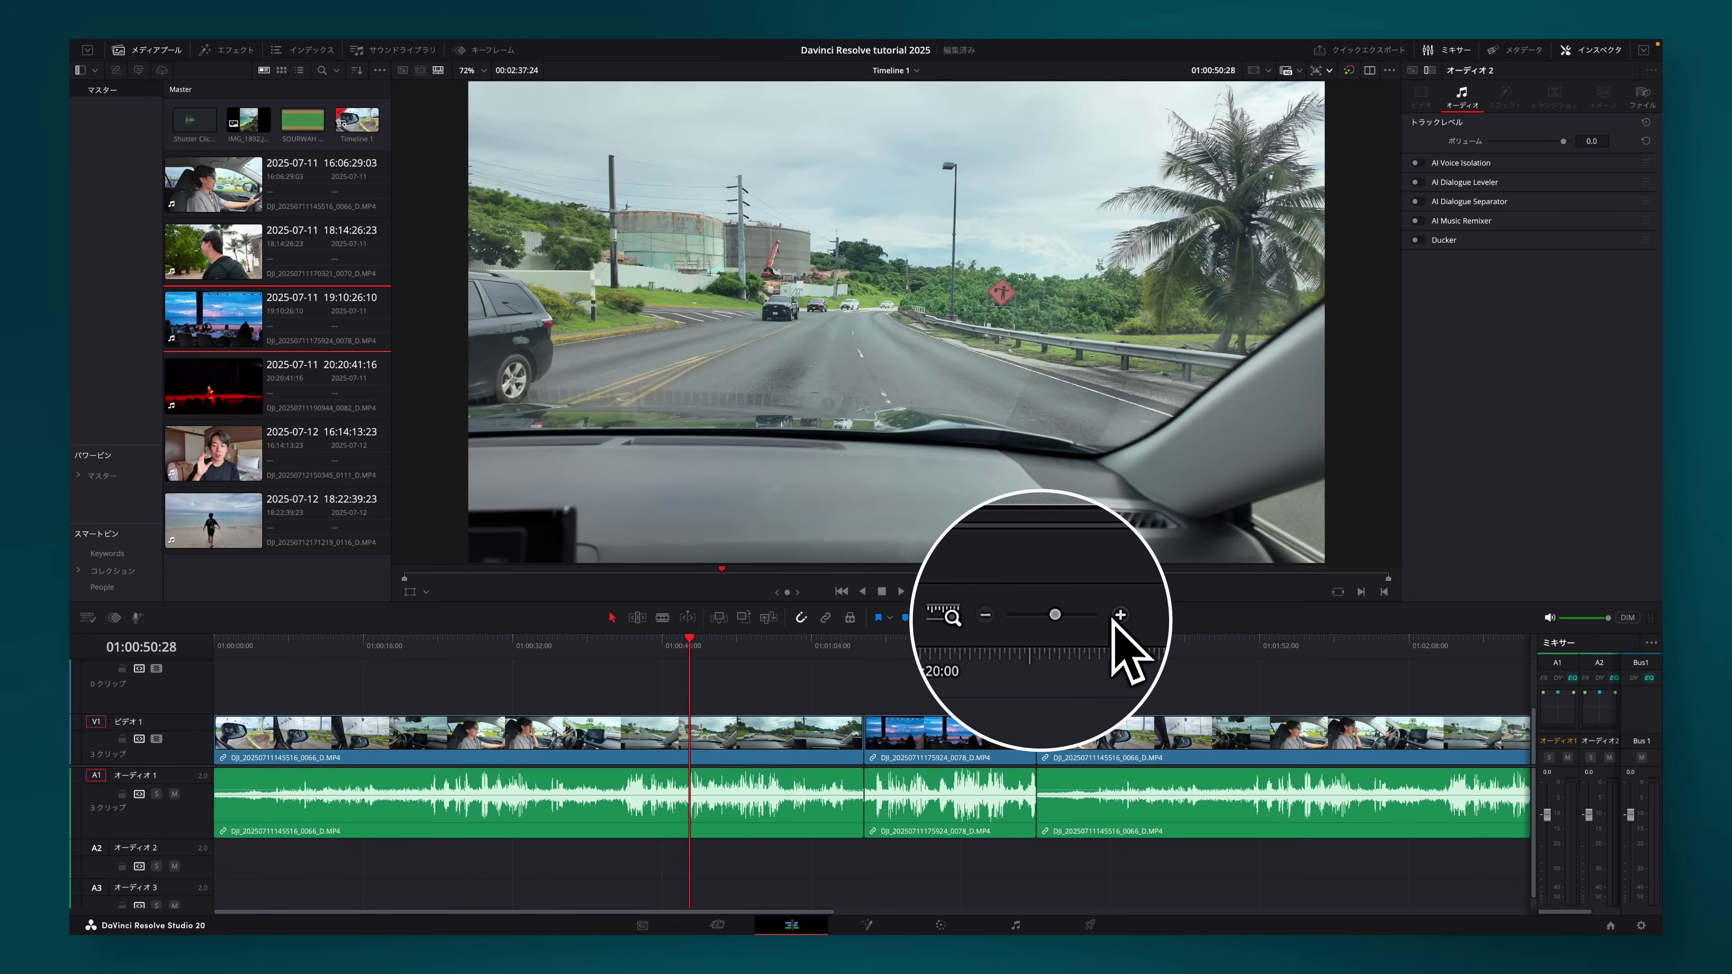
left_click(1013, 618)
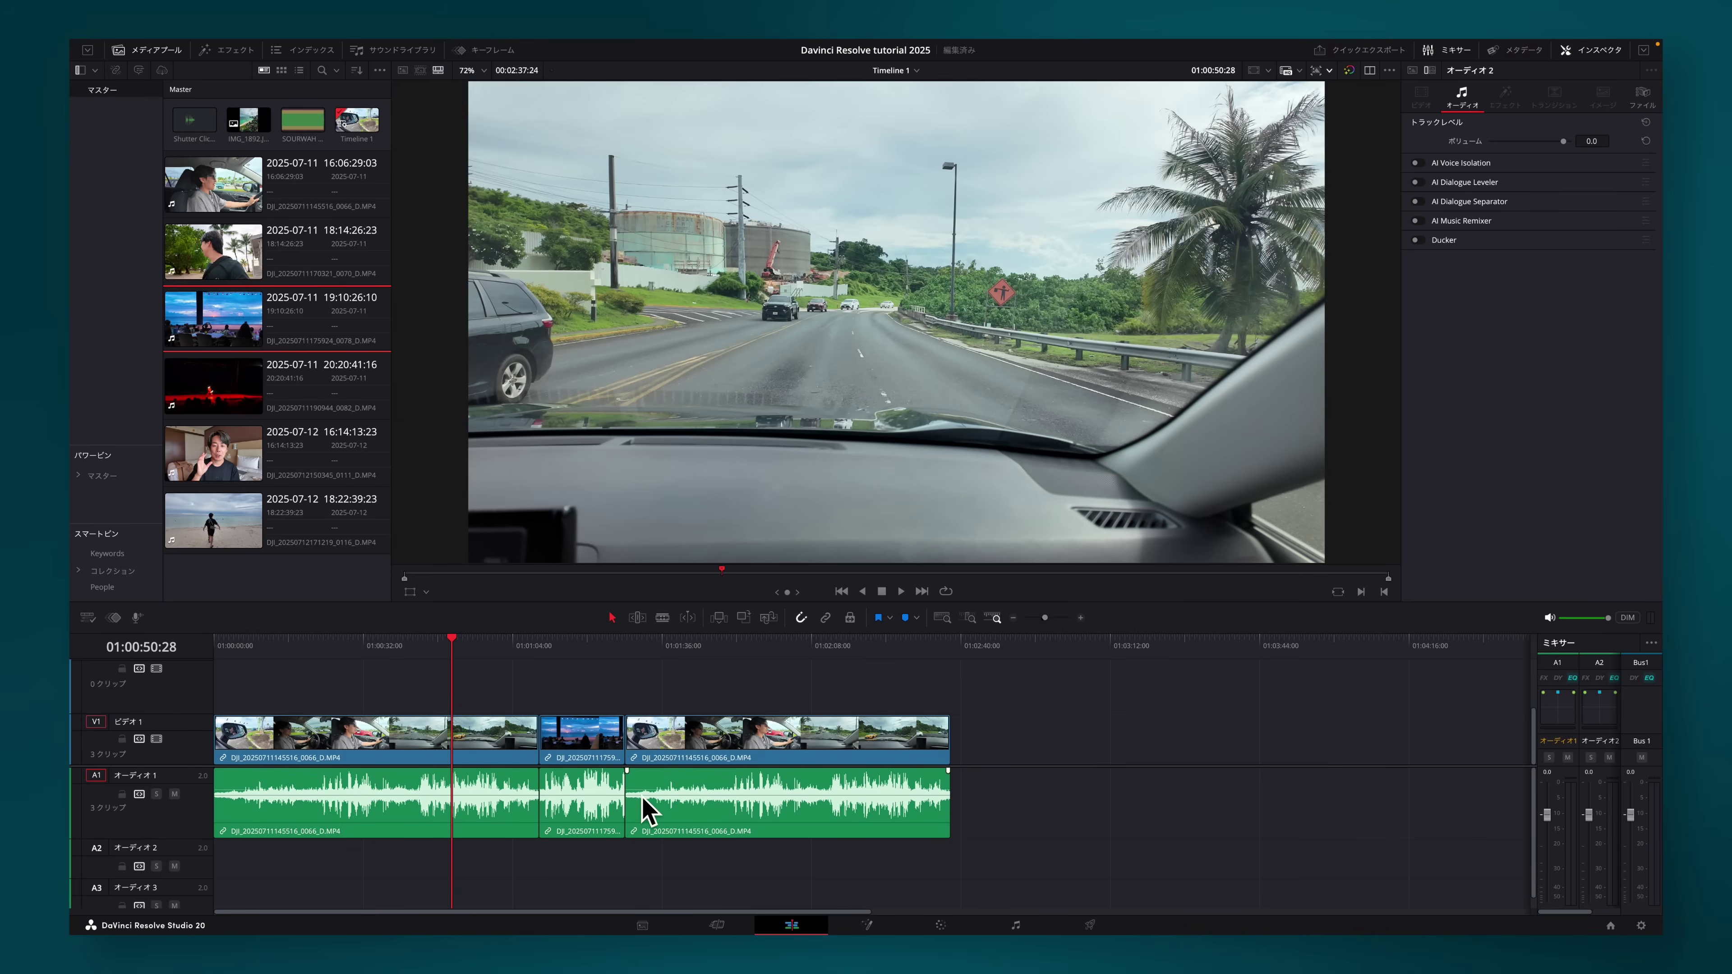
left_click(213, 645)
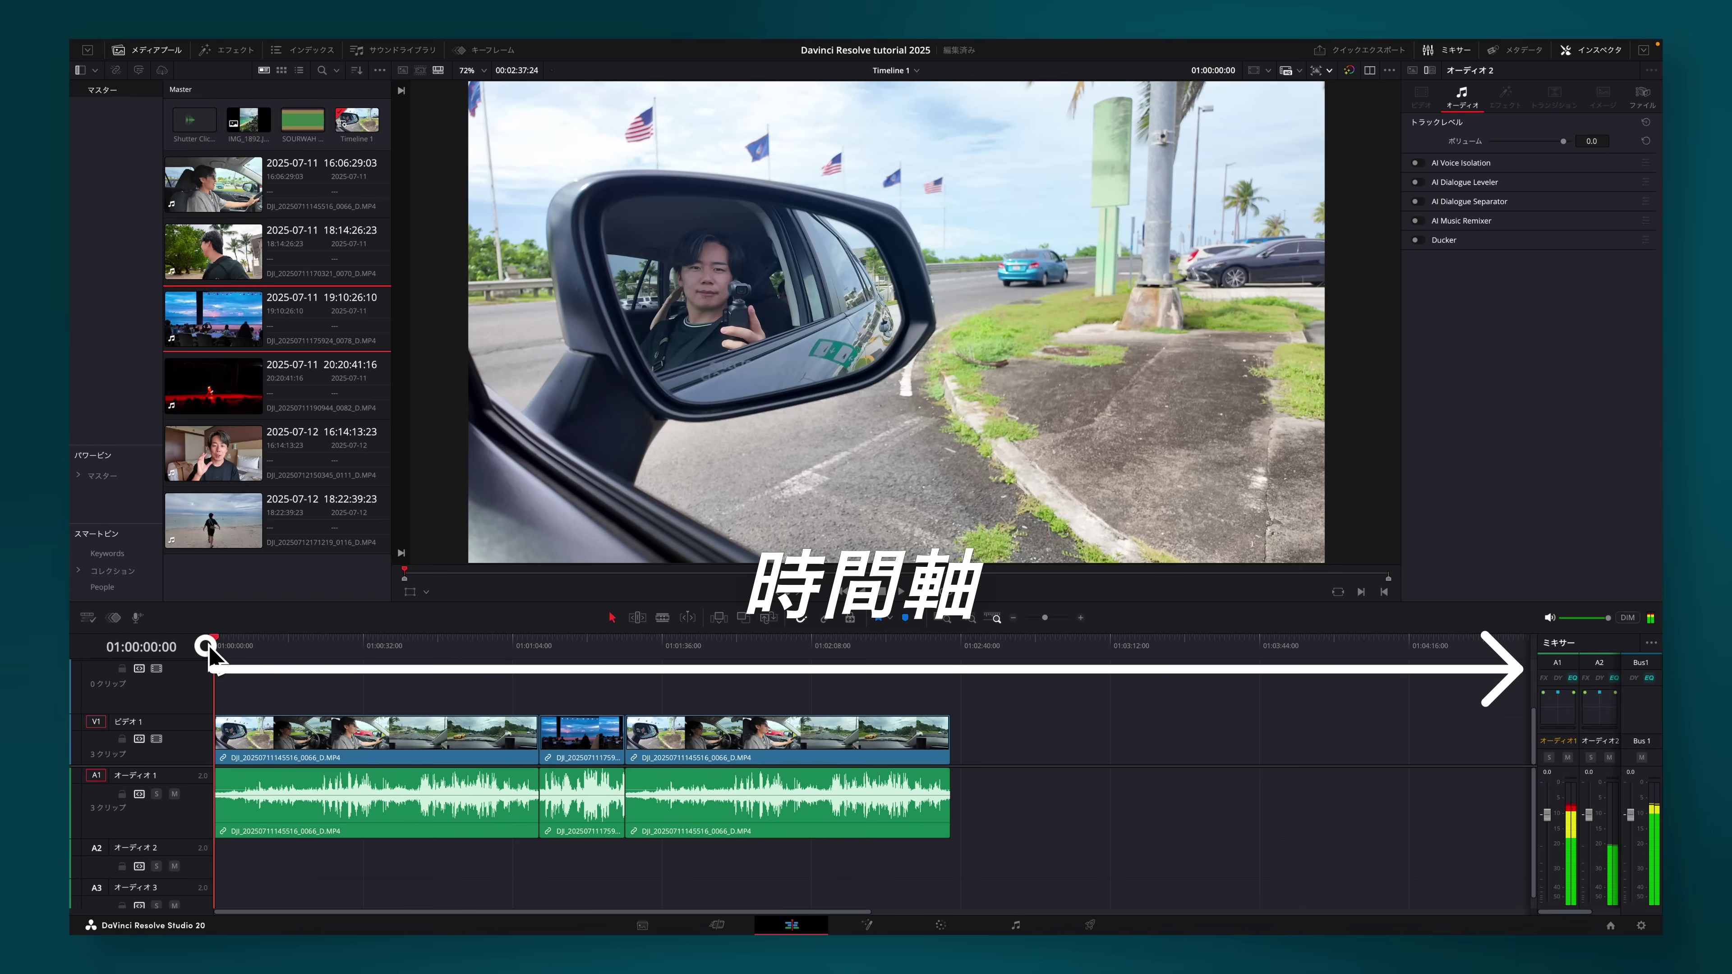
mouse_move(213, 648)
left_mouse_down()
mouse_move(1457, 675)
mouse_move(190, 690)
left_mouse_up()
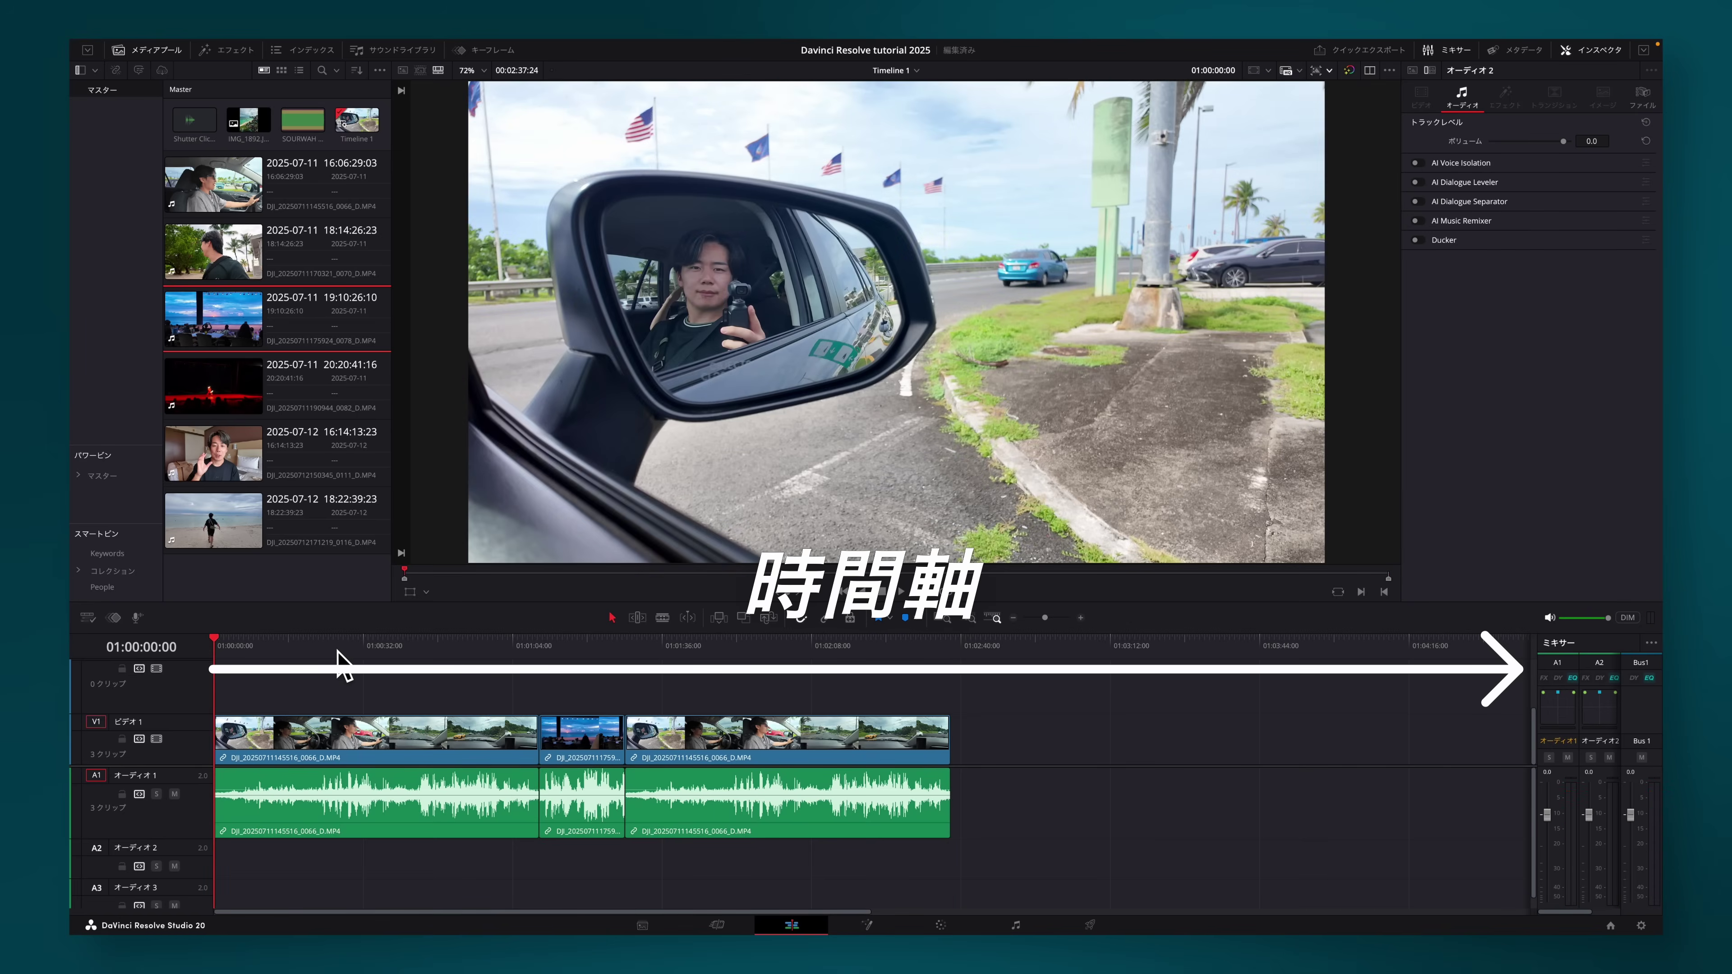
left_click_drag(339, 653, 1080, 661)
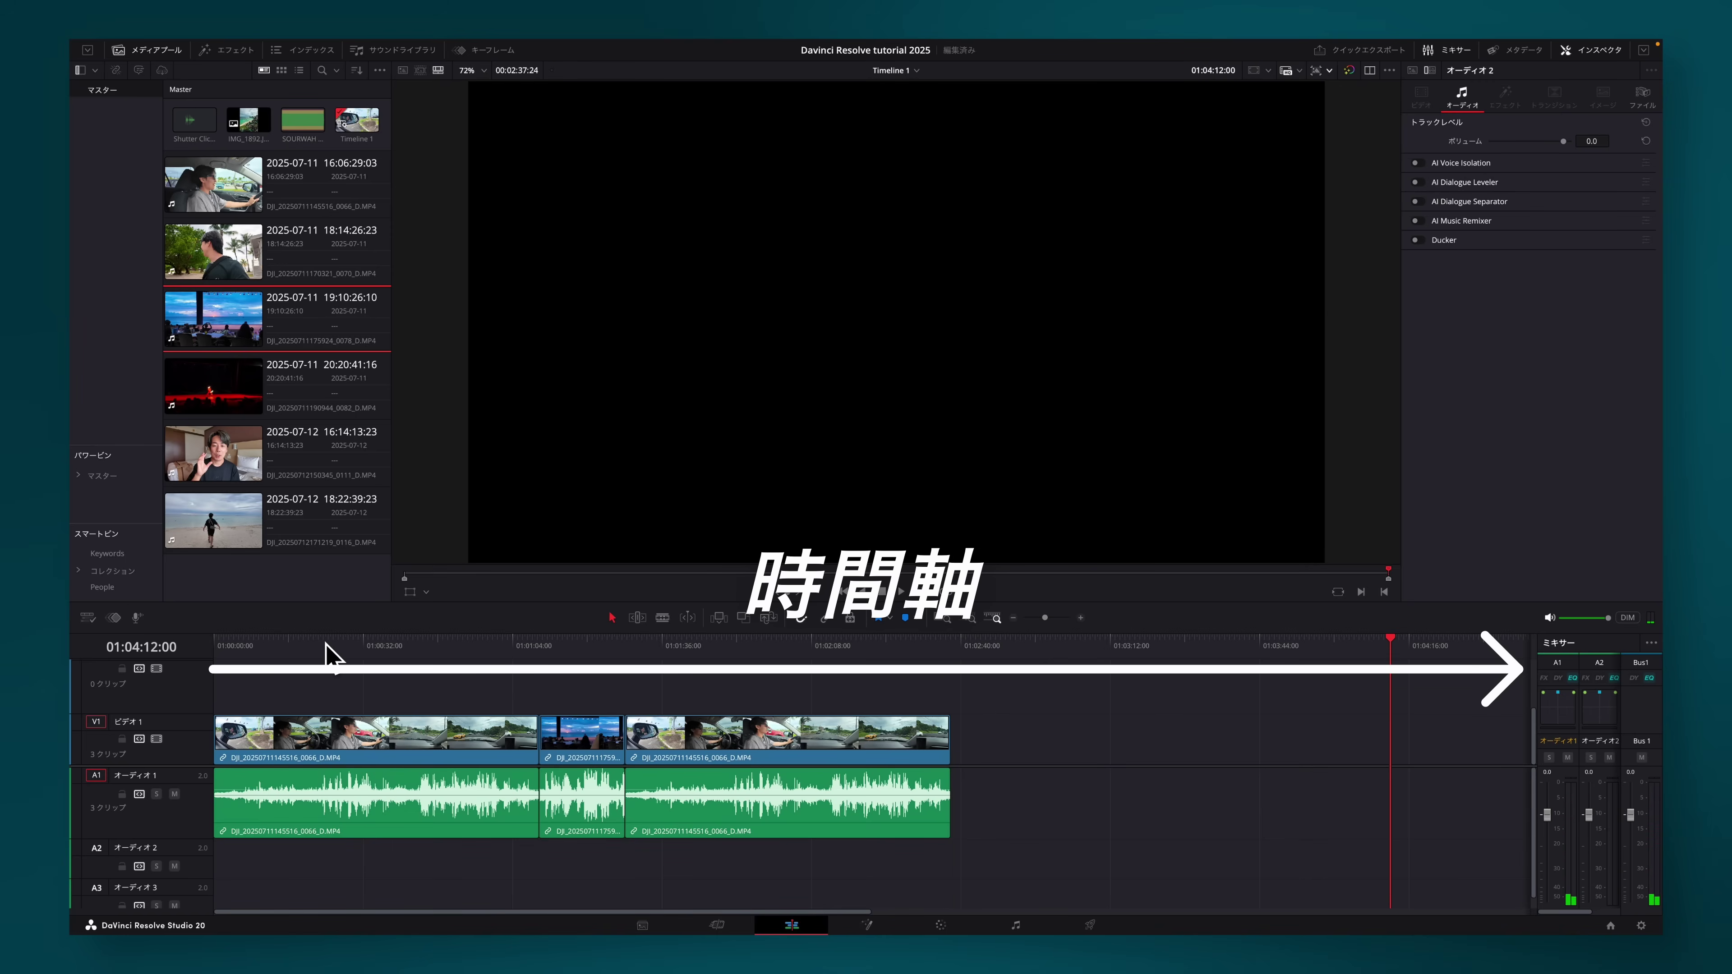
left_click_drag(326, 655, 157, 654)
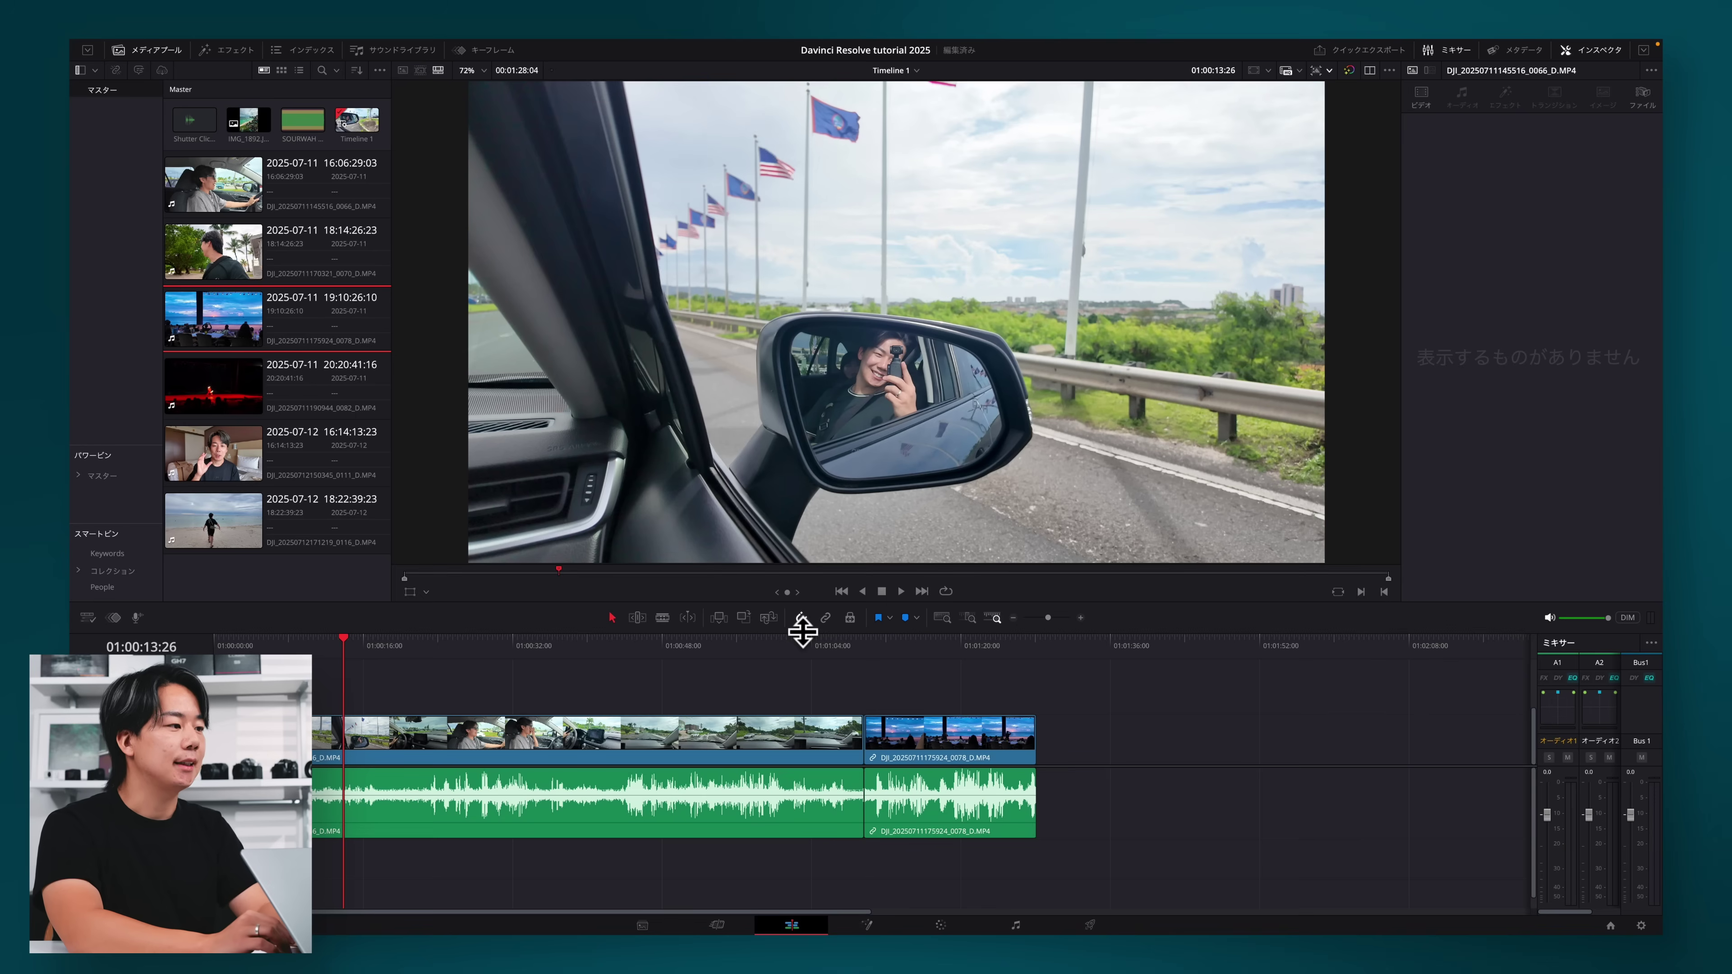
Play the driving footage from about 01:00:16 and scrub back to the point for the cut.
key("Up")
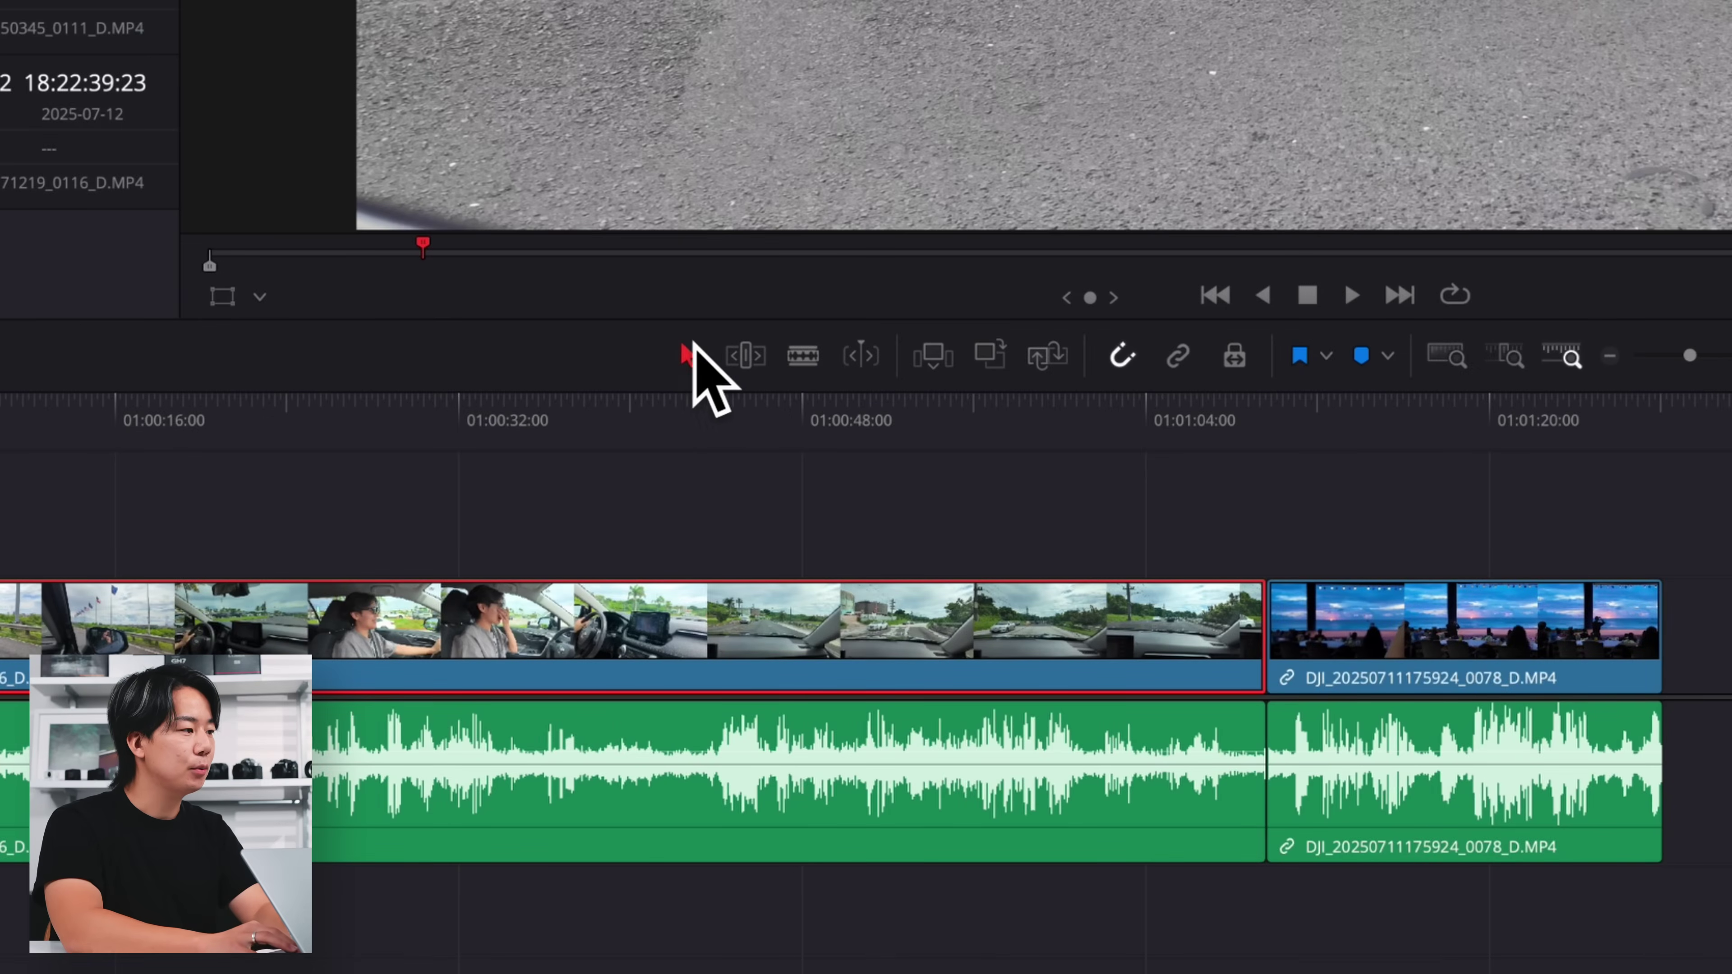
left_click(340, 414)
left_click(174, 510)
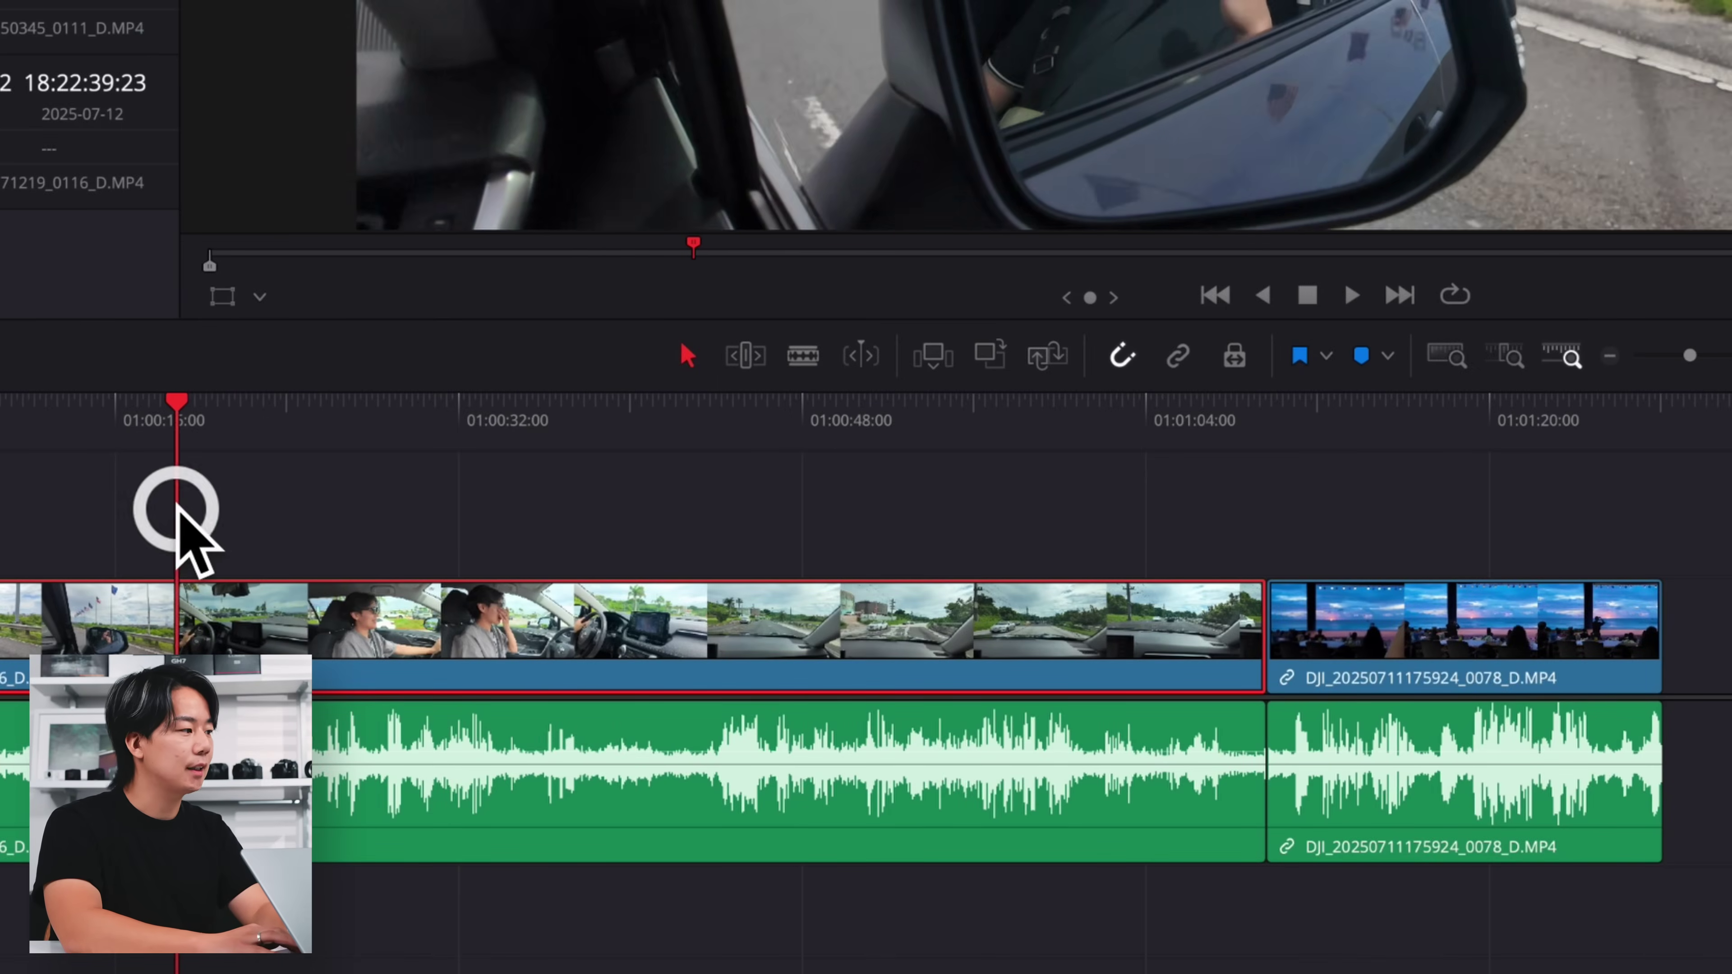
key("space")
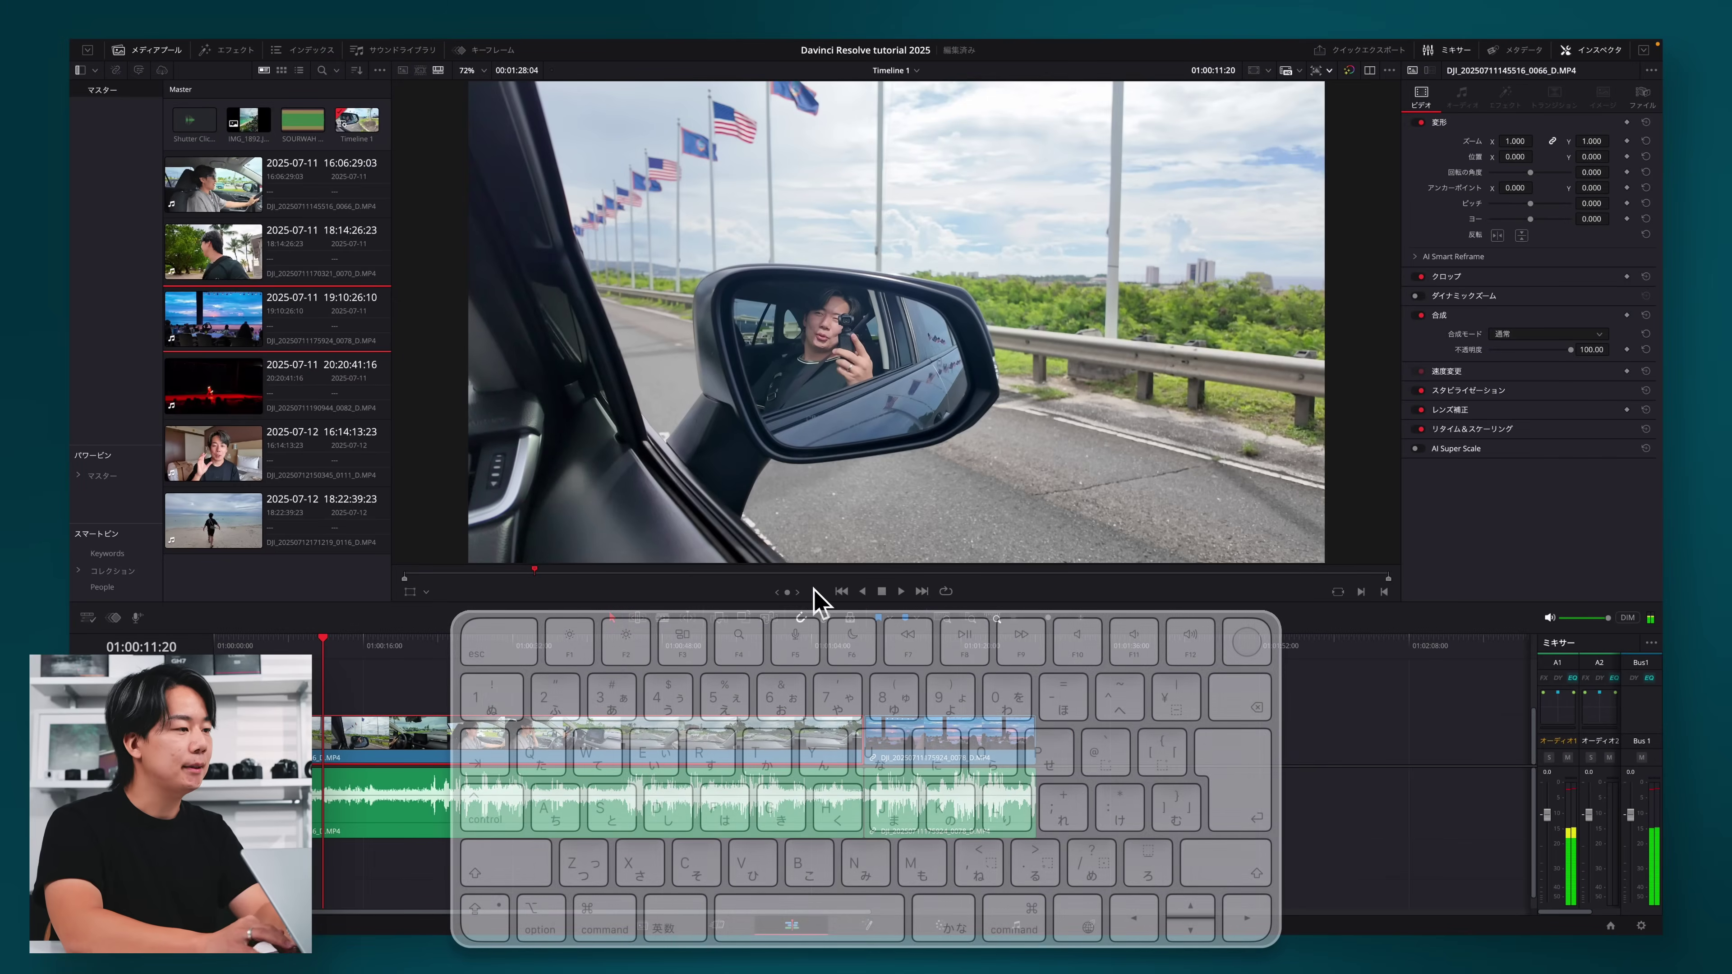
key("space")
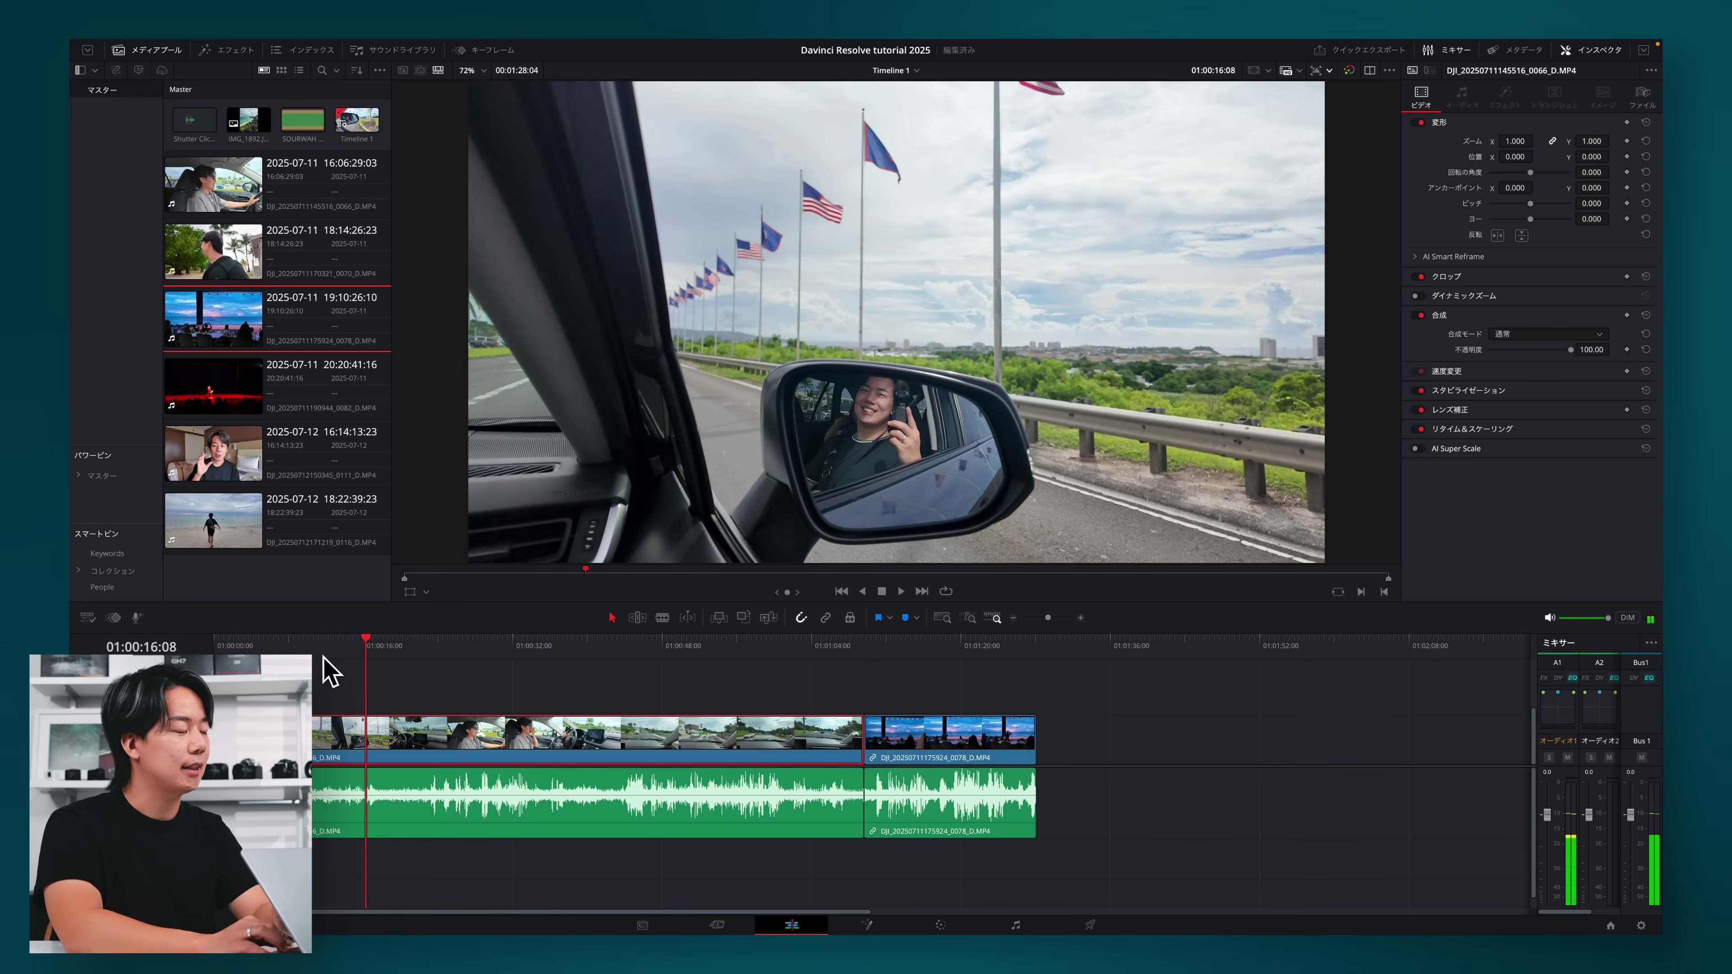
left_click_drag(395, 648, 425, 663)
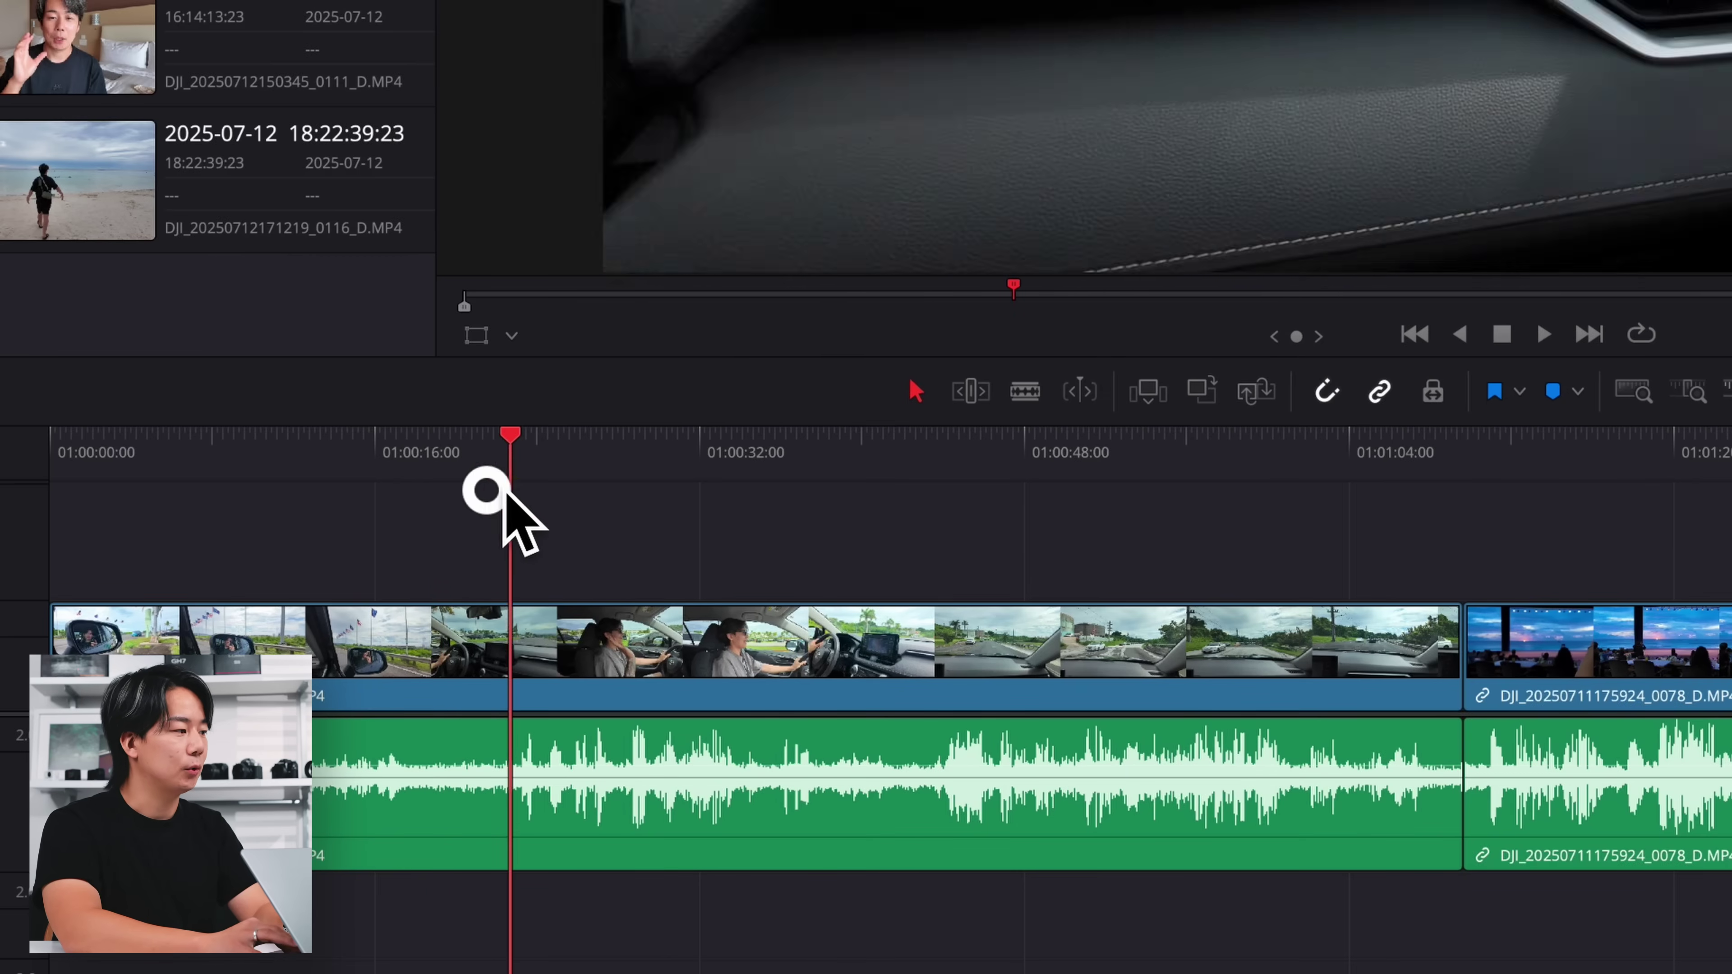
left_click_drag(506, 494, 460, 490)
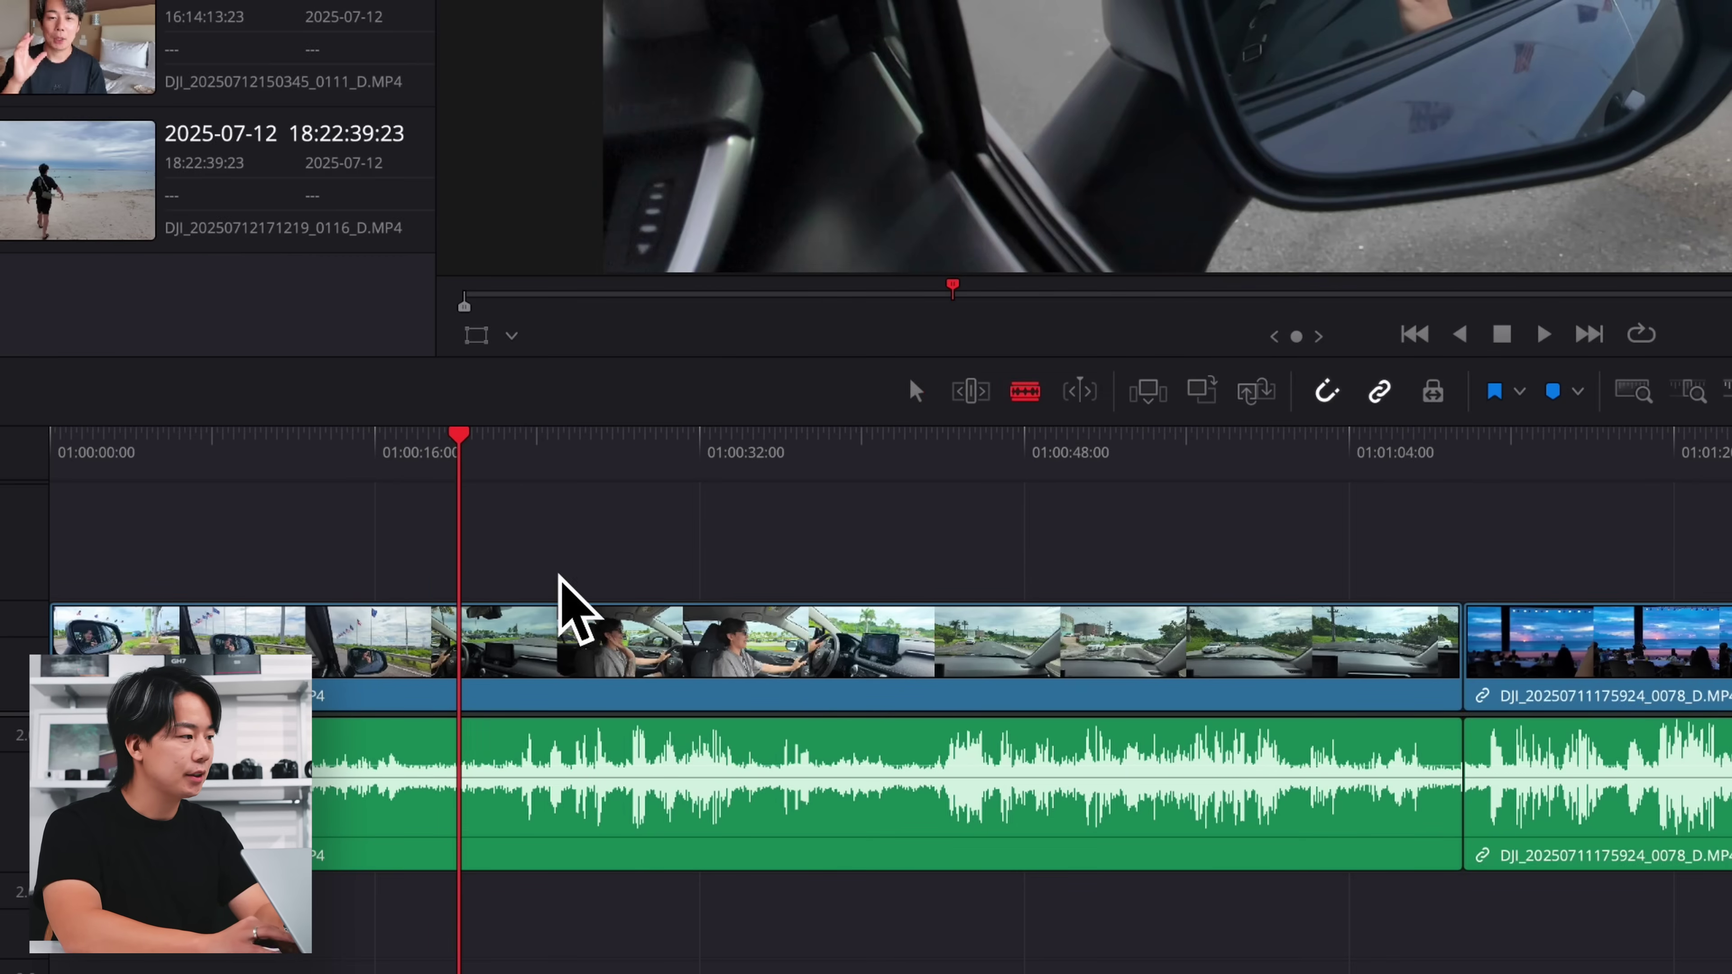
Blade the driving clip at the playhead, about 01:00:34 and 01:00:48, undoing stray cuts.
left_click(464, 634)
key("space")
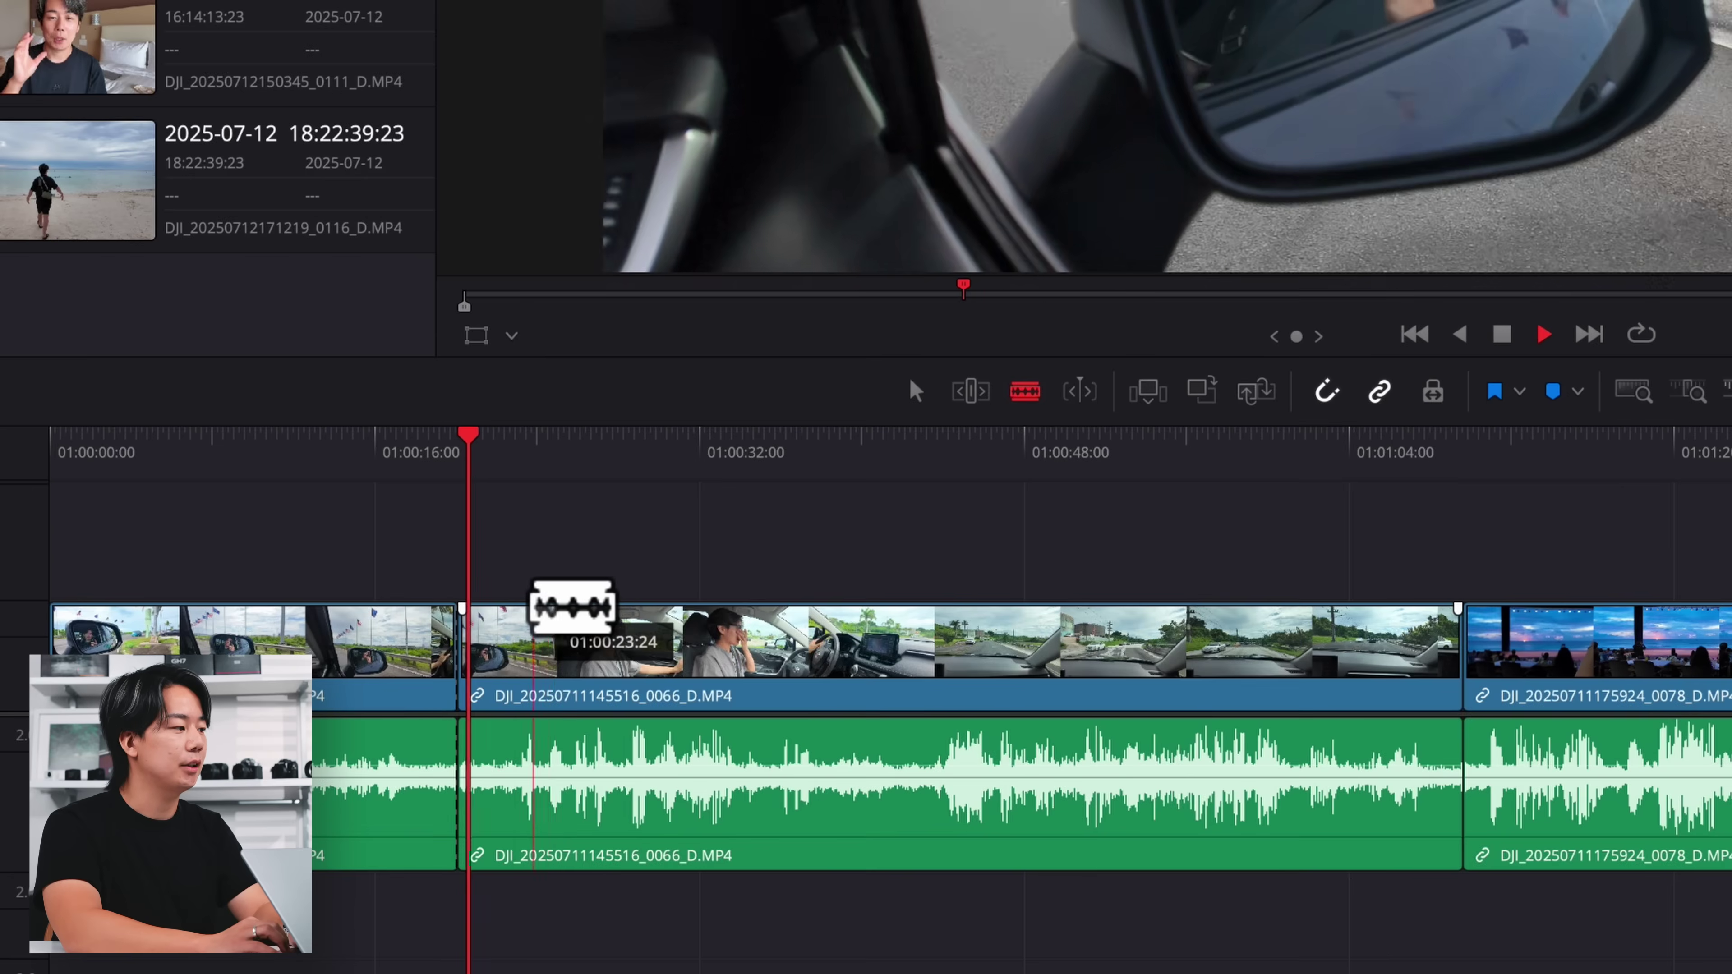
key("space")
left_click(681, 641)
left_click(838, 642)
left_click(1068, 642)
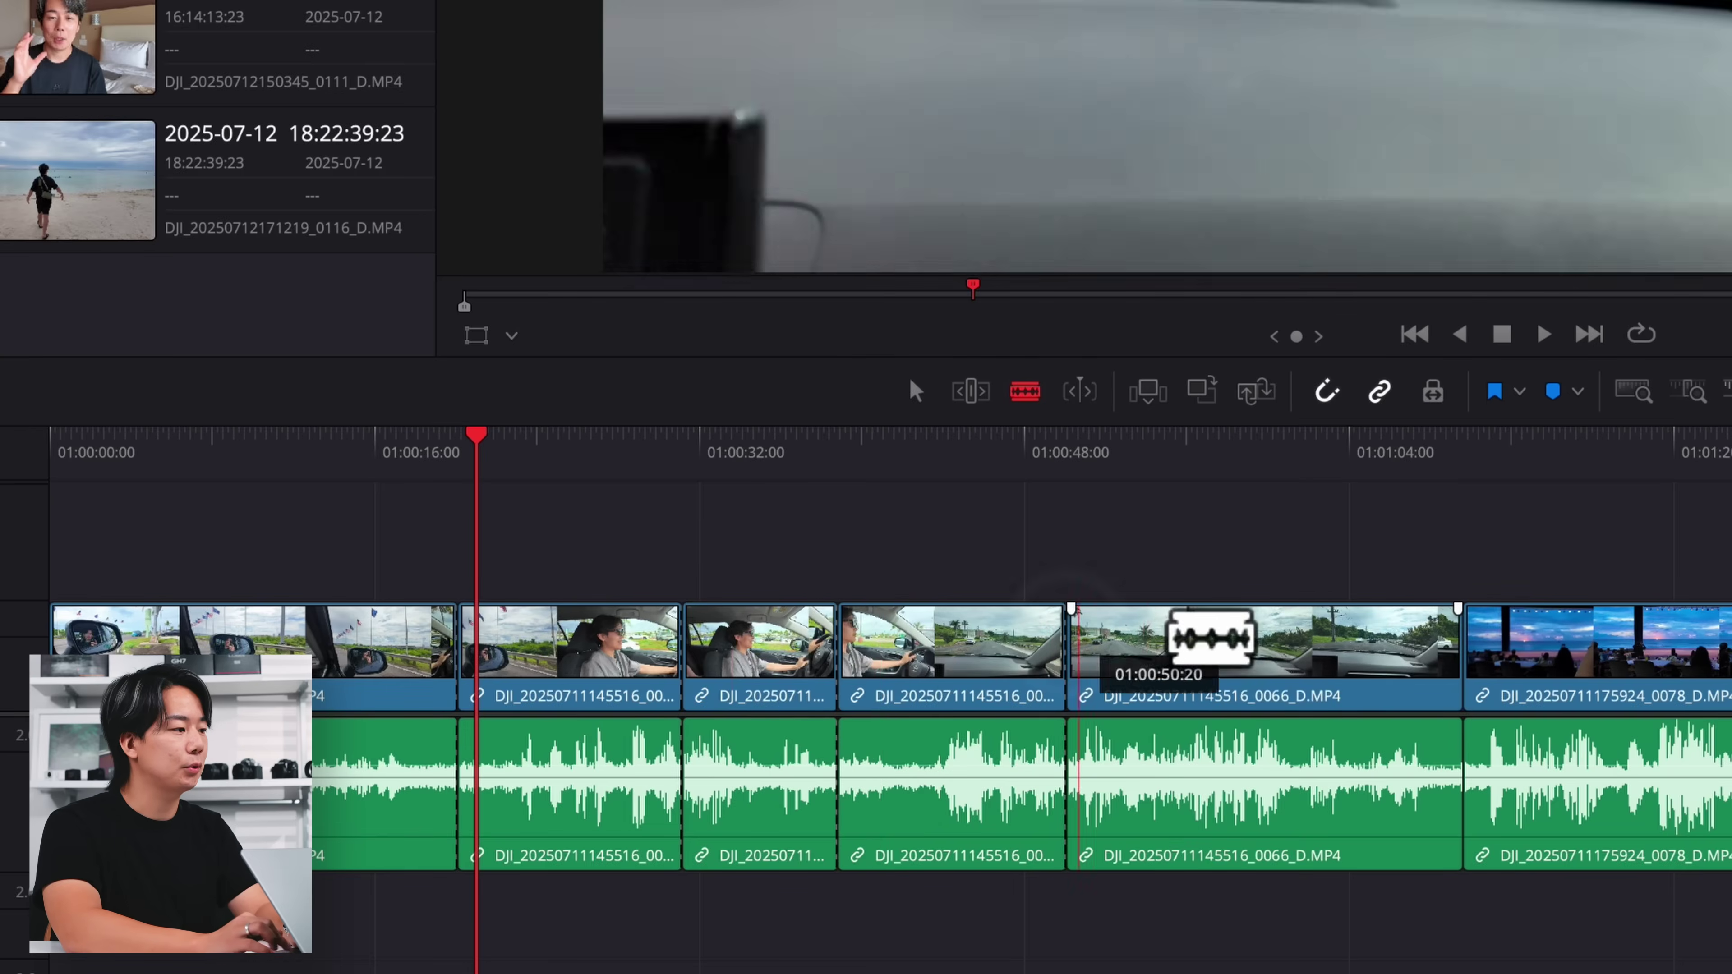
left_click(1193, 637)
left_click(1343, 637)
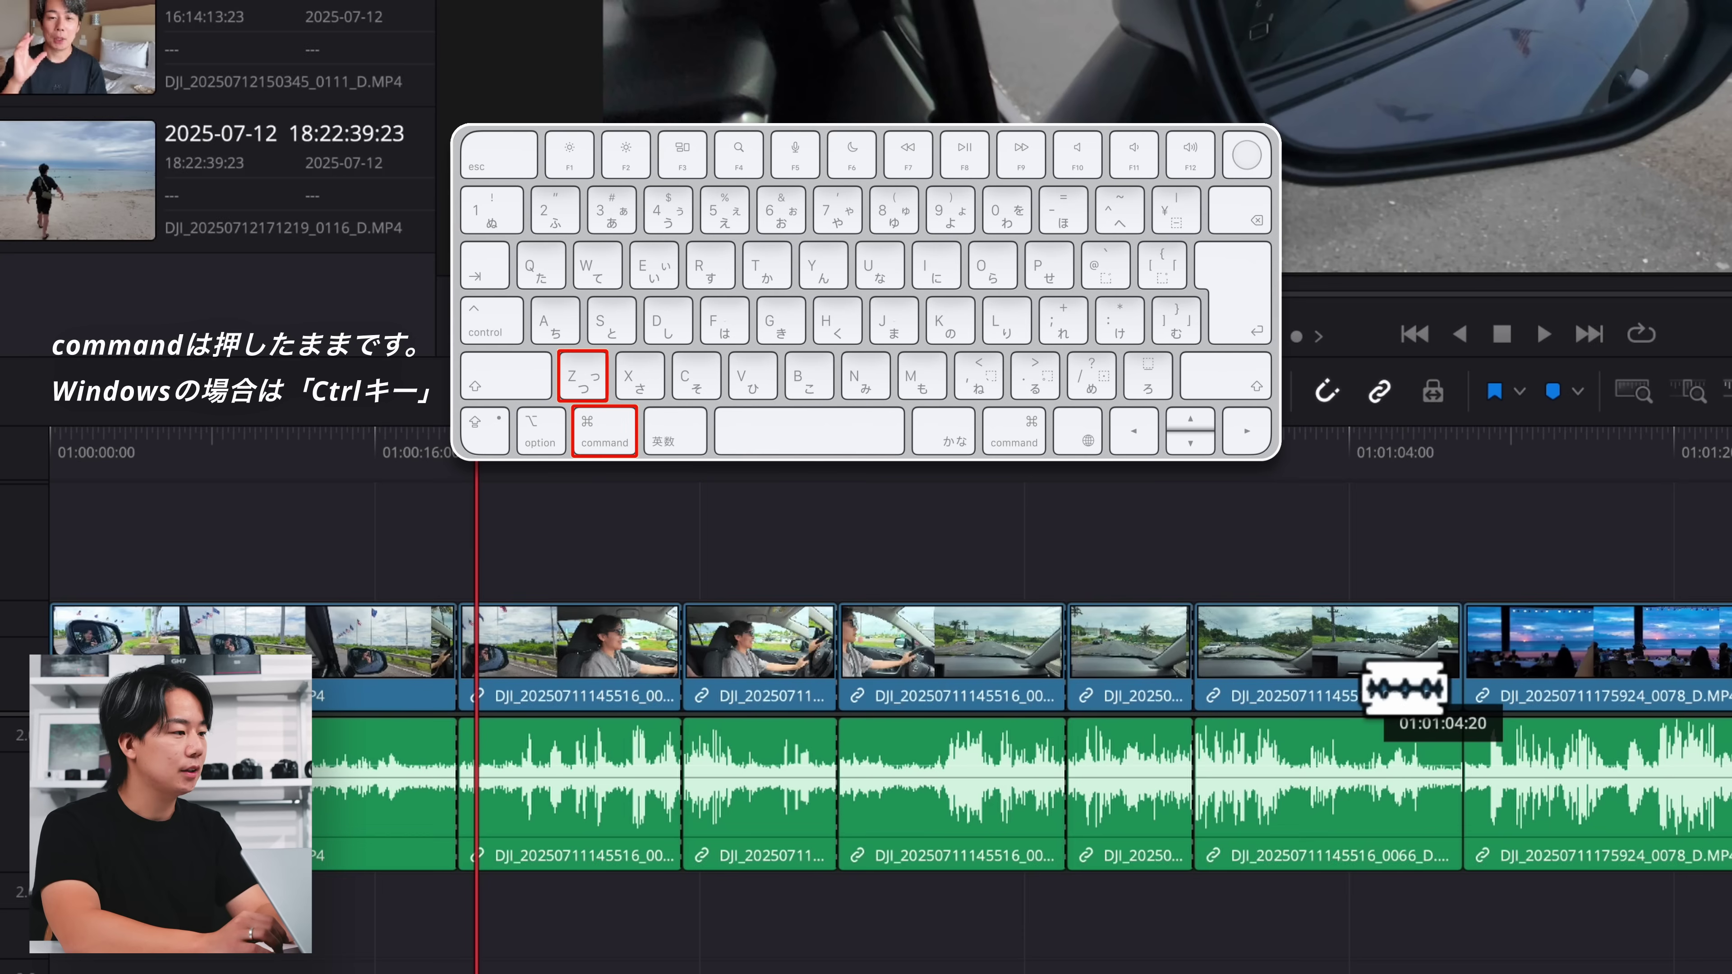
key("super+z")
key("super+z")
key("super+z")
key("super+z")
key("super+z")
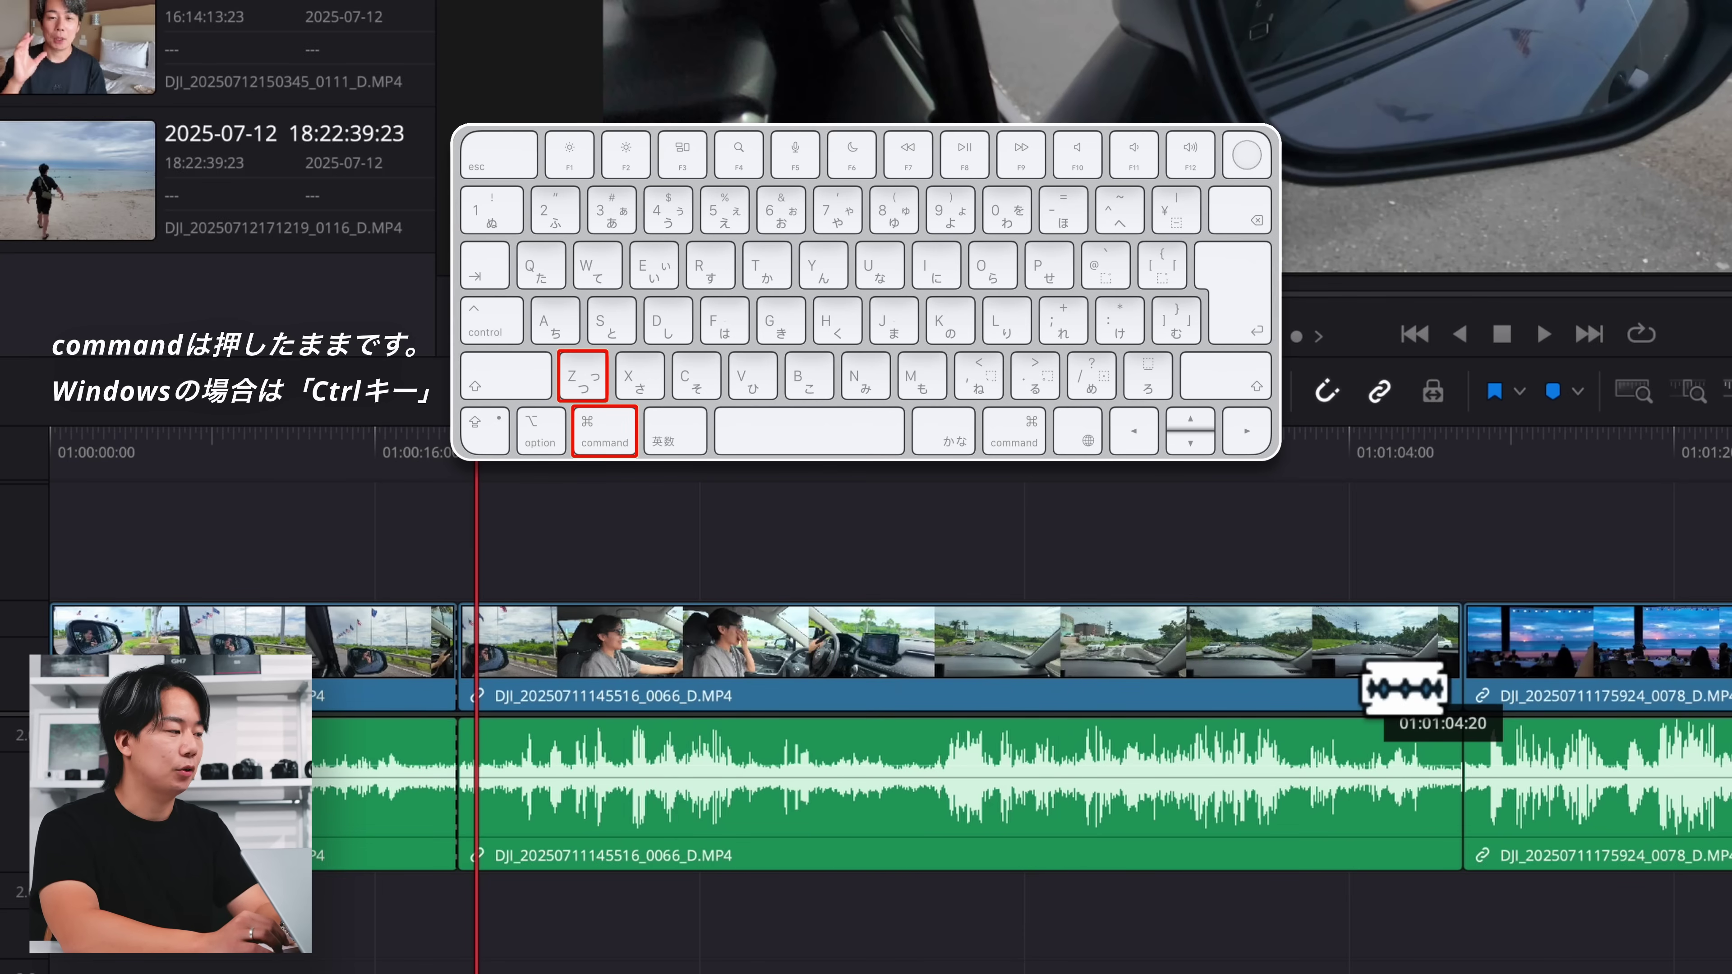
left_click(742, 641)
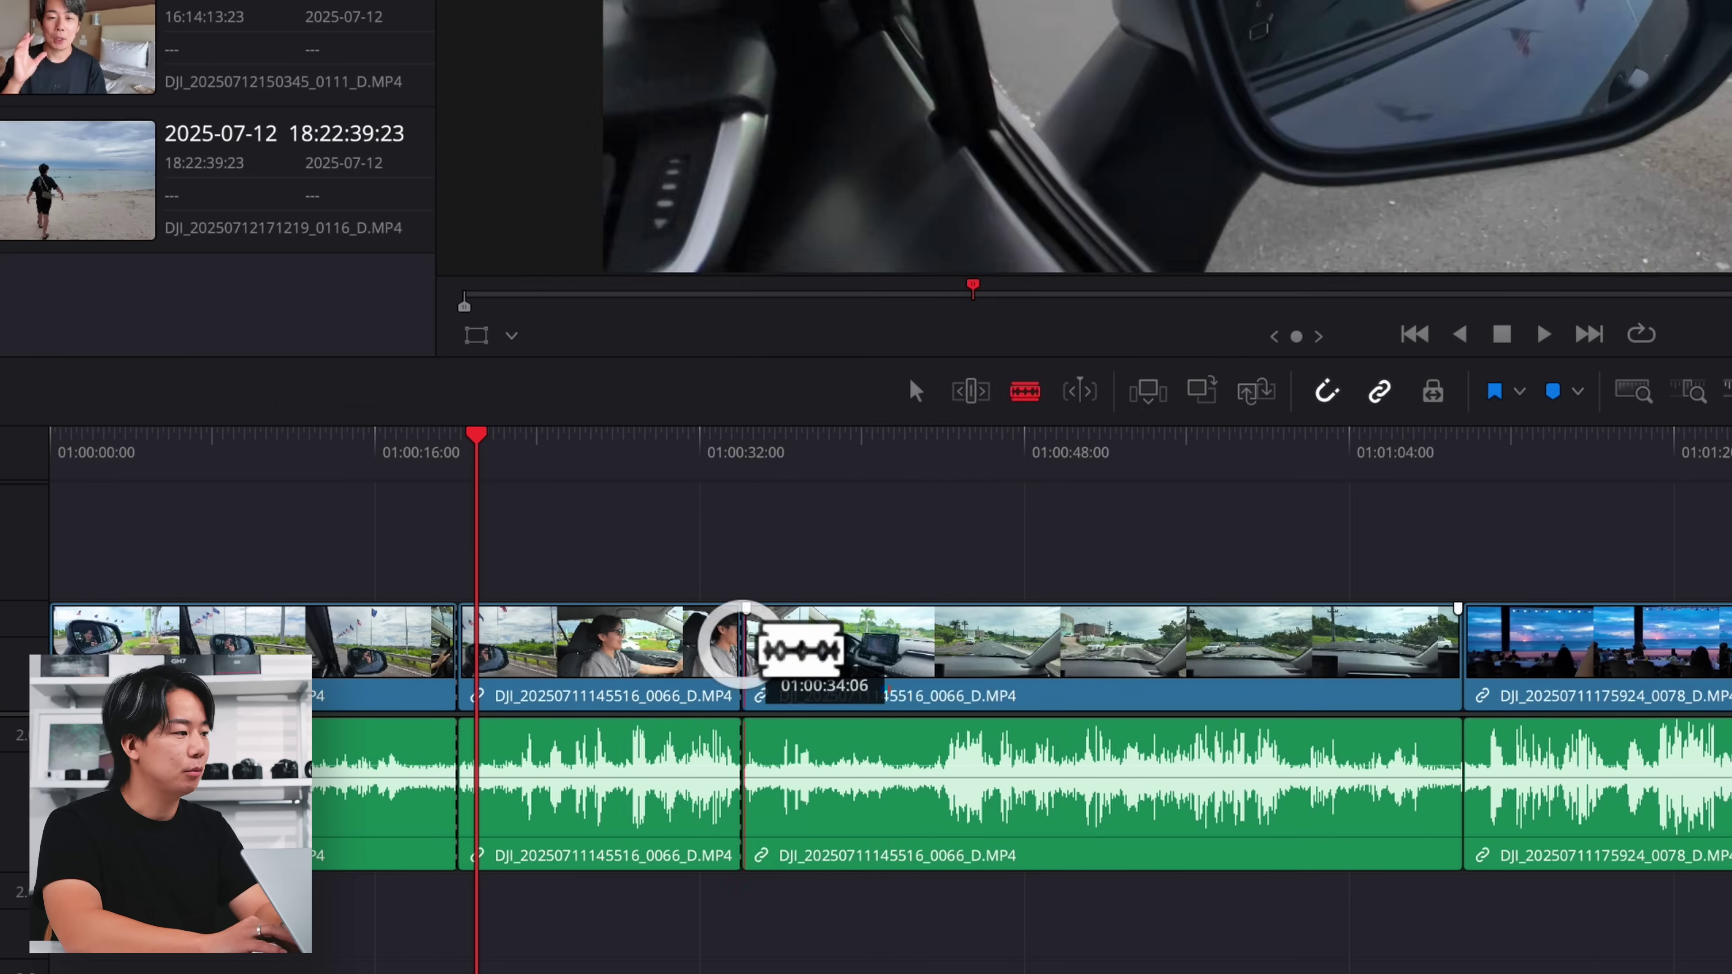
left_click(1009, 644)
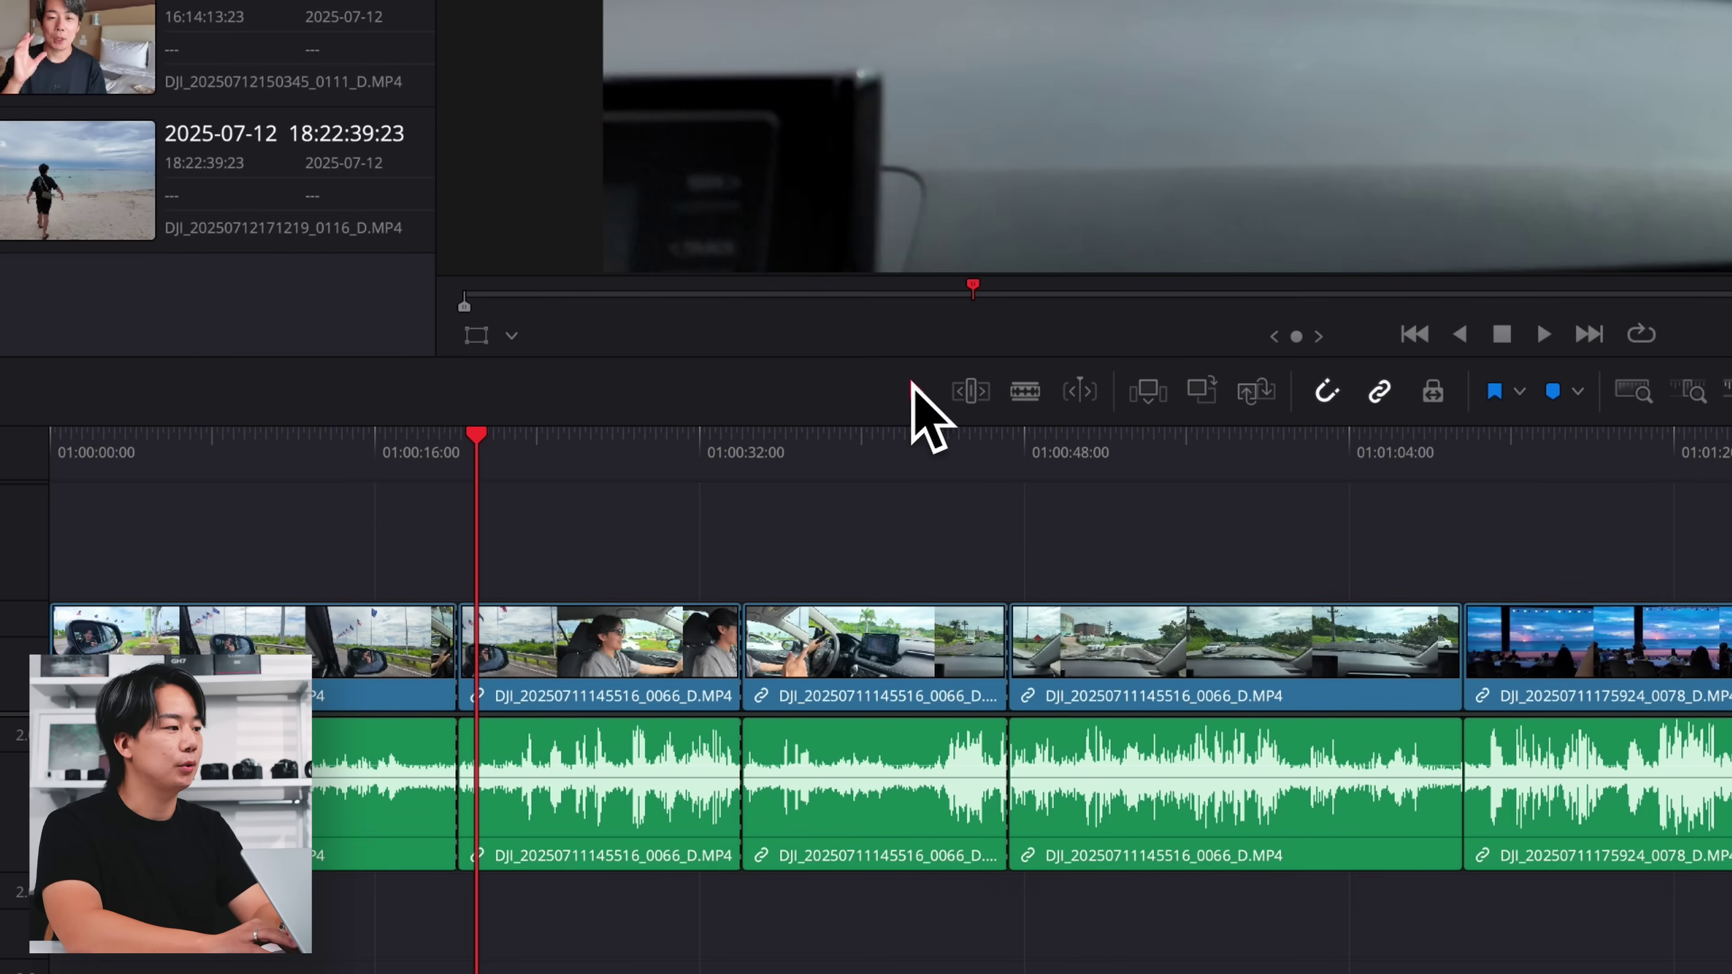
Delete the first cut piece, slide the later clips left to close the gap, and replay the join.
left_click(544, 653)
key("BackSpace")
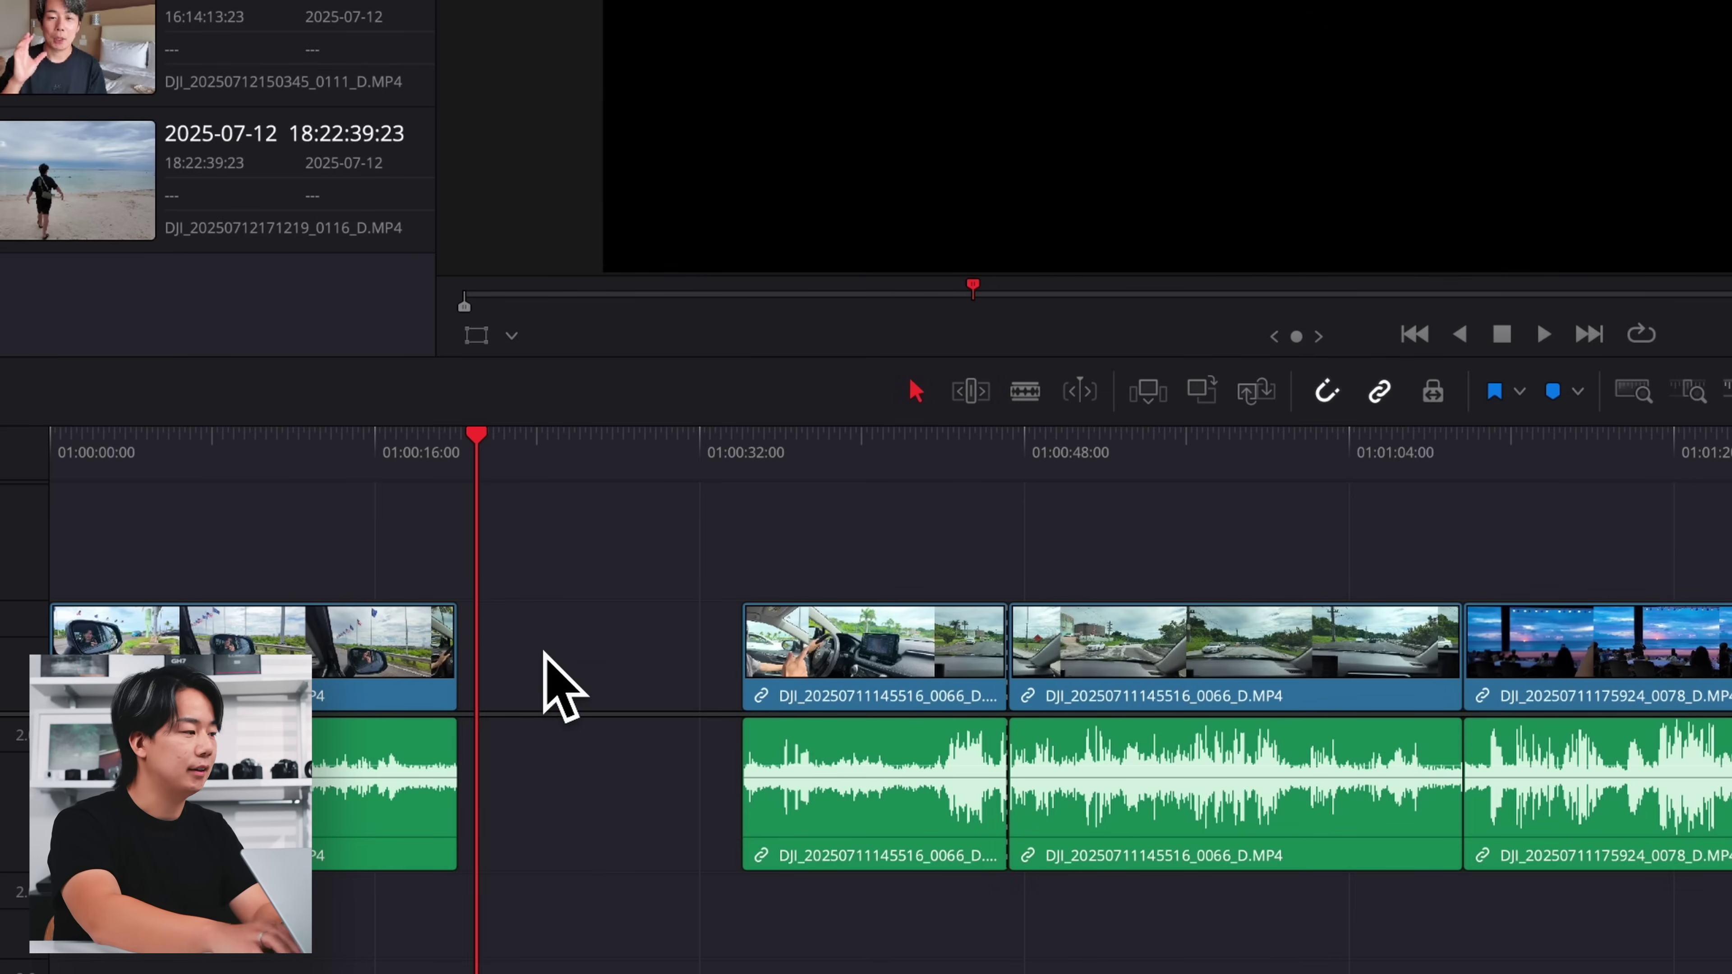
left_click_drag(632, 666, 1669, 804)
left_click_drag(915, 655, 617, 655)
left_click(420, 474)
key("space")
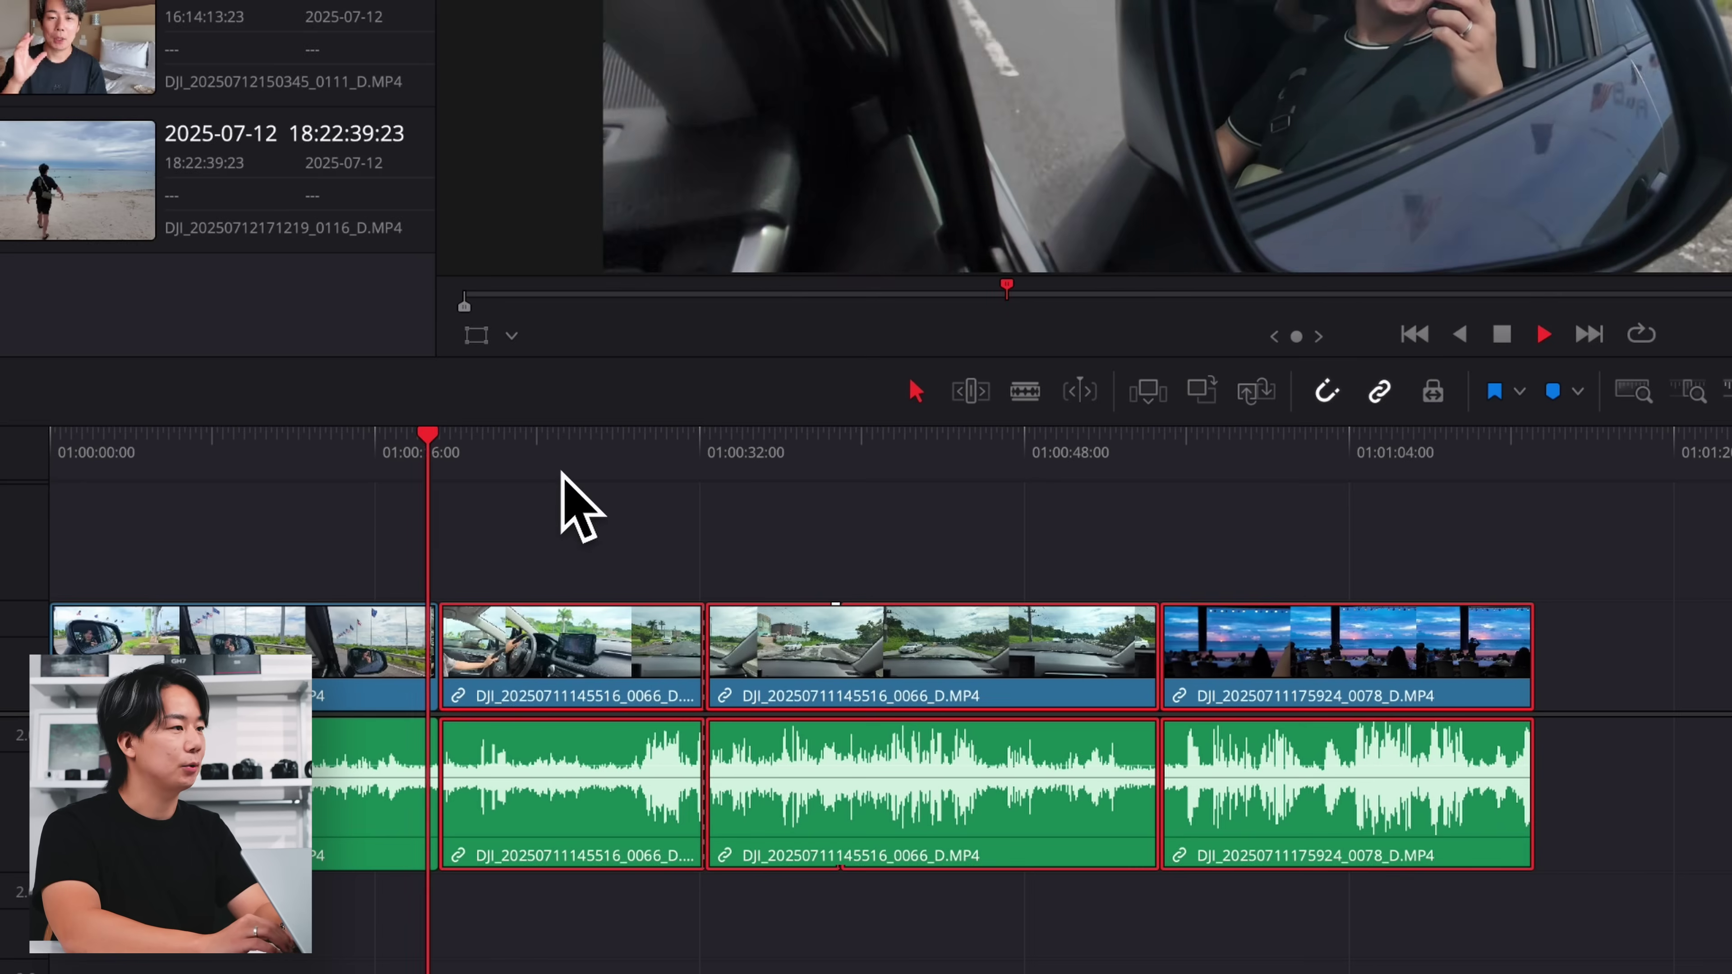
key("space")
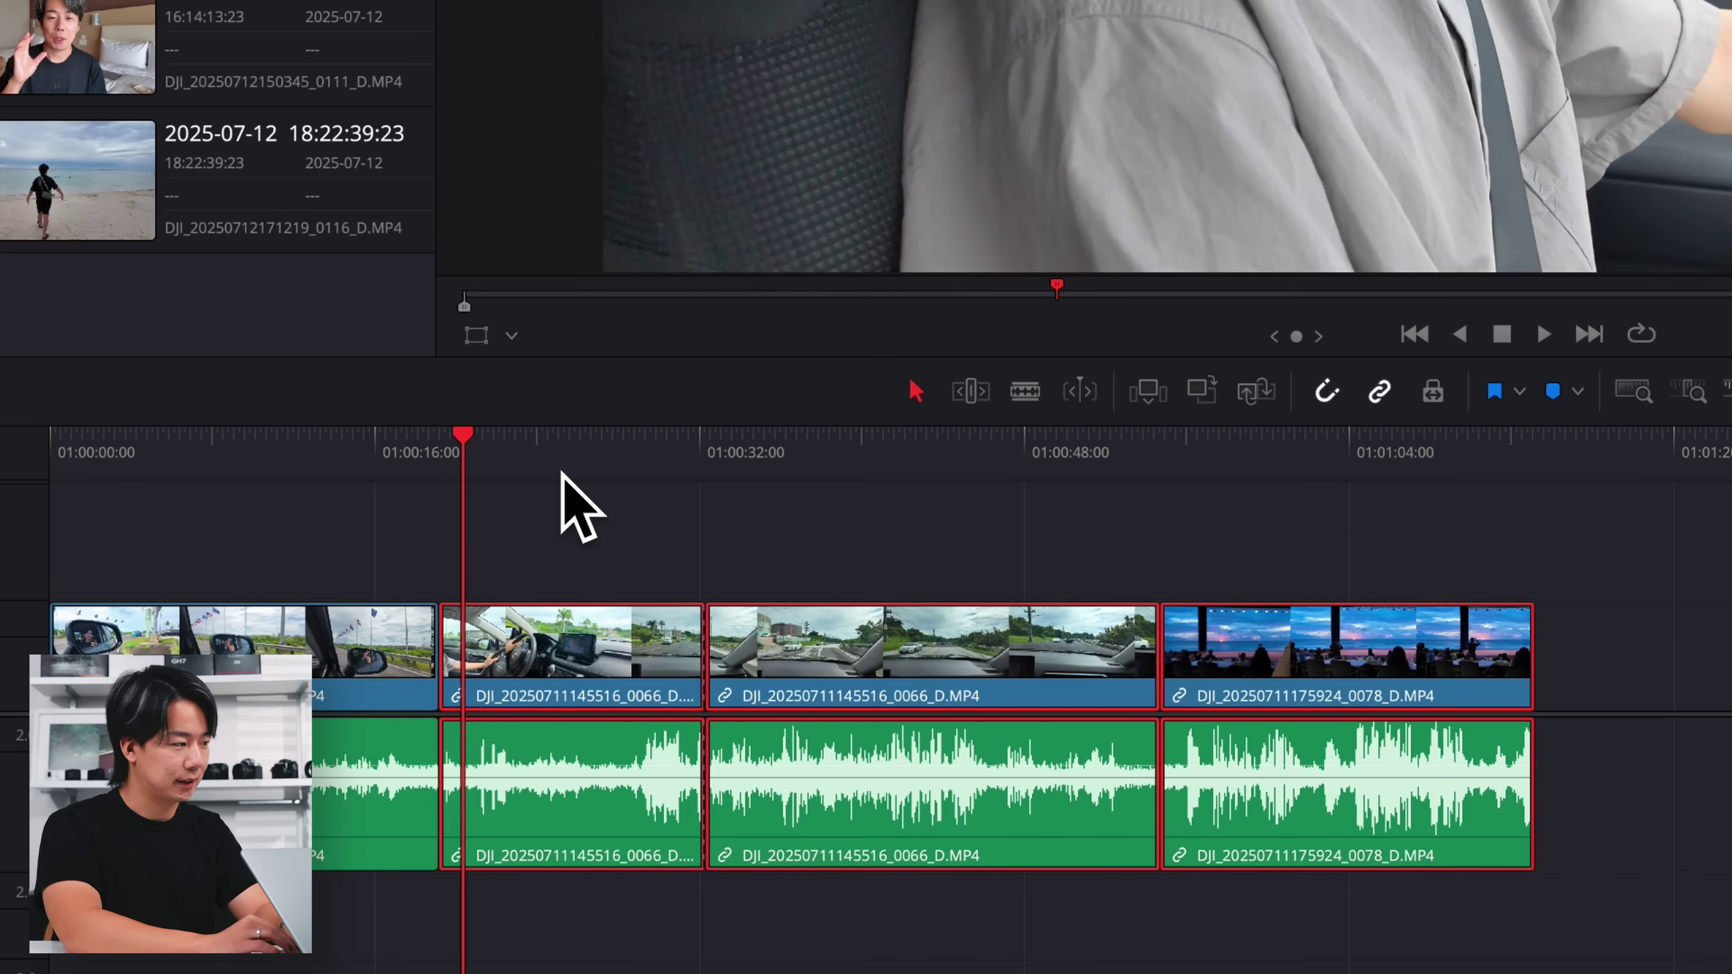
left_click(1326, 392)
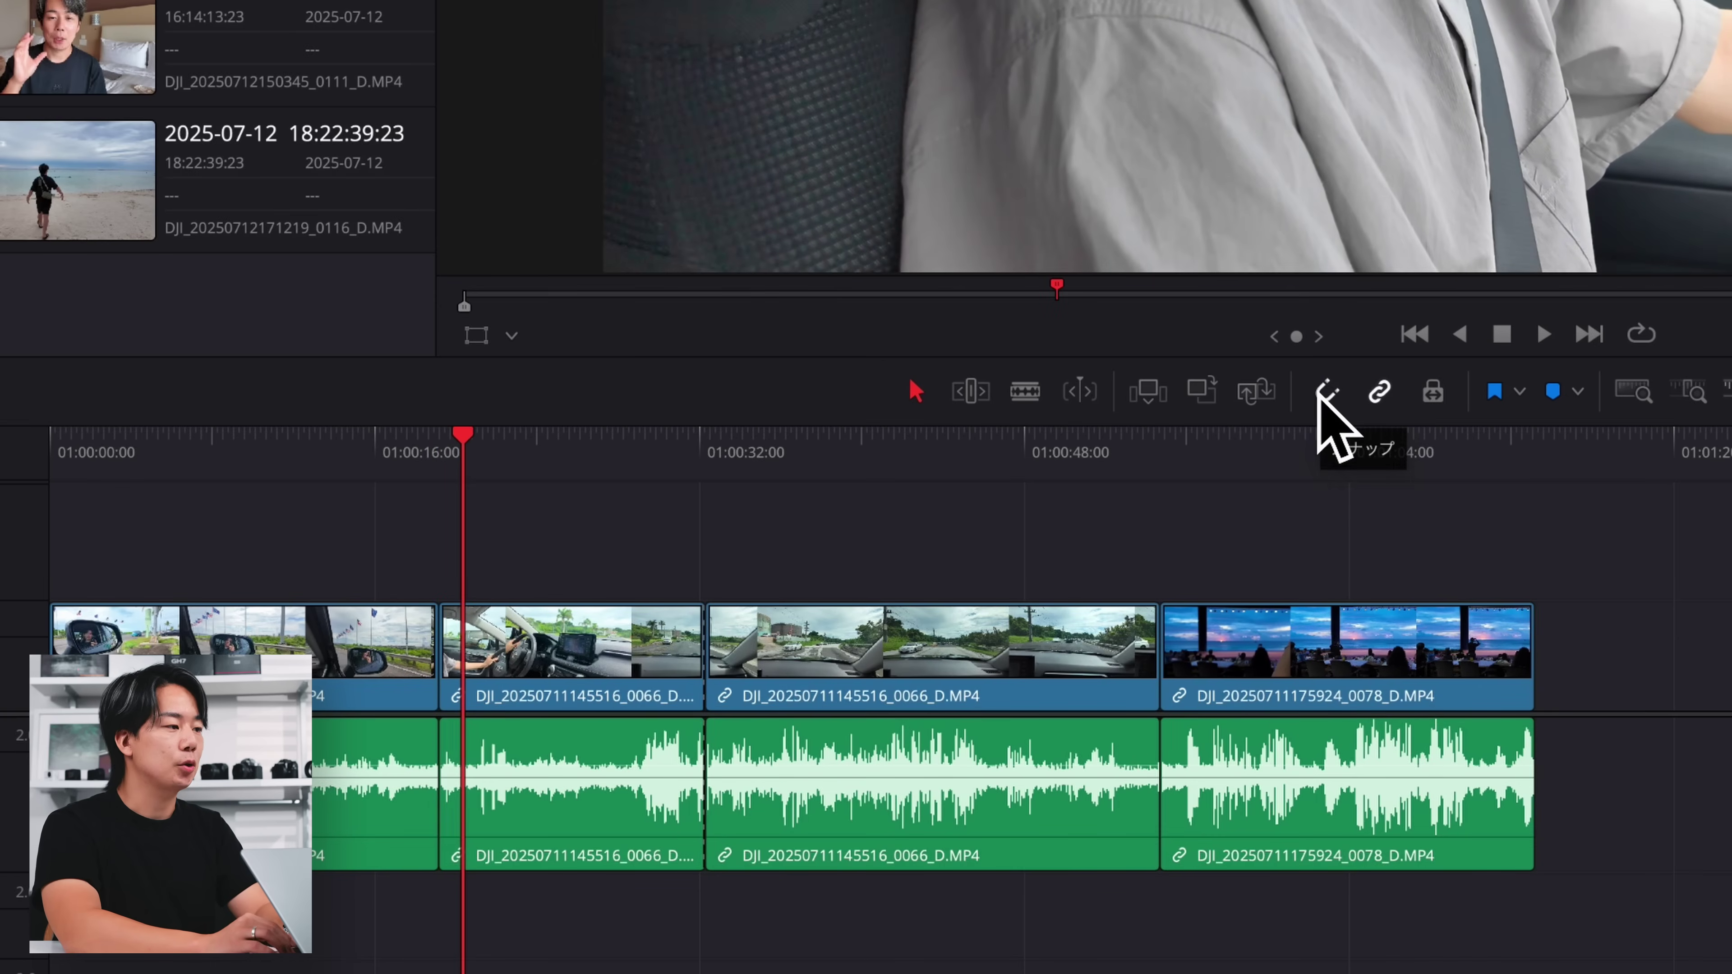
Select all clips after the first, snap them flush against it, then scrub through to review.
left_click(319, 454)
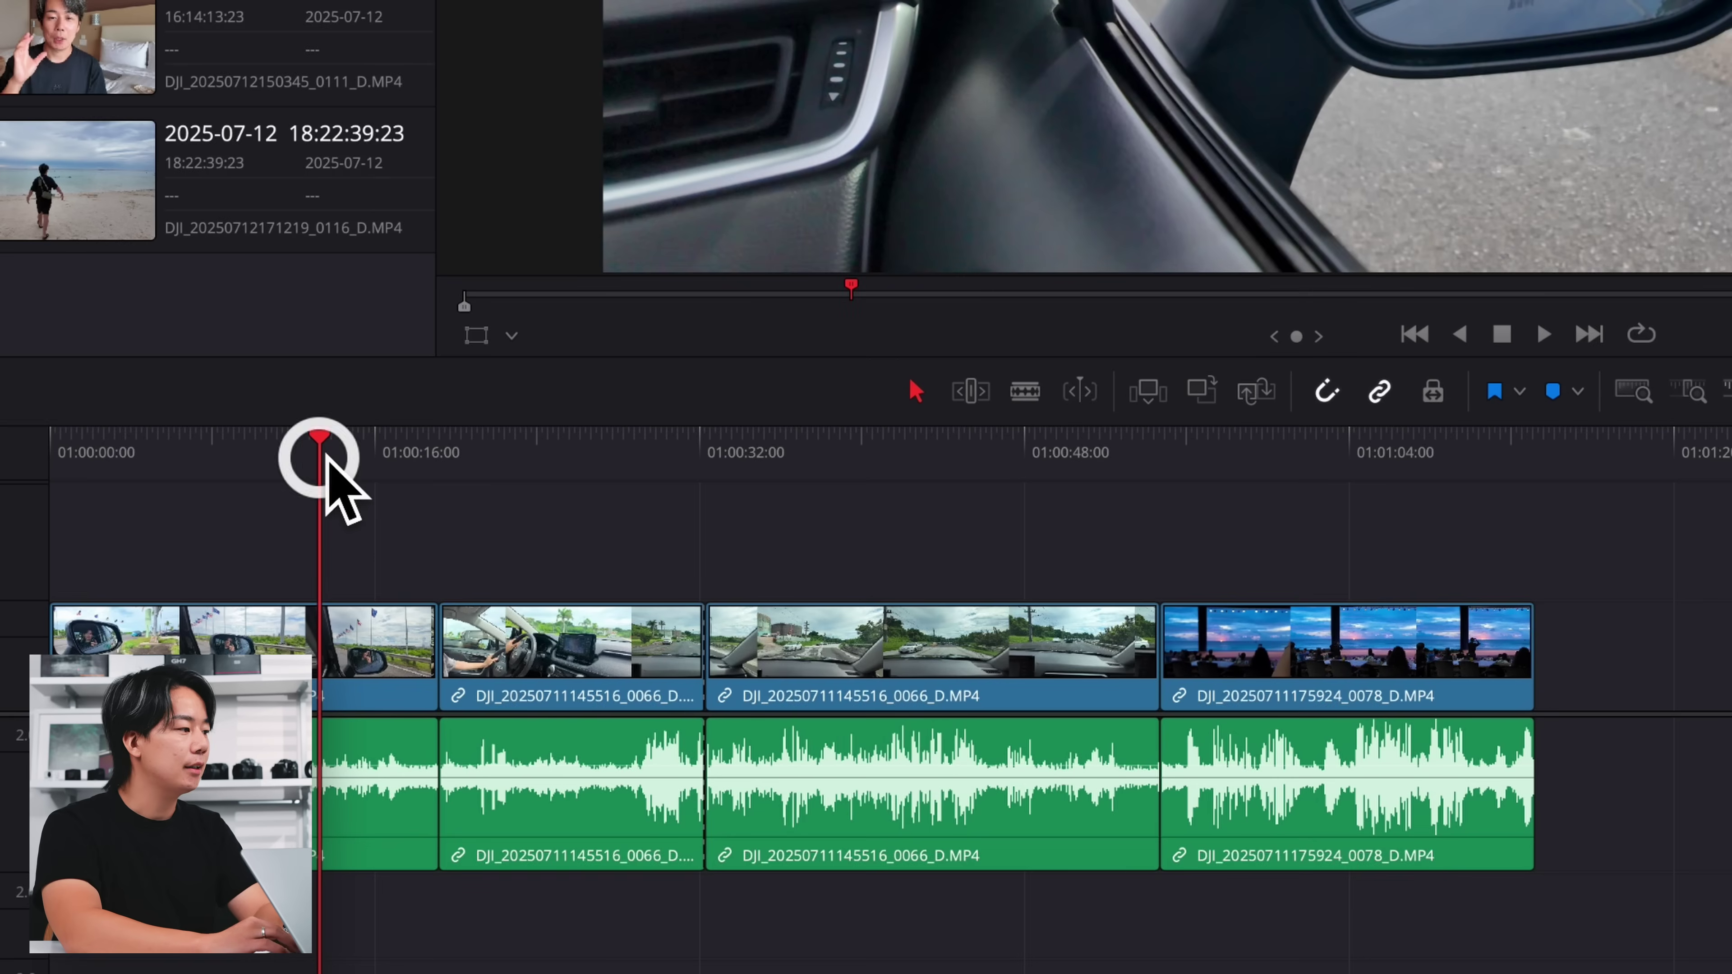
left_click_drag(1390, 515, 572, 889)
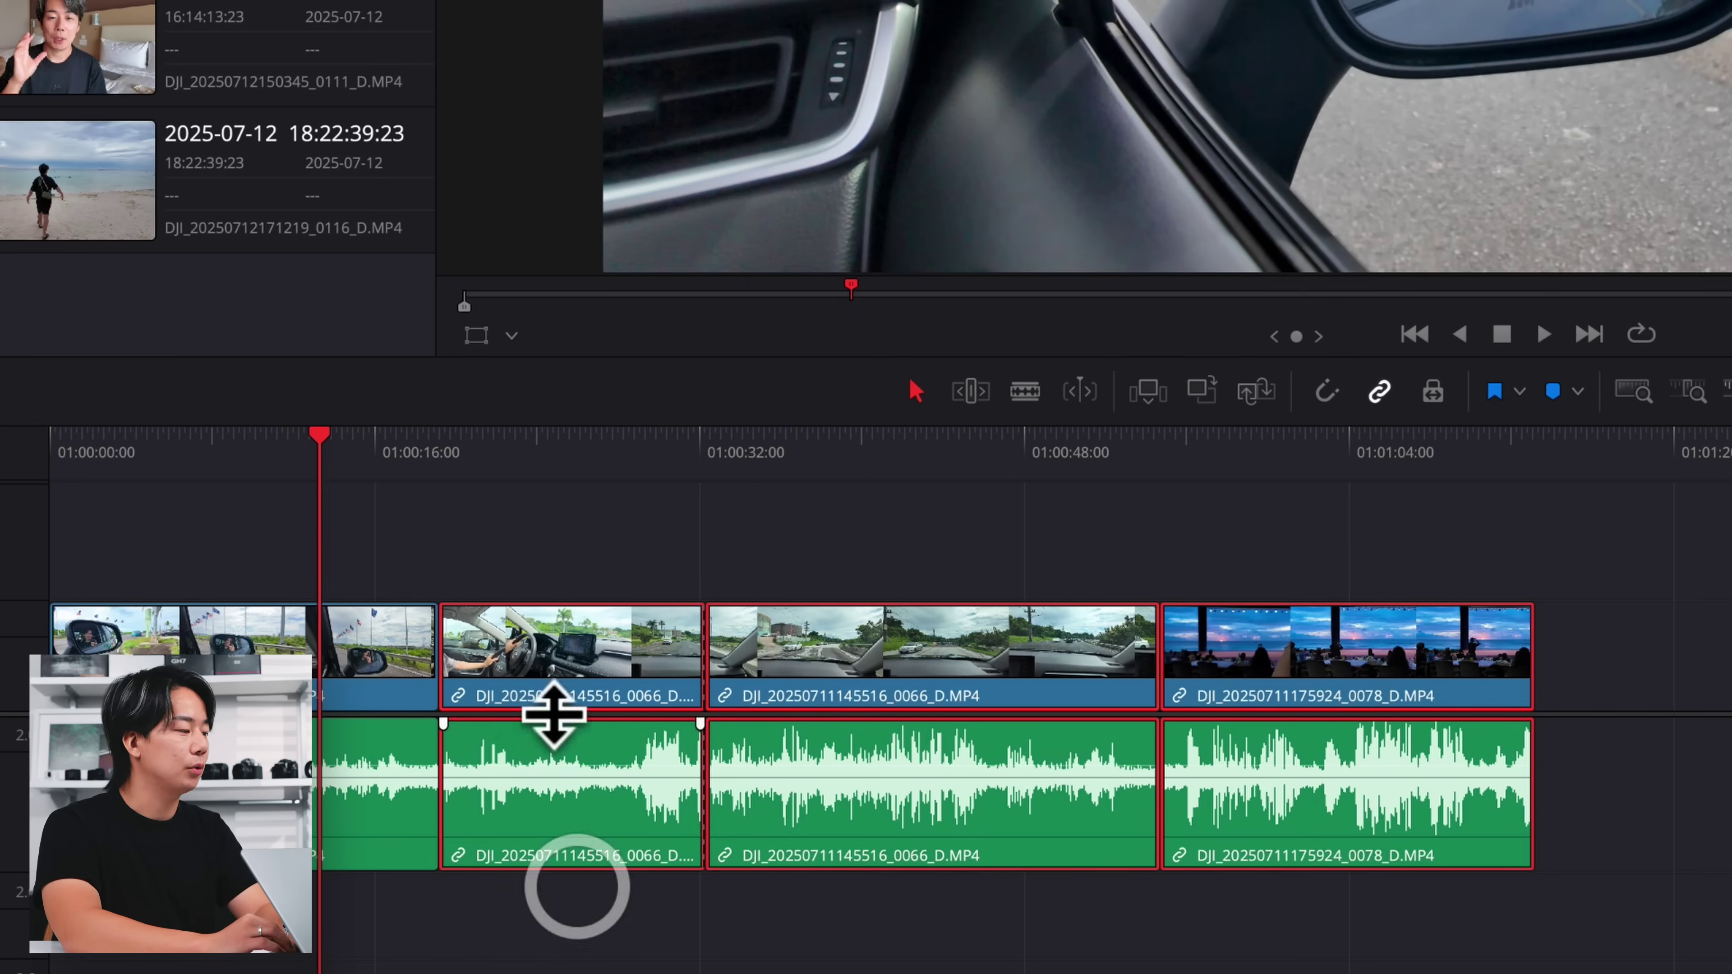
mouse_move(552, 708)
left_mouse_down()
mouse_move(491, 644)
mouse_move(399, 689)
left_mouse_up()
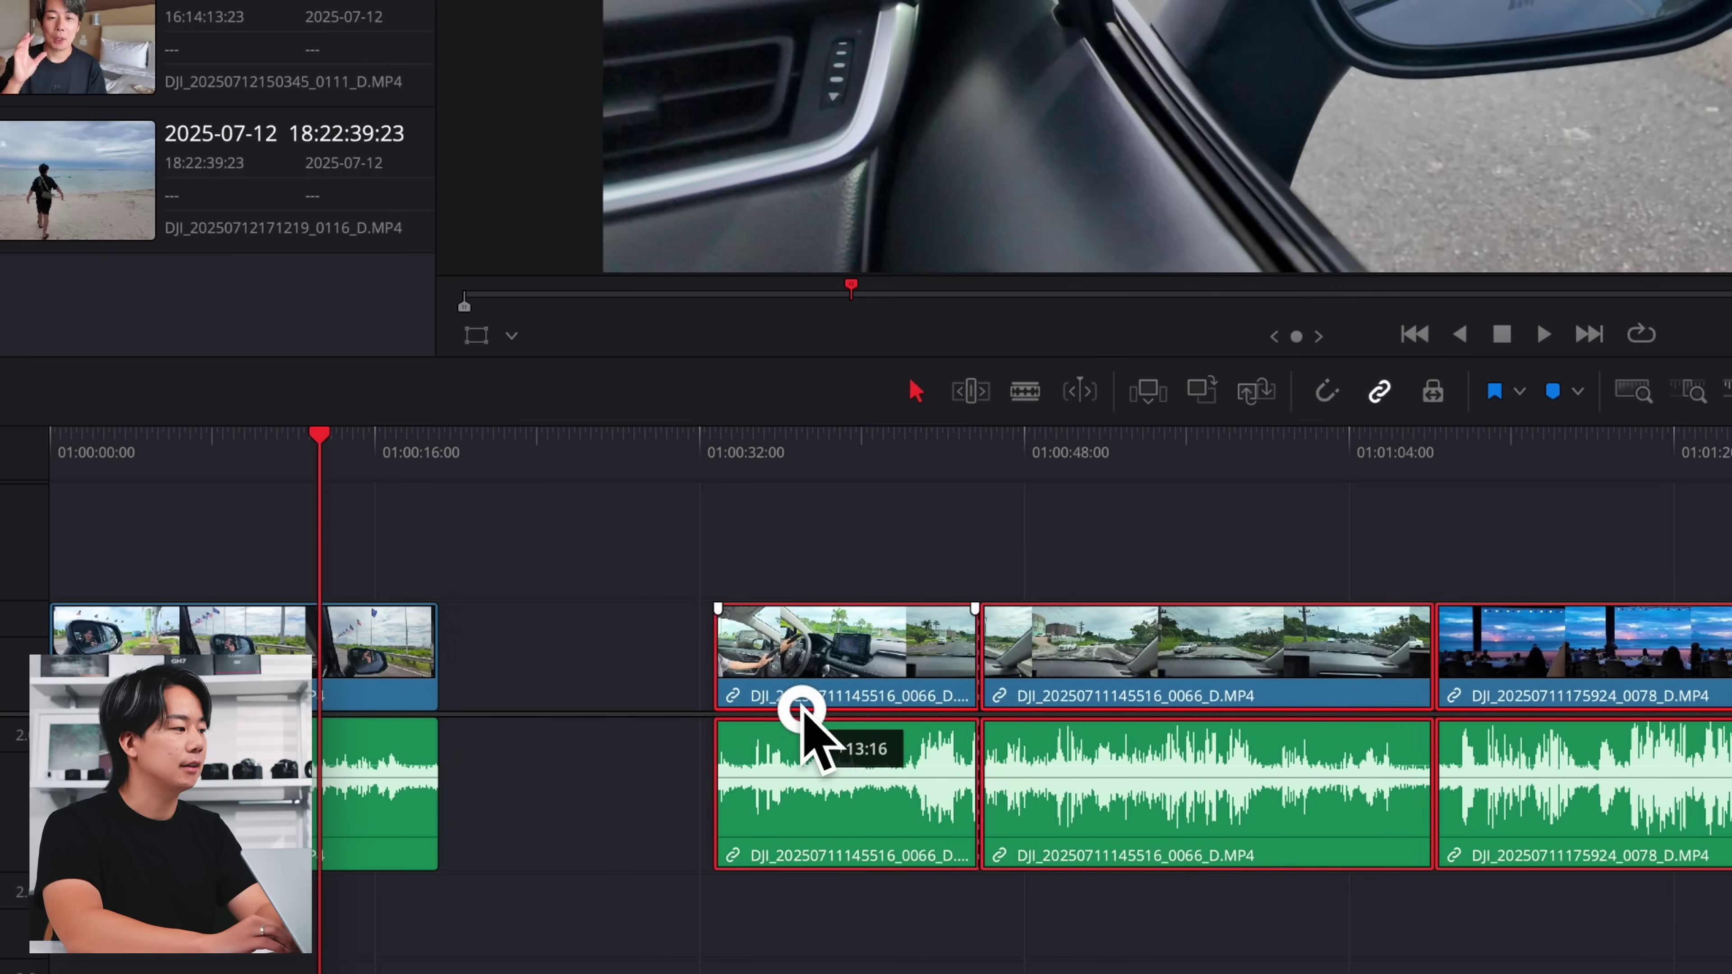
left_click_drag(398, 689, 795, 699)
left_click_drag(900, 652, 560, 590)
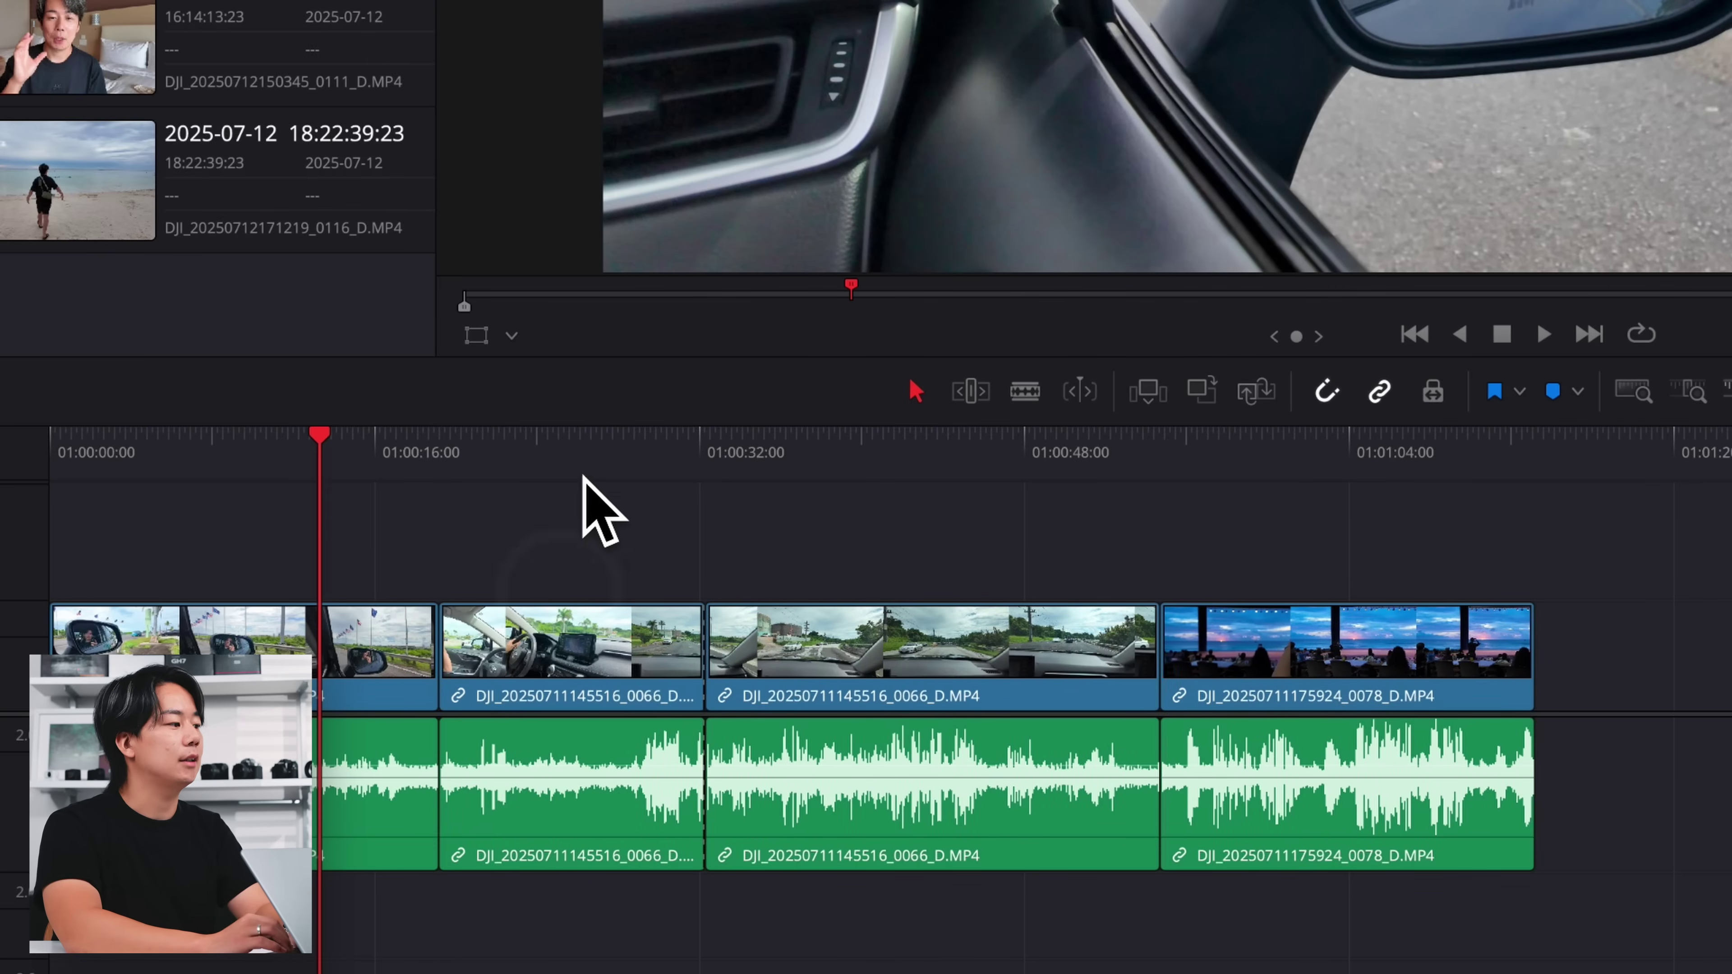
left_click_drag(546, 459, 713, 452)
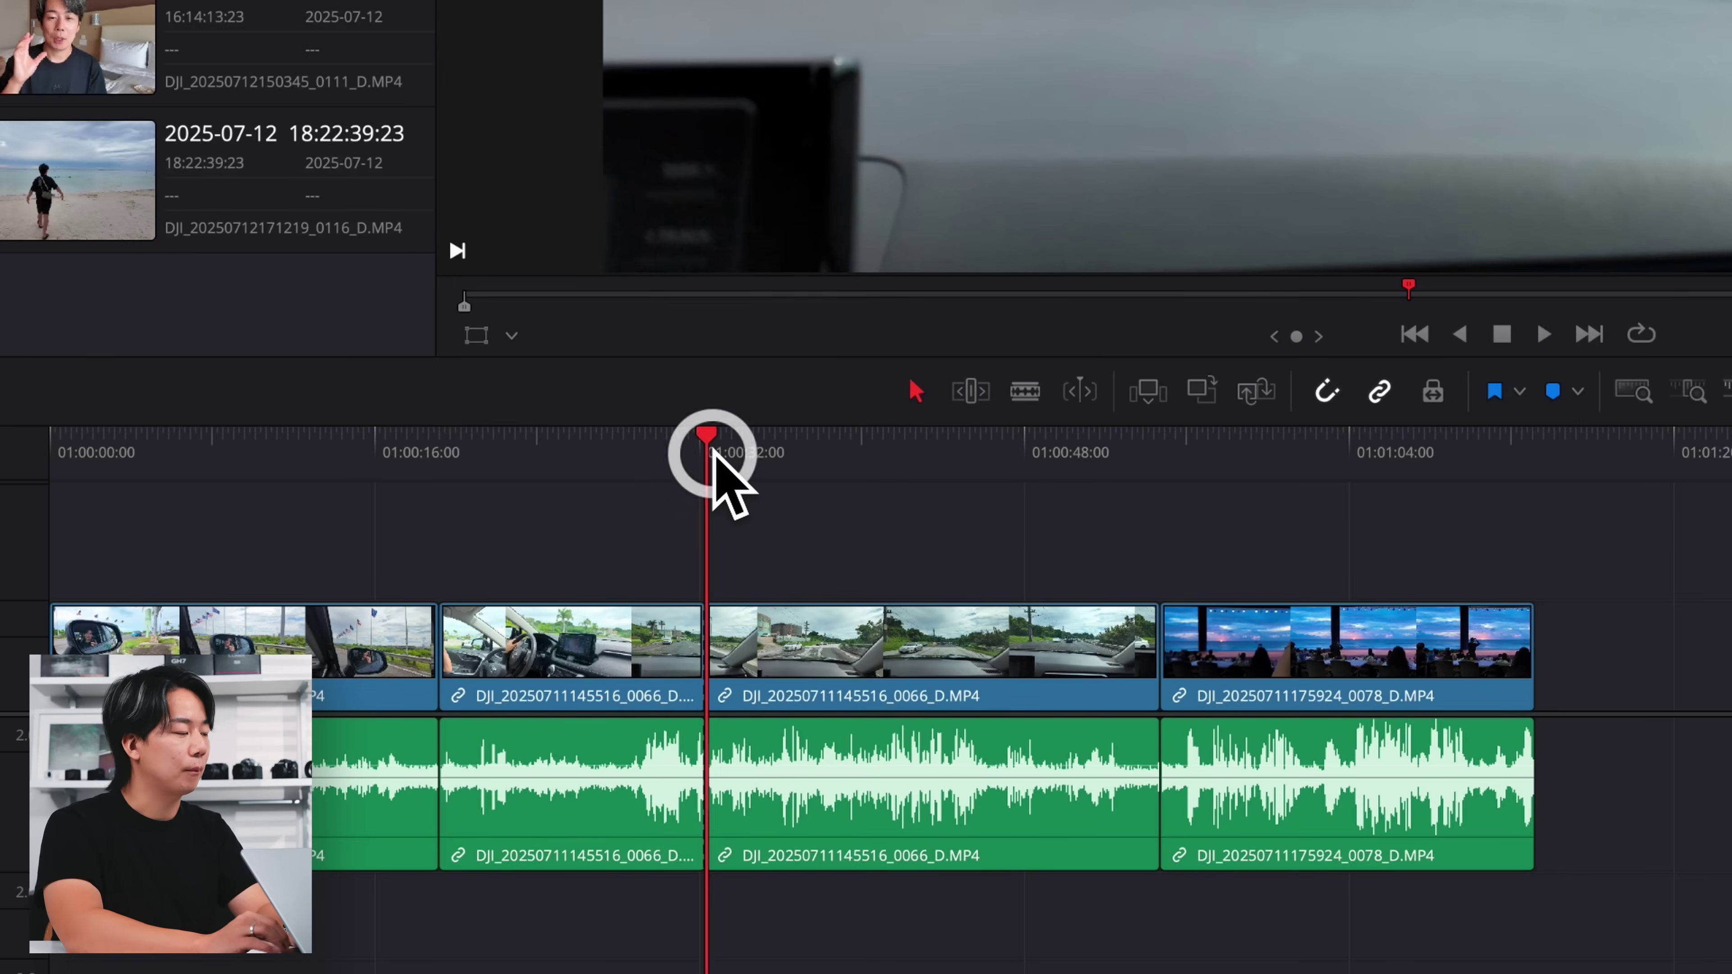
mouse_move(713, 454)
left_mouse_down()
mouse_move(574, 450)
mouse_move(1204, 466)
left_mouse_up()
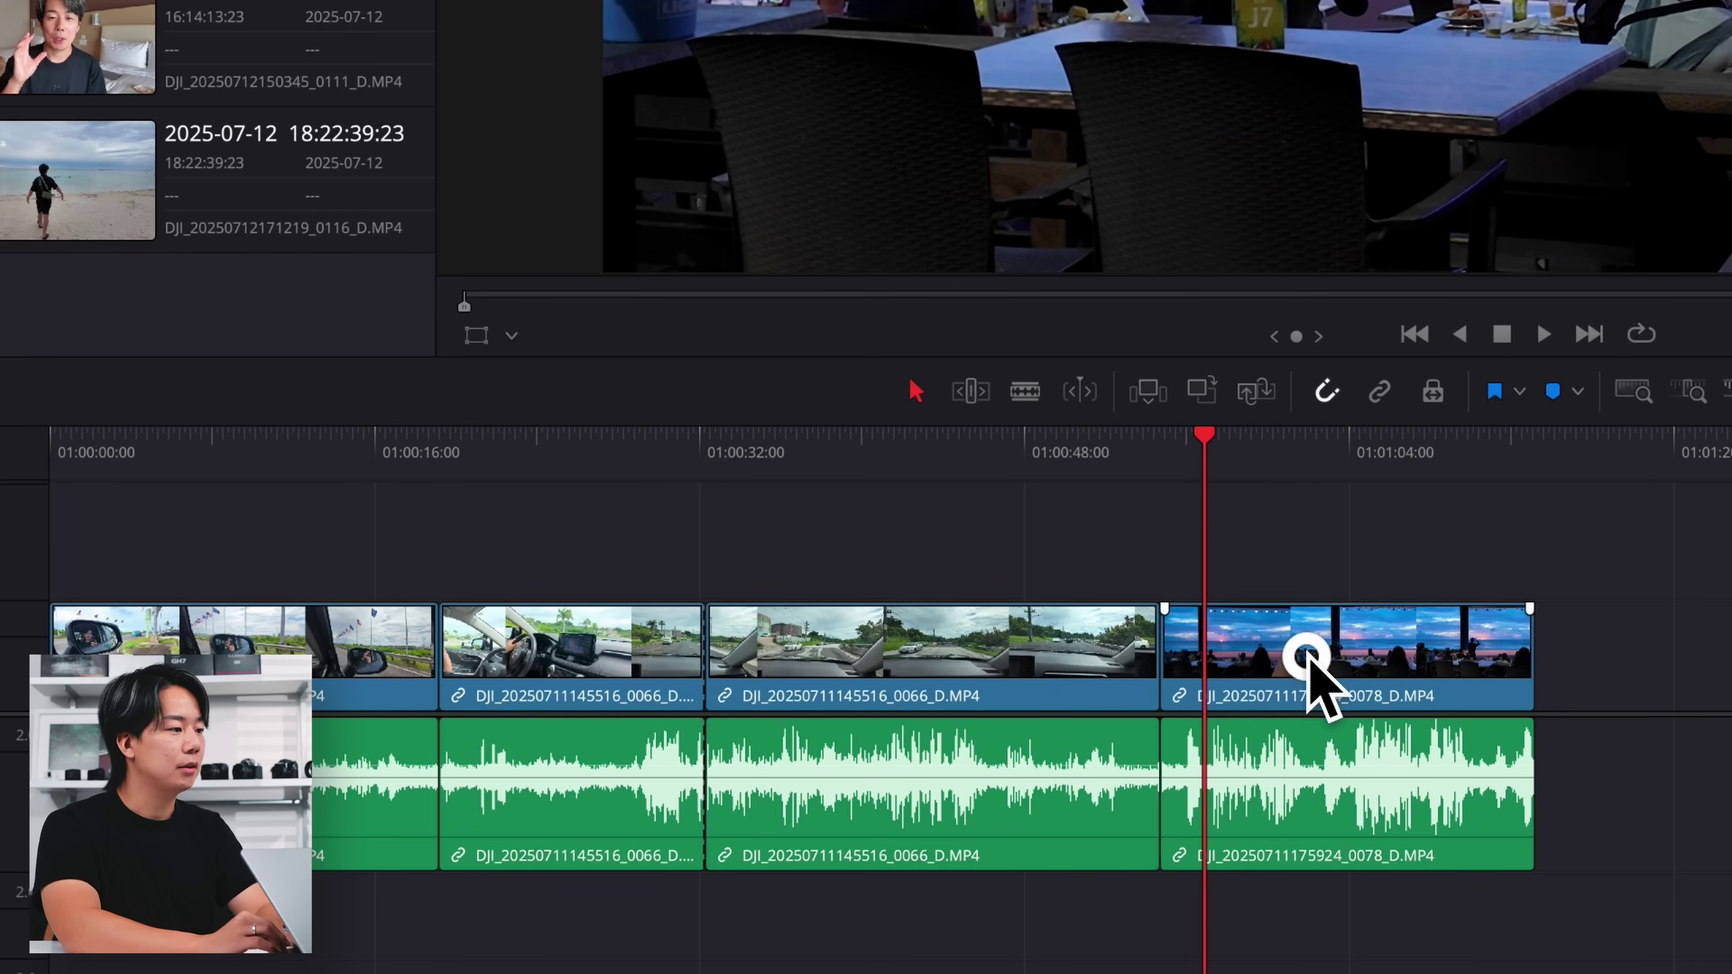
left_click(1050, 688)
left_click(997, 828)
left_click(999, 644)
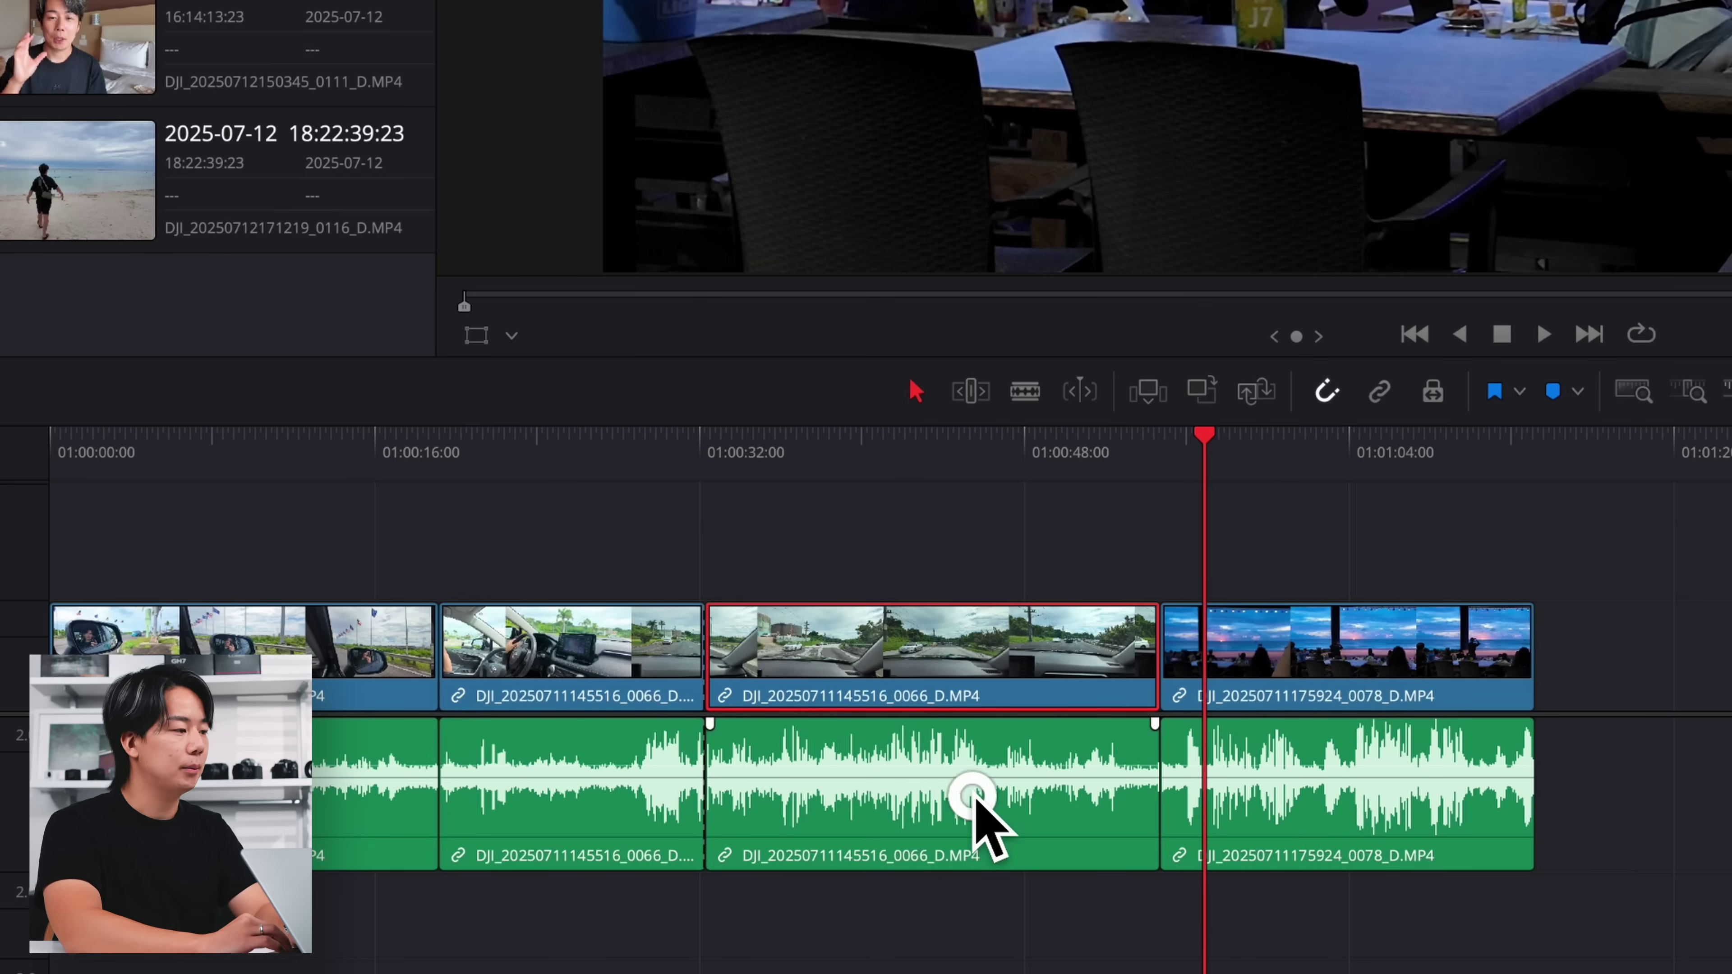
key("Delete")
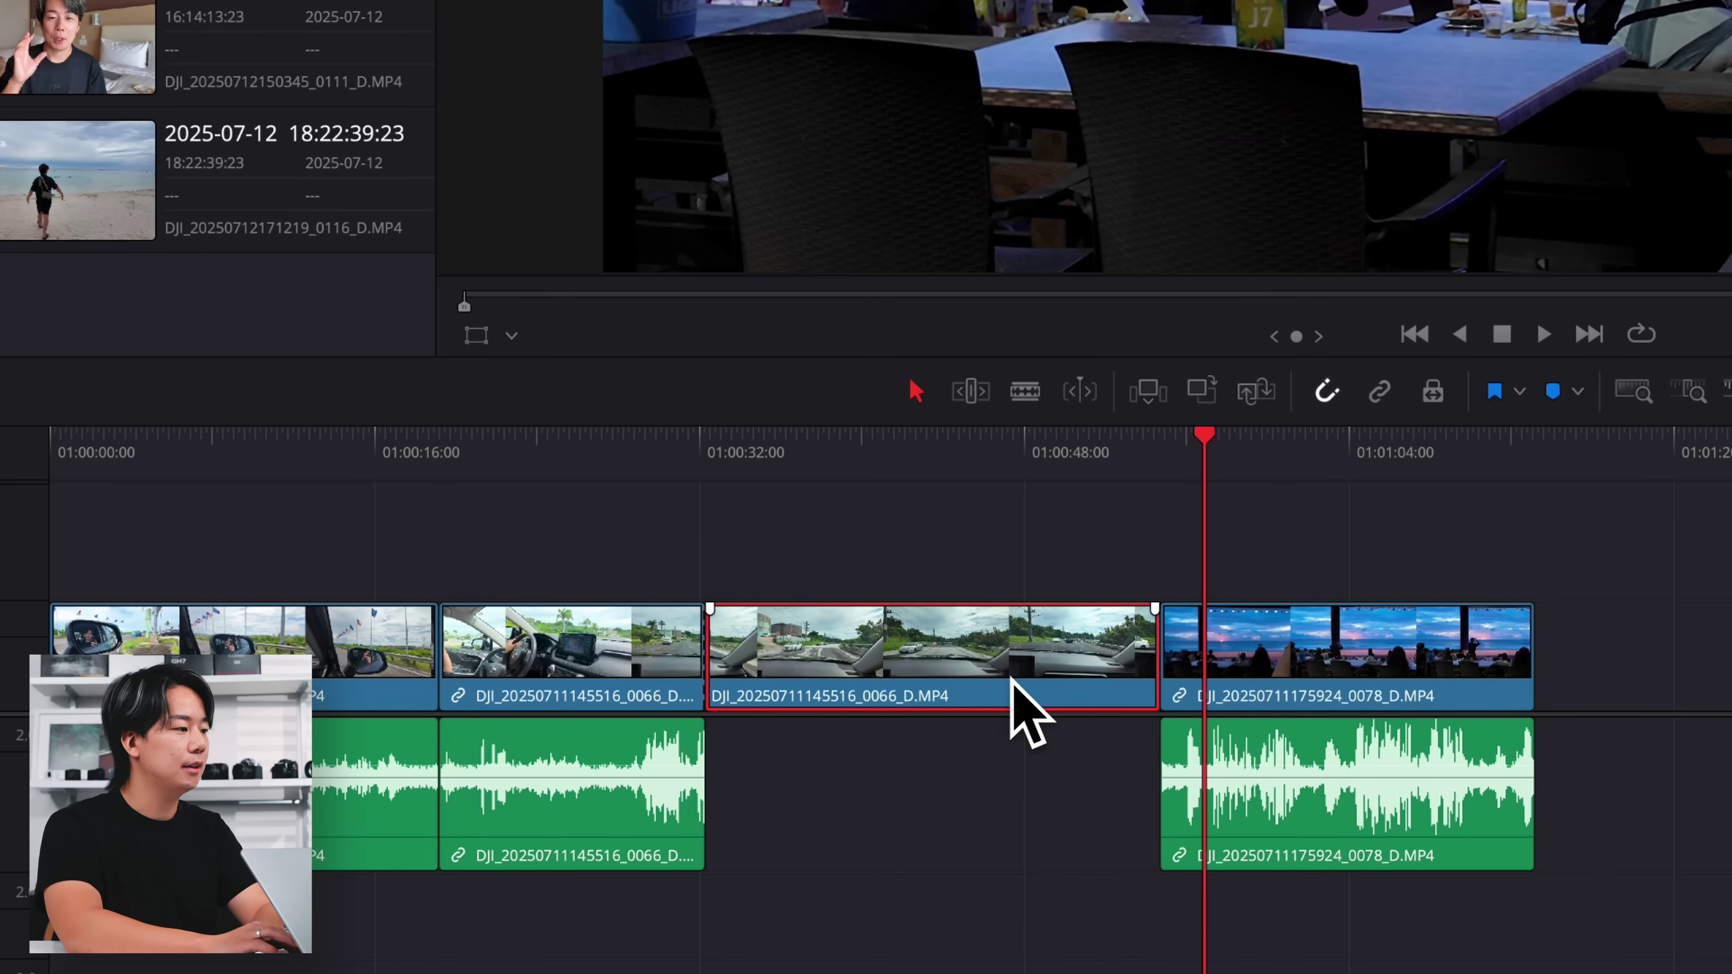
left_click_drag(1002, 610, 1152, 588)
left_click_drag(1317, 614, 1564, 612)
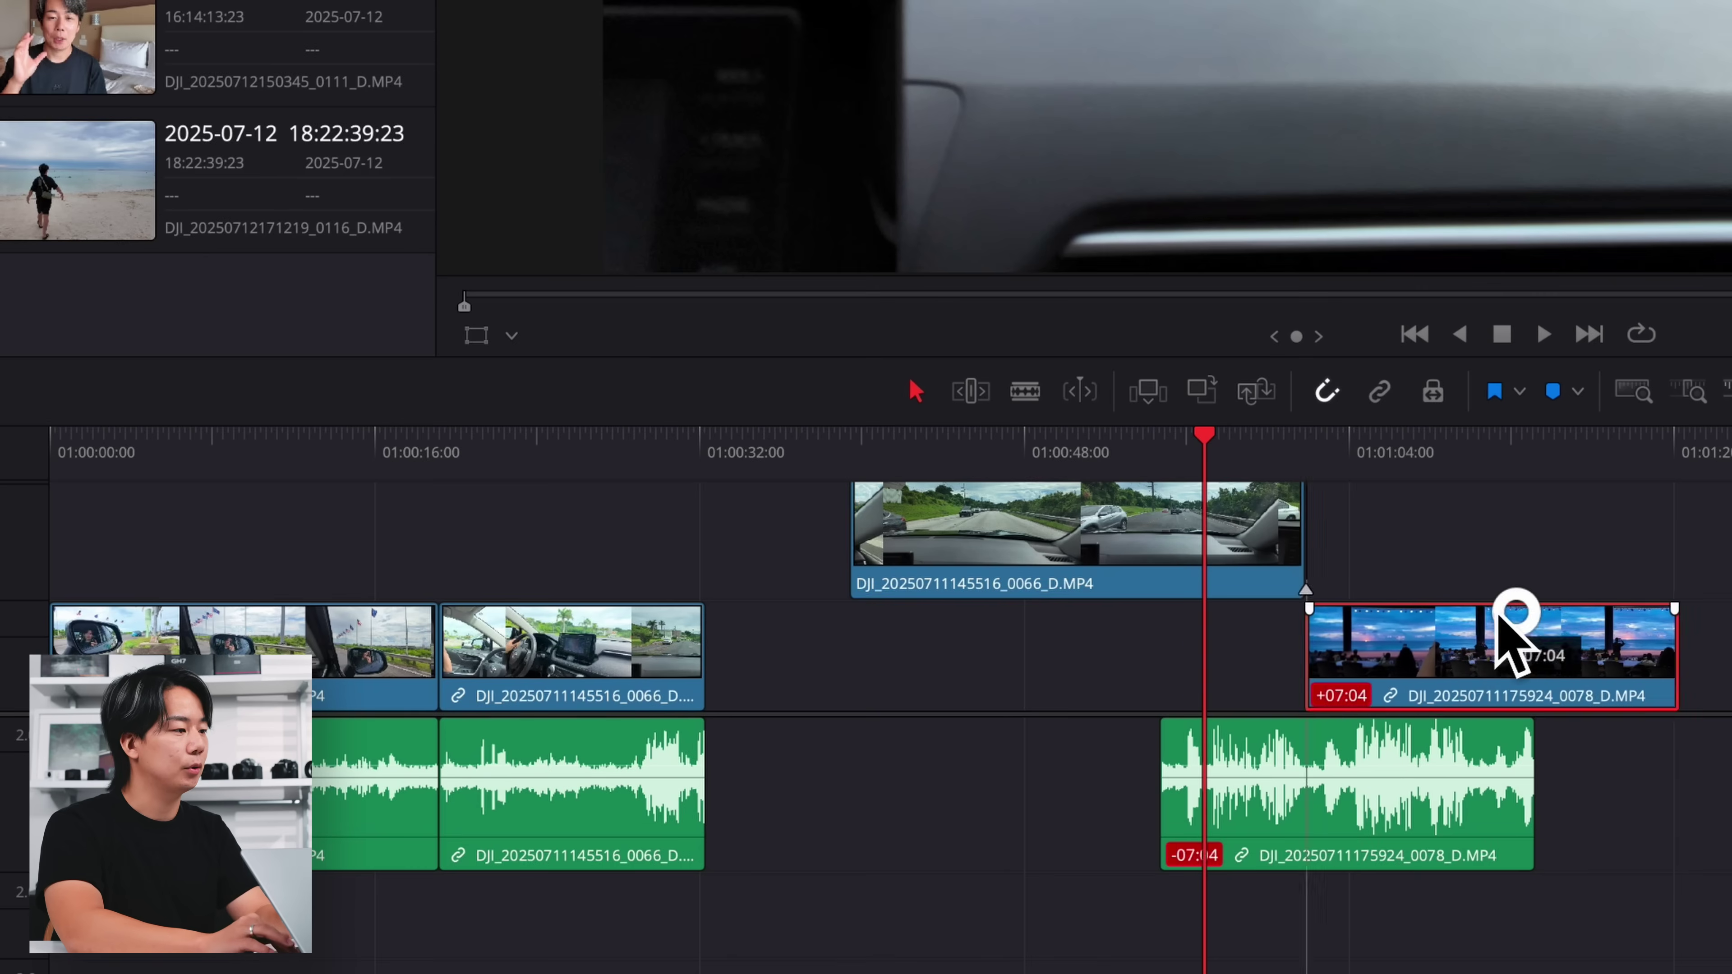
key("ctrl+z")
key("ctrl+z")
key("ctrl+z")
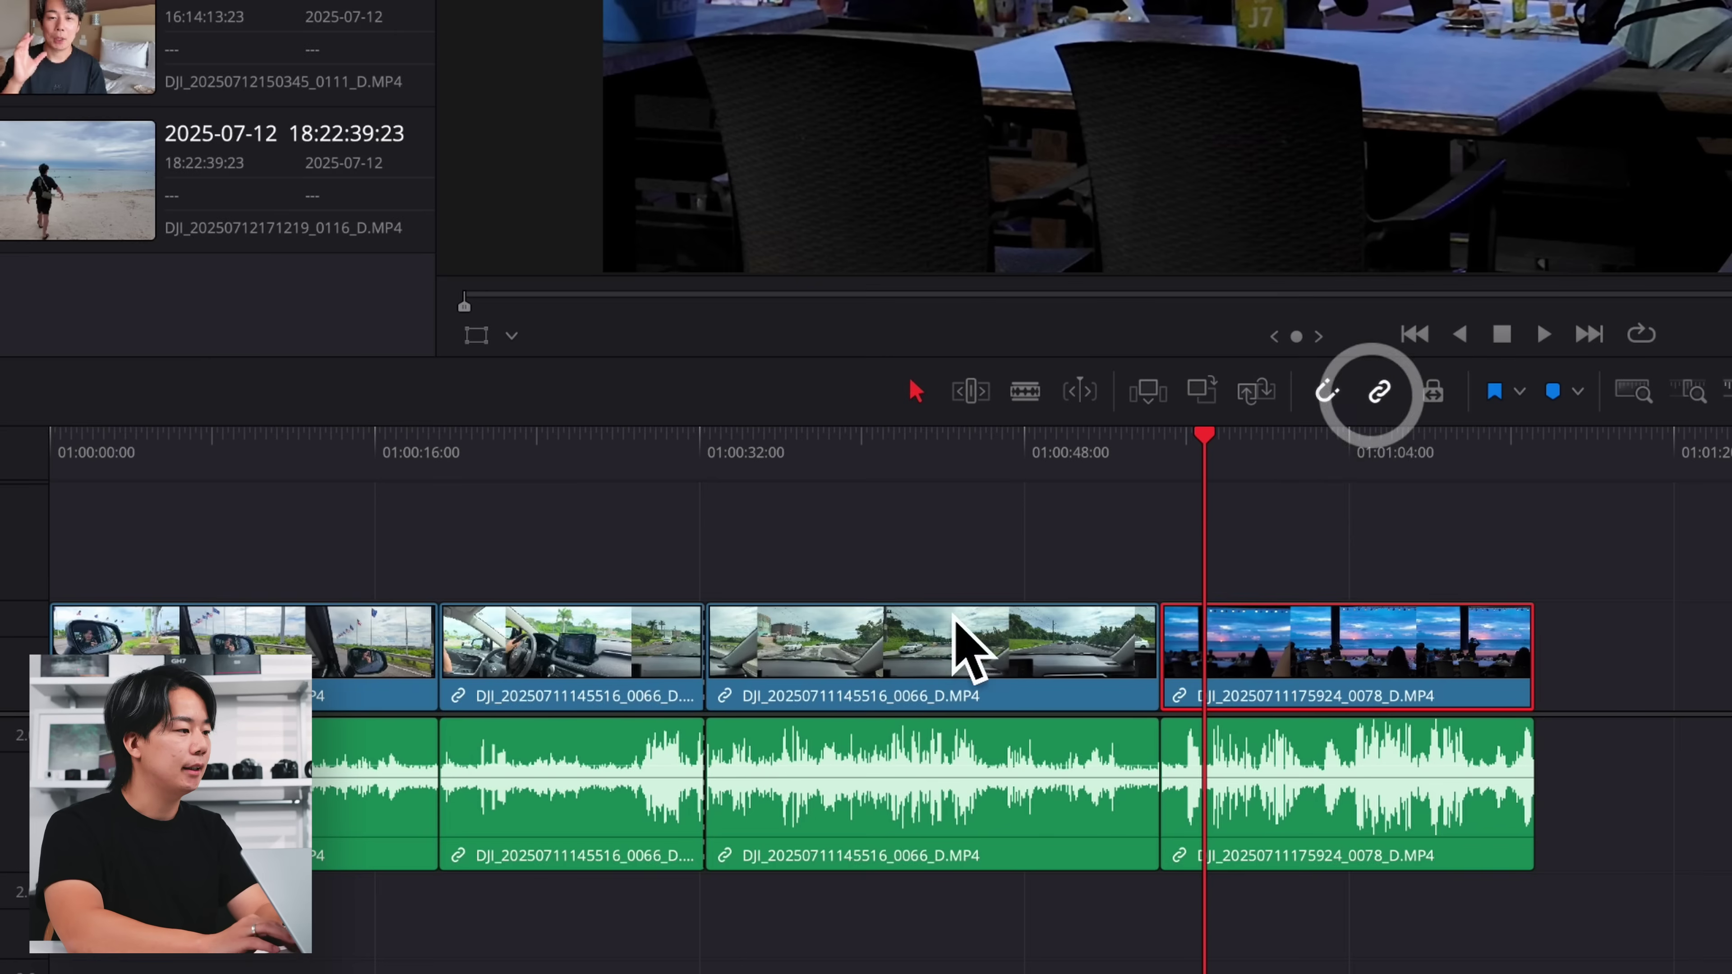
left_click(883, 621)
left_click_drag(811, 456, 870, 462)
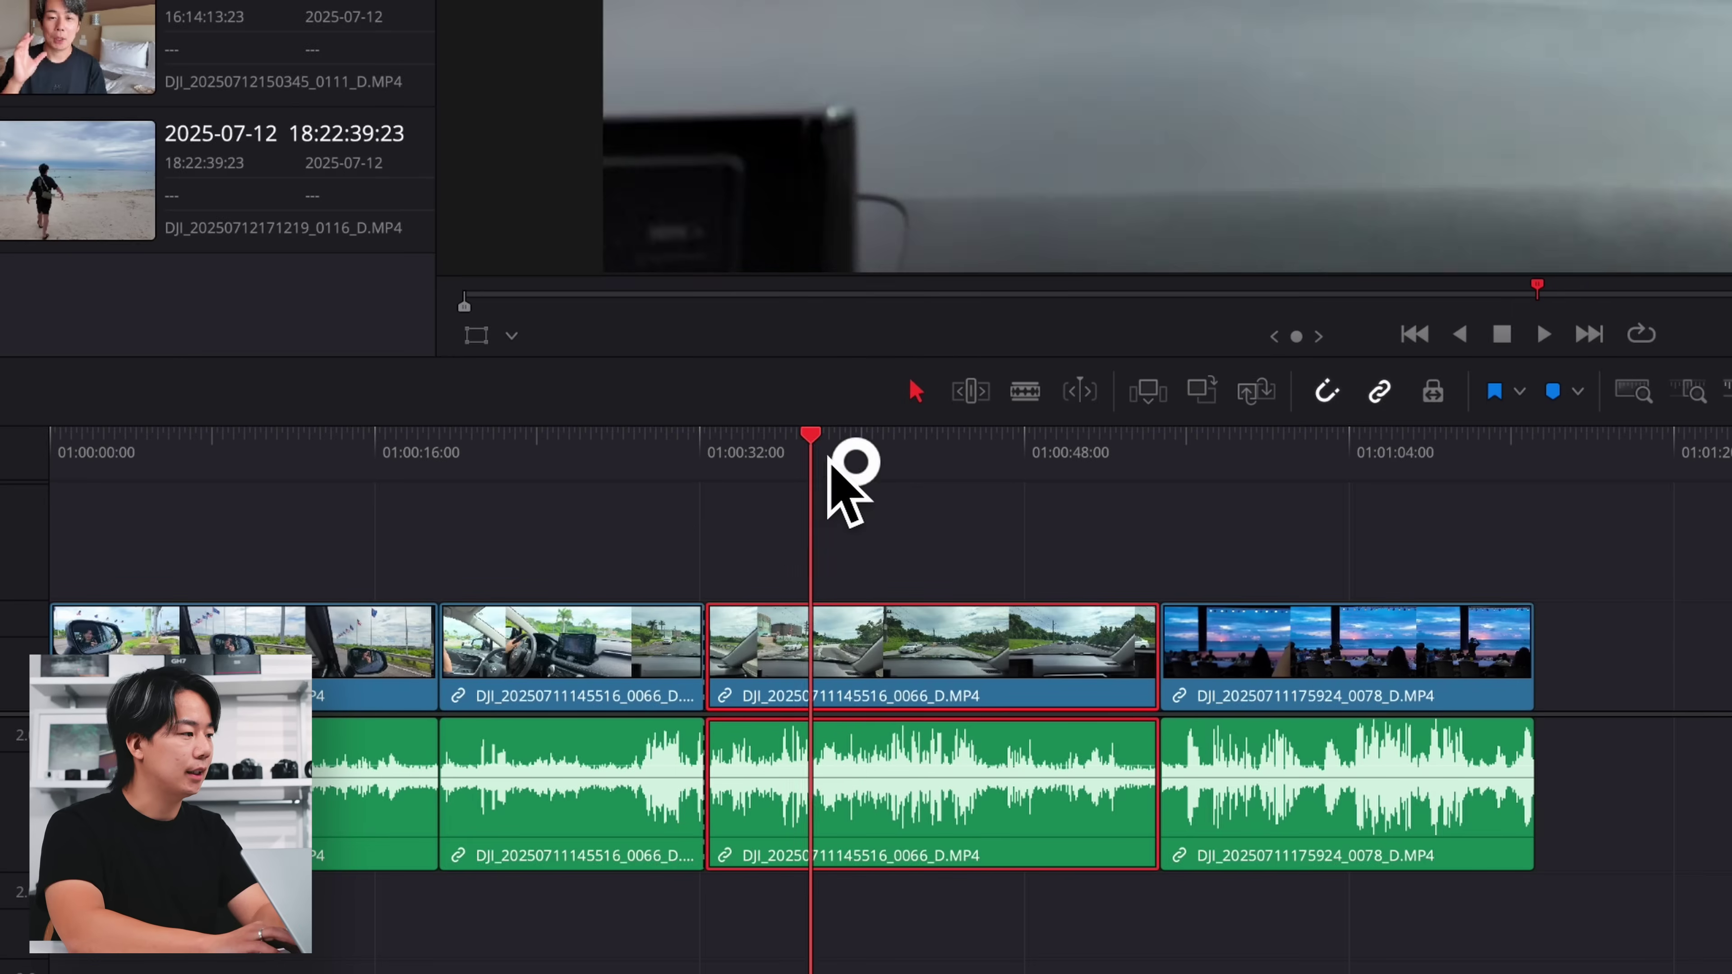
left_click(852, 634)
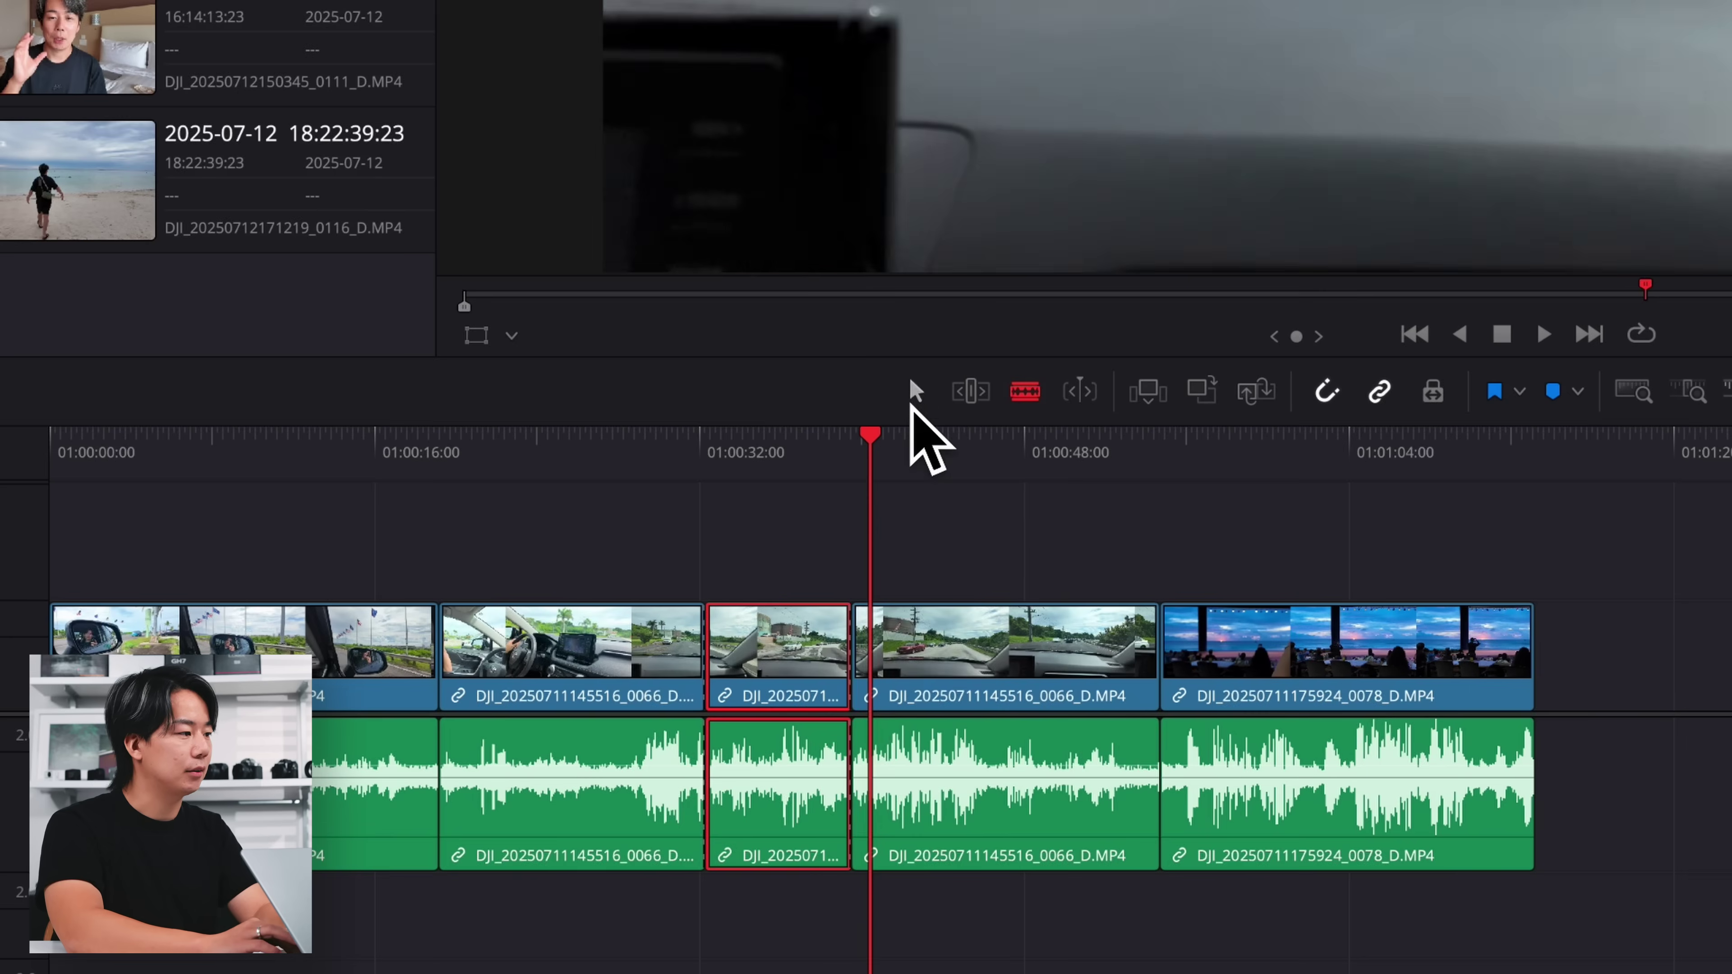
key("ctrl+z")
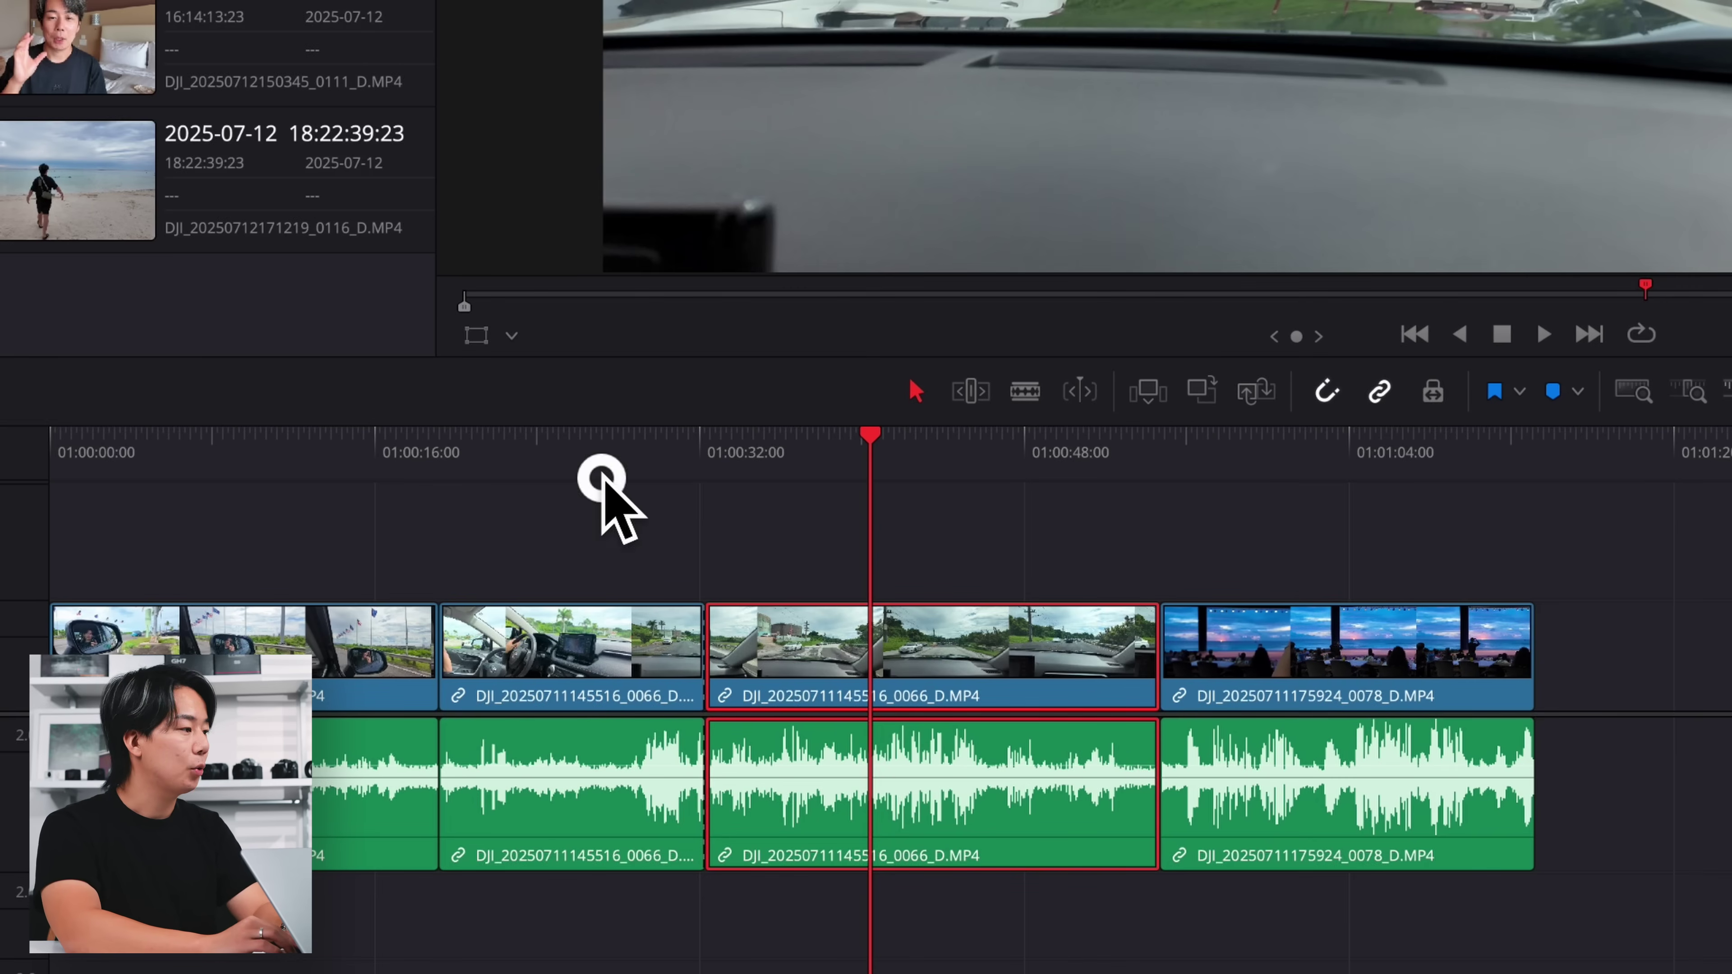
left_click(601, 477)
scroll(1585, 607, "up", 5)
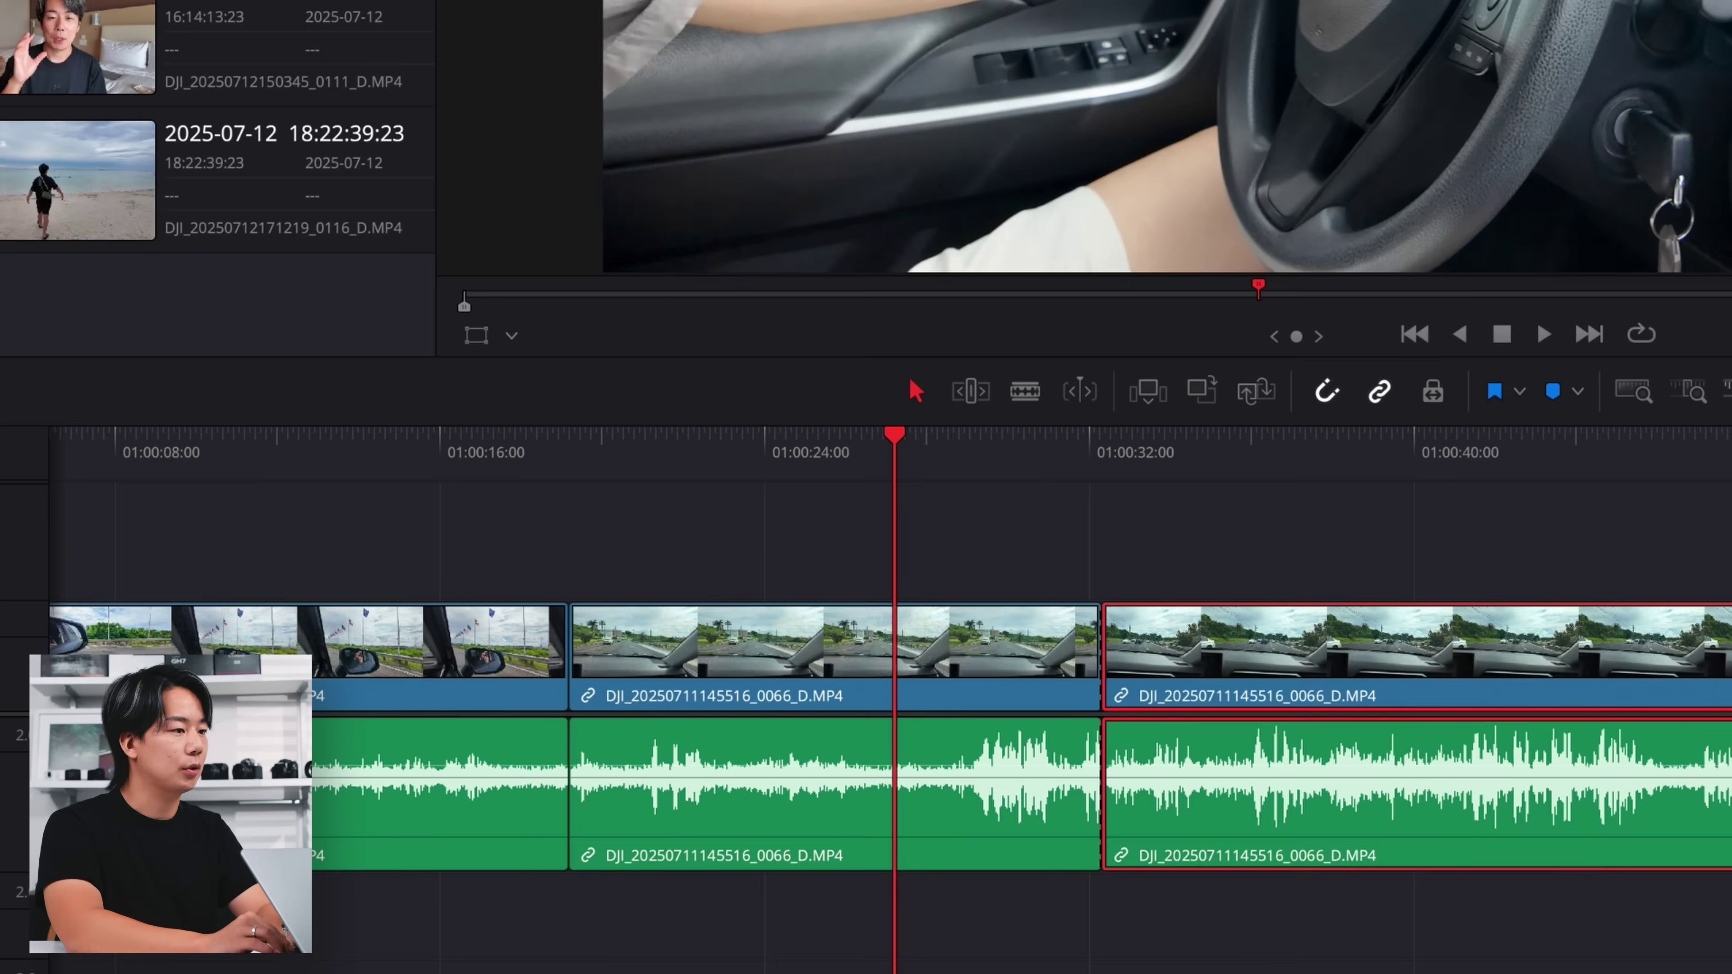
scroll(1553, 600, "up", 3)
left_click(823, 453)
key("space")
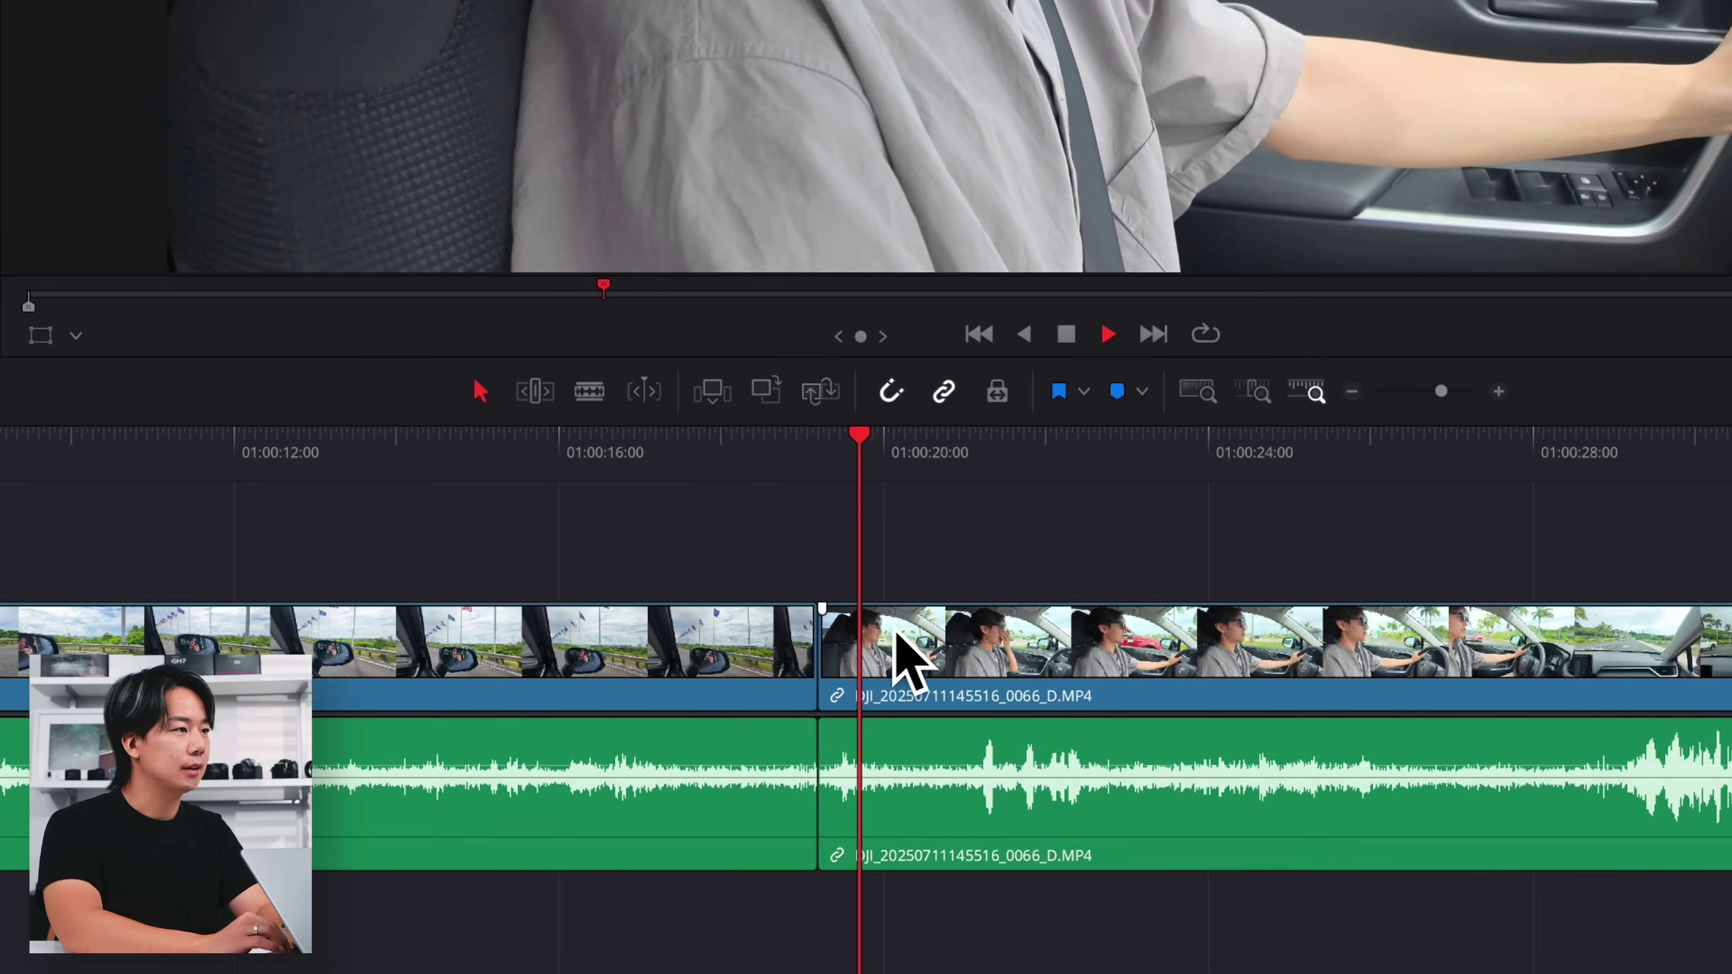
Trim the head and tail of the 0066 driving clip and slide it left to close the gap.
key("space")
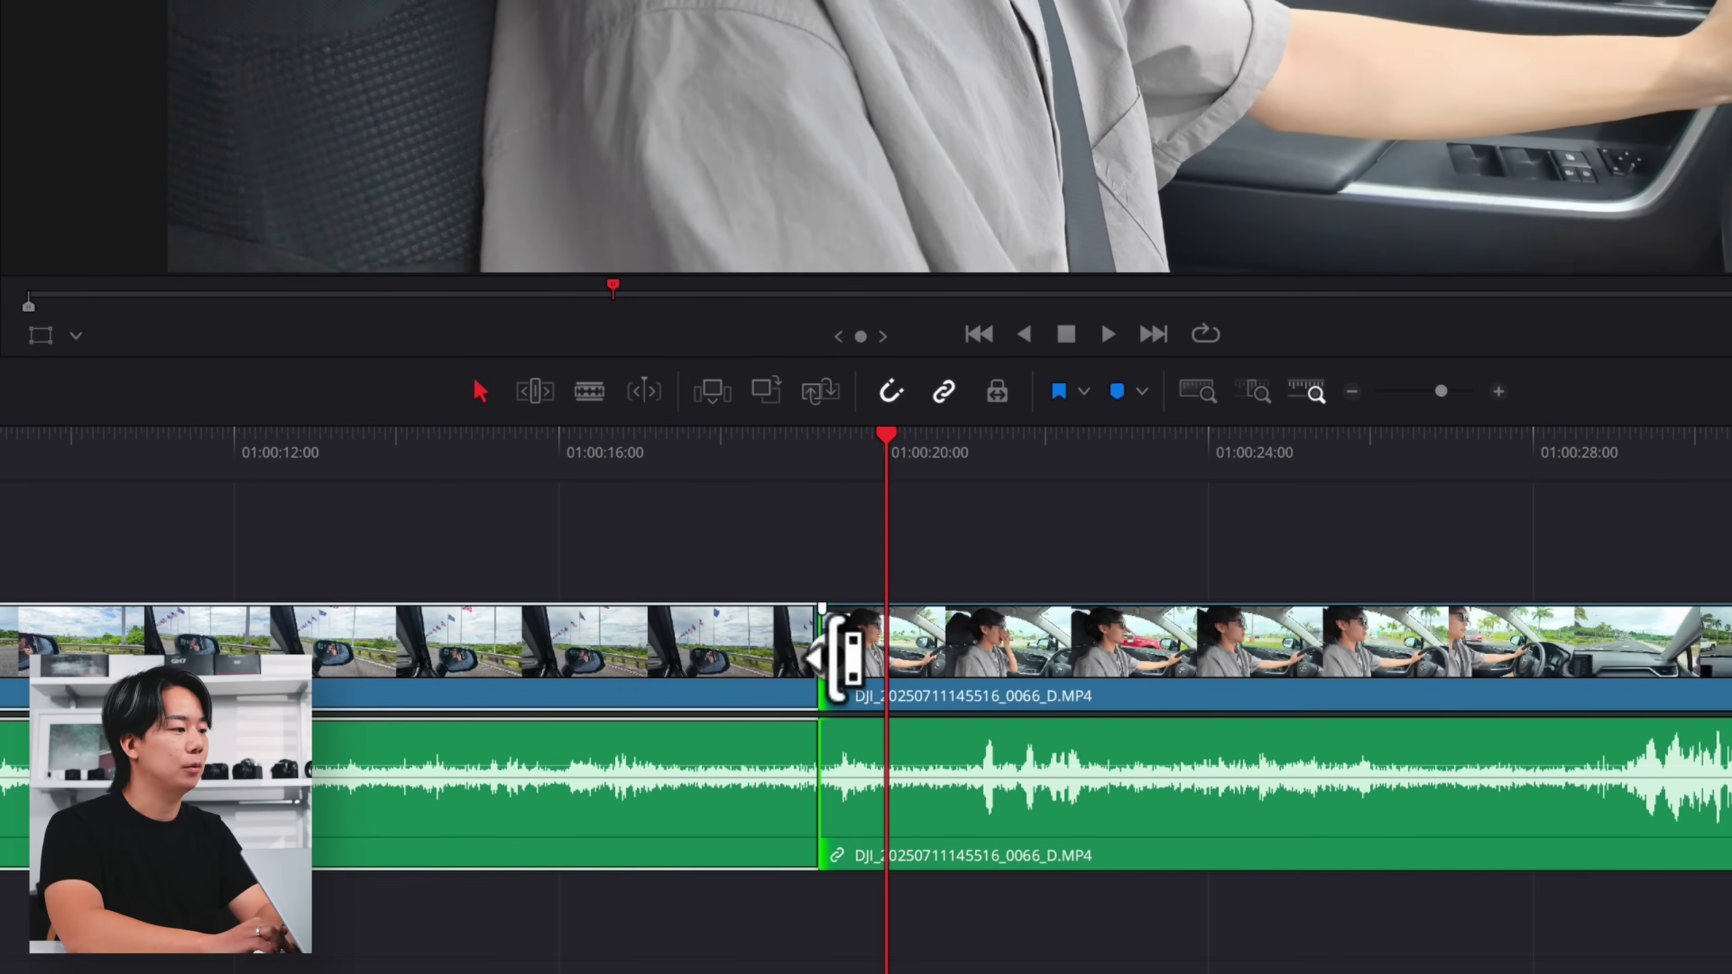
left_click(833, 656)
left_click_drag(841, 641, 1165, 645)
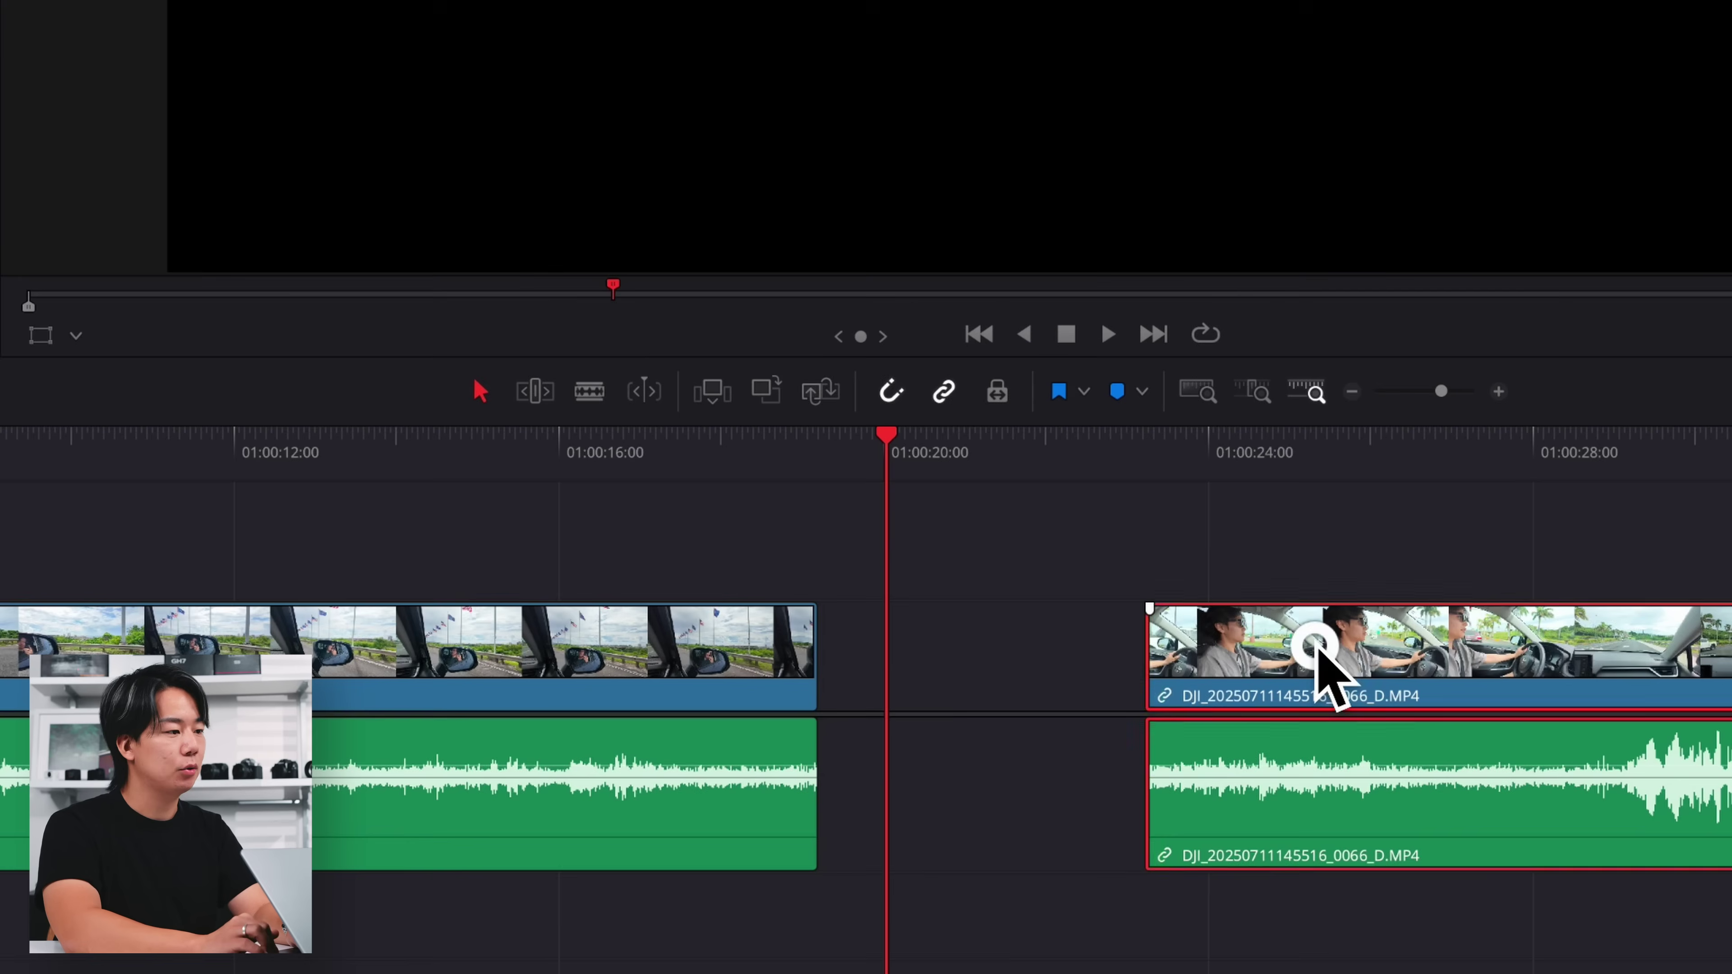
left_click_drag(1314, 646, 994, 645)
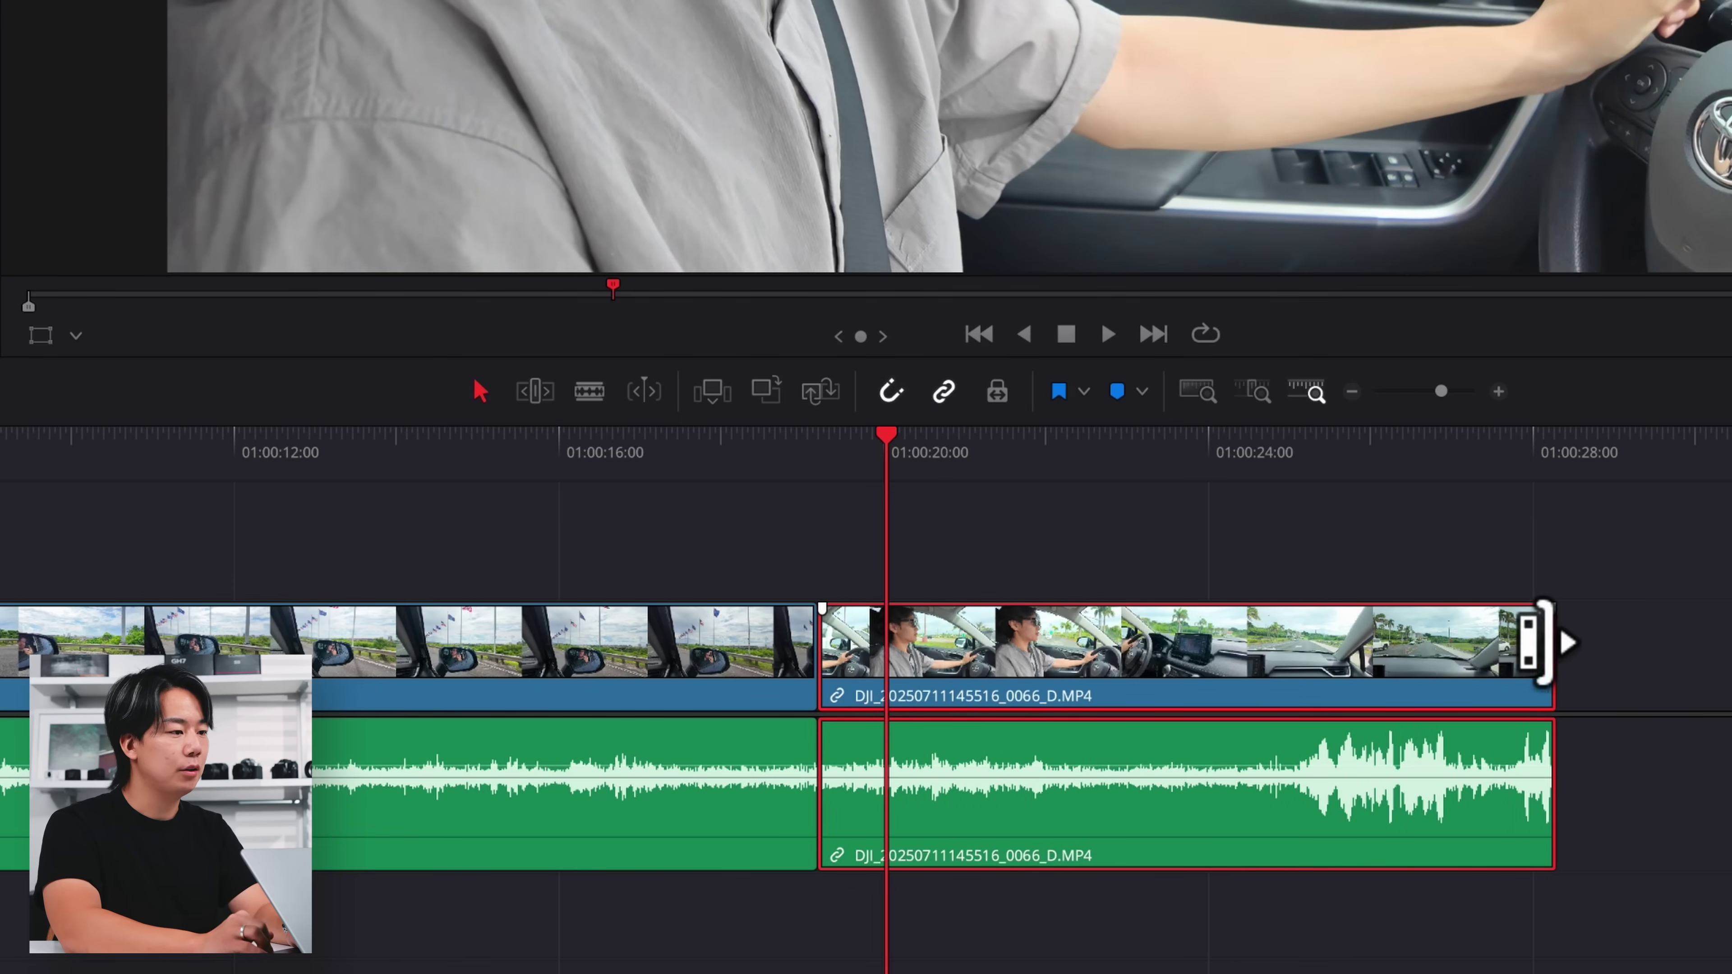
left_click_drag(1542, 641, 1045, 679)
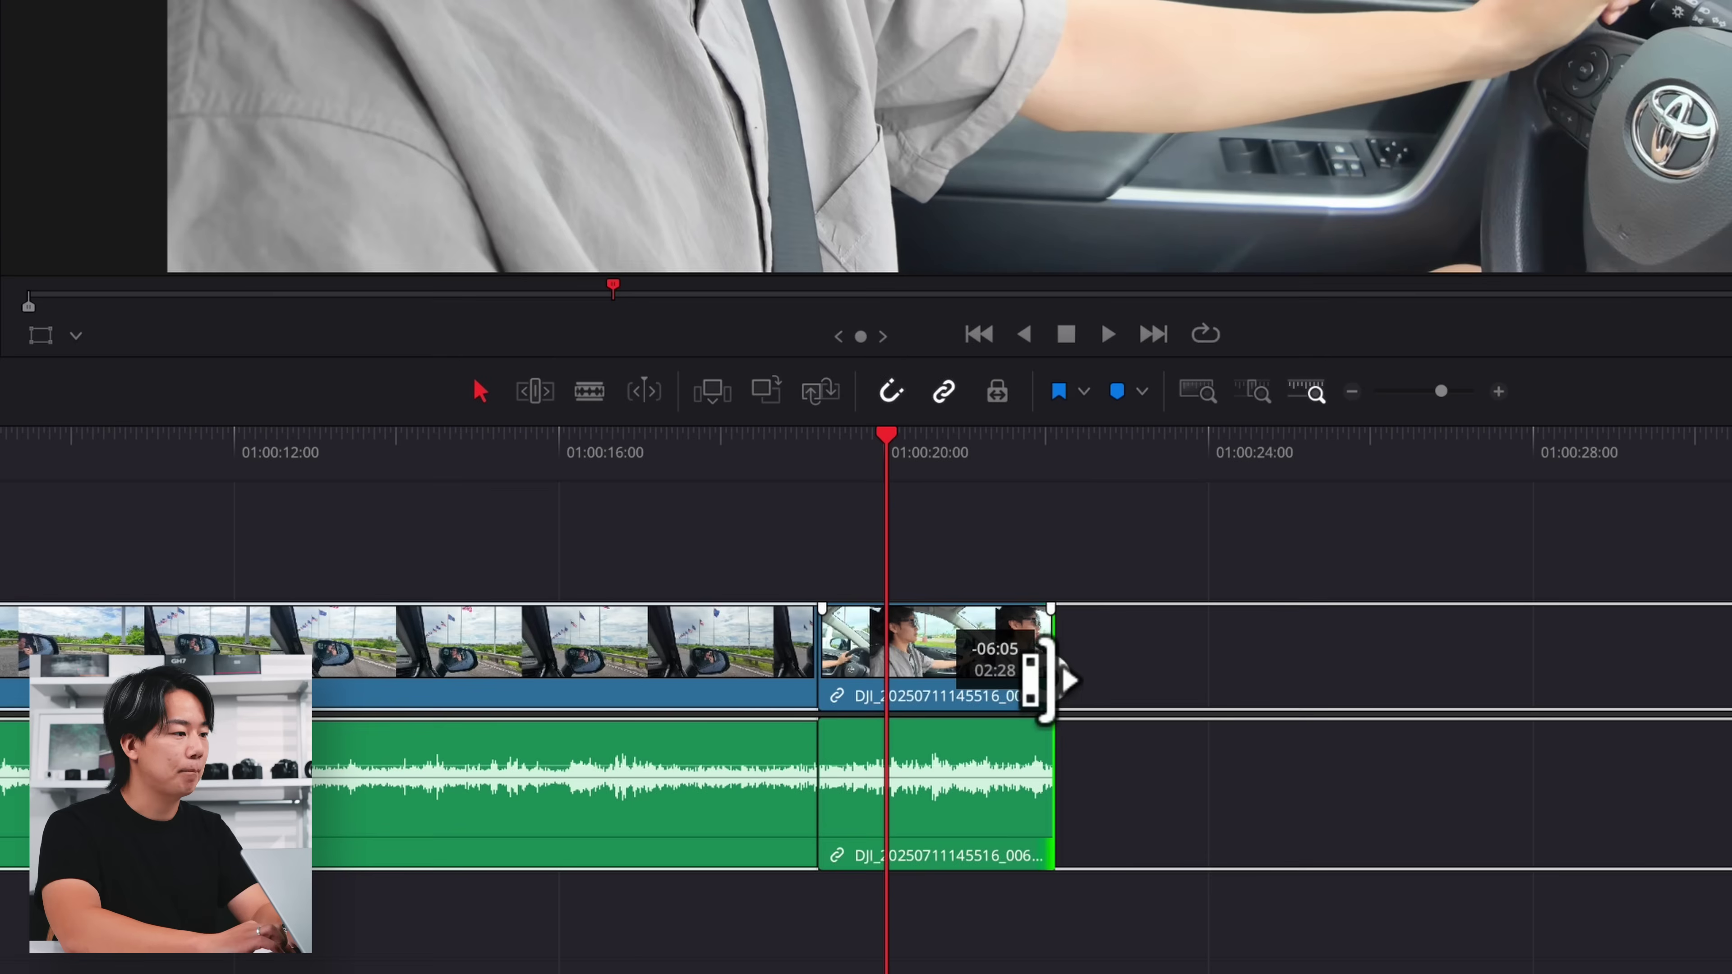
Roll the cut between the two driving shots about four seconds earlier and extend the next clip's head.
left_click(815, 519)
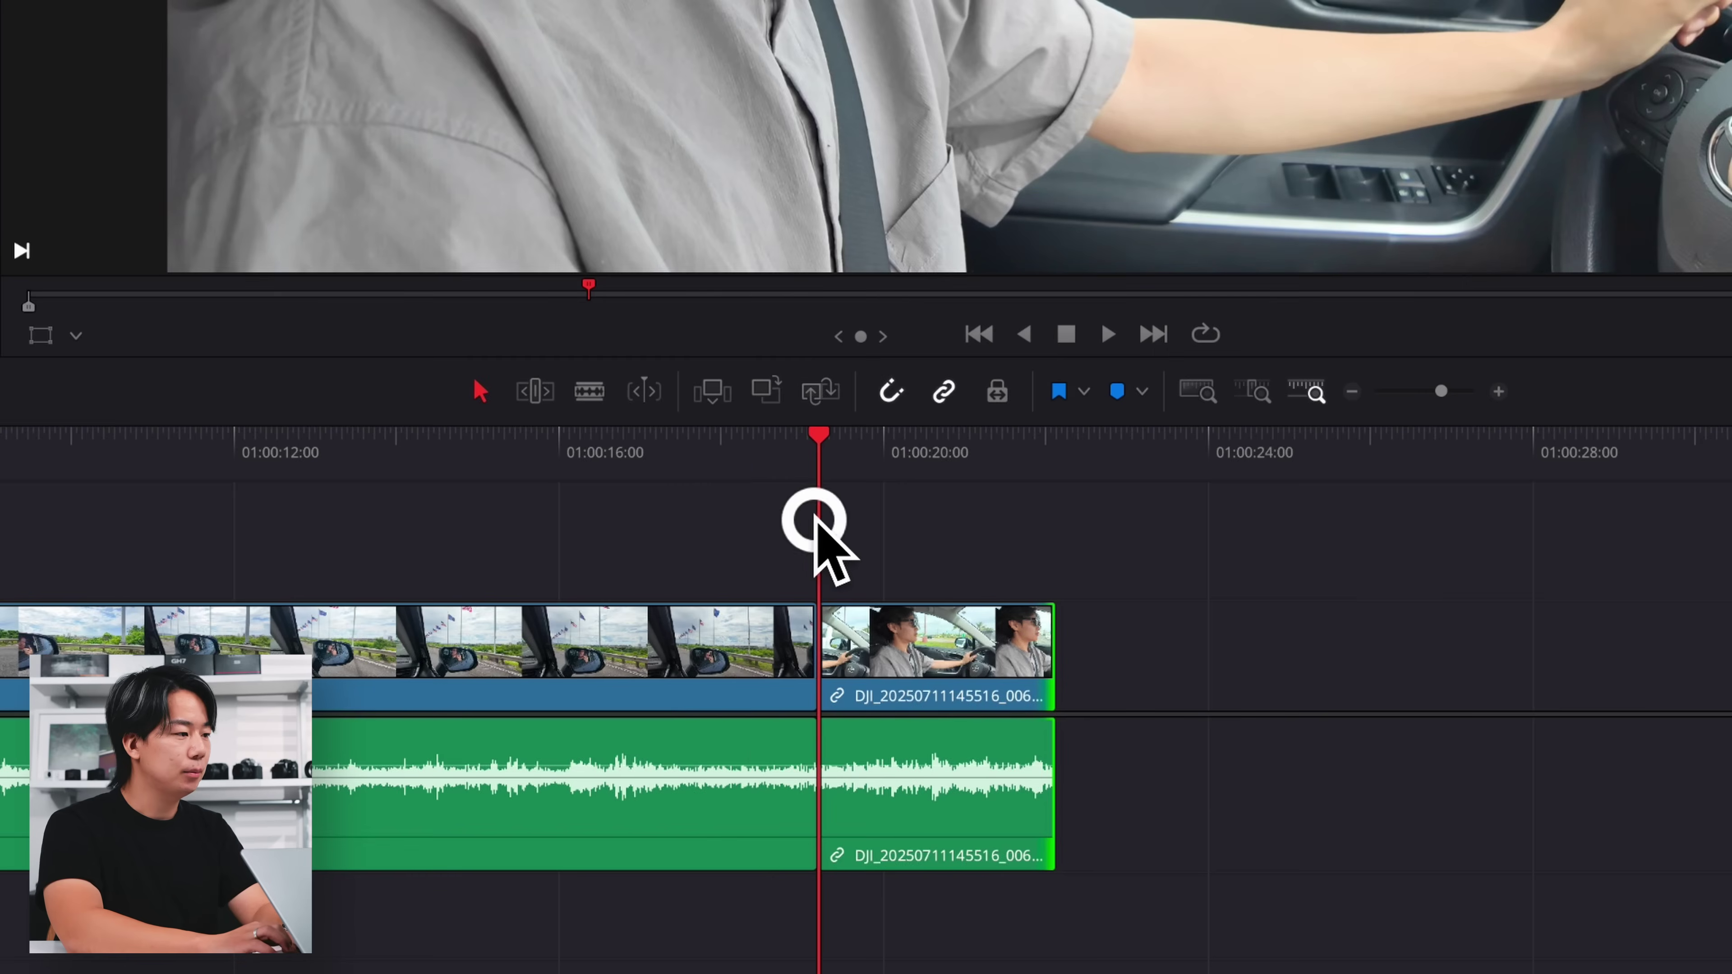
left_click_drag(815, 648, 511, 665)
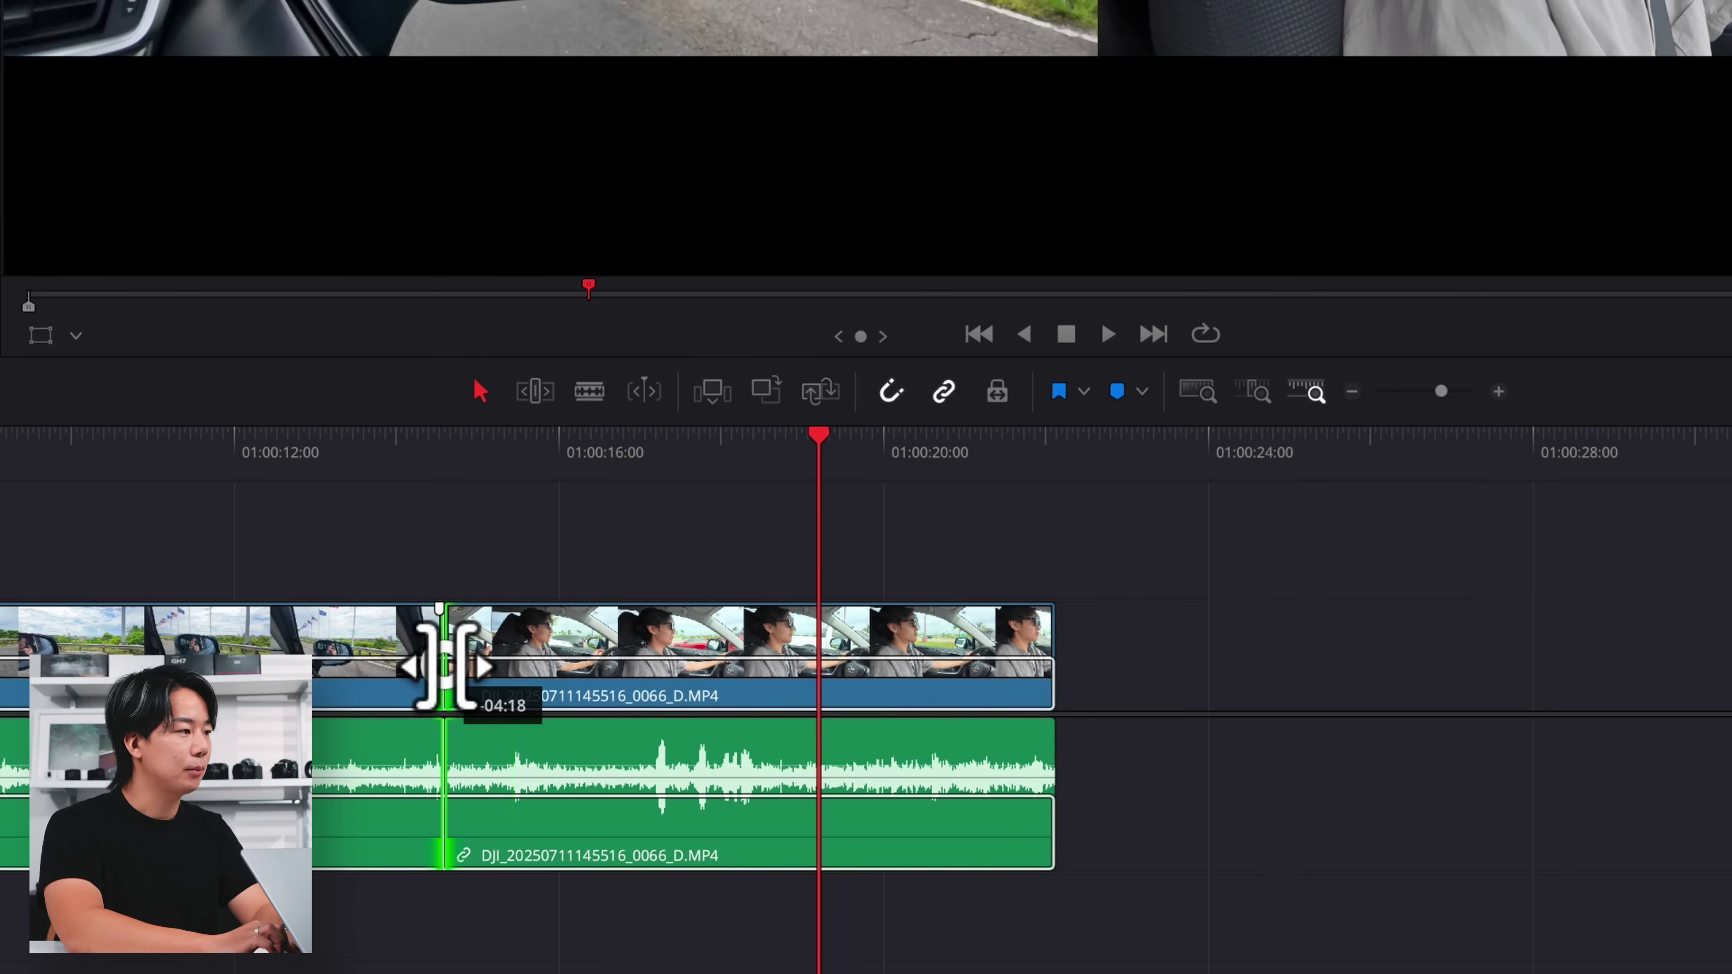
mouse_move(511, 665)
left_mouse_down()
mouse_move(657, 665)
mouse_move(463, 665)
left_mouse_up()
left_click_drag(512, 471, 610, 475)
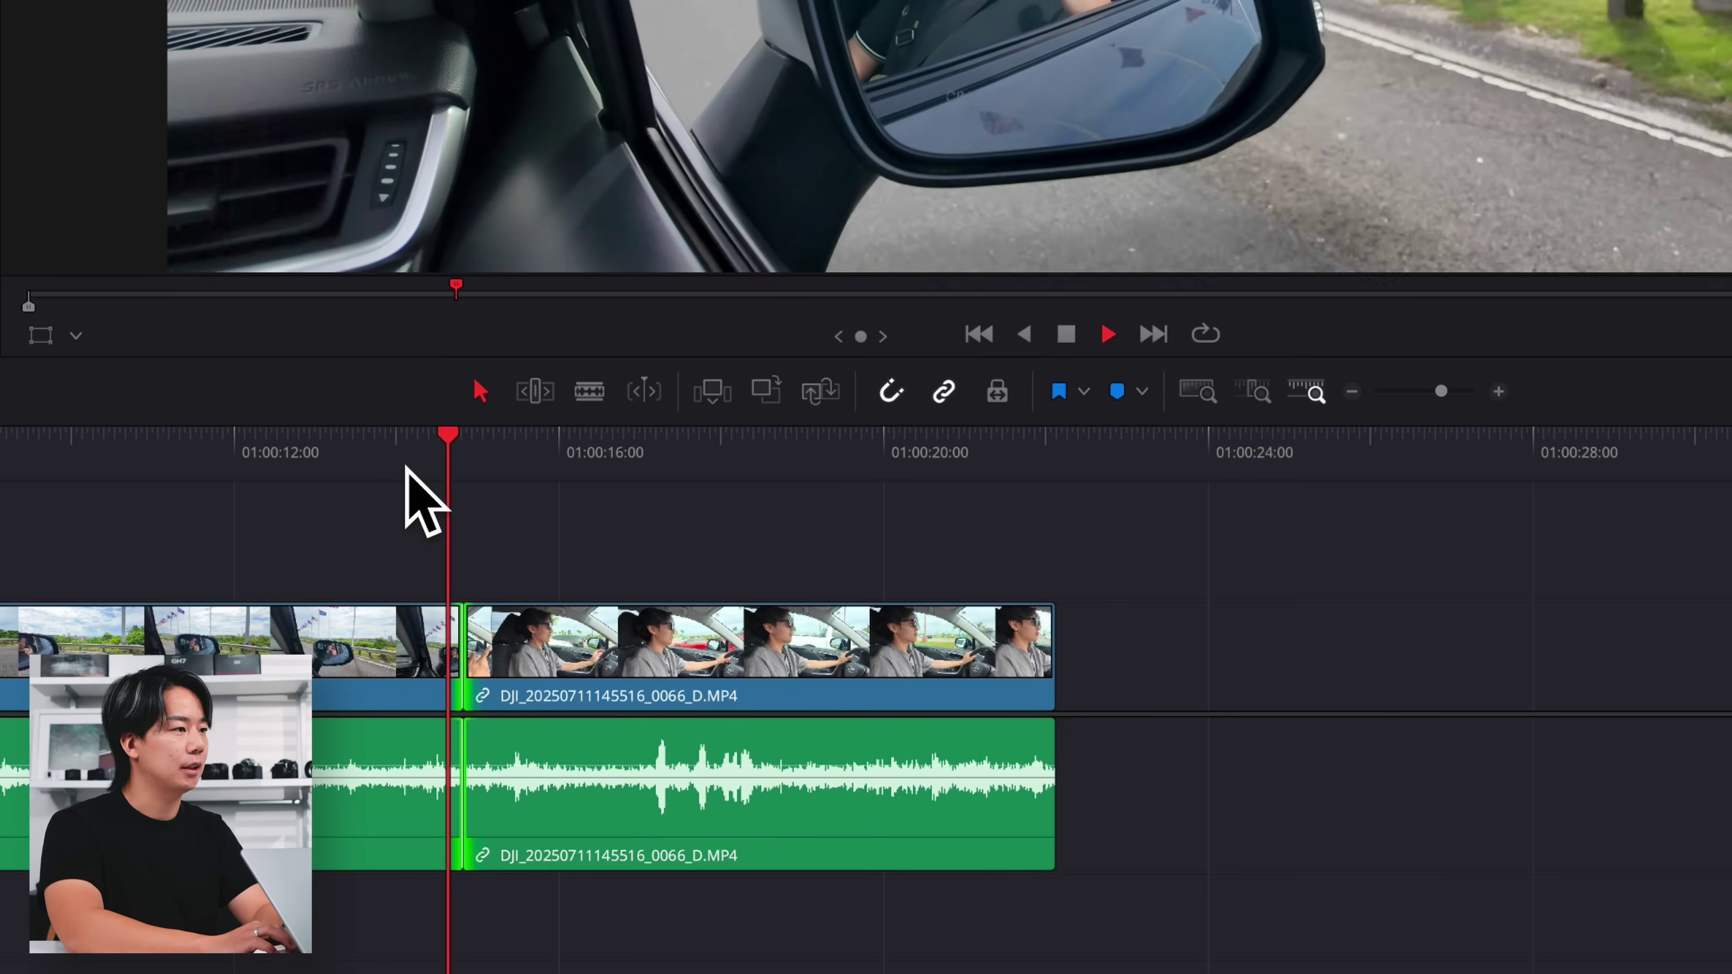
left_click(240, 471)
left_click_drag(470, 659, 451, 665)
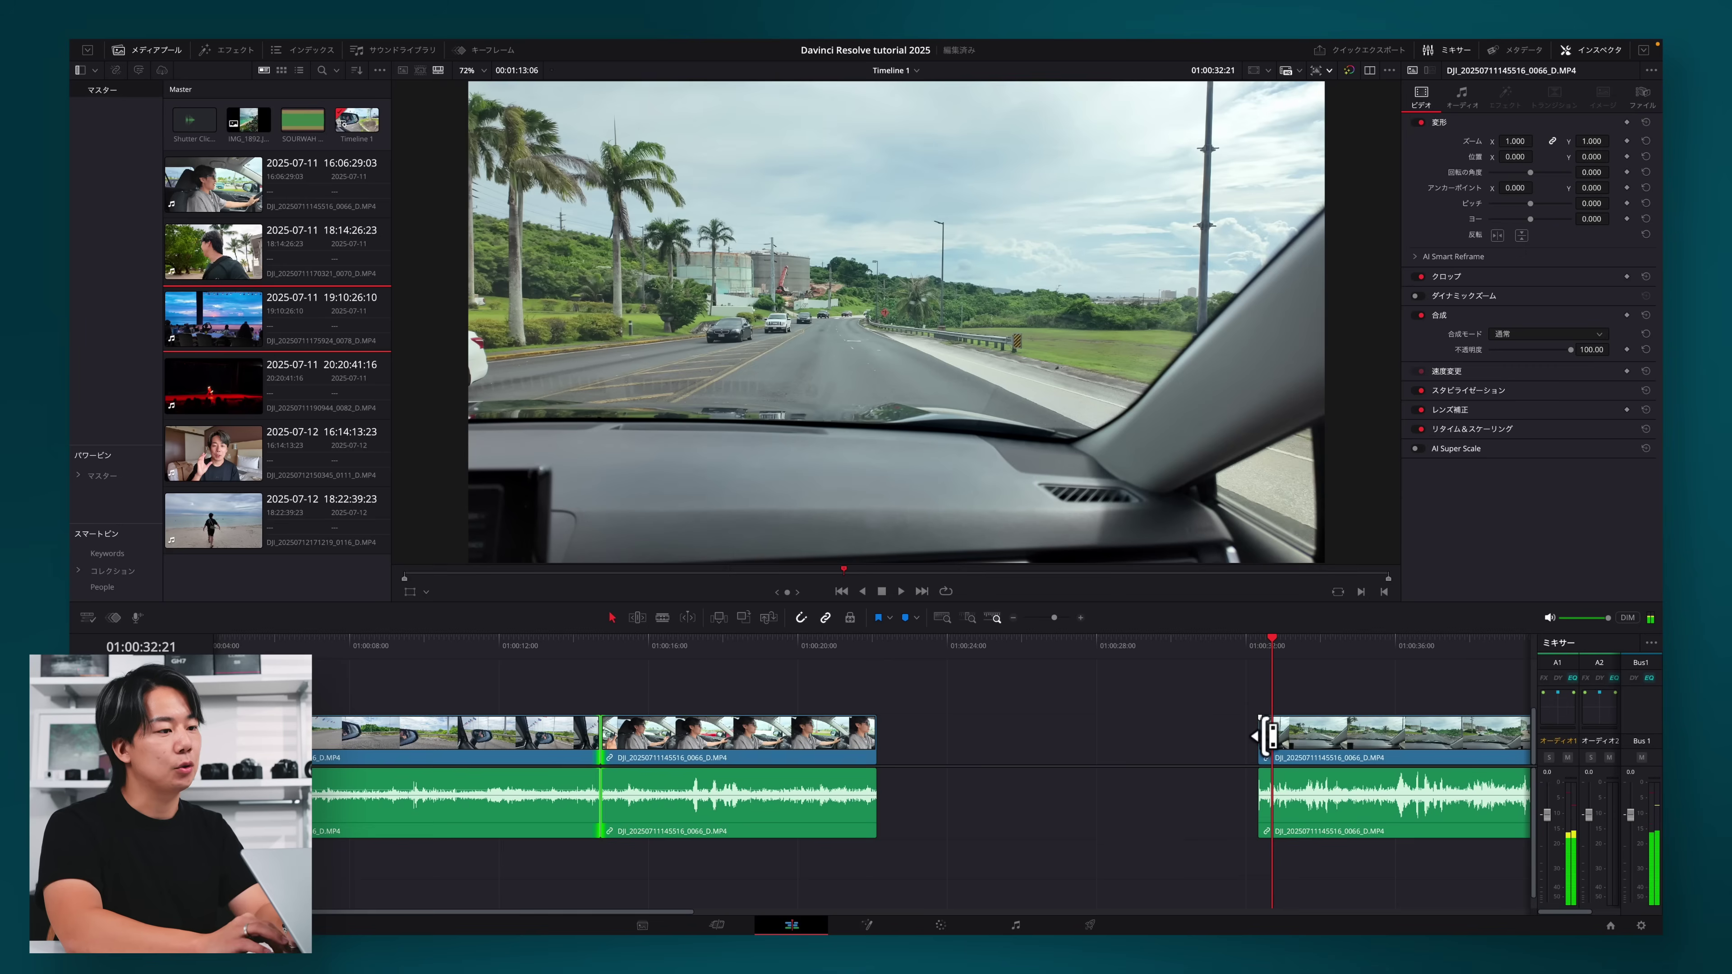
left_click_drag(1269, 736, 948, 775)
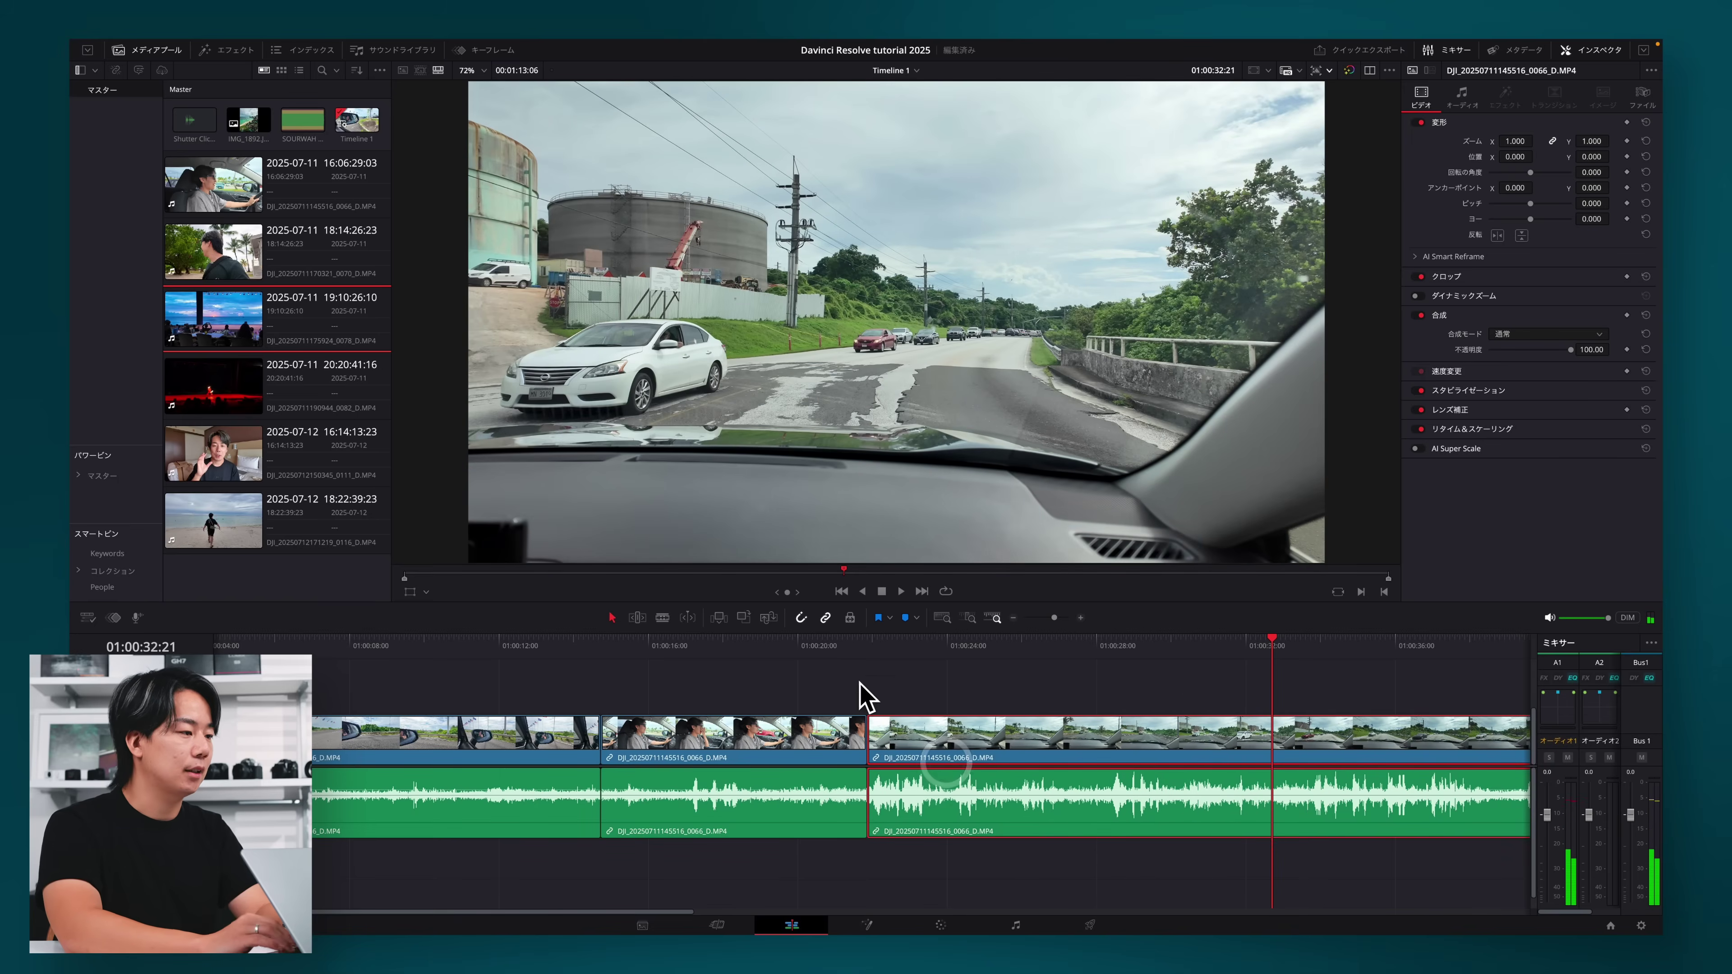
Play back the new edit between the driving clips to review it.
left_click(839, 648)
key("space")
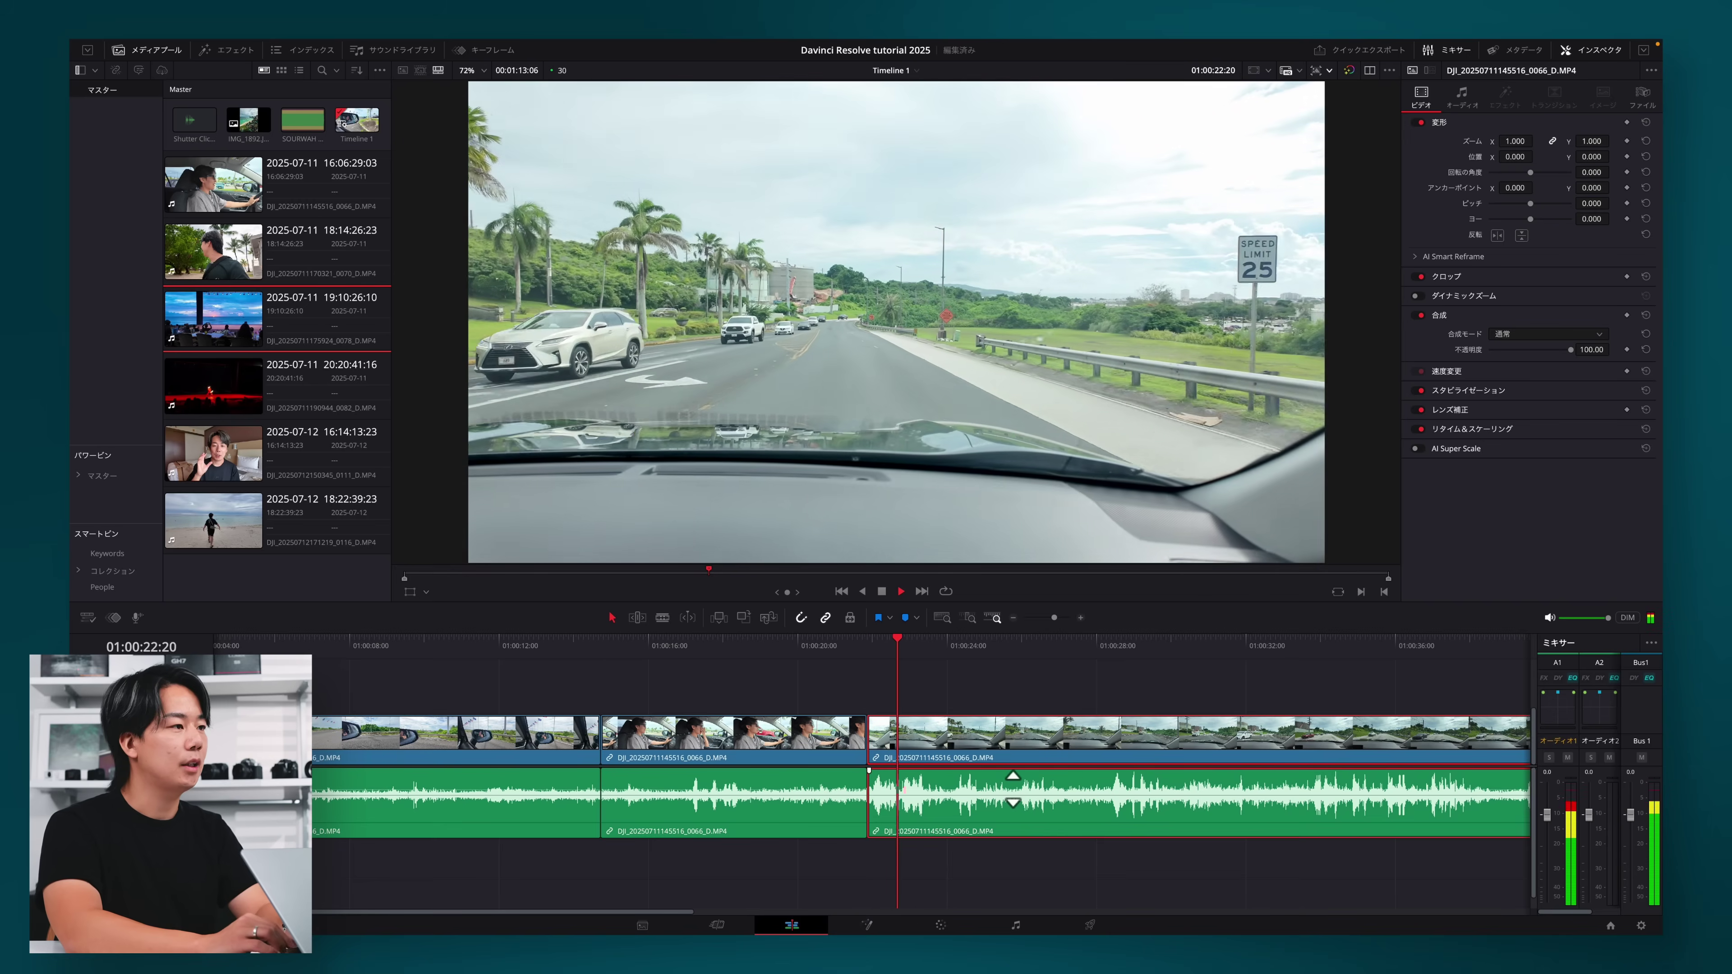
key("space")
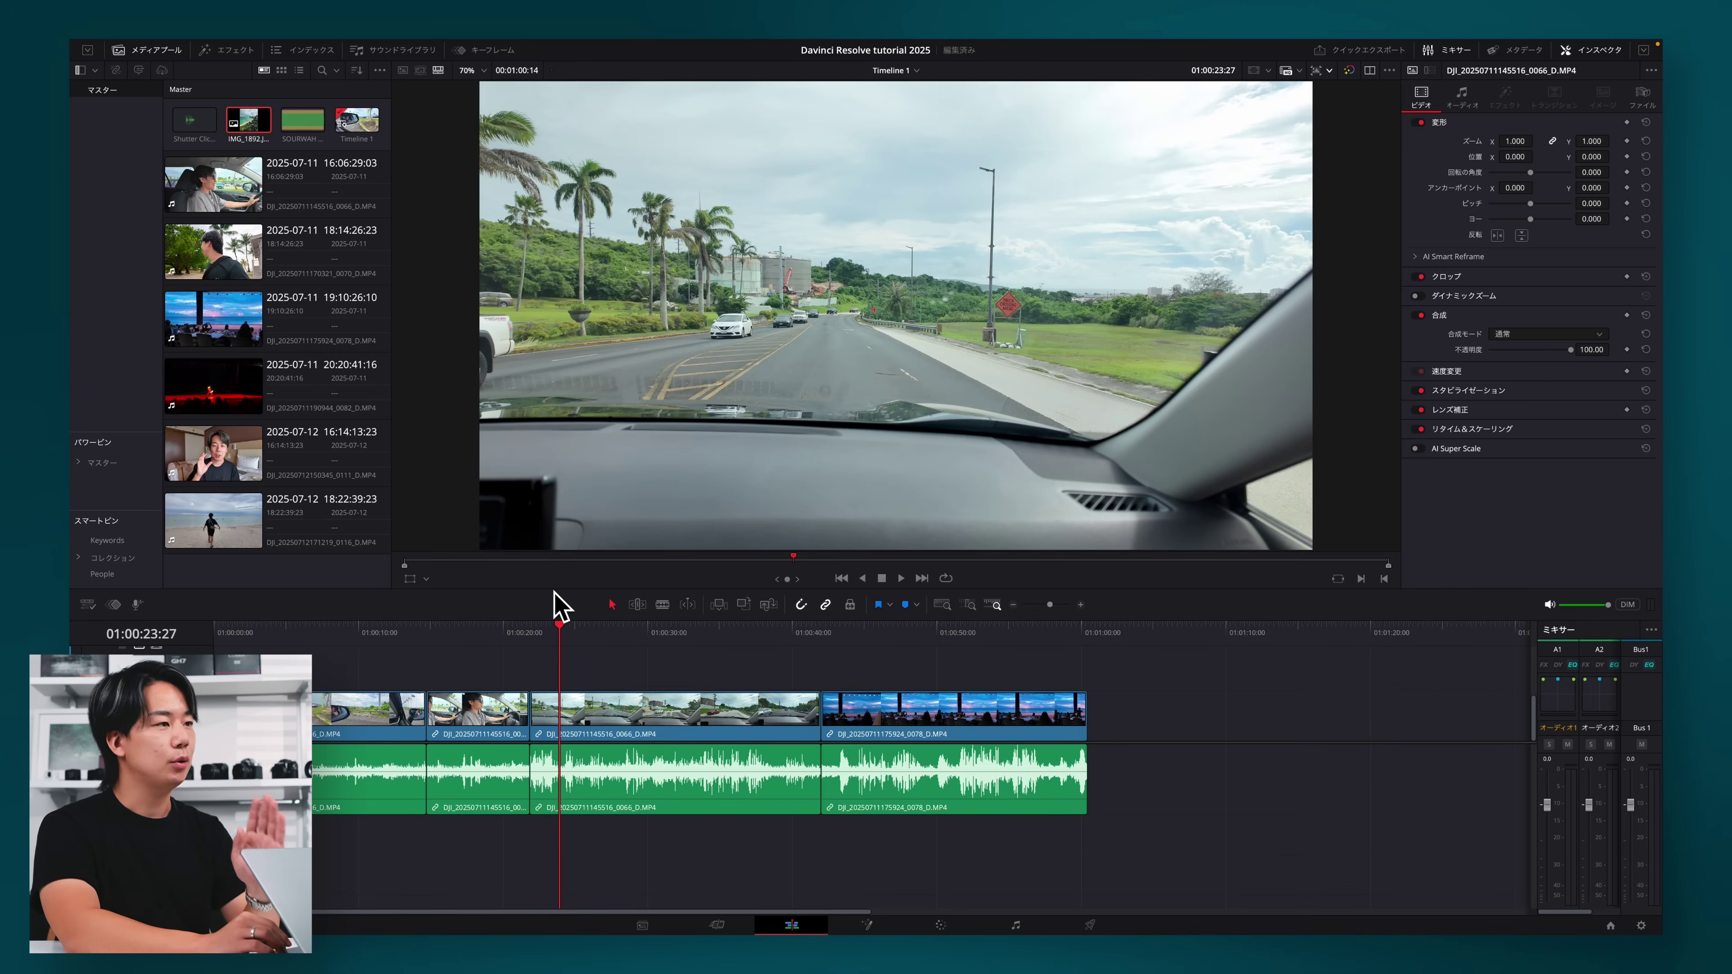
Place IMG_1892.JPG on Video 2 above the driving footage, enlarging the track heights.
left_click(242, 122)
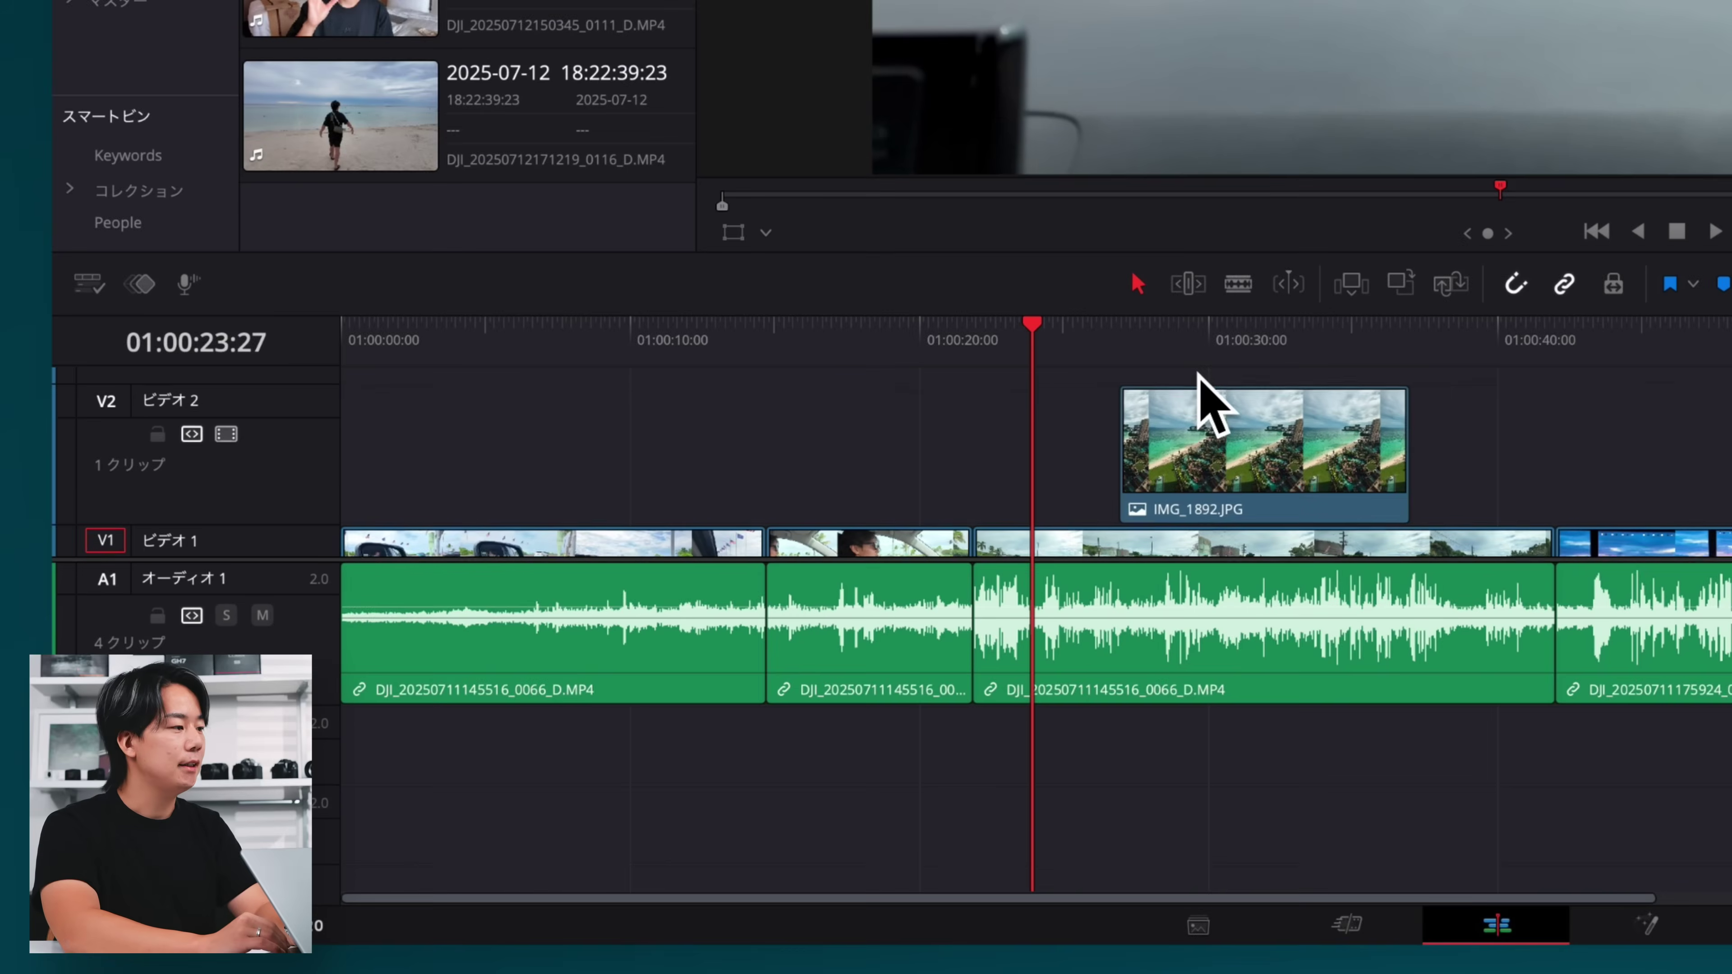
left_click_drag(606, 620, 639, 650)
left_click(1084, 347)
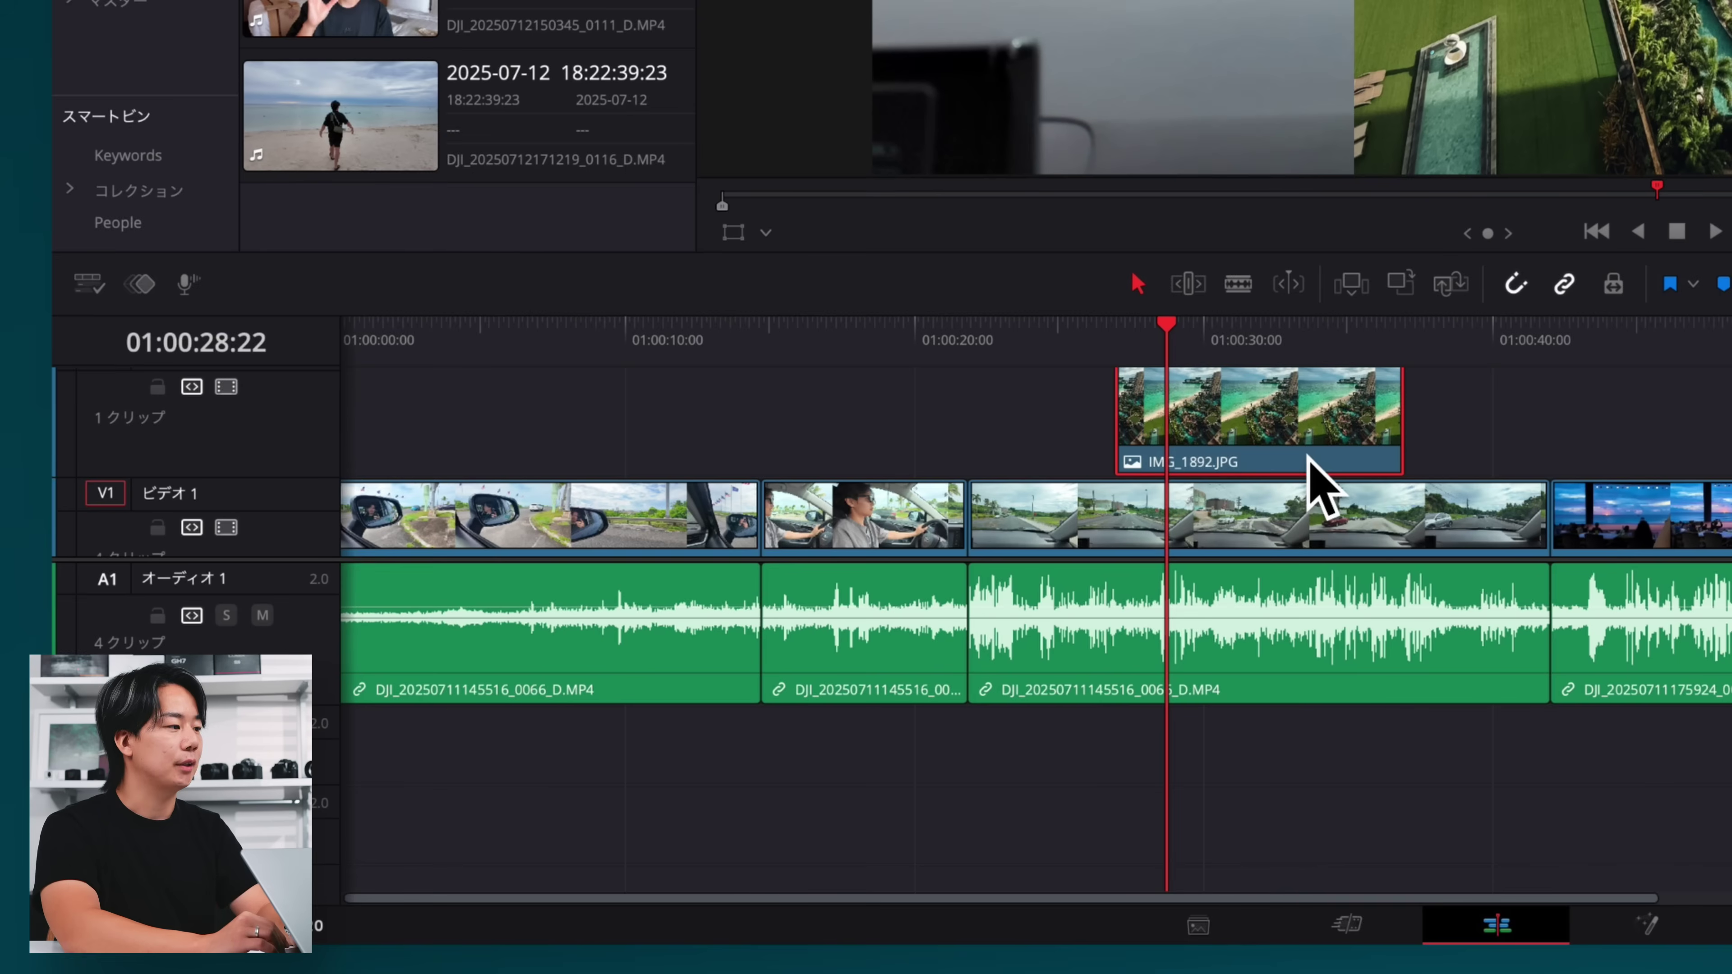
scroll(1319, 486, "down", 1)
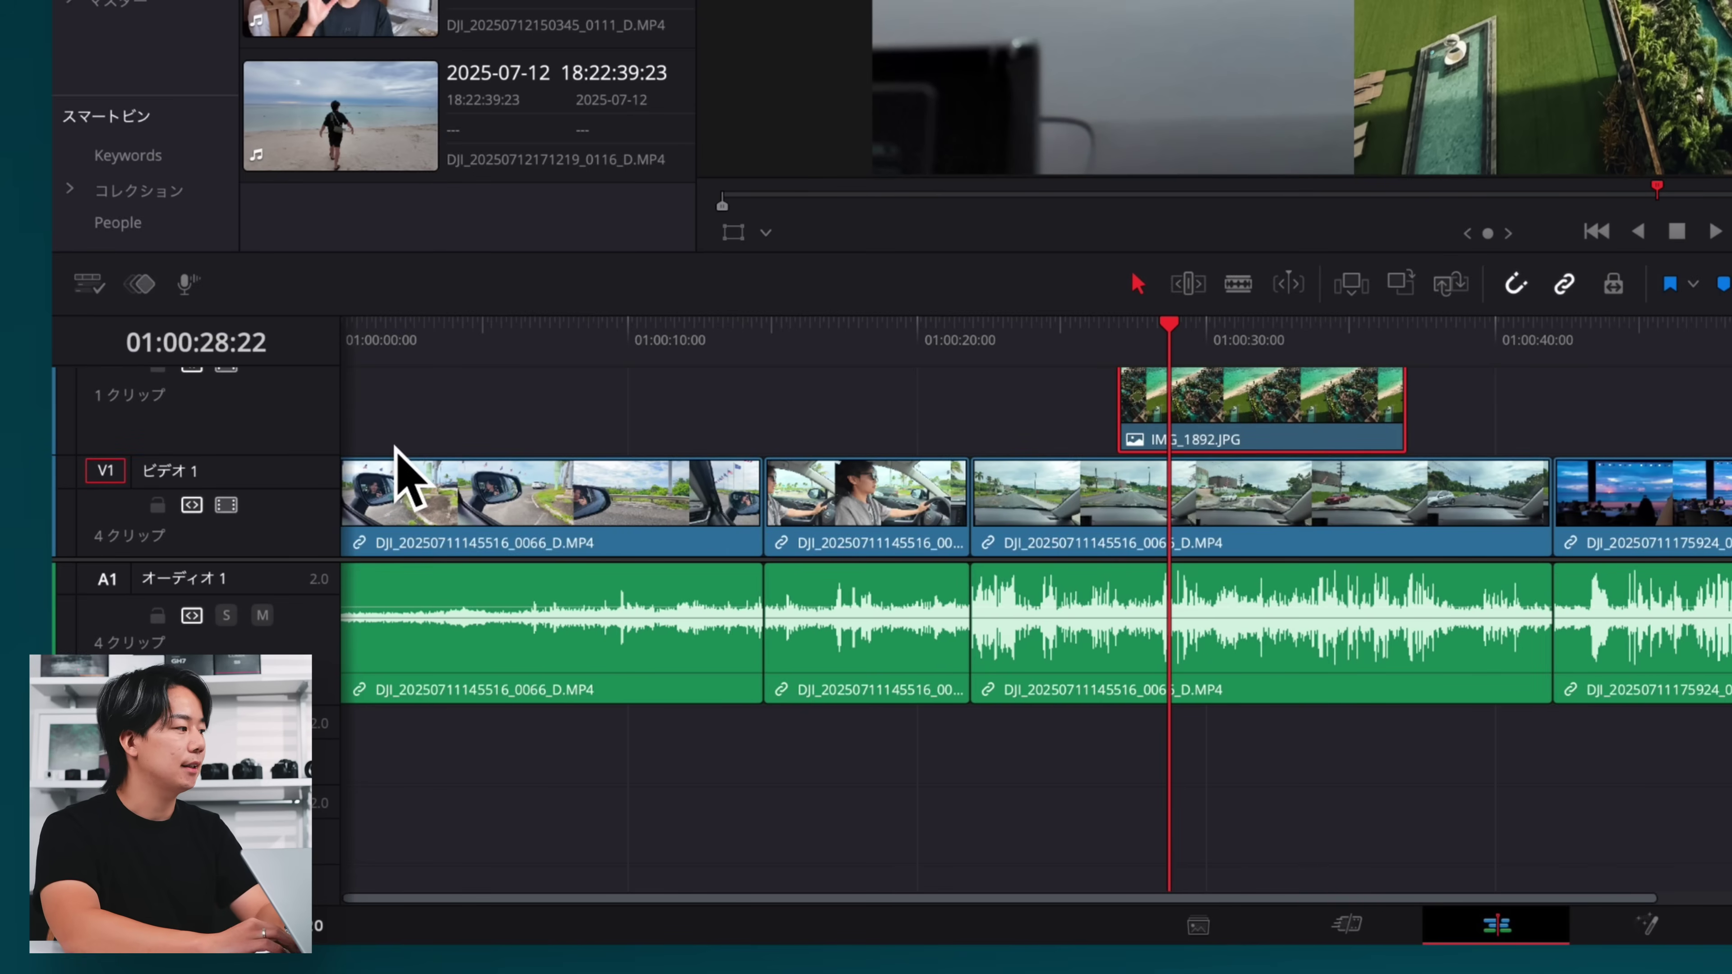
left_click_drag(330, 455, 321, 493)
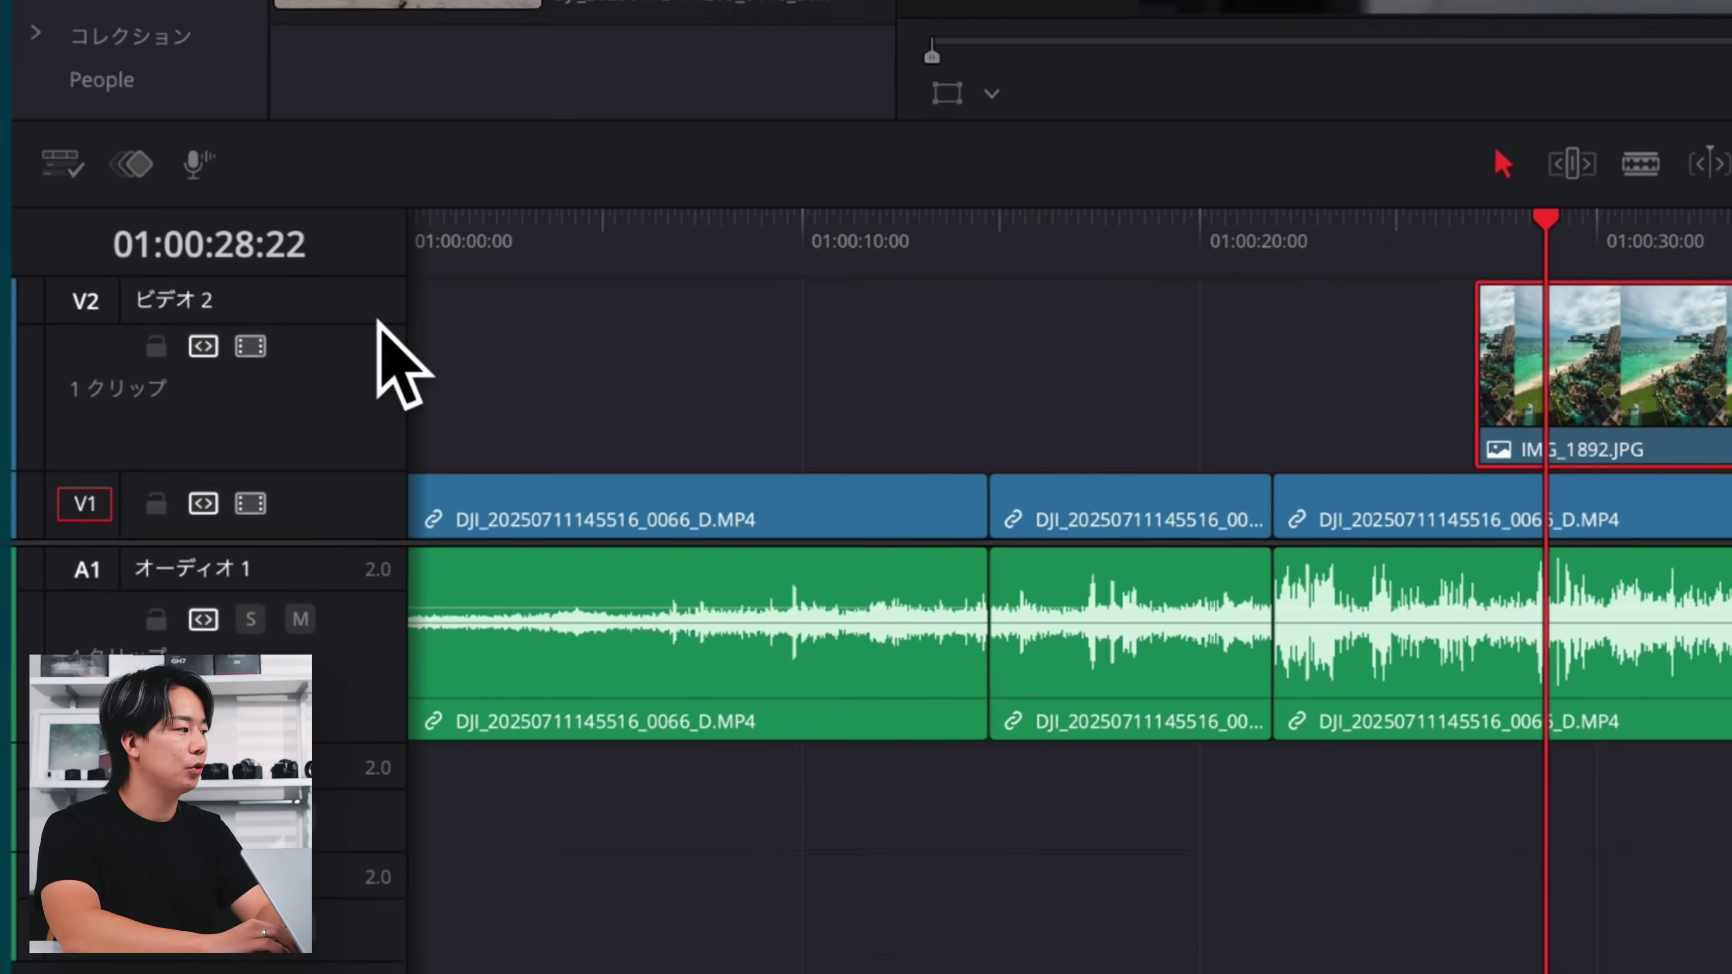
left_click_drag(397, 298, 391, 372)
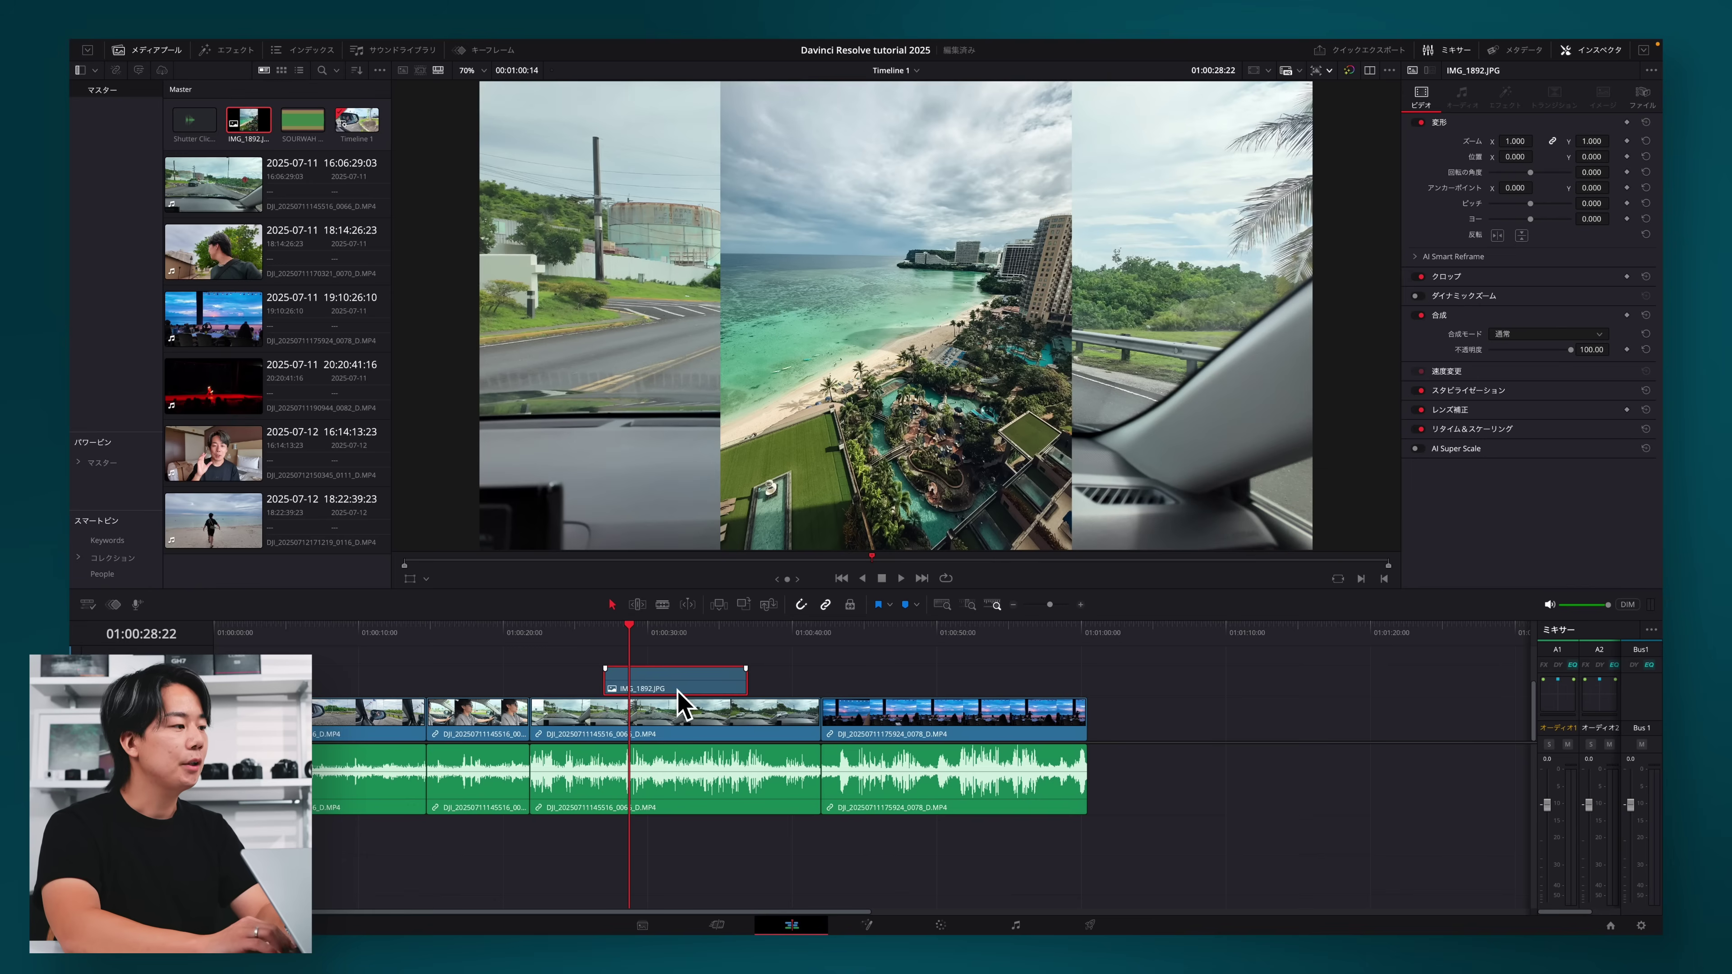
left_click_drag(671, 679, 665, 641)
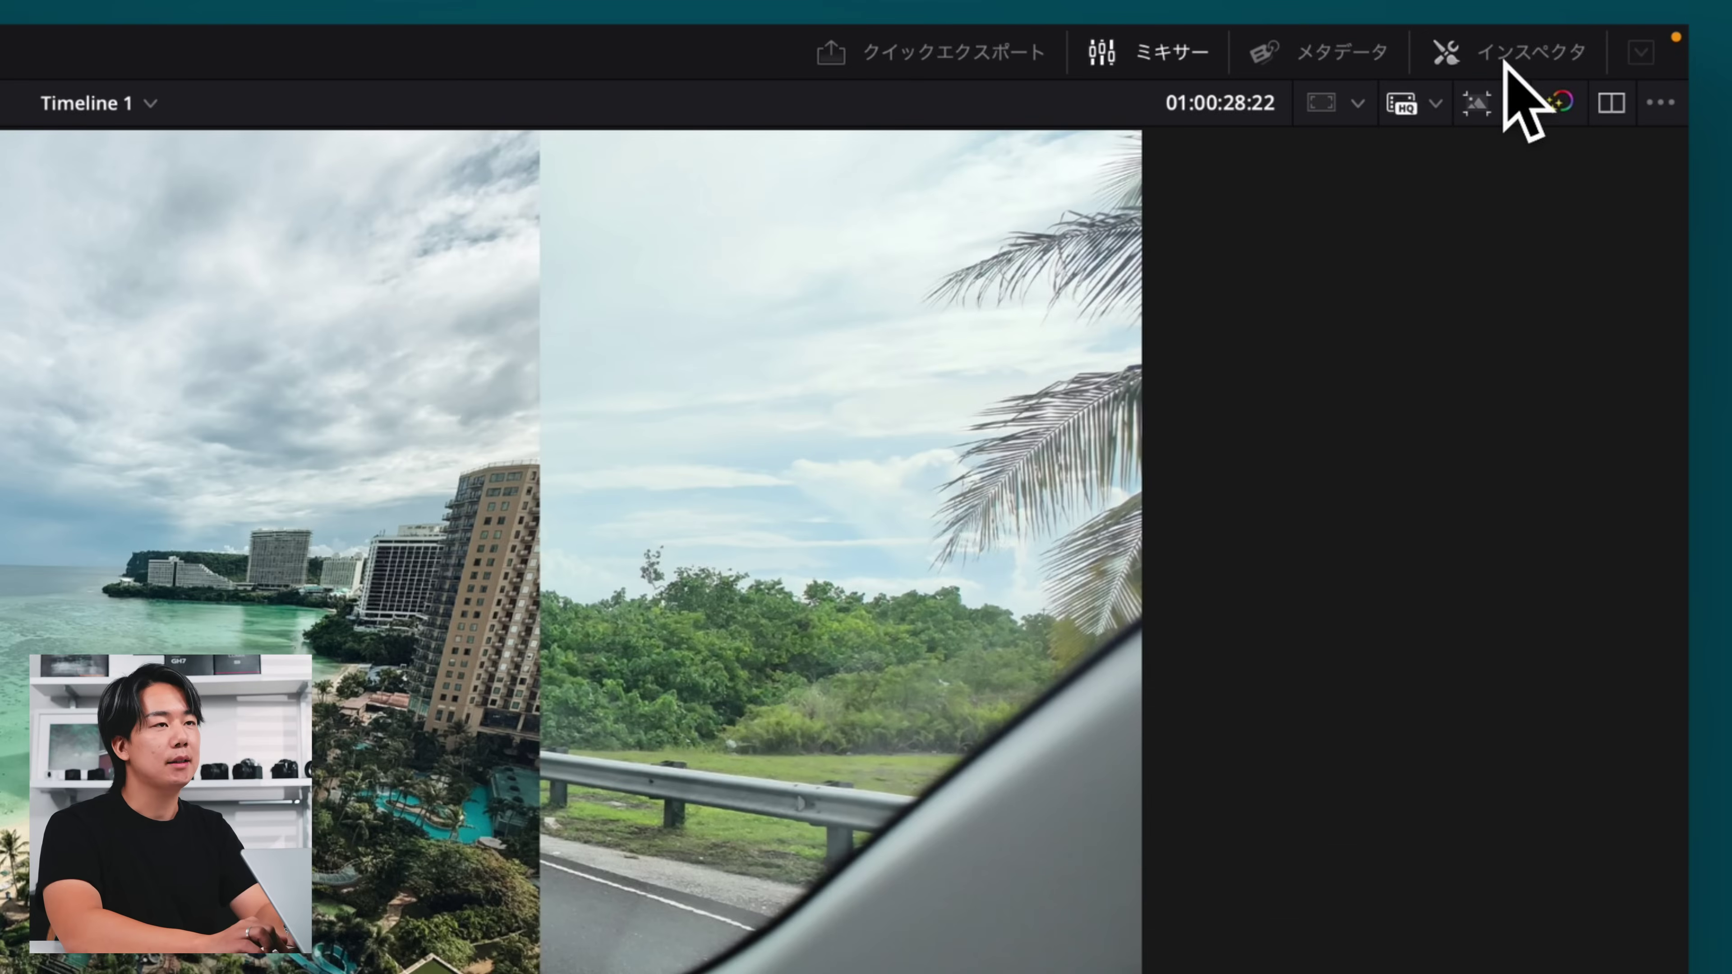
In the Inspector, scale the photo to zoom 0.840, reset rotation to 0, and move it up a track.
left_click(1589, 56)
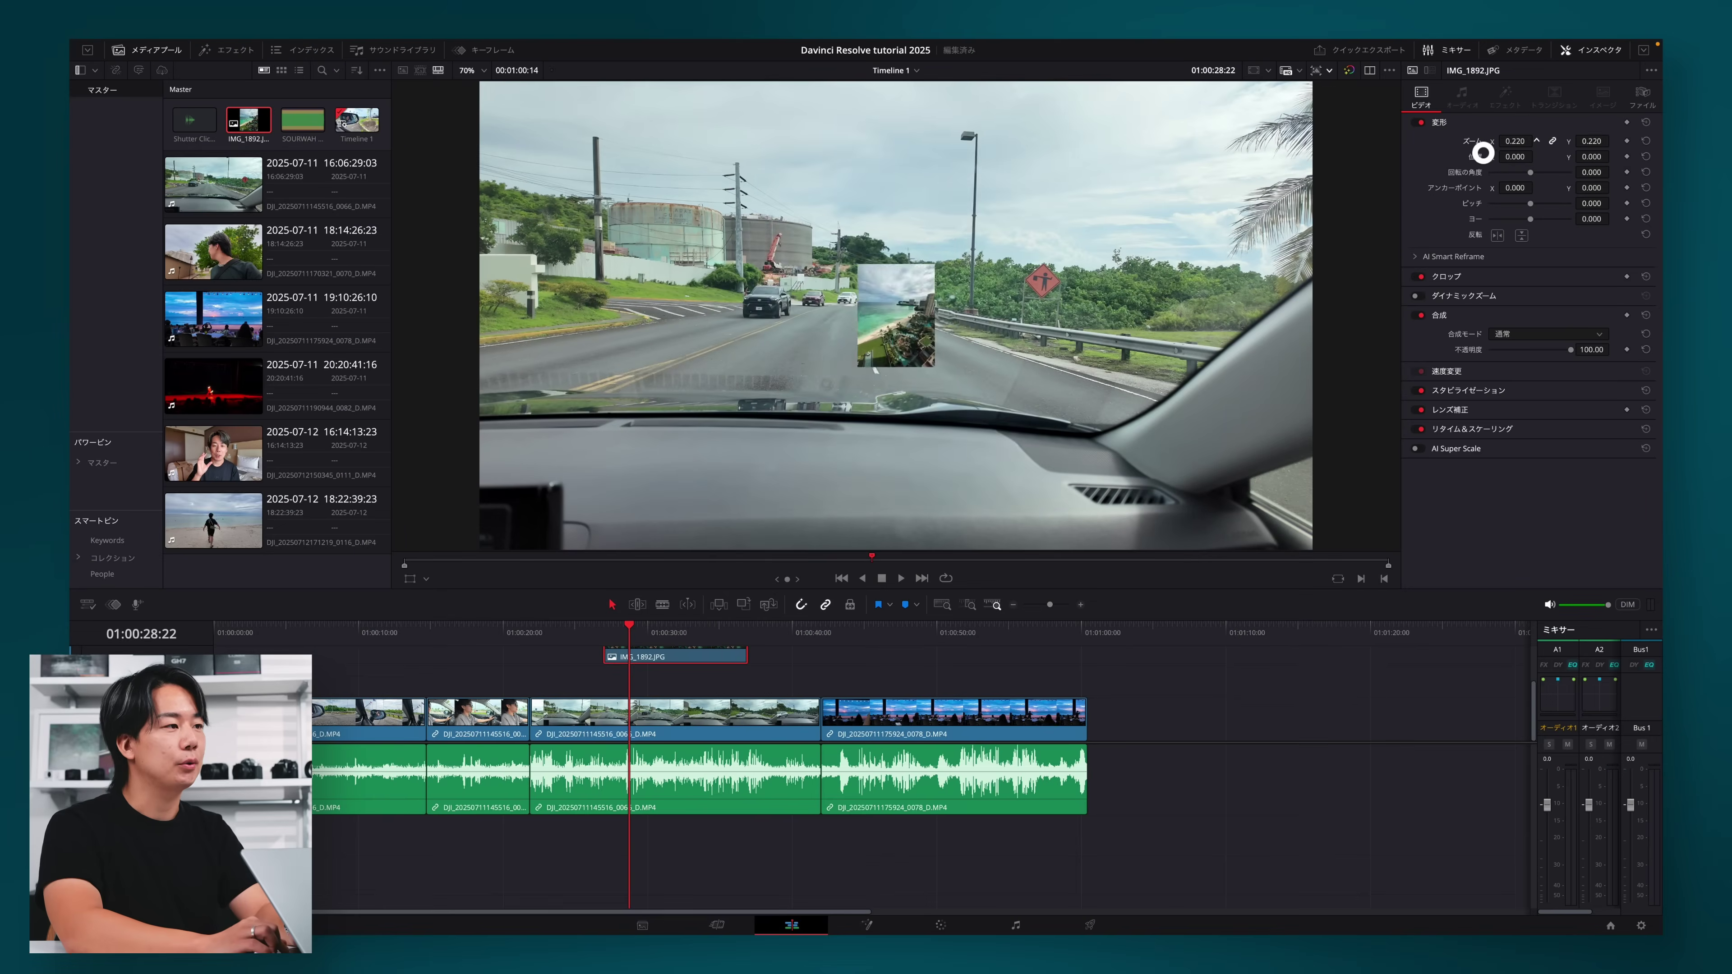
mouse_move(1342, 283)
left_mouse_down()
mouse_move(1504, 149)
mouse_move(1524, 142)
mouse_move(1527, 176)
mouse_move(1599, 167)
mouse_move(1508, 154)
mouse_move(1515, 173)
left_mouse_up()
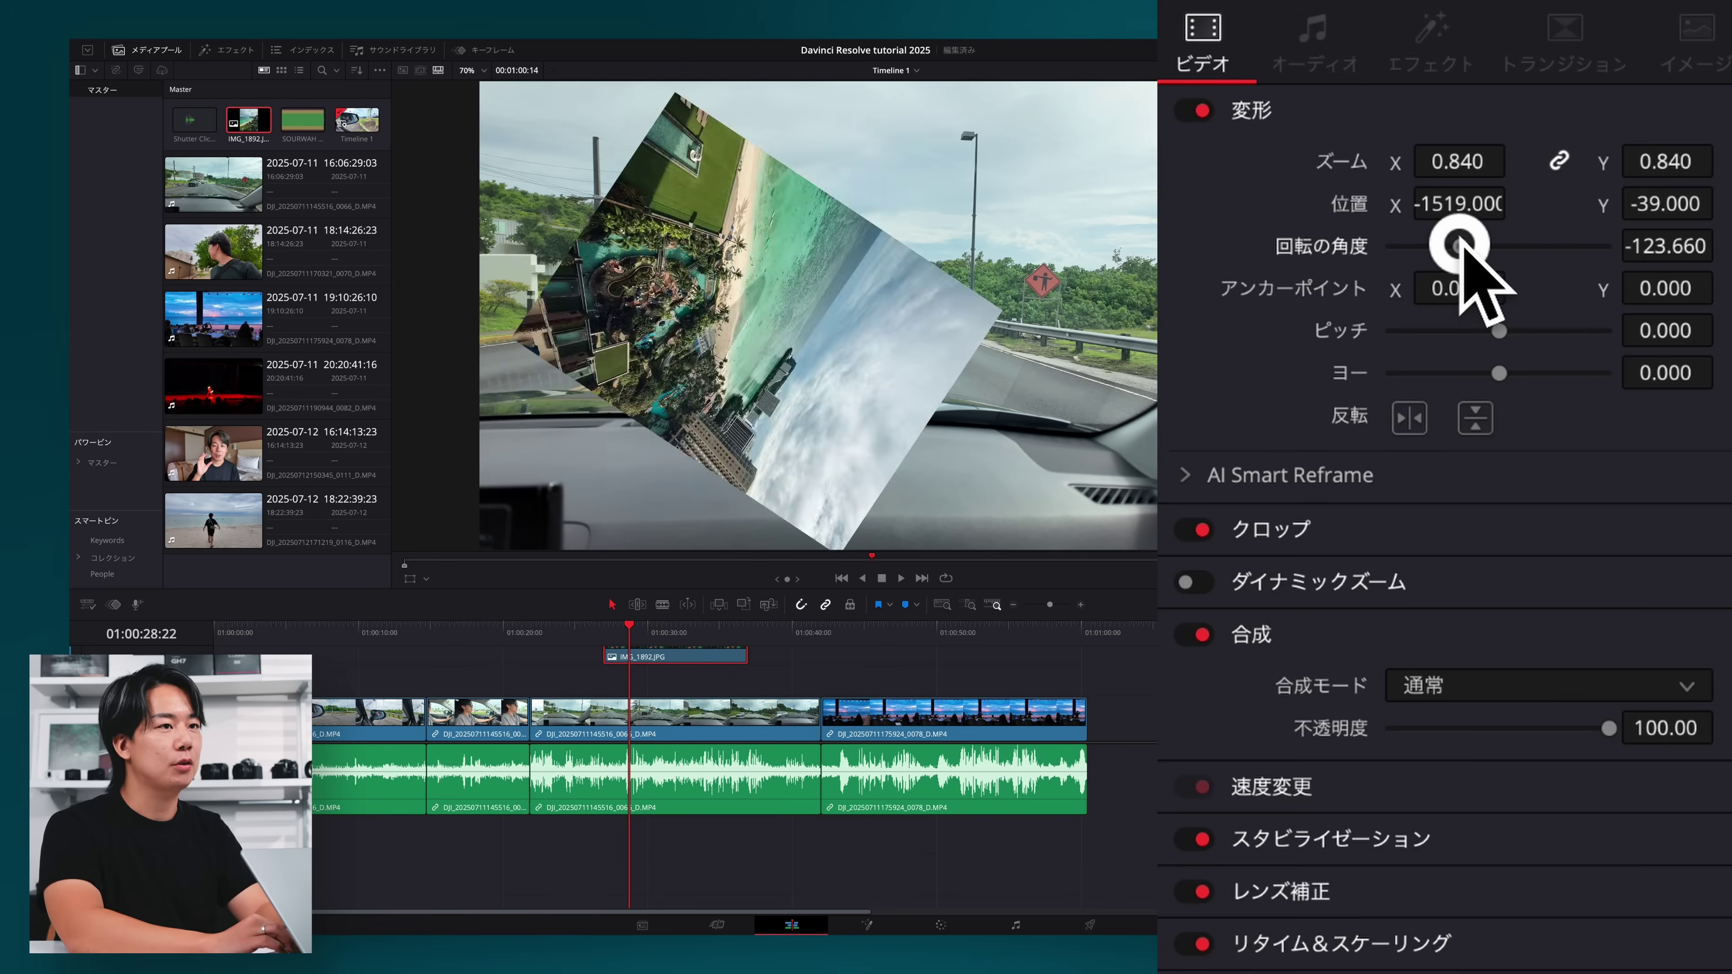
left_click_drag(1458, 246, 1527, 242)
double_click(1666, 246)
type("0")
key("Return")
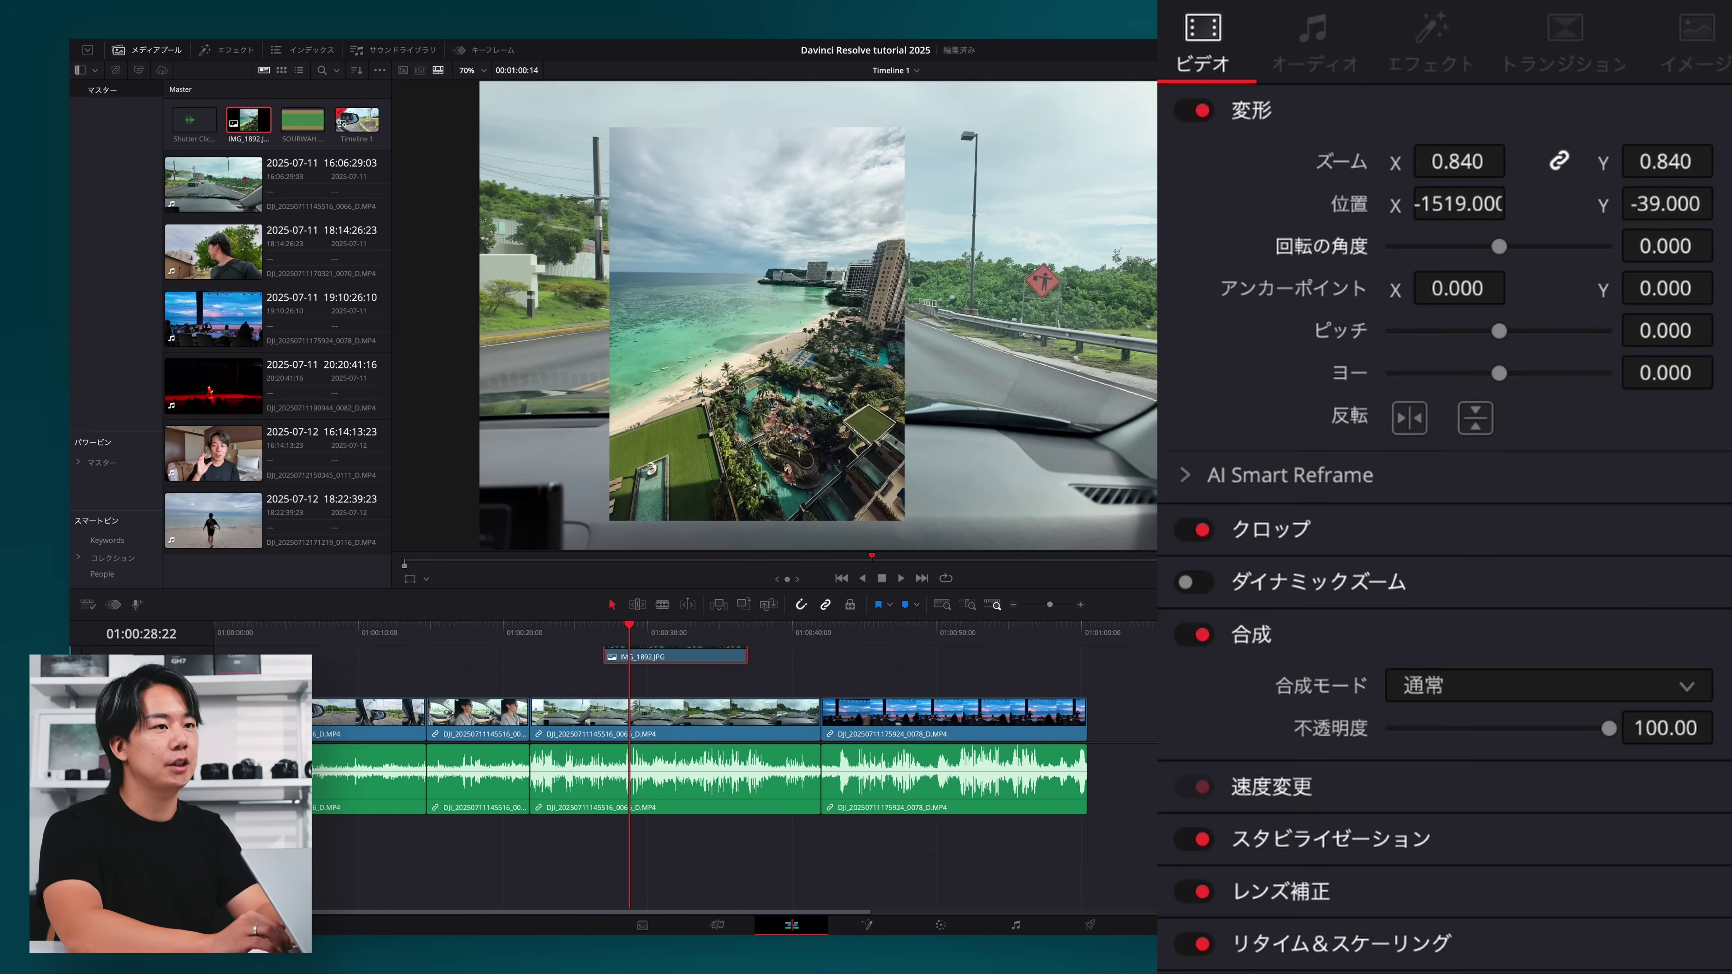
mouse_move(1612, 729)
left_mouse_down()
mouse_move(1519, 729)
mouse_move(1721, 729)
left_mouse_up()
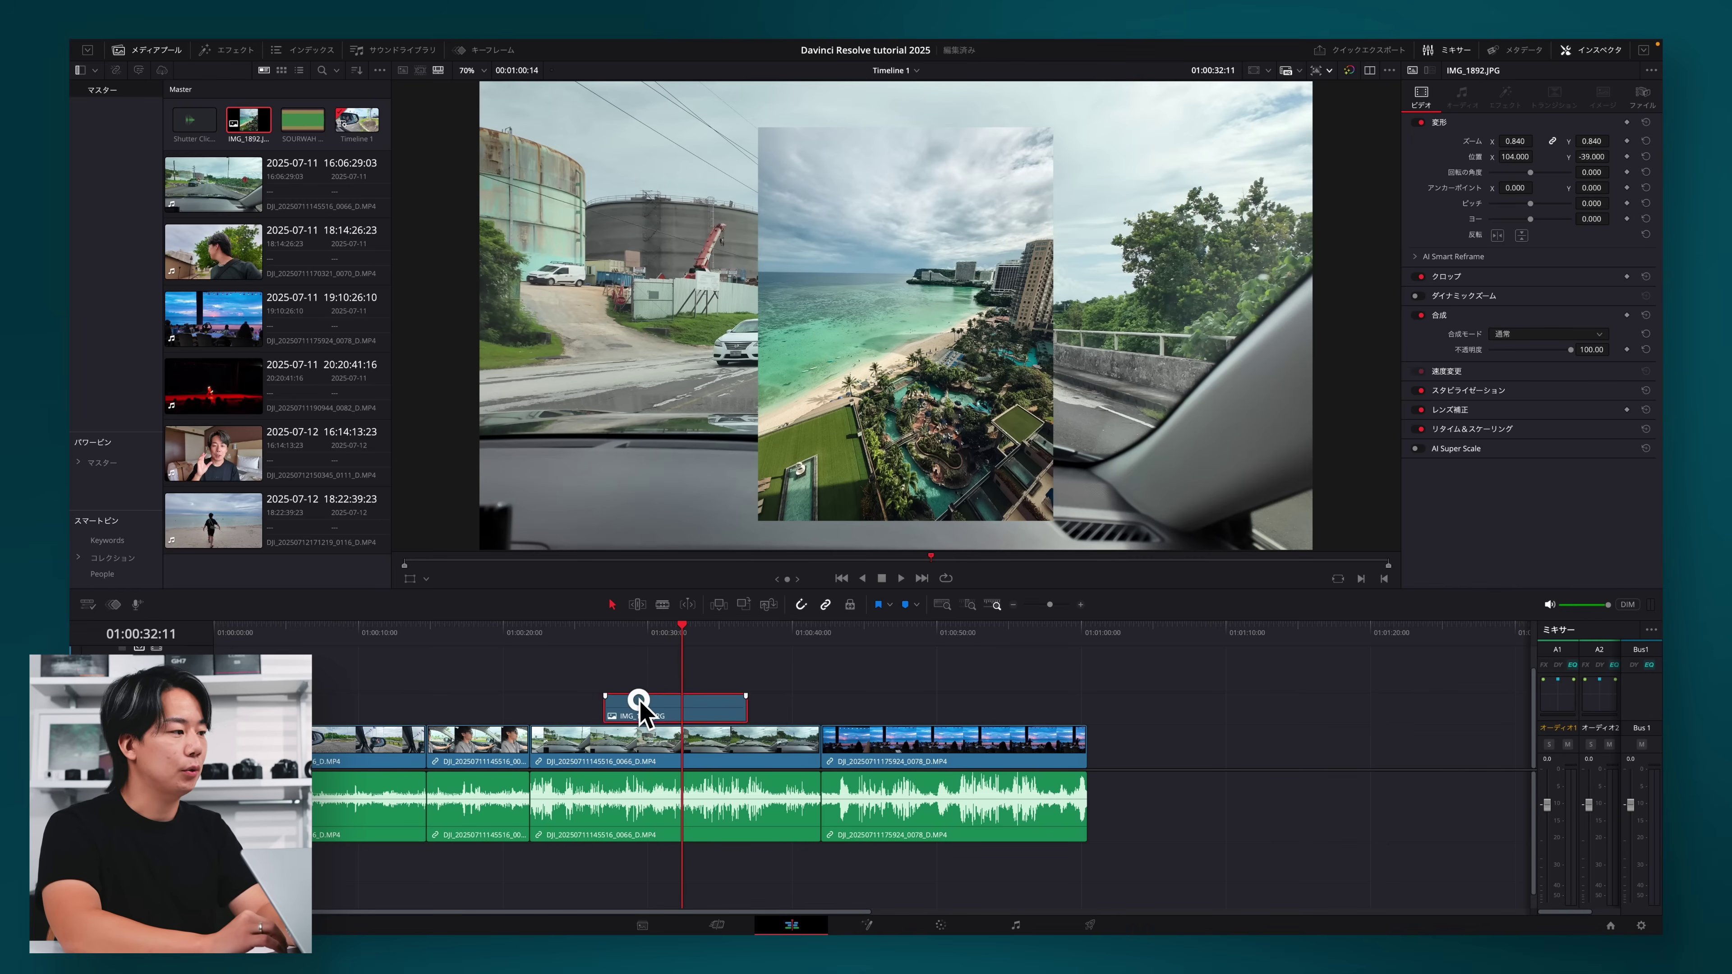
left_click_drag(641, 703, 642, 682)
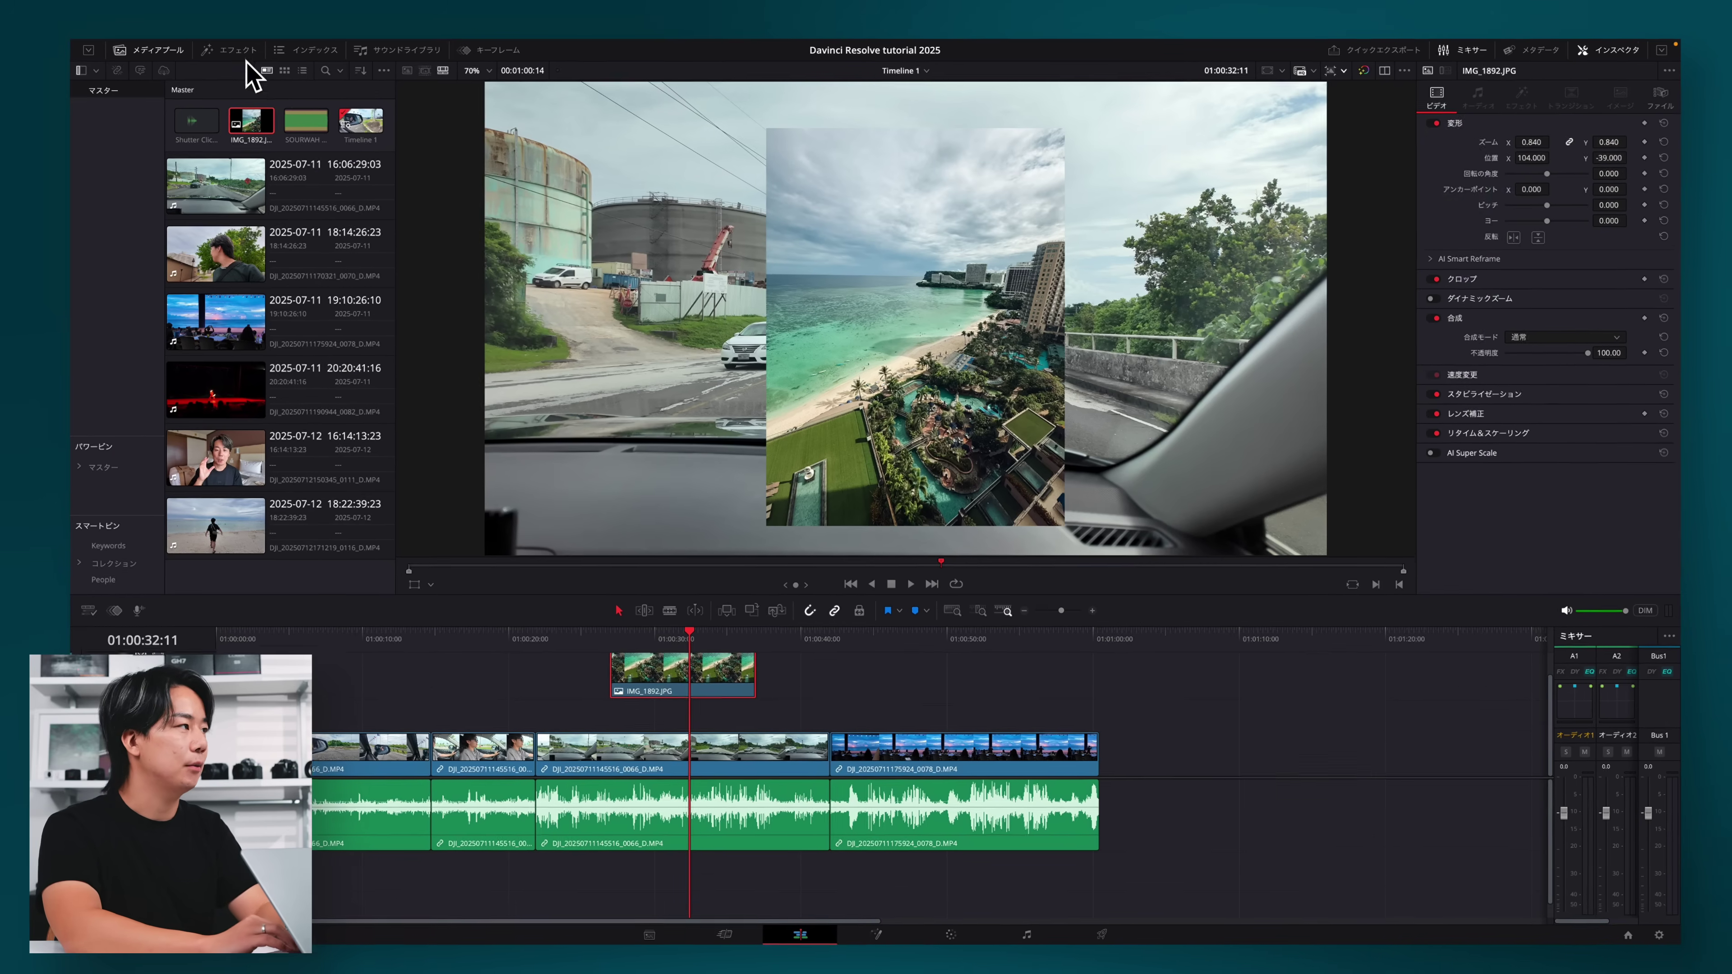
Add a 単色 solid-colour generator beneath the photo and extend it to cover the photo's length.
left_click(227, 50)
left_click(215, 267)
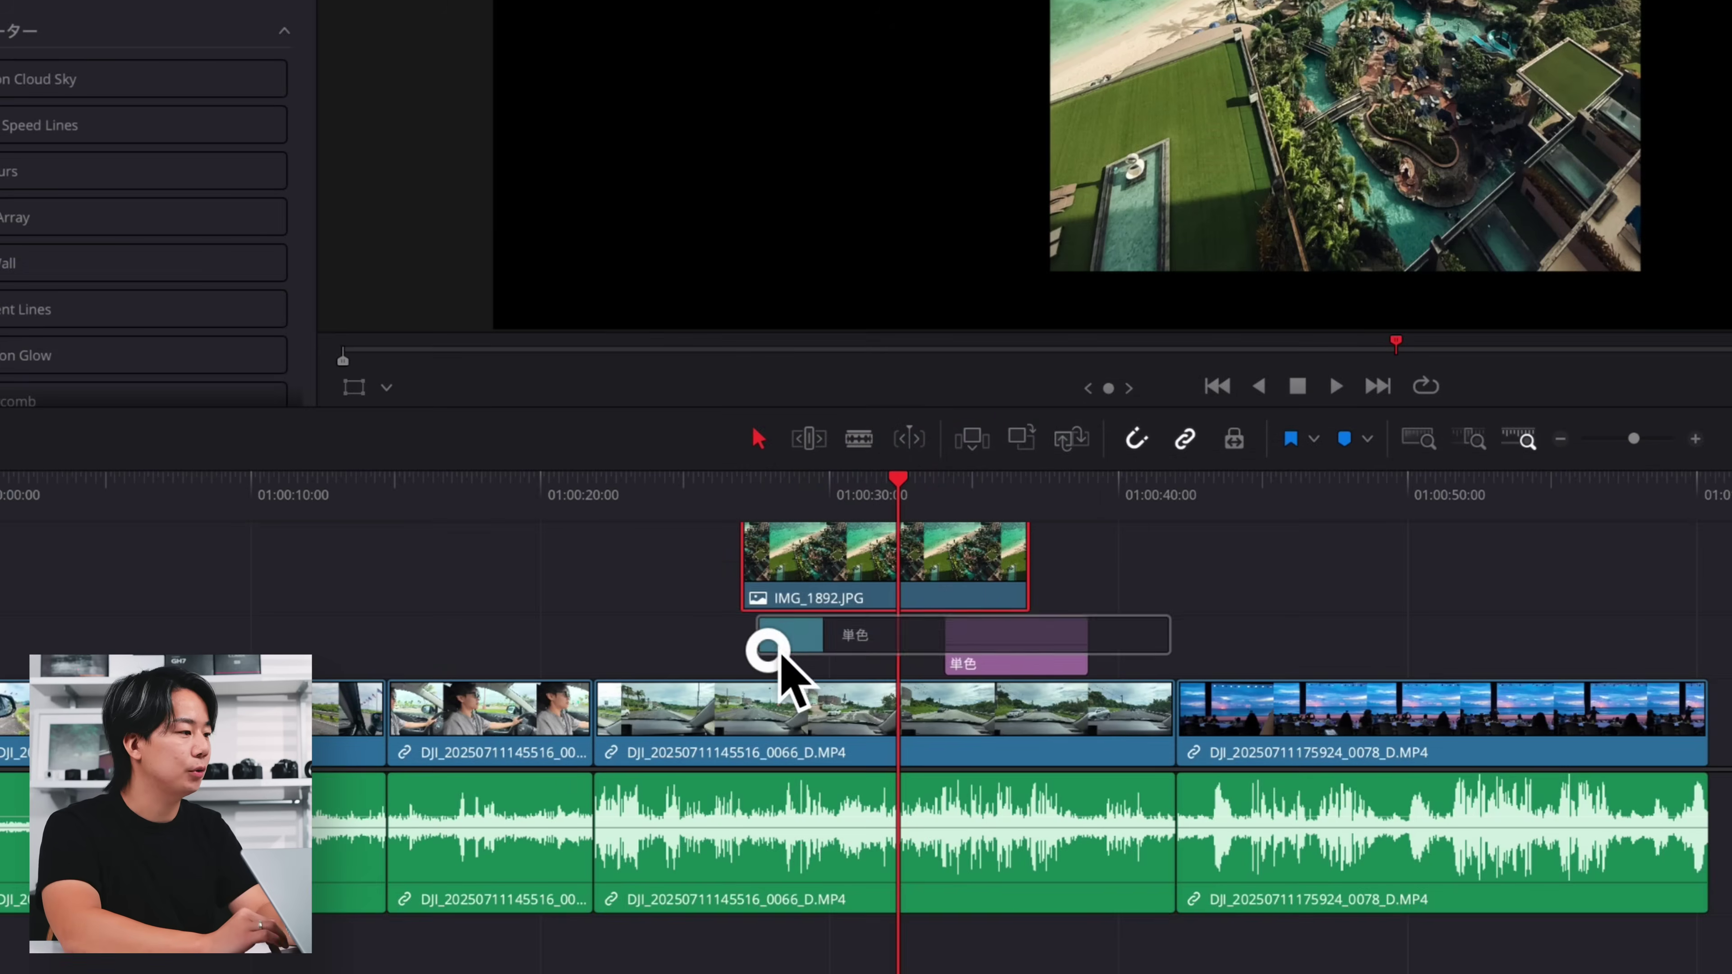
left_click_drag(373, 690, 743, 648)
left_click_drag(881, 641, 1026, 641)
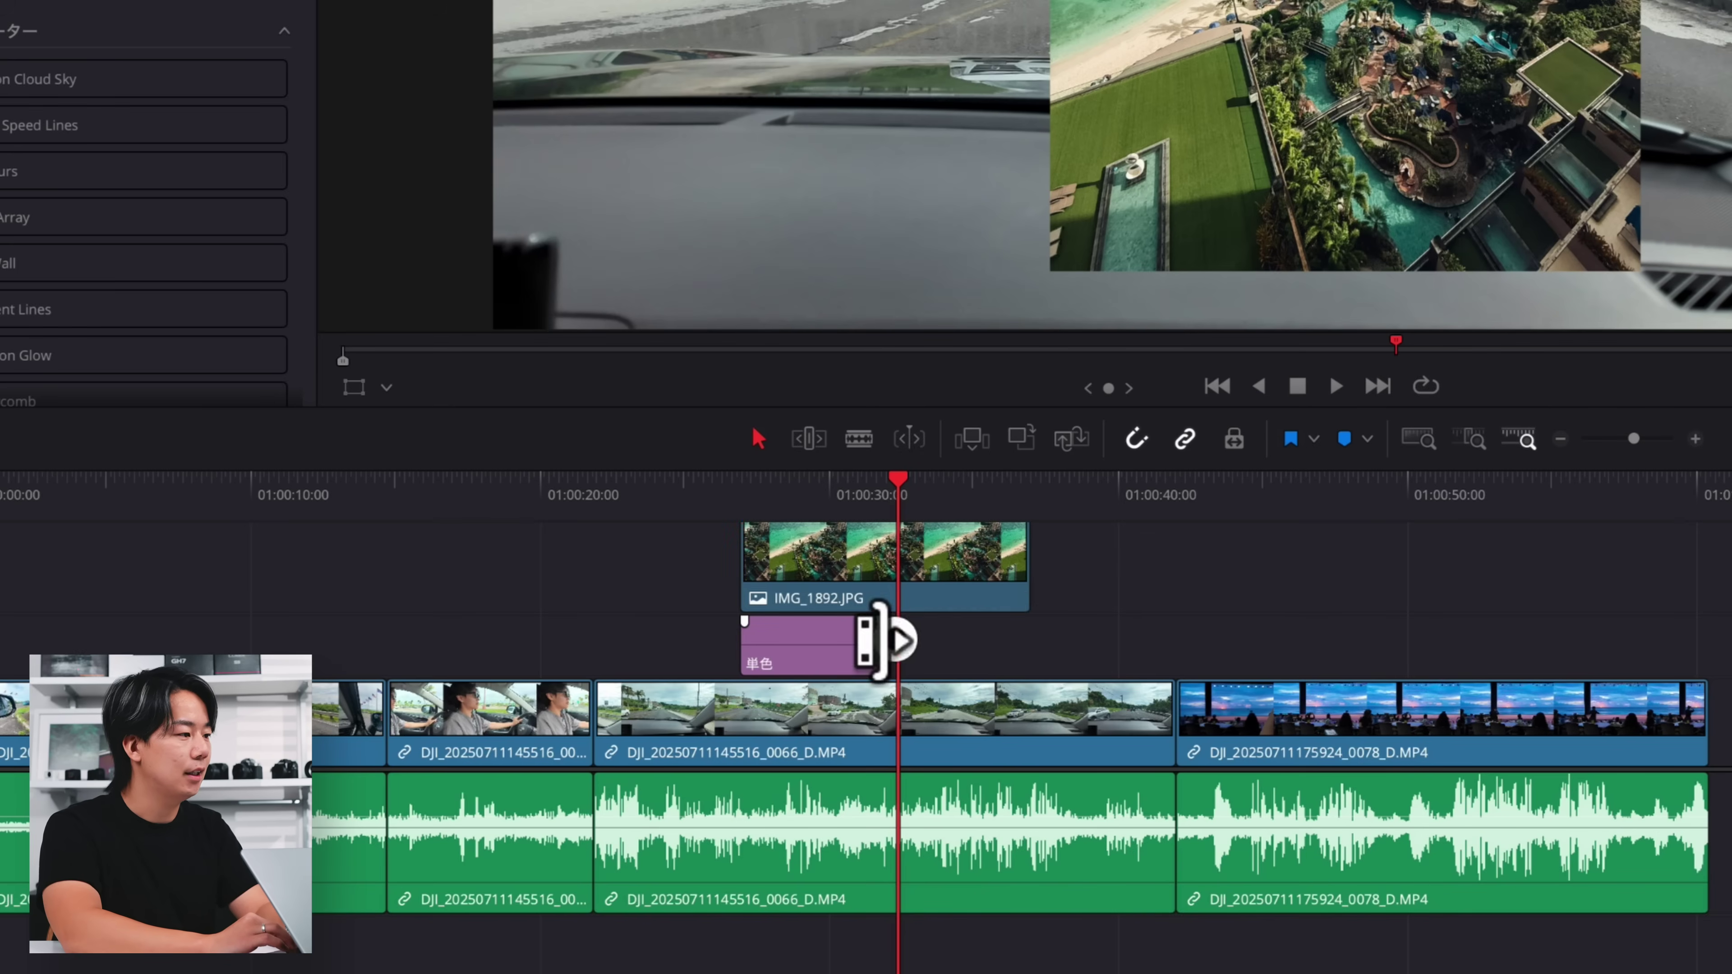
left_click(945, 641)
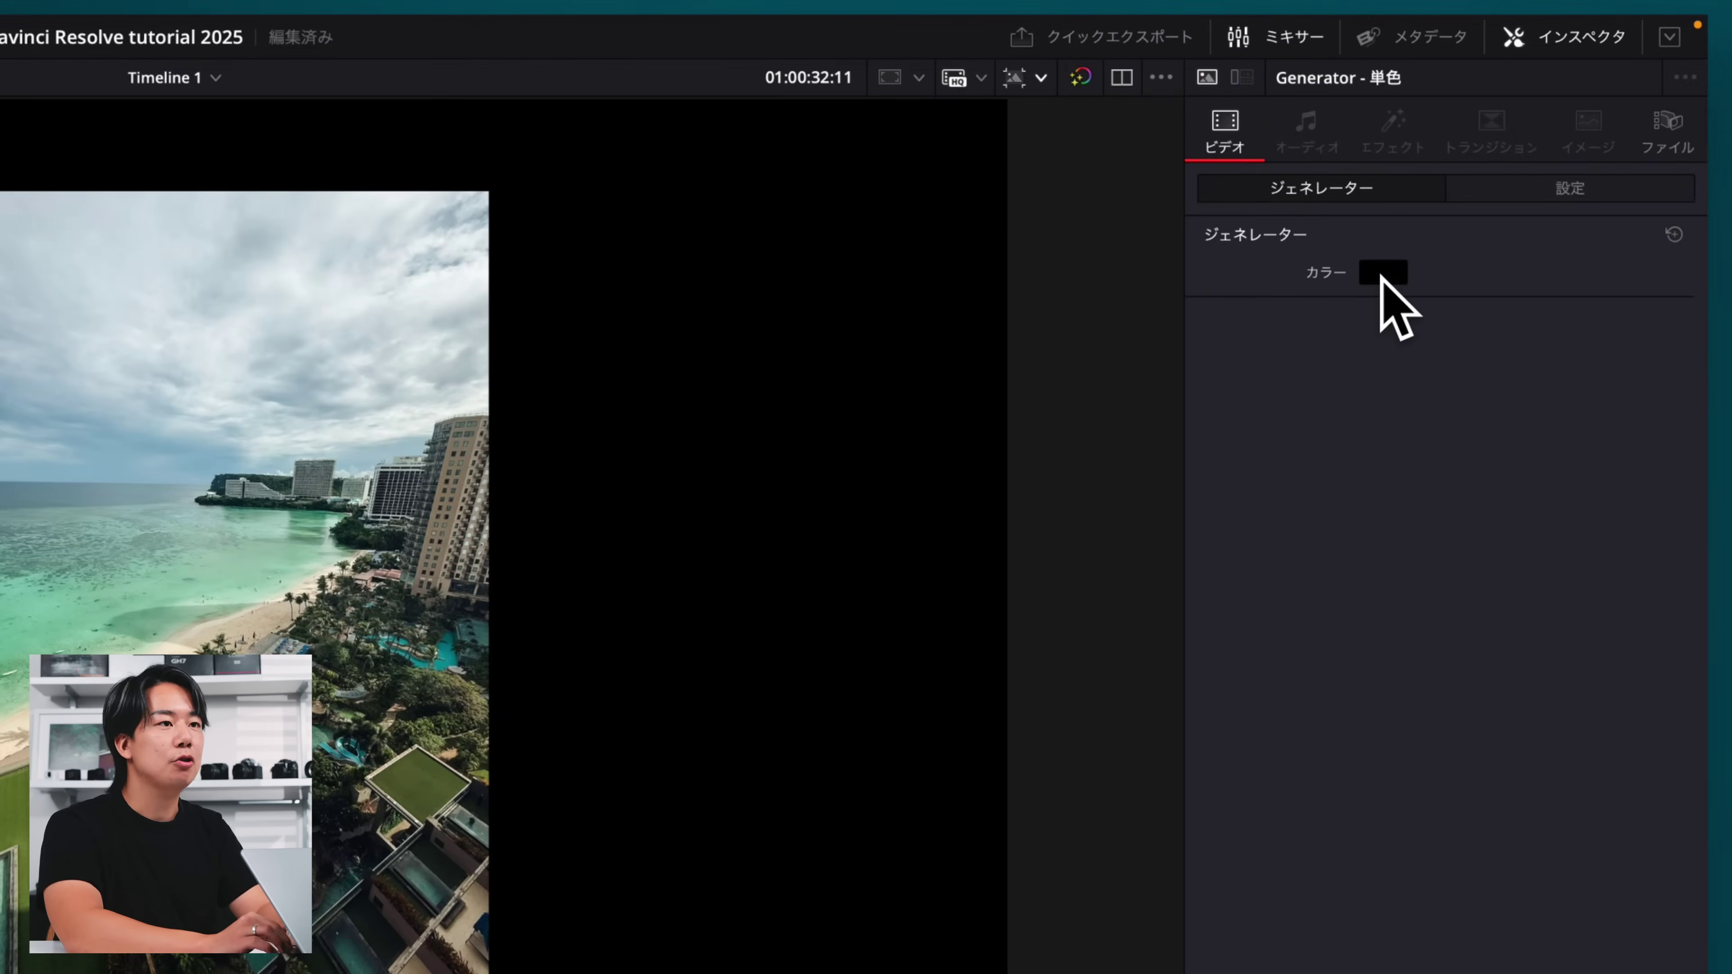
Set the solid colour to White in the colour picker, then play back the result.
left_click(1377, 273)
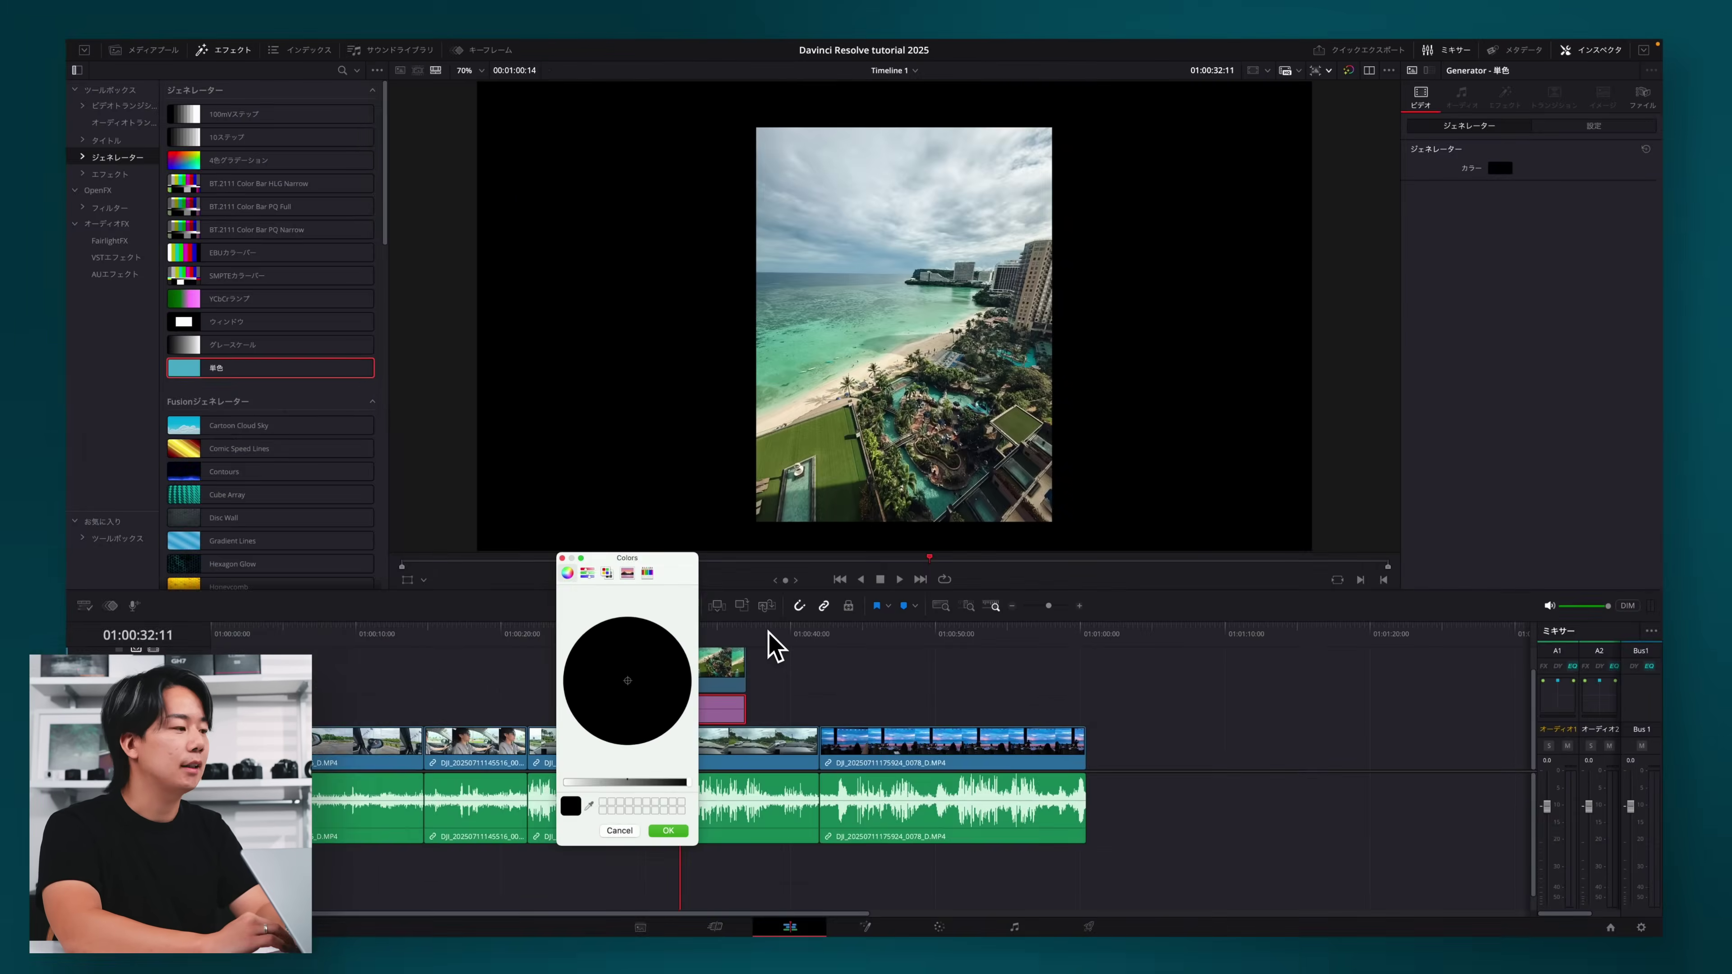
left_click(589, 572)
left_click(609, 572)
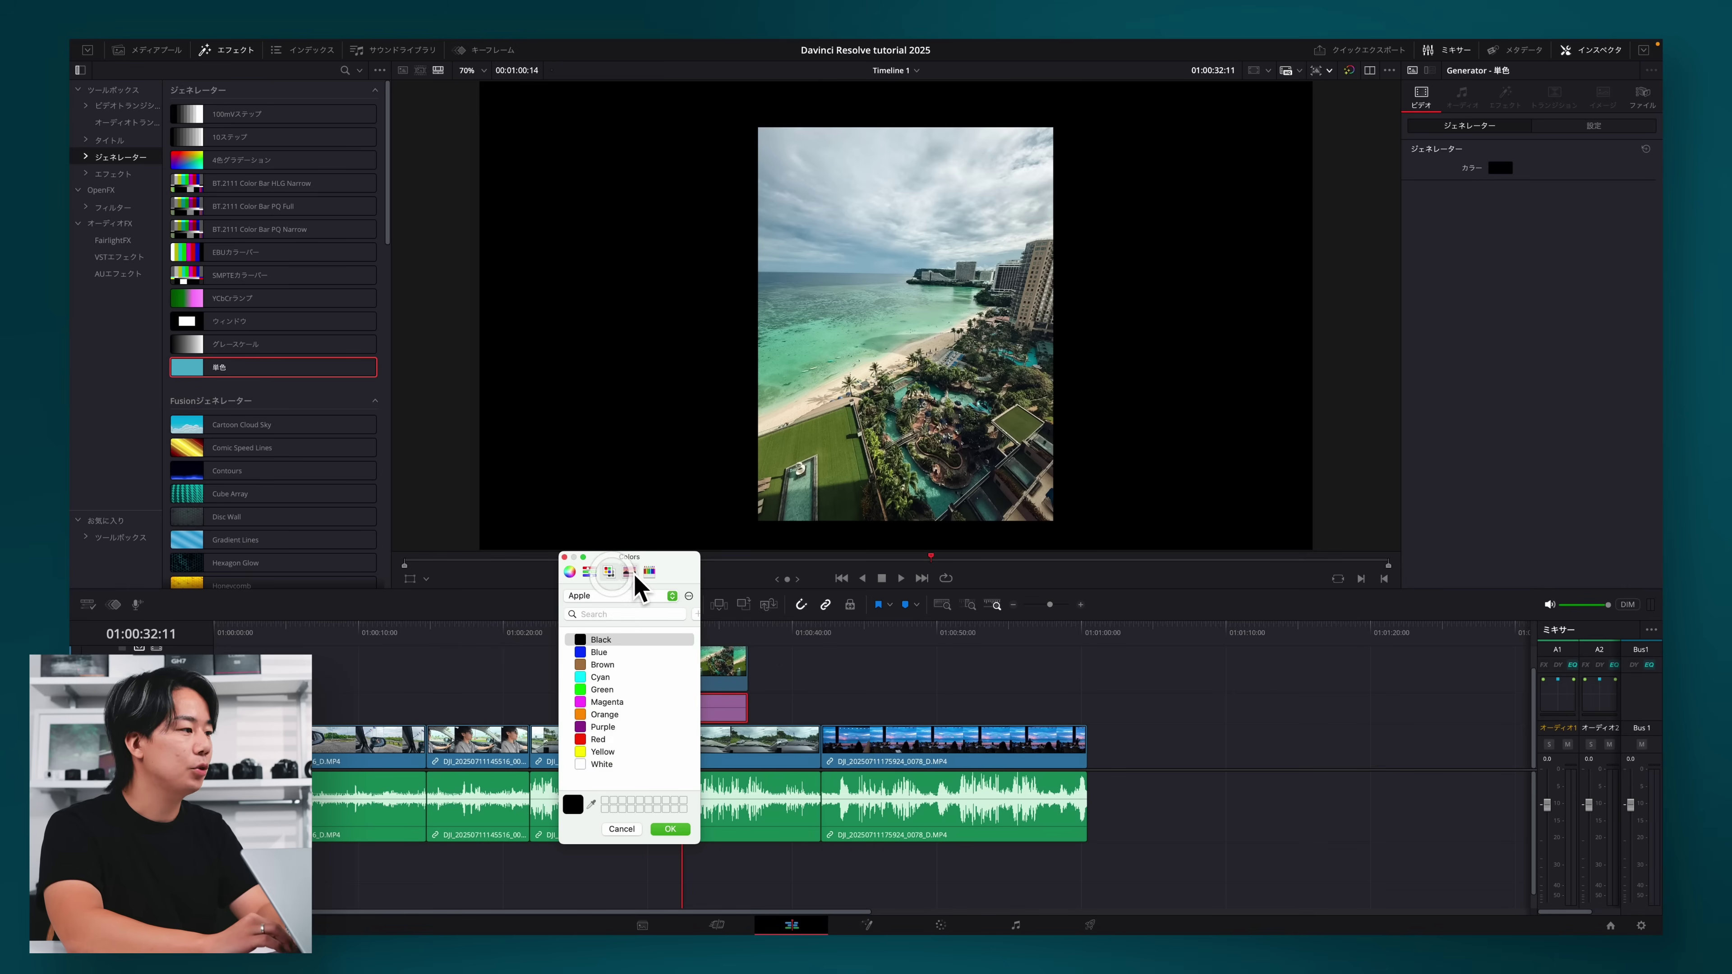
left_click(629, 572)
left_click(649, 572)
left_click(629, 572)
left_click(609, 572)
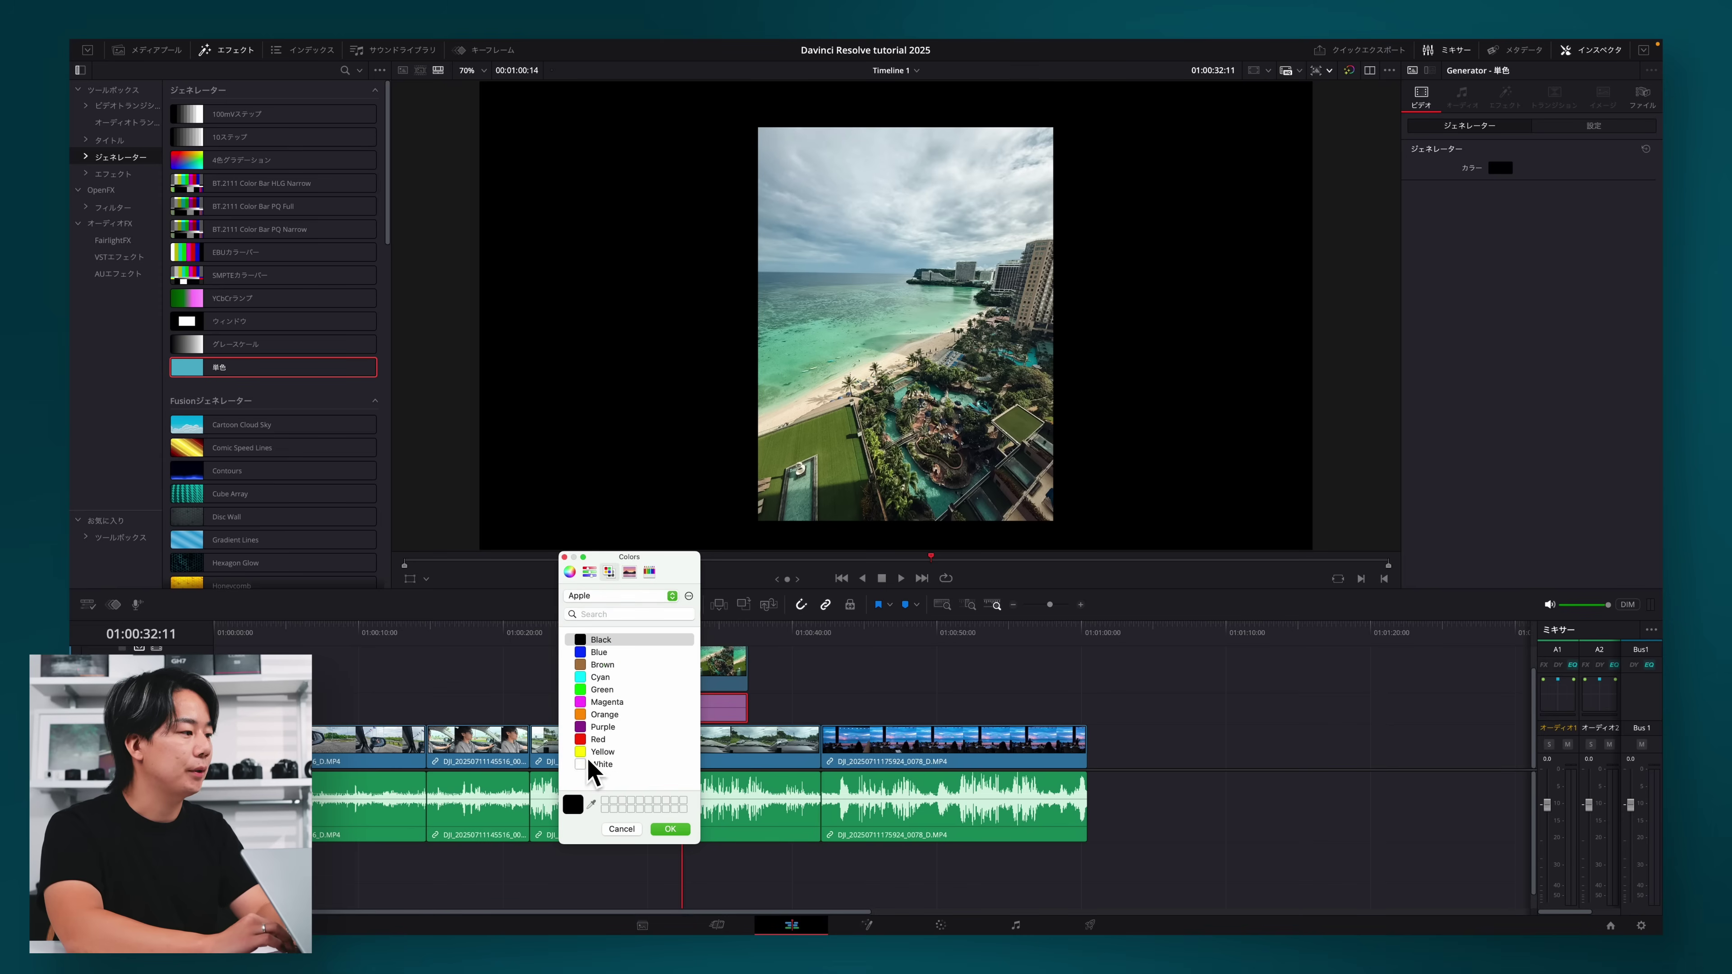
left_click(581, 764)
left_click(677, 828)
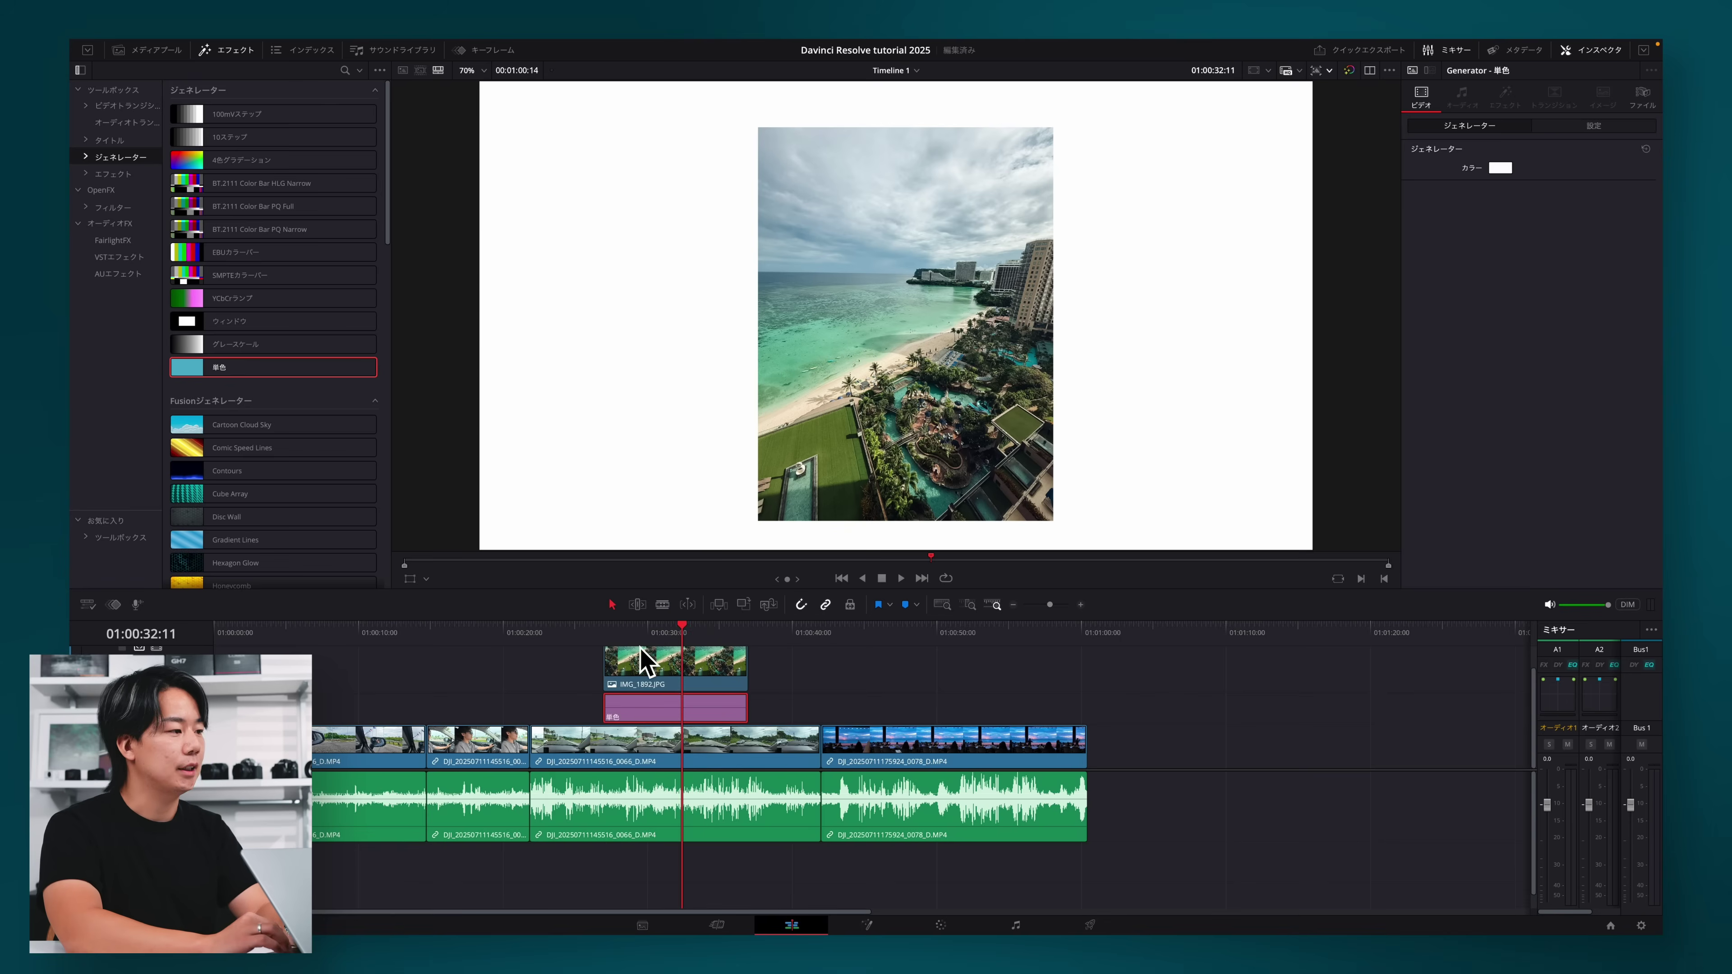
left_click(588, 631)
key("space")
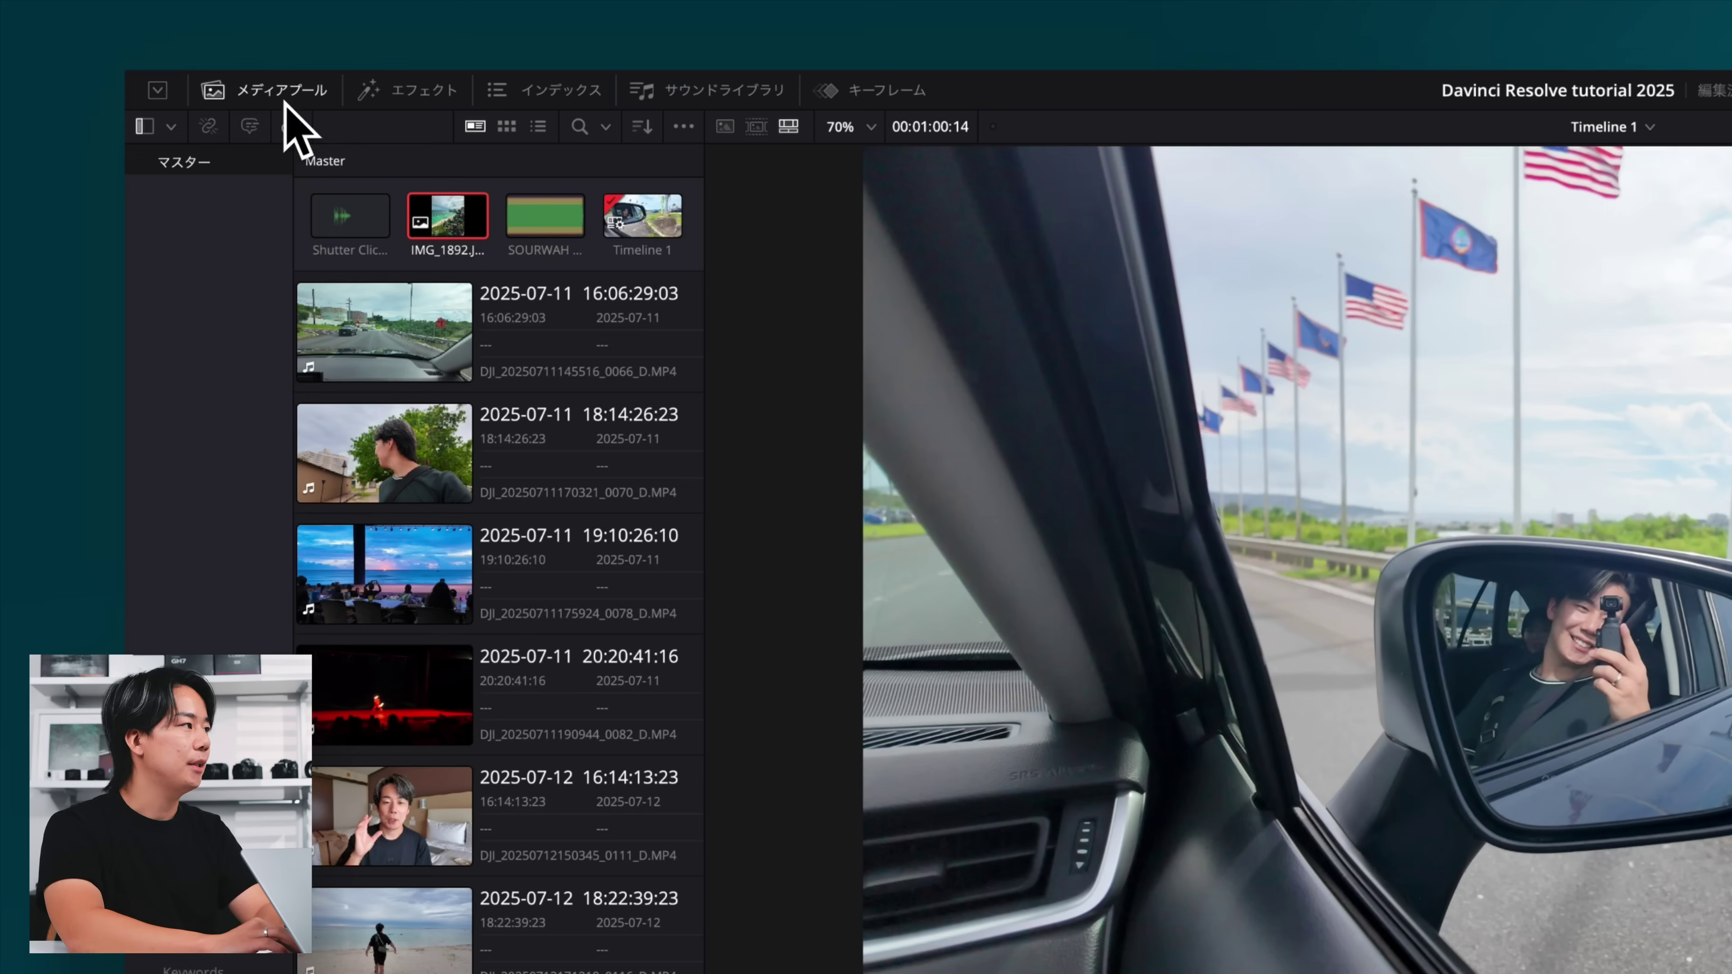
Add 'SOURWAH - Thinking of You.wav' to an audio track starting at the timeline beginning.
left_click(525, 229)
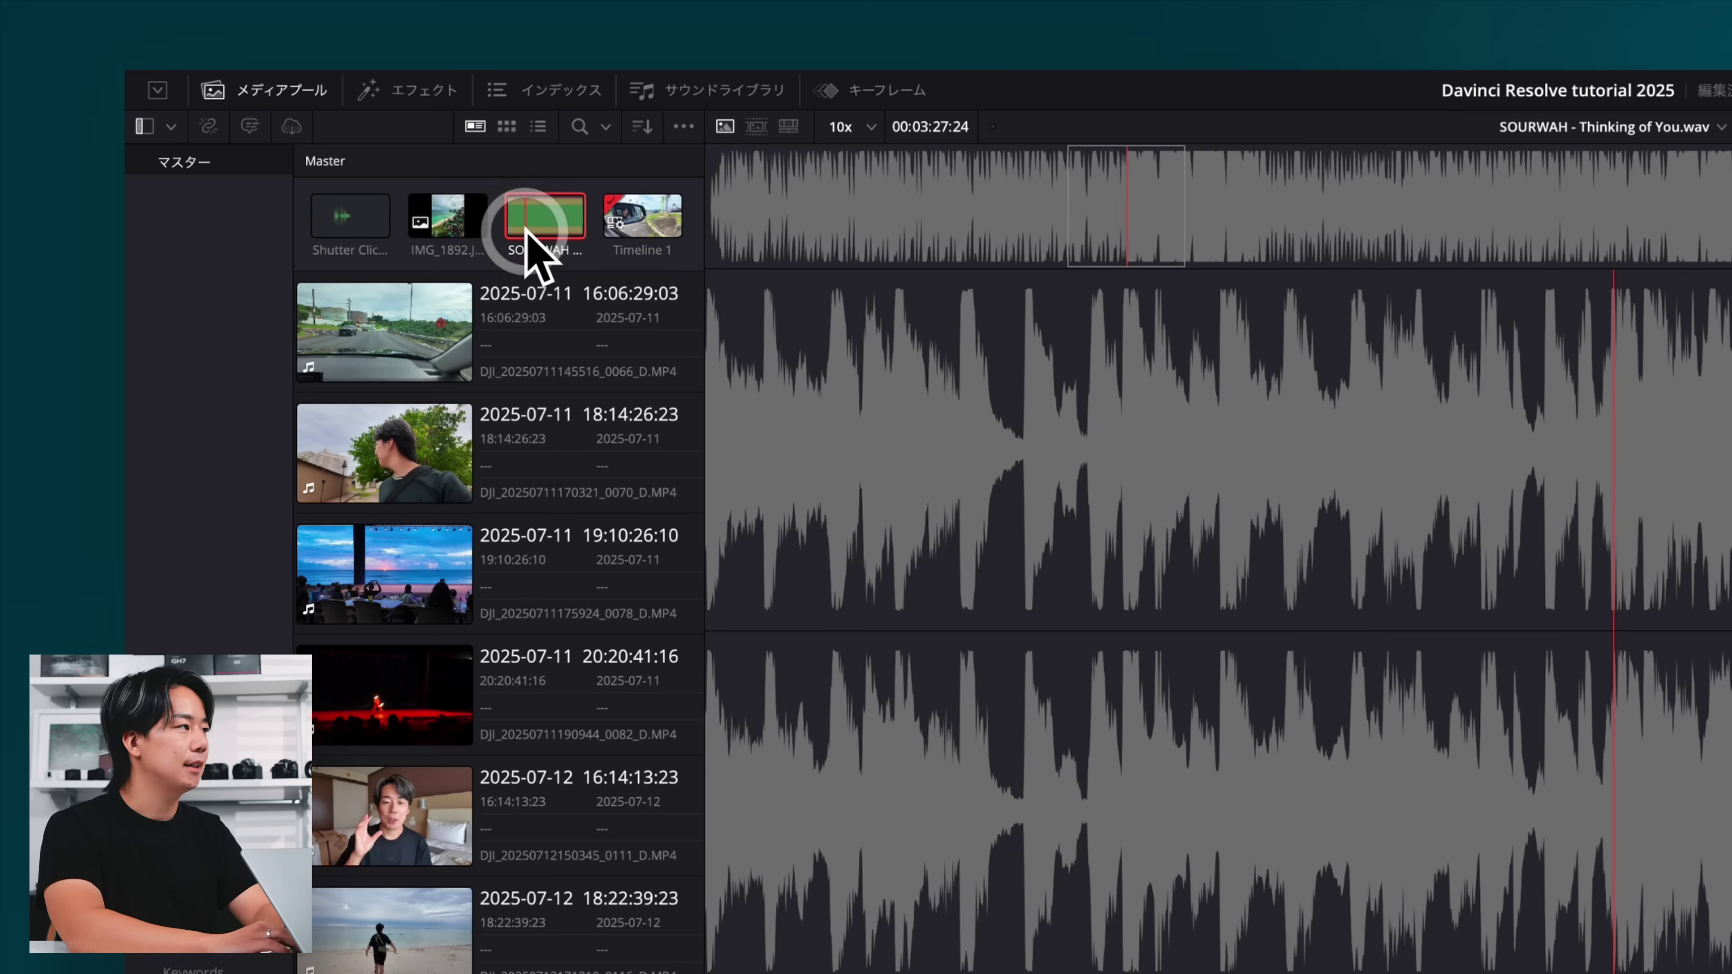
left_click_drag(536, 252, 576, 791)
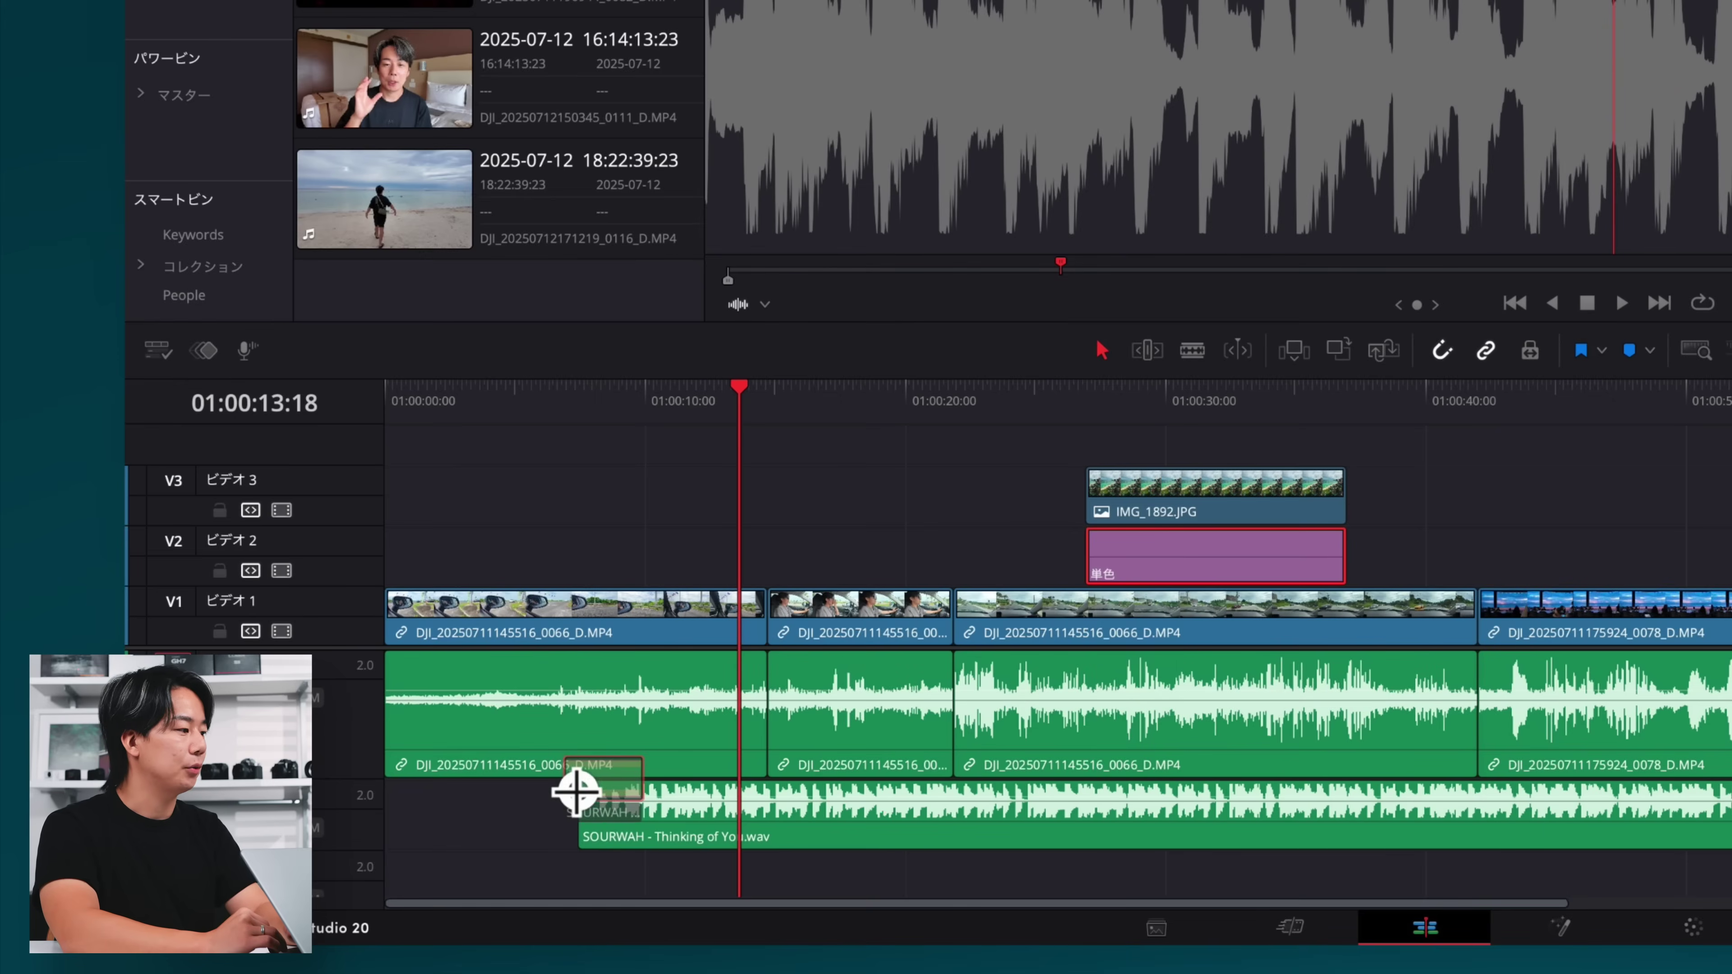
left_click_drag(764, 846, 535, 846)
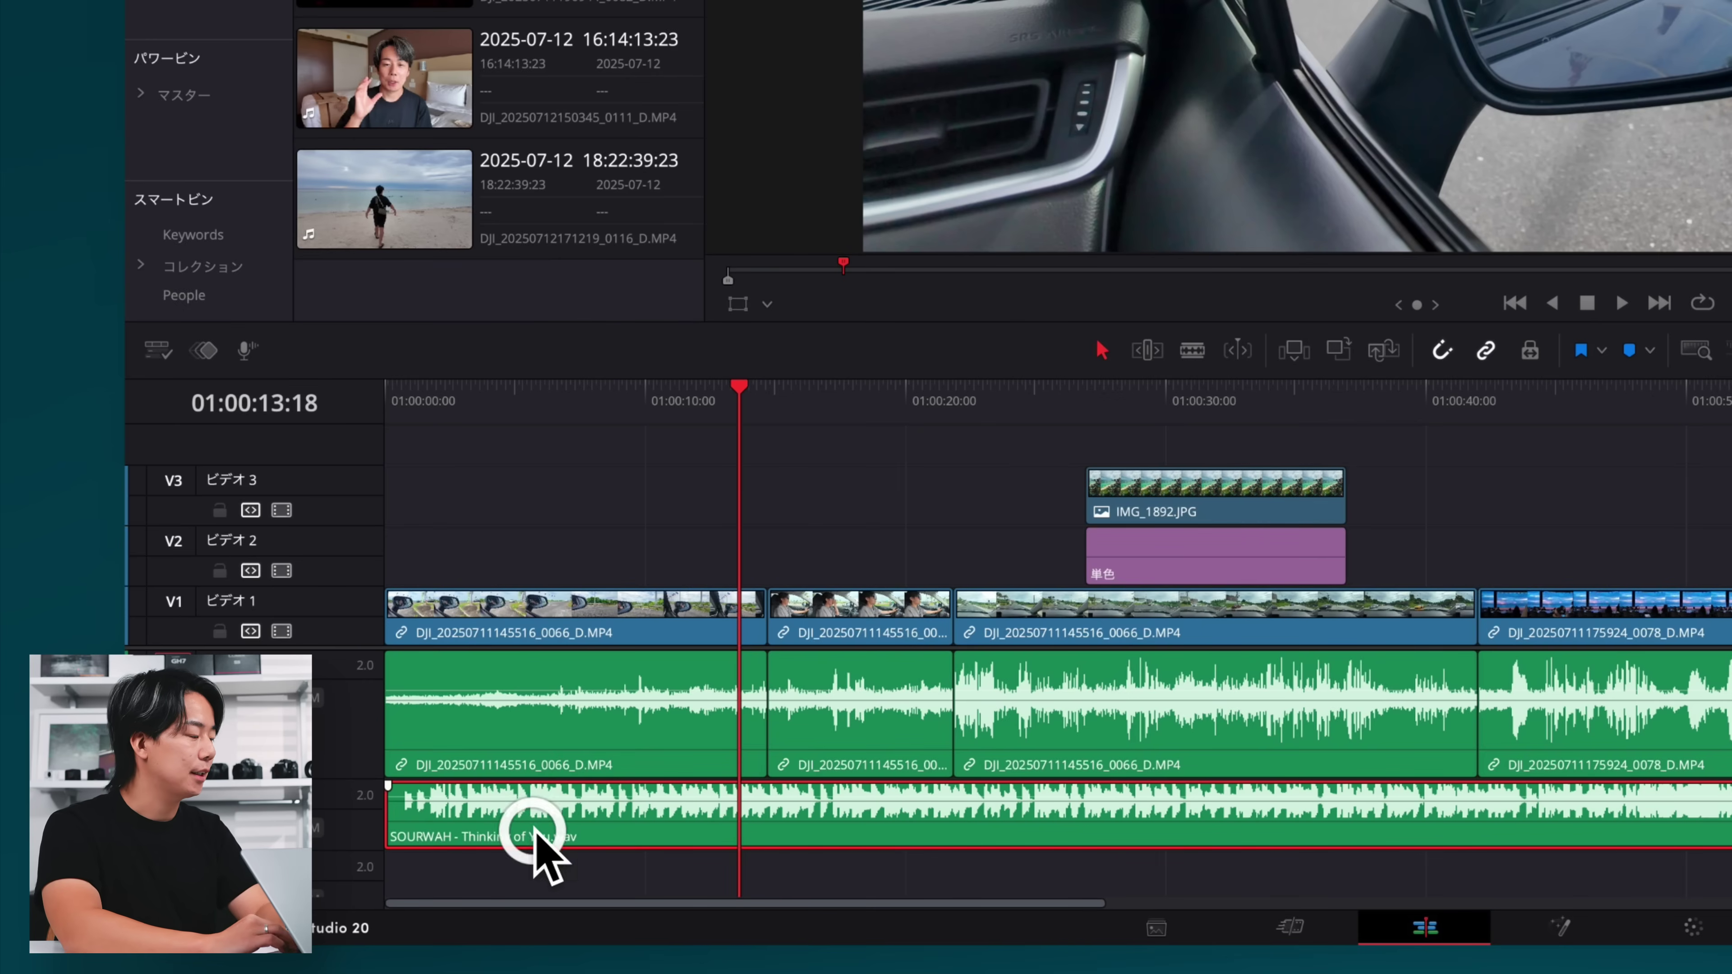
left_click(386, 392)
key("space")
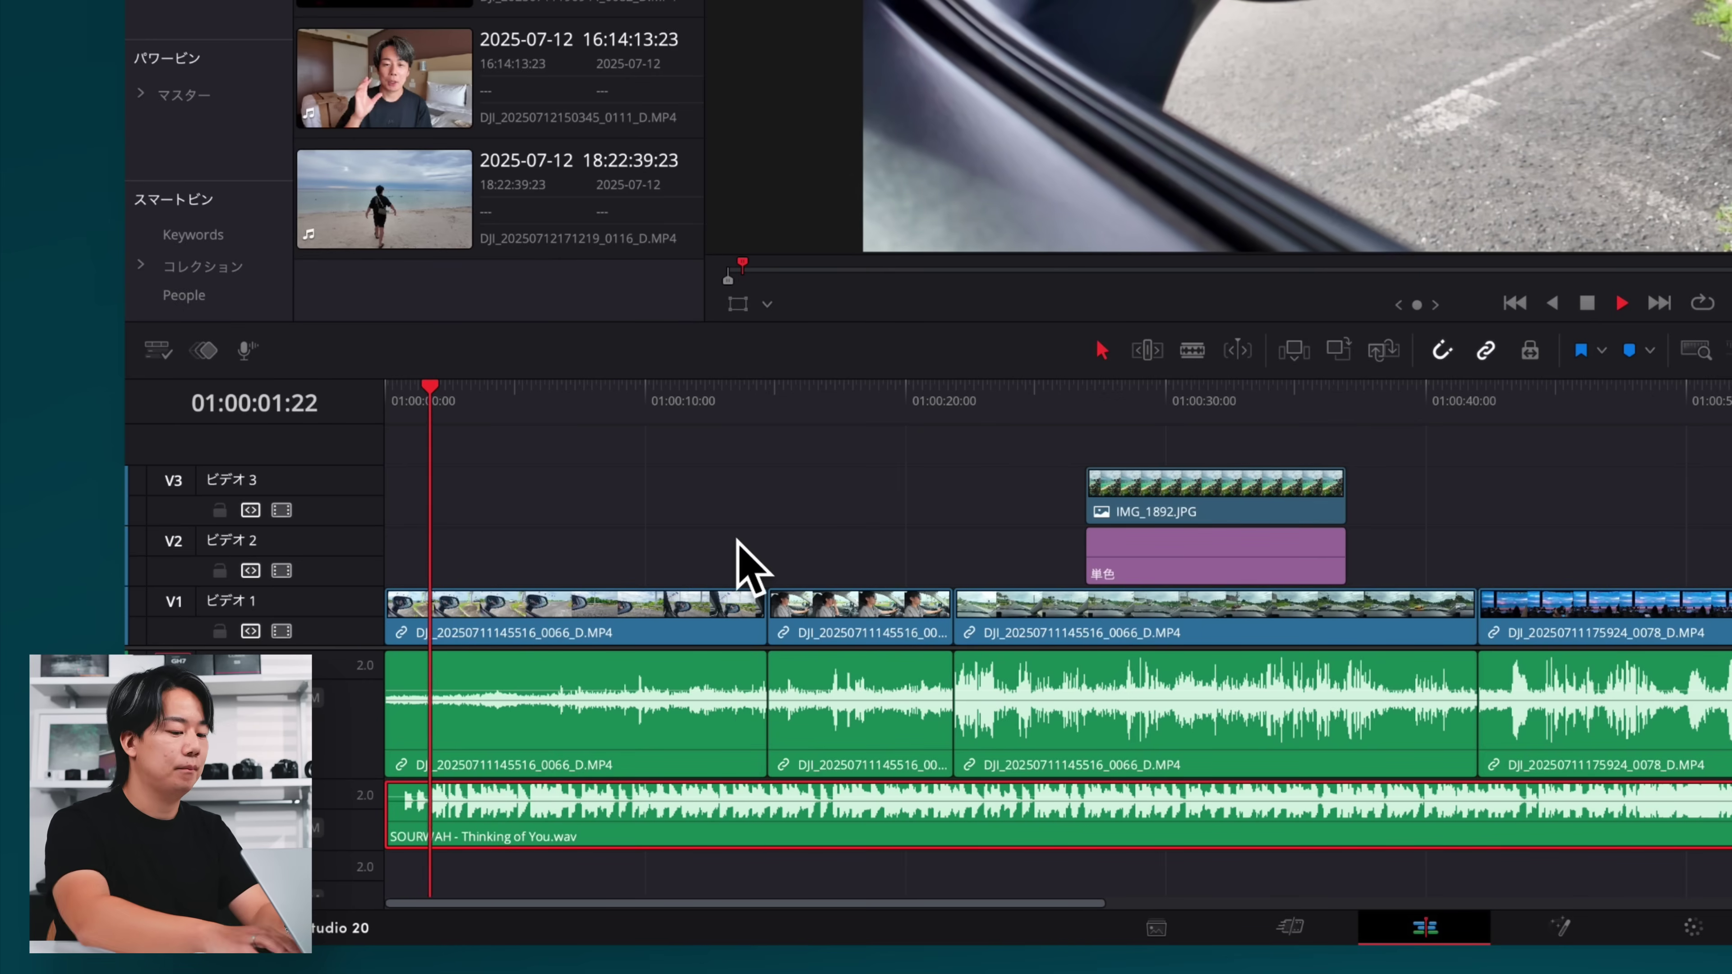
key("XF86AudioRaiseVolume")
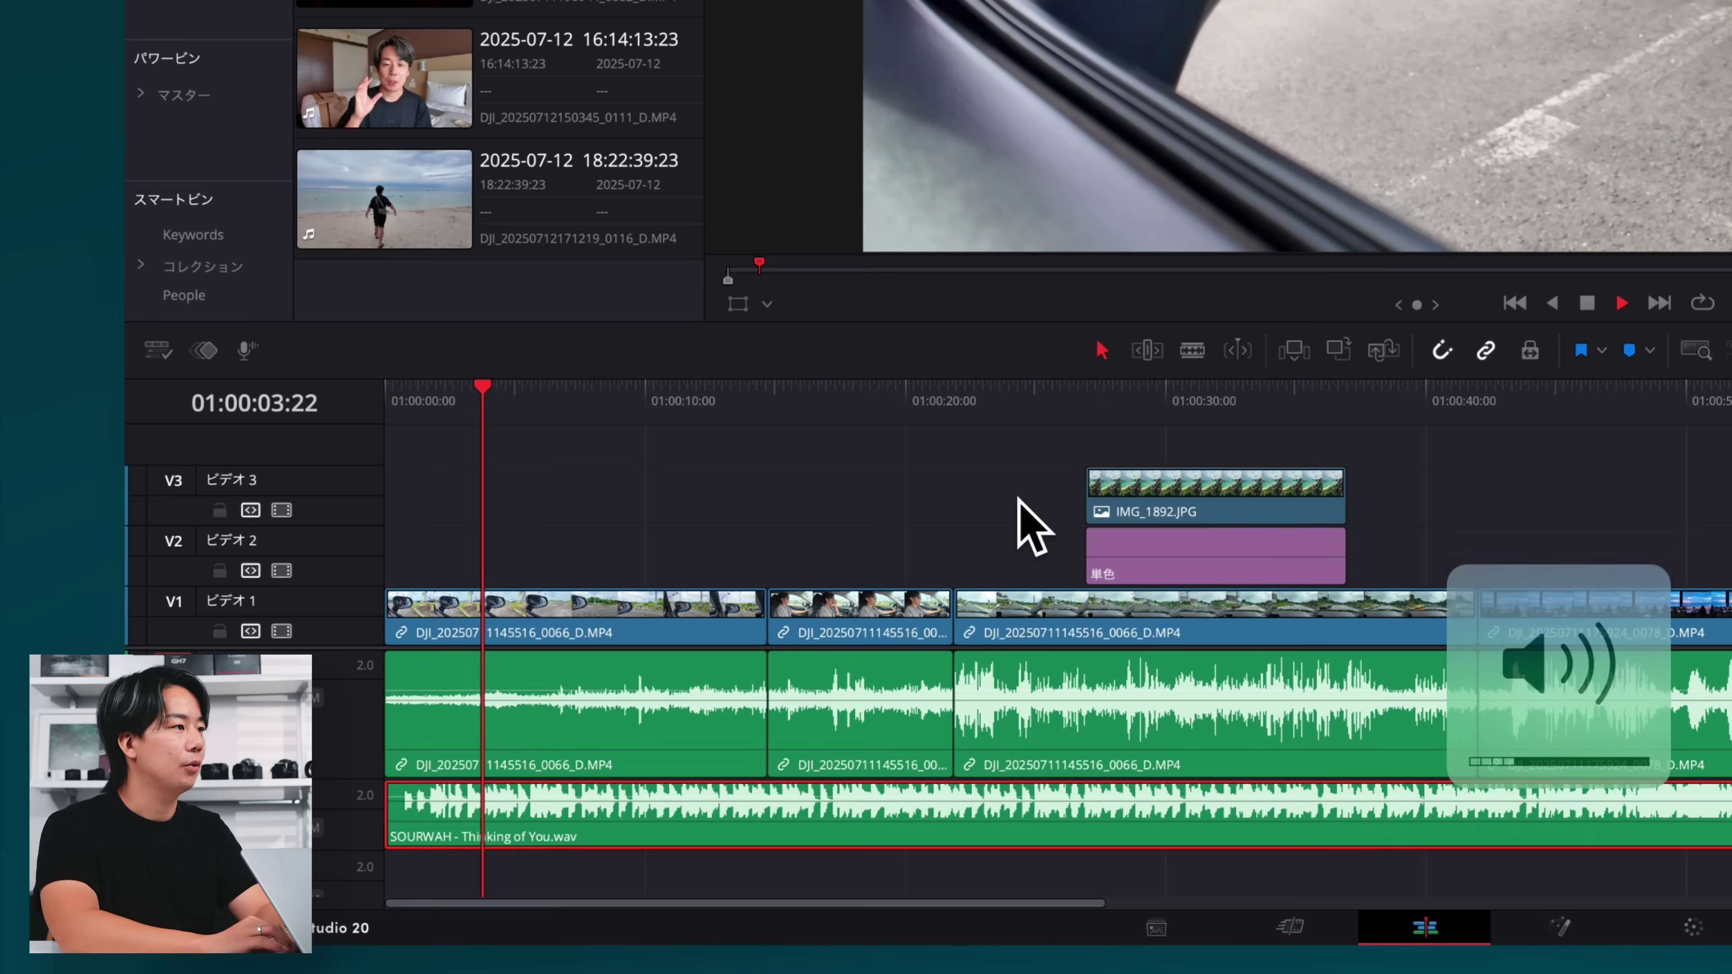
key("space")
Resize the audio tracks and lower the music volume to about -10.50 dB.
left_click_drag(822, 778, 818, 741)
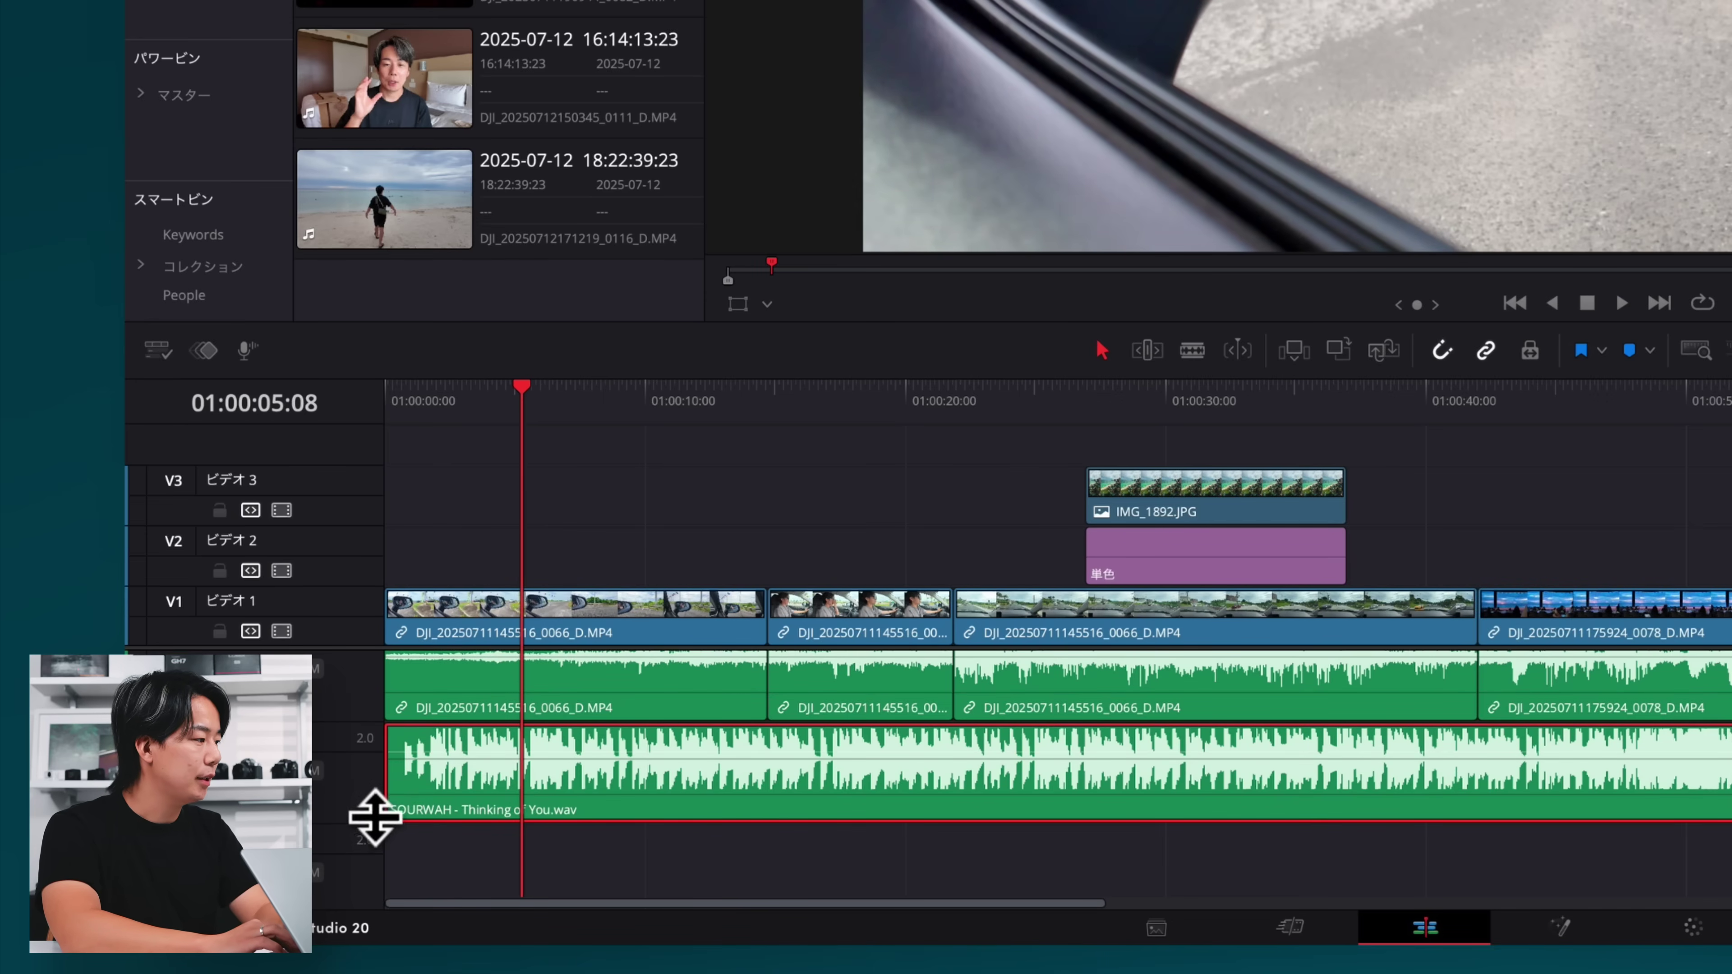
left_click_drag(372, 821, 370, 862)
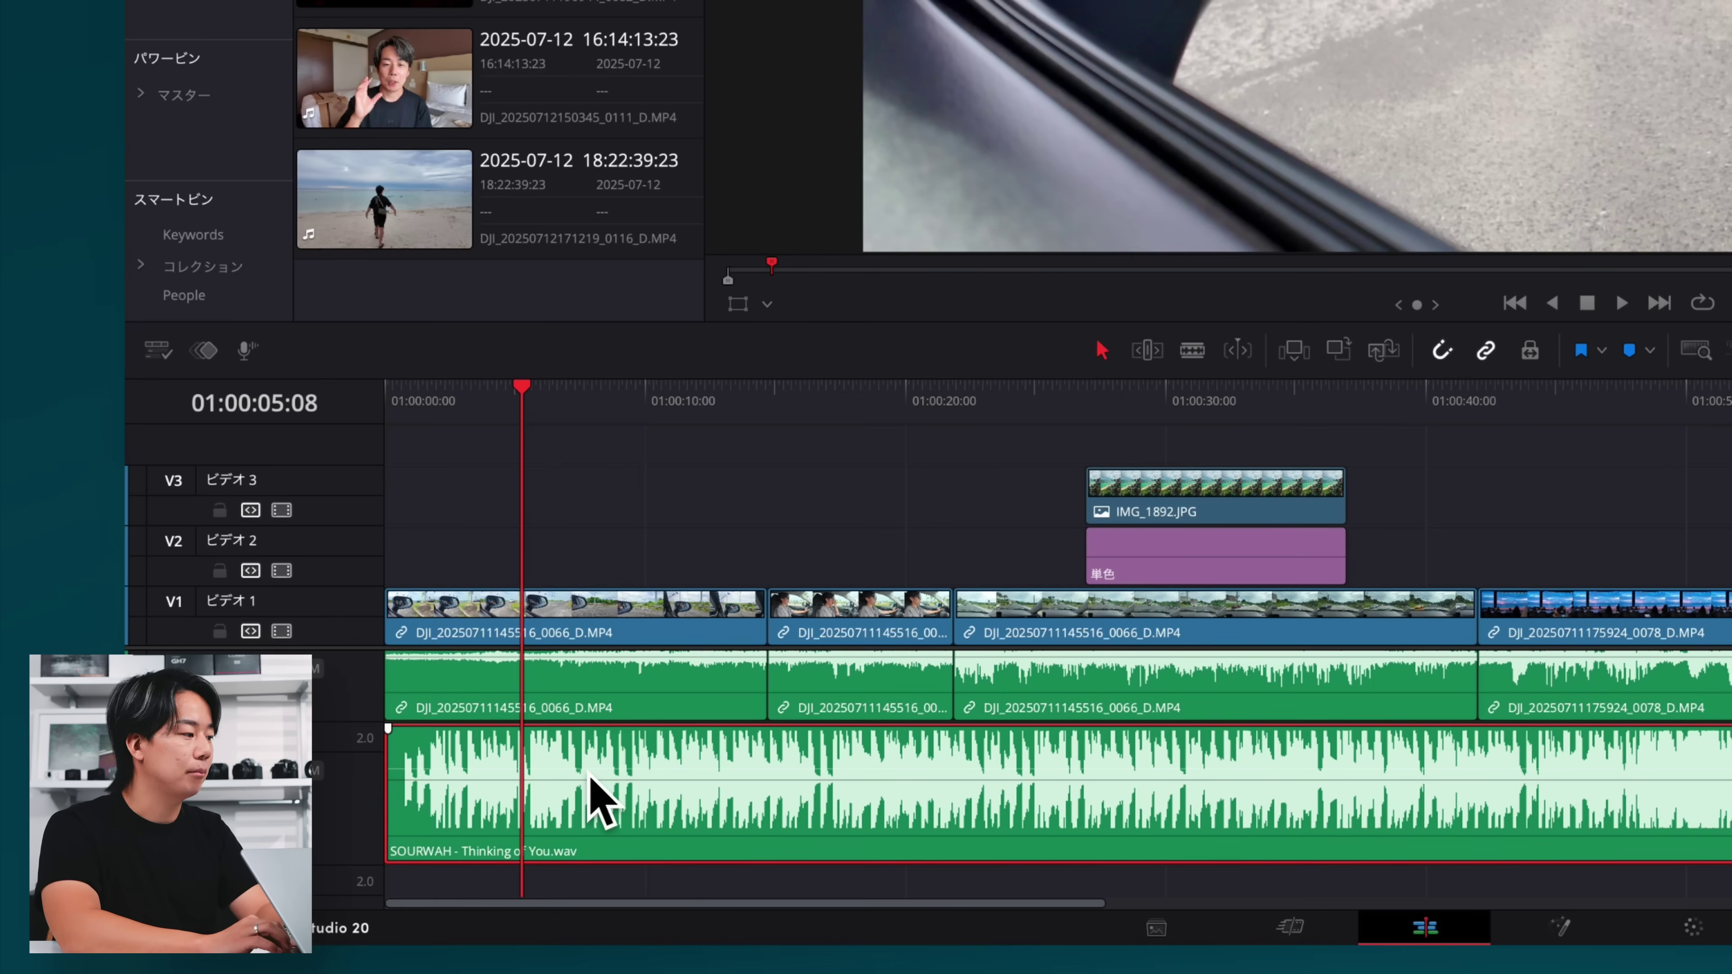
left_click_drag(605, 768, 618, 774)
Turn down the third car clip's own audio and play back to check it.
key("space")
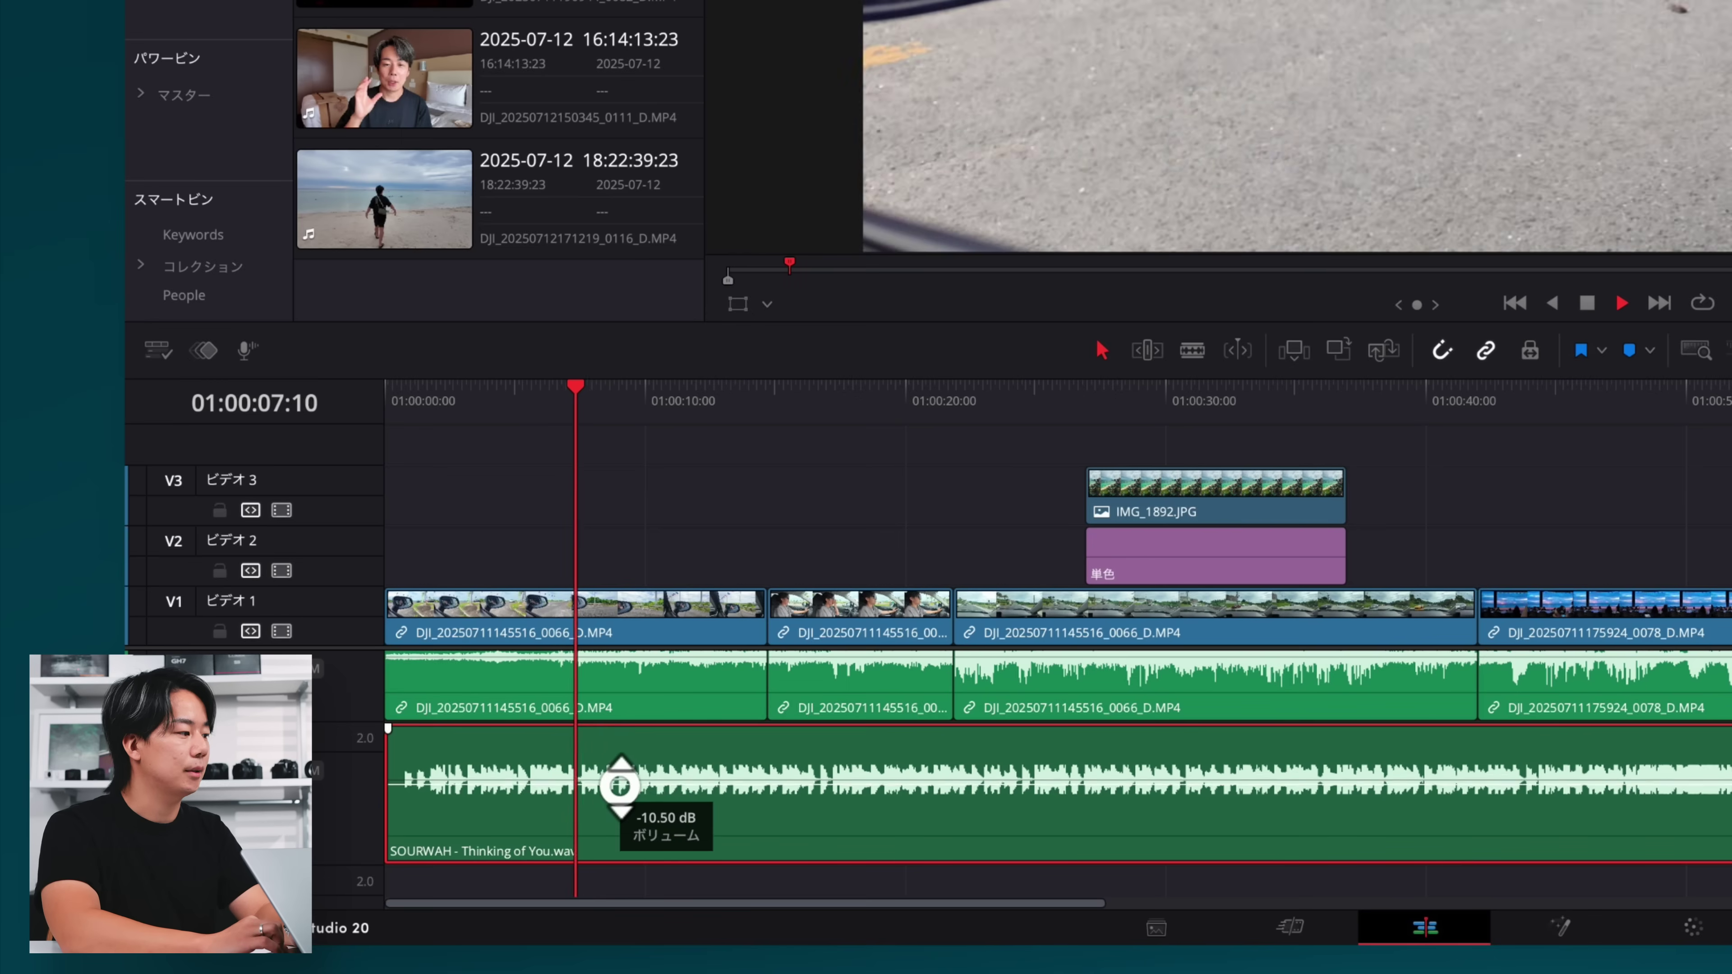
left_click(717, 713)
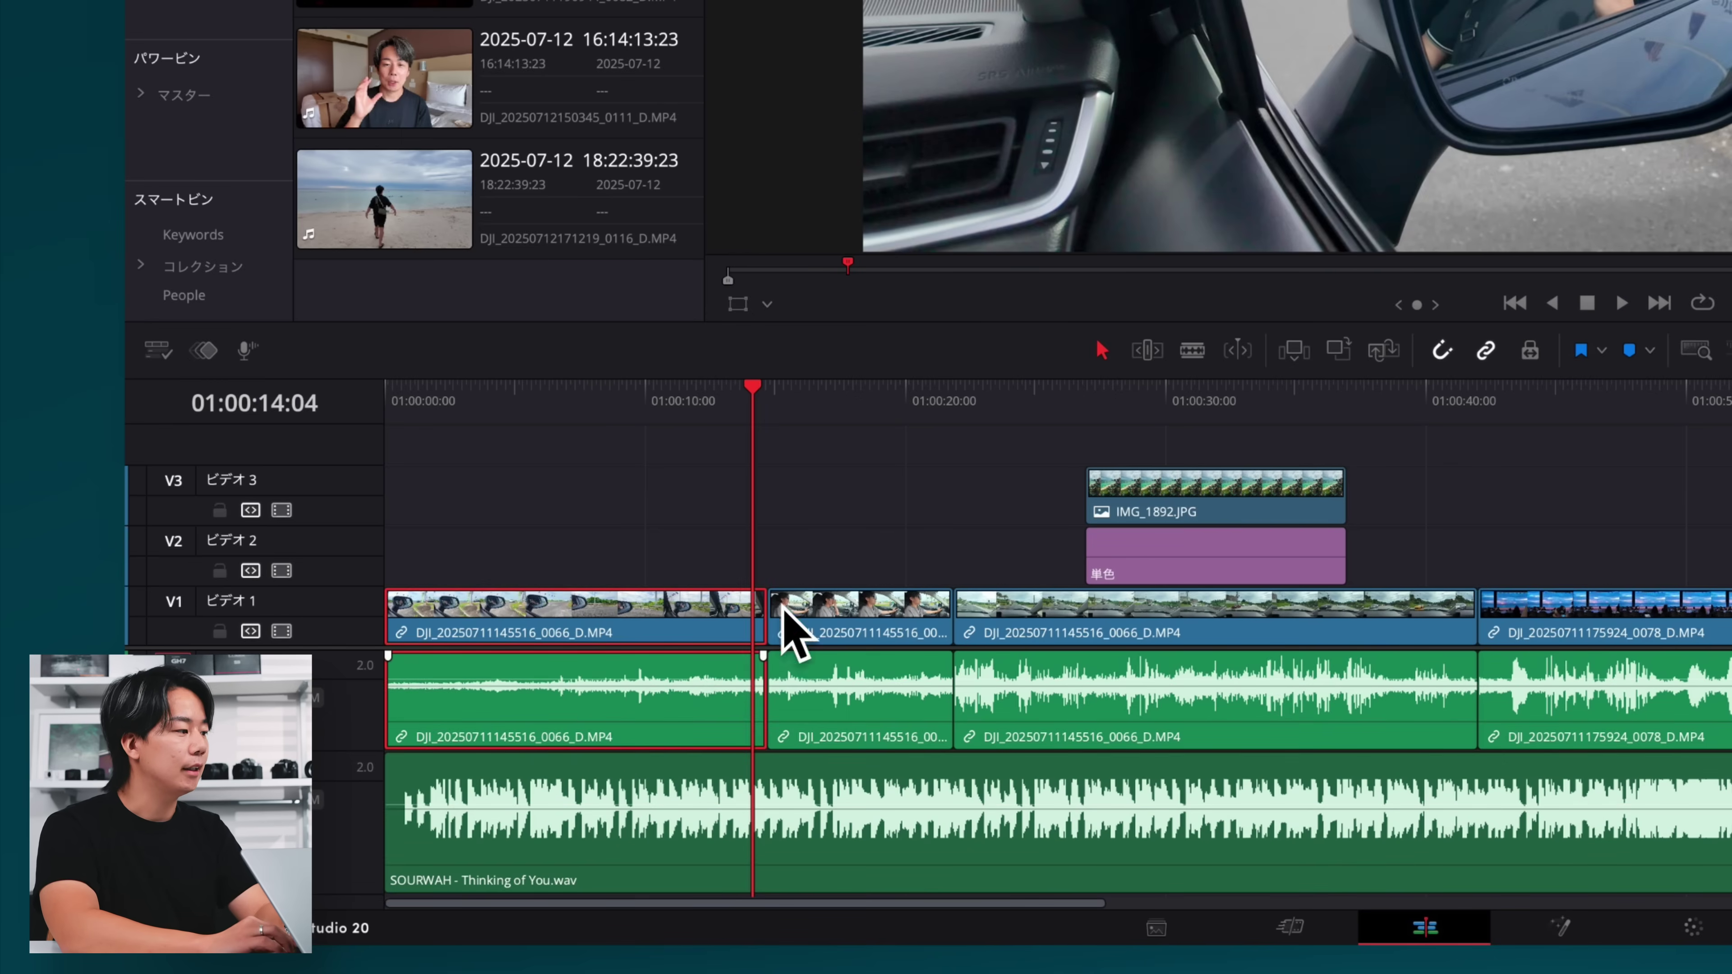
left_click(852, 412)
left_click(974, 413)
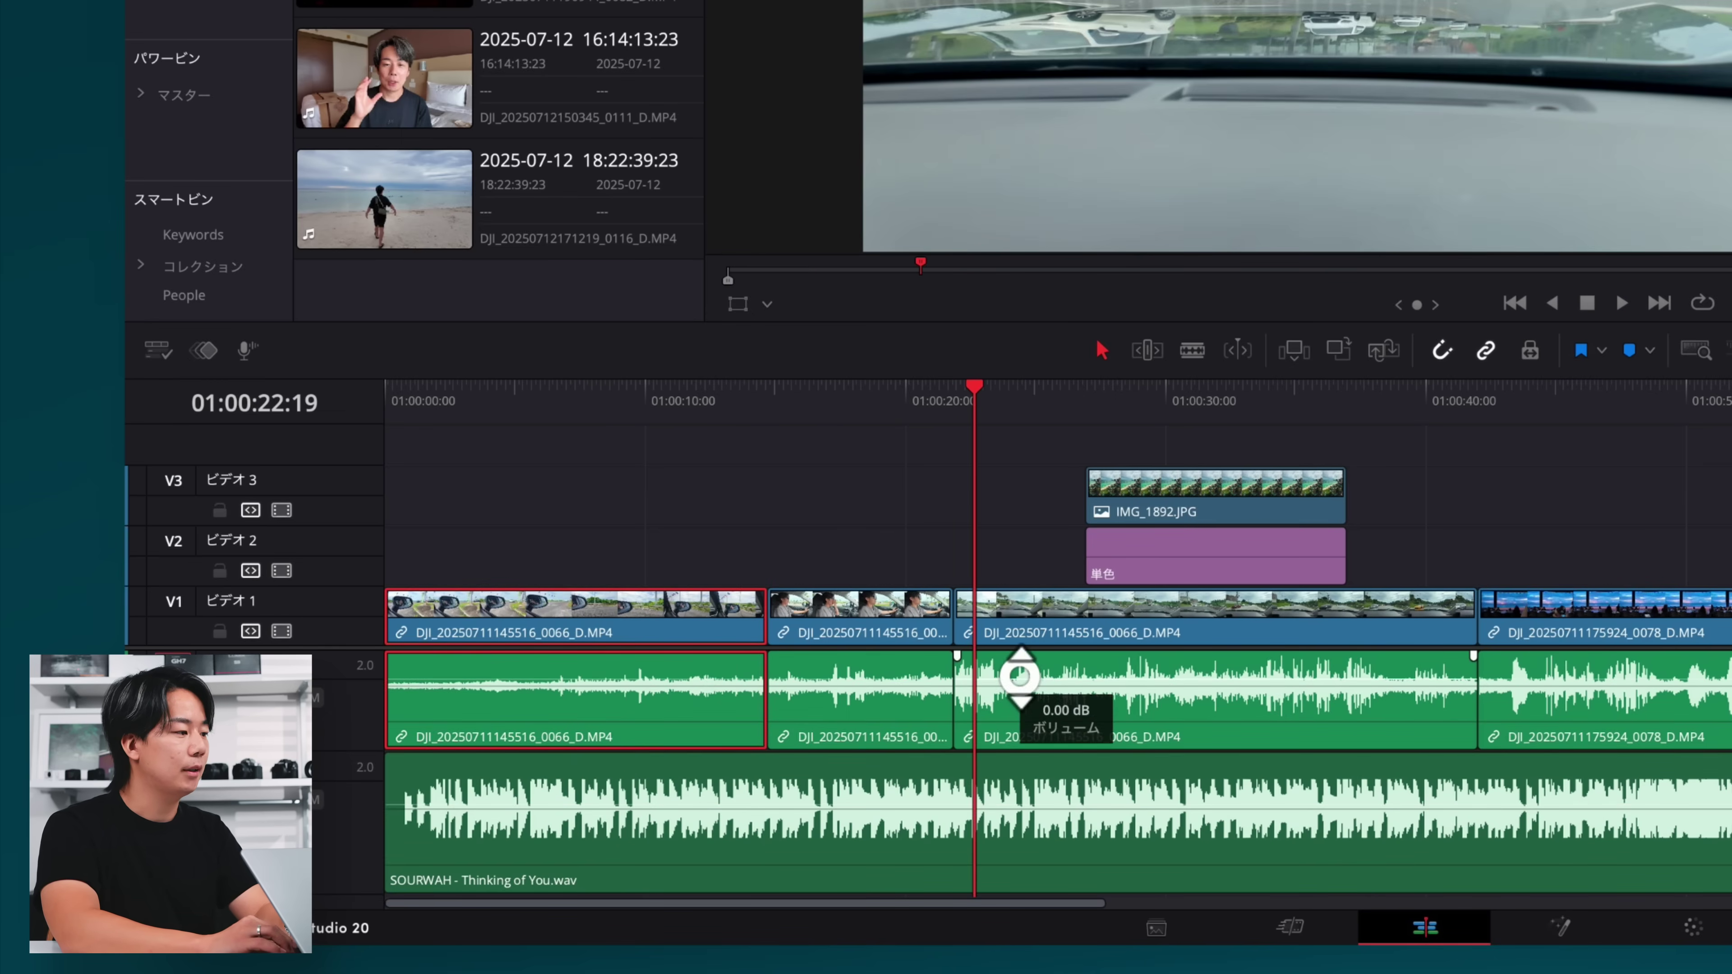
left_click_drag(1019, 675, 1019, 689)
key("space")
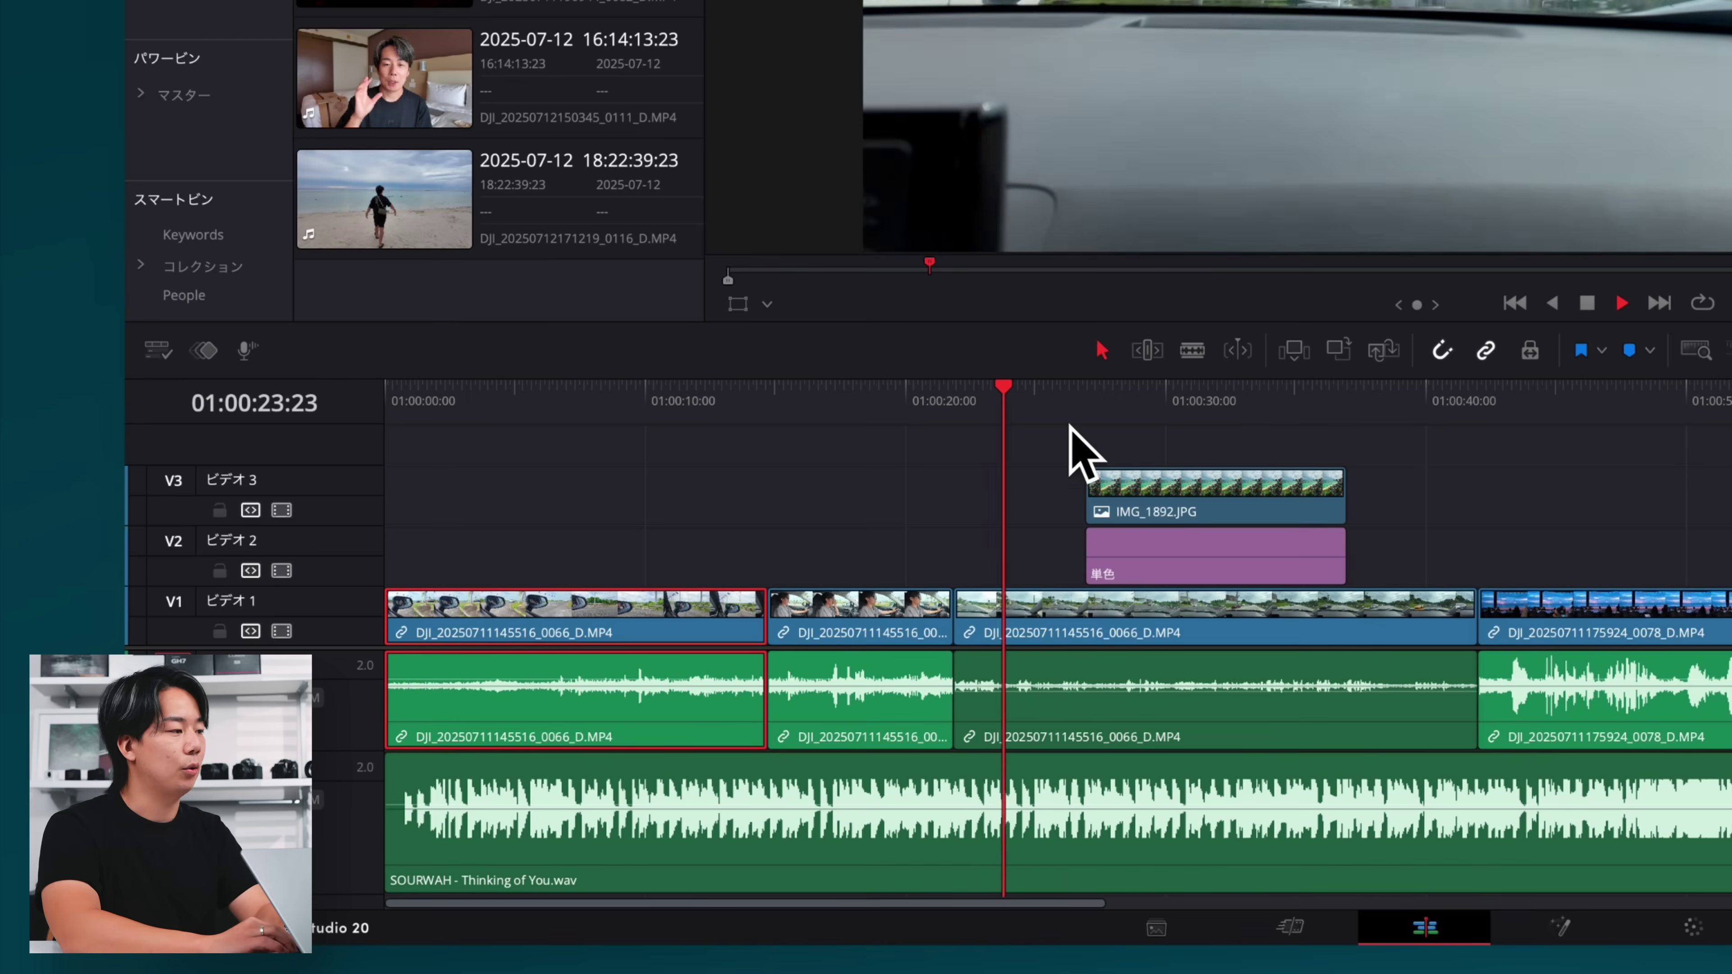
left_click_drag(1078, 403, 1537, 410)
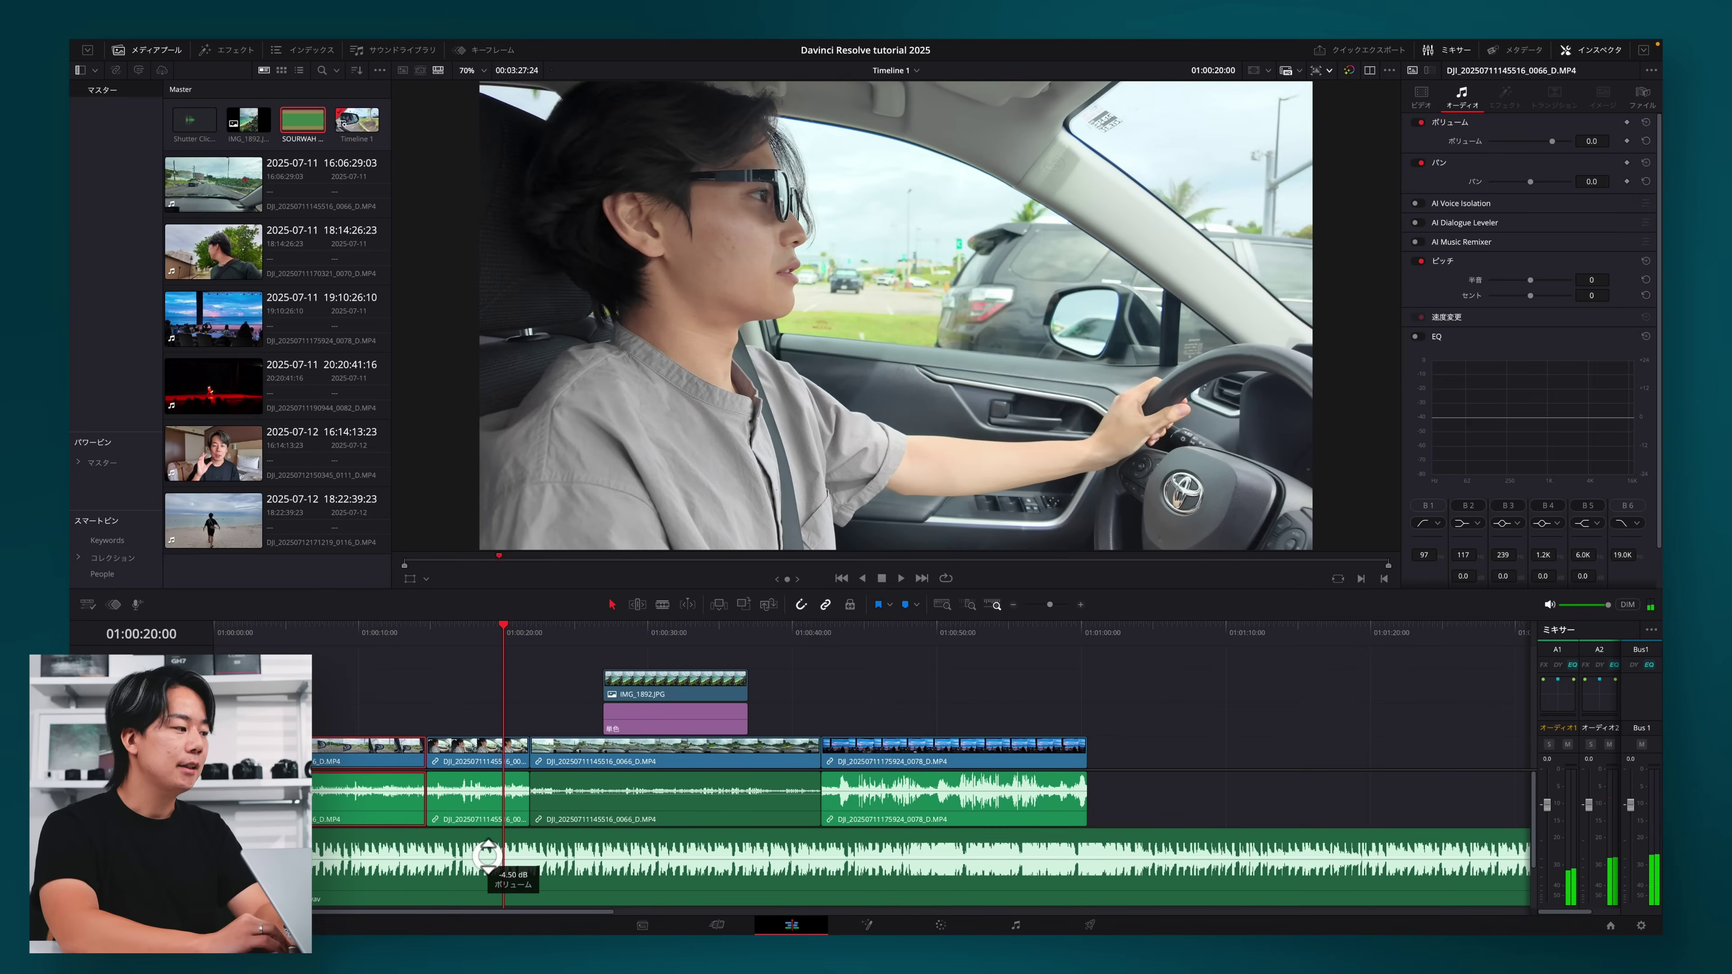
Drop the music to -16.5 dB, add a volume keyframe near 20 seconds, and raise it afterwards.
left_click_drag(488, 855, 484, 865)
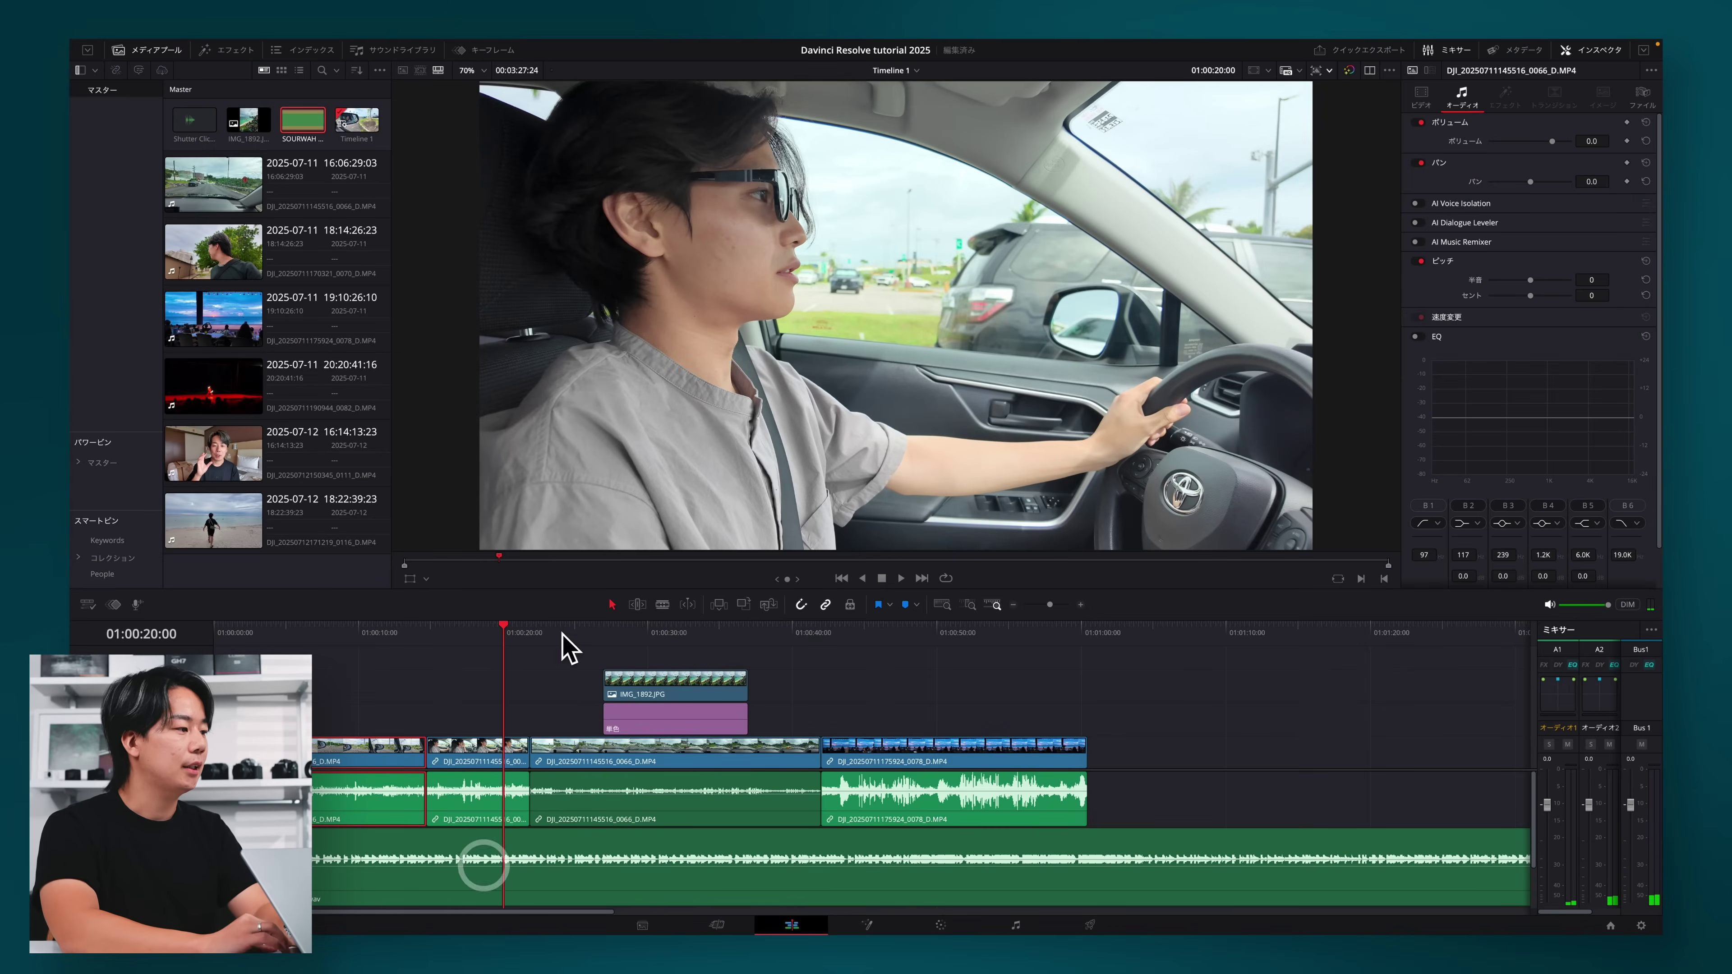
left_click_drag(533, 641, 510, 639)
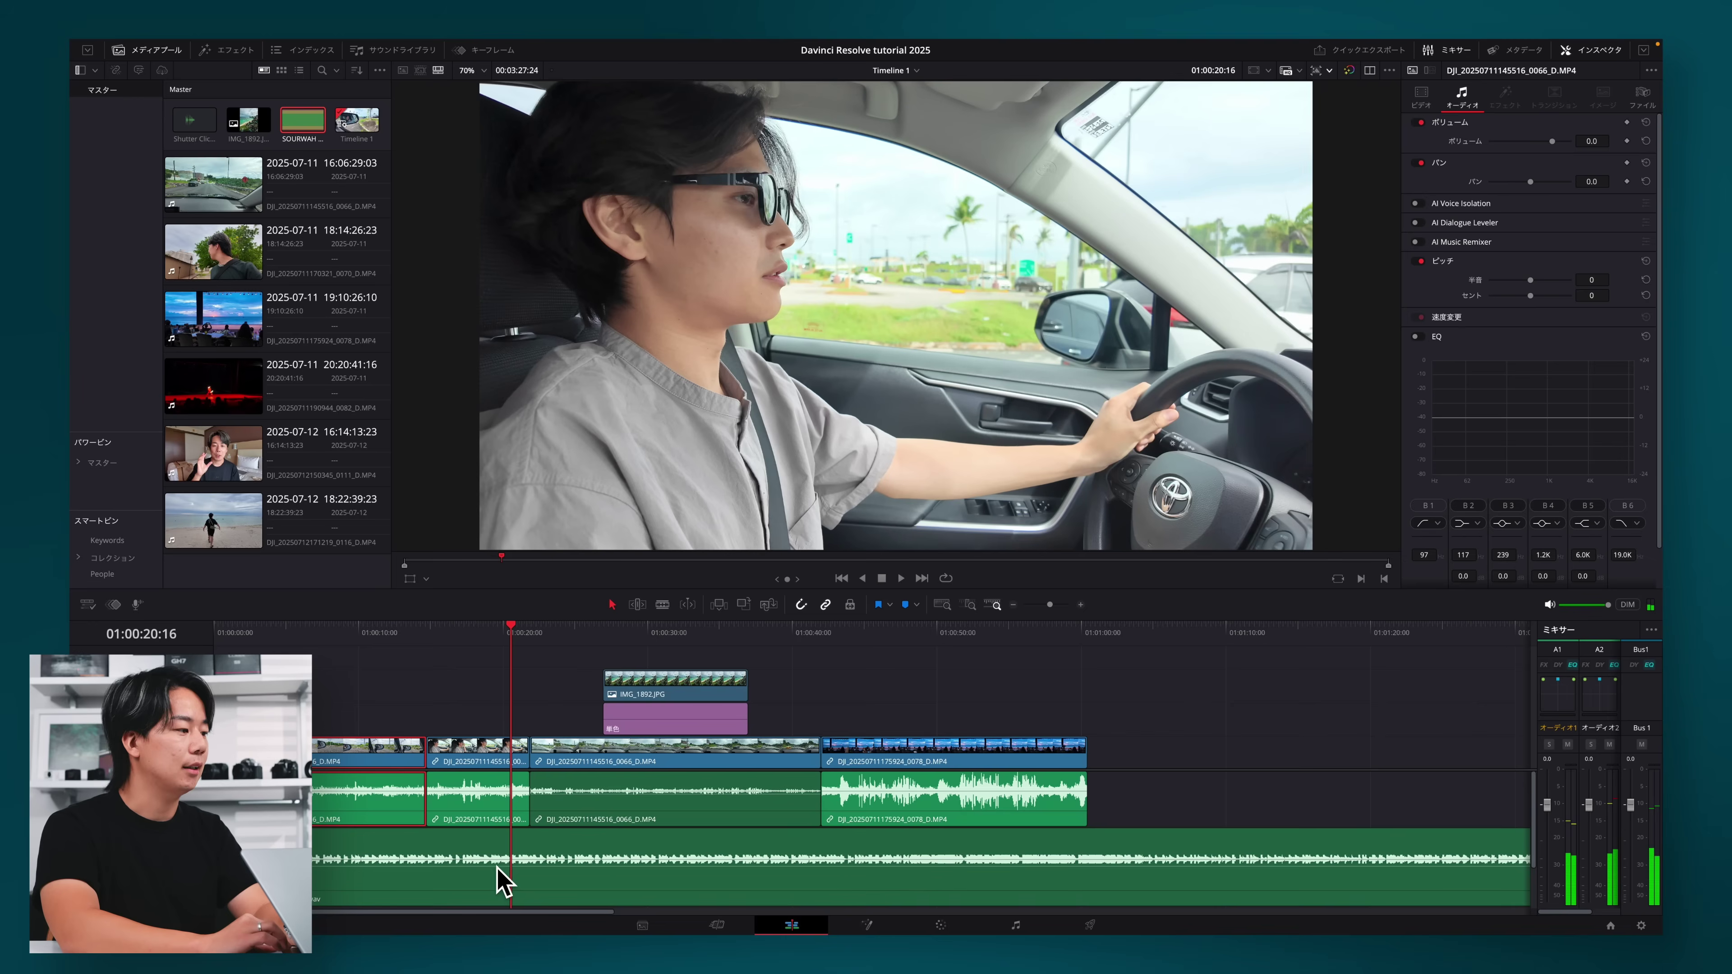
left_click(502, 849)
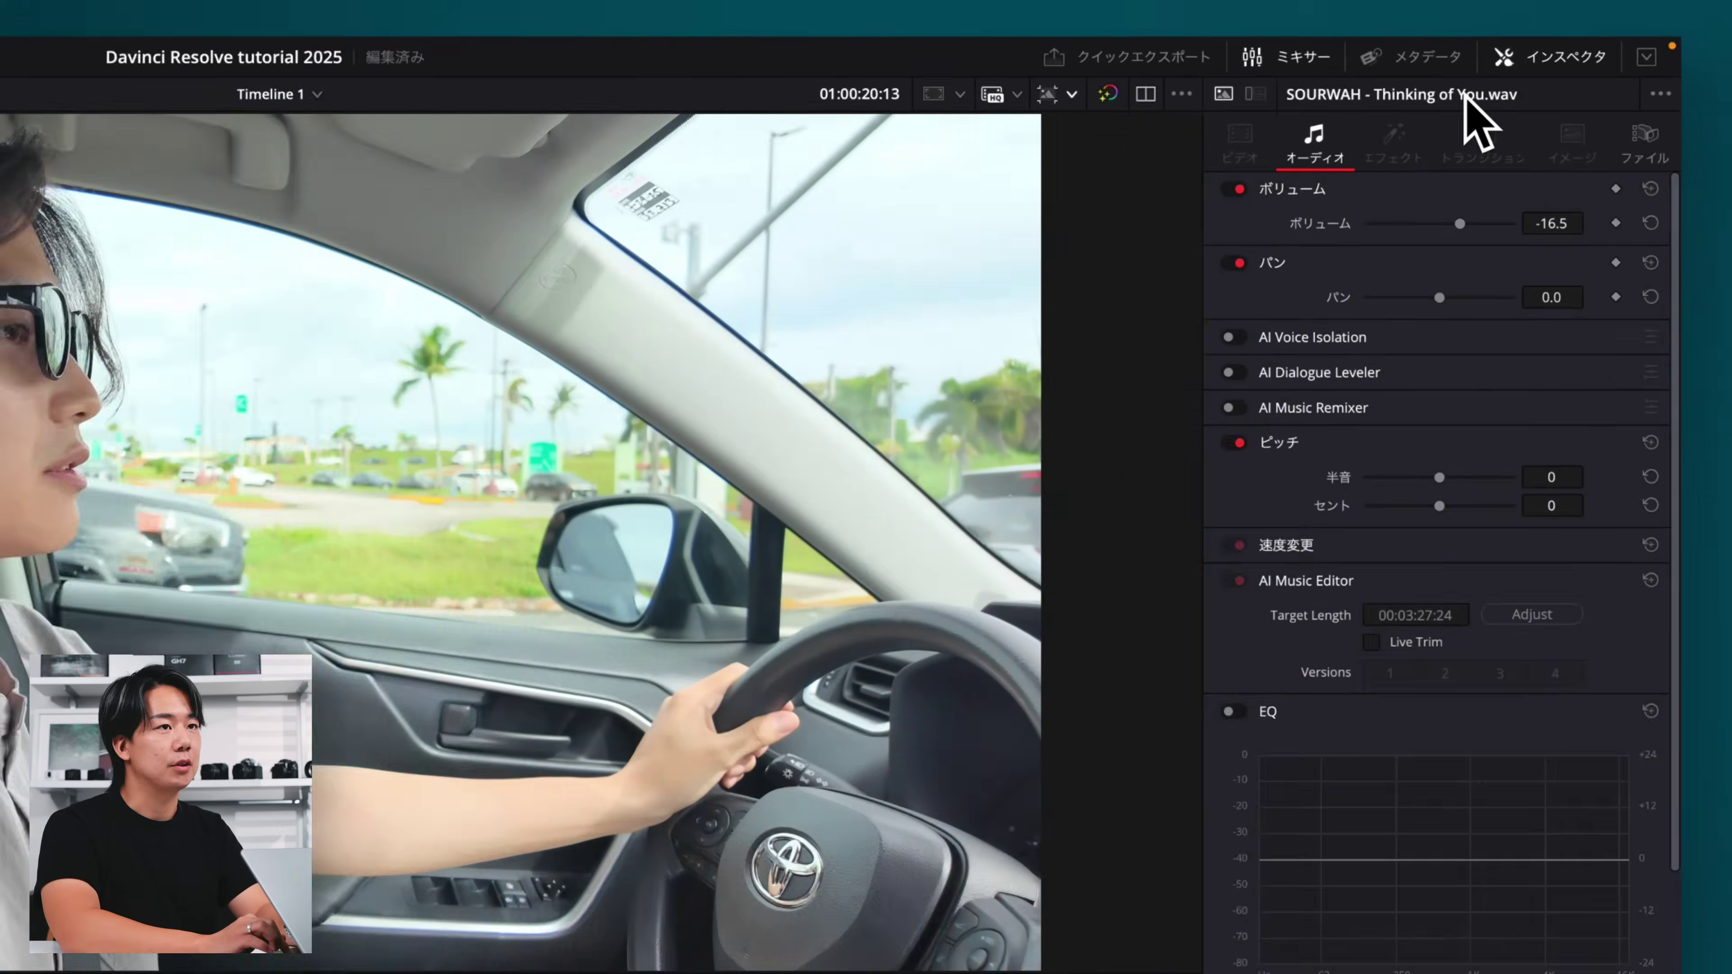
left_click(1603, 46)
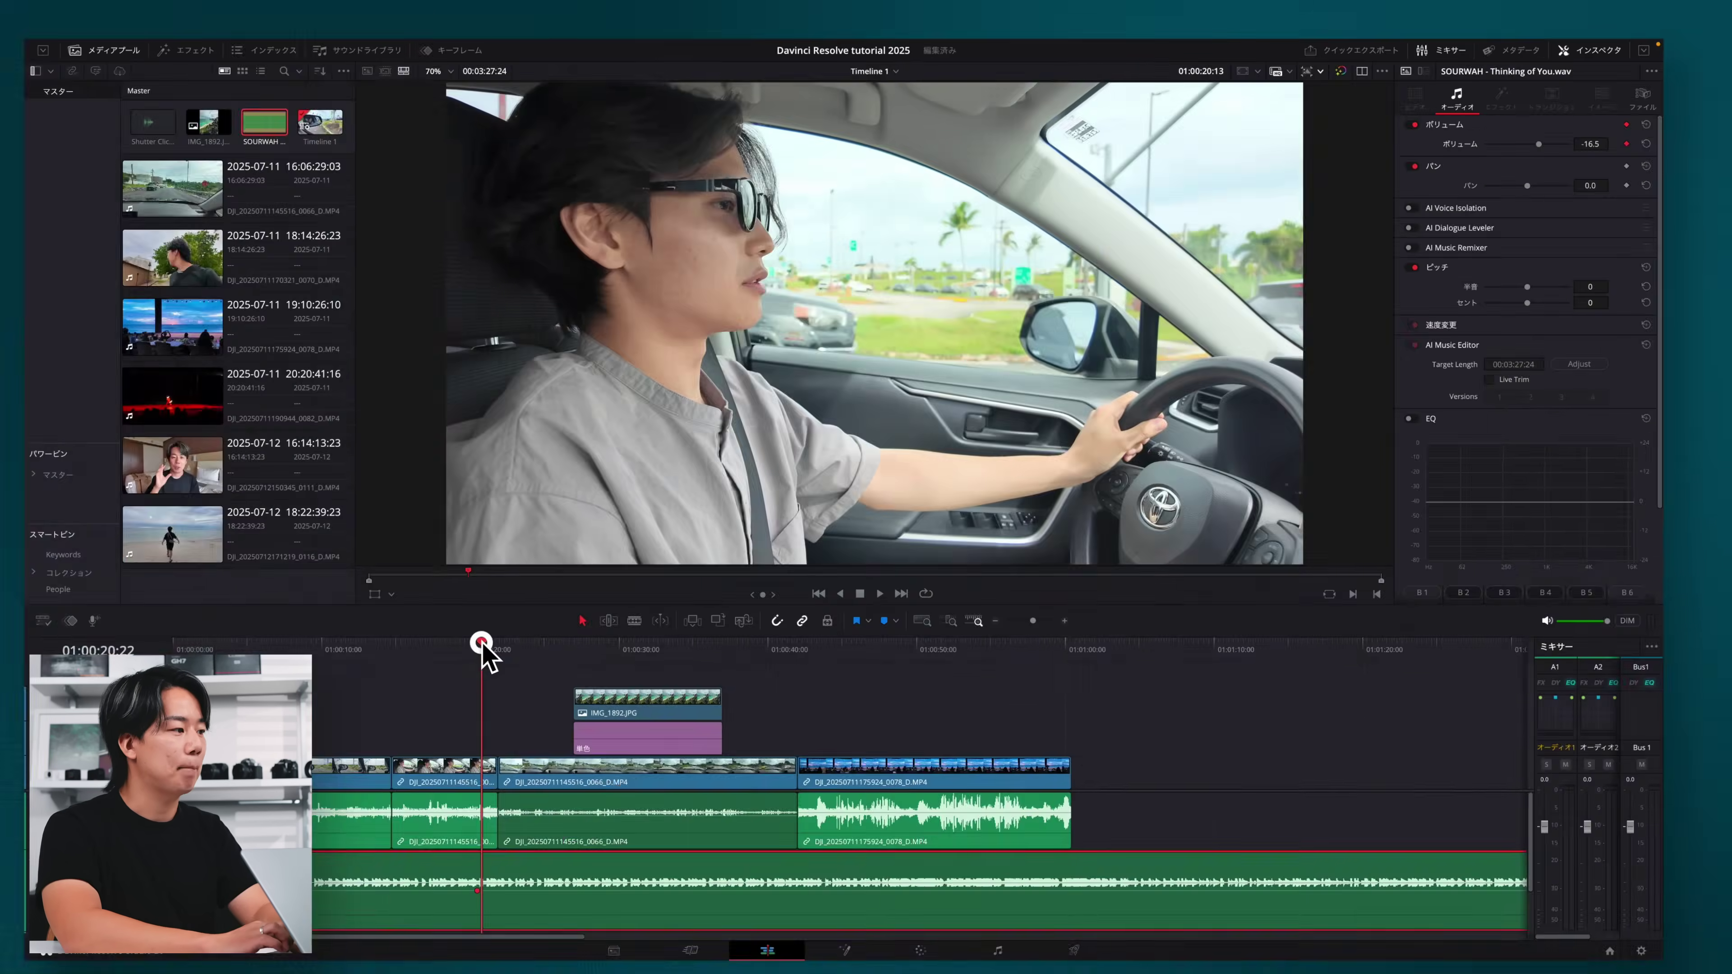
left_click(534, 629)
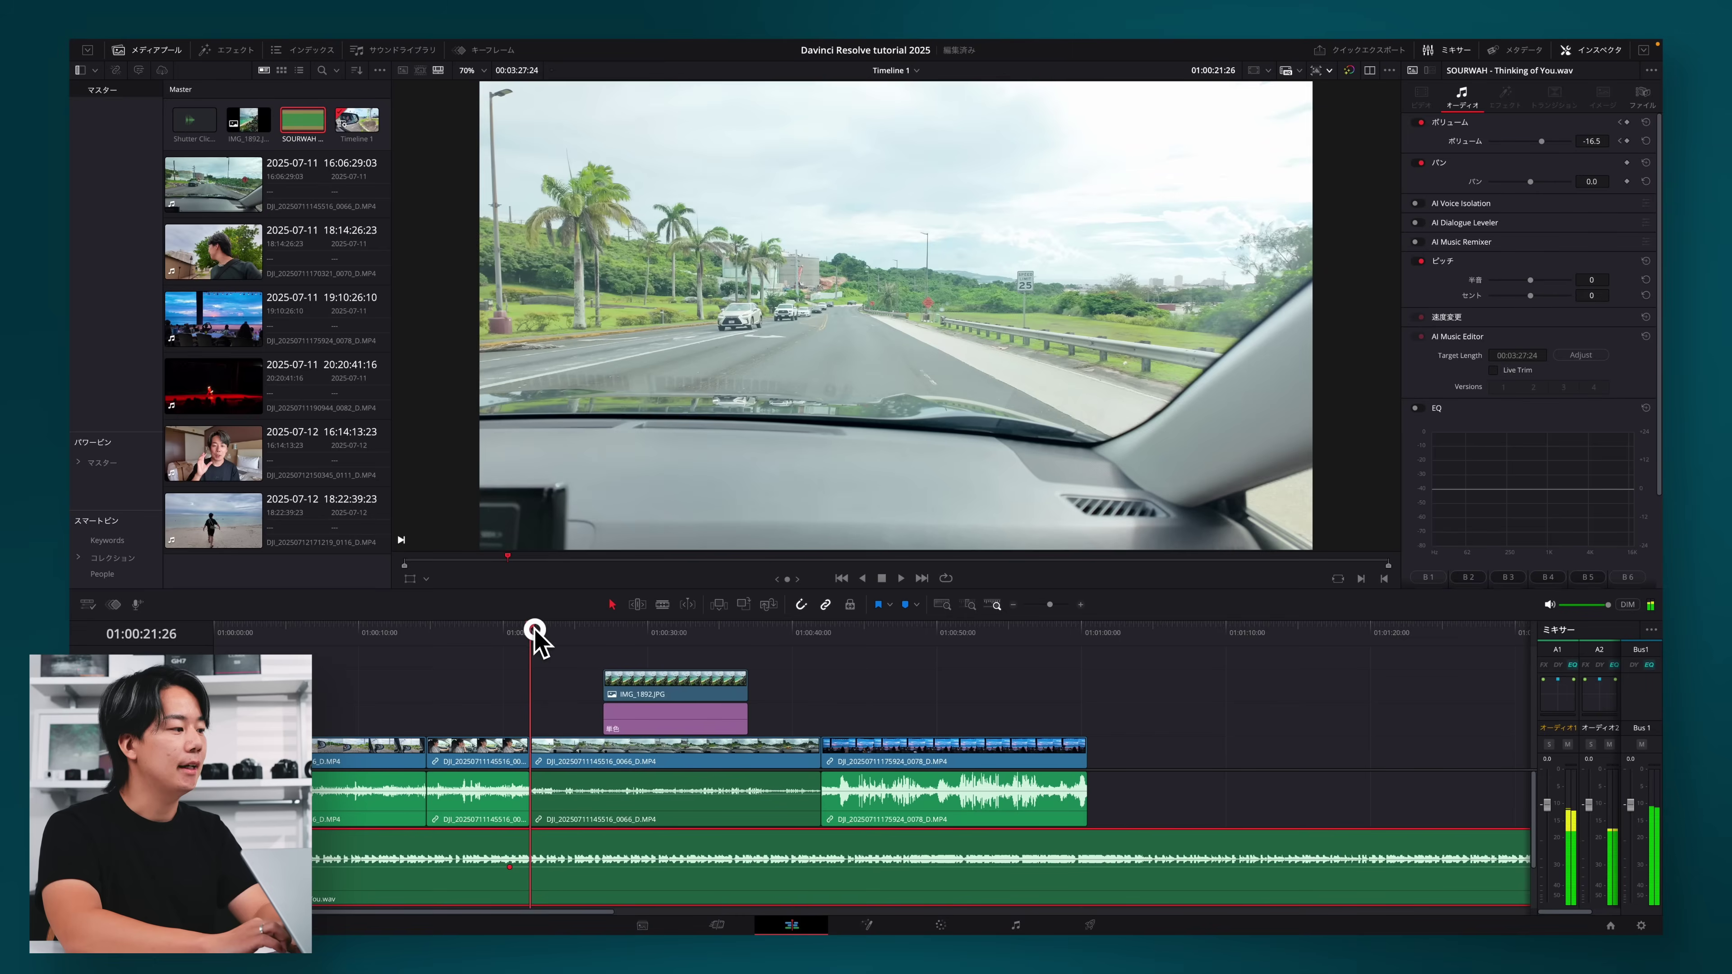
left_click_drag(535, 630, 533, 630)
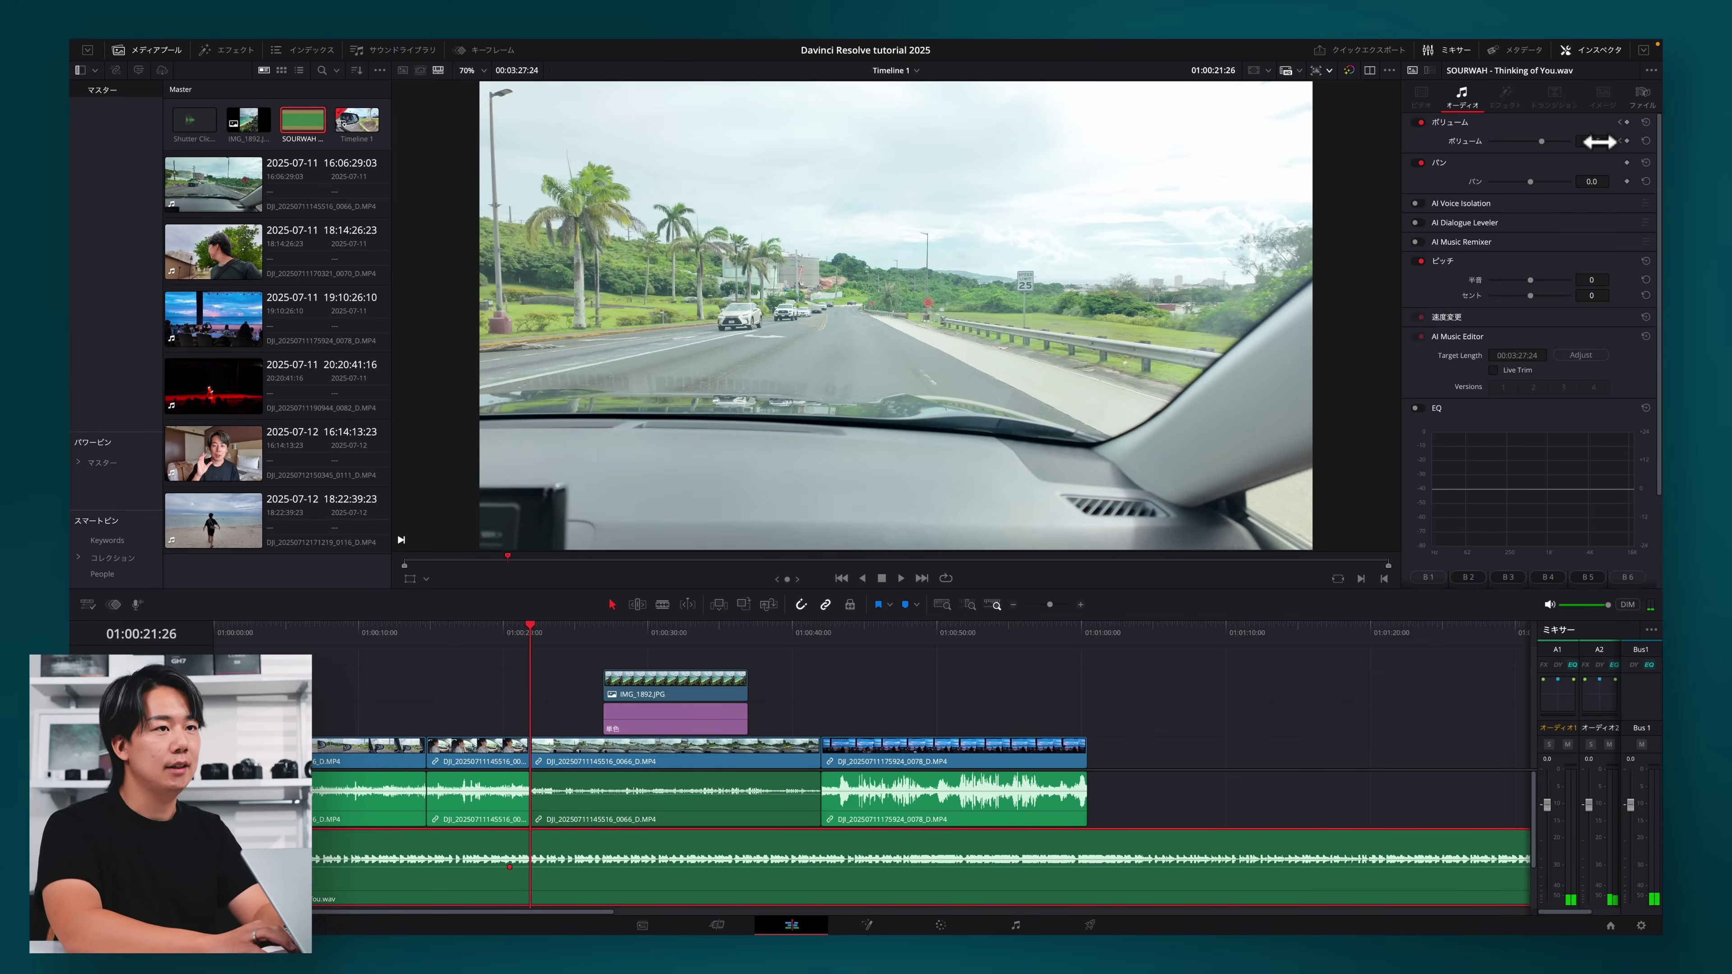
left_click_drag(1599, 141, 1604, 144)
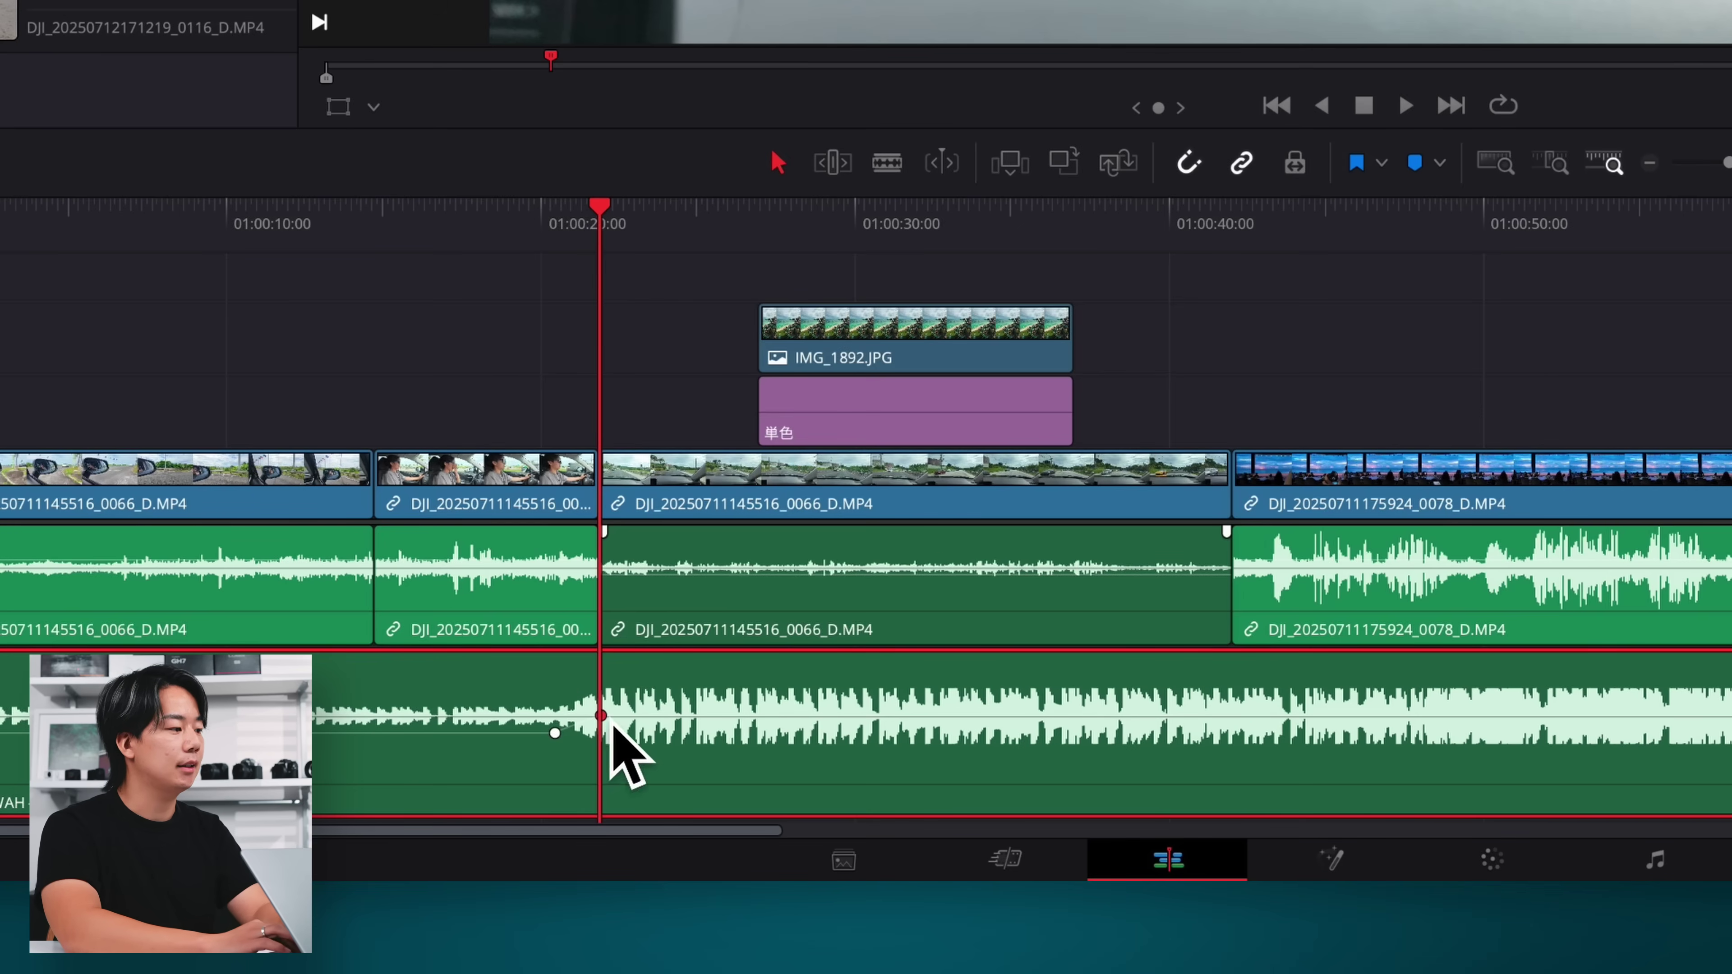
Raise the music further after the 20-second keyframe and add a keyframe for a gradual rise.
left_click(533, 251)
key("space")
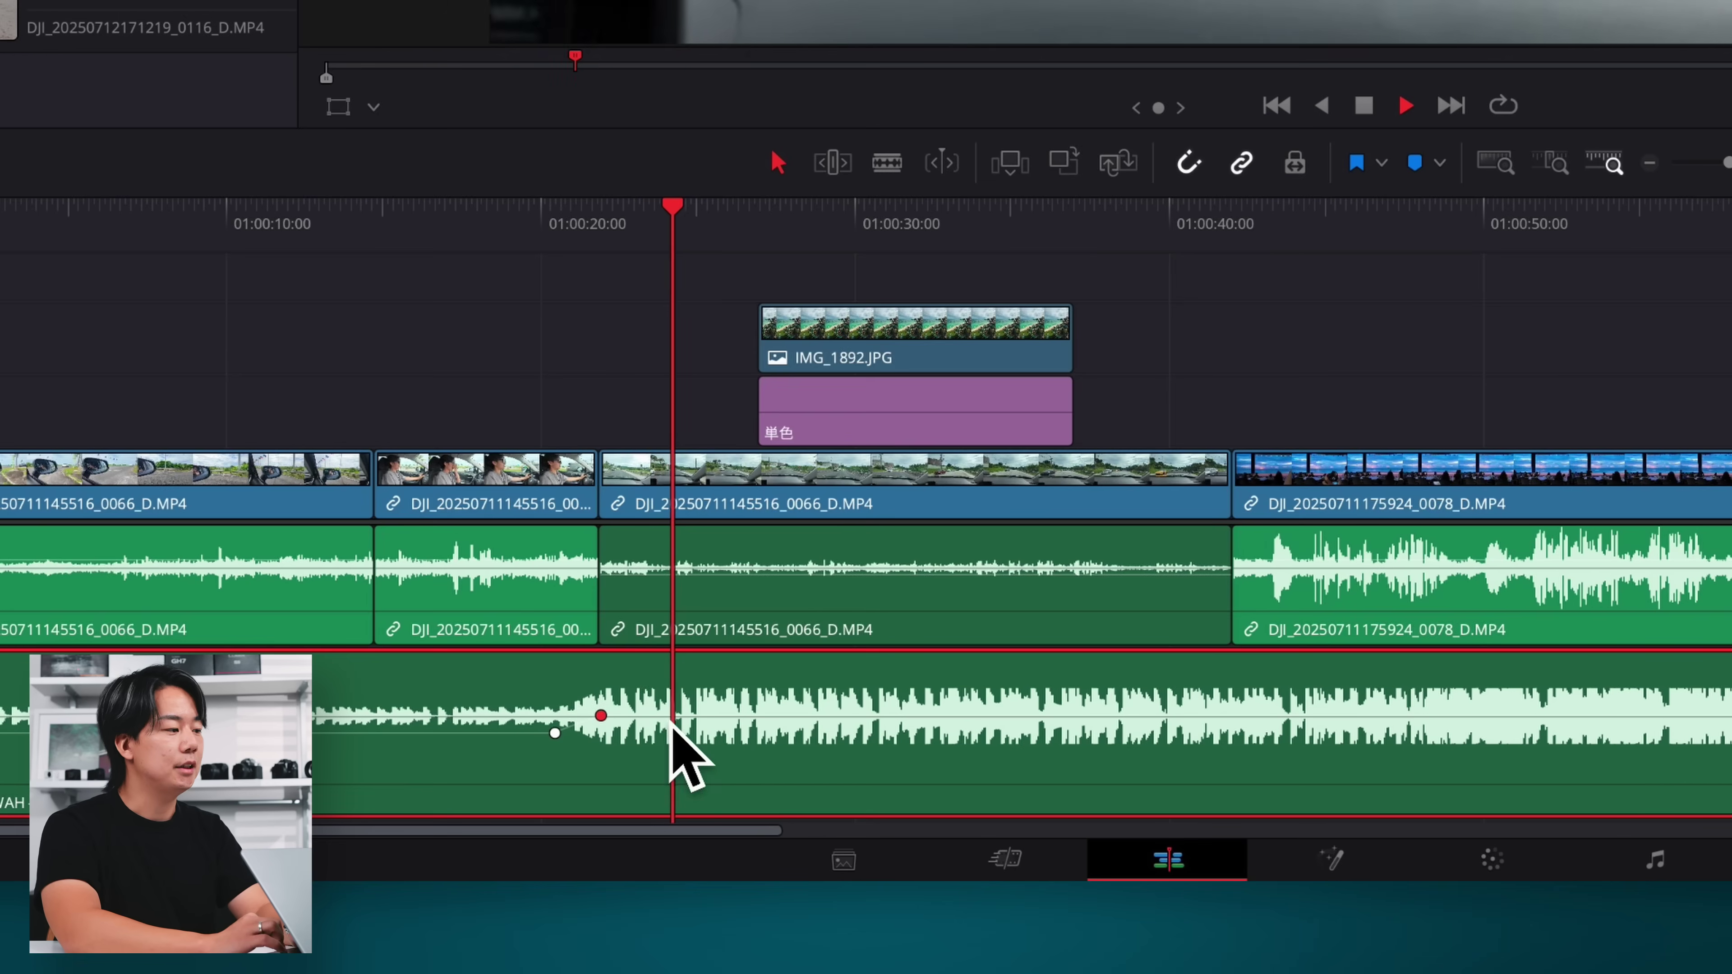
key("space")
left_click_drag(683, 713, 680, 707)
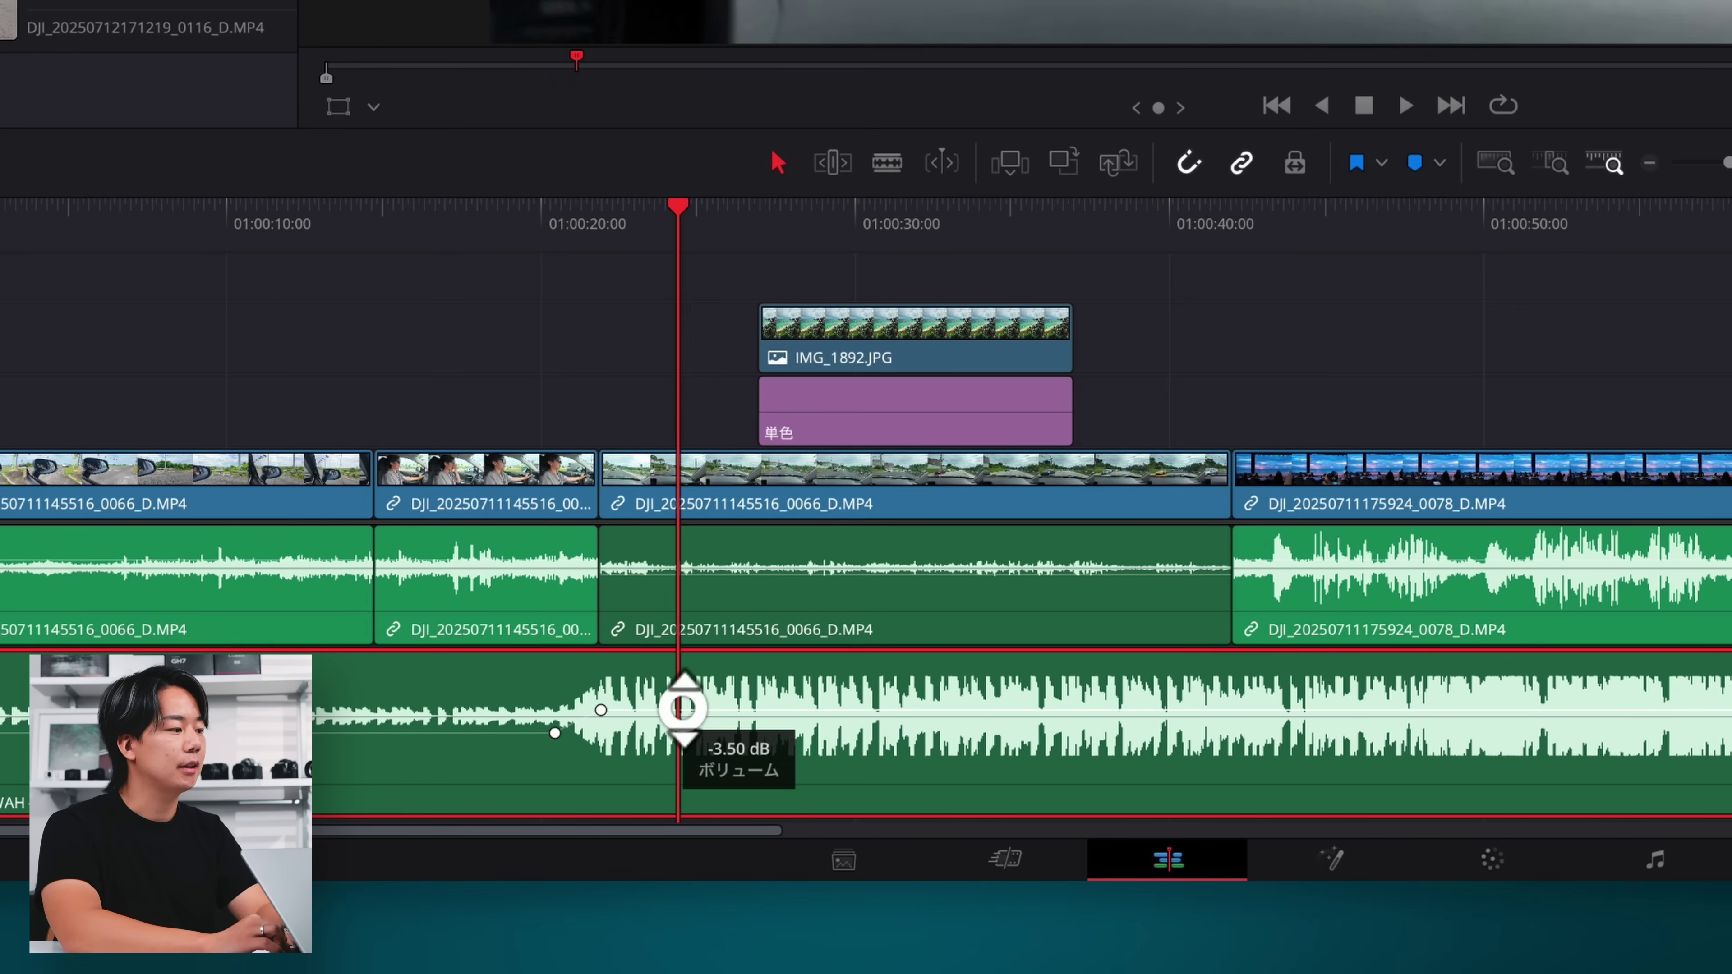
left_click(486, 733, "alt")
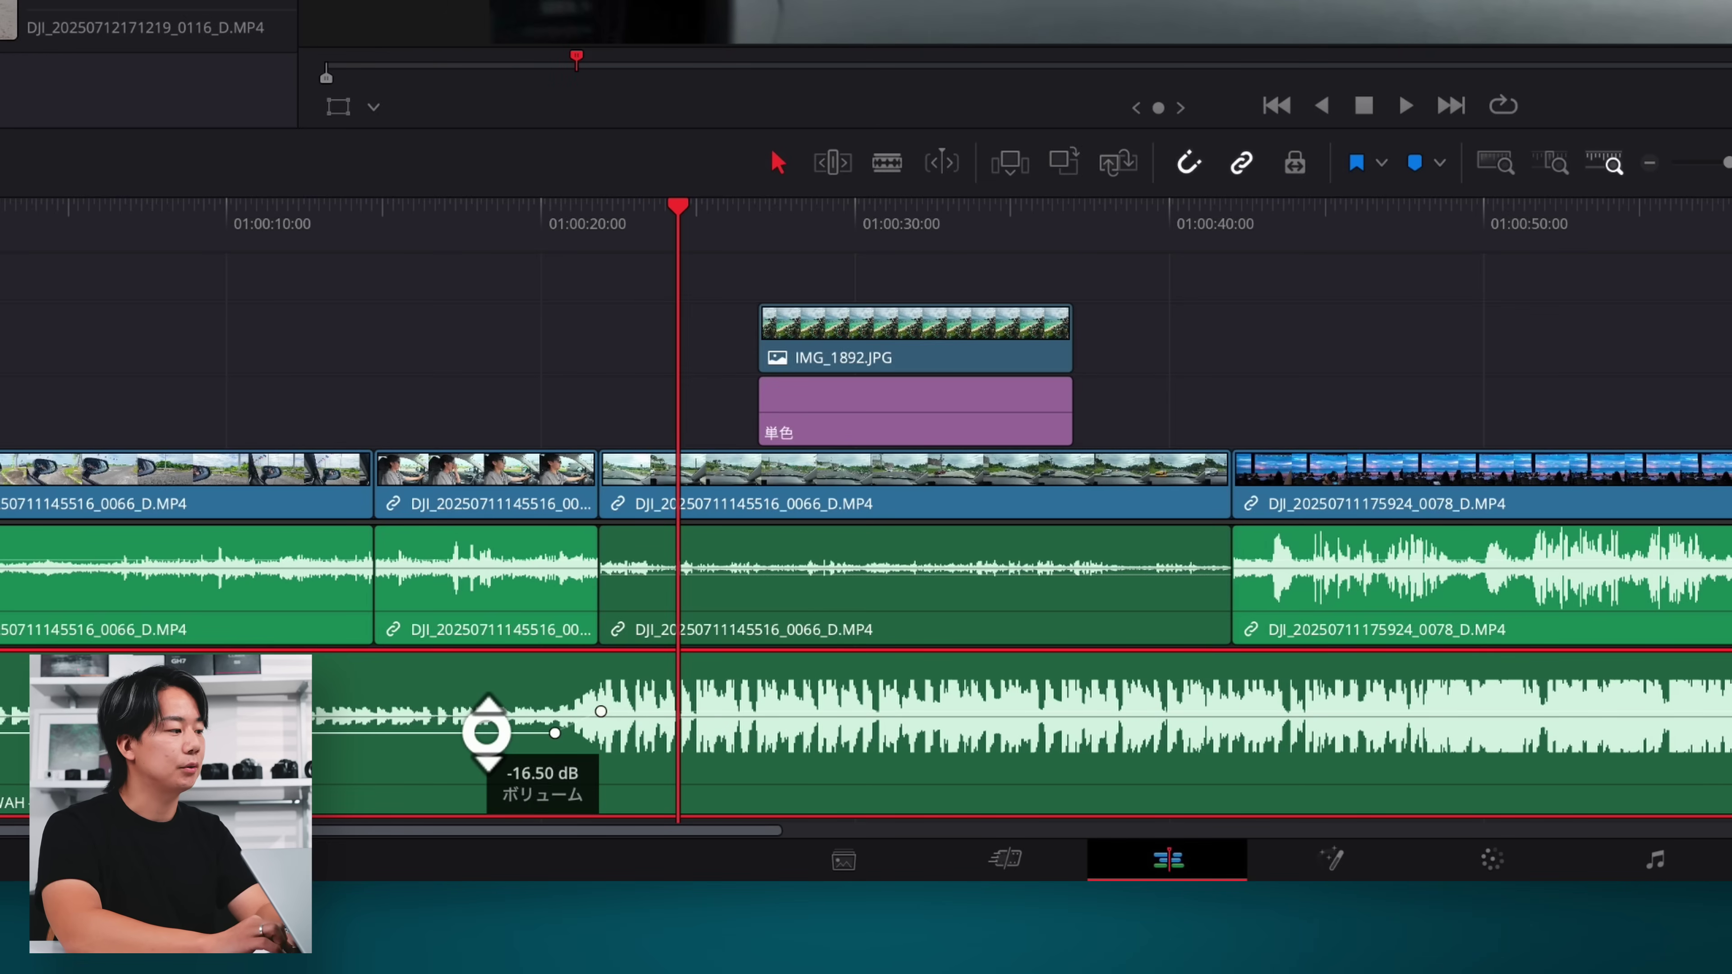
Add a music volume keyframe around 39 seconds and lower the volume after it.
left_click(1198, 224)
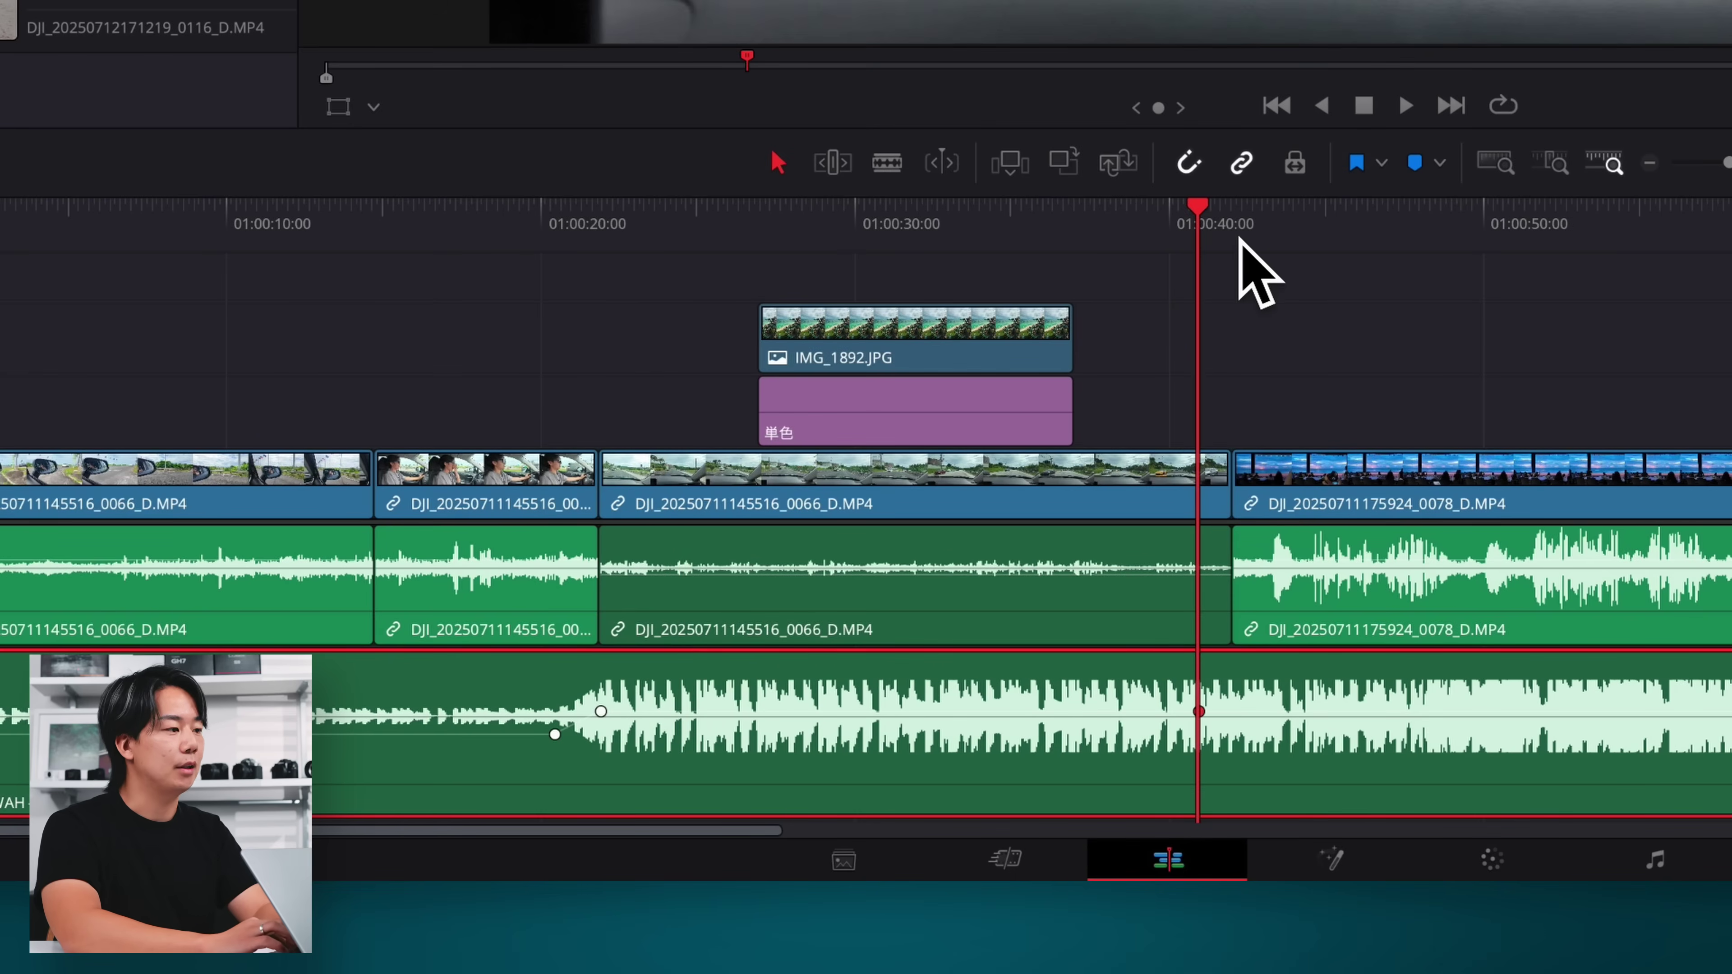
left_click_drag(1248, 191, 1245, 214)
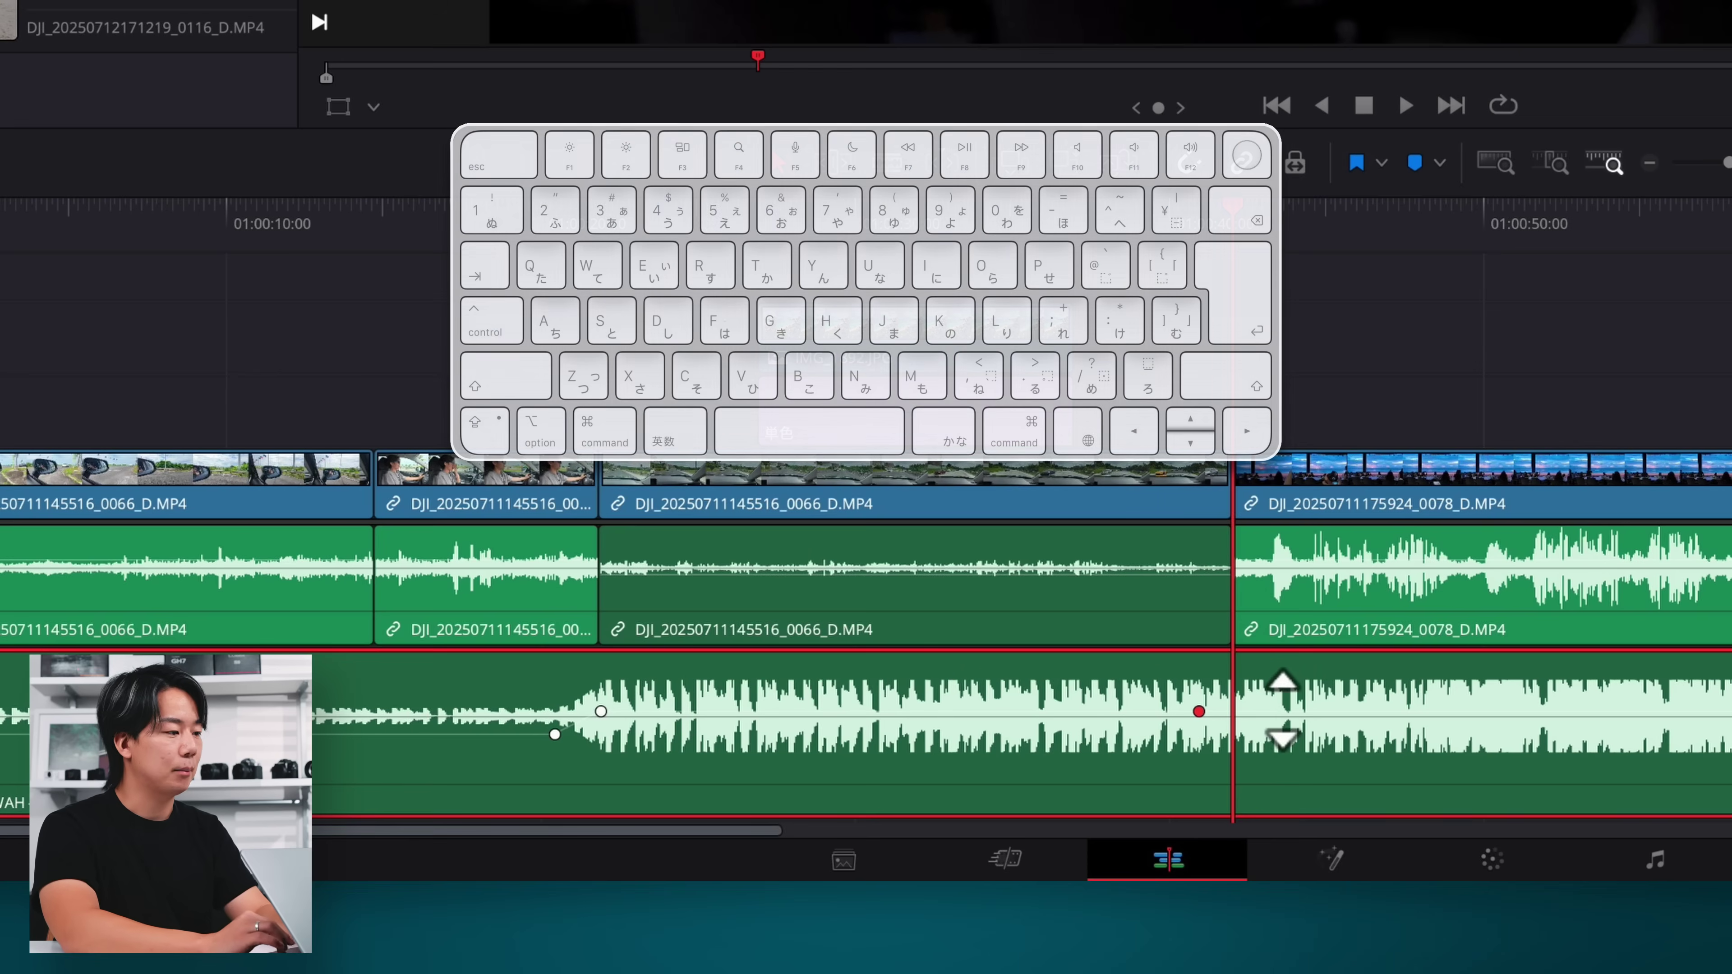
left_click(1236, 712, "alt")
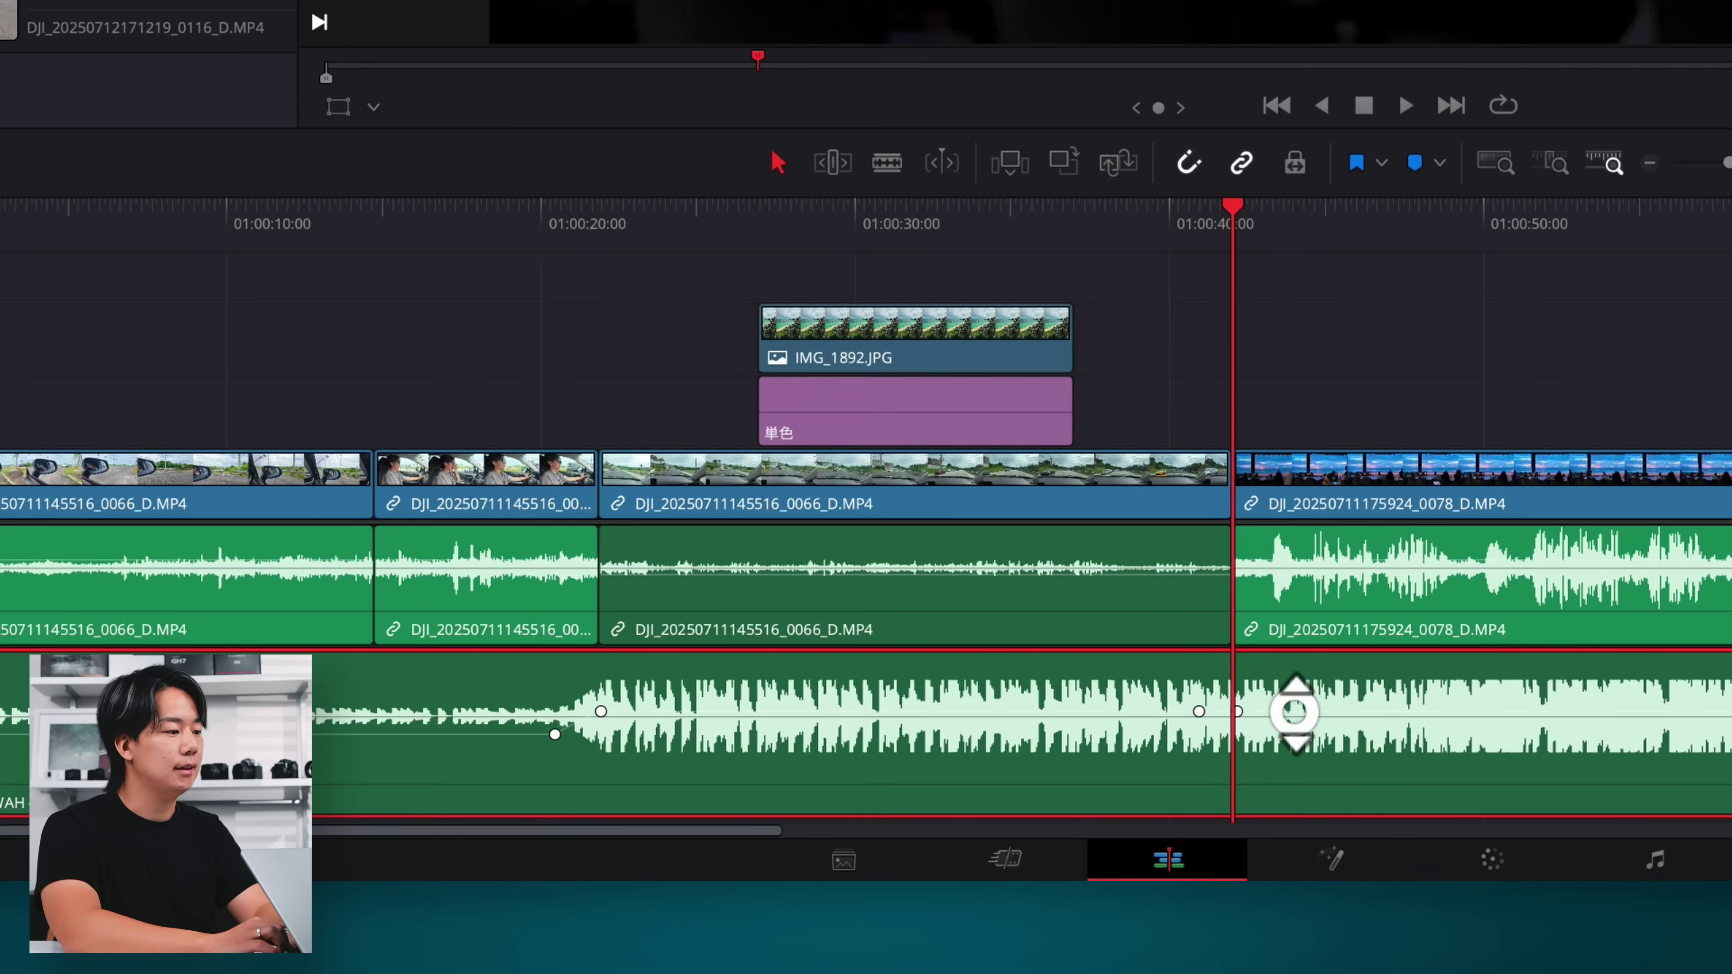
left_click_drag(1294, 712, 1295, 725)
key("space")
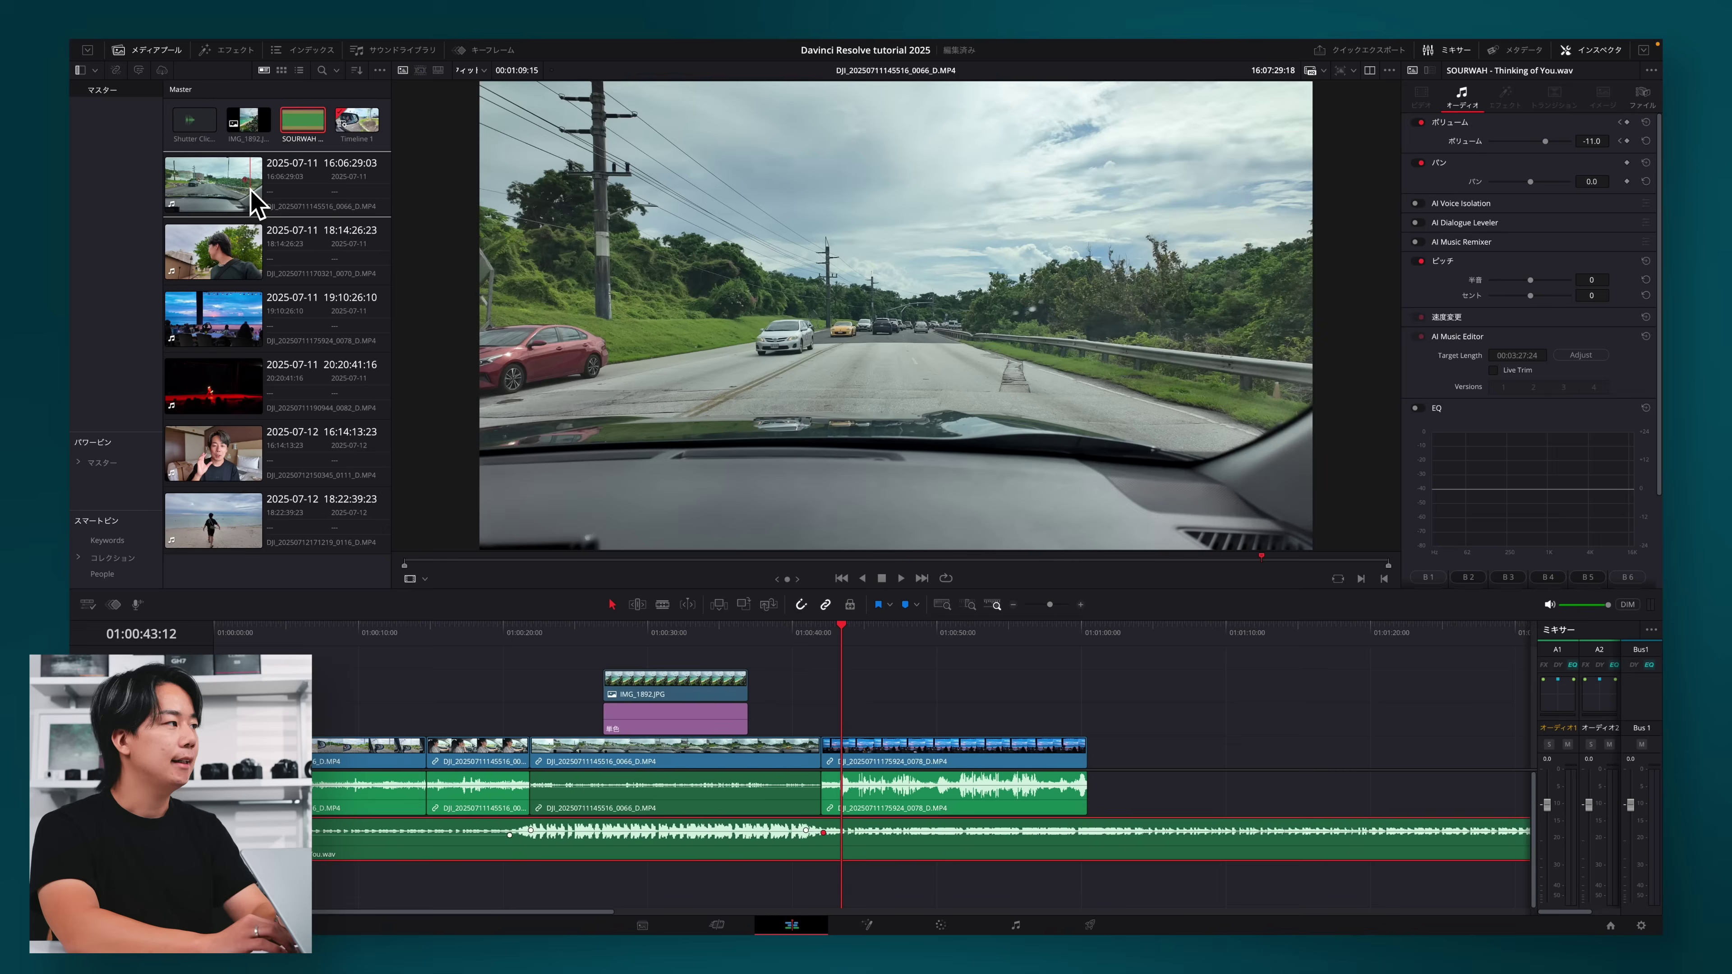
Place 'Shutter Click.mp3' on an empty audio track, nudged 8 frames earlier to match the photo.
left_click(190, 124)
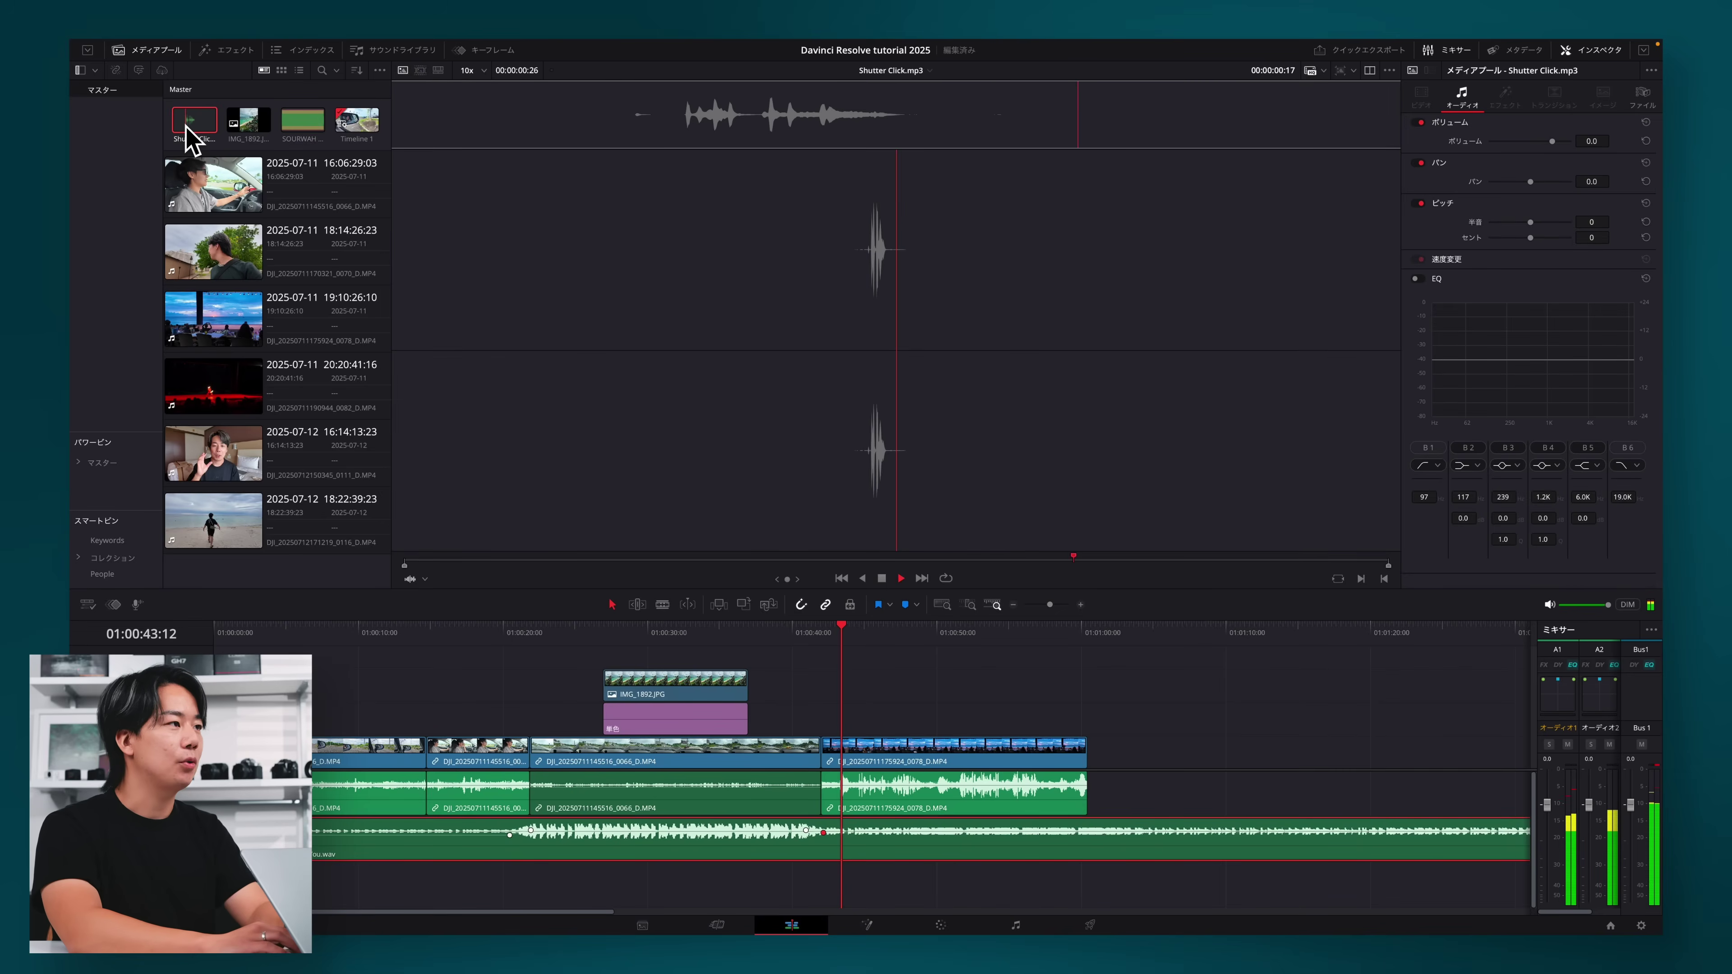
left_click_drag(491, 403, 602, 880)
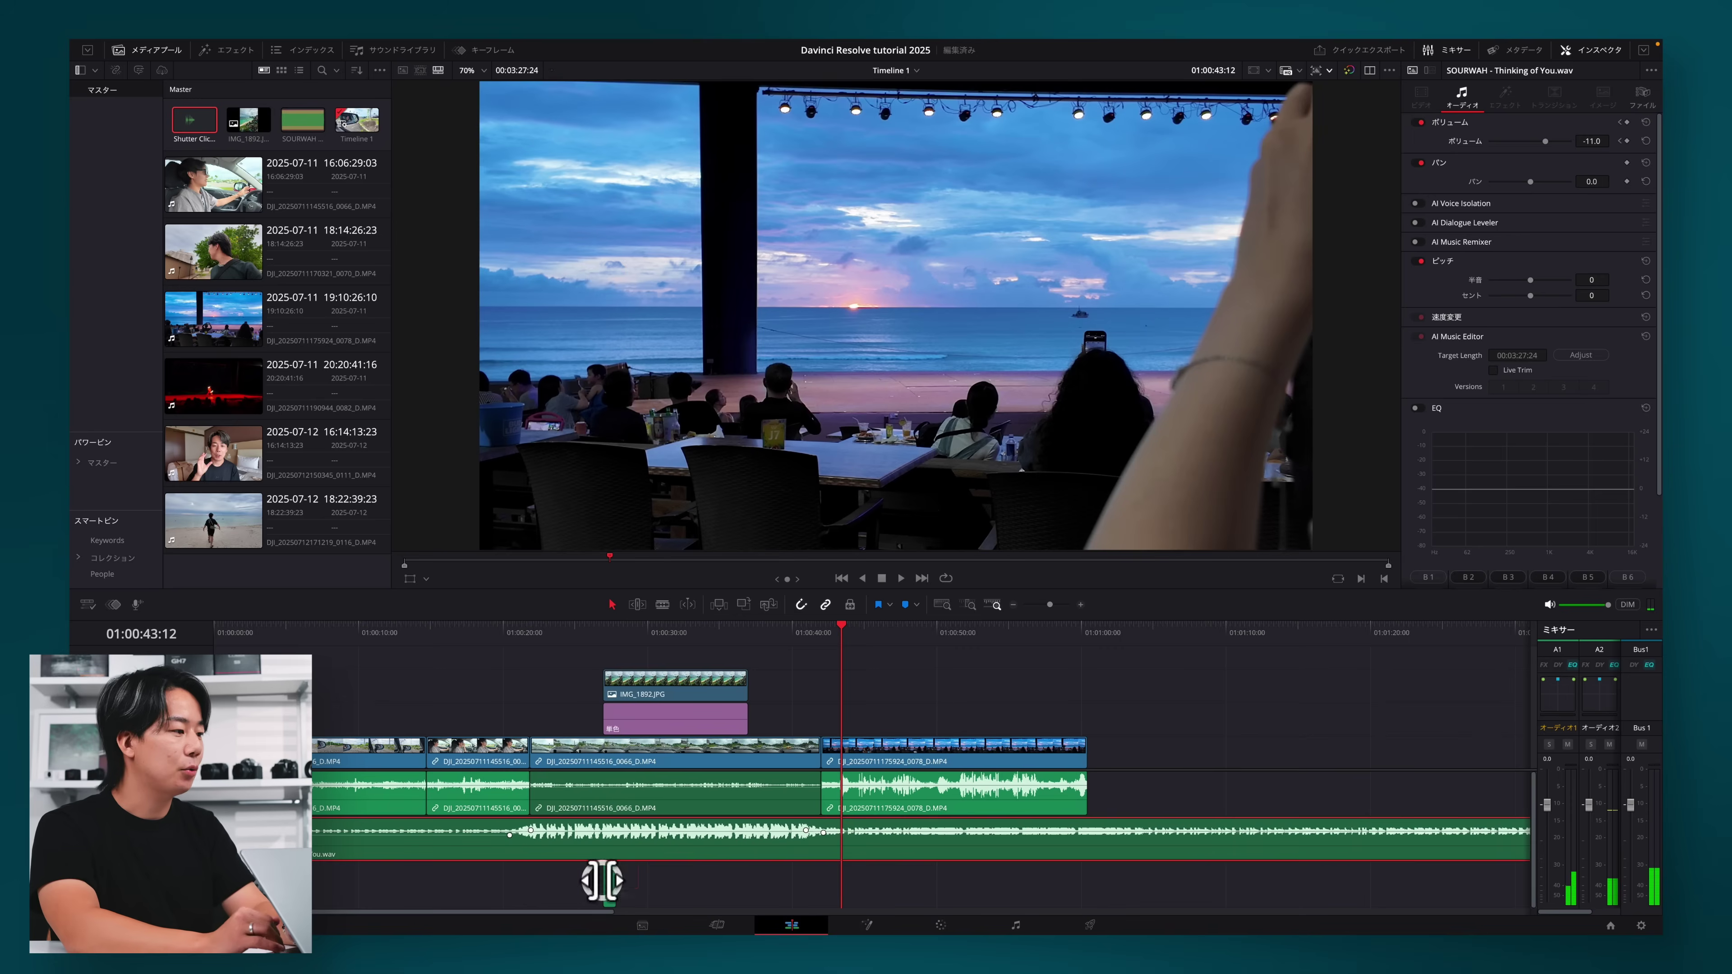
left_click(581, 635)
left_click(1078, 606)
left_click(1078, 605)
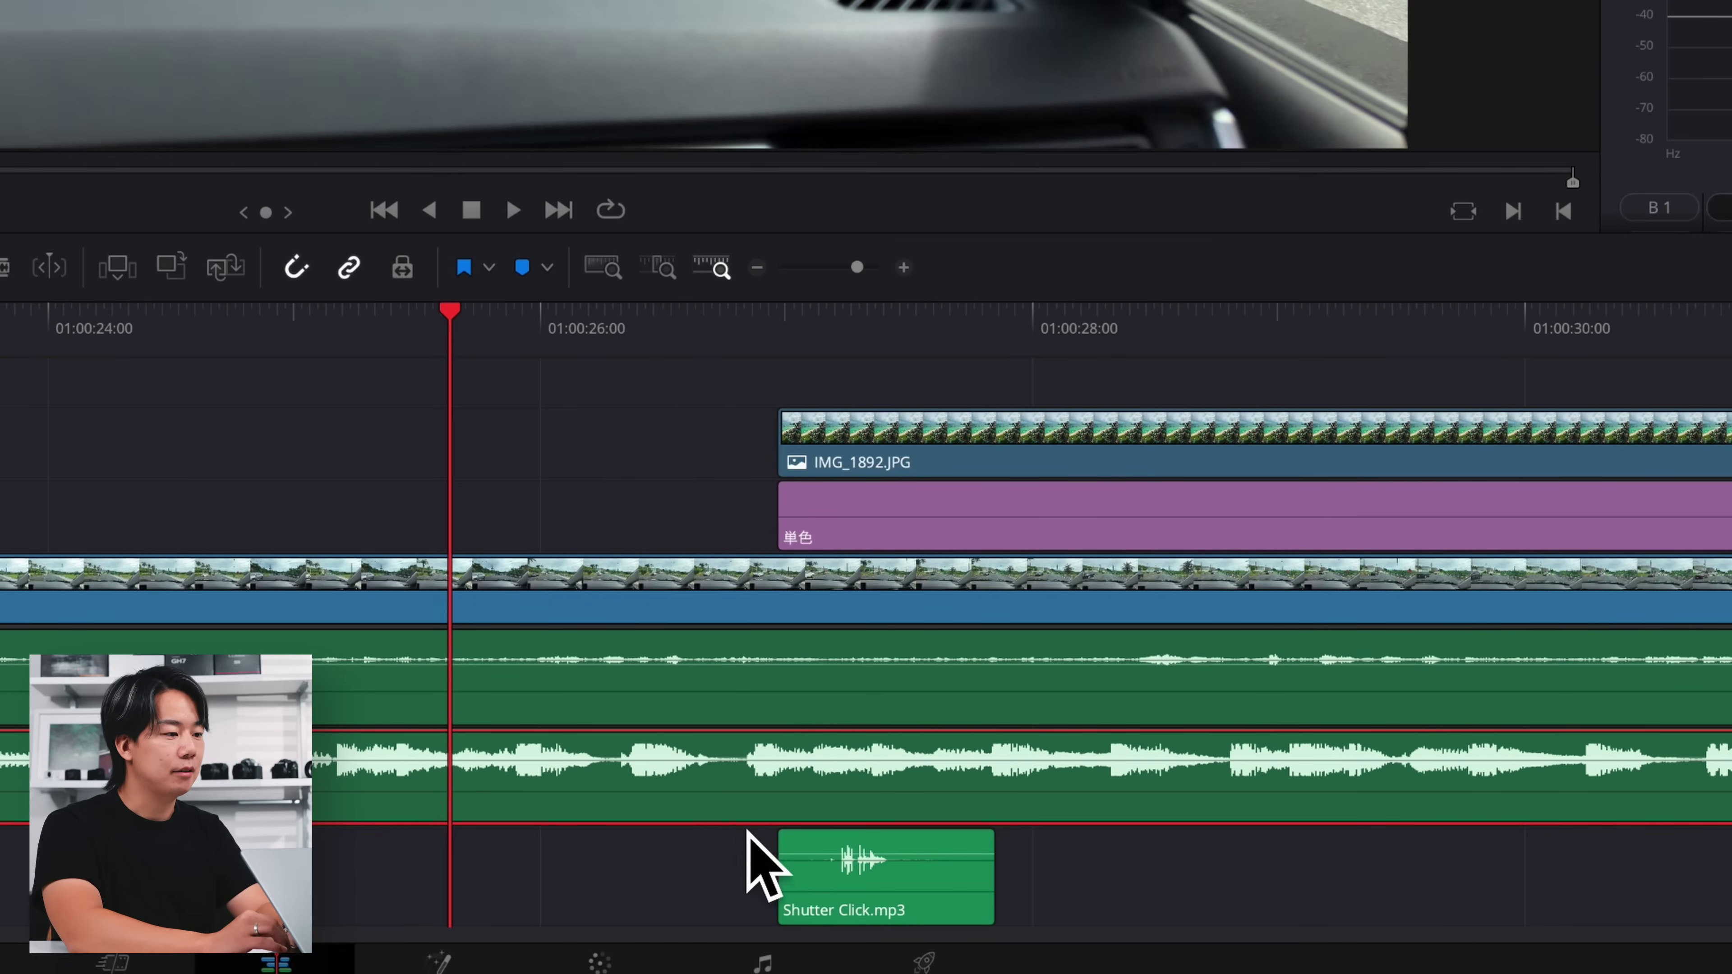
left_click_drag(852, 907, 789, 905)
key("space")
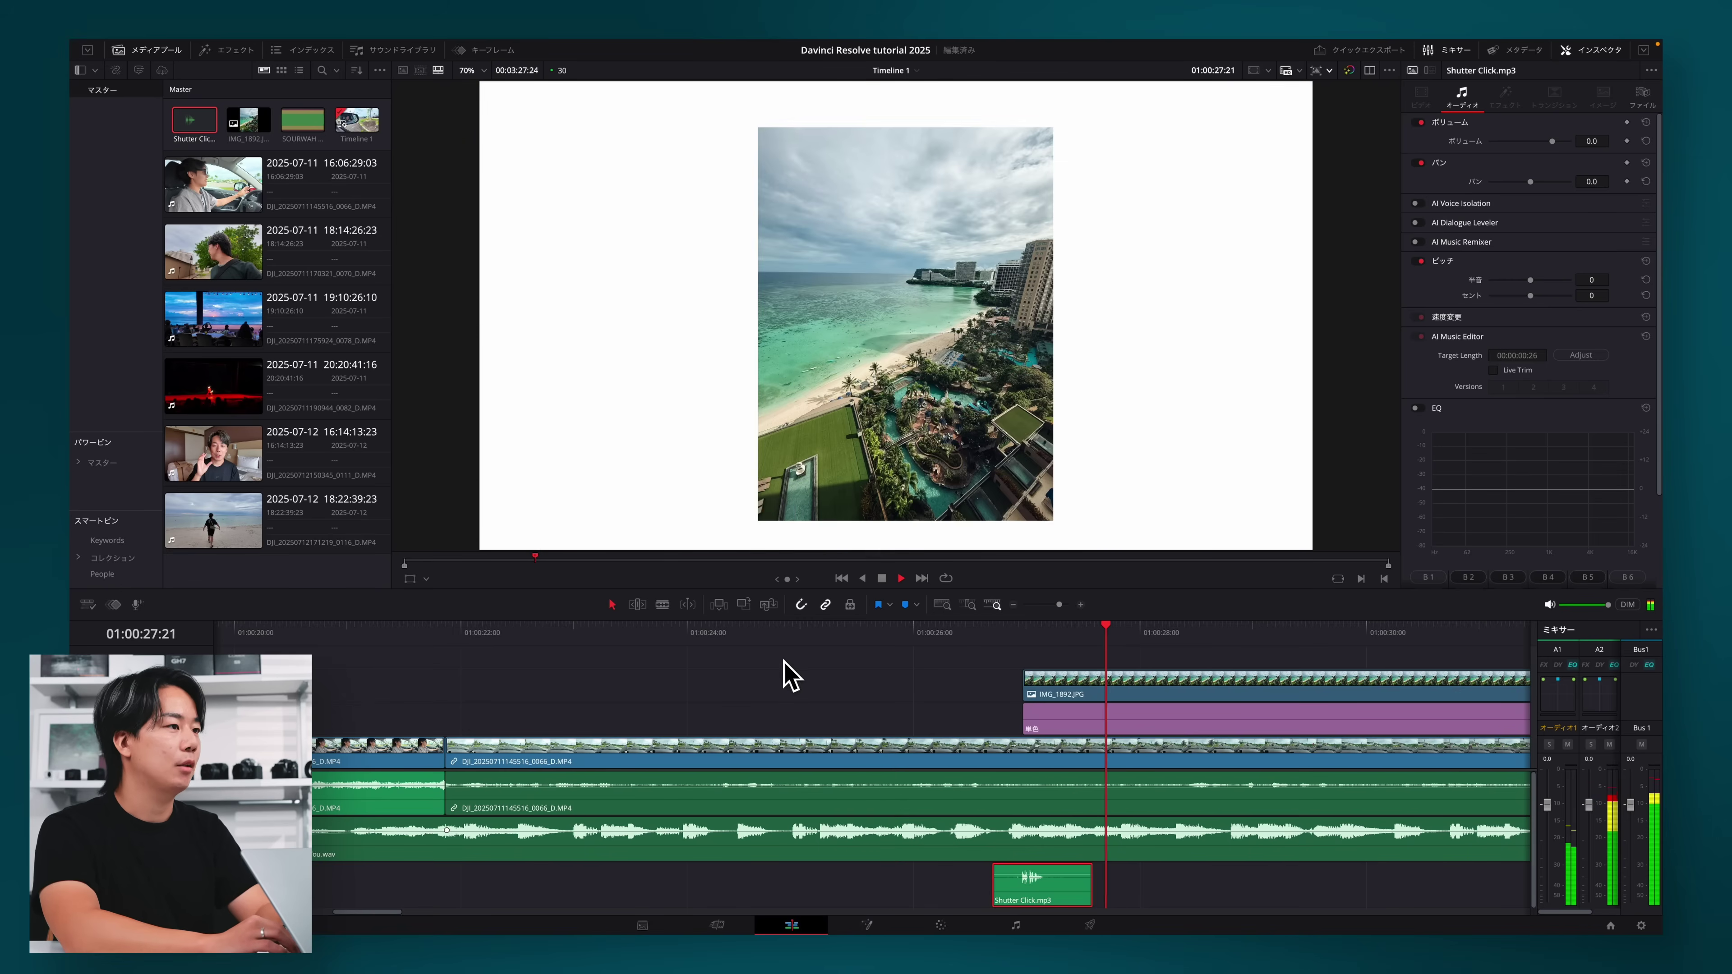
key("space")
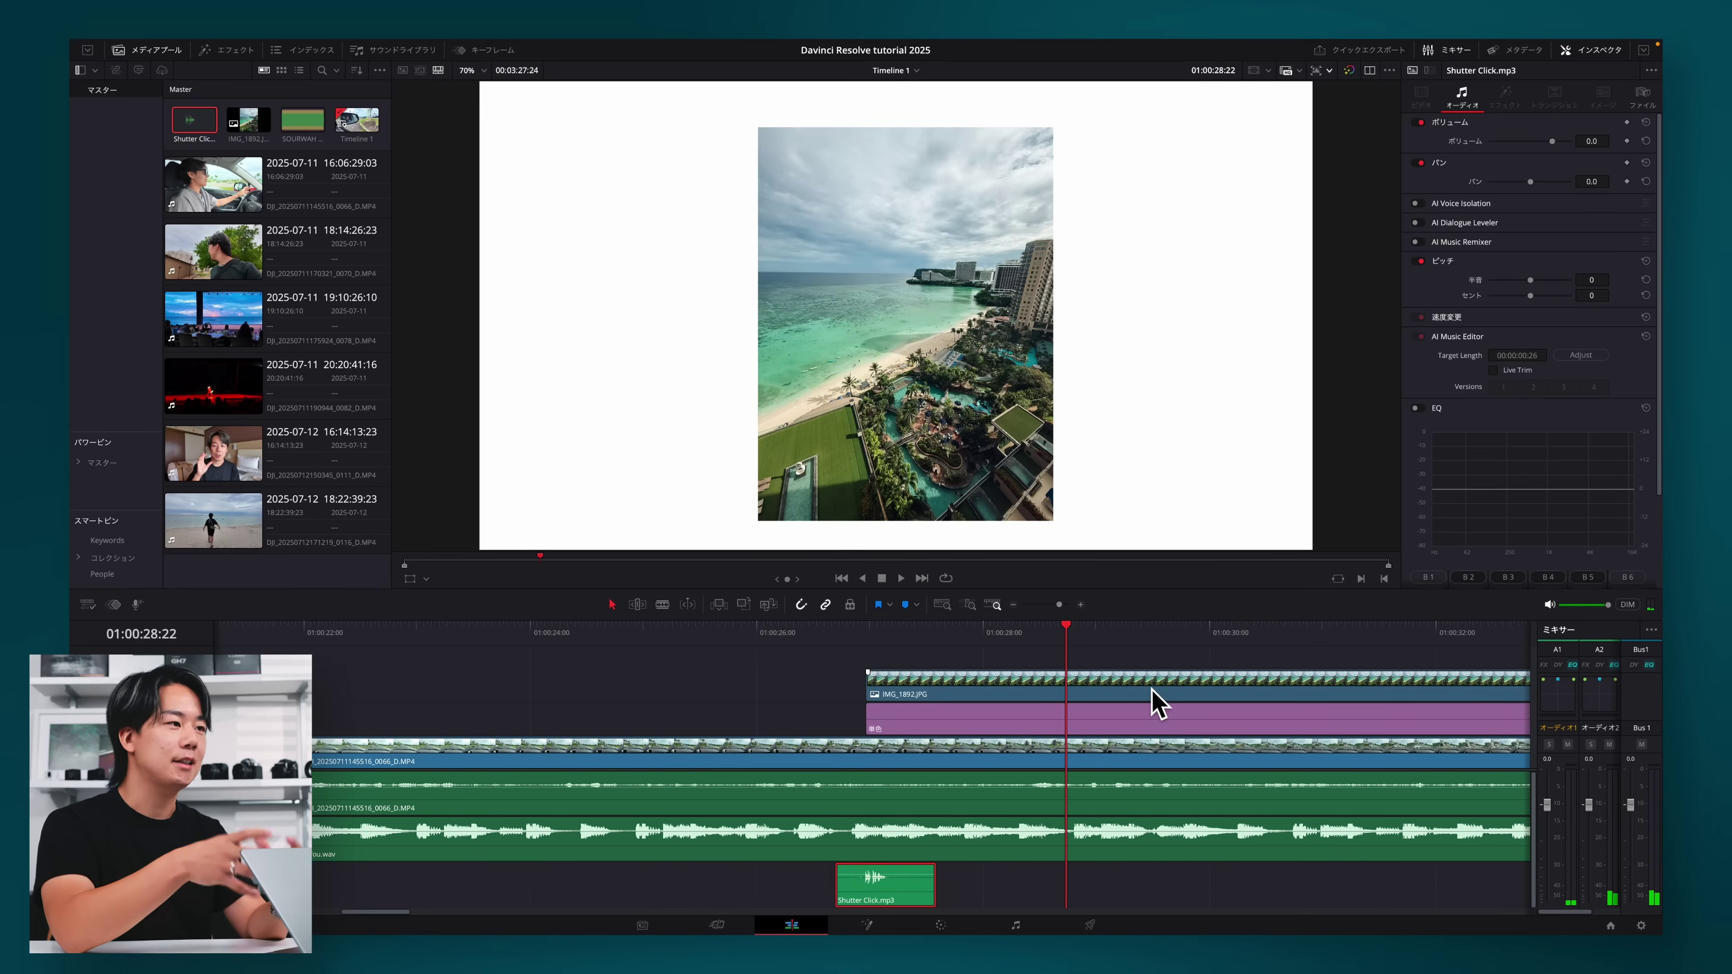
left_click(1015, 605)
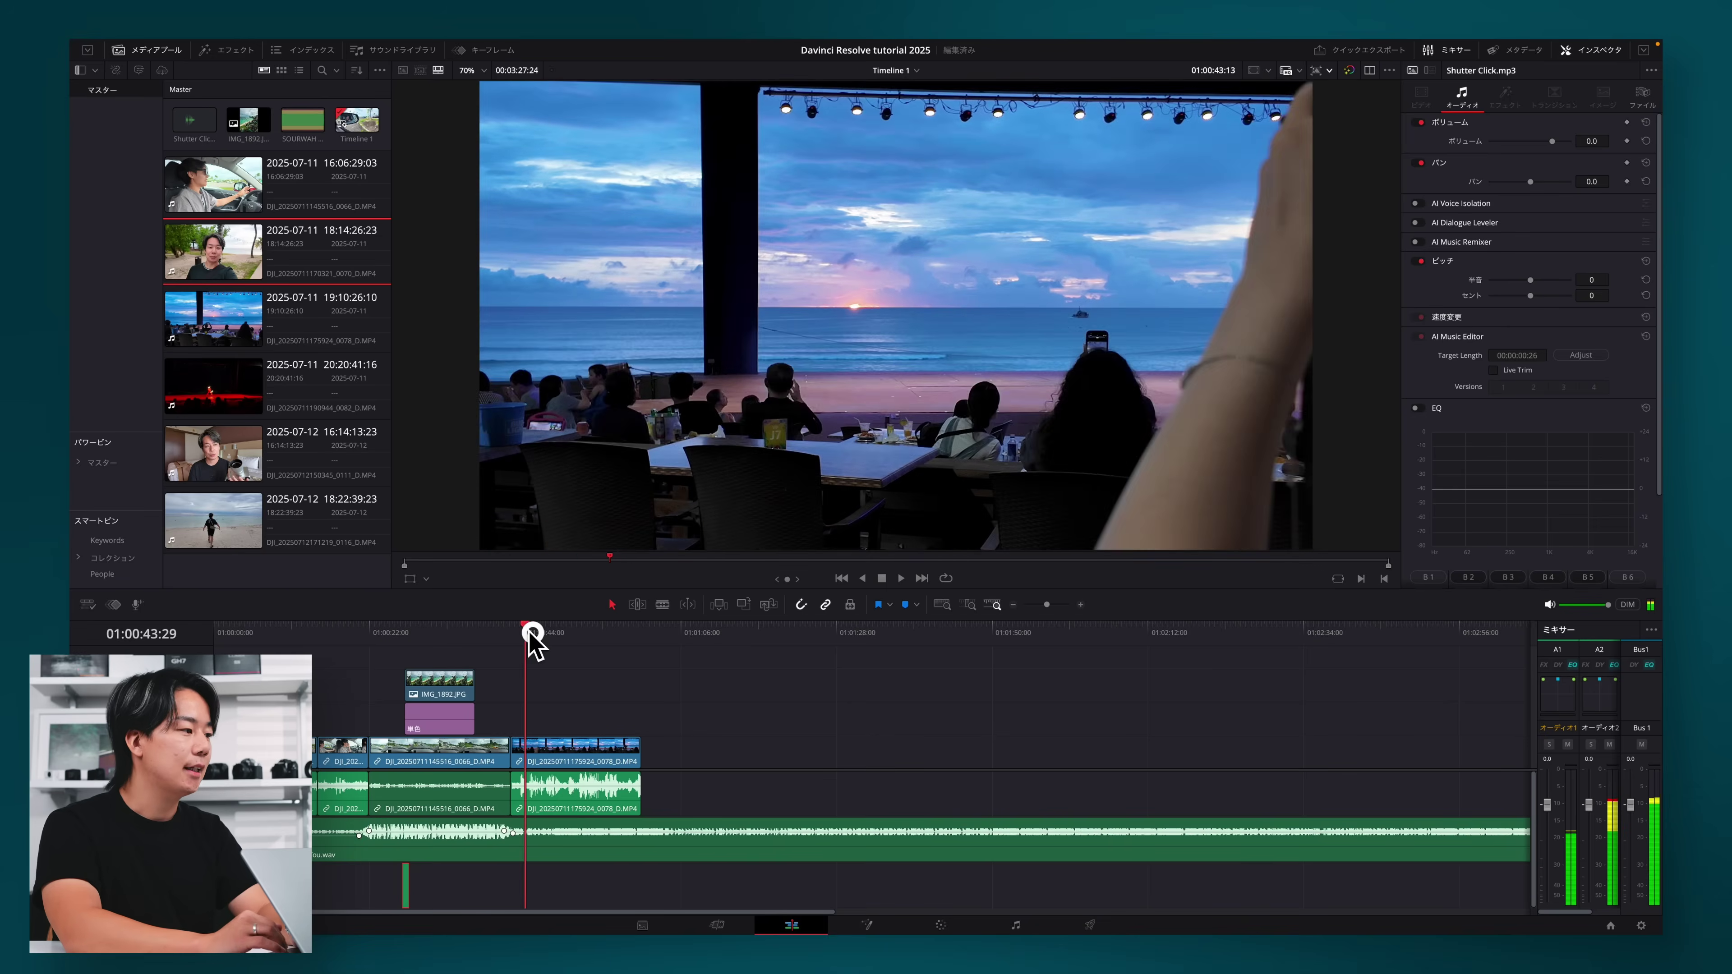
Mark a portion of the beach selfie clip in the source viewer and append it to the timeline end.
left_click_drag(530, 630, 556, 634)
left_click(243, 264)
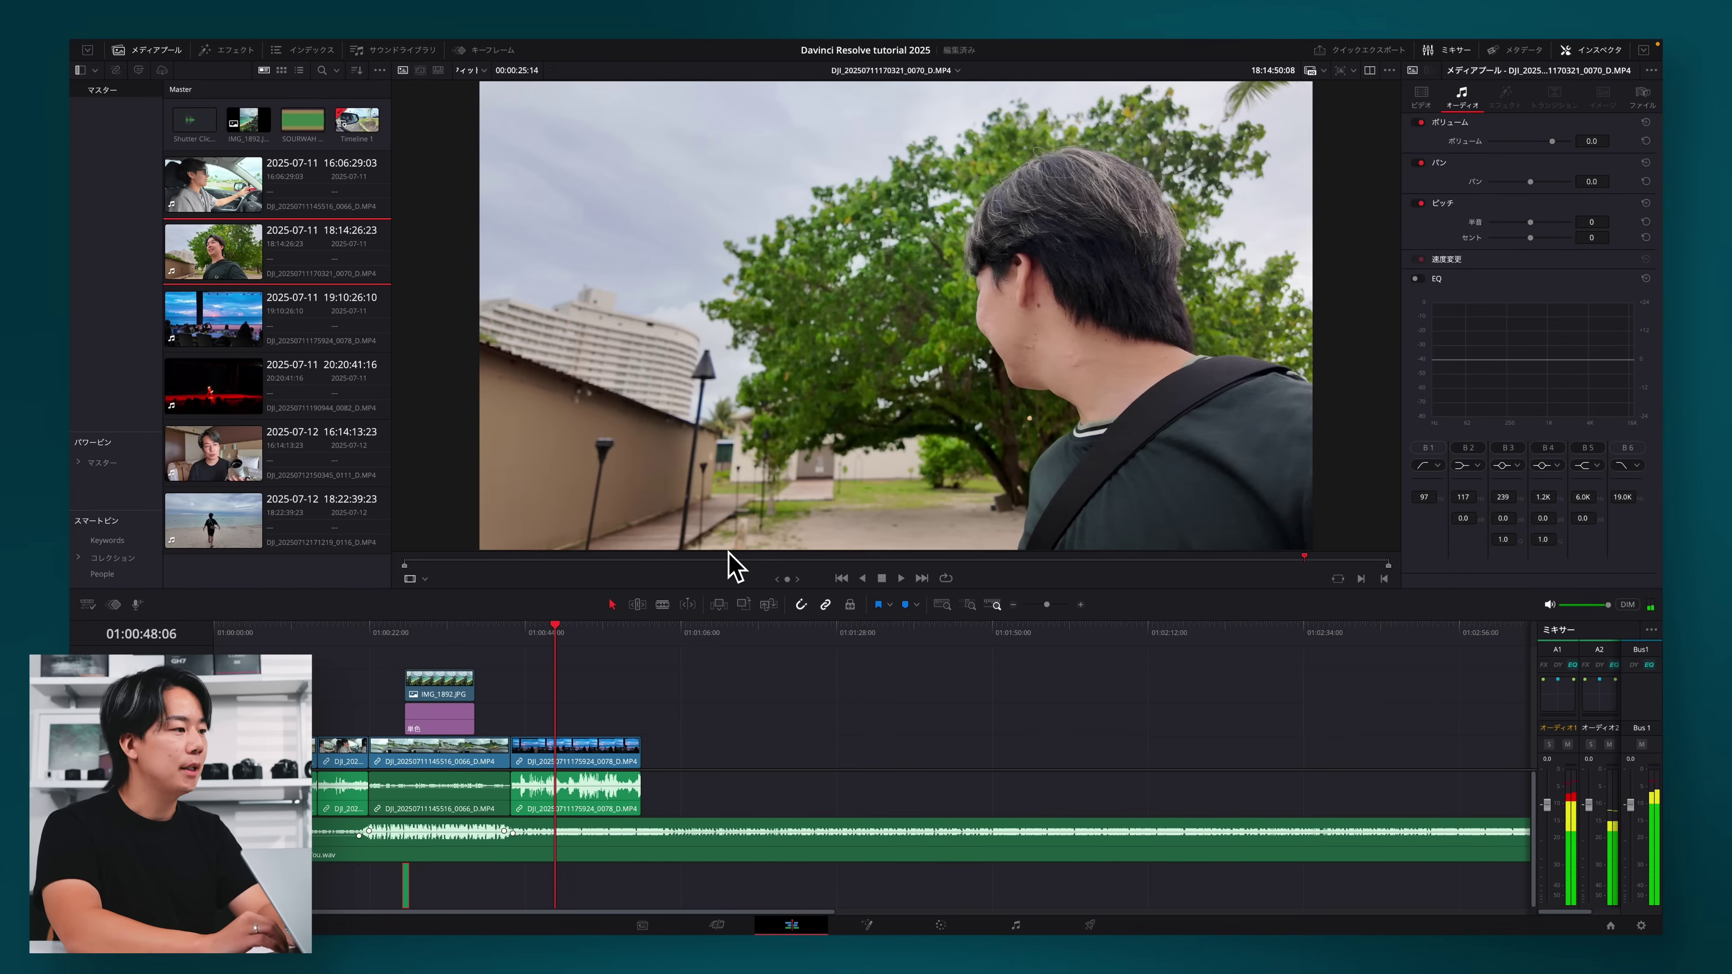
mouse_move(695, 565)
left_mouse_down()
mouse_move(956, 562)
mouse_move(914, 564)
left_mouse_up()
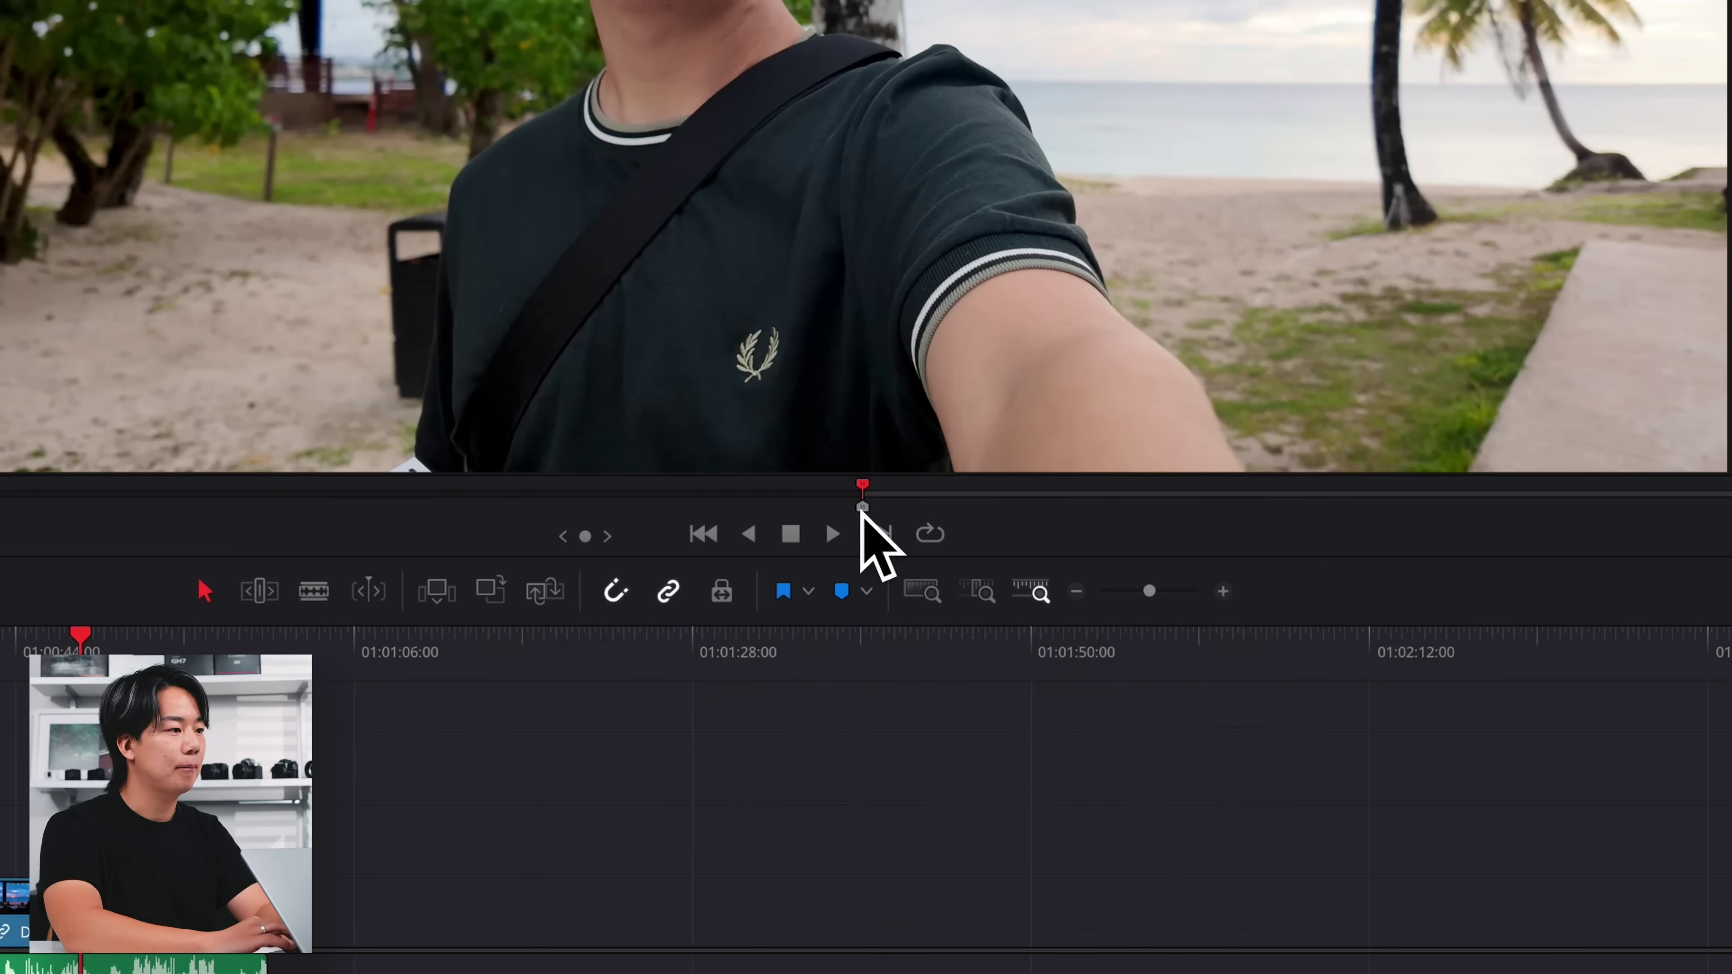
left_click_drag(861, 496, 1221, 488)
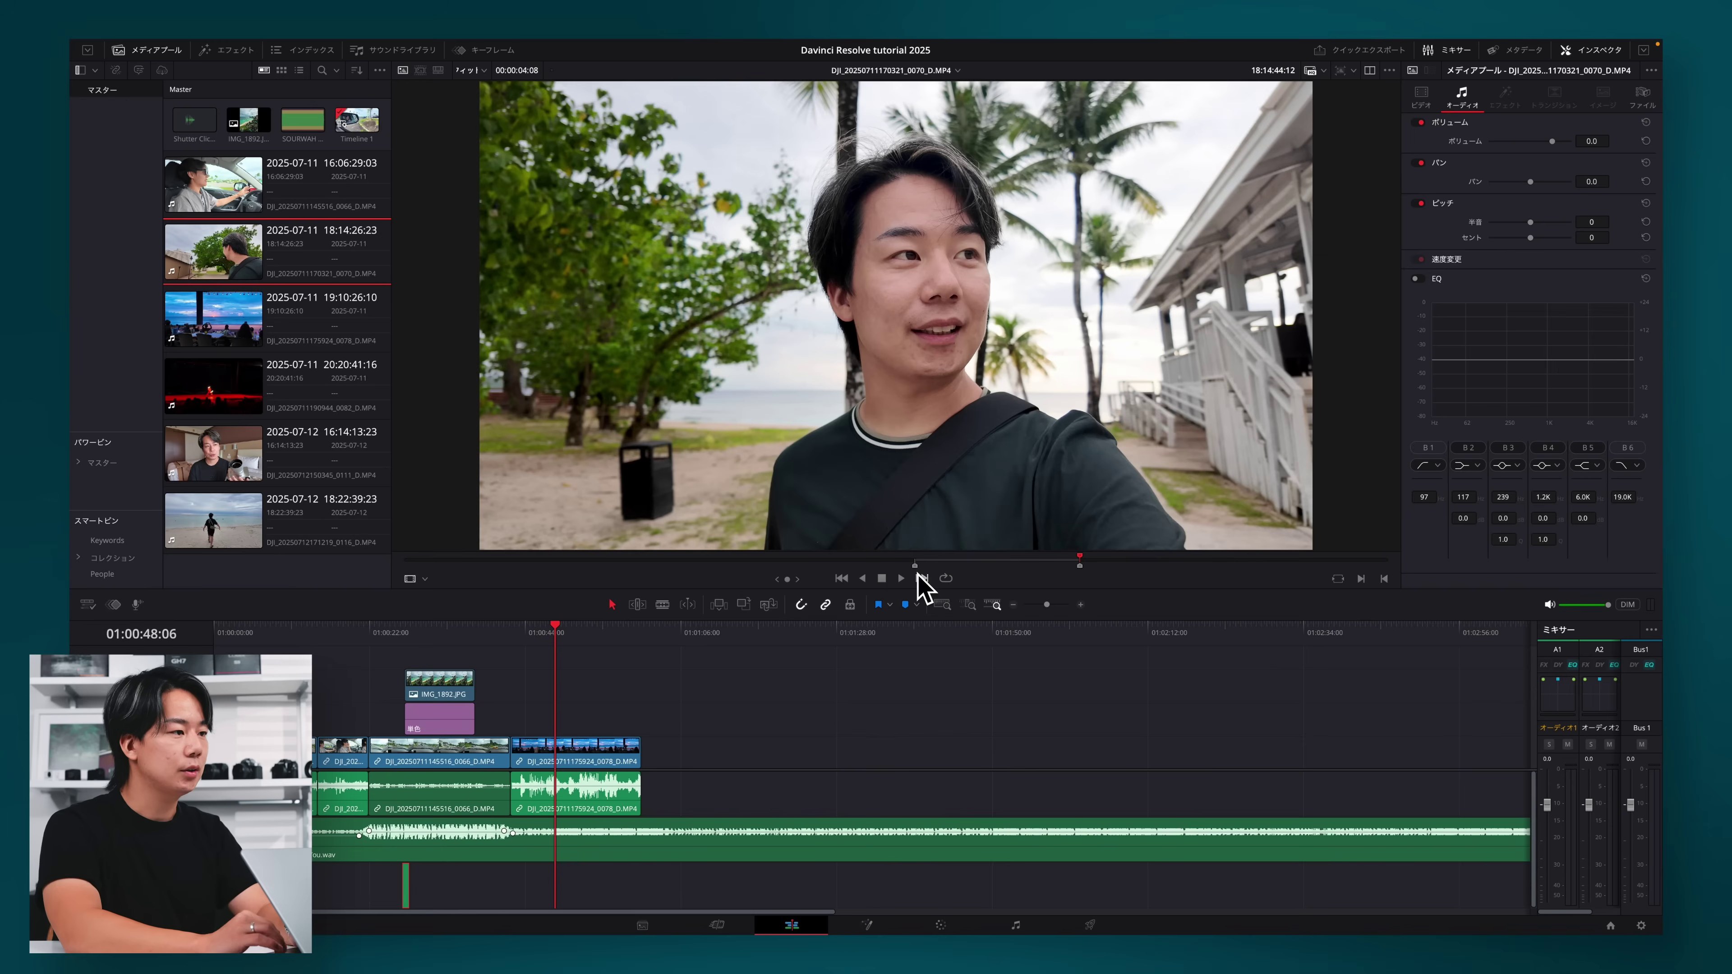
left_click_drag(886, 558, 1094, 568)
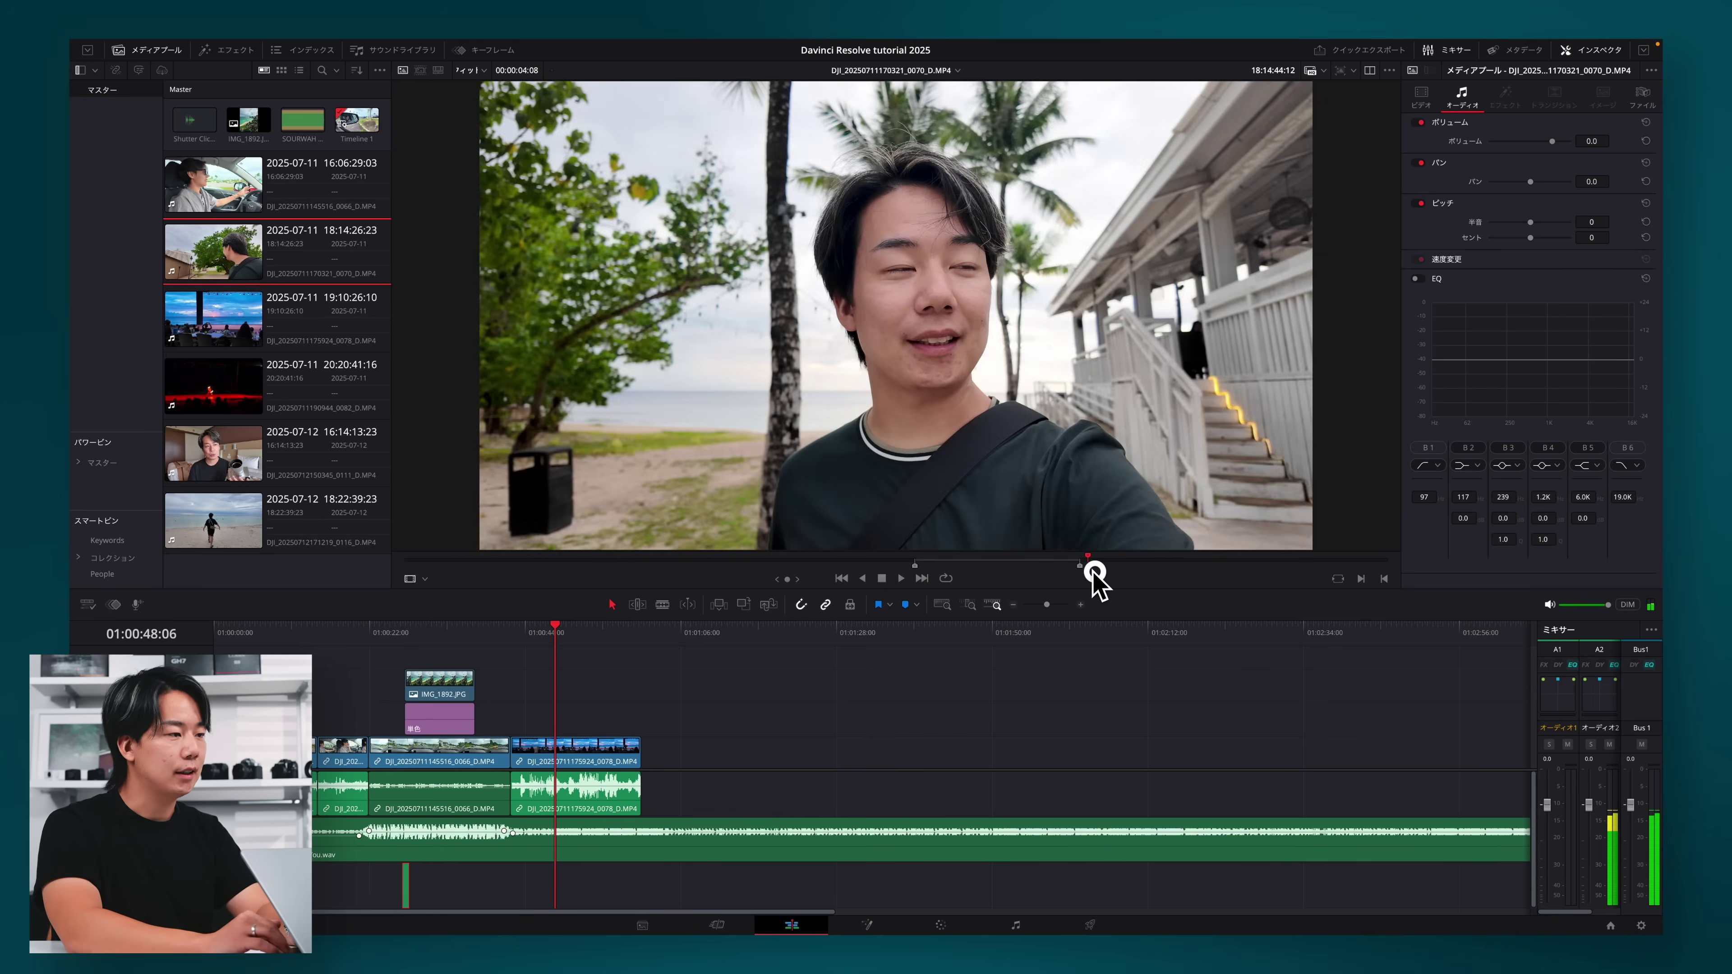
mouse_move(974, 495)
left_mouse_down()
mouse_move(750, 733)
mouse_move(634, 750)
left_mouse_up()
Review the added beach clip, then append the fire-dancer clip to the end of the timeline.
key("Down")
key("space")
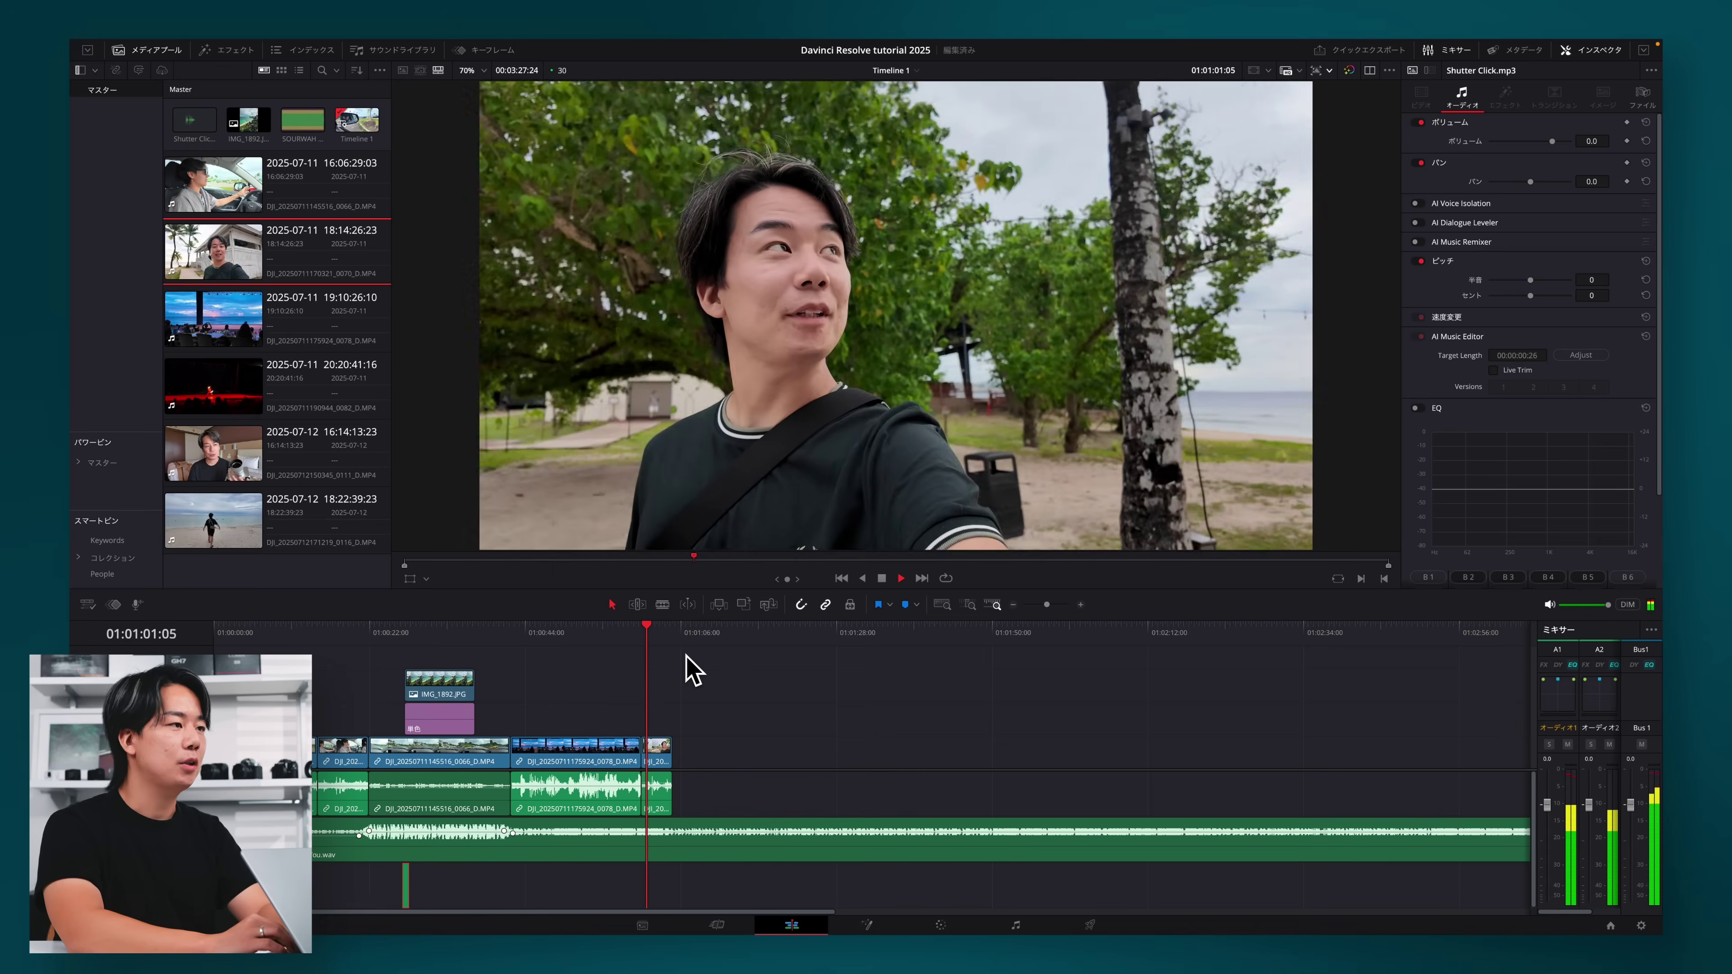
key("space")
key("f")
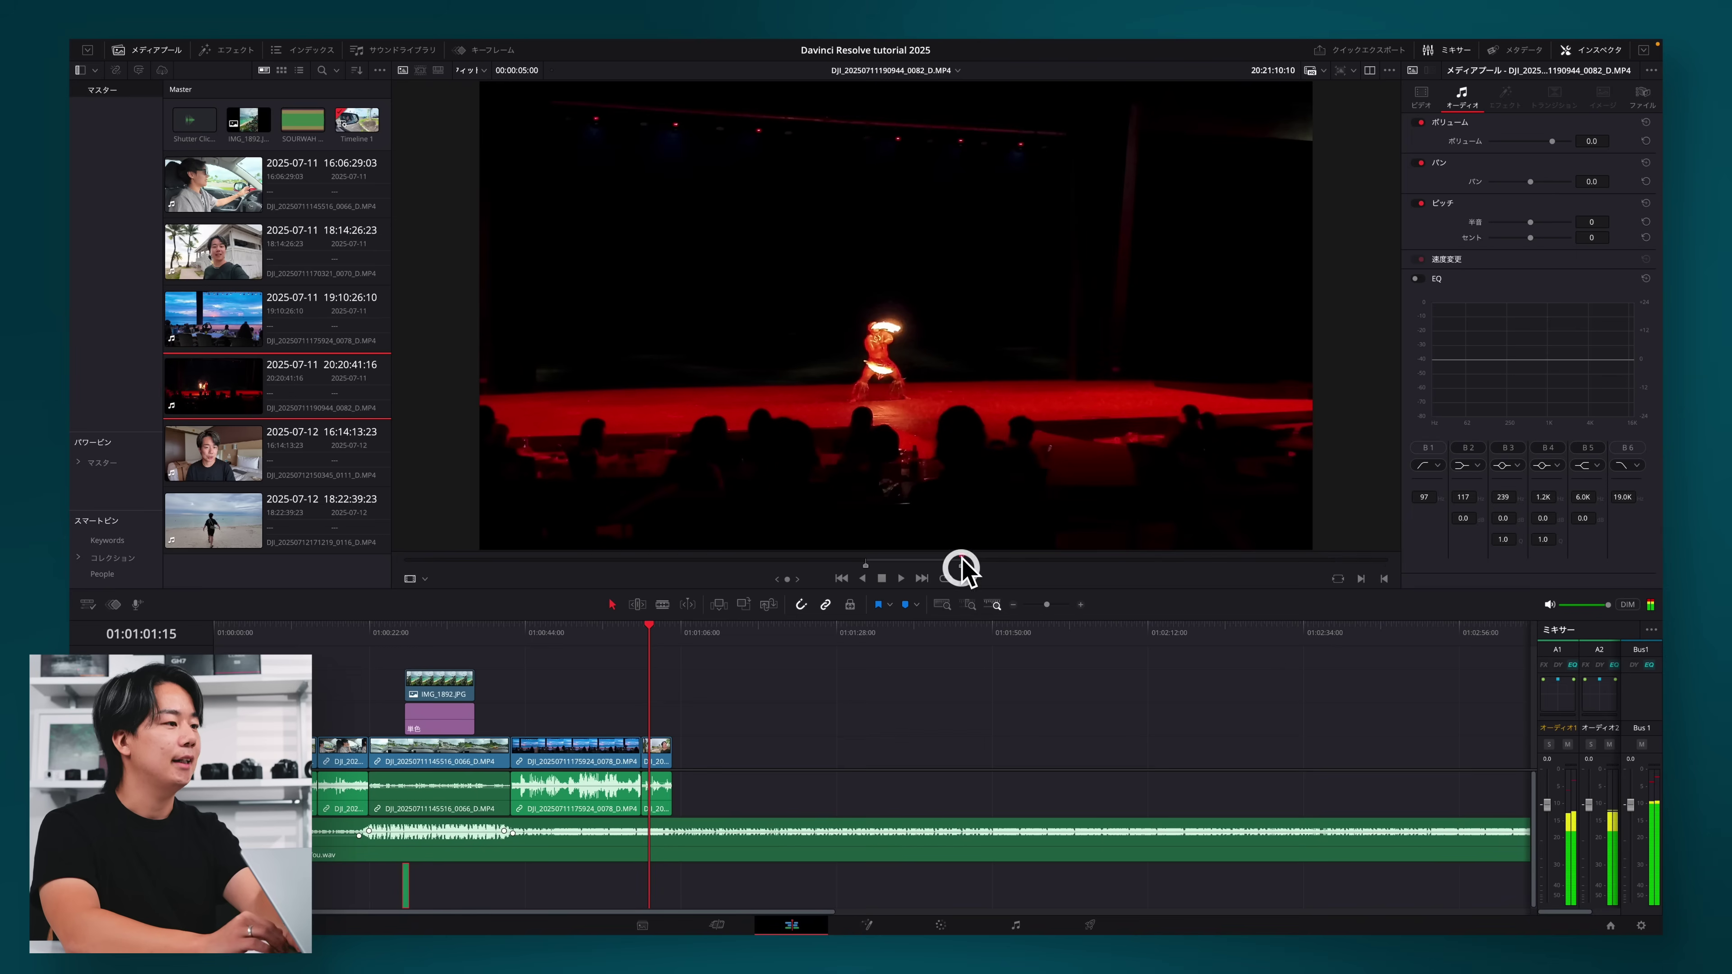
left_click_drag(999, 578, 675, 771)
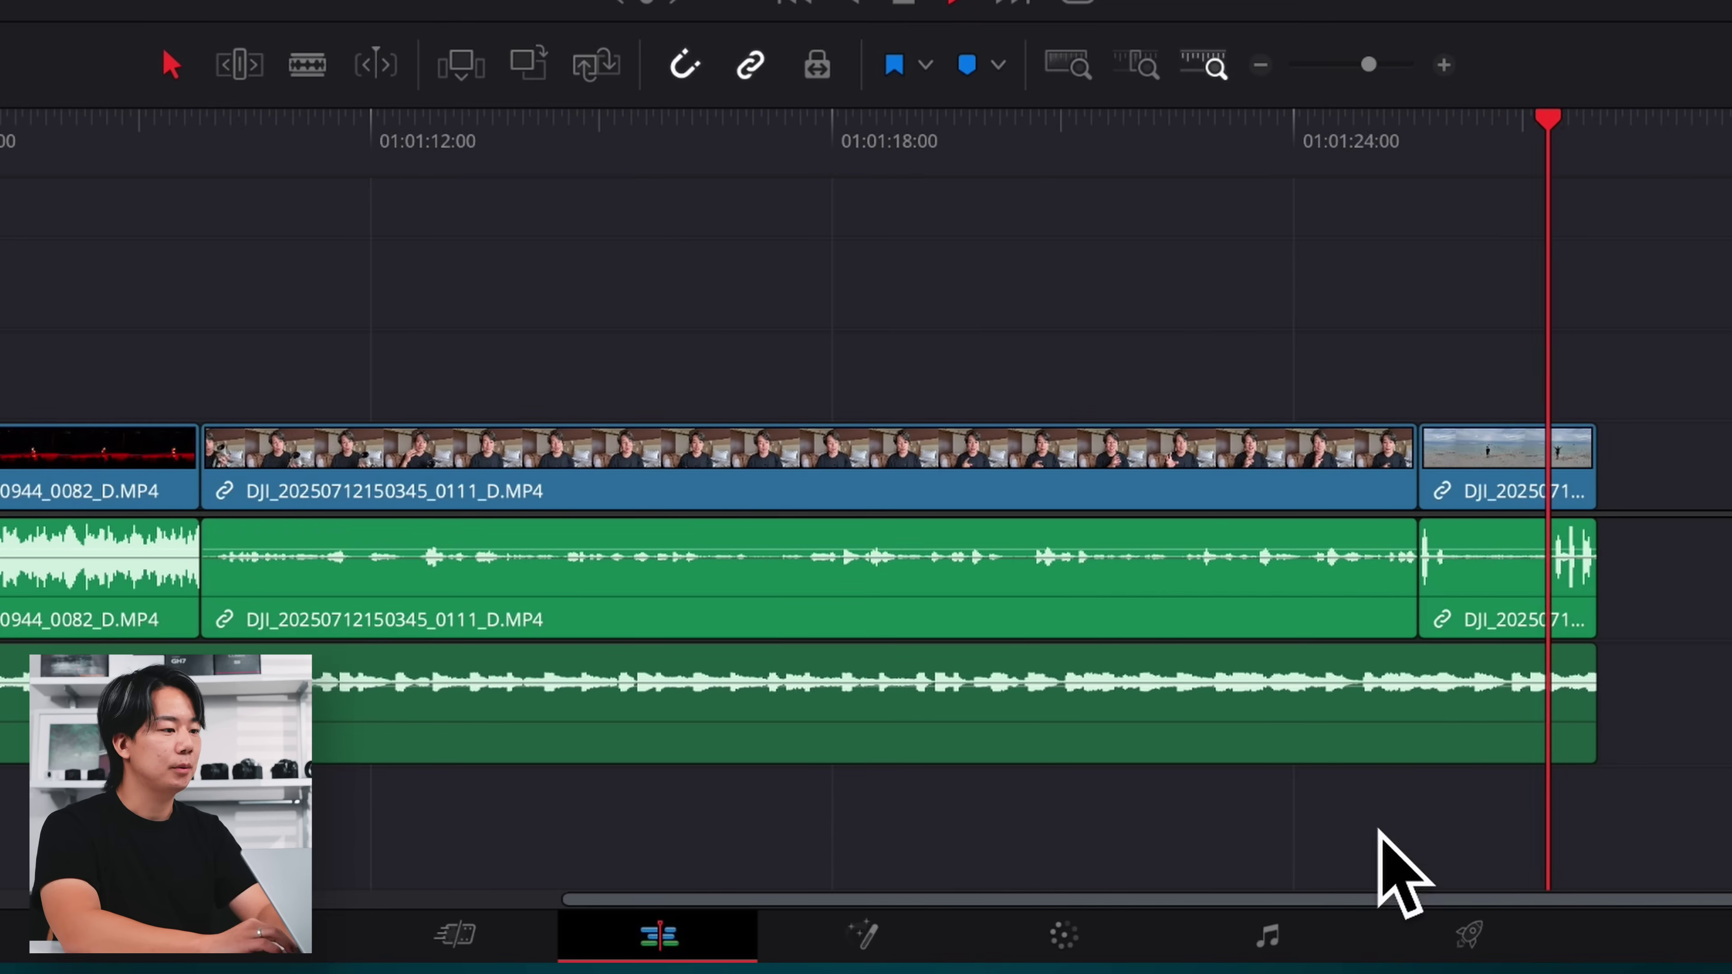
Zoom in on the timeline end and give the A2 music clip a long fade-out, previewing it.
left_click(1411, 735)
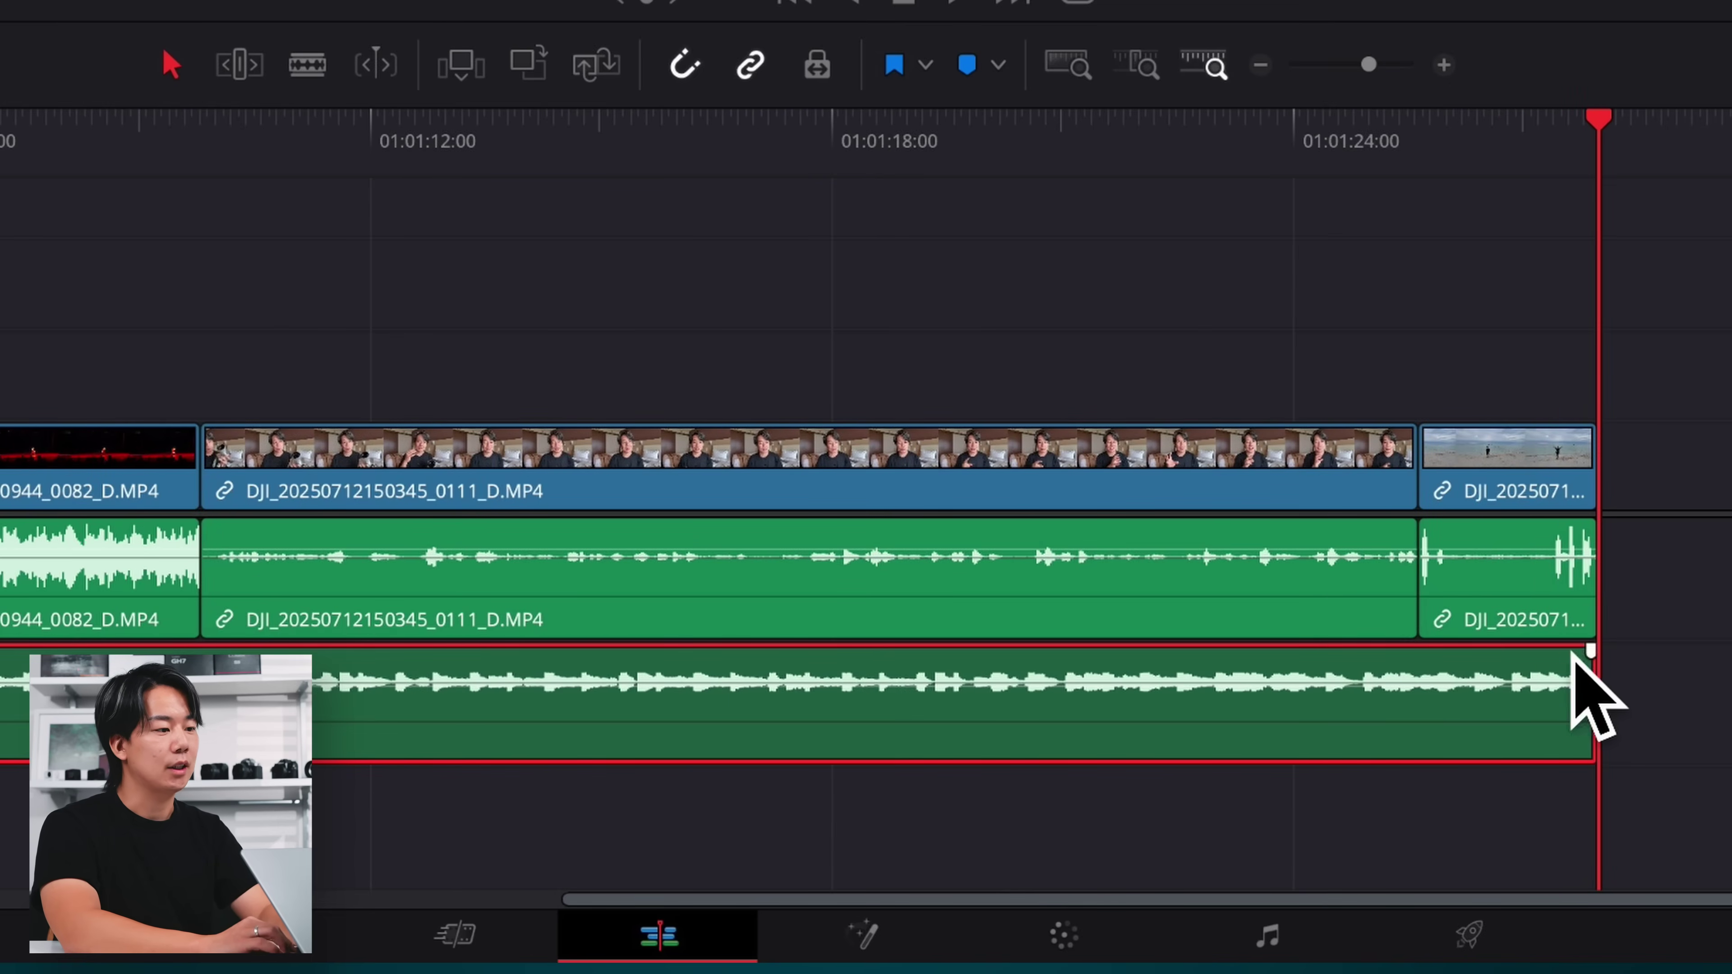
left_click(1444, 65)
left_click(1444, 65)
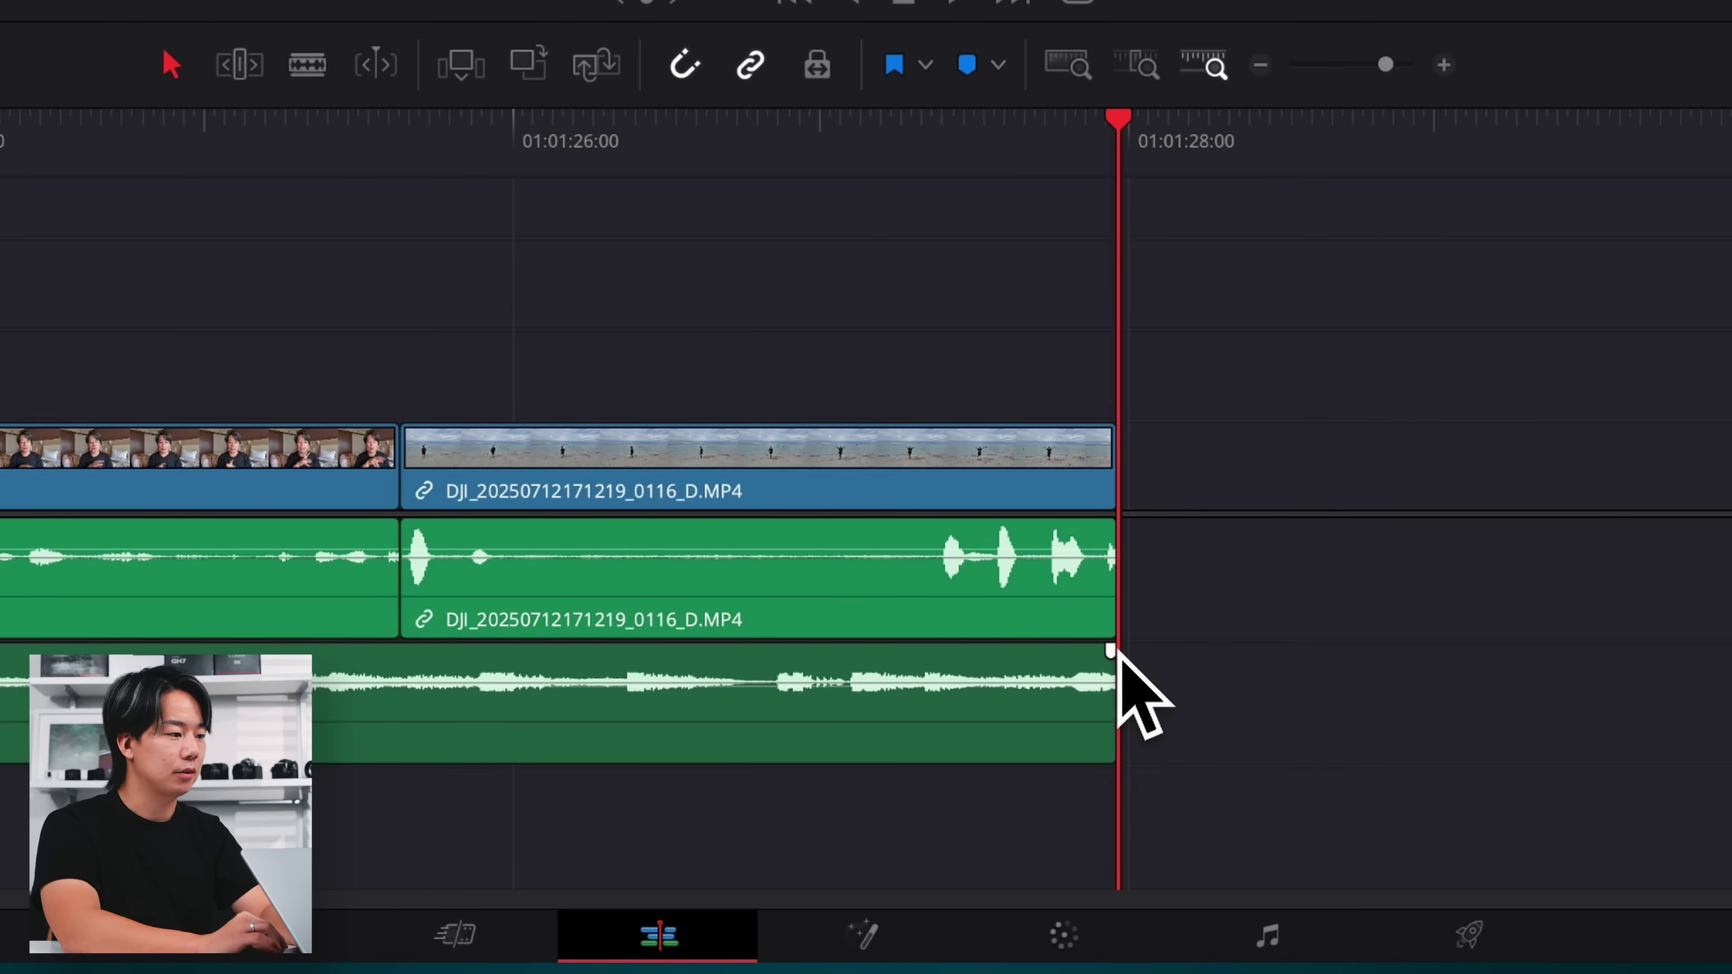
left_click_drag(1112, 656, 677, 639)
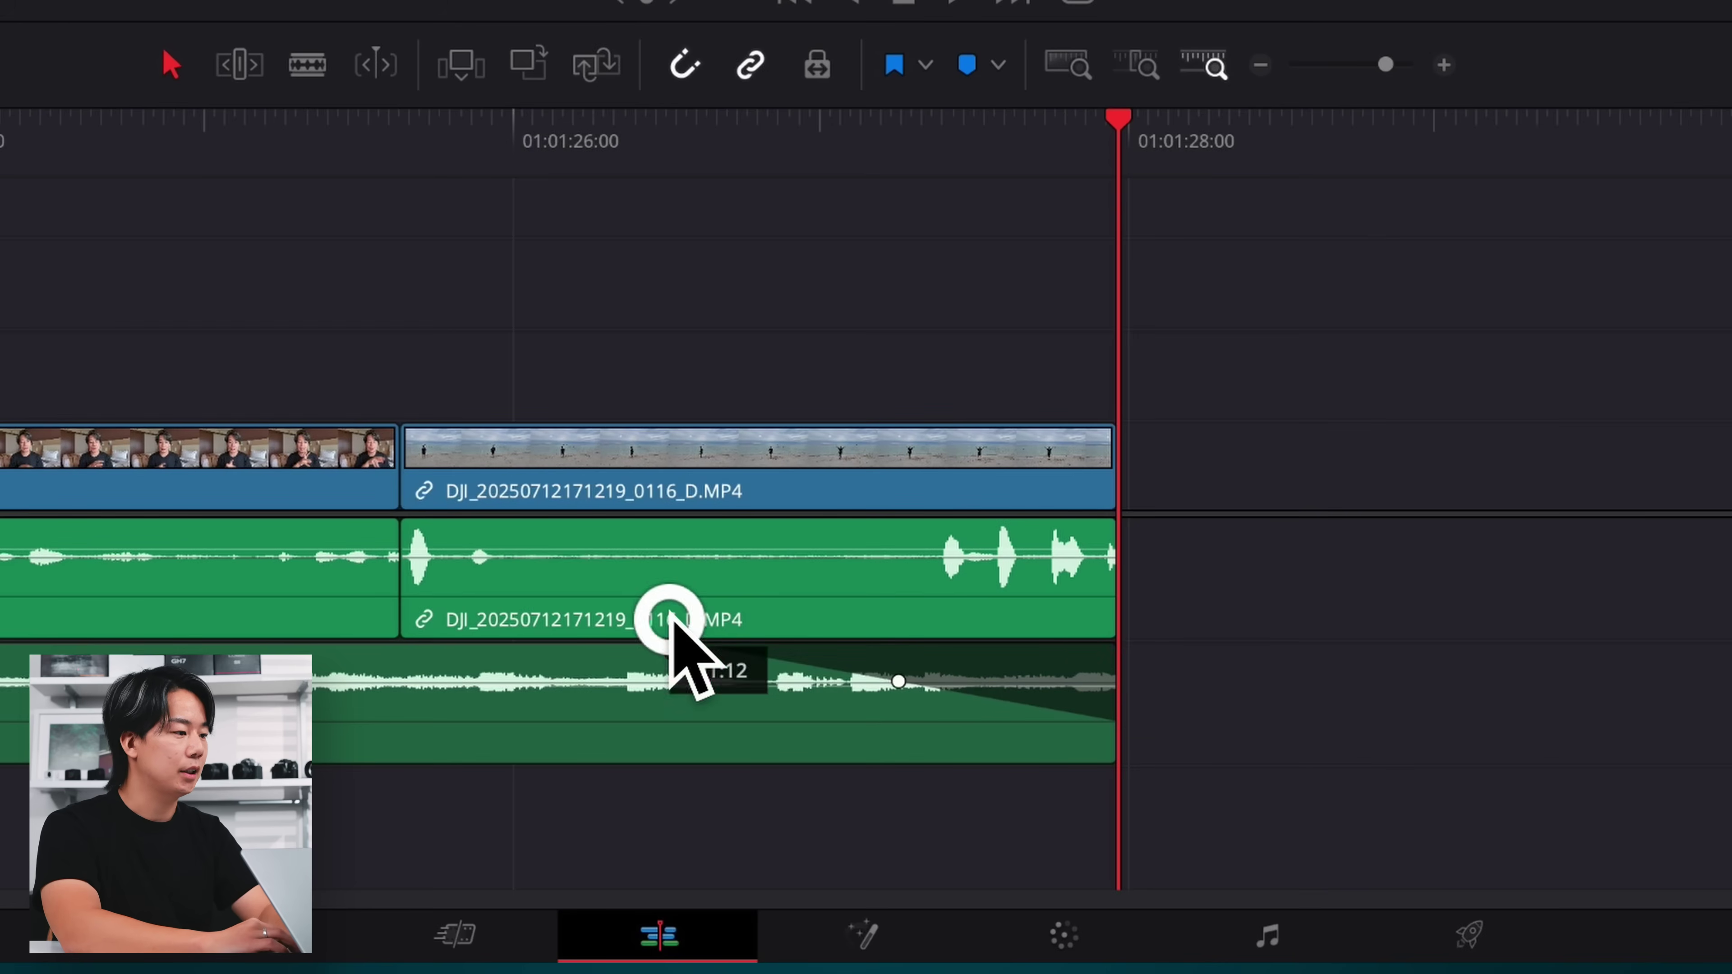
left_click(616, 147)
key("space")
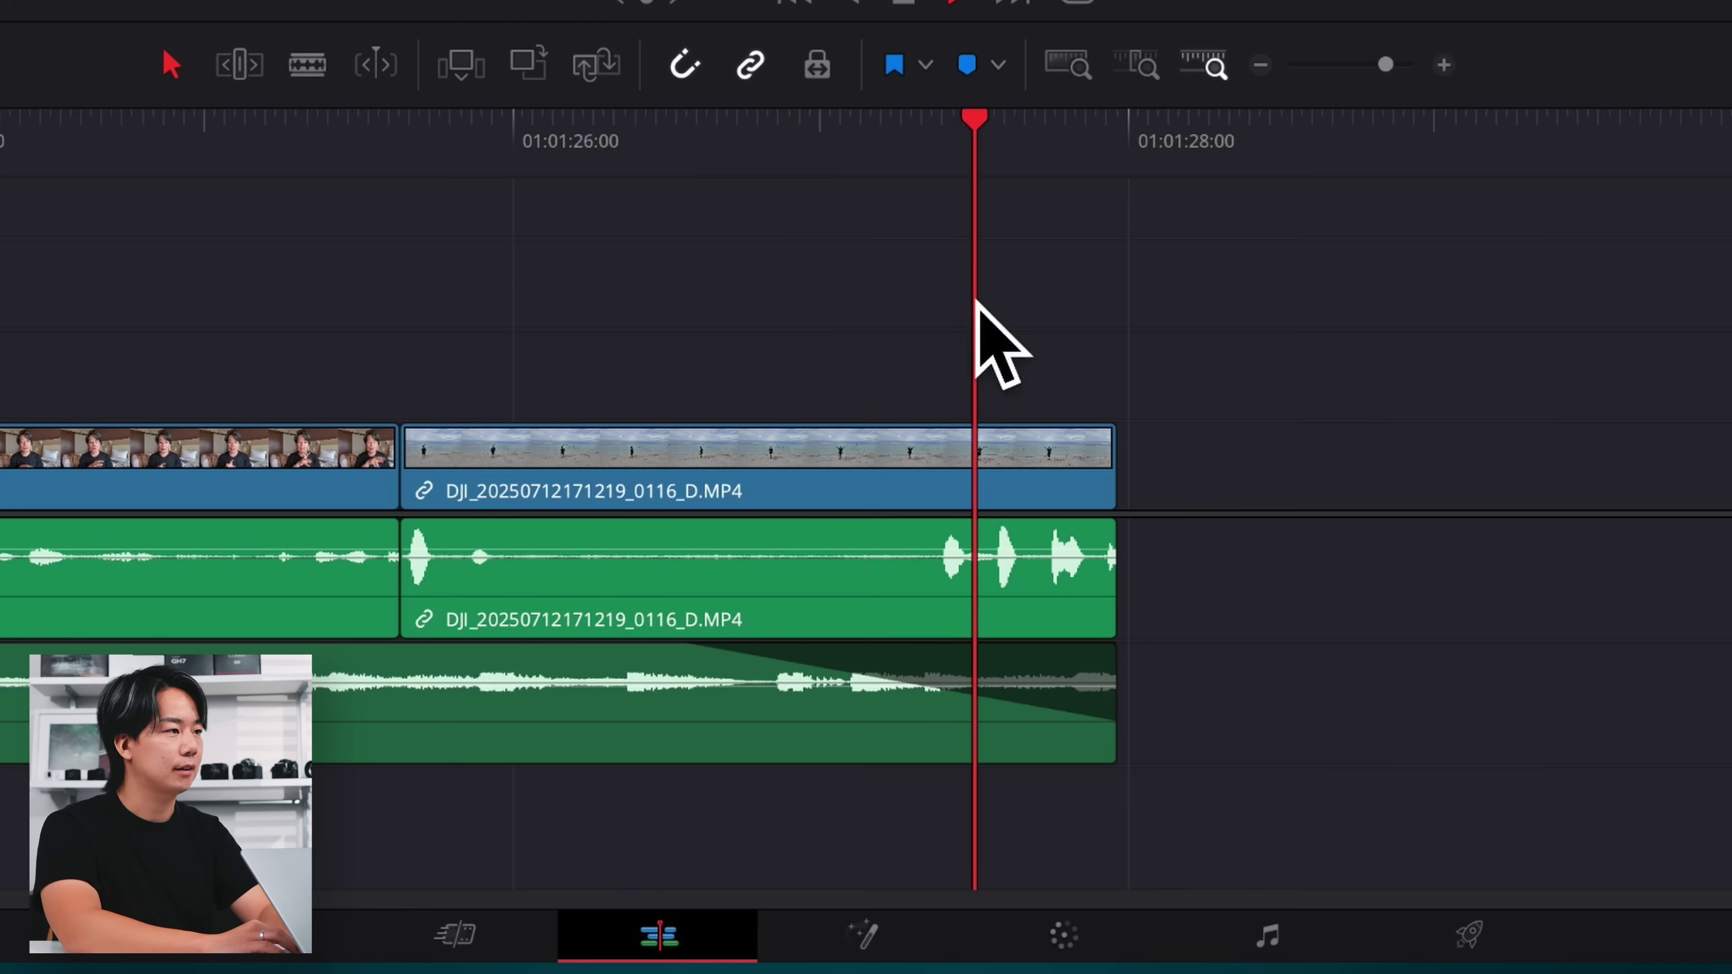
key("space")
Fade out the last V1 beach clip's picture and play the edit back from the start.
left_click_drag(1110, 432, 755, 432)
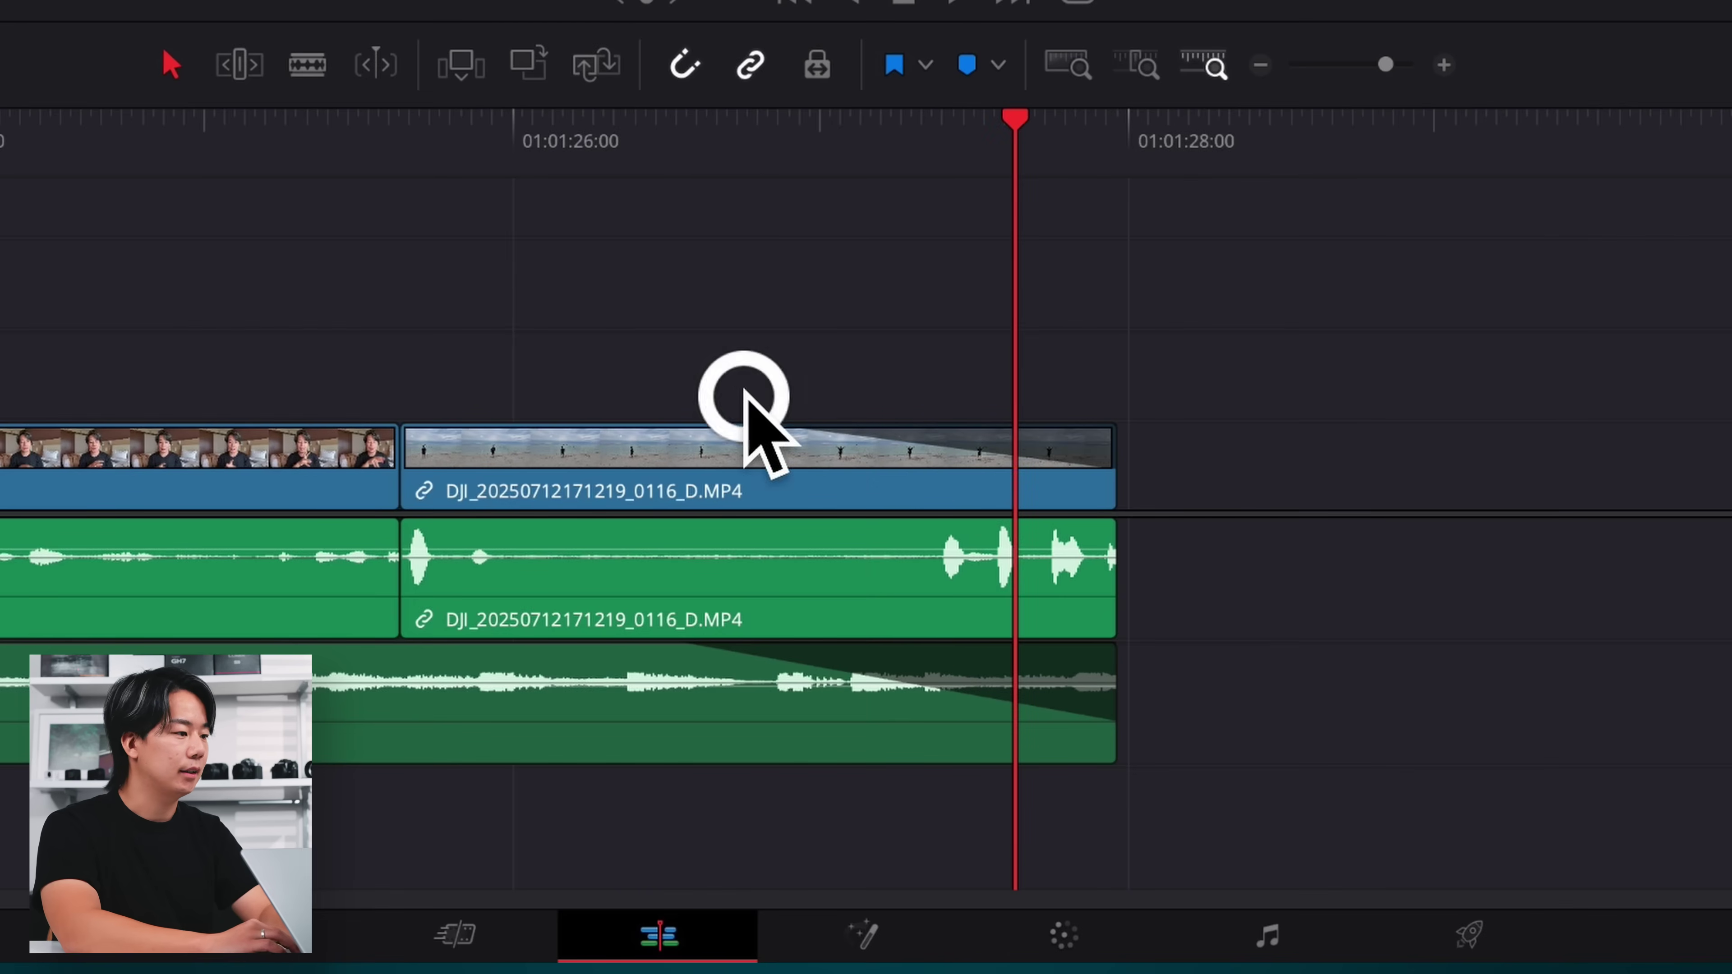
left_click_drag(1108, 474, 1473, 474)
key("space")
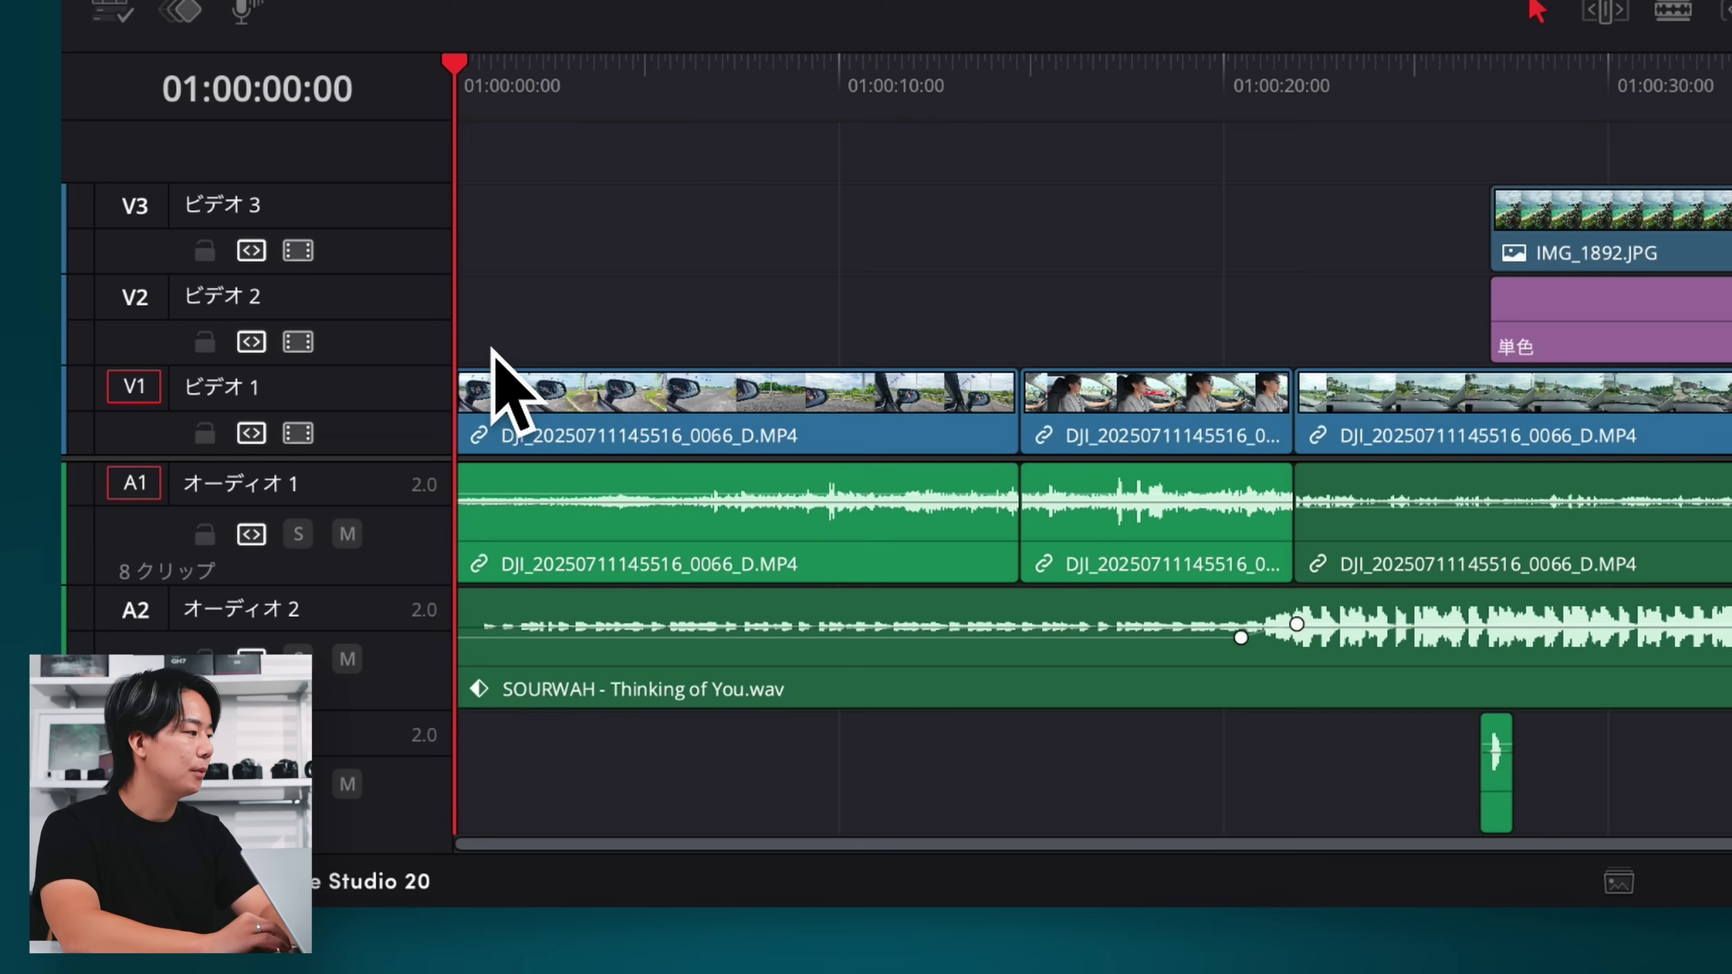
left_click(464, 384)
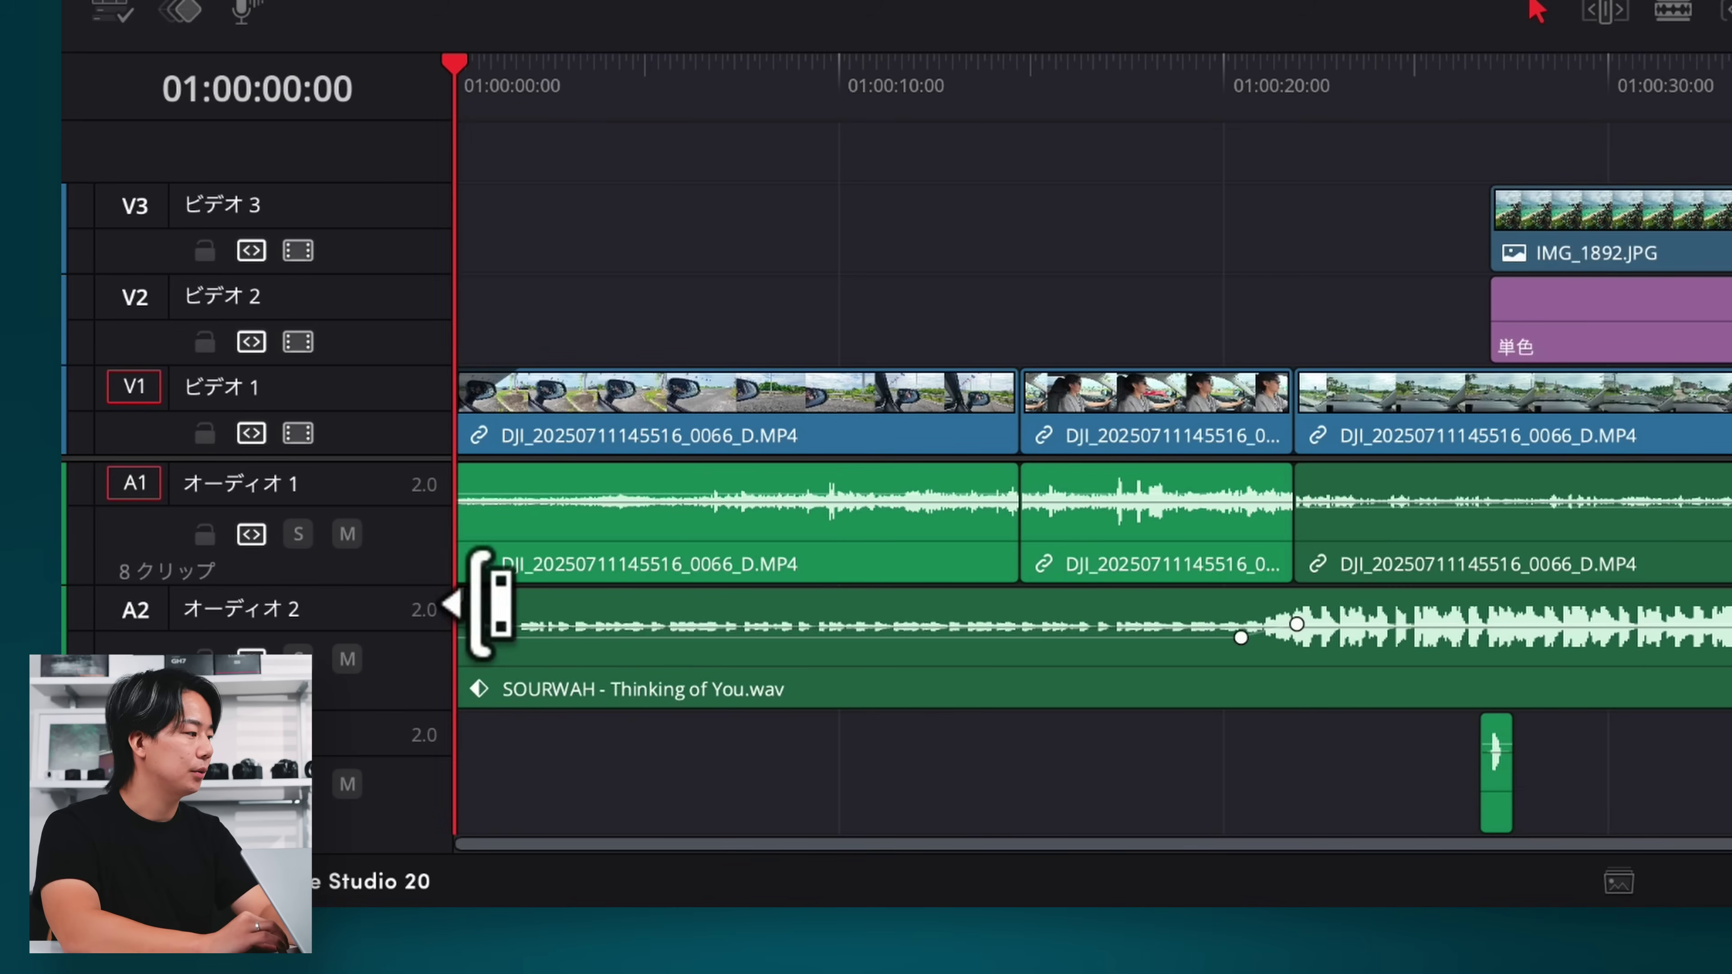
key("space")
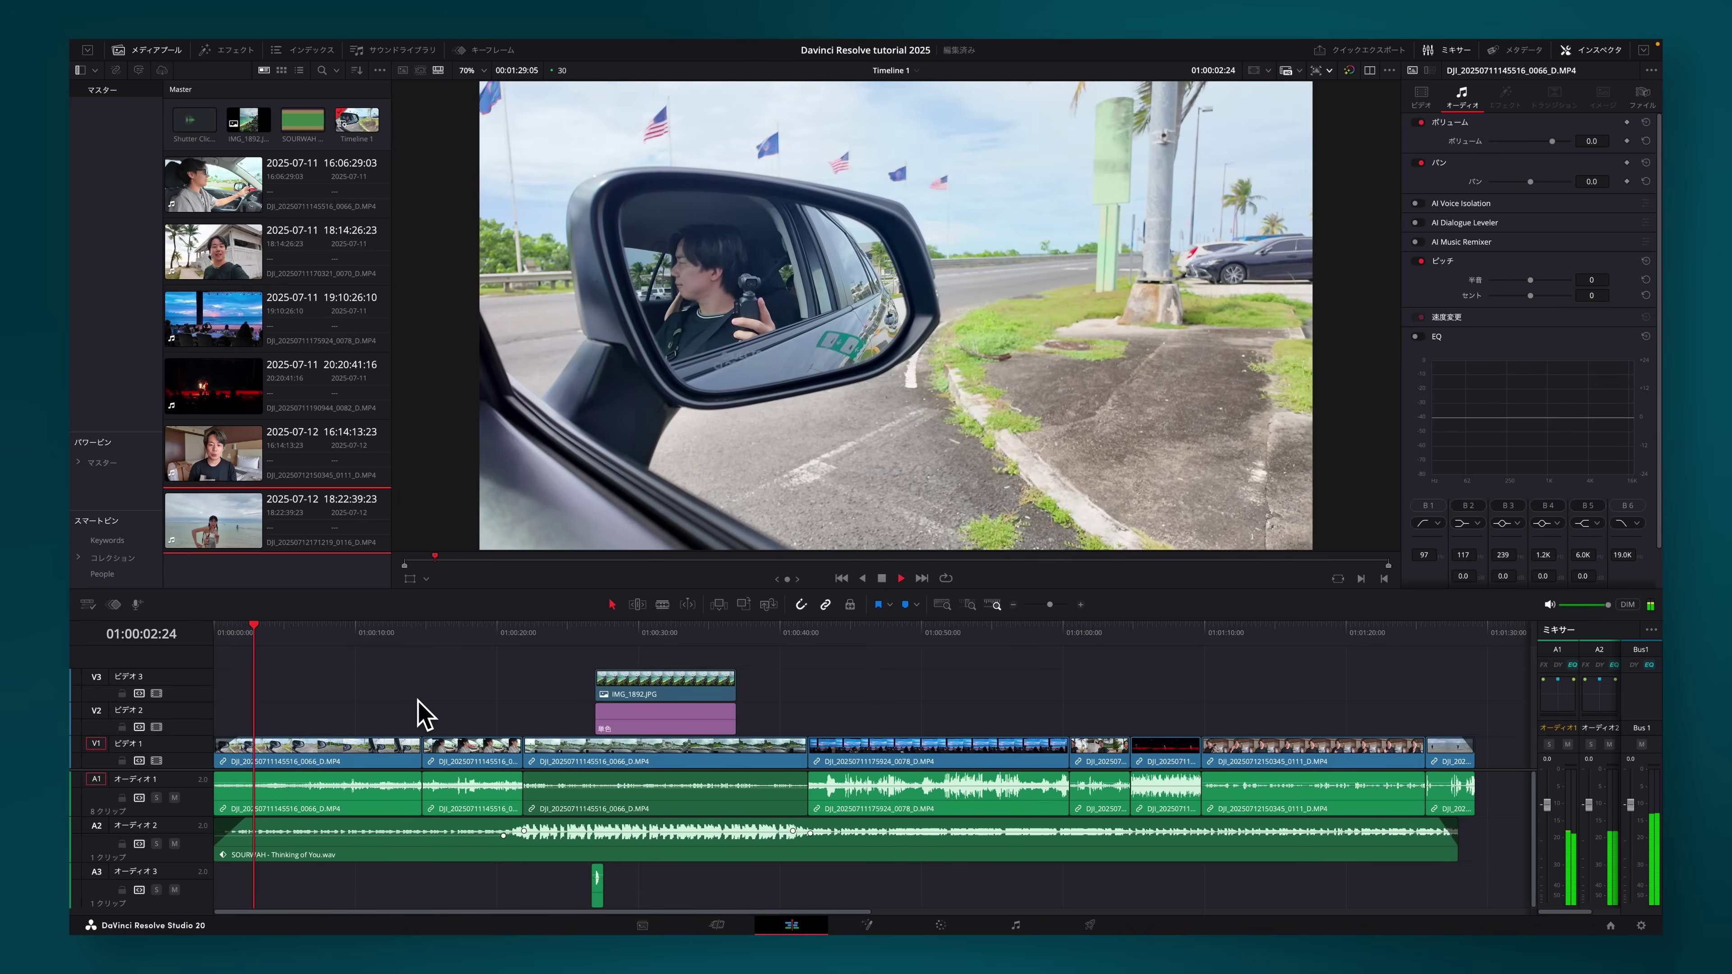
key("space")
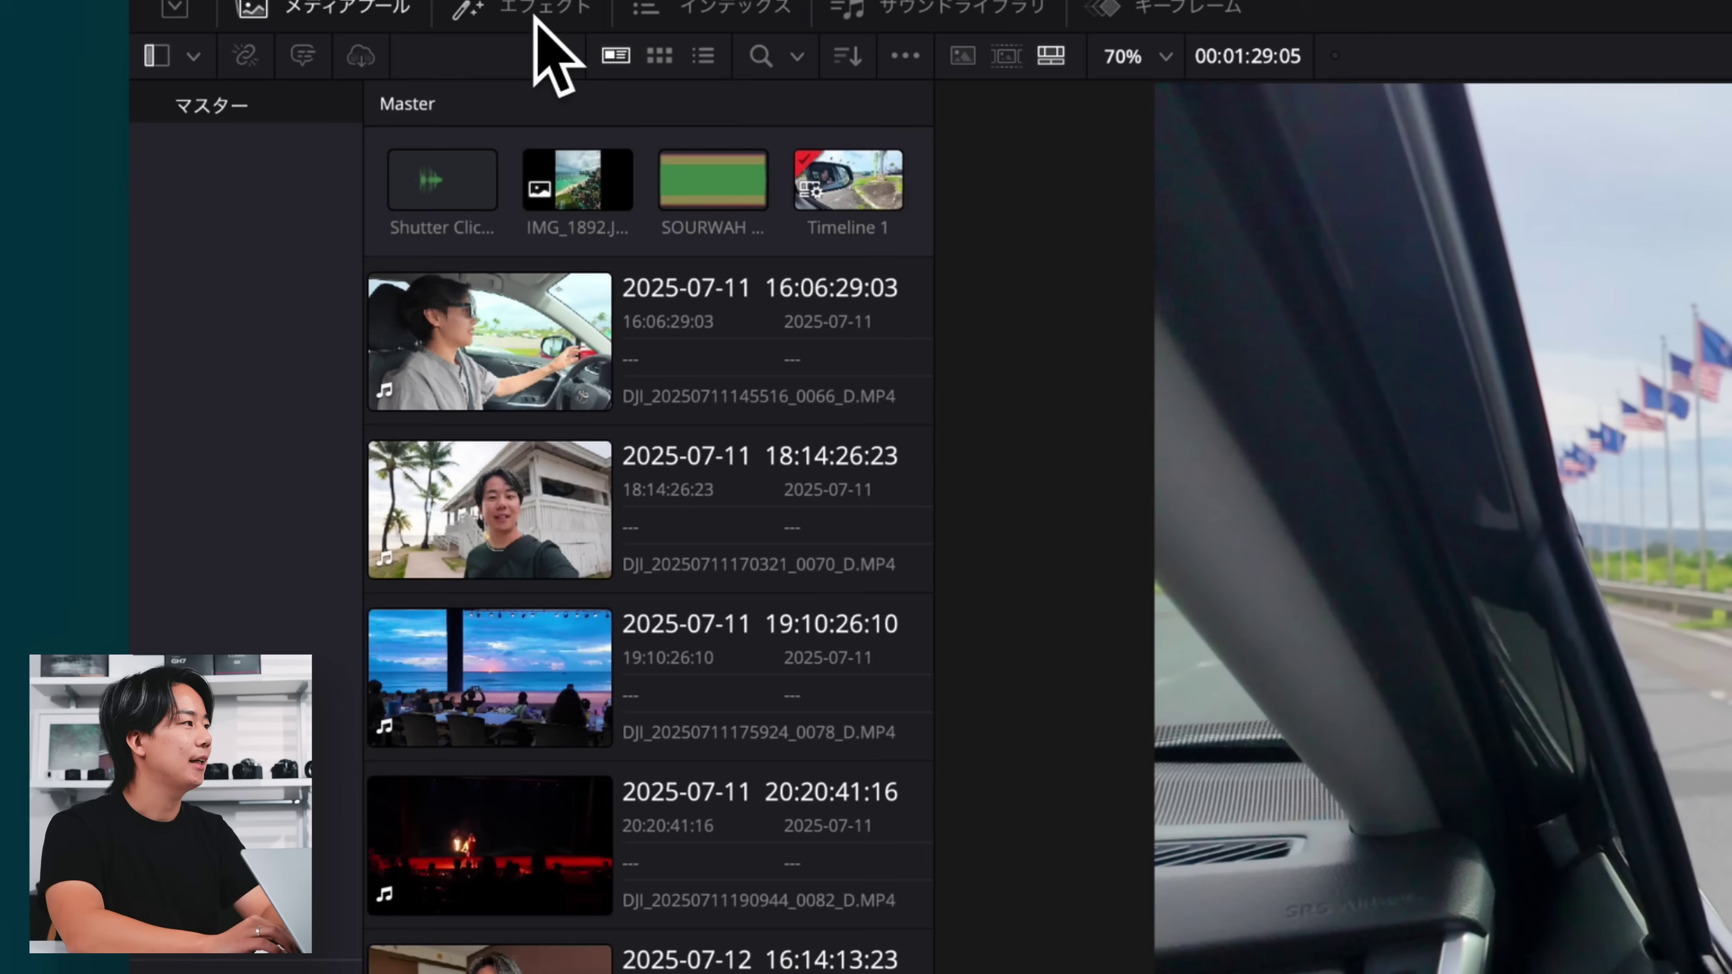
Add a Text title over the opening clip and change its text to 'GUAM Trip'.
left_click(535, 13)
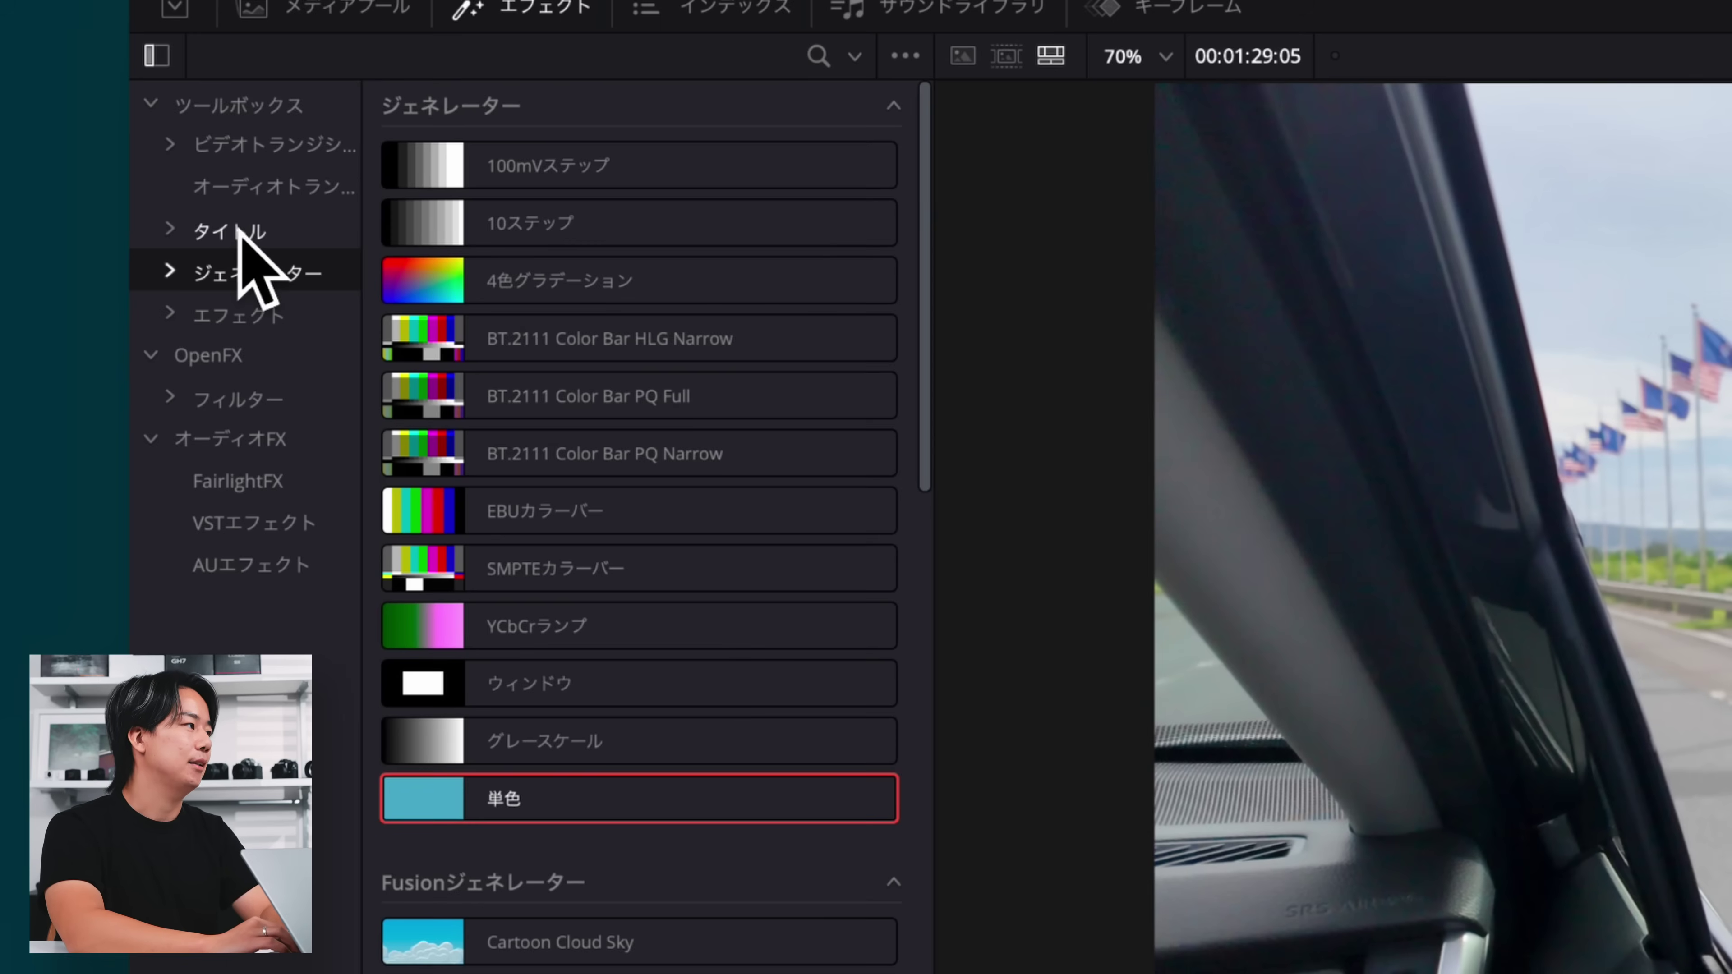
left_click(235, 231)
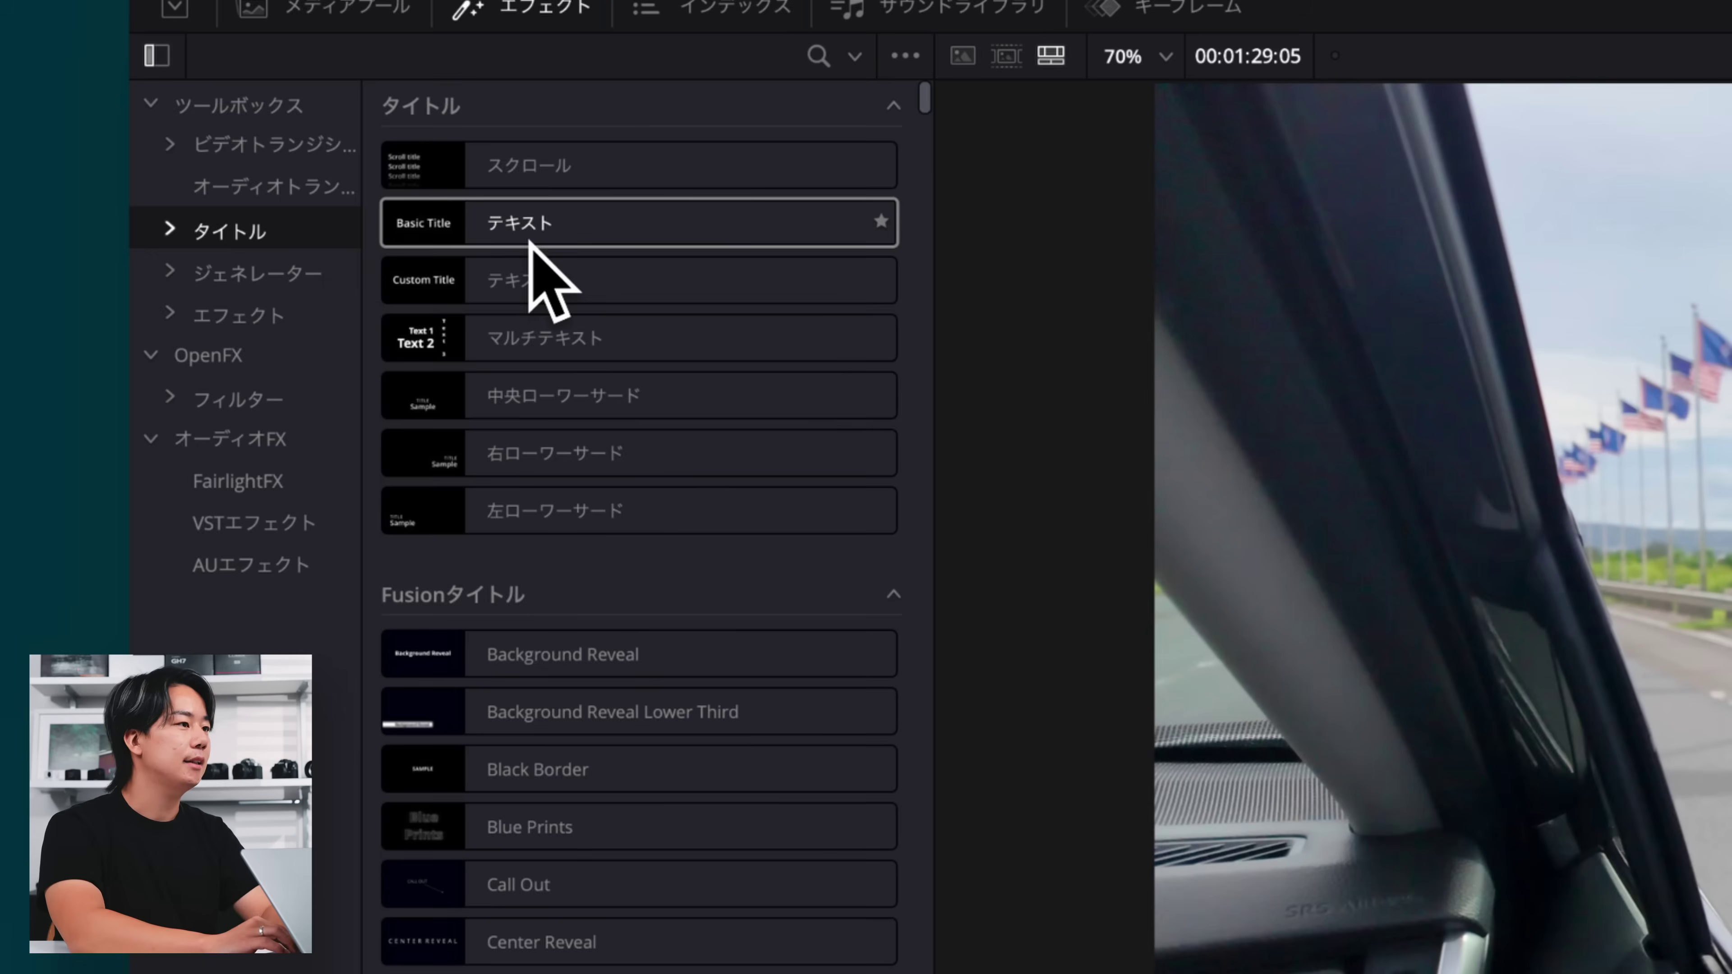
mouse_move(538, 232)
left_mouse_down()
mouse_move(403, 715)
mouse_move(352, 699)
mouse_move(370, 727)
left_mouse_up()
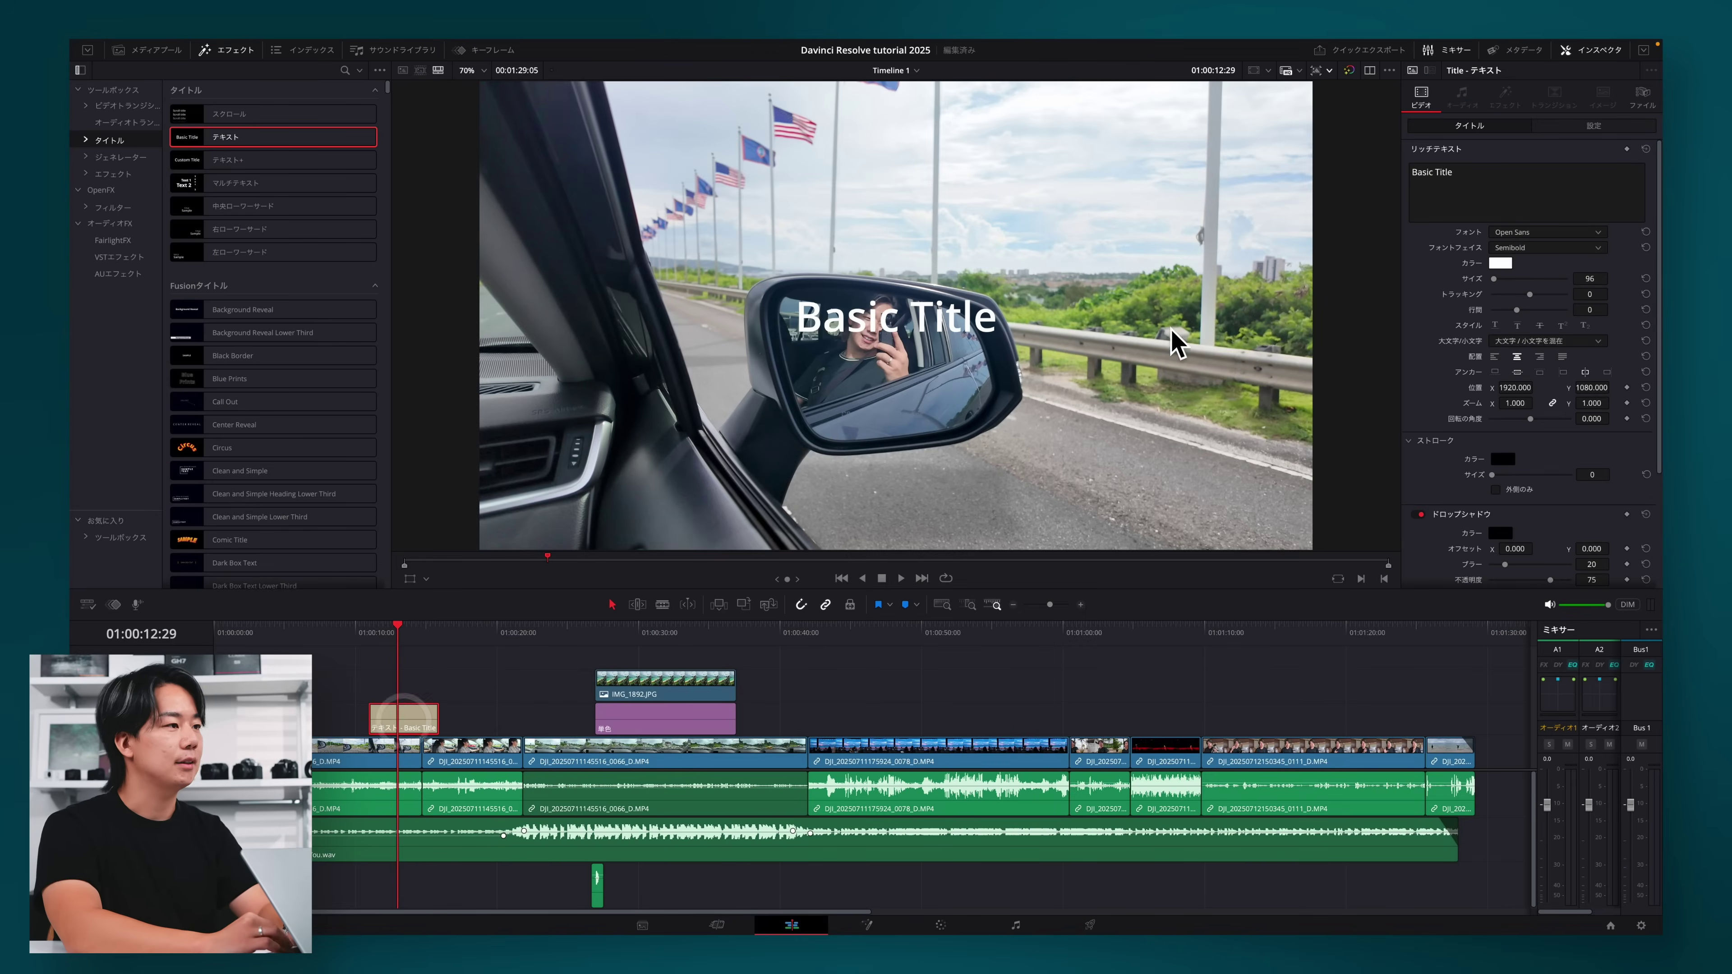
triple_click(1483, 201)
type("GU")
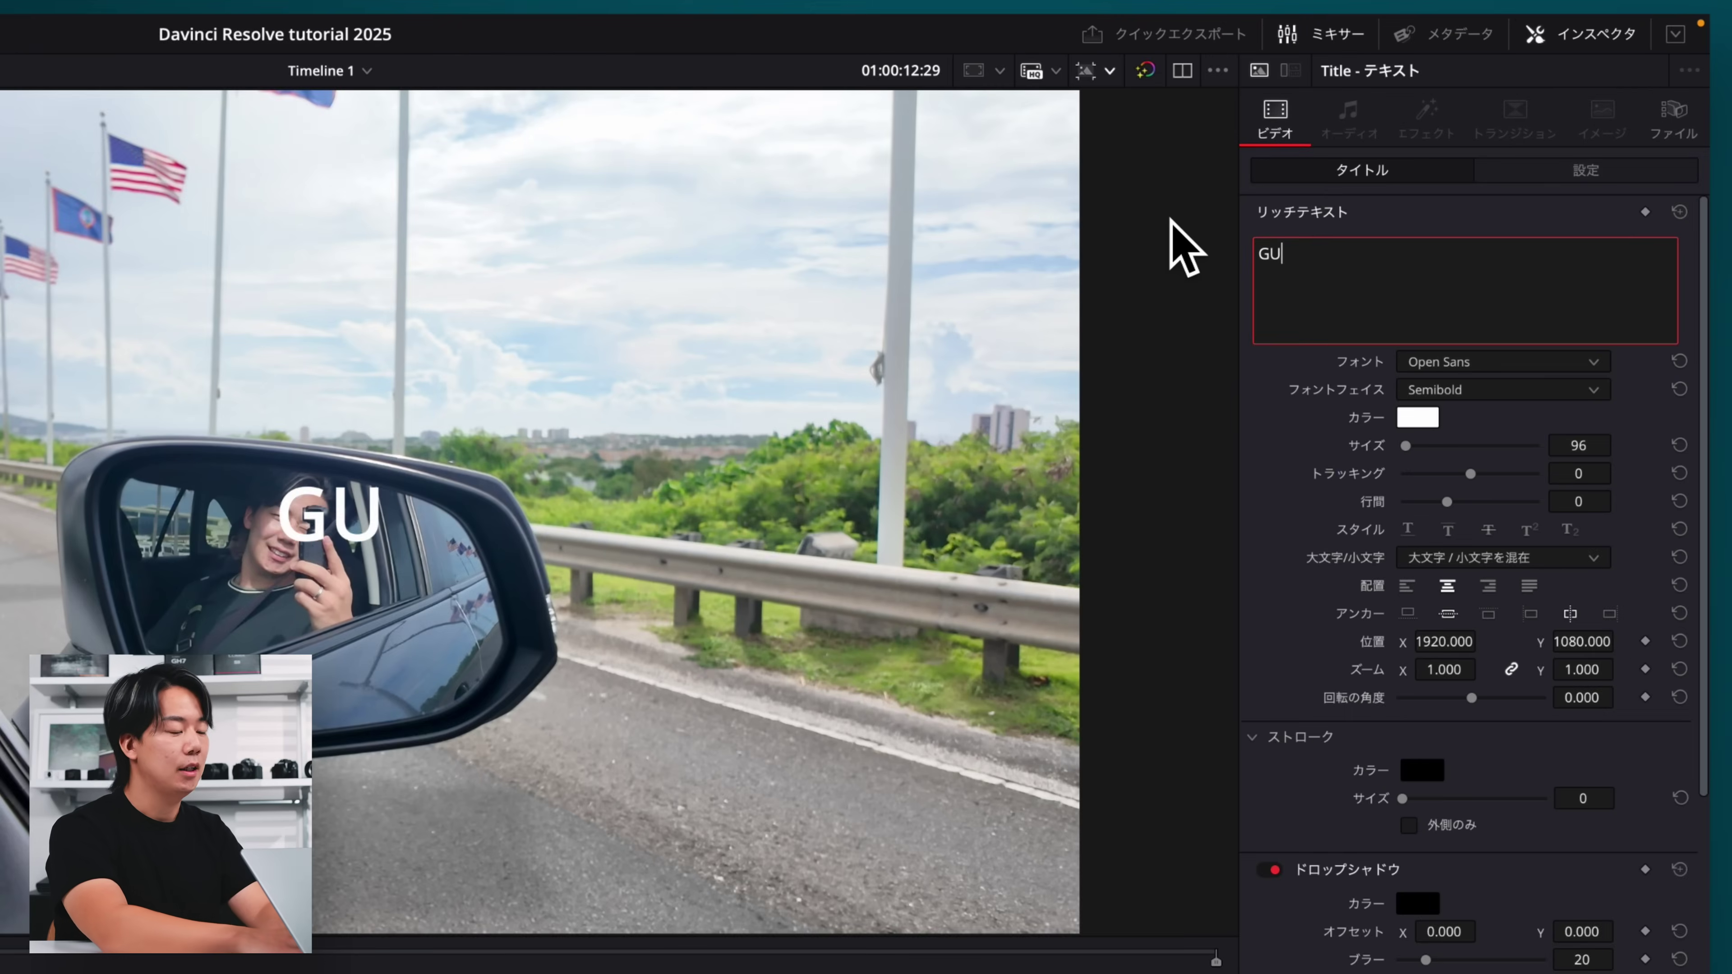
type("AM Trip")
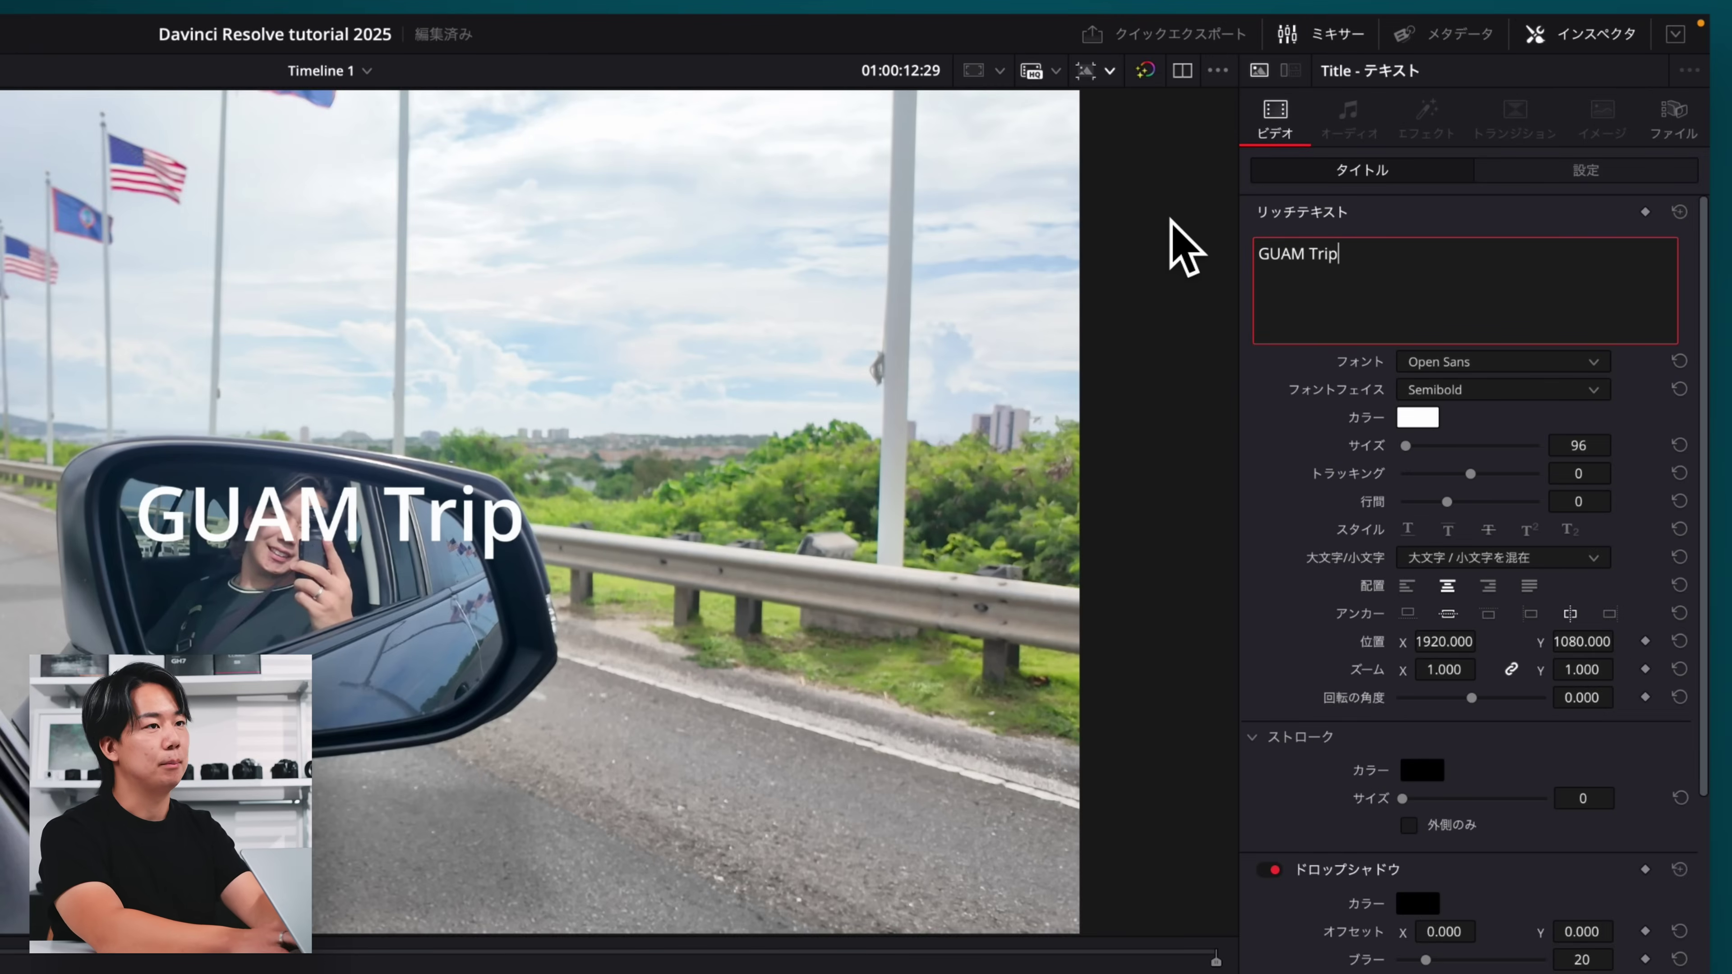
Style the title in Symbola, size 122, tracking 36, with an offset 67-opacity shadow, at the timeline start.
left_click(1448, 371)
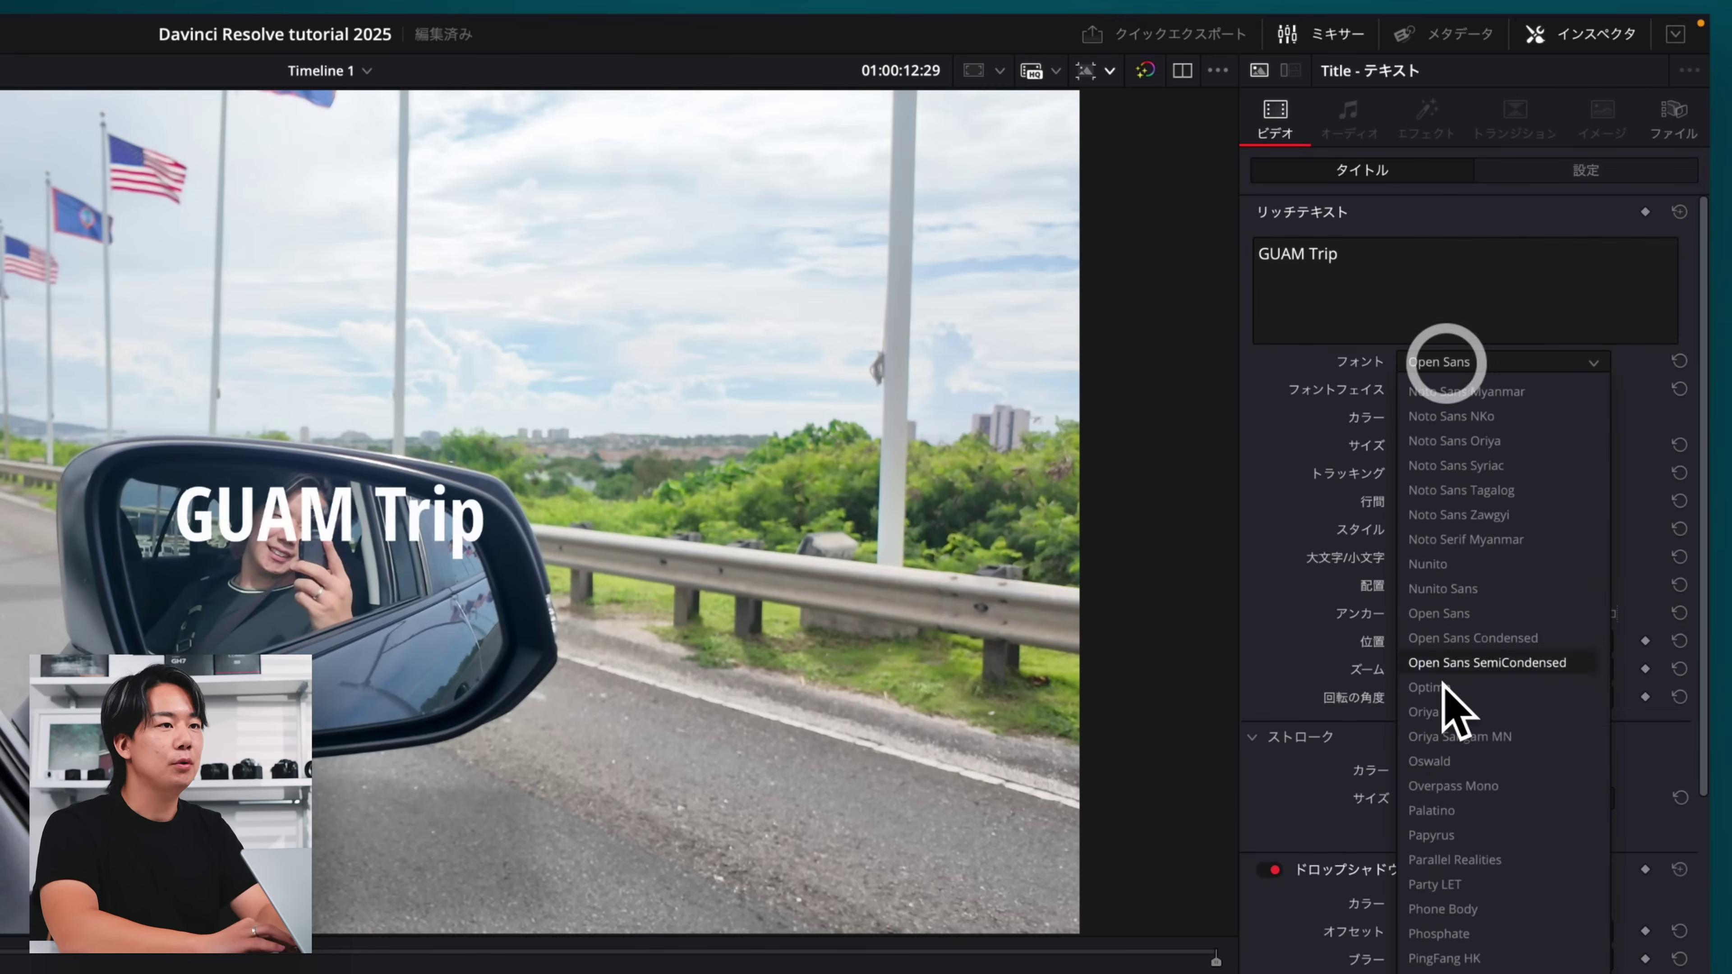
scroll(1442, 751, "down", 10)
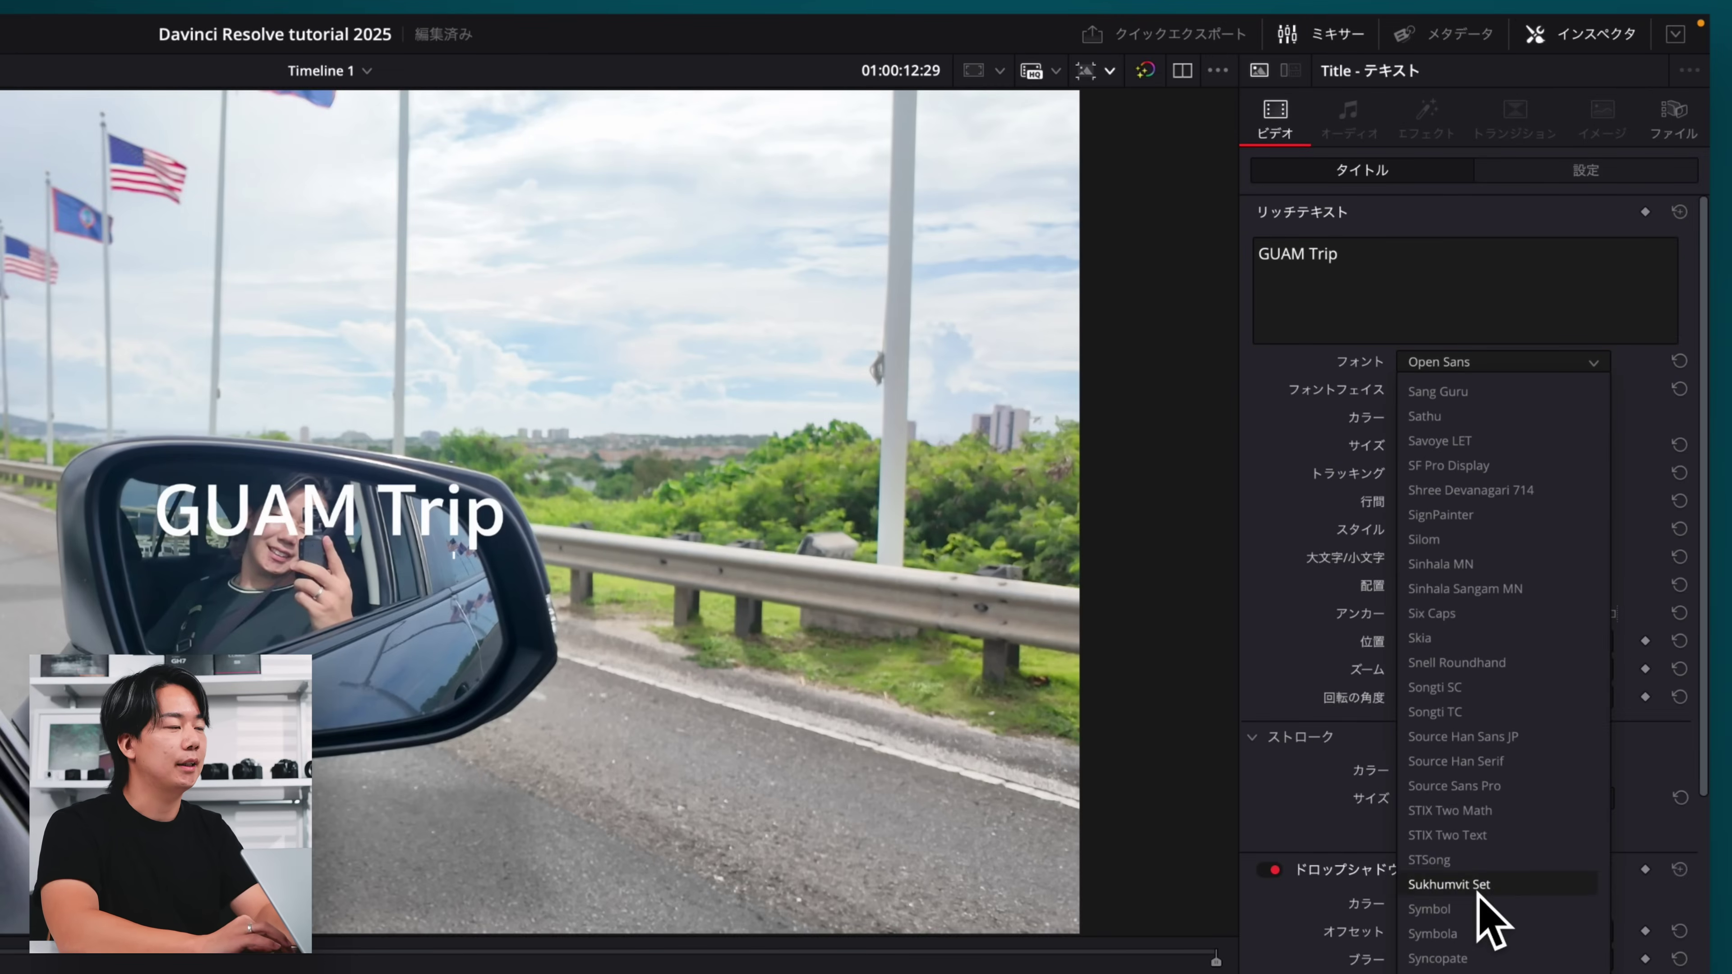
left_click(1473, 932)
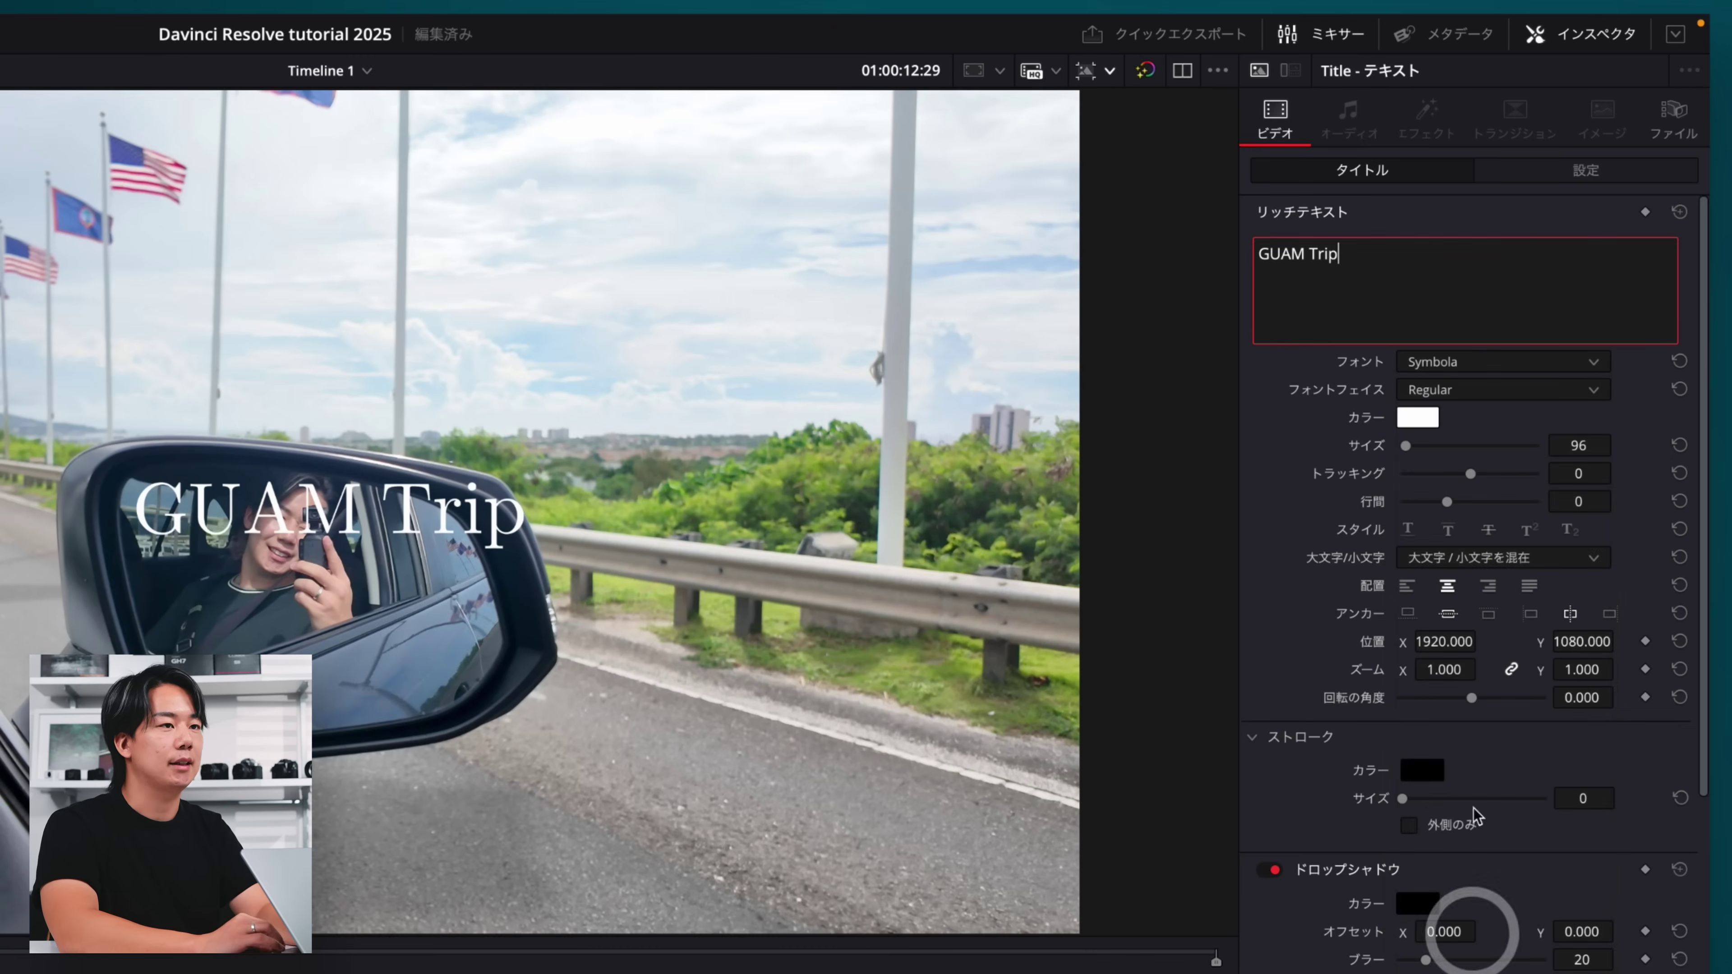
mouse_move(1577, 446)
left_mouse_down()
mouse_move(1602, 474)
mouse_move(1636, 471)
left_mouse_up()
scroll(1493, 655, "down", 3)
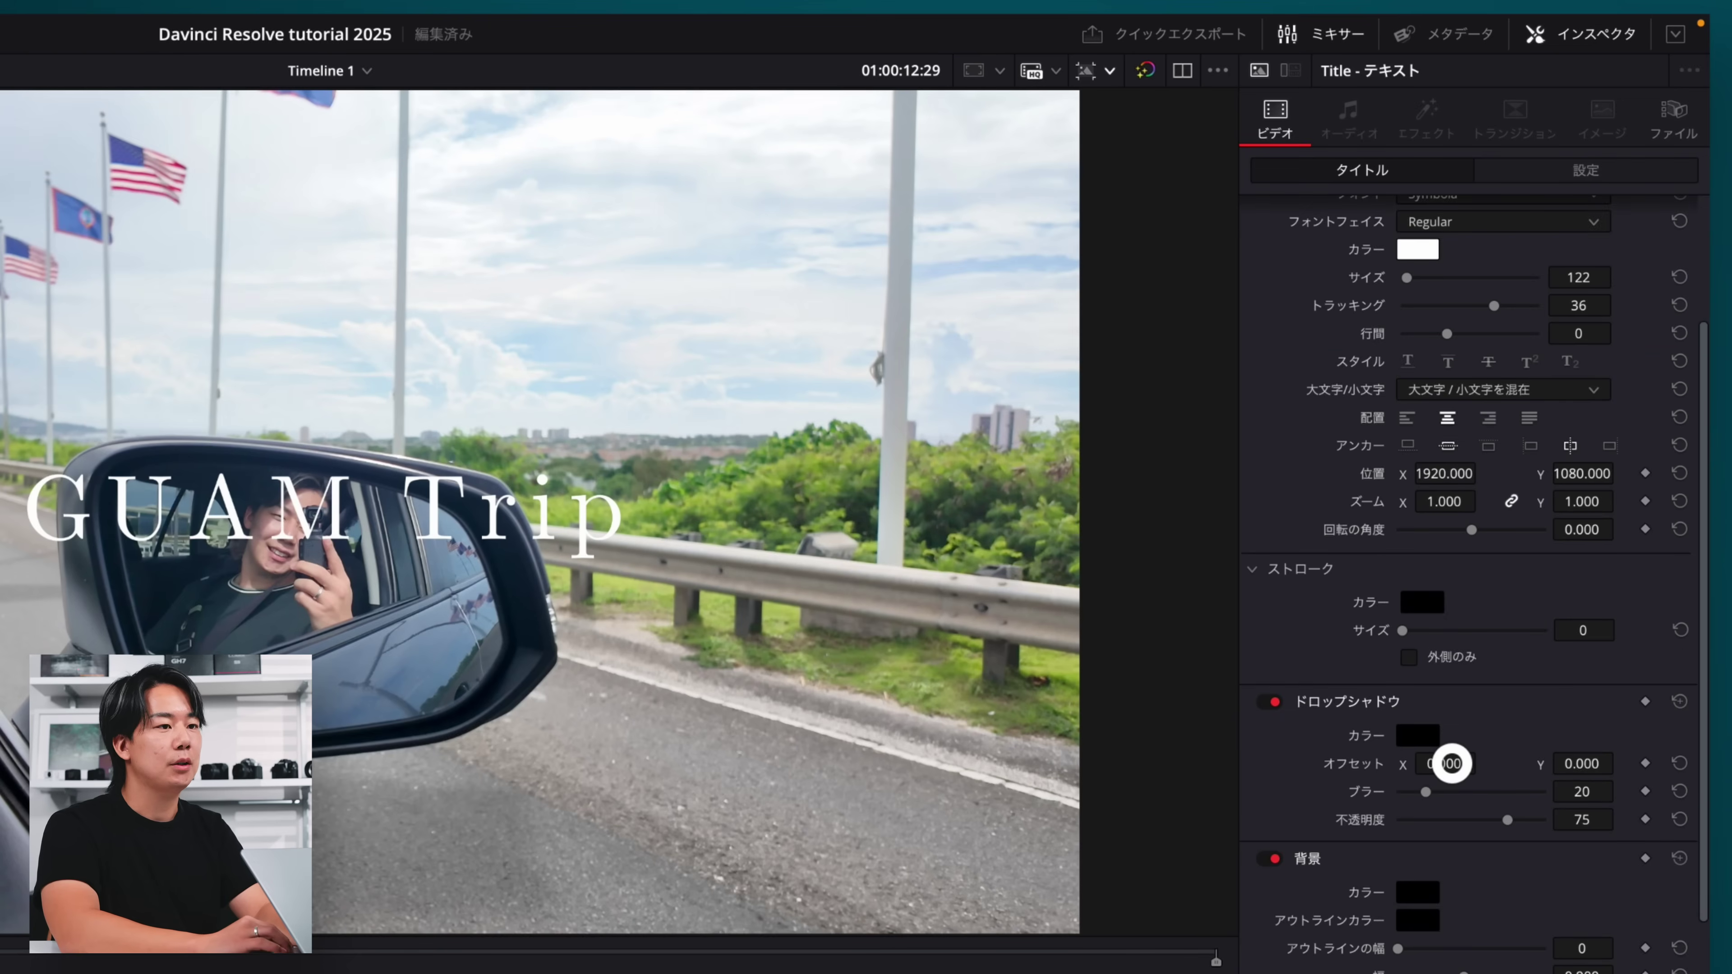
left_click_drag(1451, 764, 1467, 763)
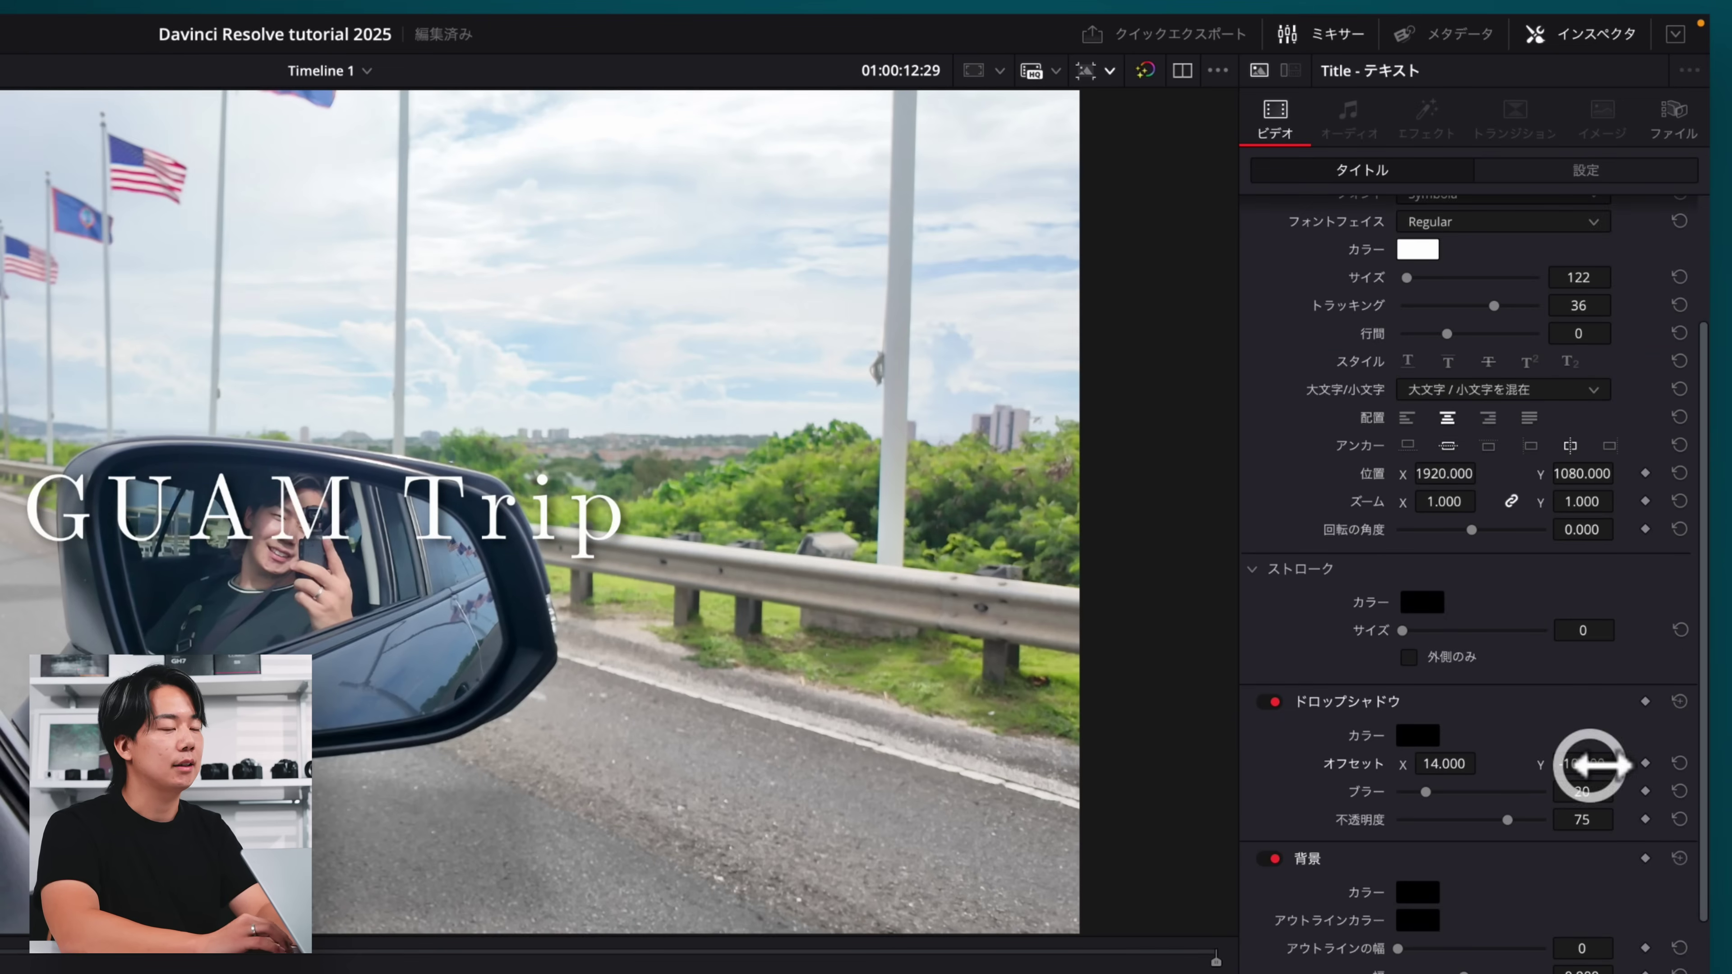
left_click_drag(1534, 818, 1494, 821)
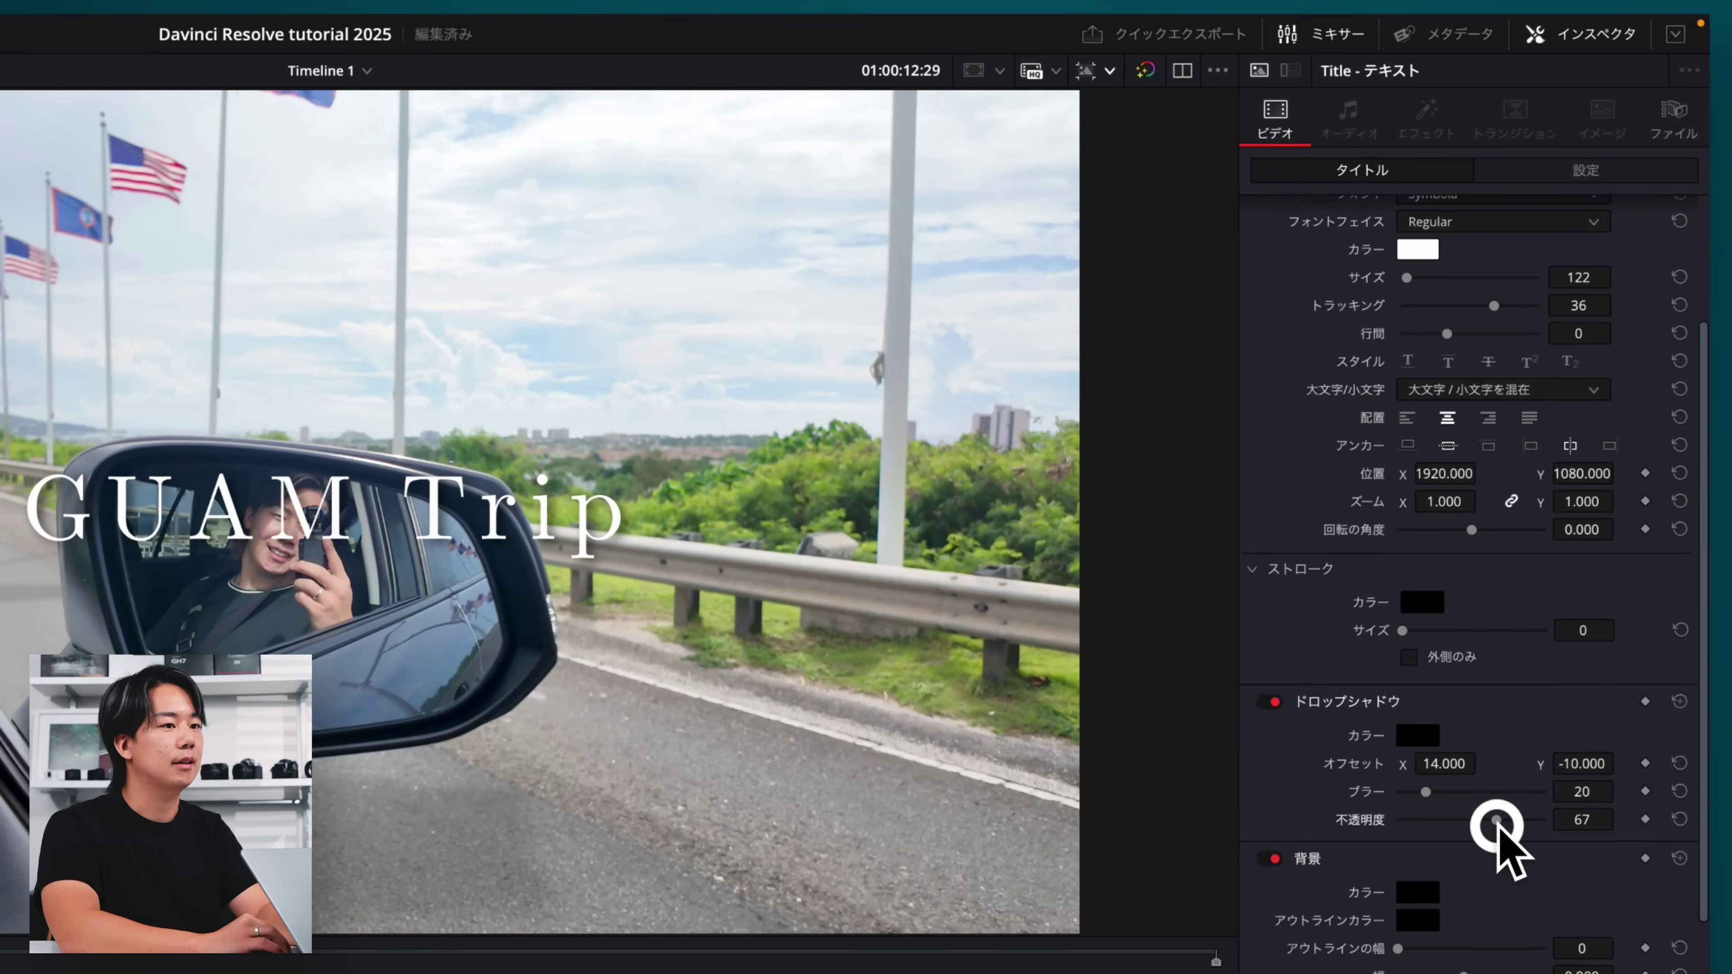
scroll(1352, 870, "up", 3)
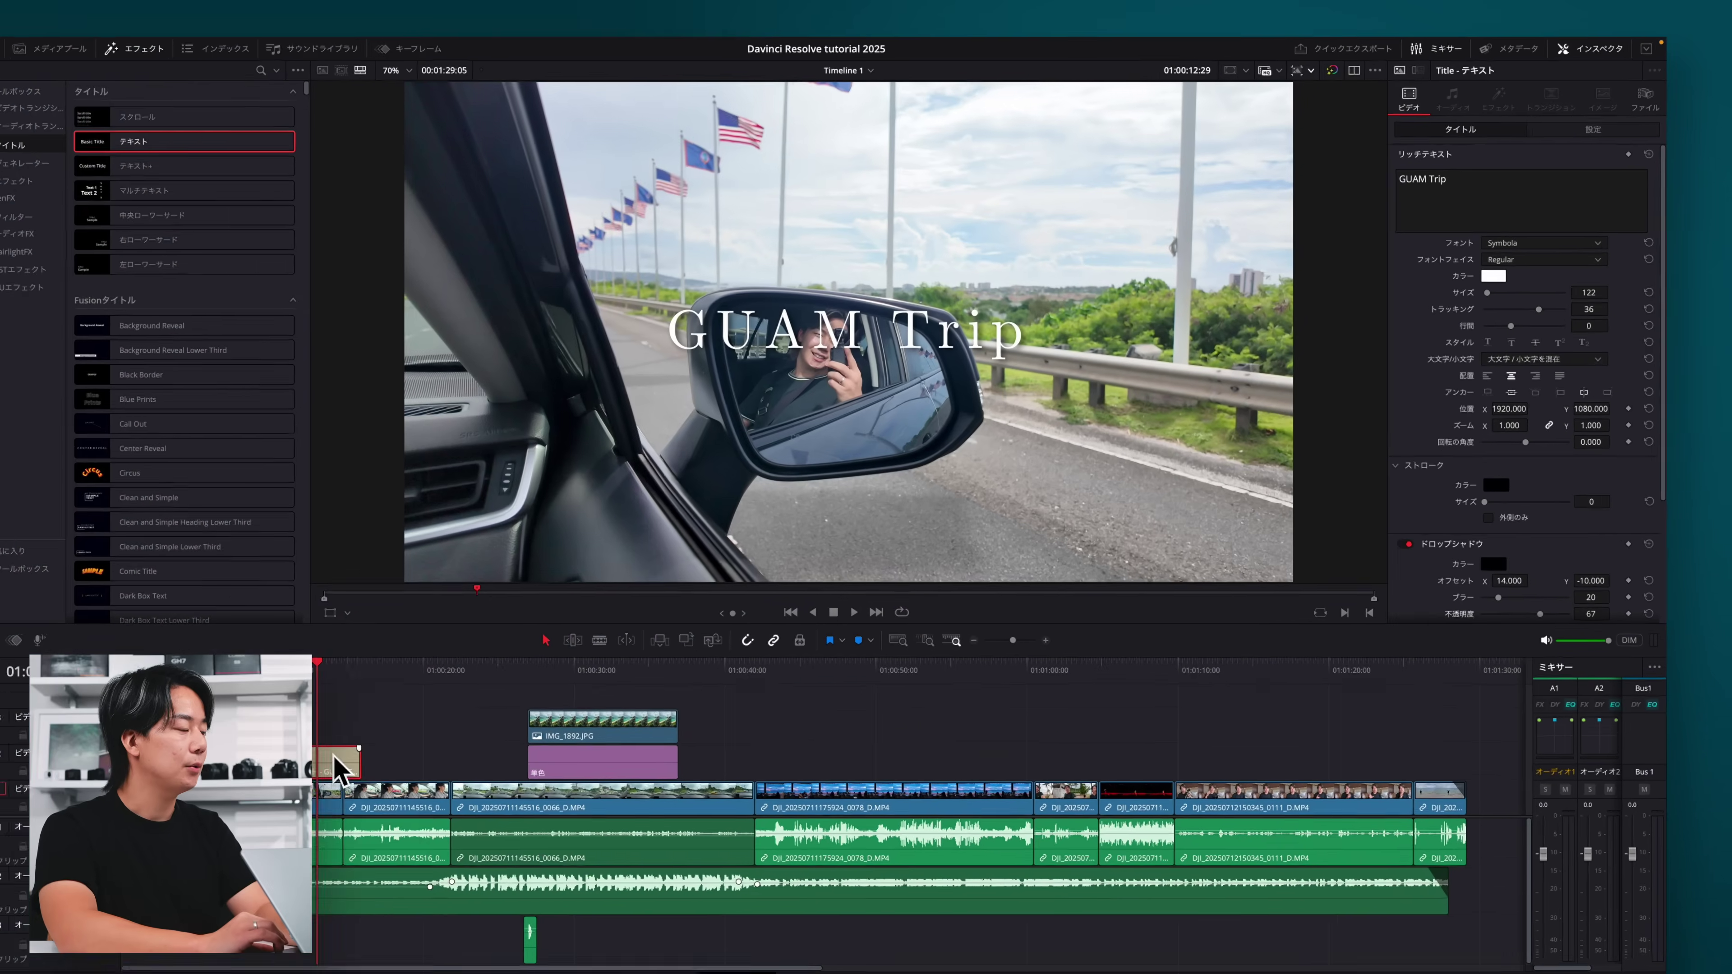
left_click_drag(334, 758, 388, 716)
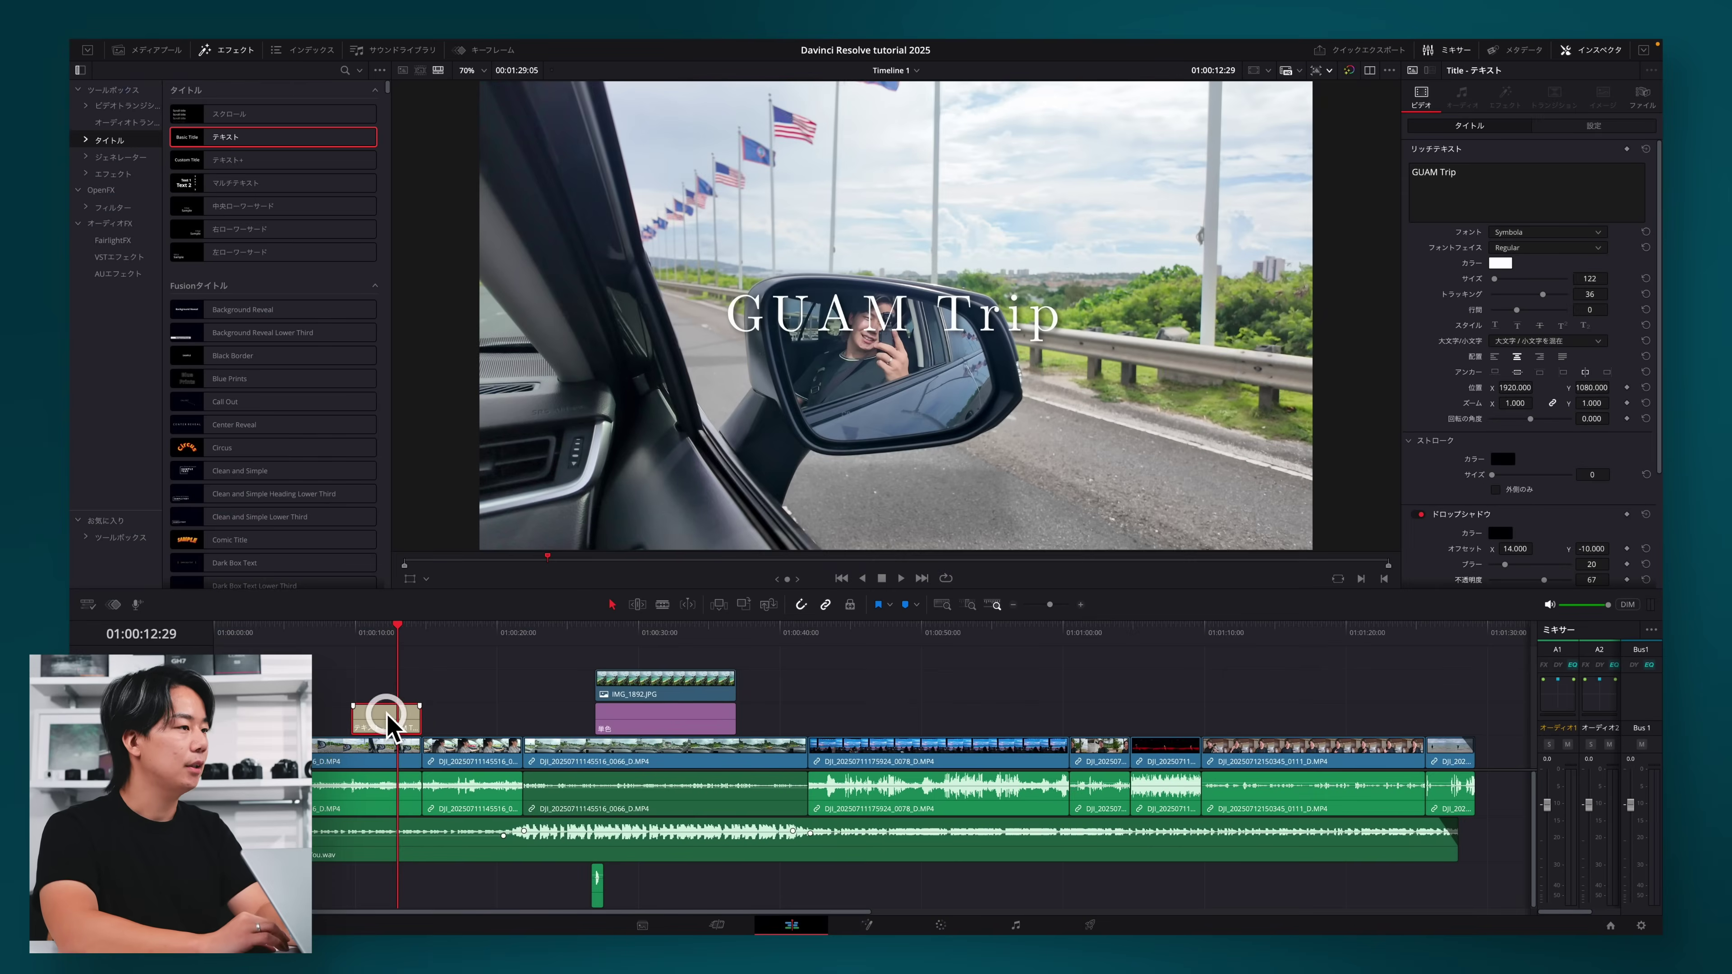
scroll(387, 725, "right", 1)
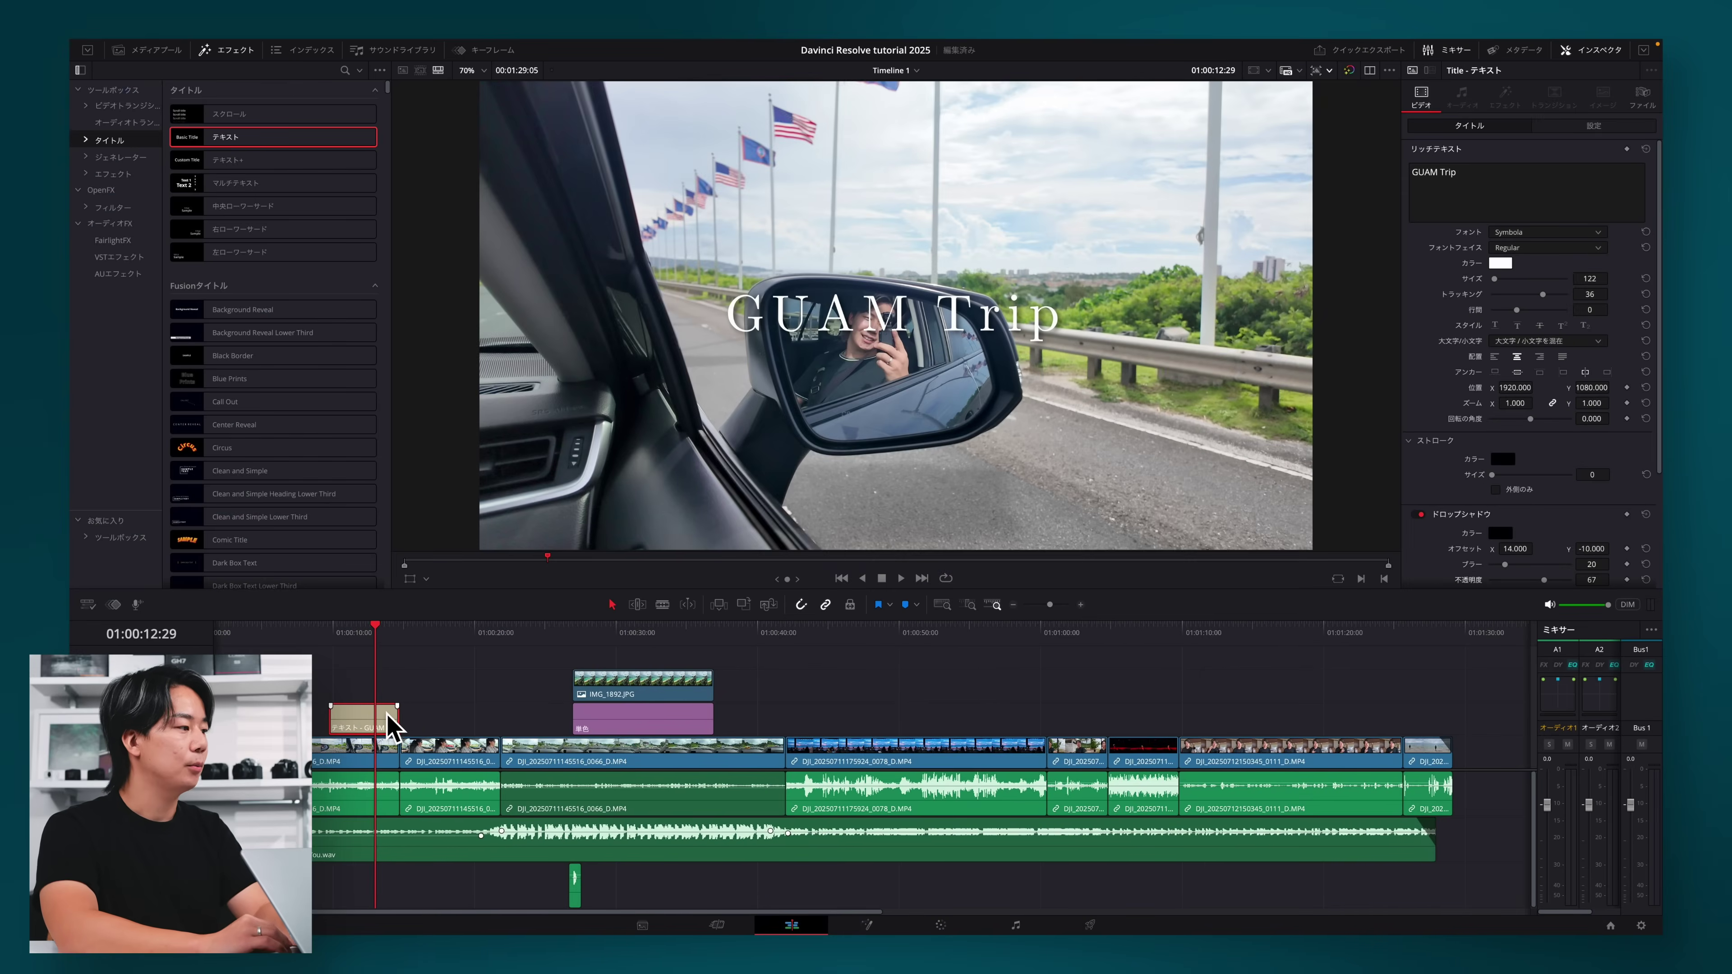
Place the Draw On Corners 1 Line Fusion title at about 16 seconds and preview its animation.
left_click(422, 631)
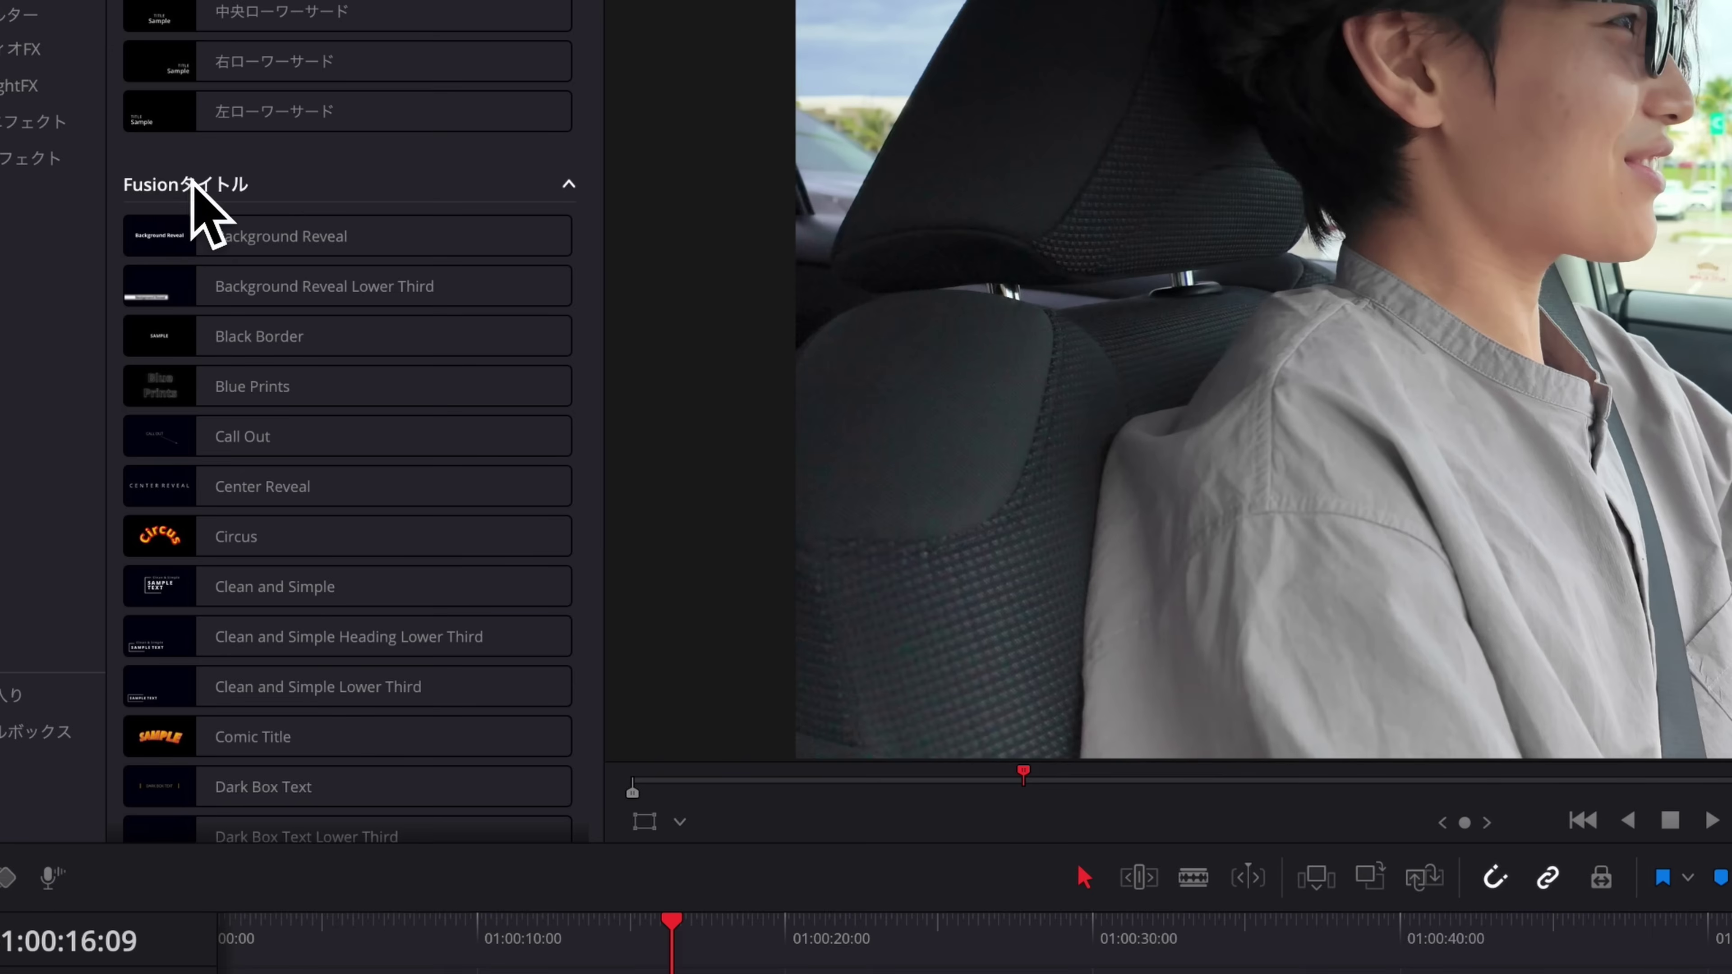
scroll(224, 464, "down", 5)
scroll(224, 456, "down", 2)
left_click(189, 546)
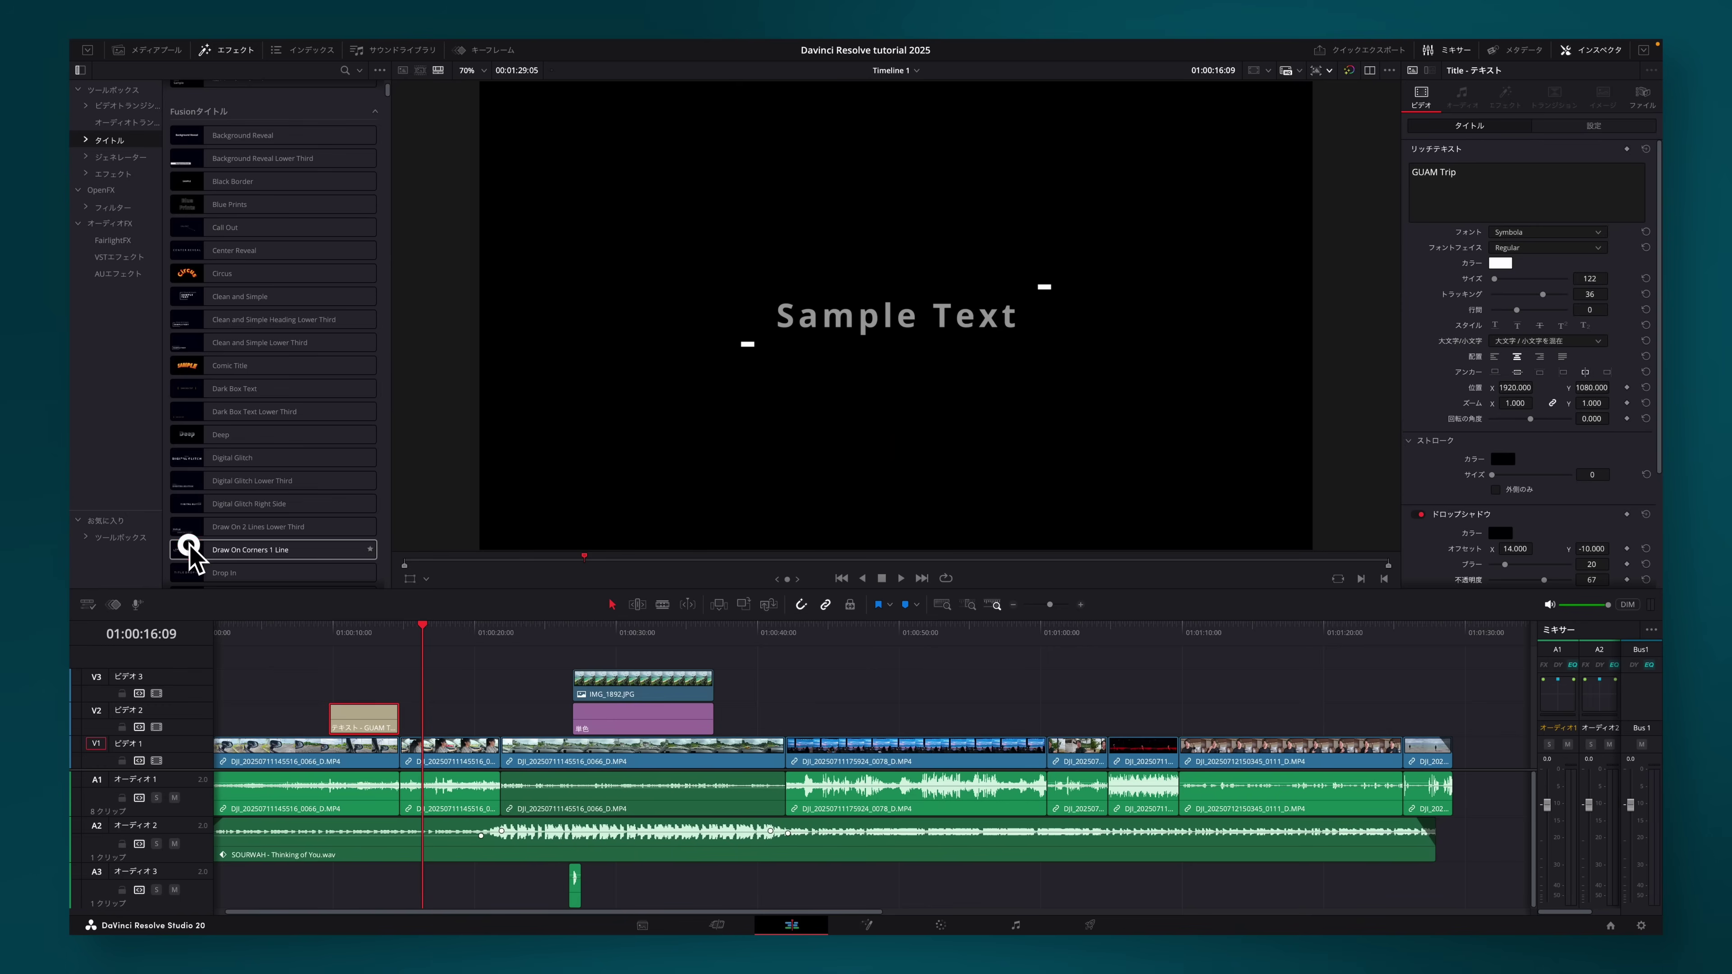
mouse_move(190, 546)
left_mouse_down()
mouse_move(410, 707)
mouse_move(321, 672)
left_mouse_up()
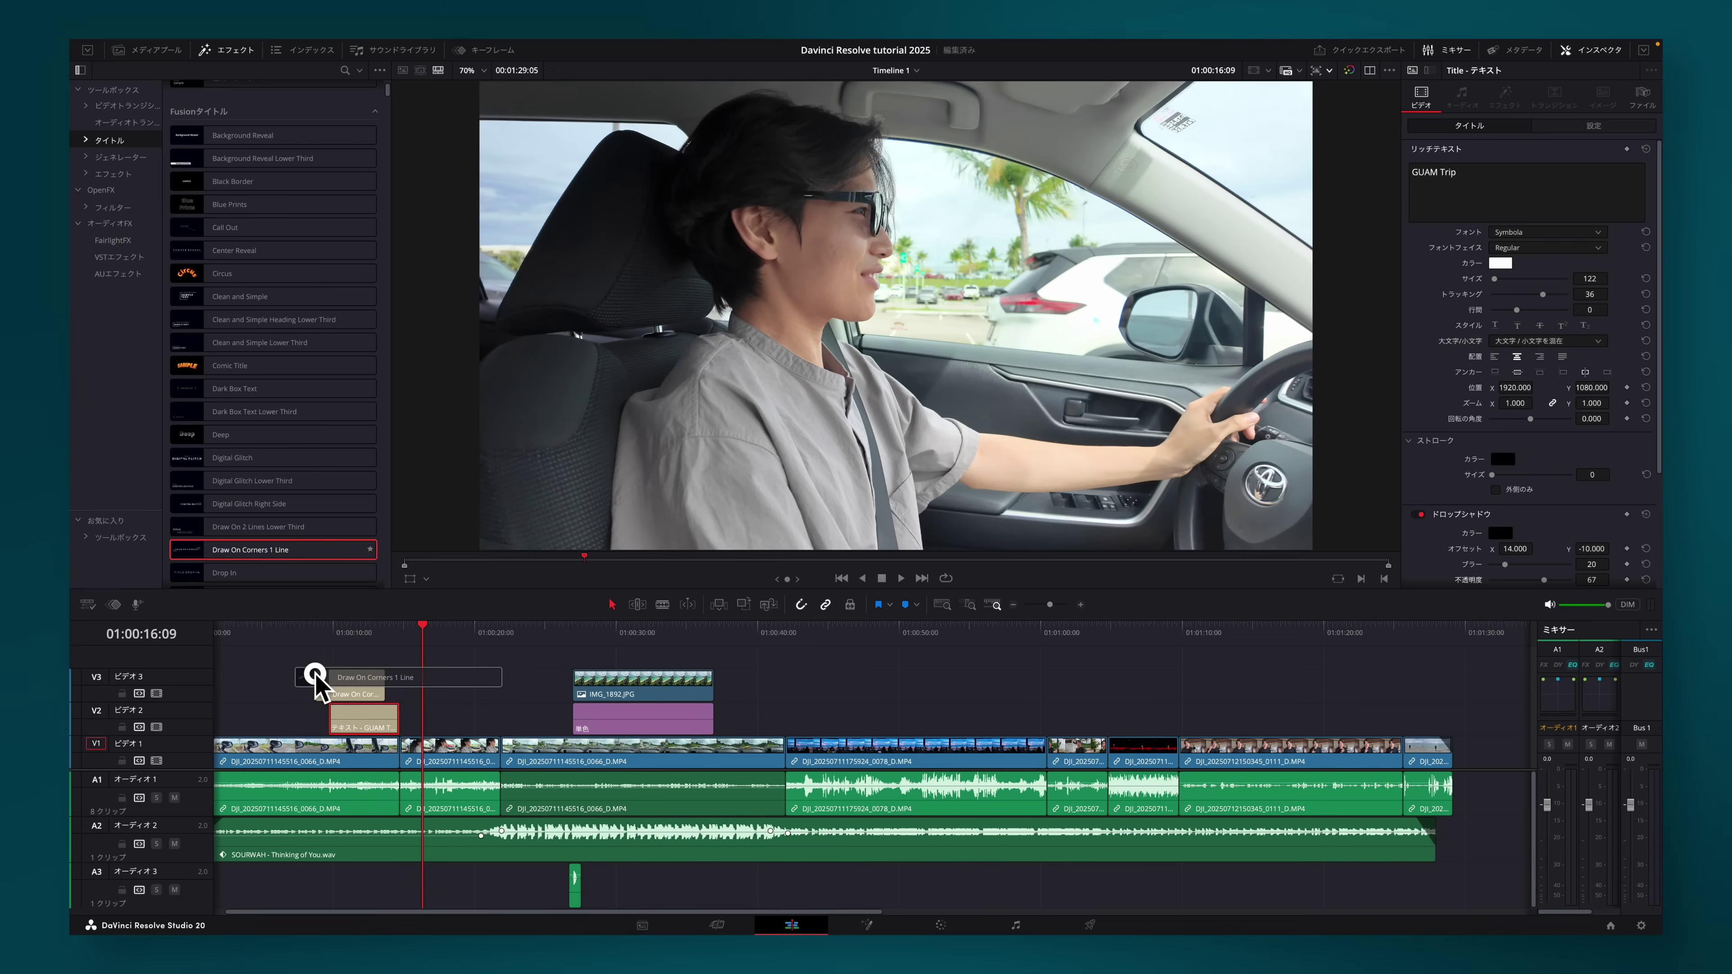
left_click(240, 636)
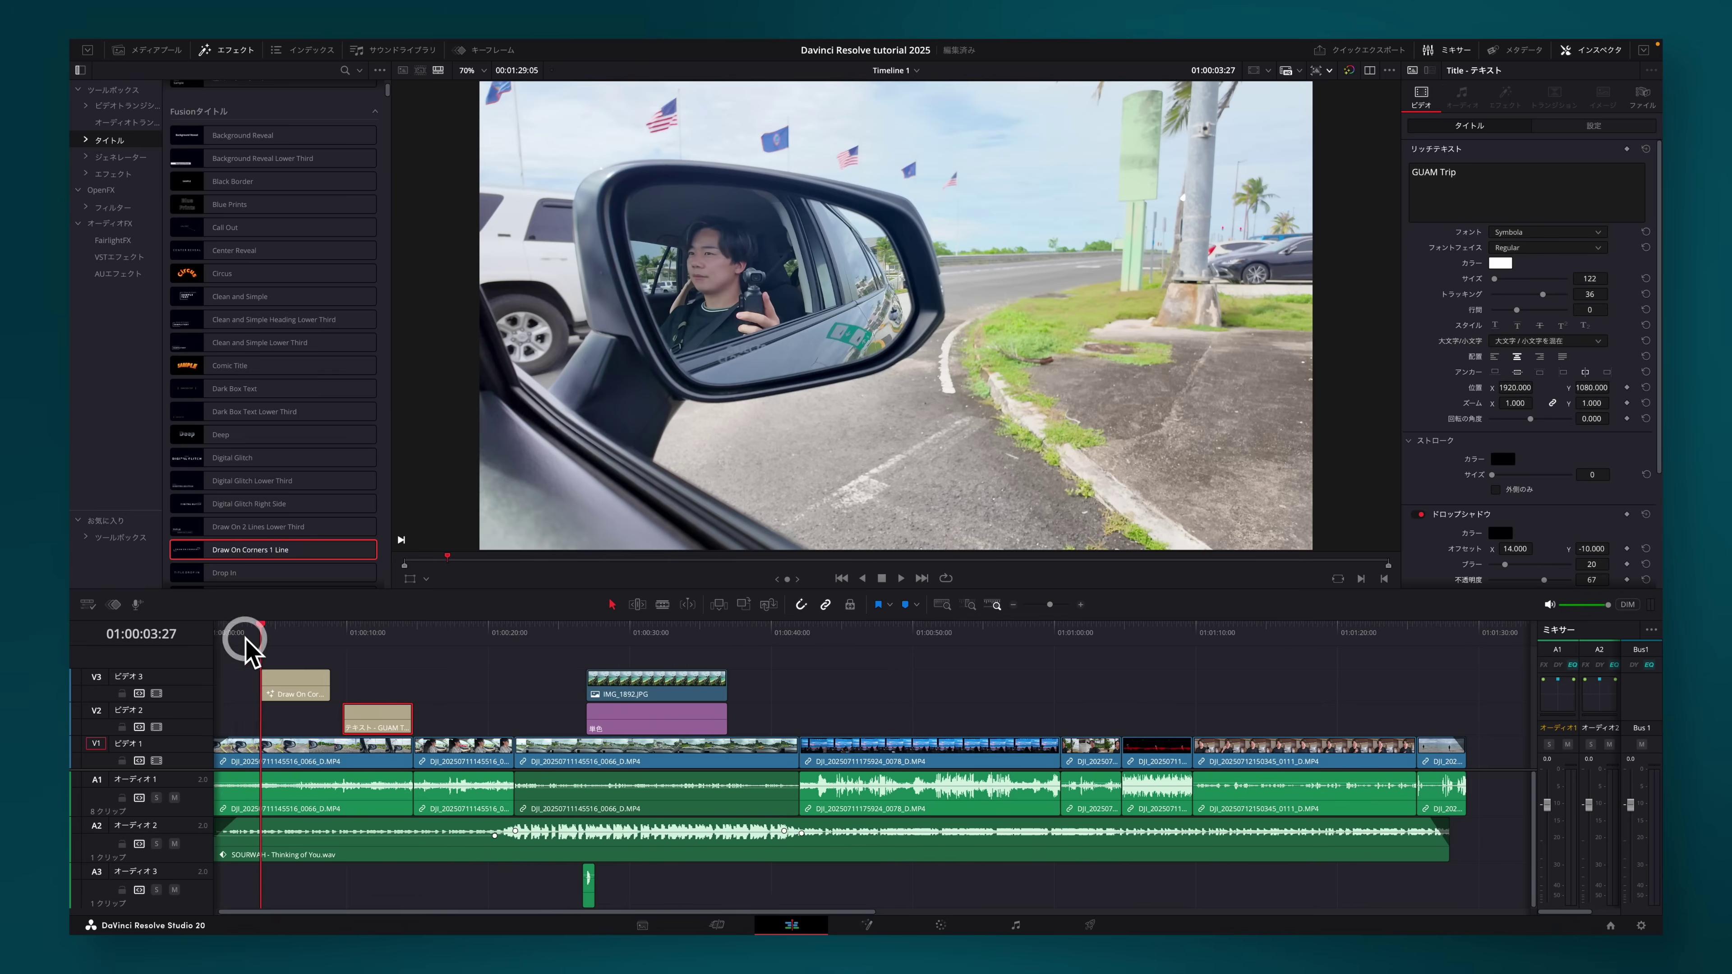
left_click(300, 689)
key("space")
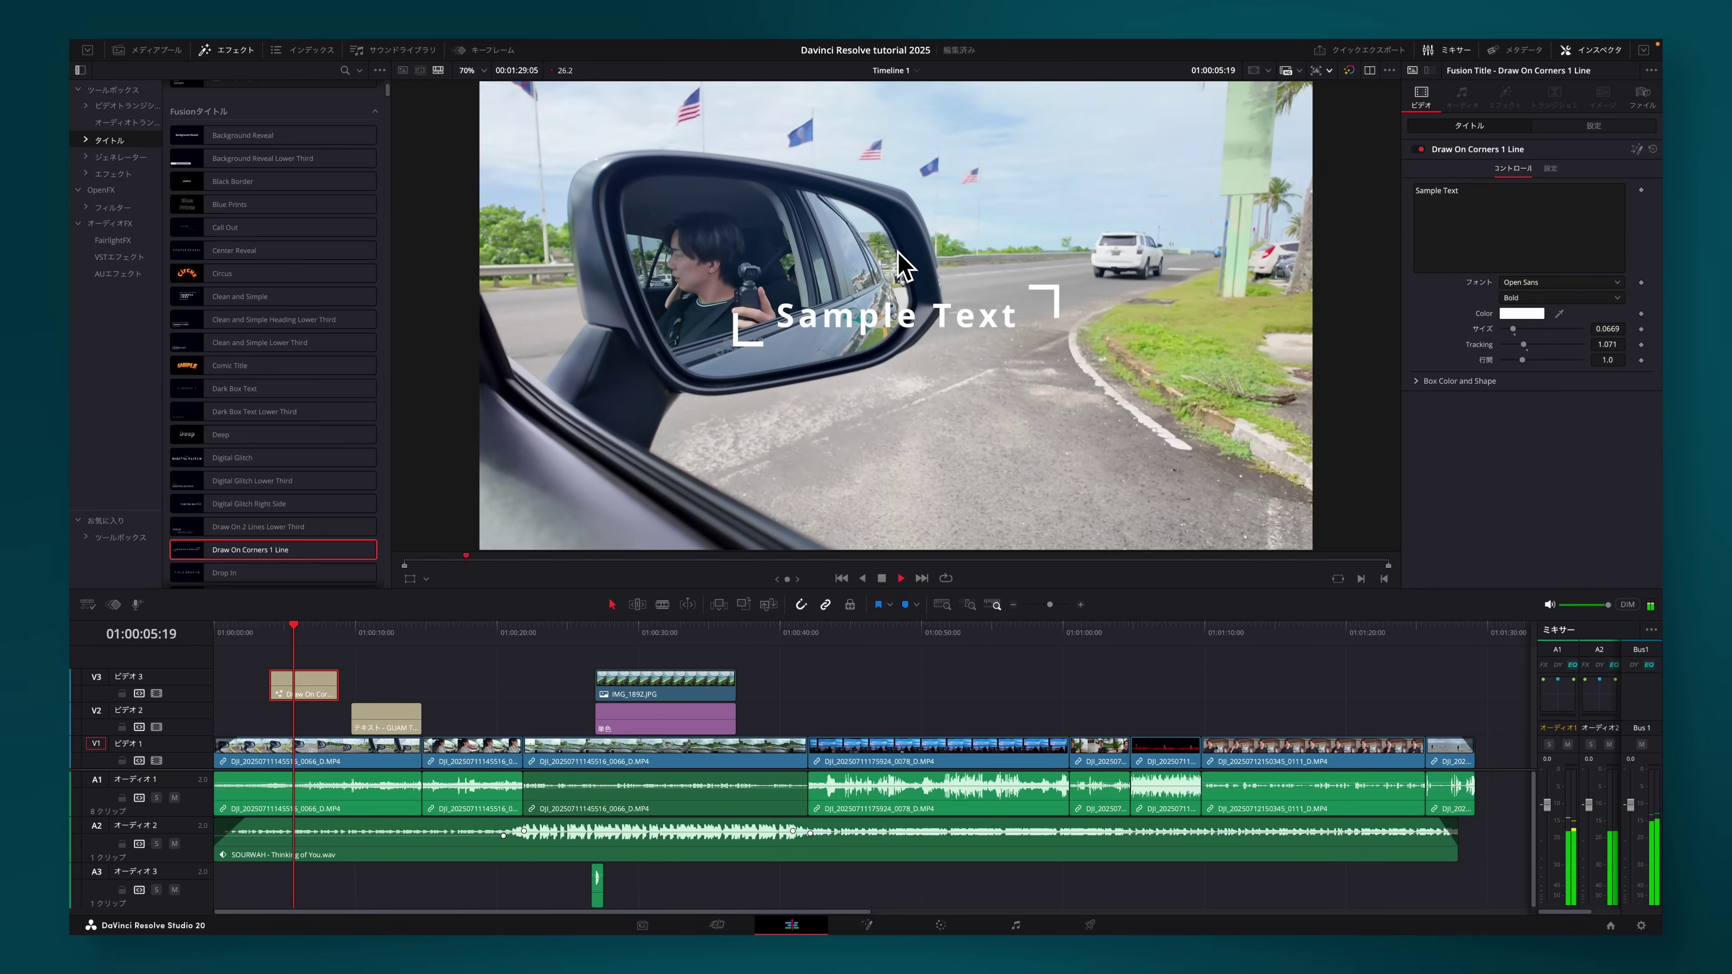
key("space")
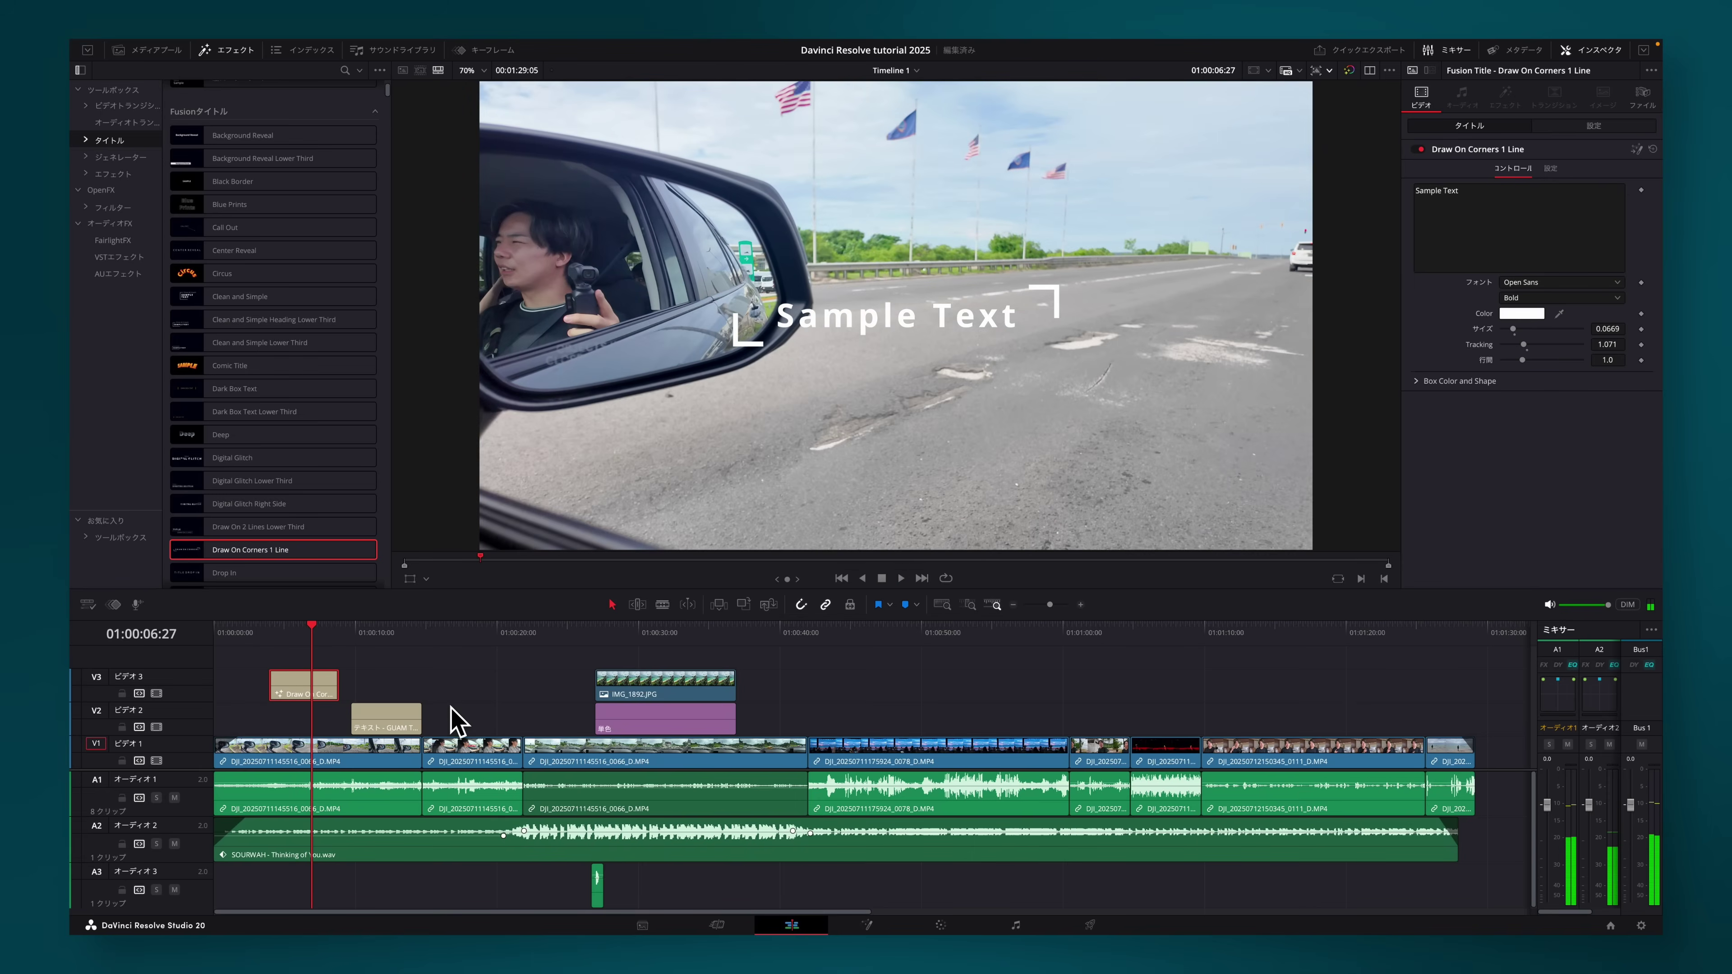
Move the title onto Video 2, lengthen it to about 01:00:14 and play it.
scroll(326, 531, "down", 6)
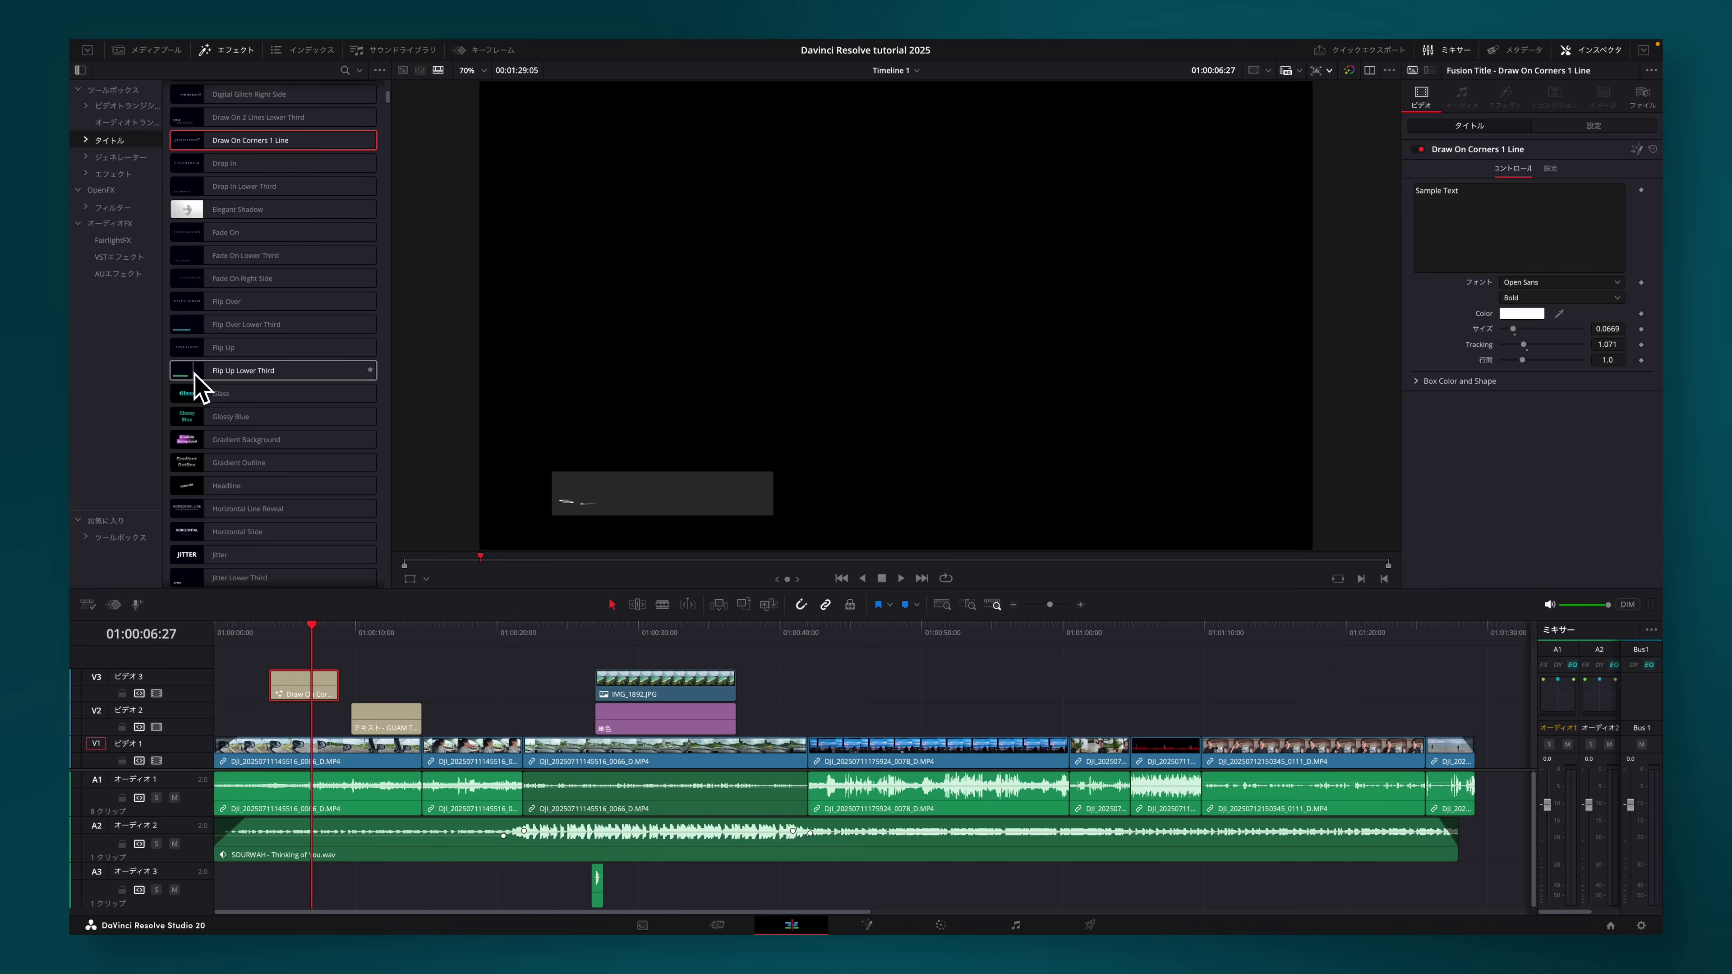
left_click_drag(327, 685, 388, 723)
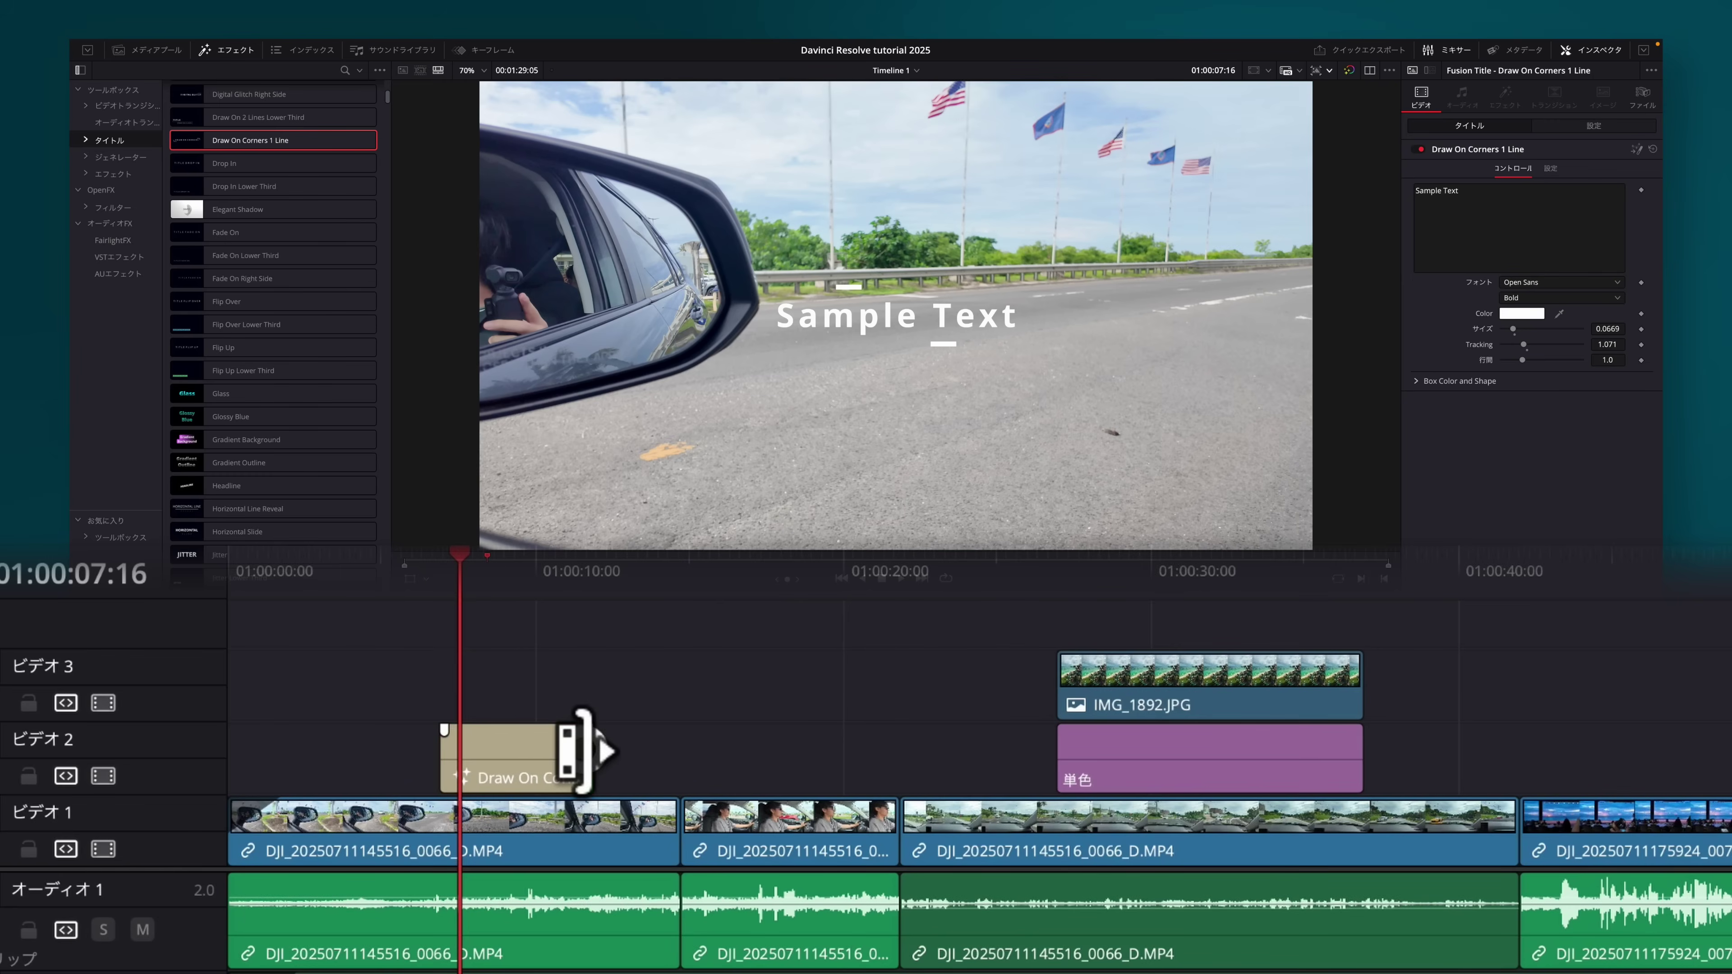
left_click_drag(580, 750, 677, 735)
left_click(646, 574)
key("space")
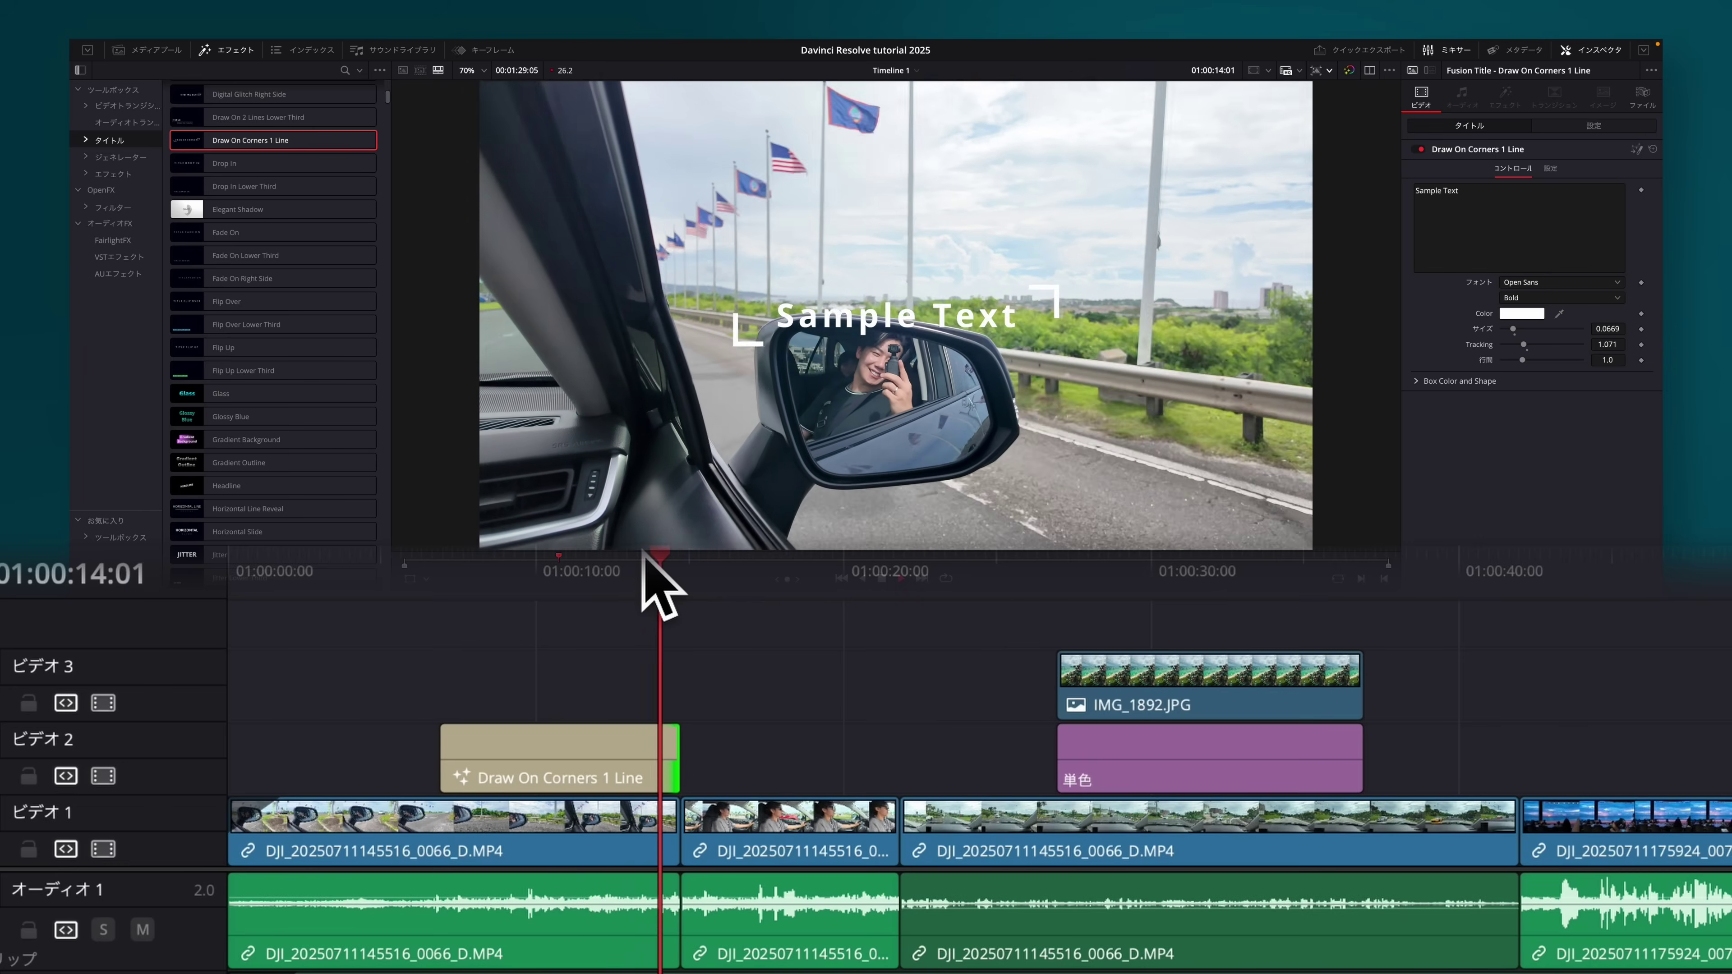
Add the Mega Font Pack かわいいA|紫 title at around 11 seconds.
left_click(586, 576)
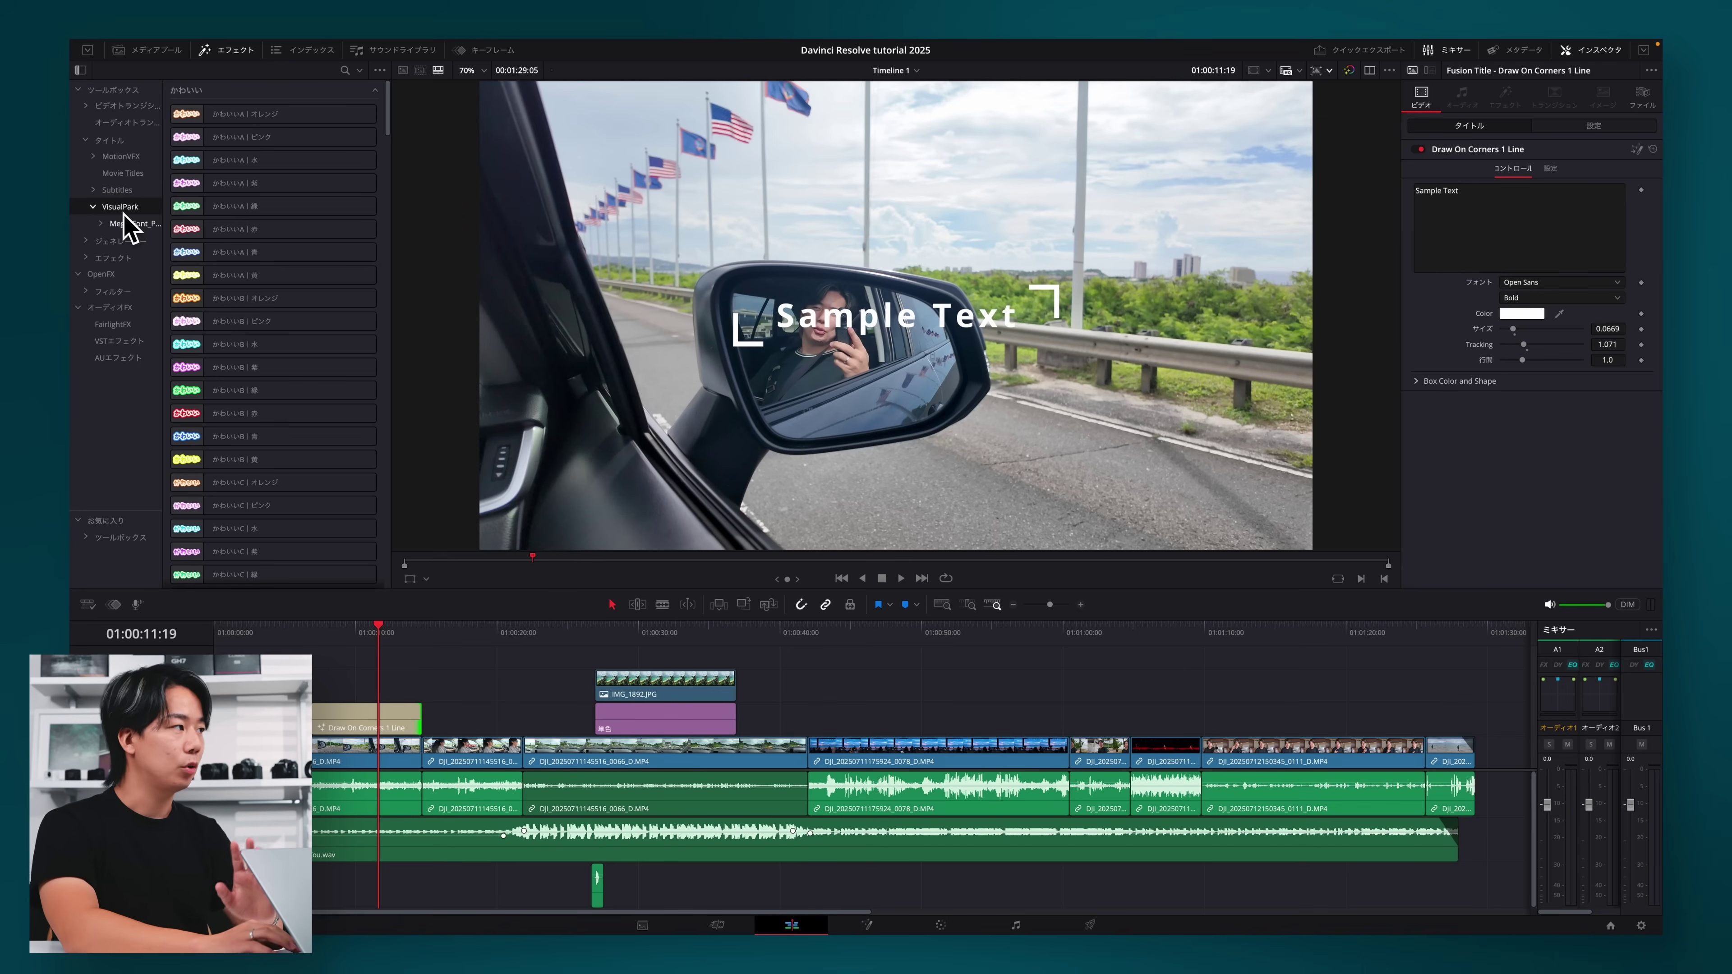
left_click(128, 224)
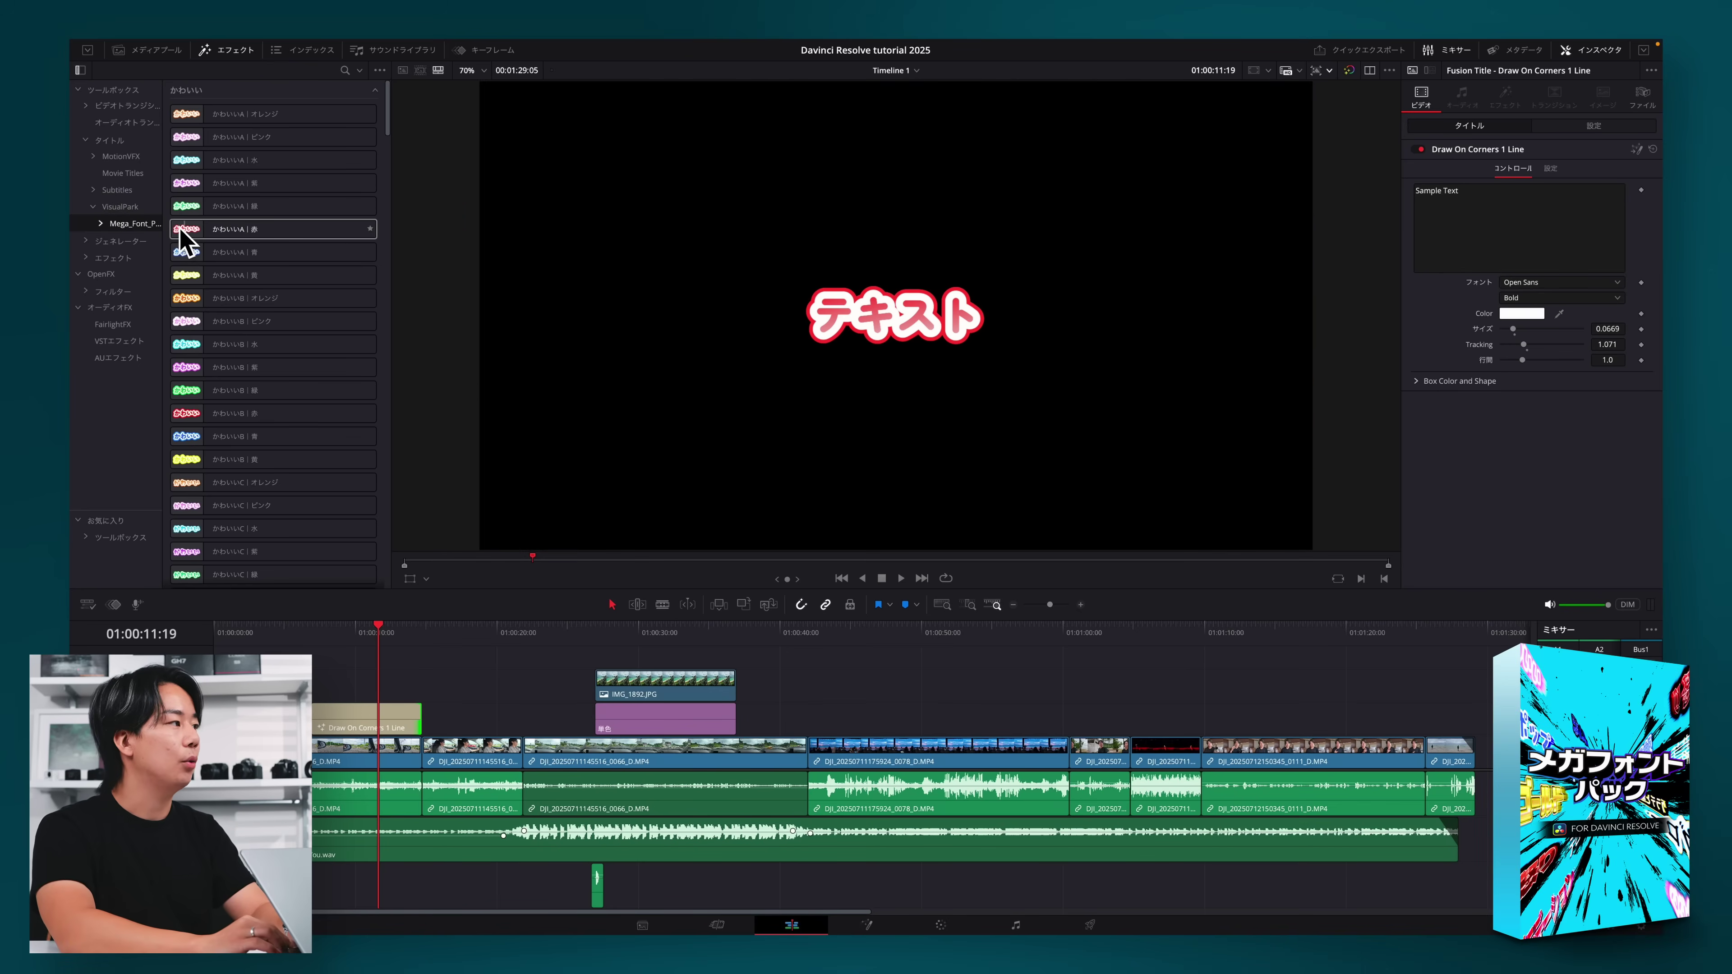
left_click_drag(188, 182, 437, 696)
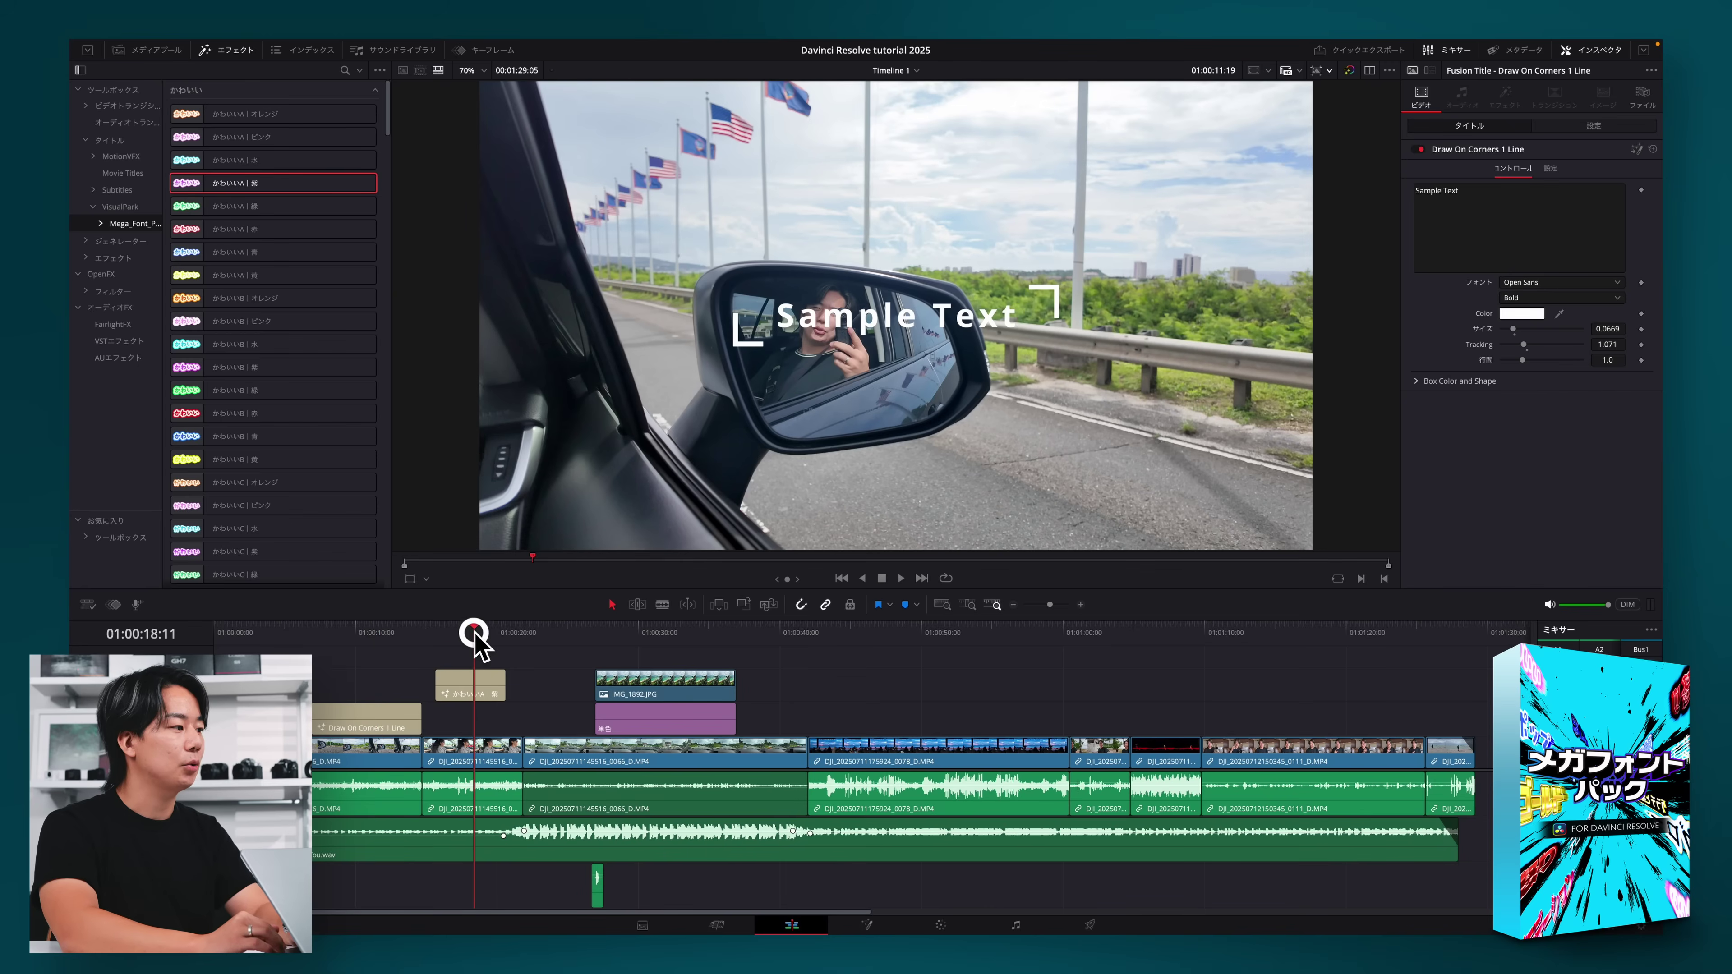
Add the 斜めB, 斜めA|赤 and 枠テキストA|黄 titles further along the timeline.
scroll(328, 464, "down", 10)
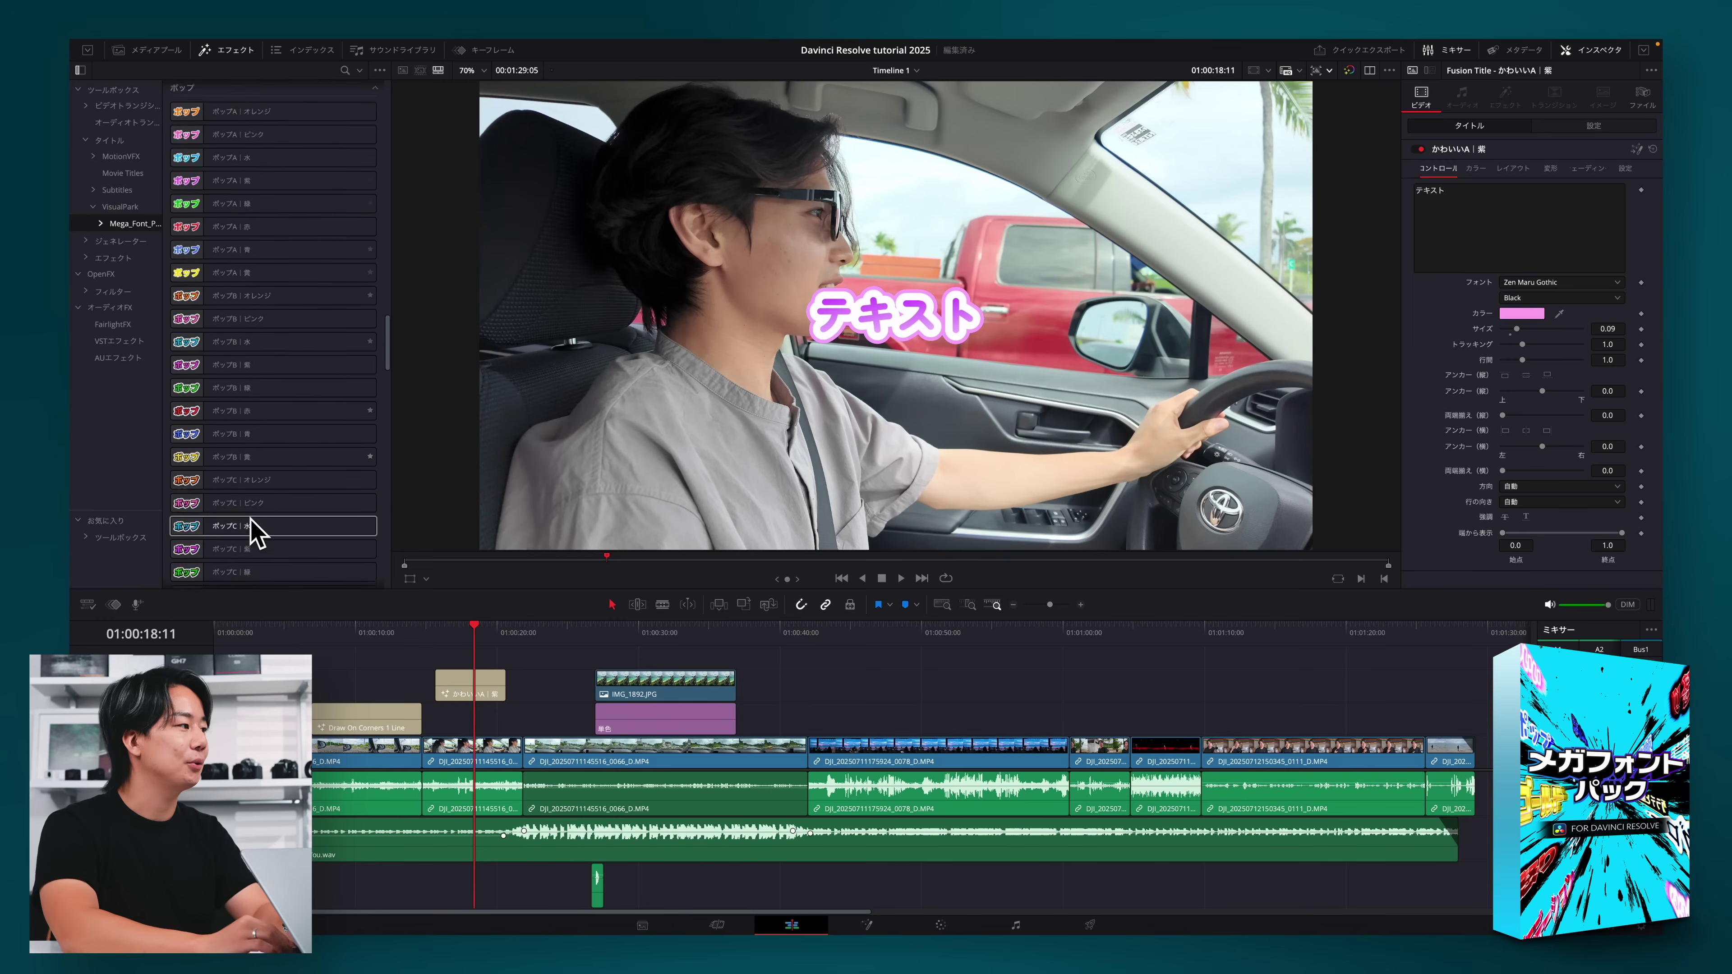
scroll(256, 533, "down", 5)
scroll(256, 533, "down", 5)
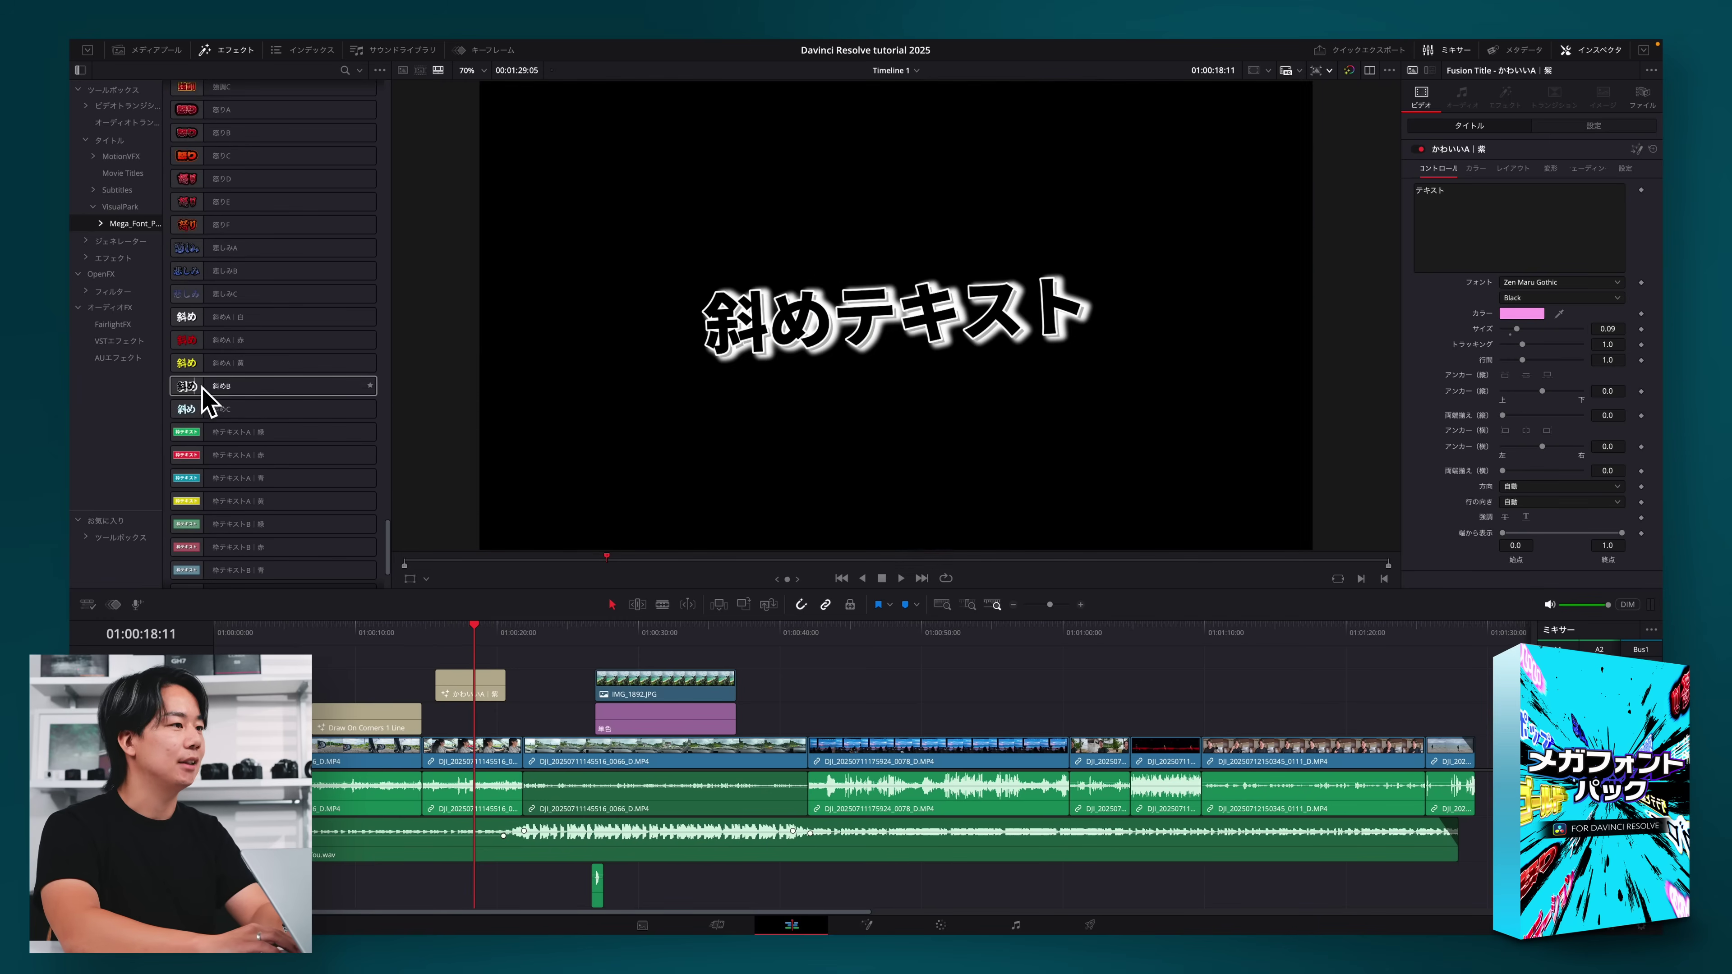
left_click_drag(197, 387, 486, 684)
left_click_drag(205, 339, 805, 710)
left_click(833, 636)
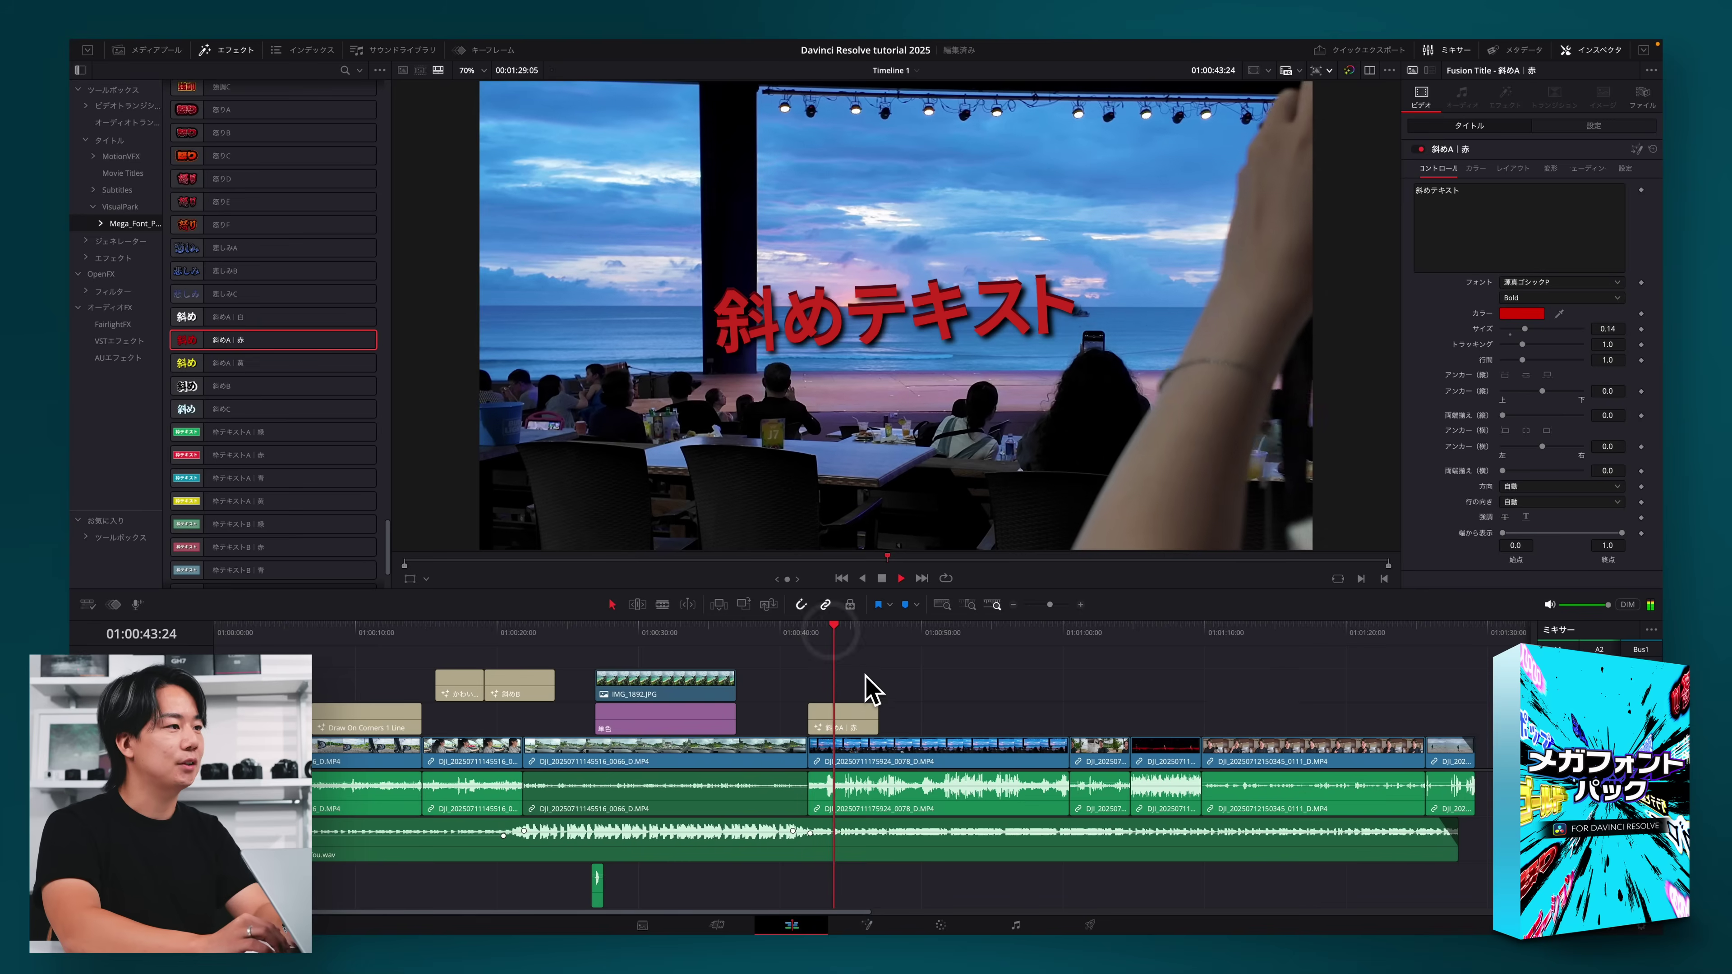
scroll(194, 461, "down", 2)
mouse_move(197, 464)
left_mouse_down()
mouse_move(889, 702)
mouse_move(939, 681)
mouse_move(899, 699)
left_mouse_up()
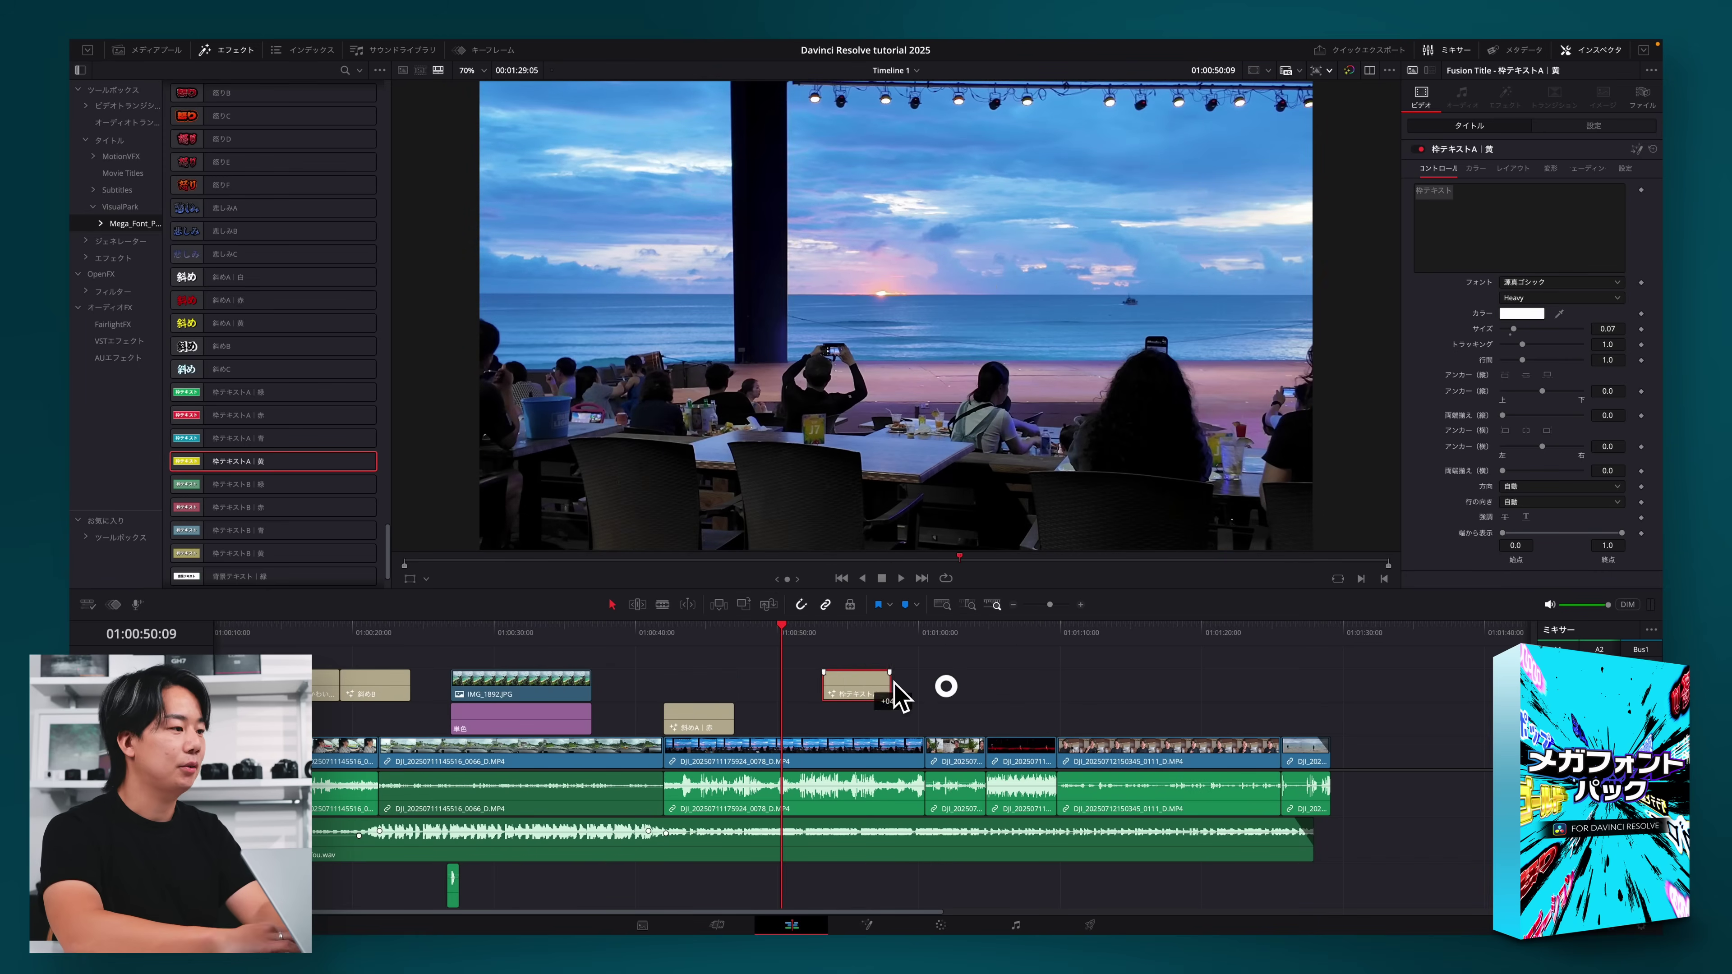
key("Up")
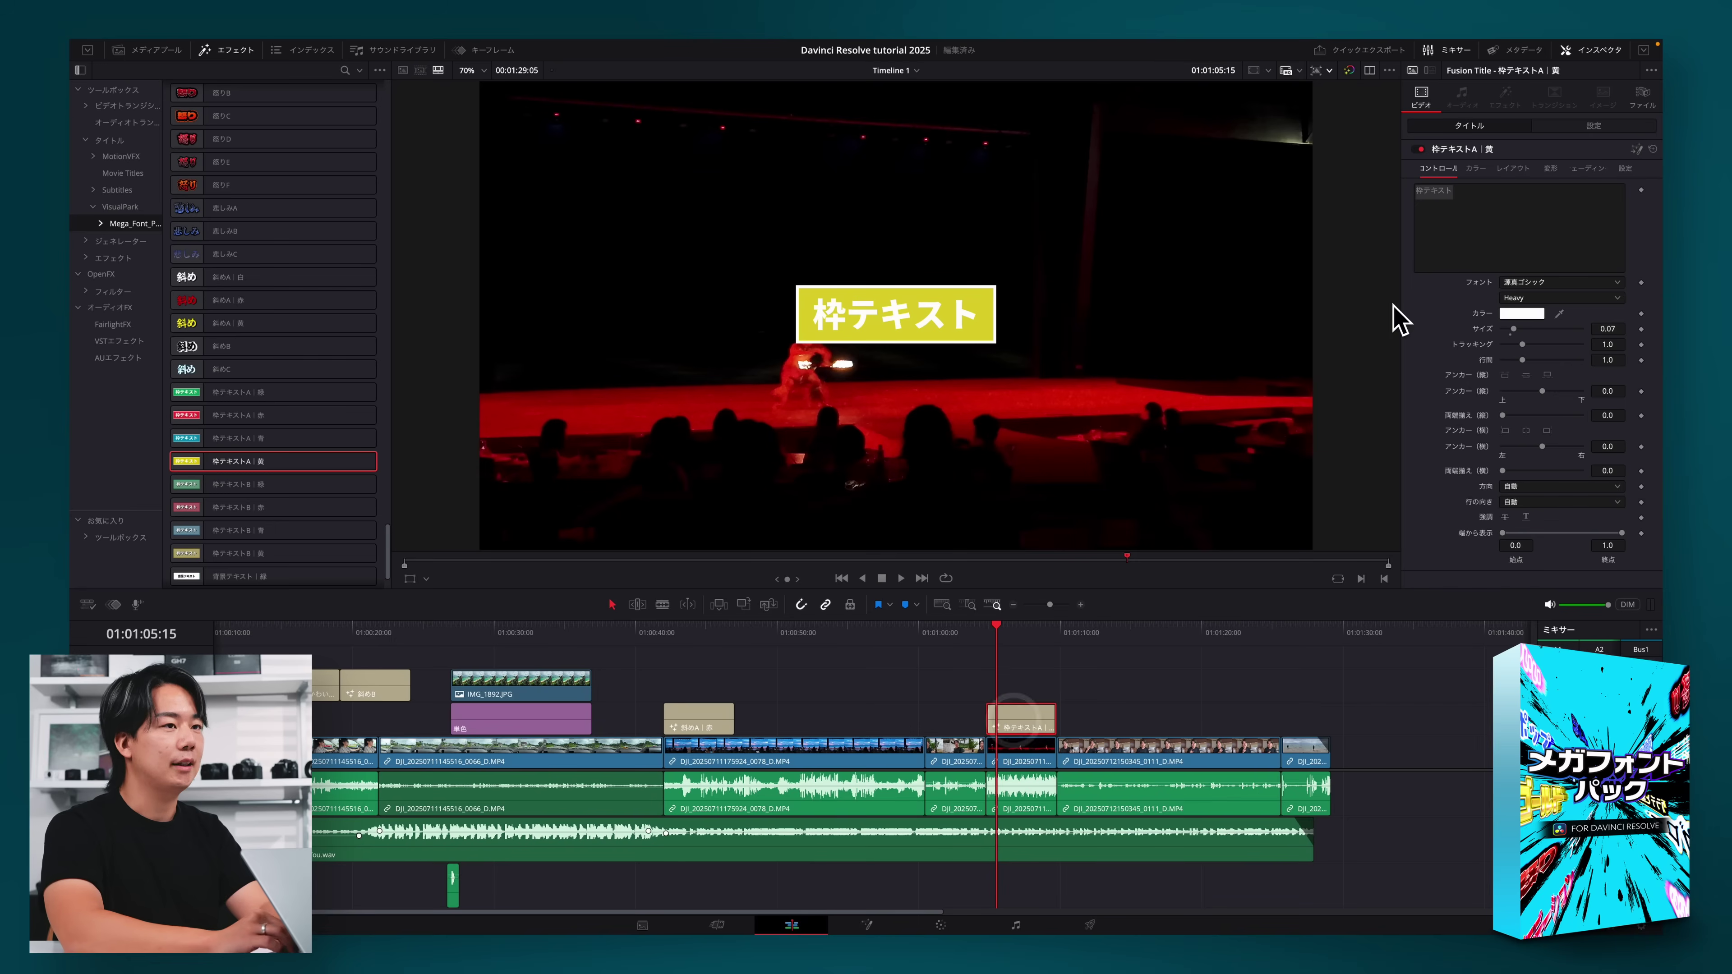
Add a 枠テキストA|赤 title over the fire-dance clip reading 'ファイヤーダンスショーを見に来ました。'.
left_click_drag(205, 417, 987, 720)
left_click(1423, 255)
key("ctrl+a")
type("ファイヤーダンスショーを")
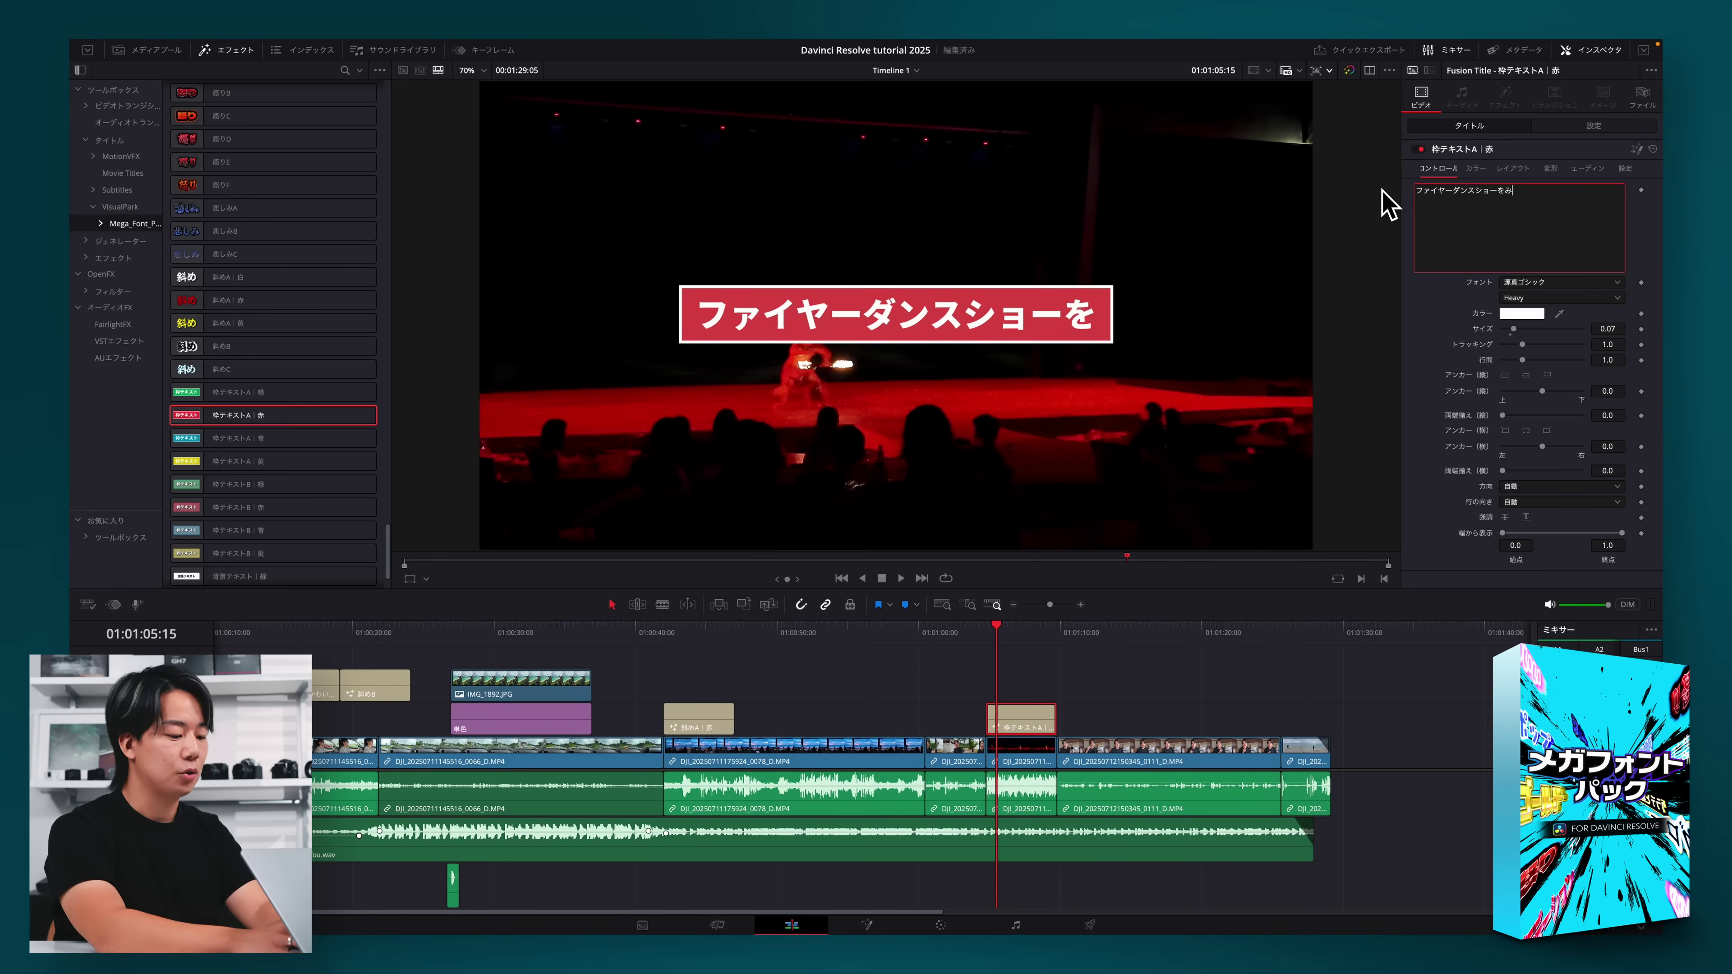
type("た。")
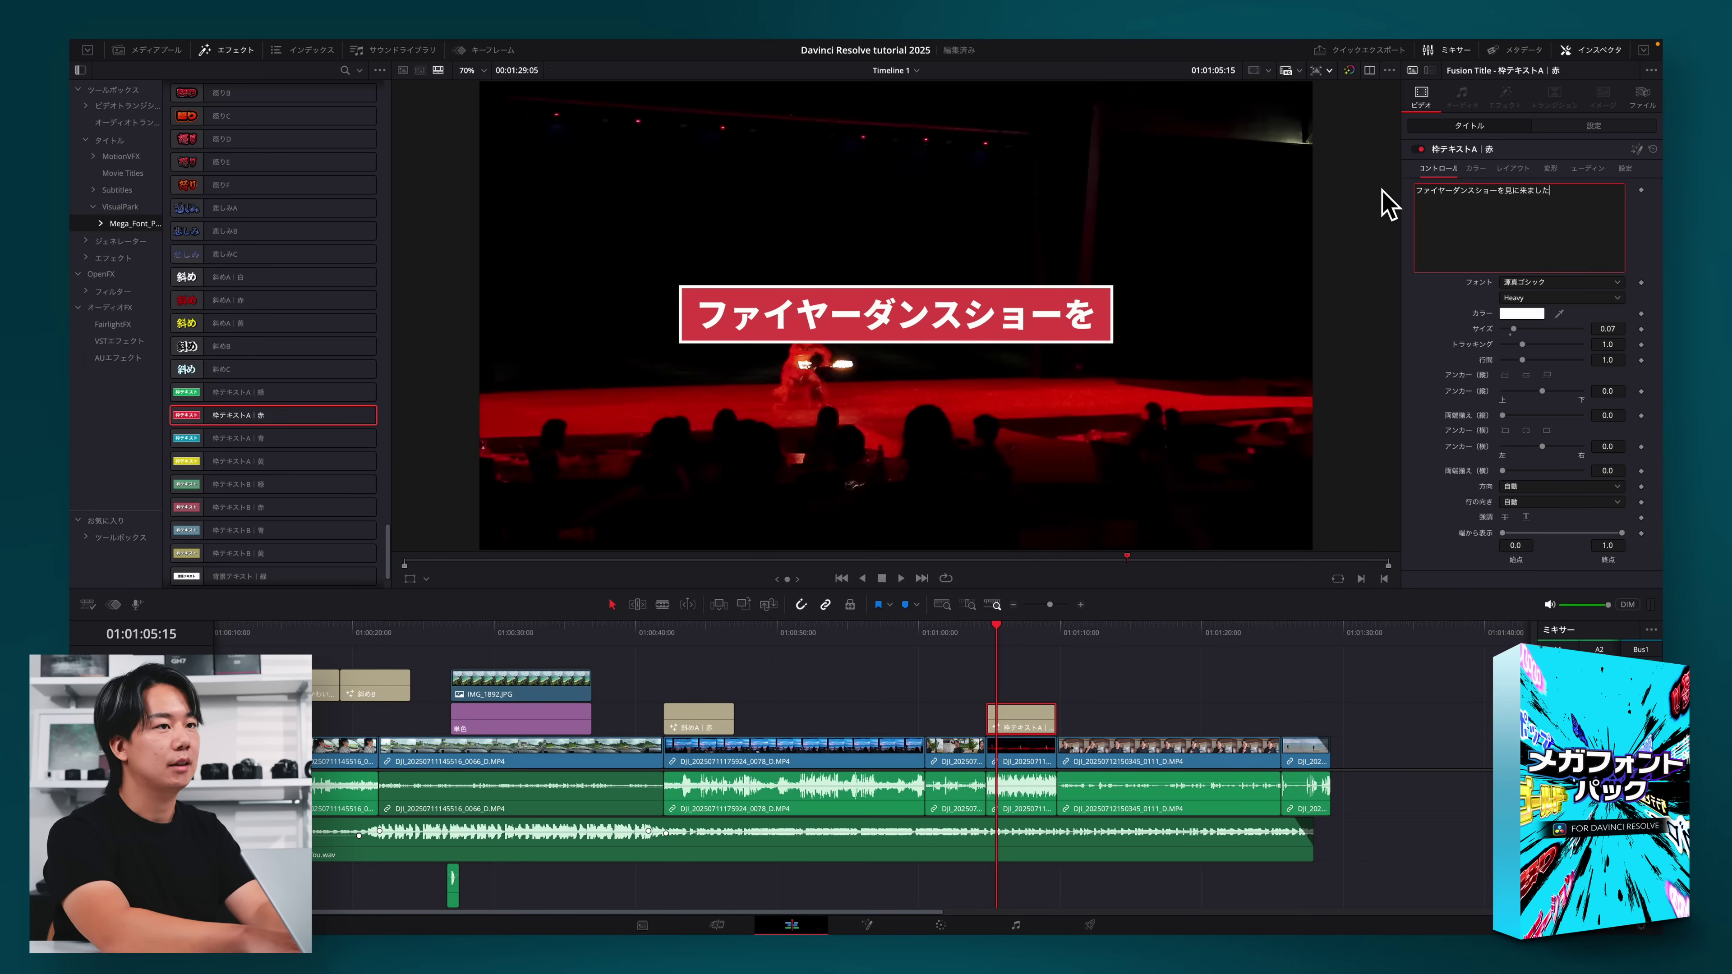
key("Return")
Shrink the caption slightly and set Position Y to -902 to place it at the bottom.
left_click_drag(1607, 330, 1527, 322)
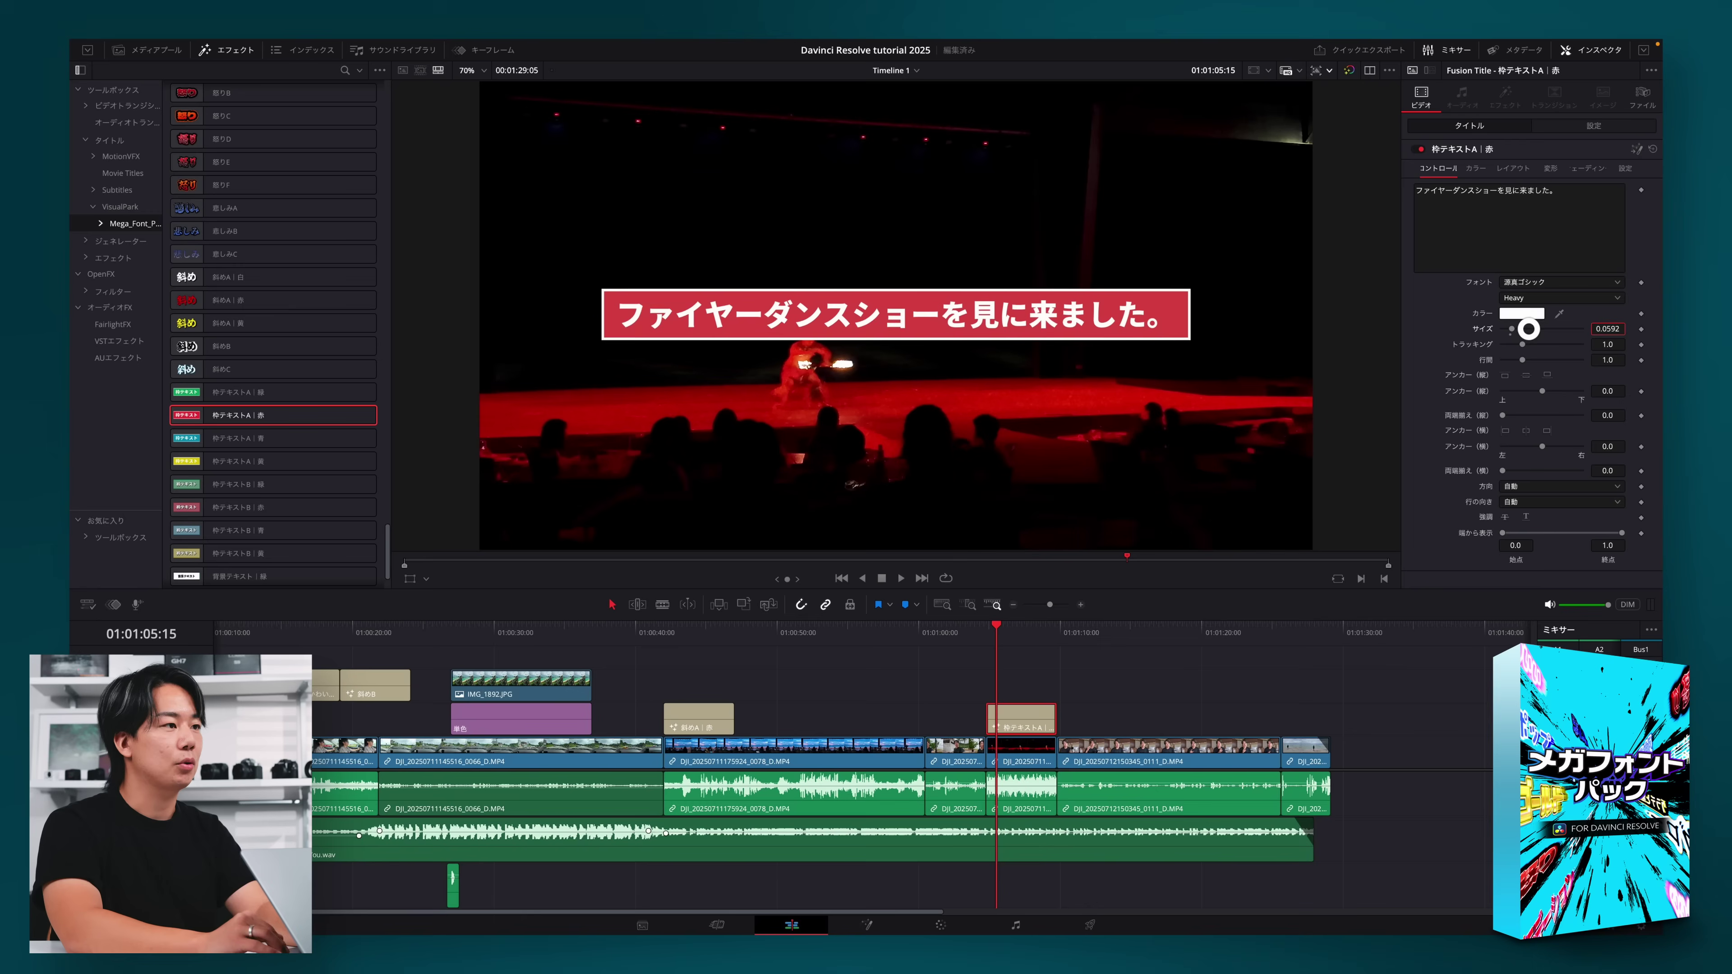
left_click(1589, 123)
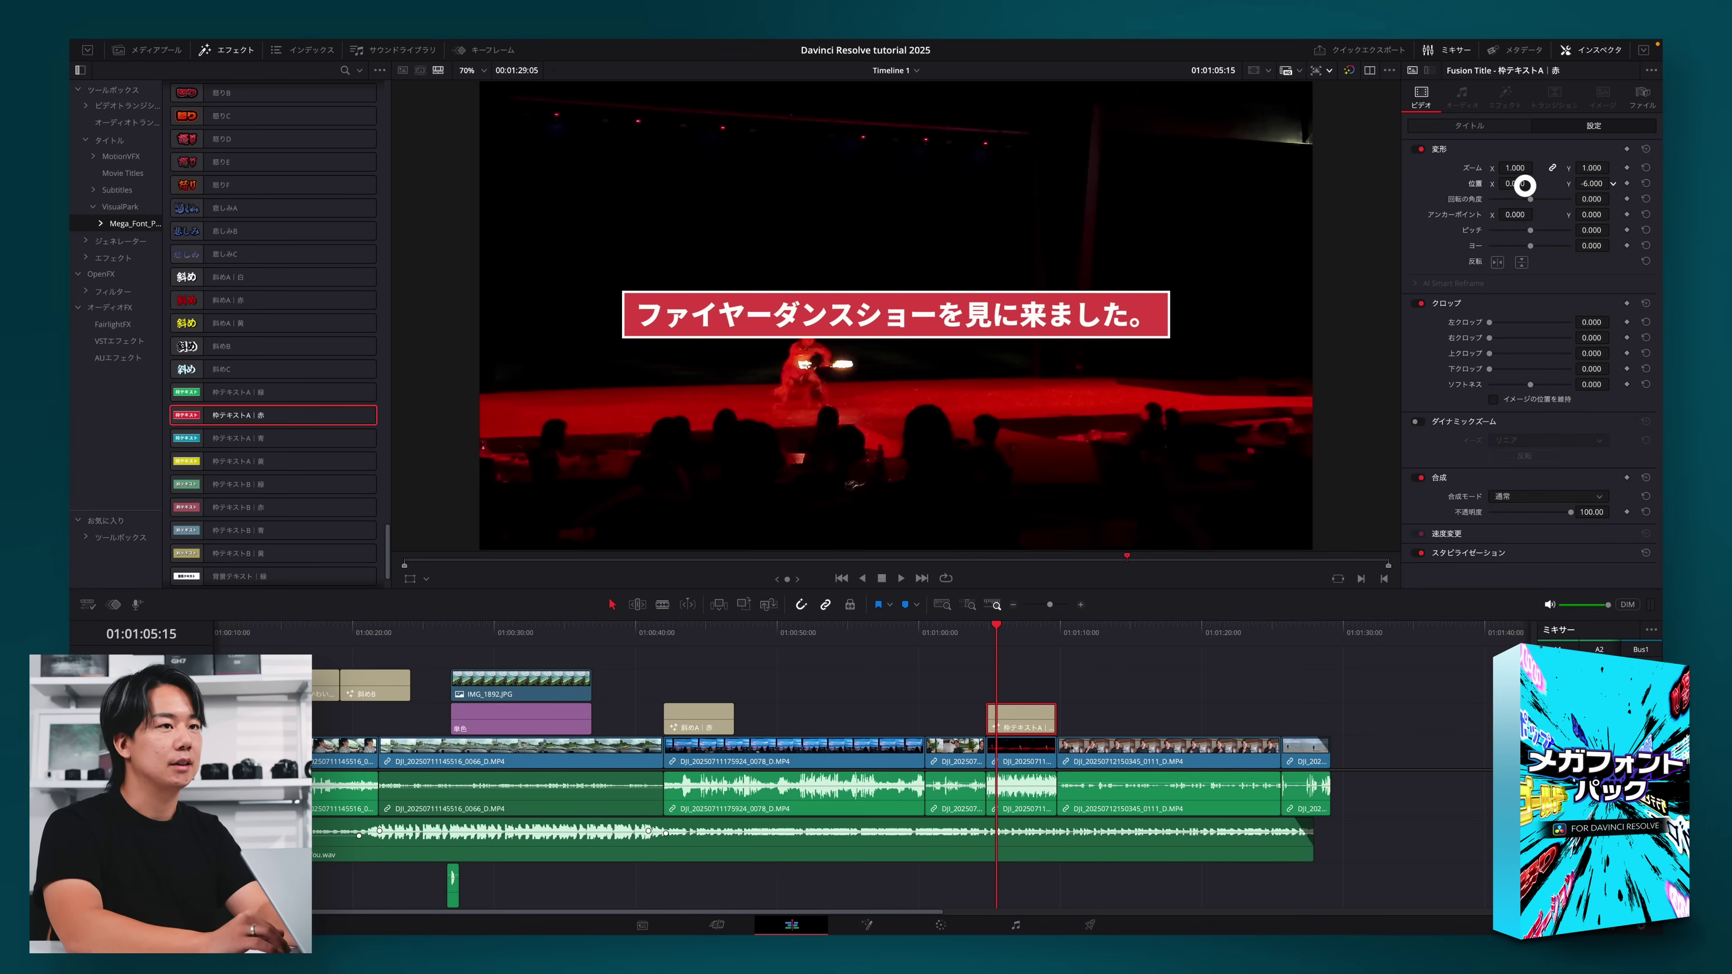
left_click_drag(1525, 184, 1032, 298)
key("space")
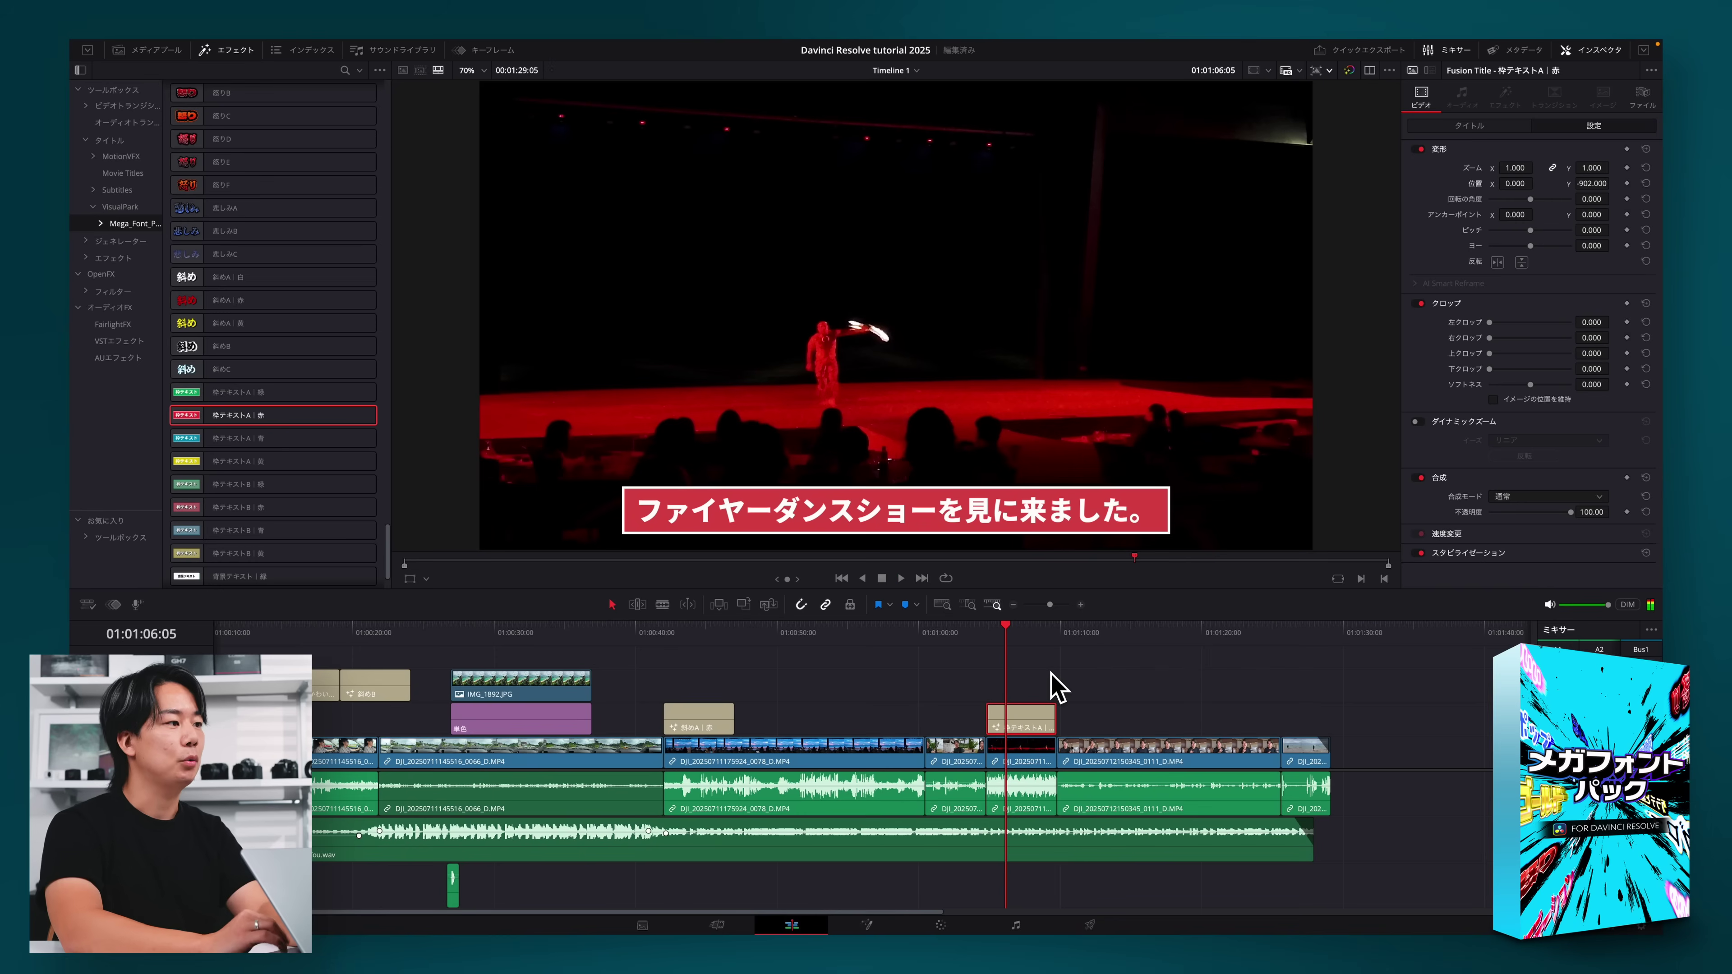
scroll(1032, 719, "left", 3)
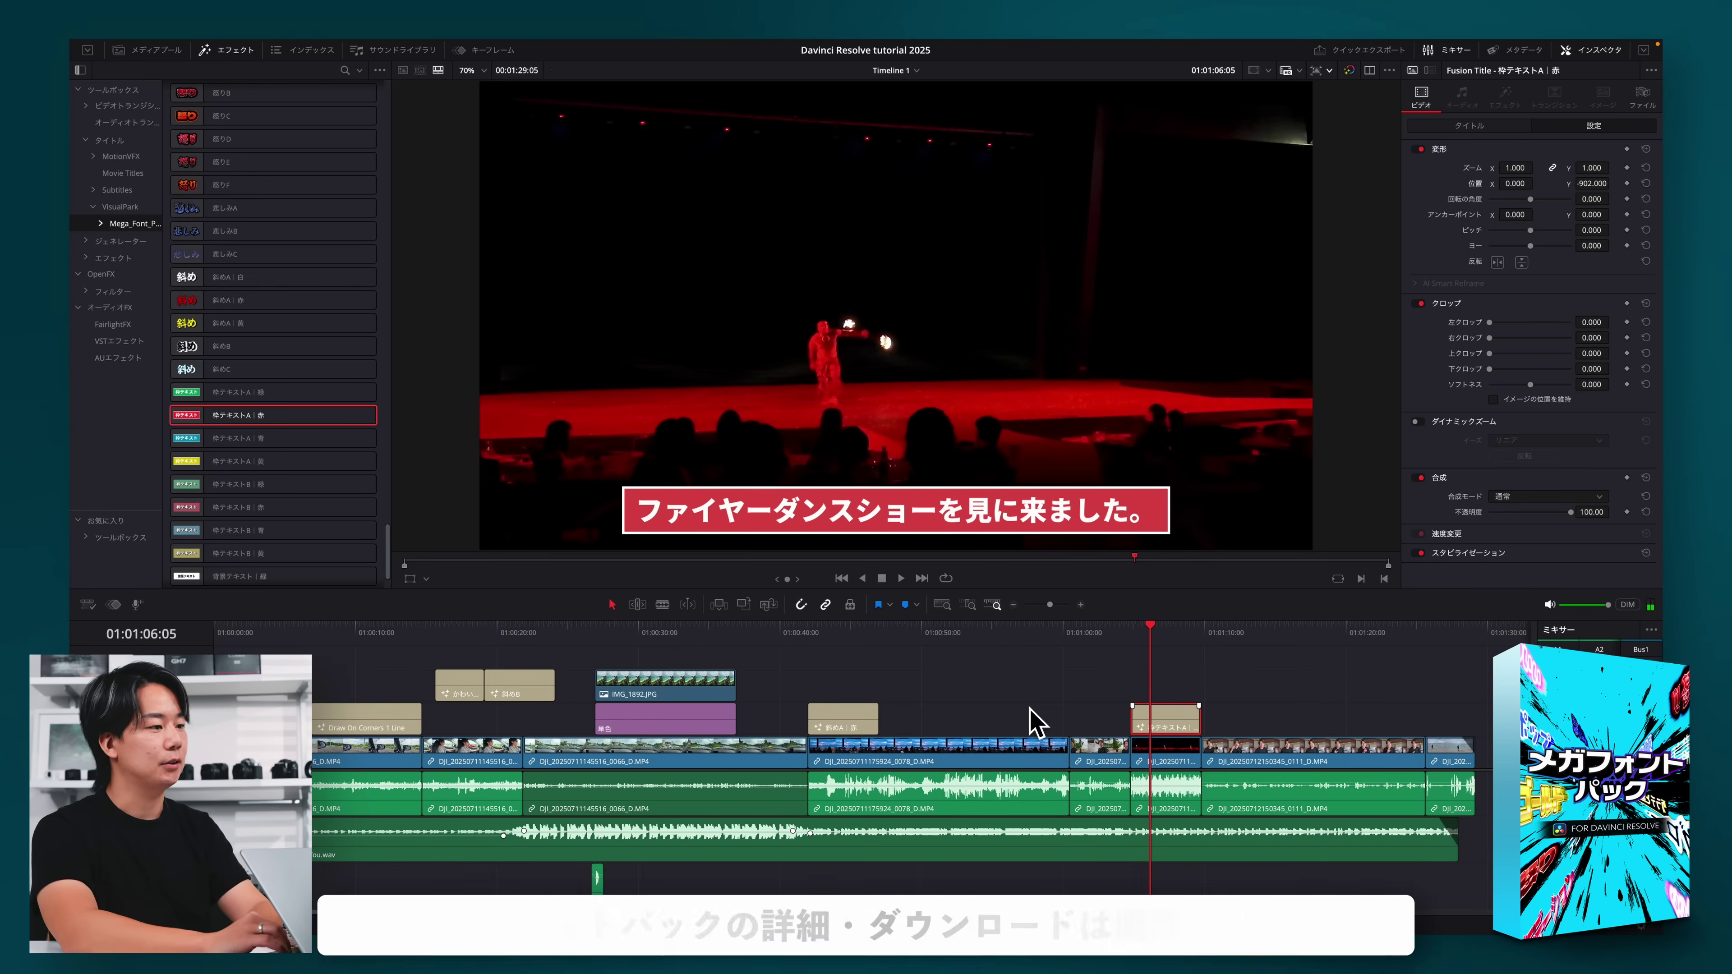
left_click(815, 716, "ctrl")
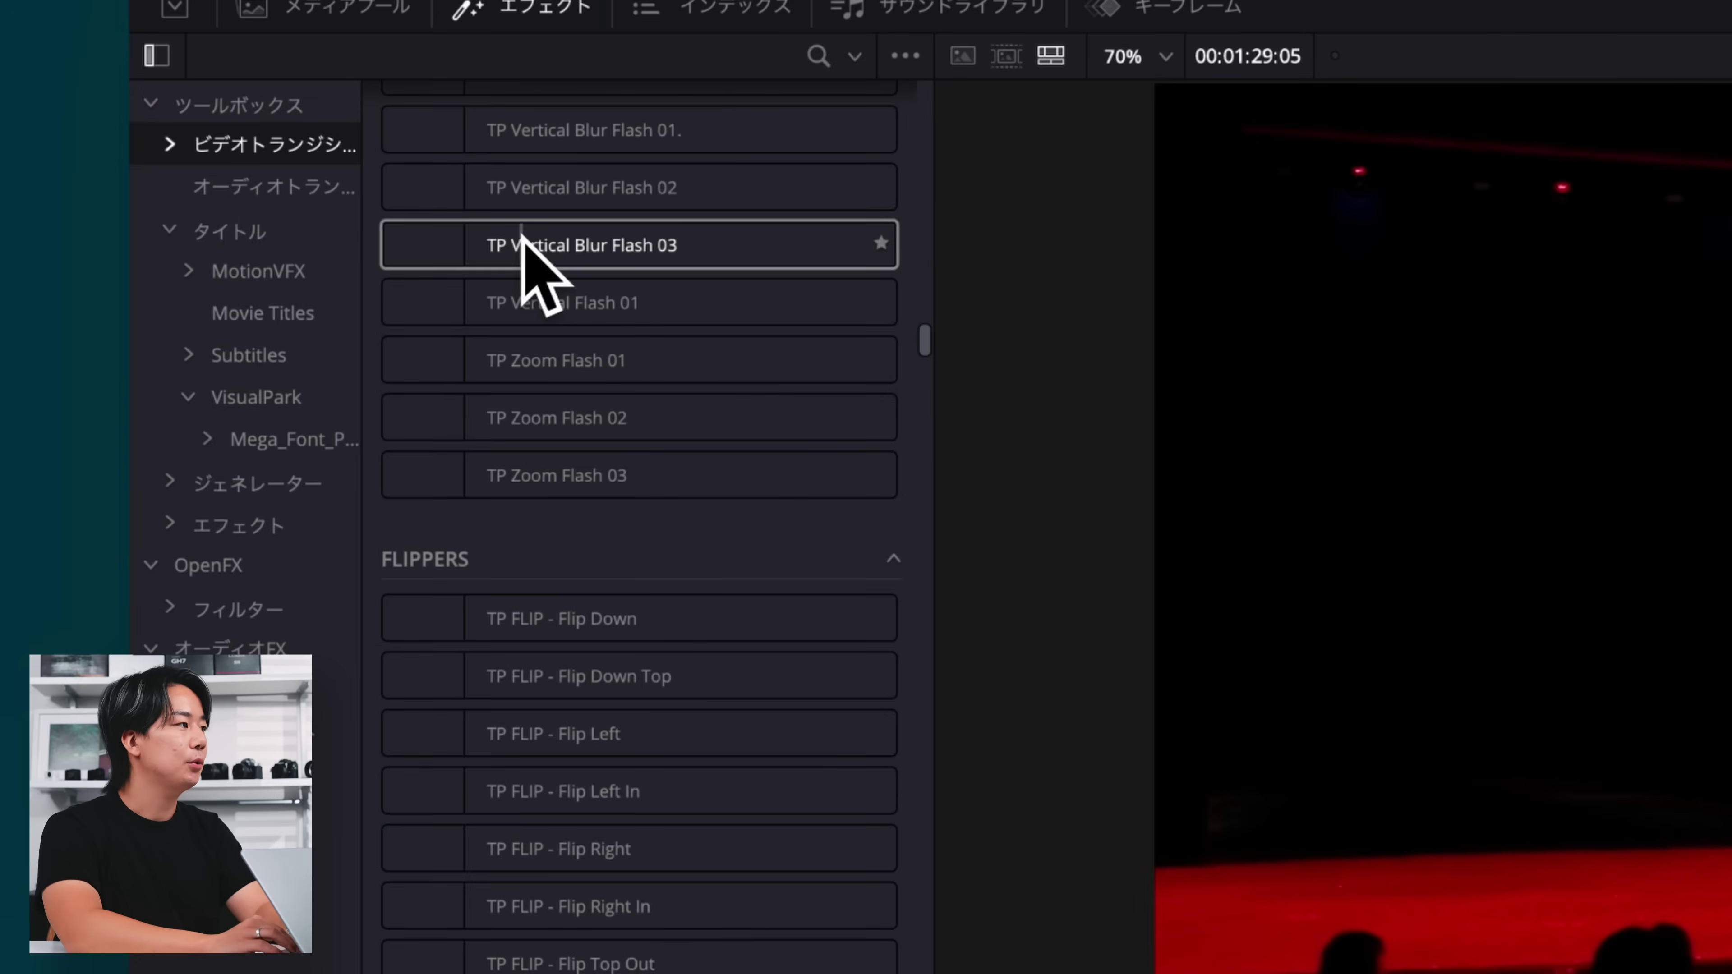
Add a cross dissolve at a clip cut and preview it.
scroll(477, 262, "up", 10)
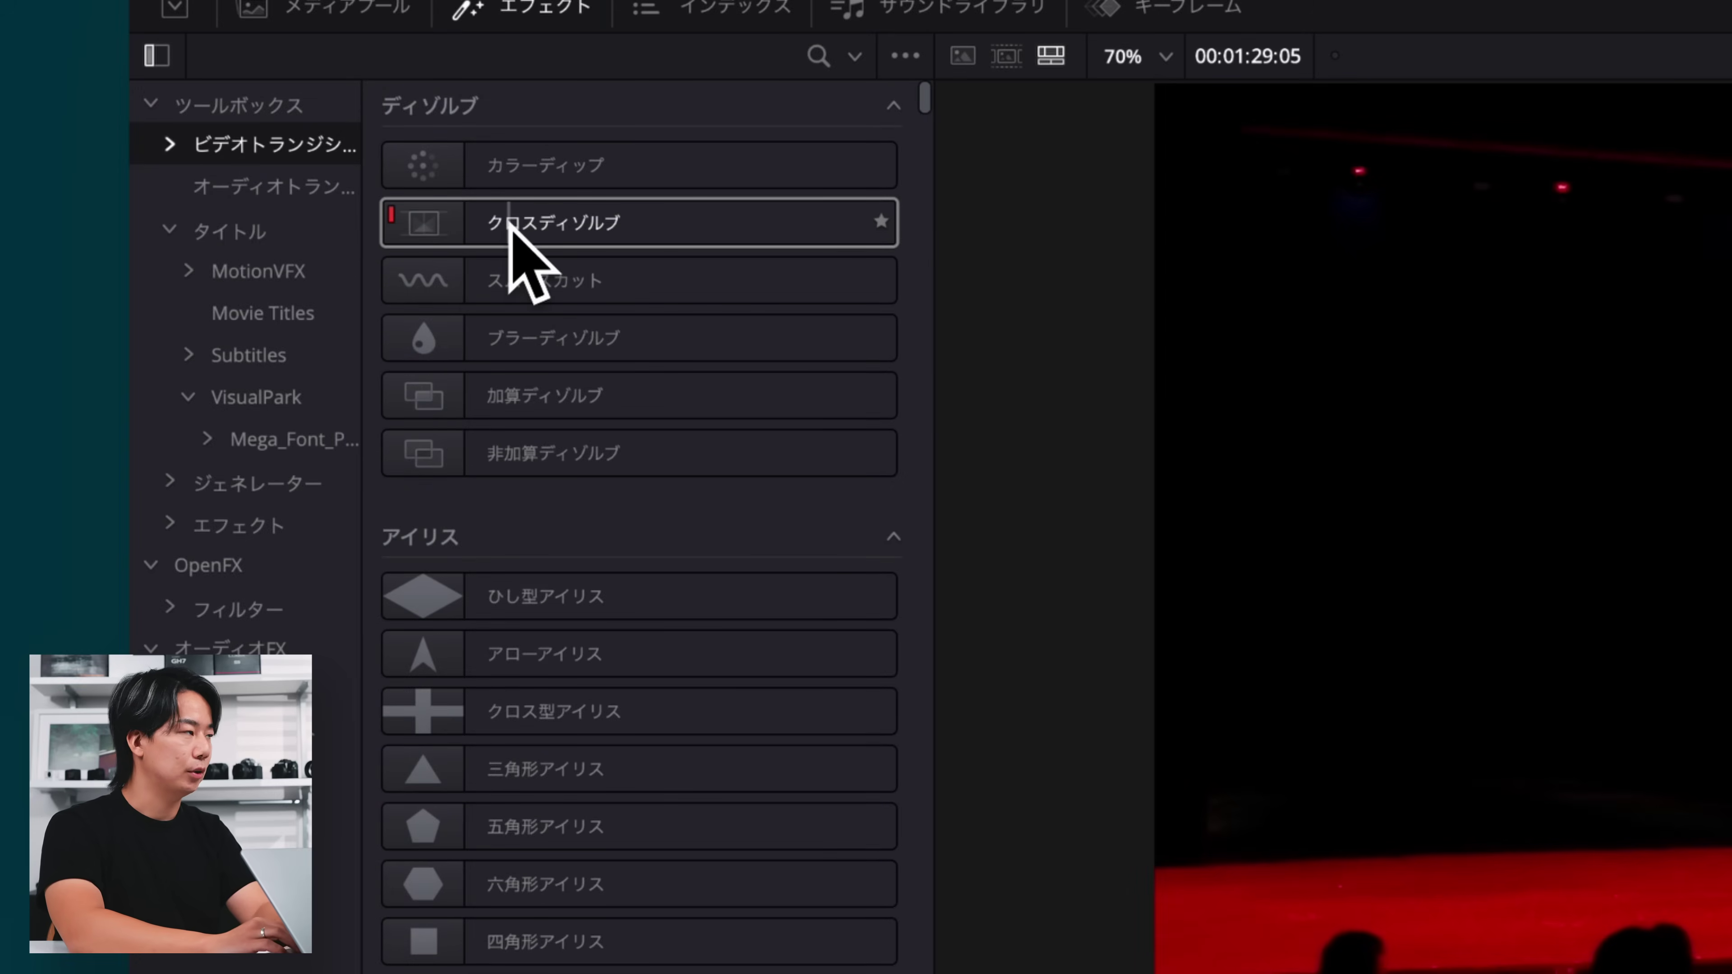
left_click_drag(508, 226, 1026, 488)
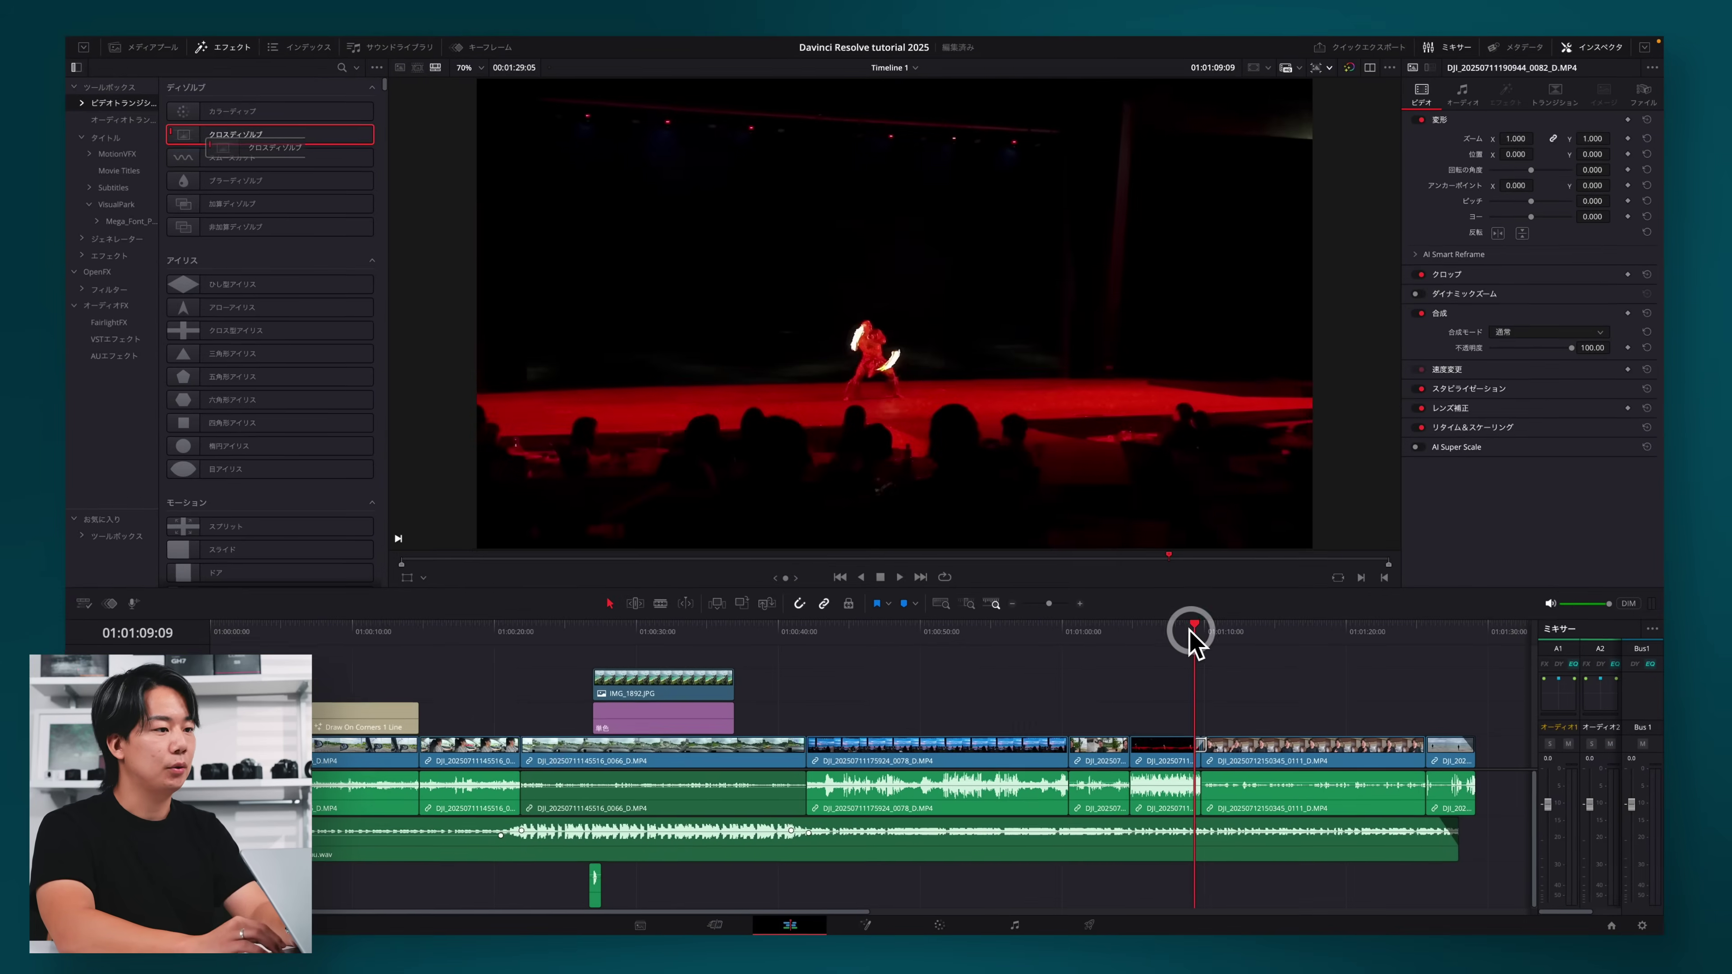
left_click(1185, 631)
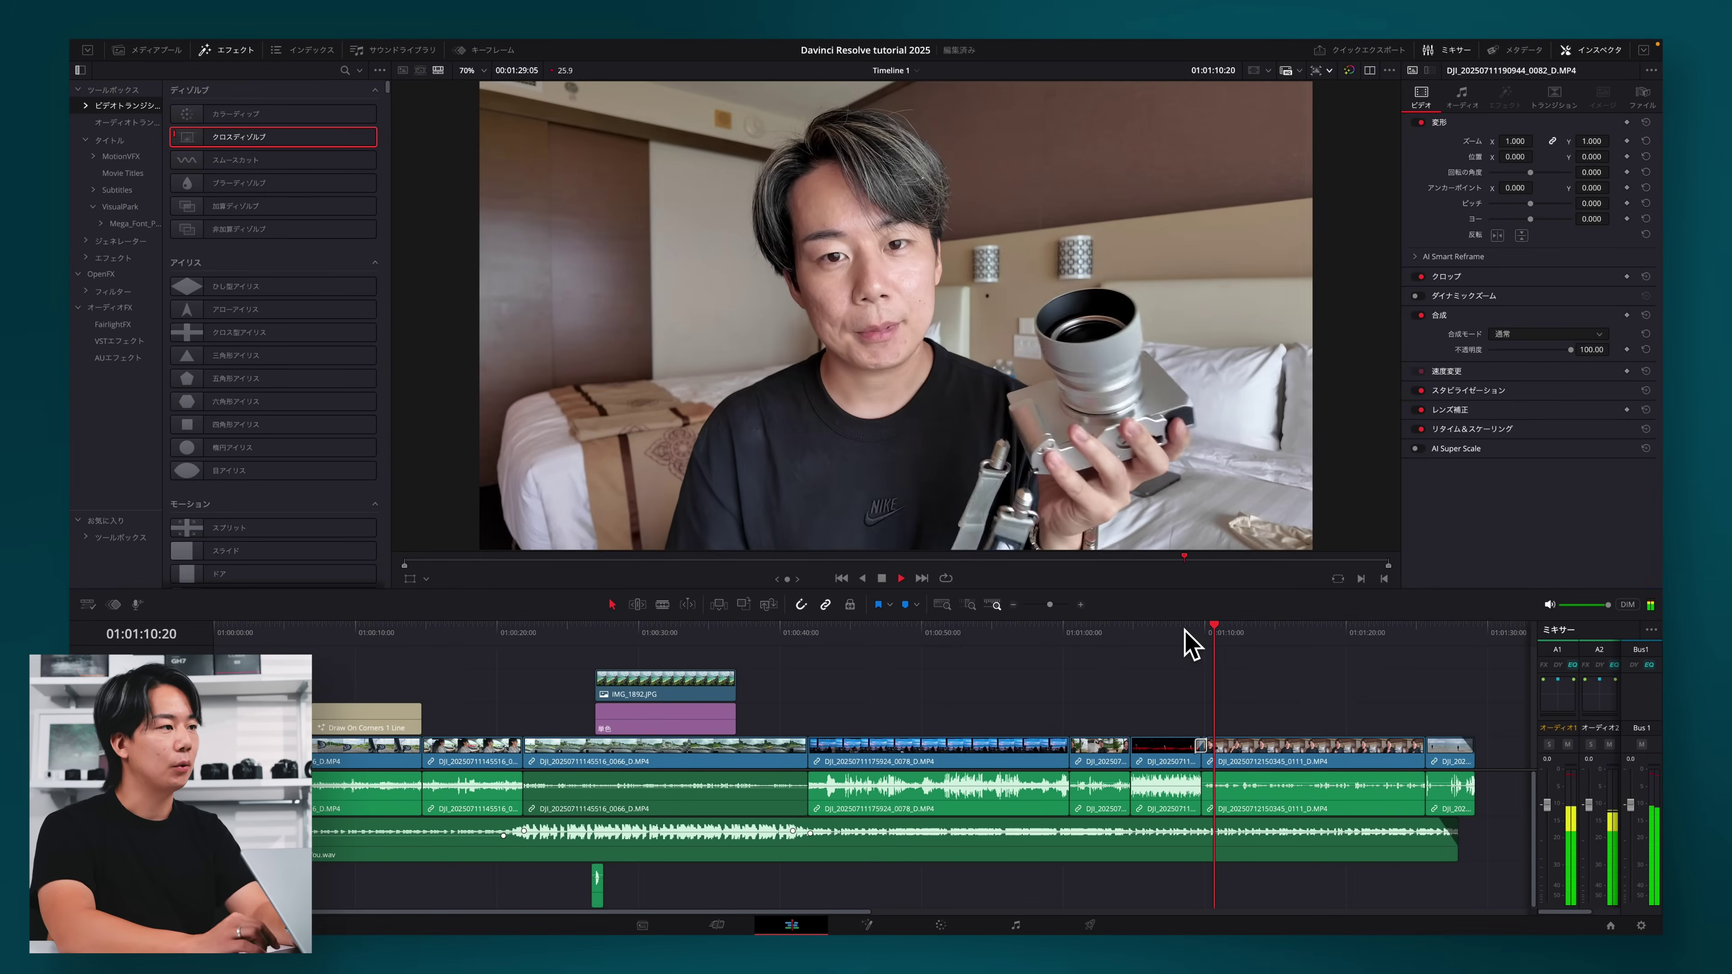
key("space")
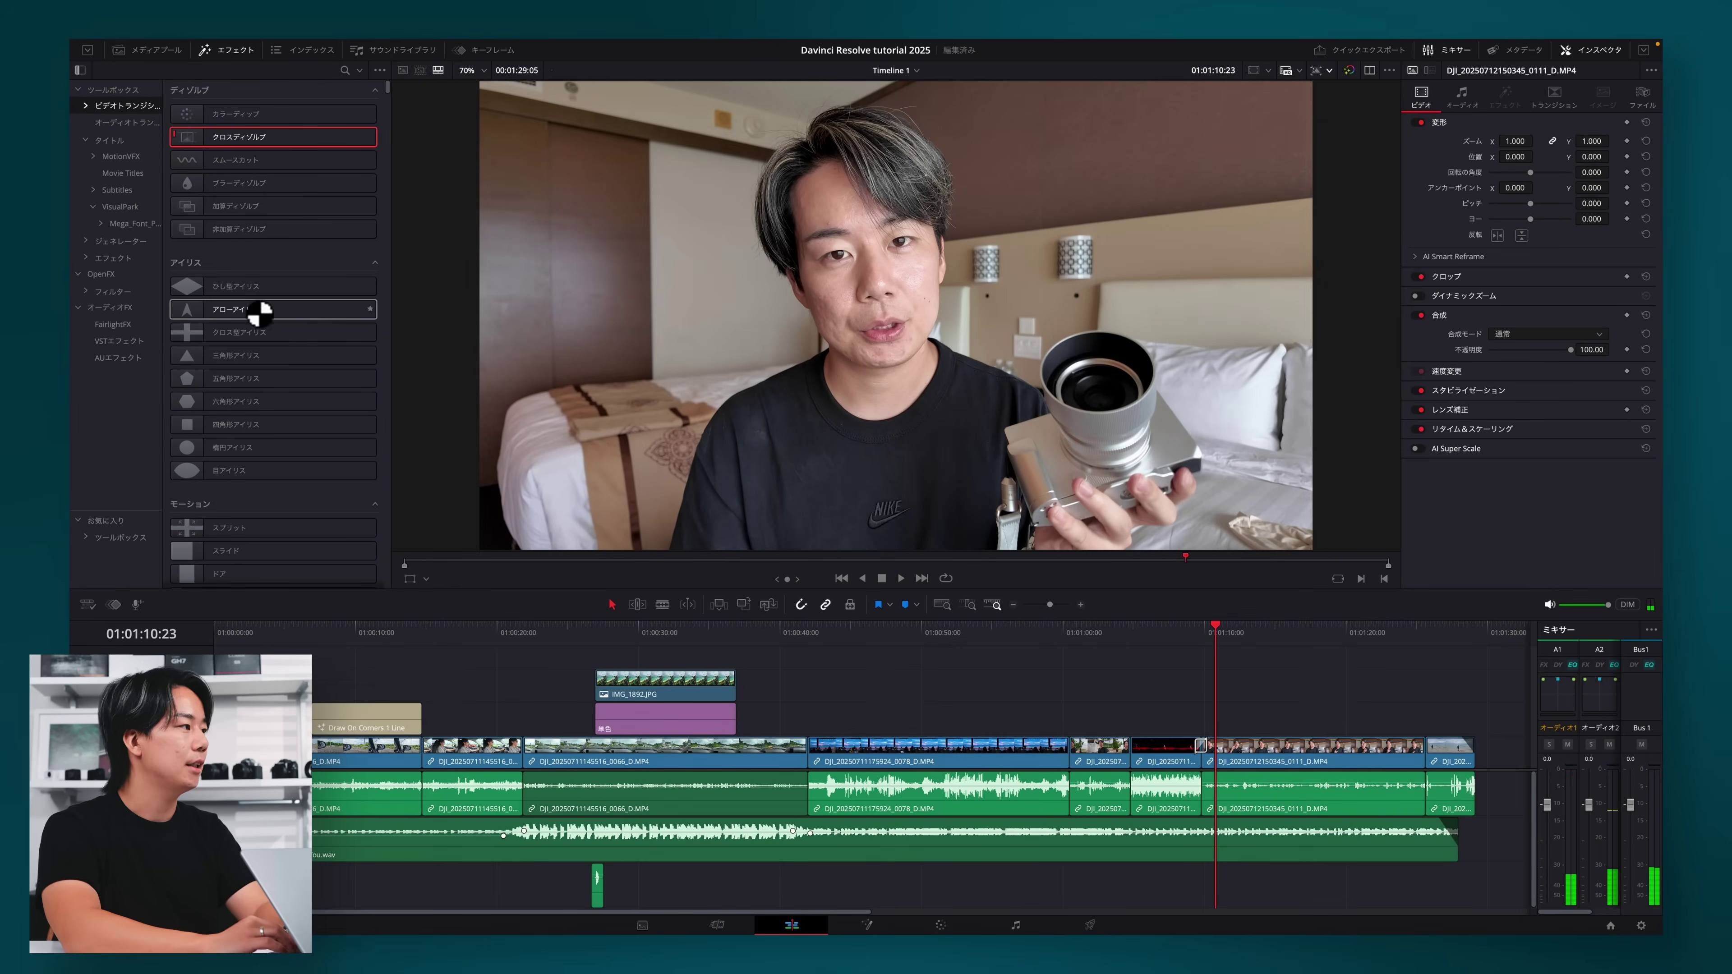
Drop another wipe transition onto a cut and replay it.
scroll(259, 310, "down", 3)
left_click_drag(197, 434, 1054, 771)
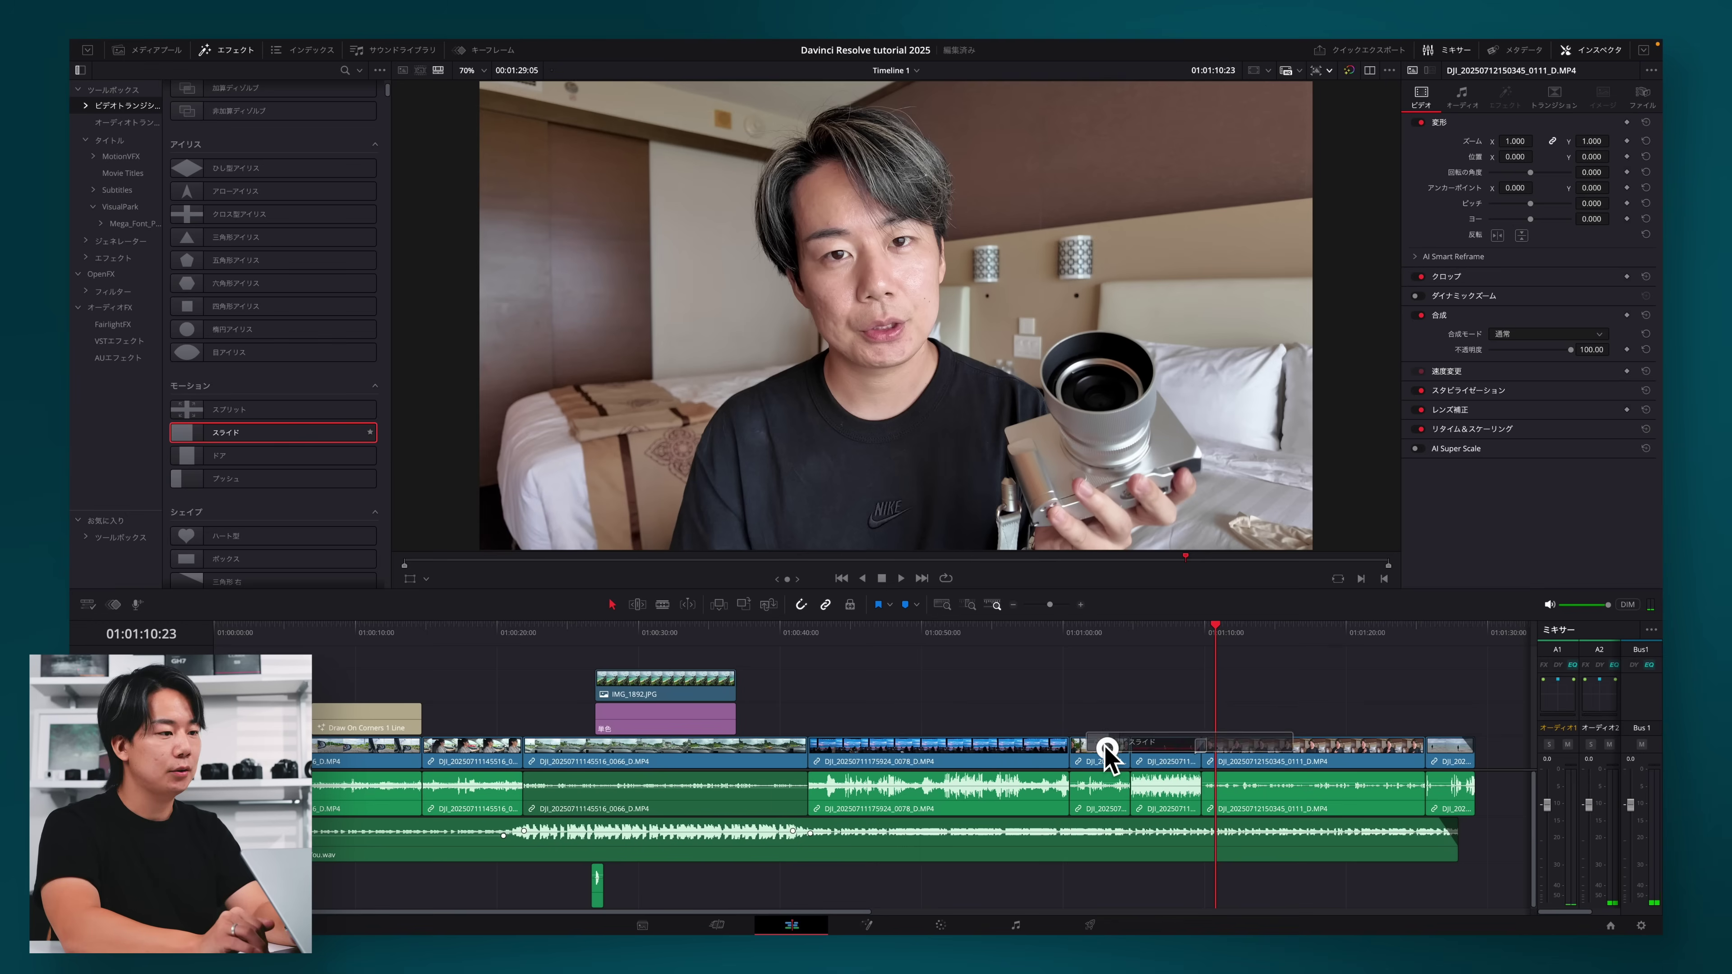
left_click(1189, 631)
key("space")
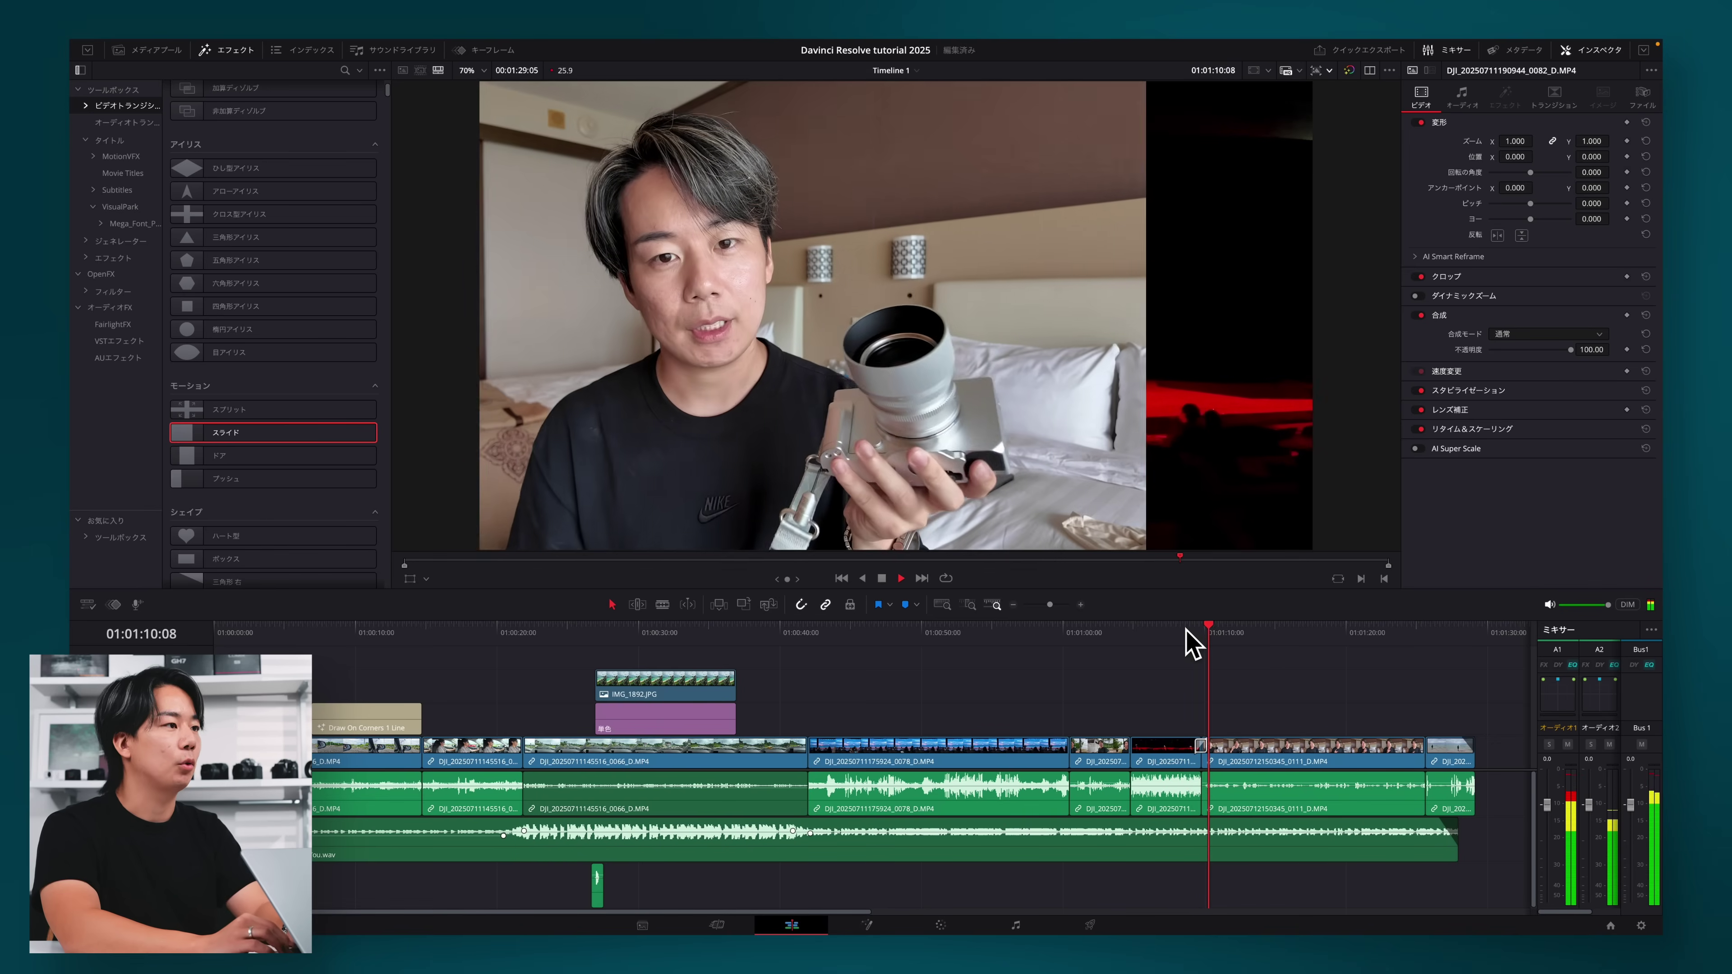
key("space")
Add a Center Wipe at the cut near the timeline start and play it back.
scroll(218, 491, "down", 2)
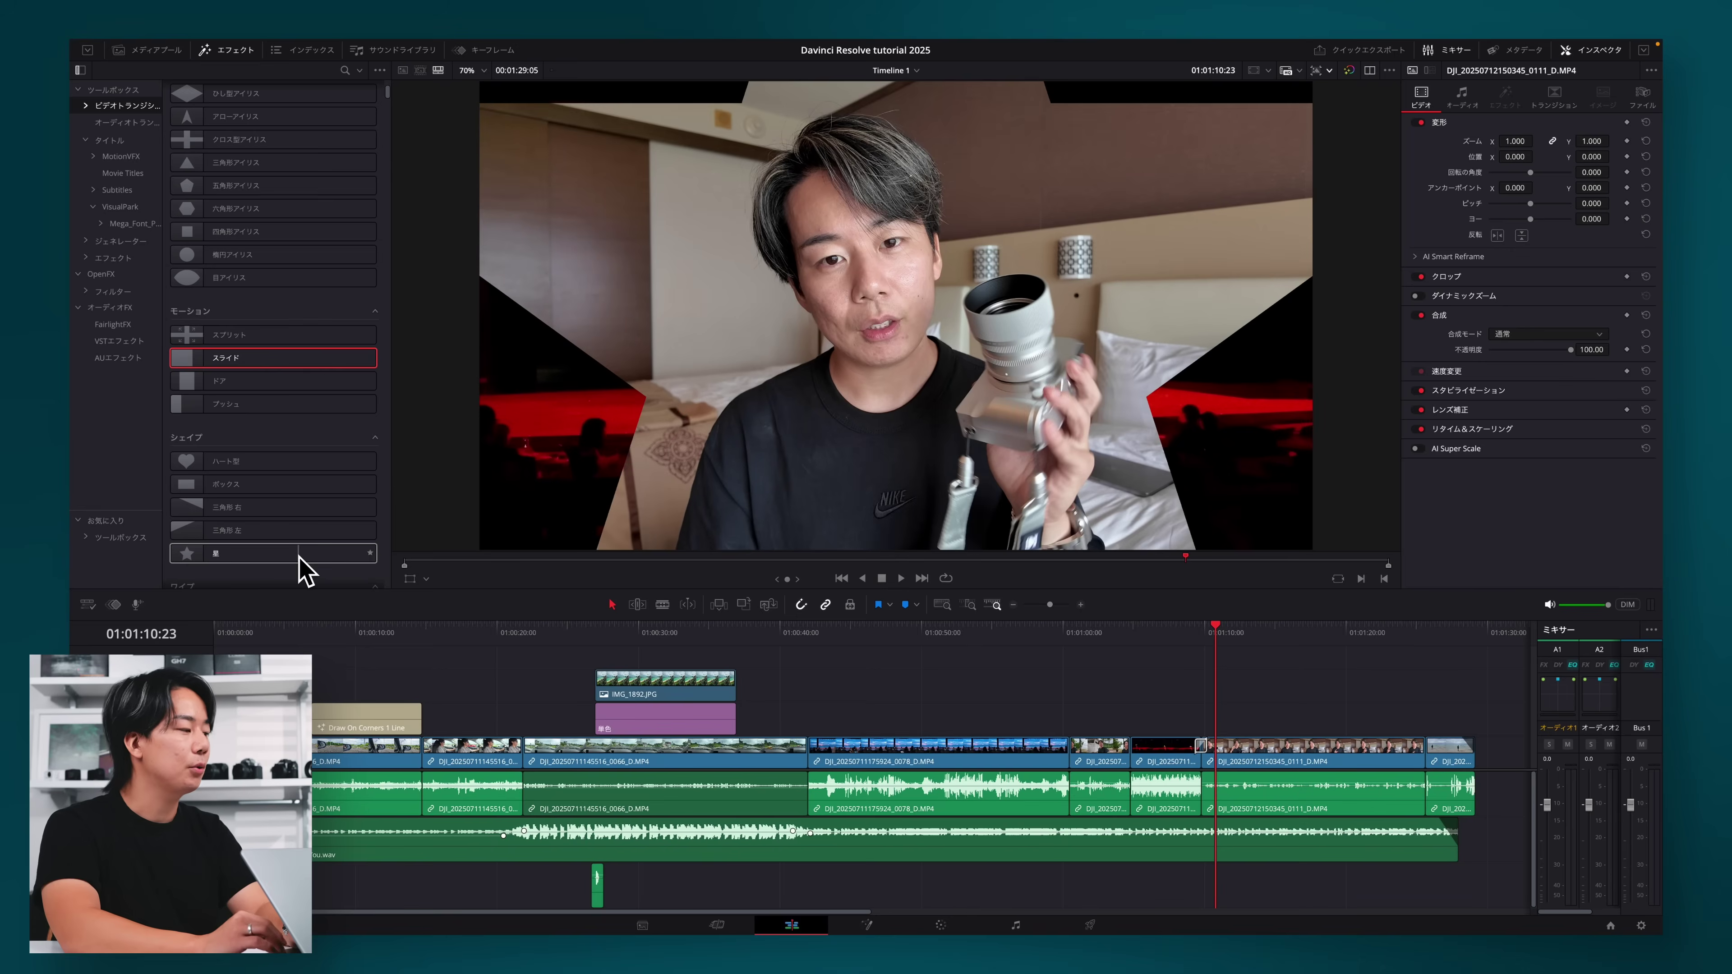
scroll(301, 477, "down", 3)
left_click_drag(300, 488, 424, 758)
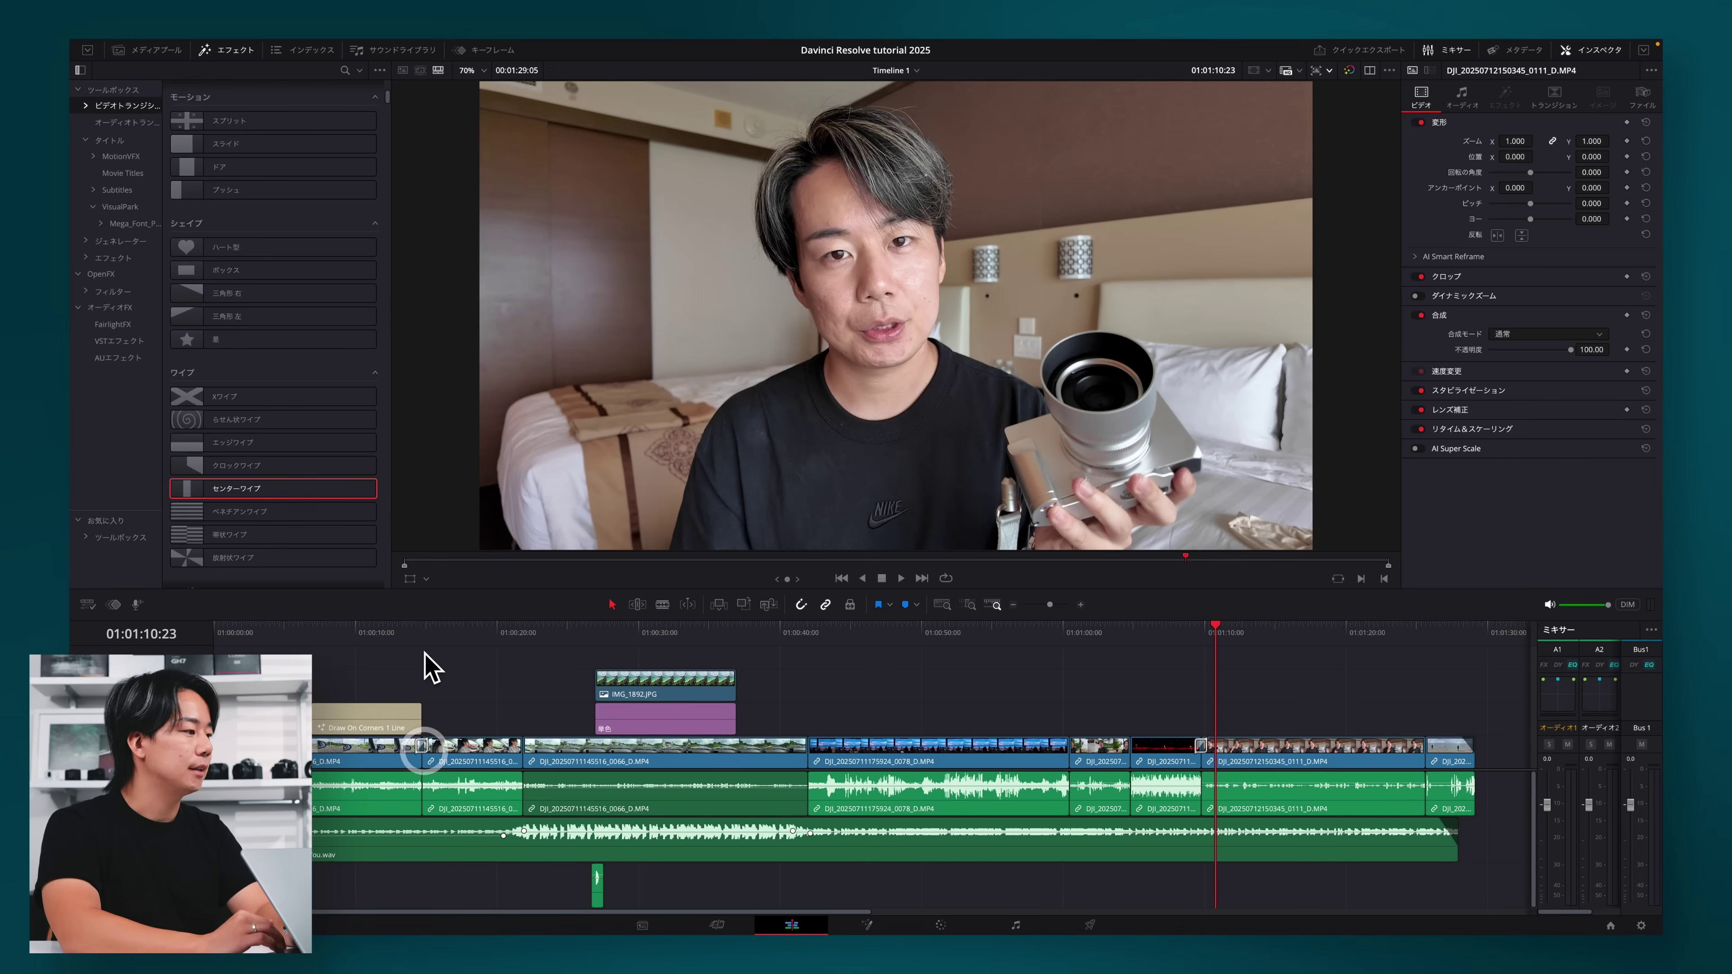
left_click(415, 631)
key("space")
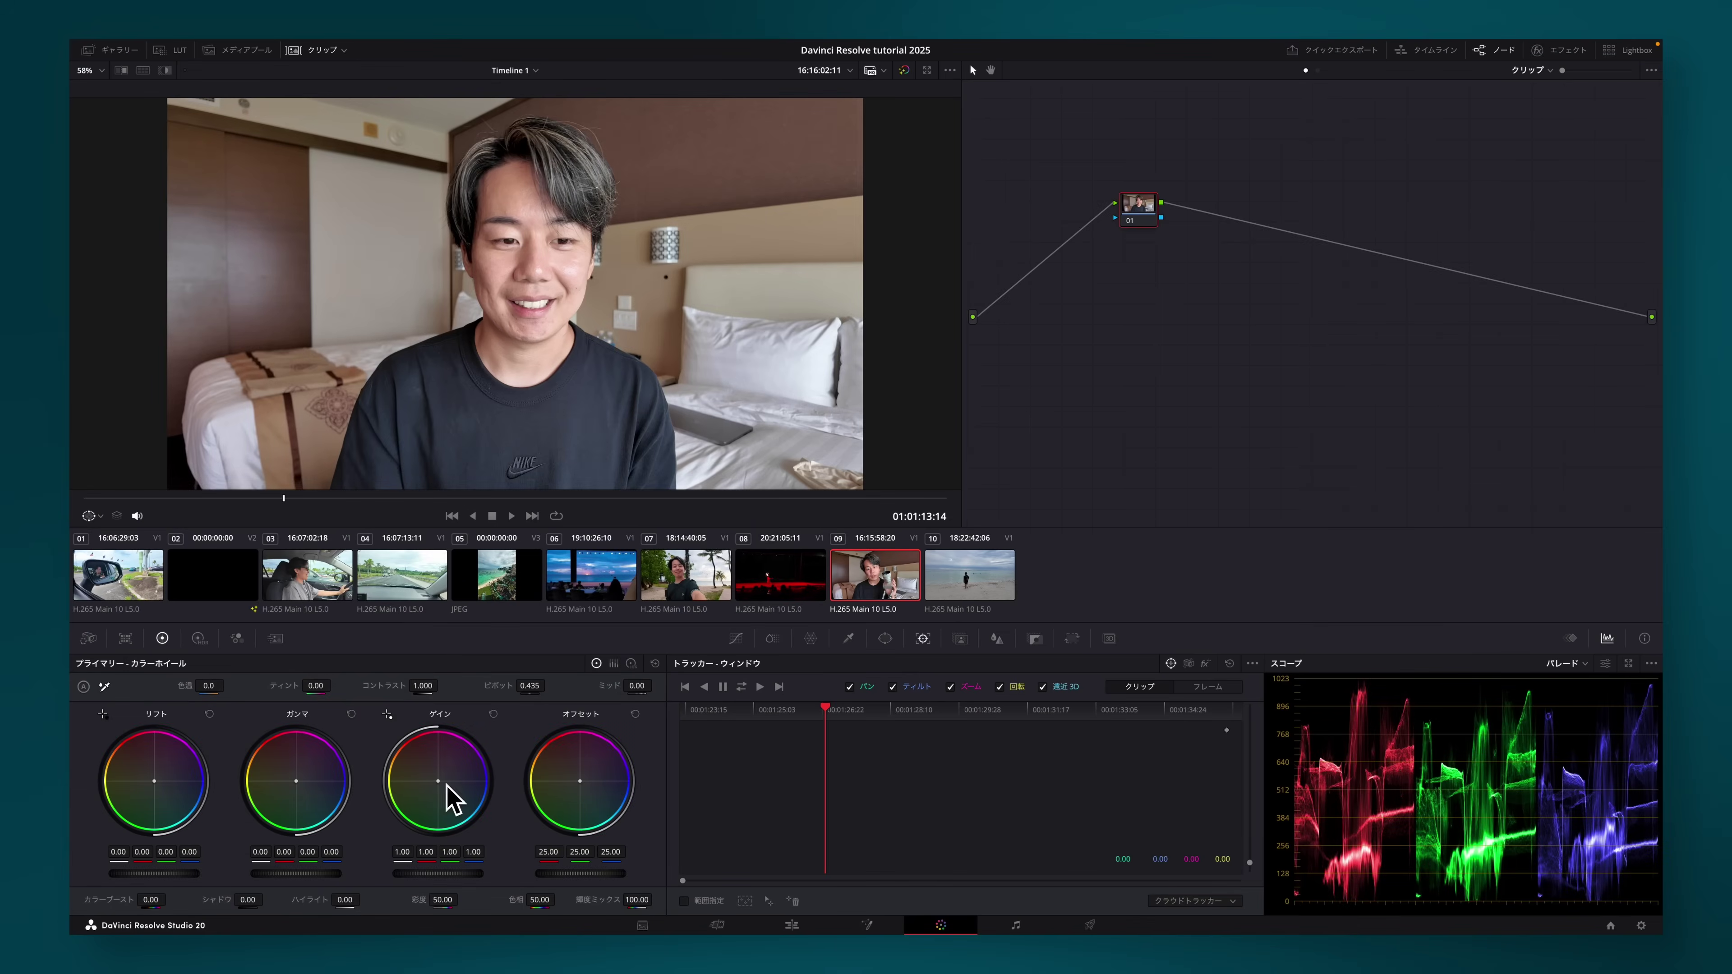
Step through the clips on the Color page and select the beach selfie clip.
left_click(685, 576)
left_click(590, 576)
left_click(402, 580)
left_click(306, 583)
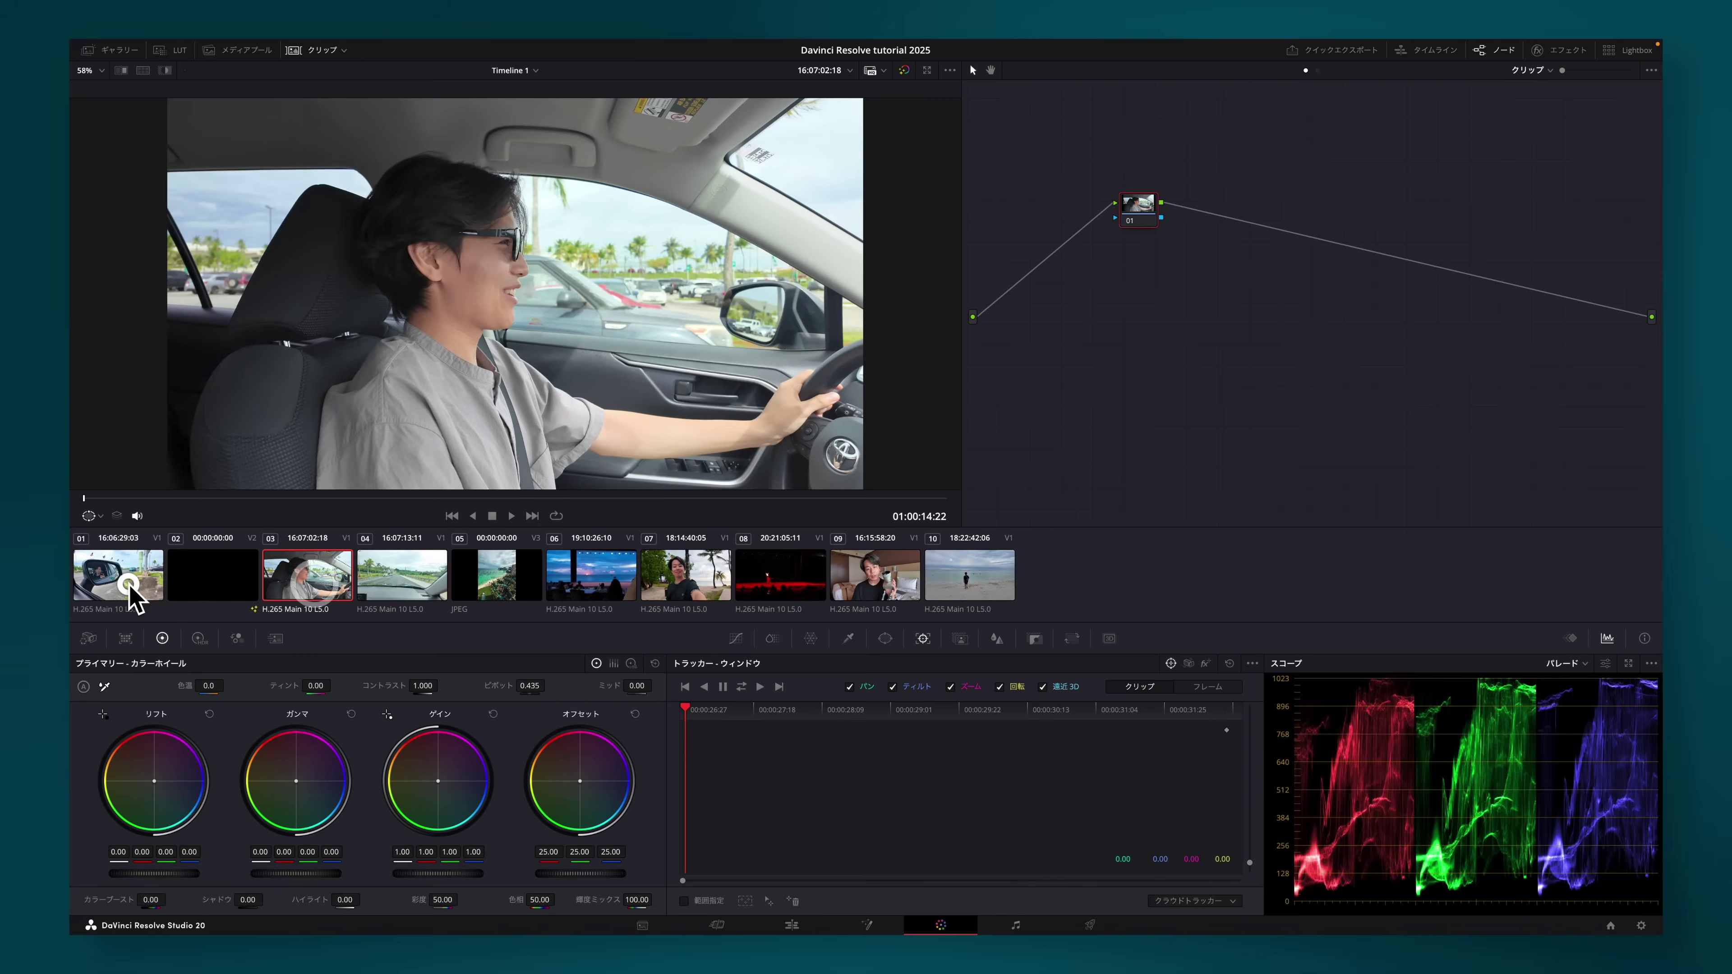
left_click(128, 583)
left_click(875, 577)
left_click(685, 576)
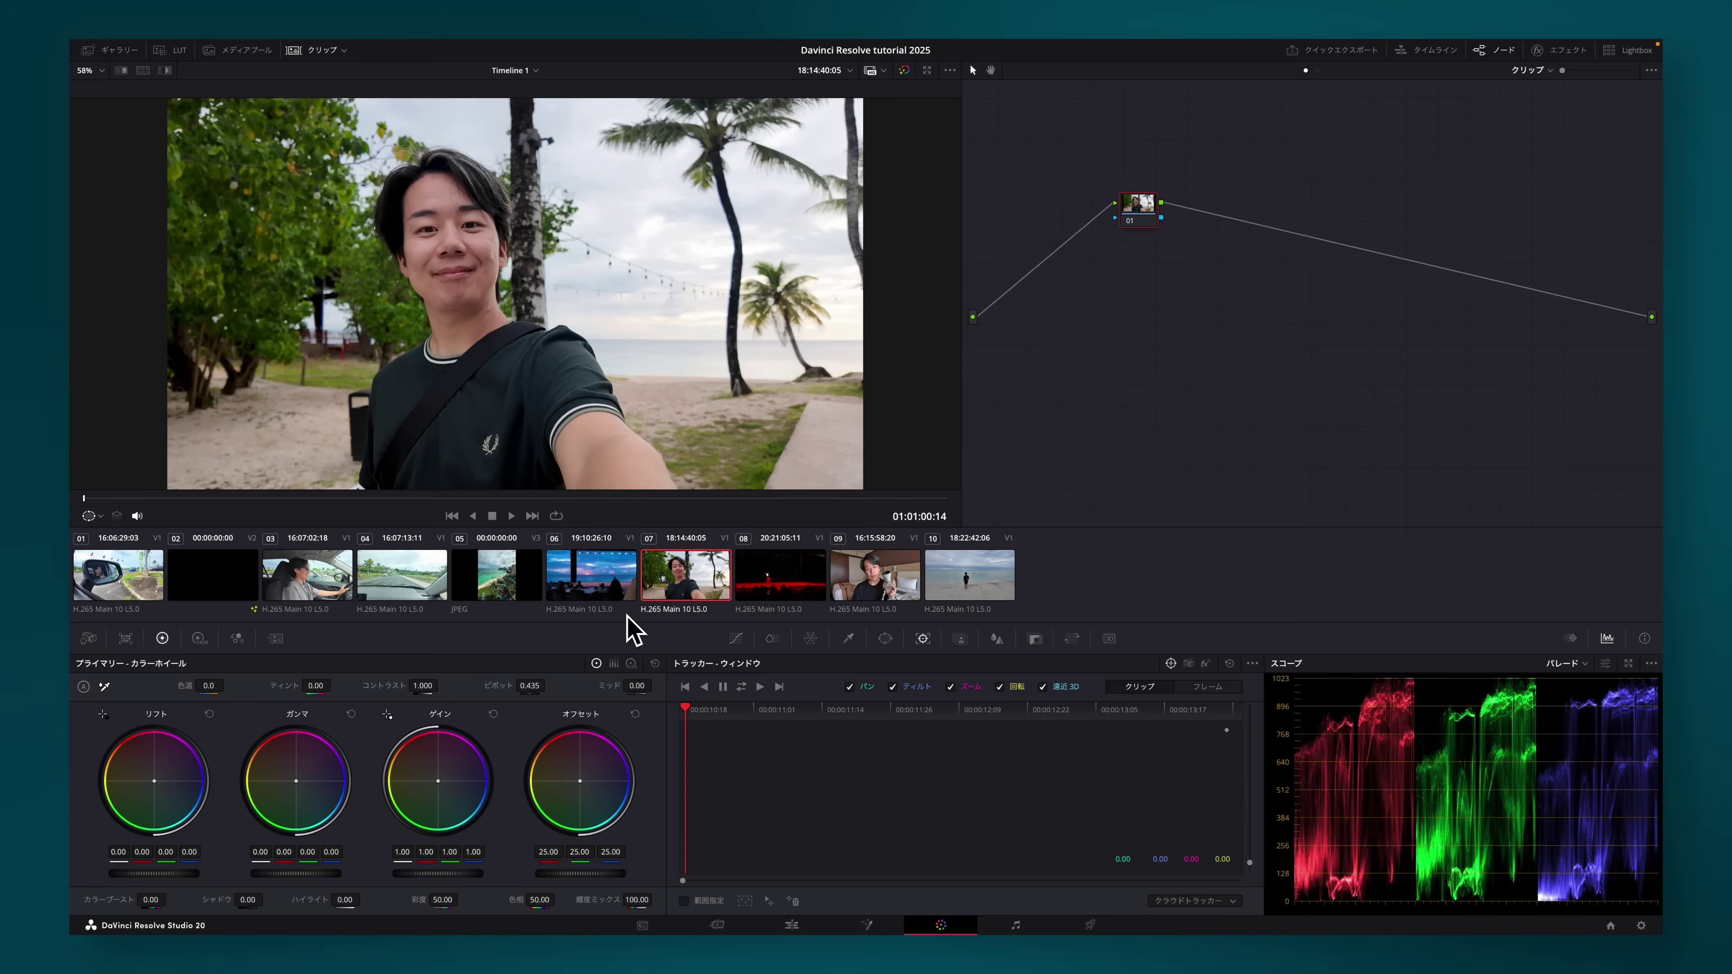
Set saturation 60.20, gain 0.98, gamma 0.04 and raise contrast to 1.054.
left_click_drag(453, 898, 405, 896)
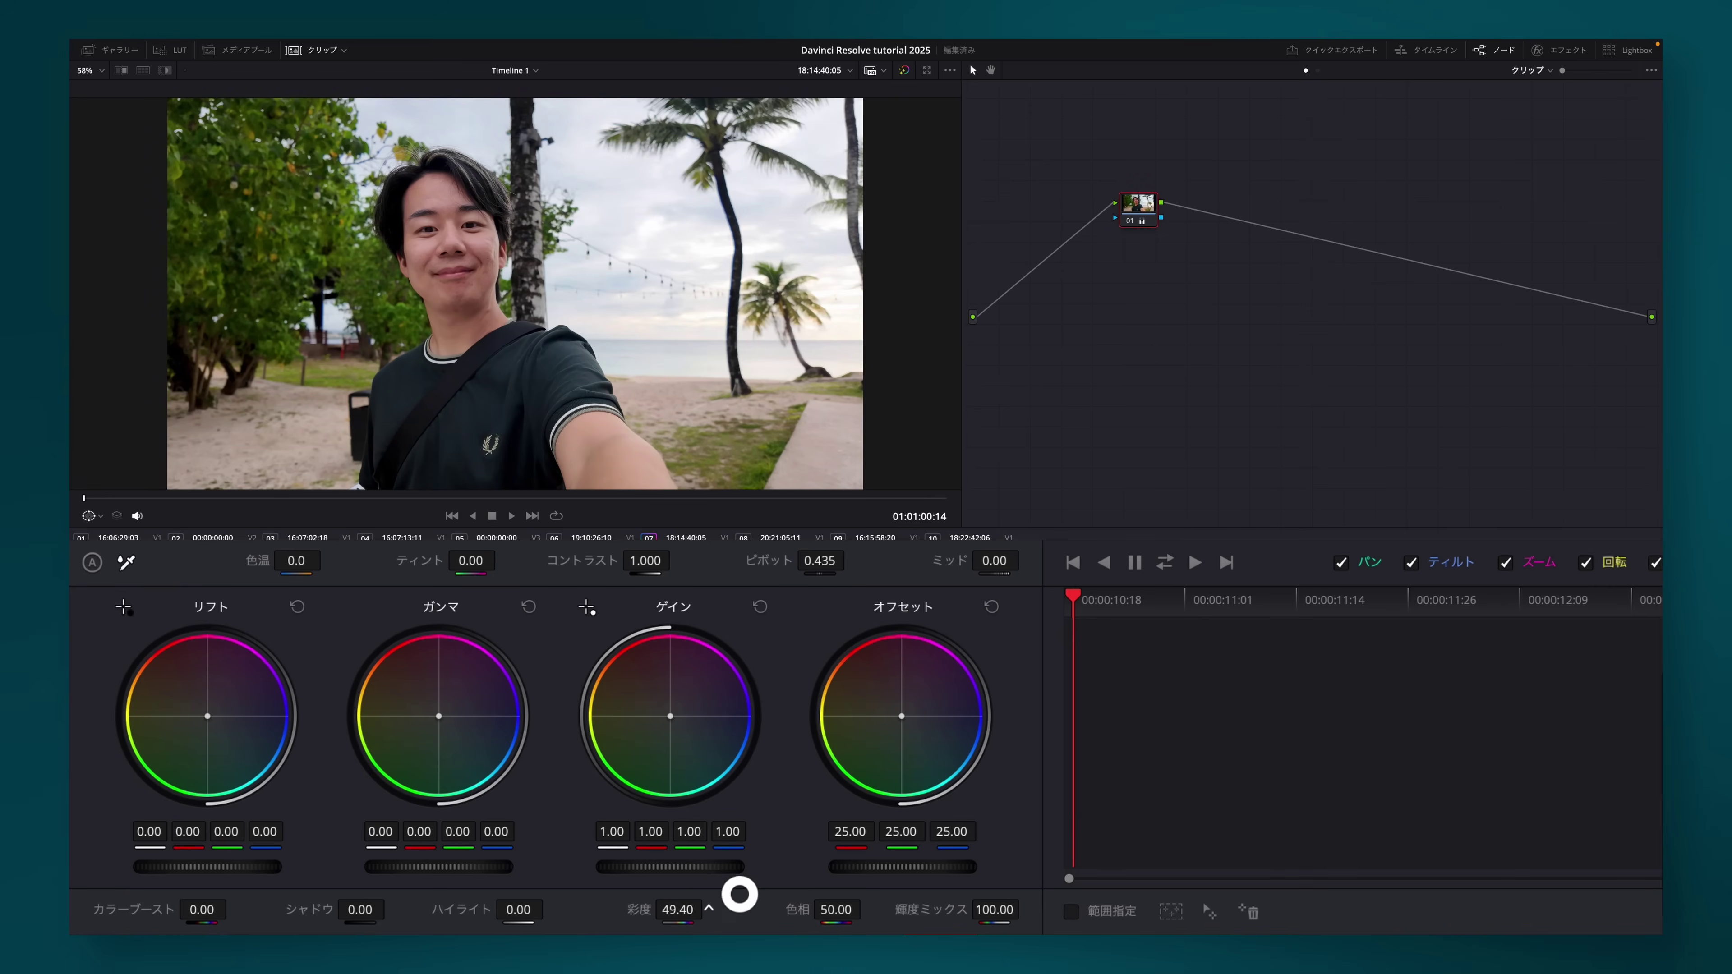
left_click(688, 907)
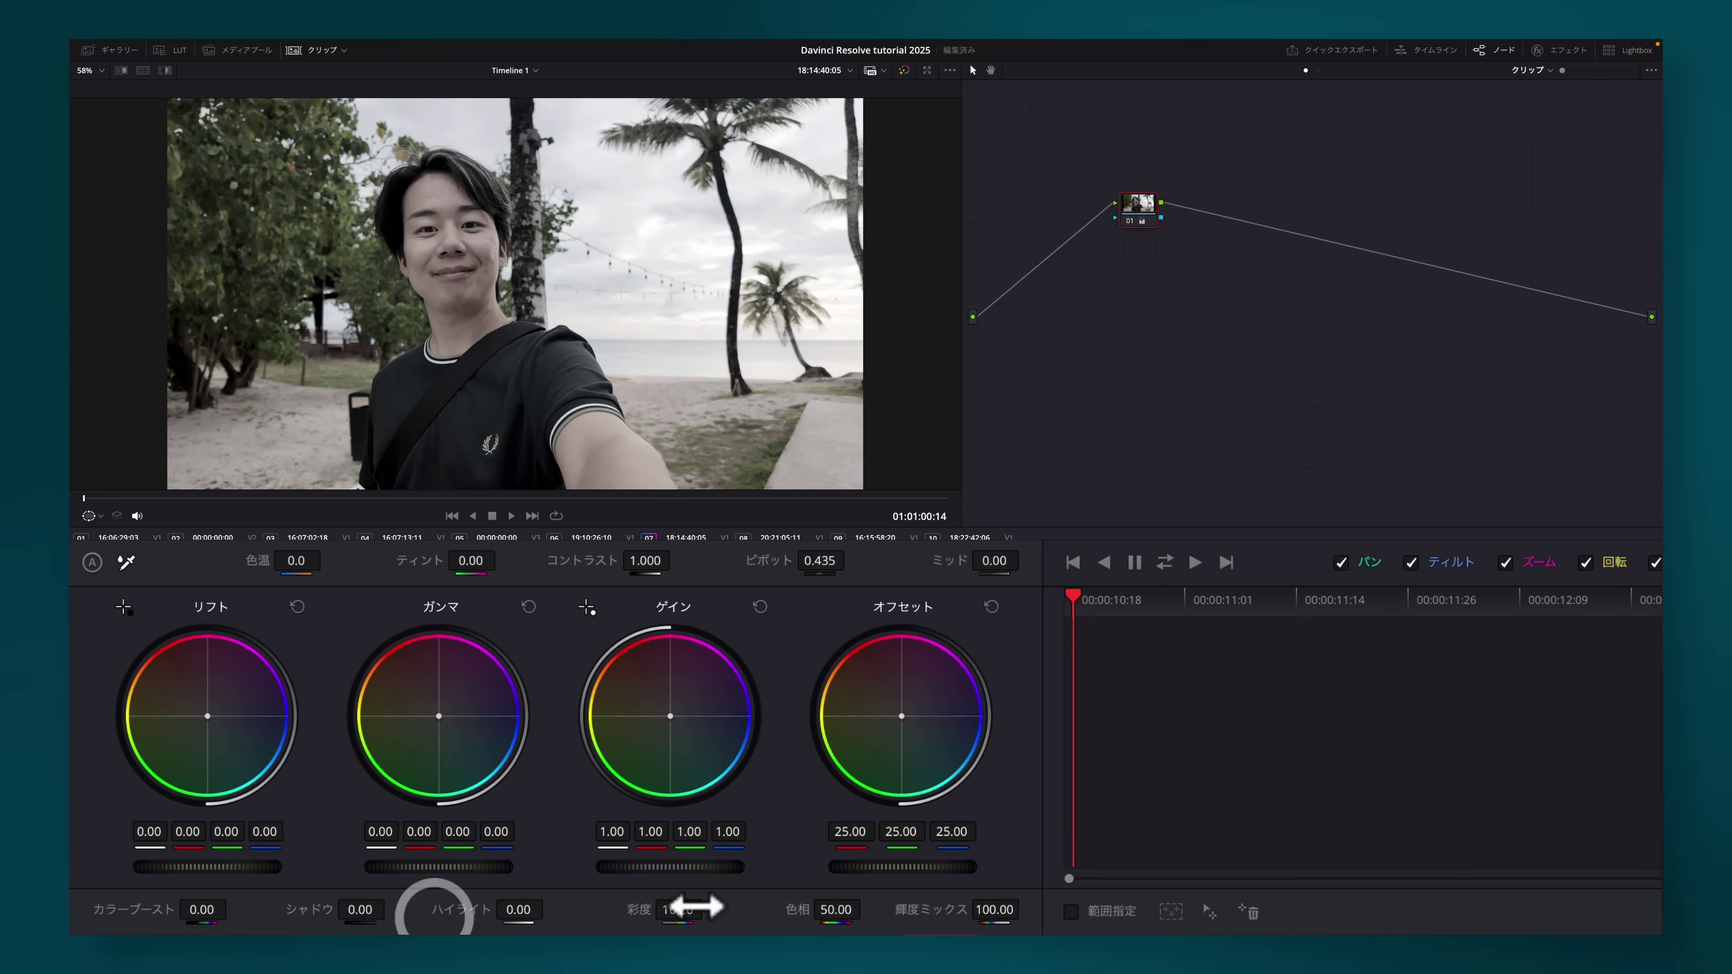
left_click_drag(668, 868, 630, 870)
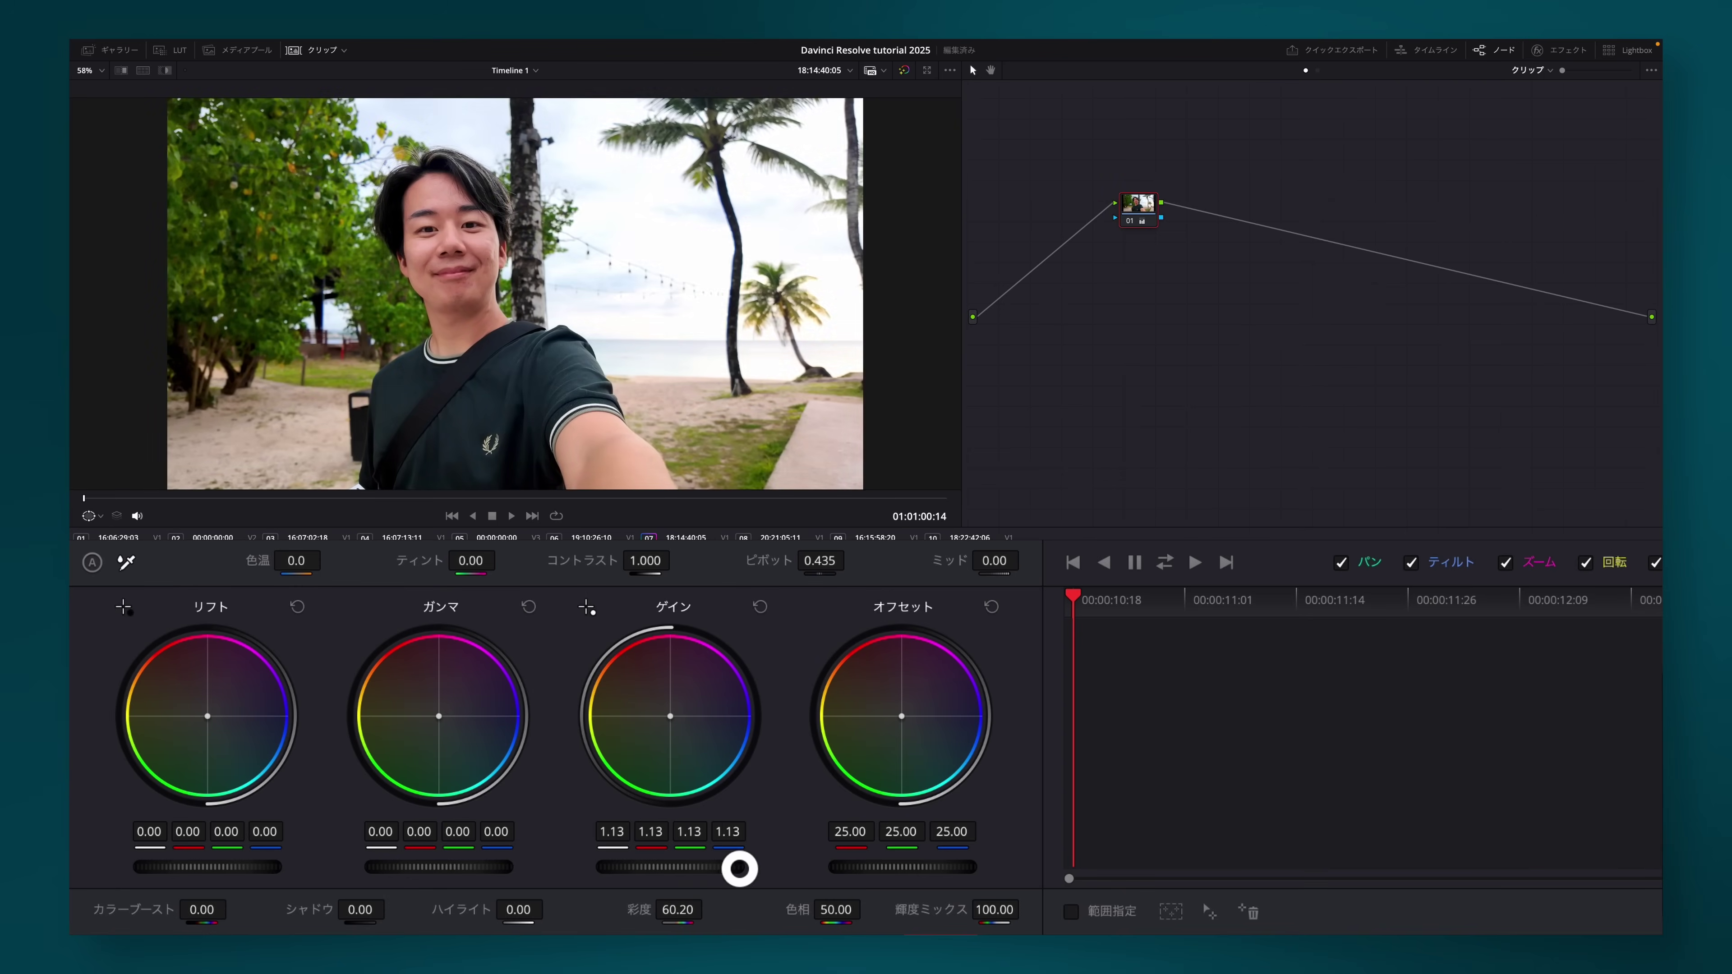
left_click_drag(476, 870, 510, 866)
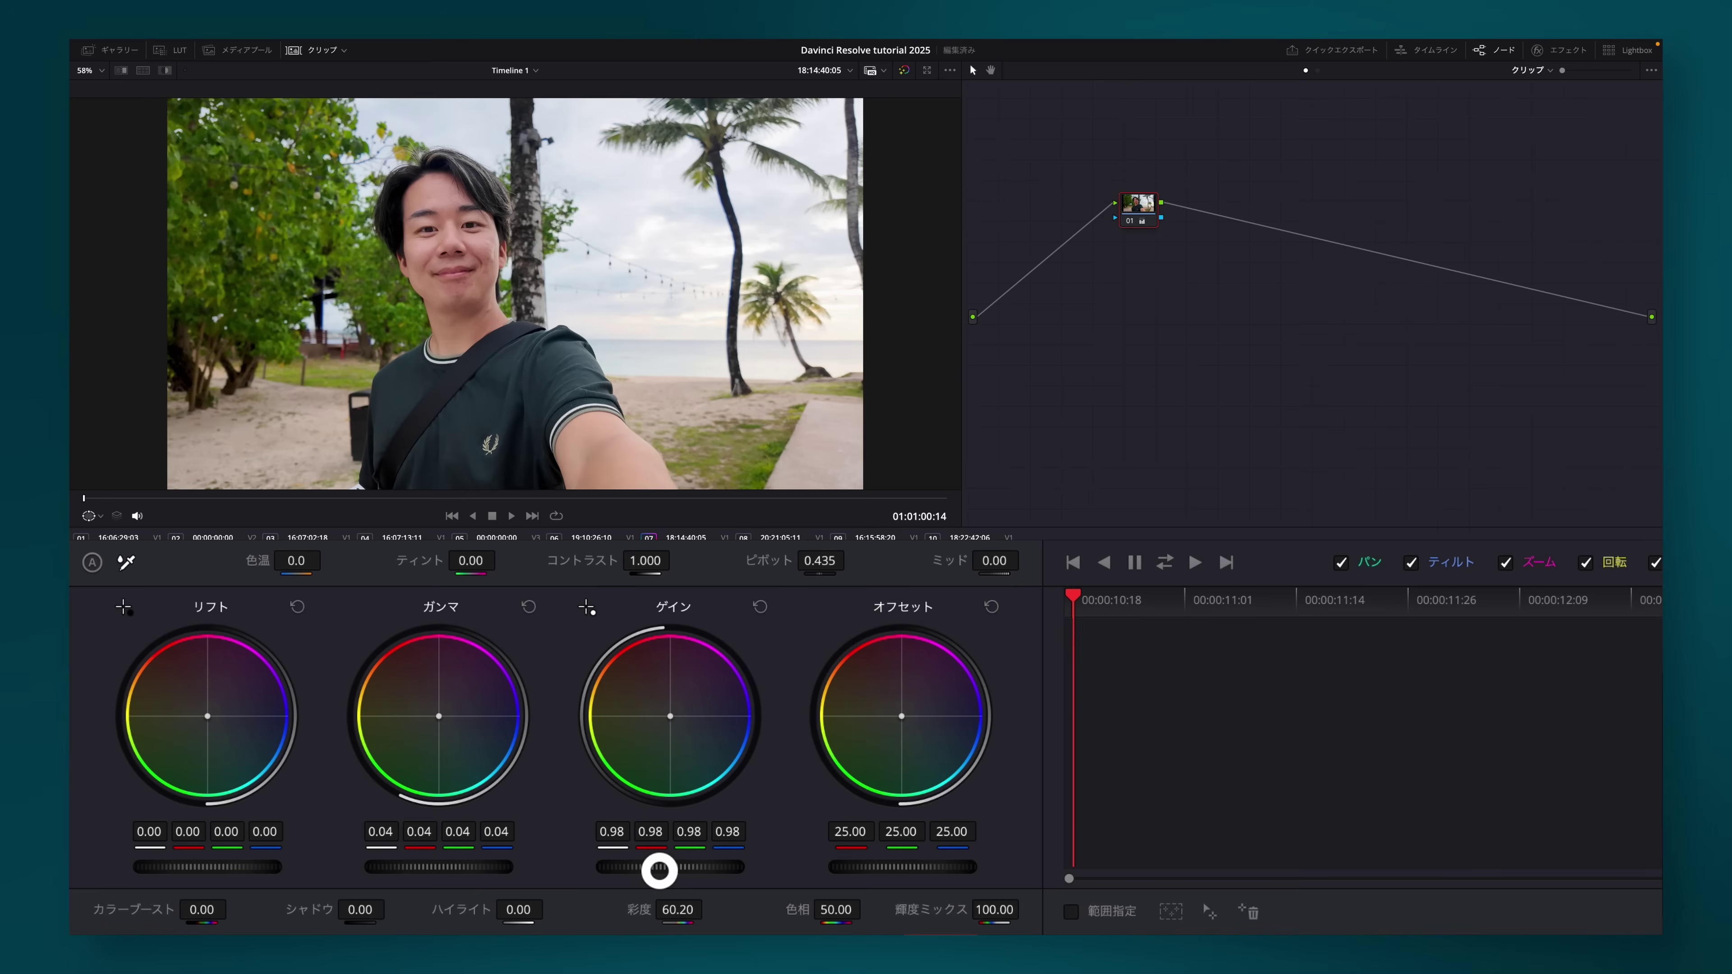
left_click_drag(262, 863, 254, 866)
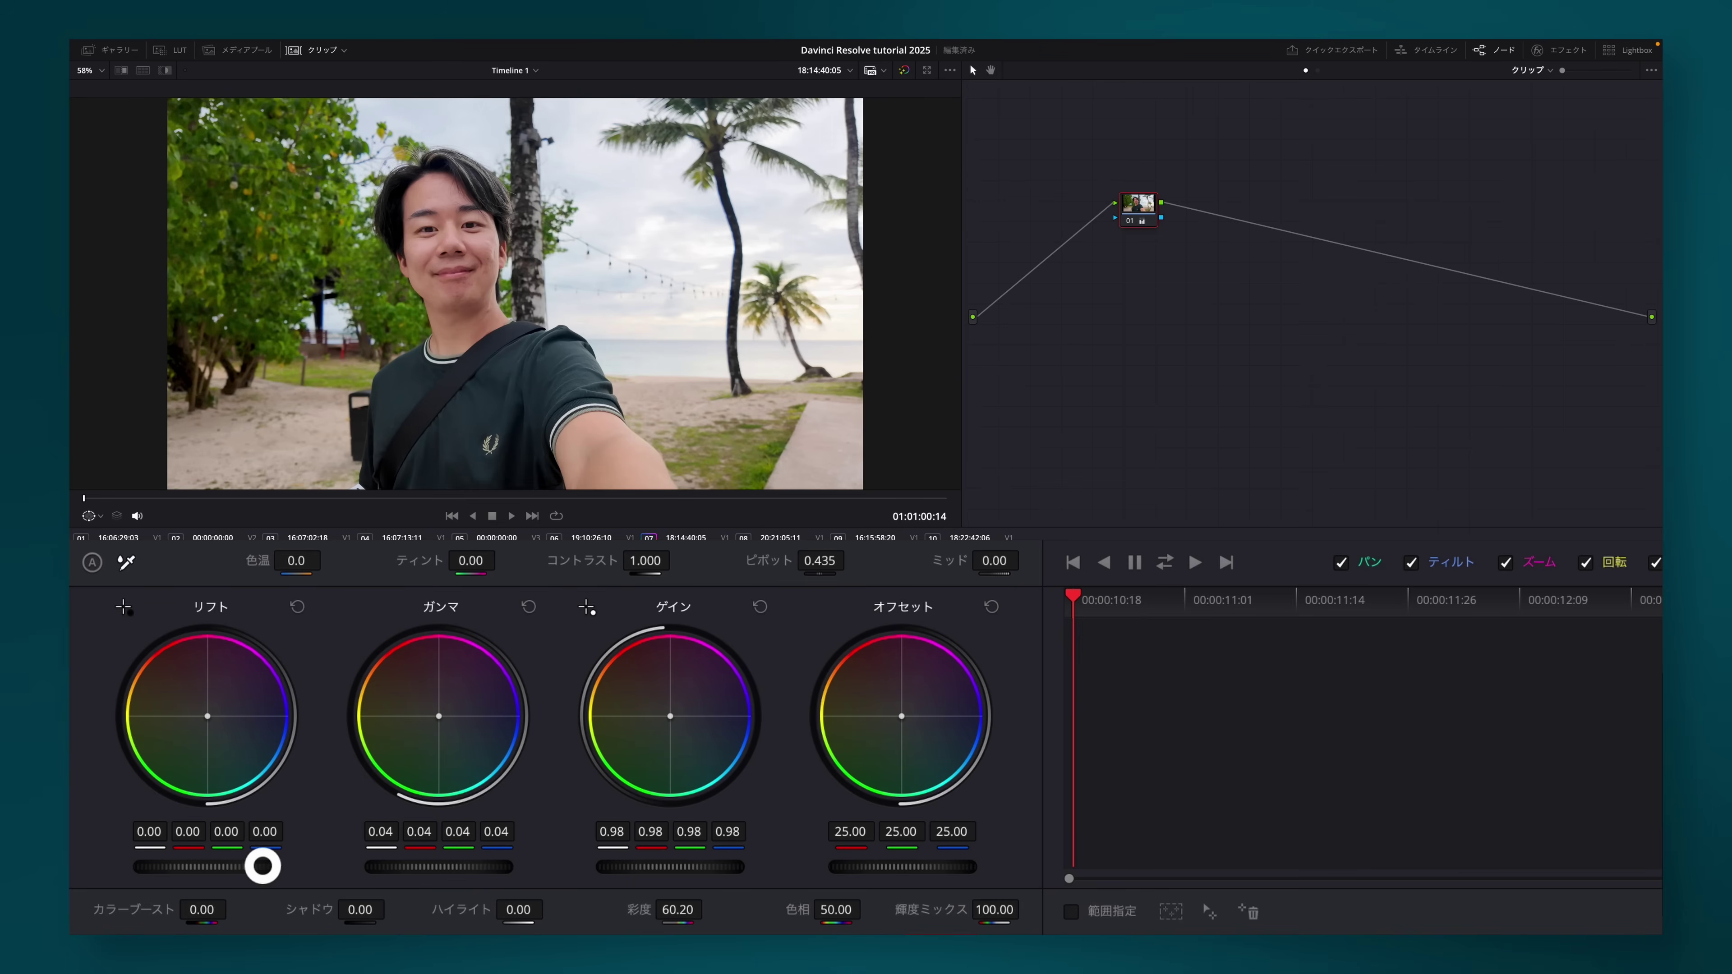
left_click(560, 524)
left_click_drag(653, 560, 714, 563)
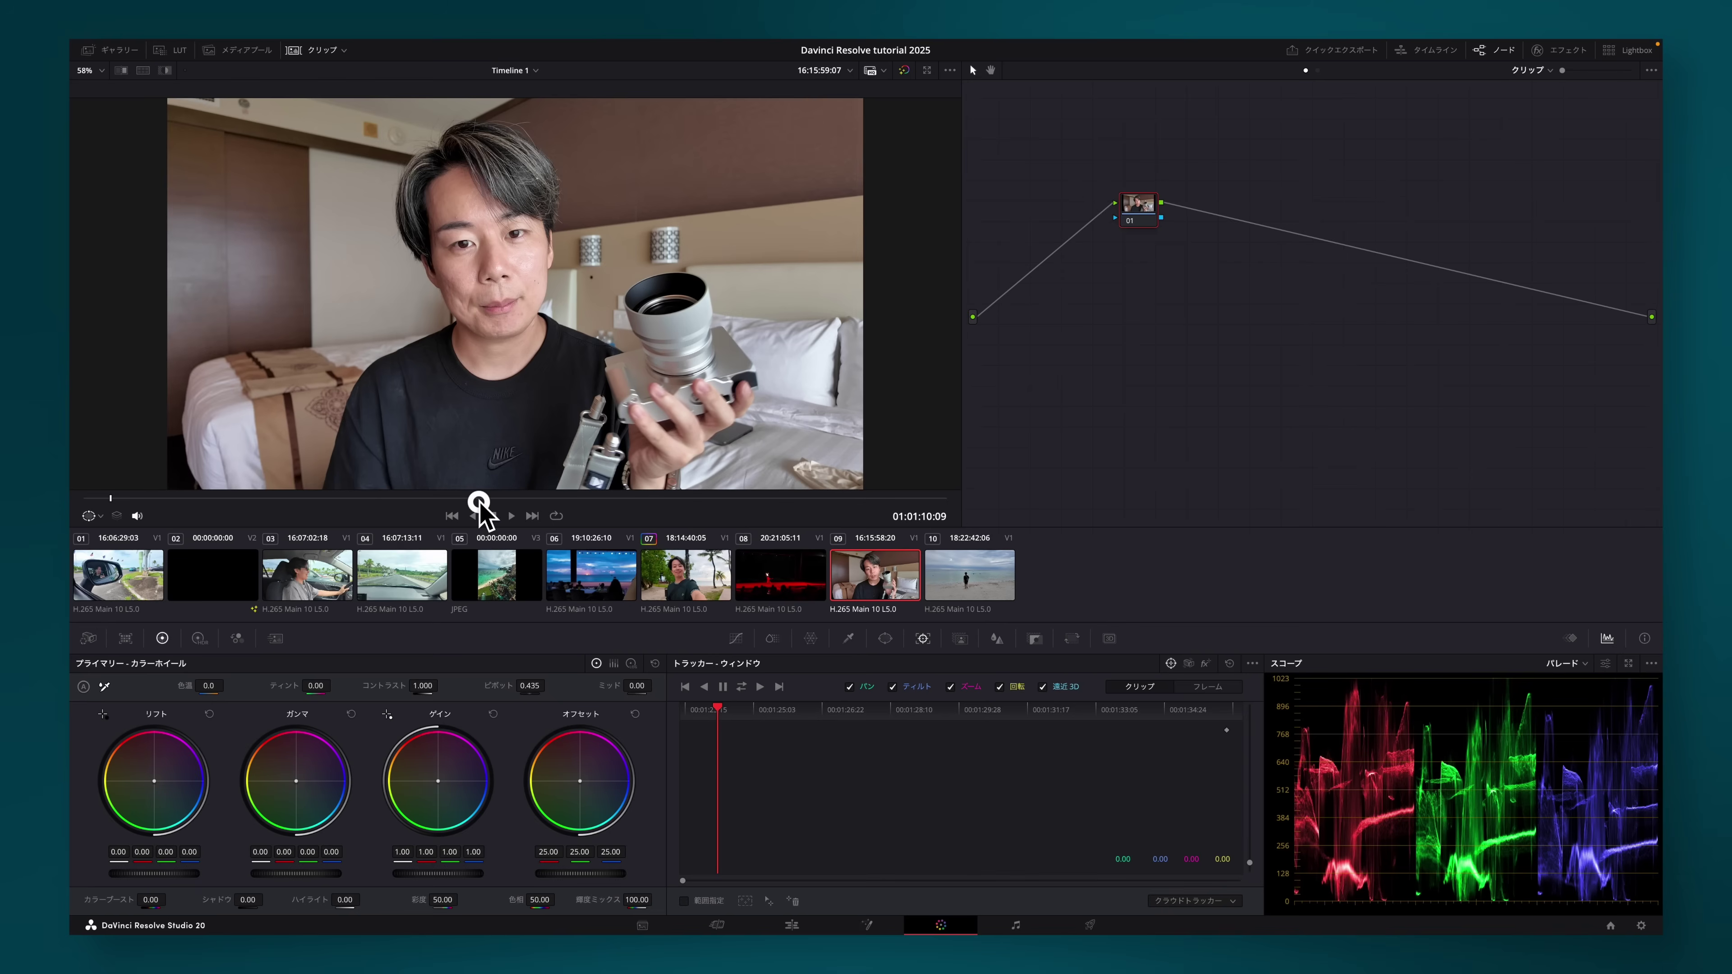
left_click_drag(476, 500, 574, 501)
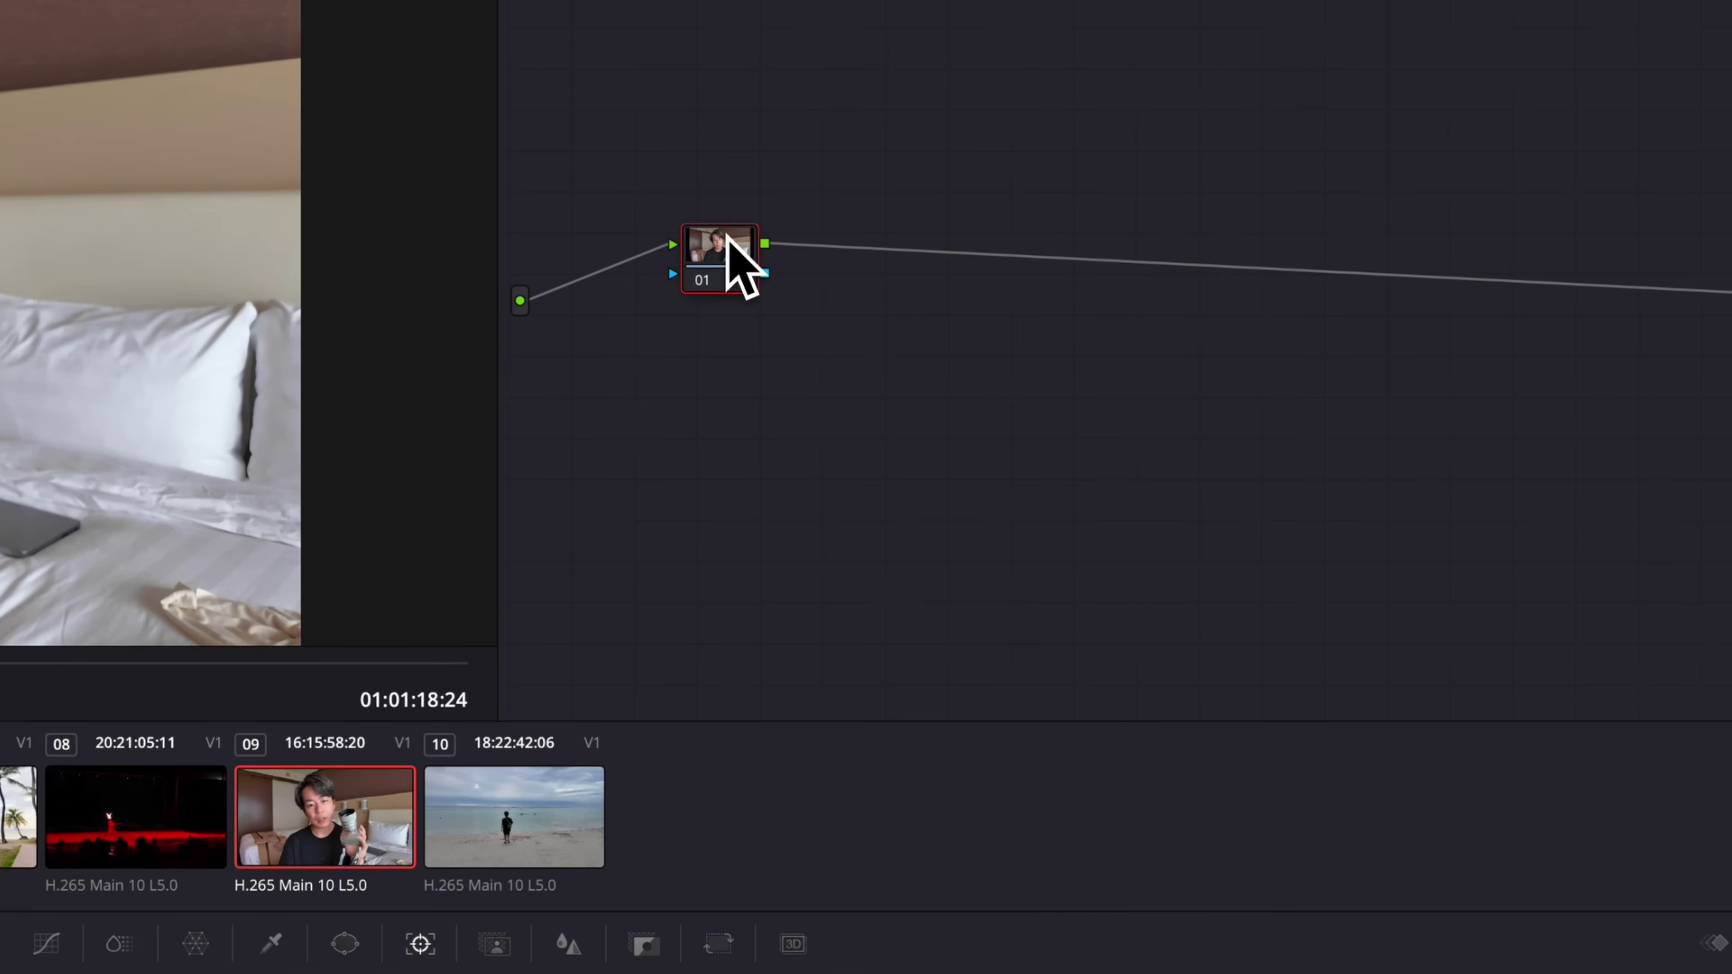
Add serial node 02 after node 01 and arrange both nodes neatly in the graph.
right_click(750, 240)
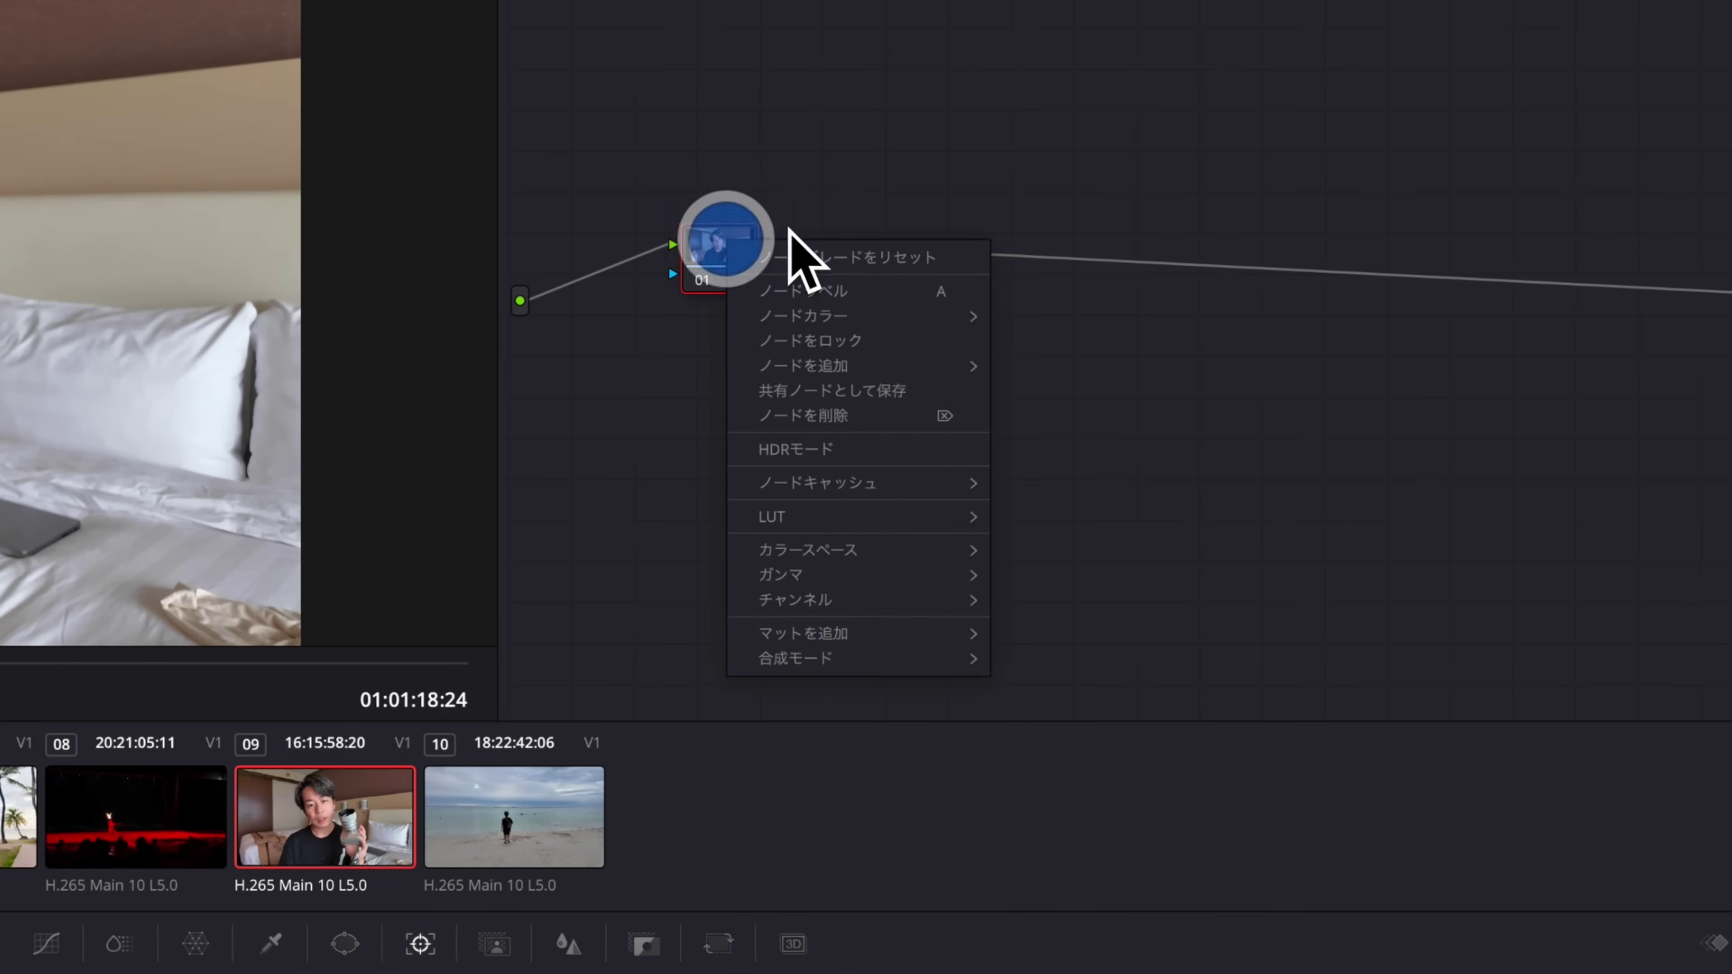
mouse_move(876, 373)
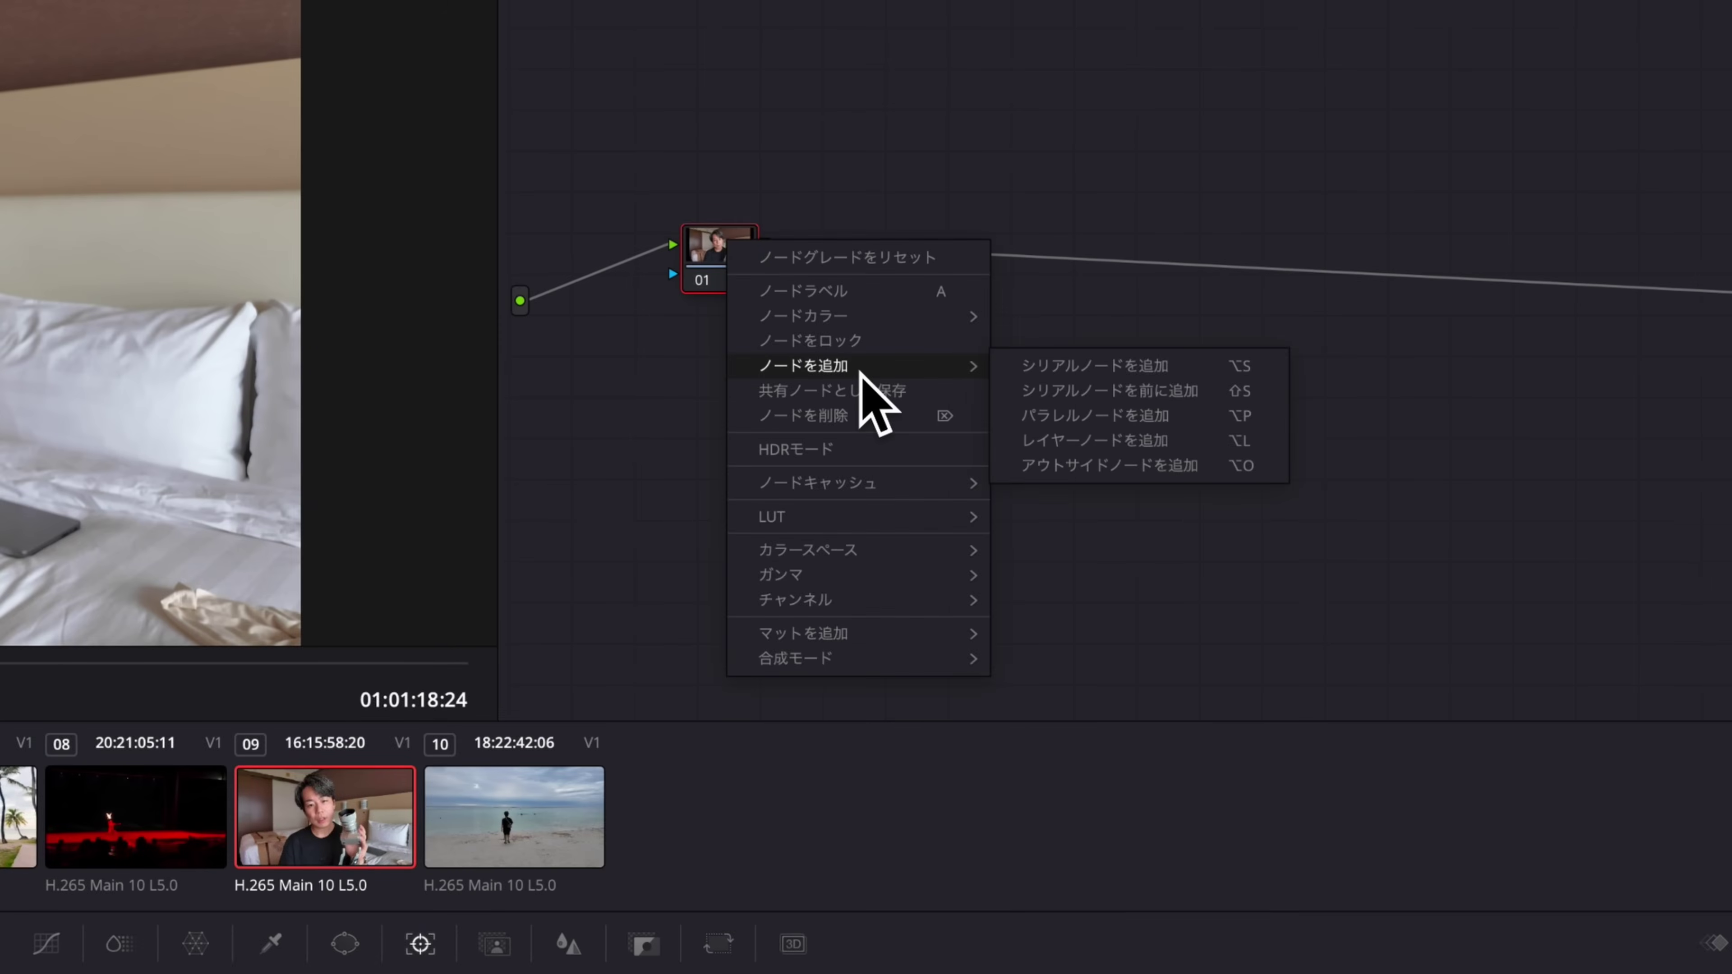
left_click(1067, 369)
left_click_drag(843, 269, 1125, 253)
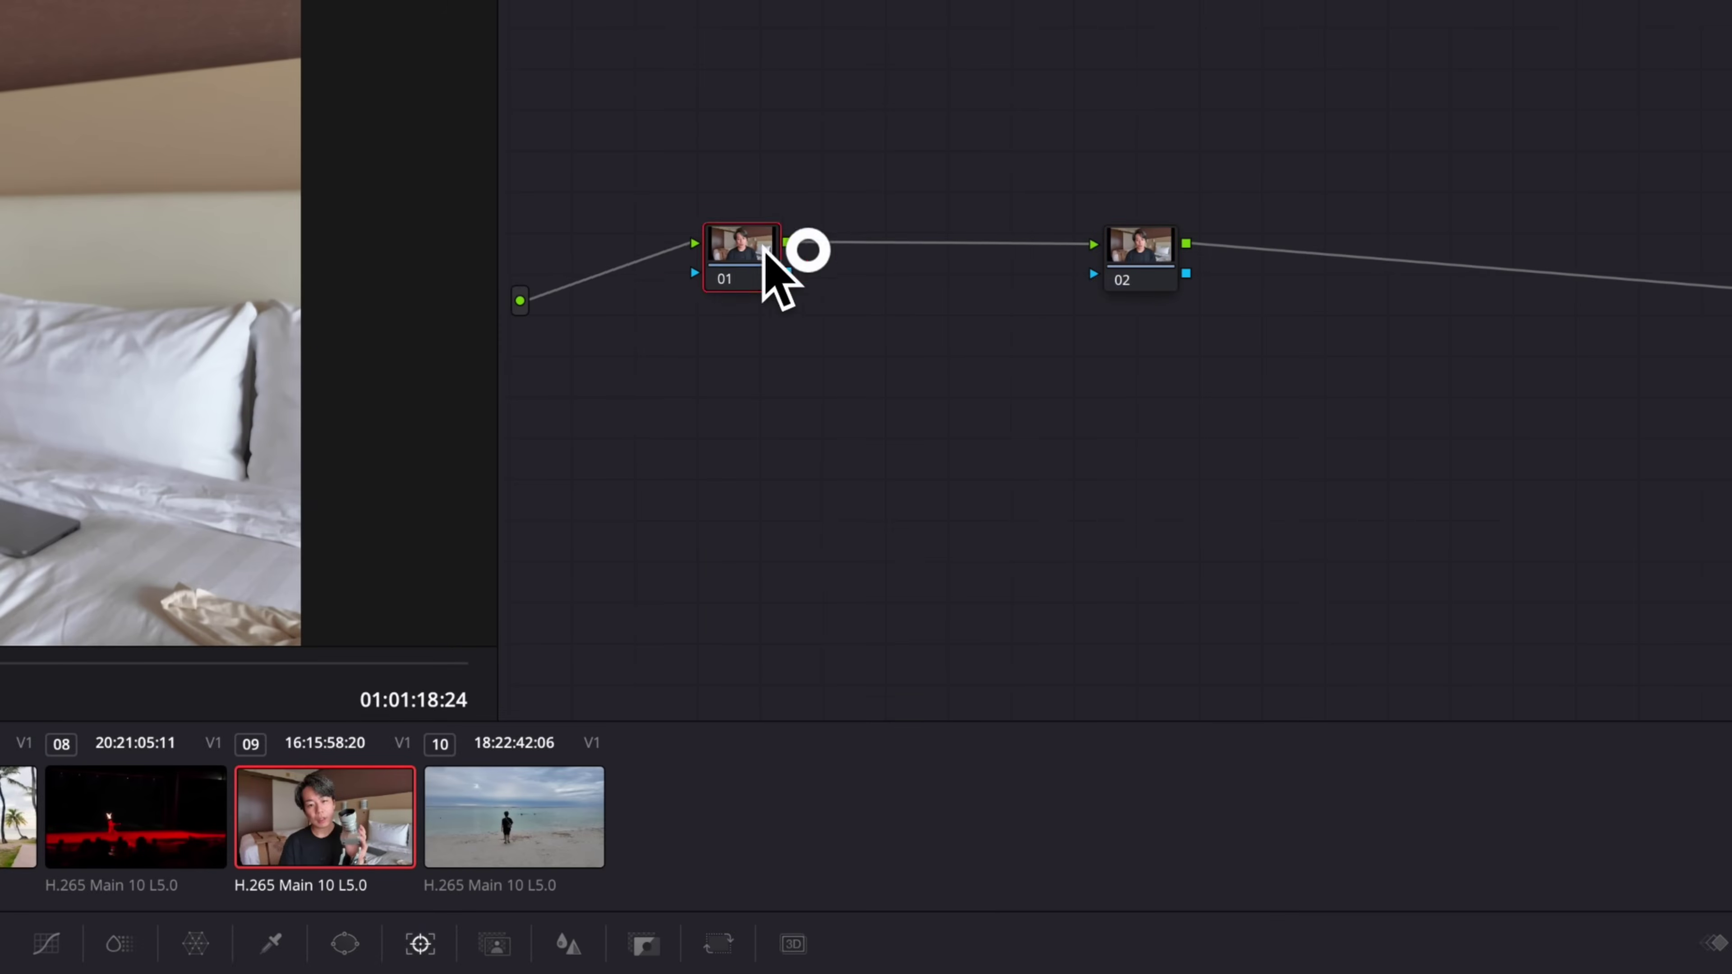
left_click_drag(764, 249, 795, 220)
left_click_drag(1156, 269, 982, 314)
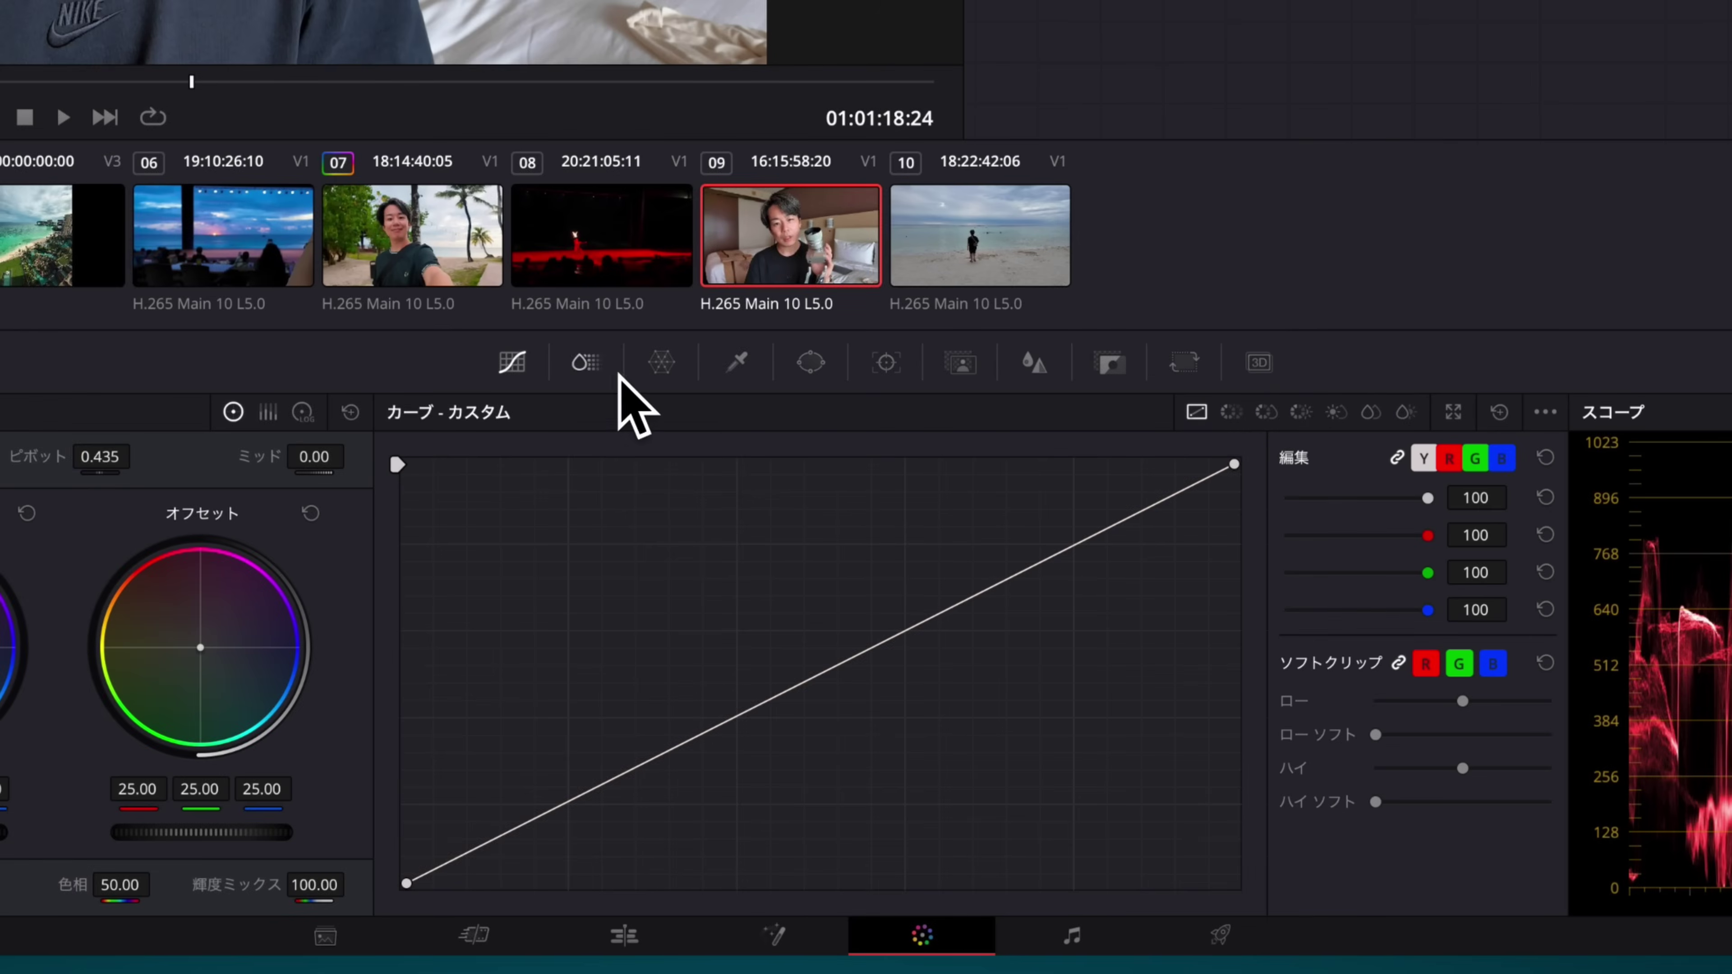
Sample the face's skin tones with the HSL qualifier, checking with Highlight, and open Effects search.
left_click(737, 362)
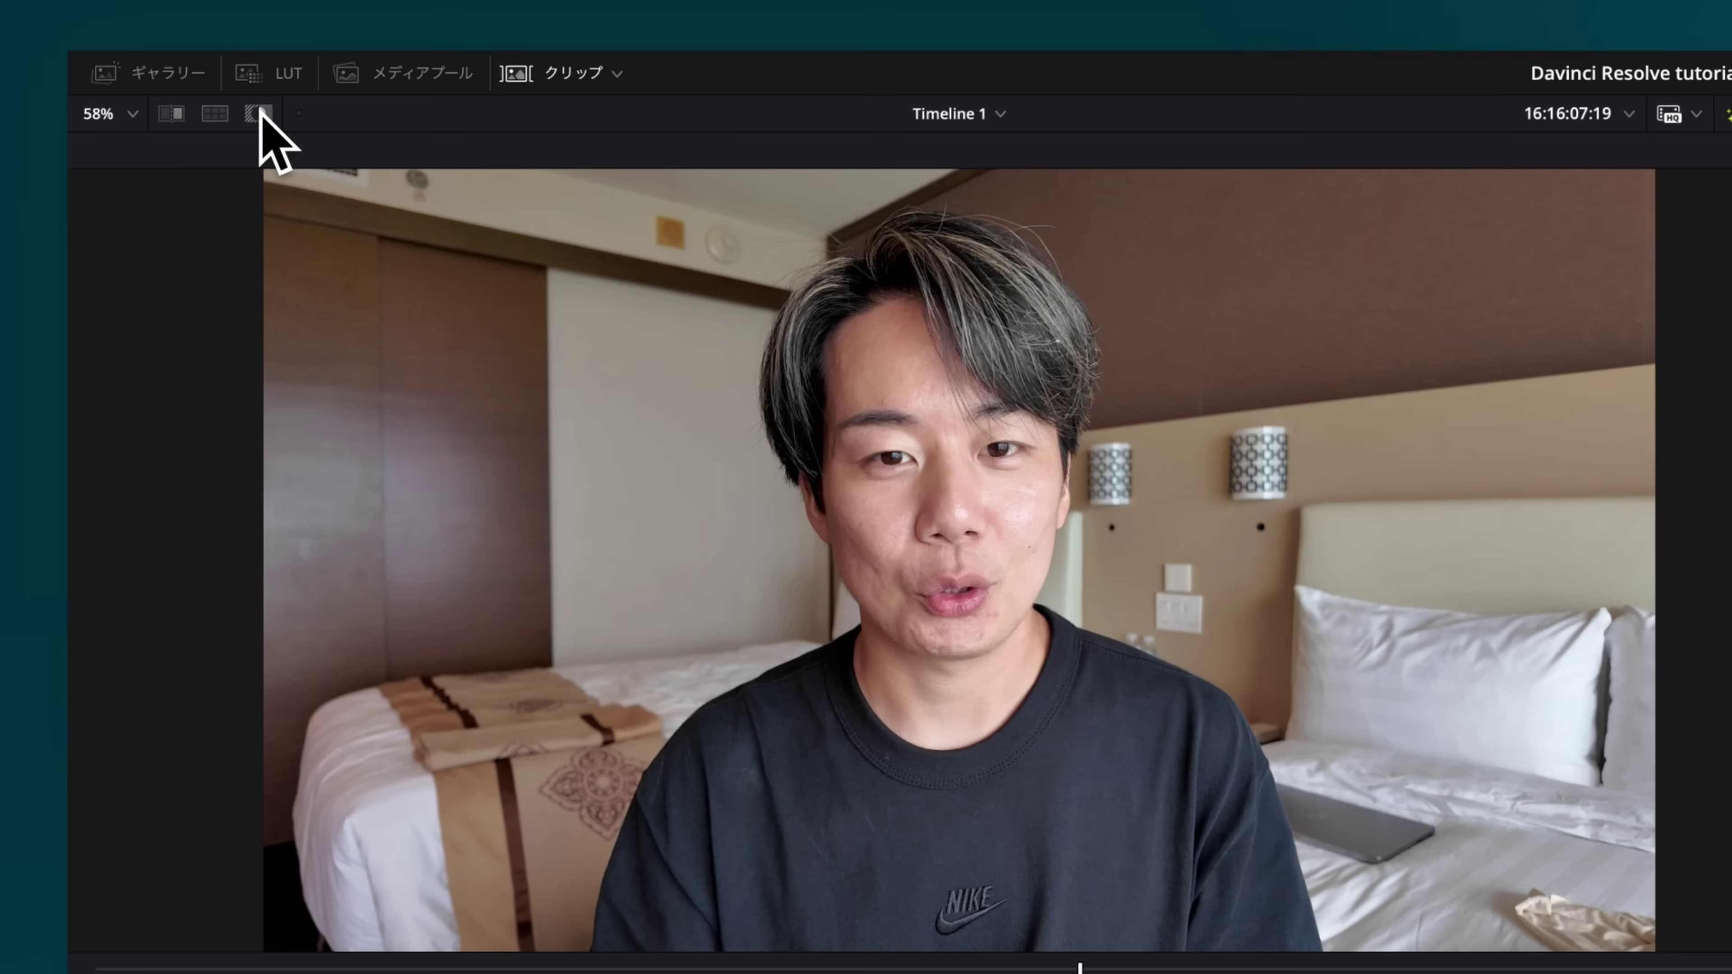
left_click(258, 113)
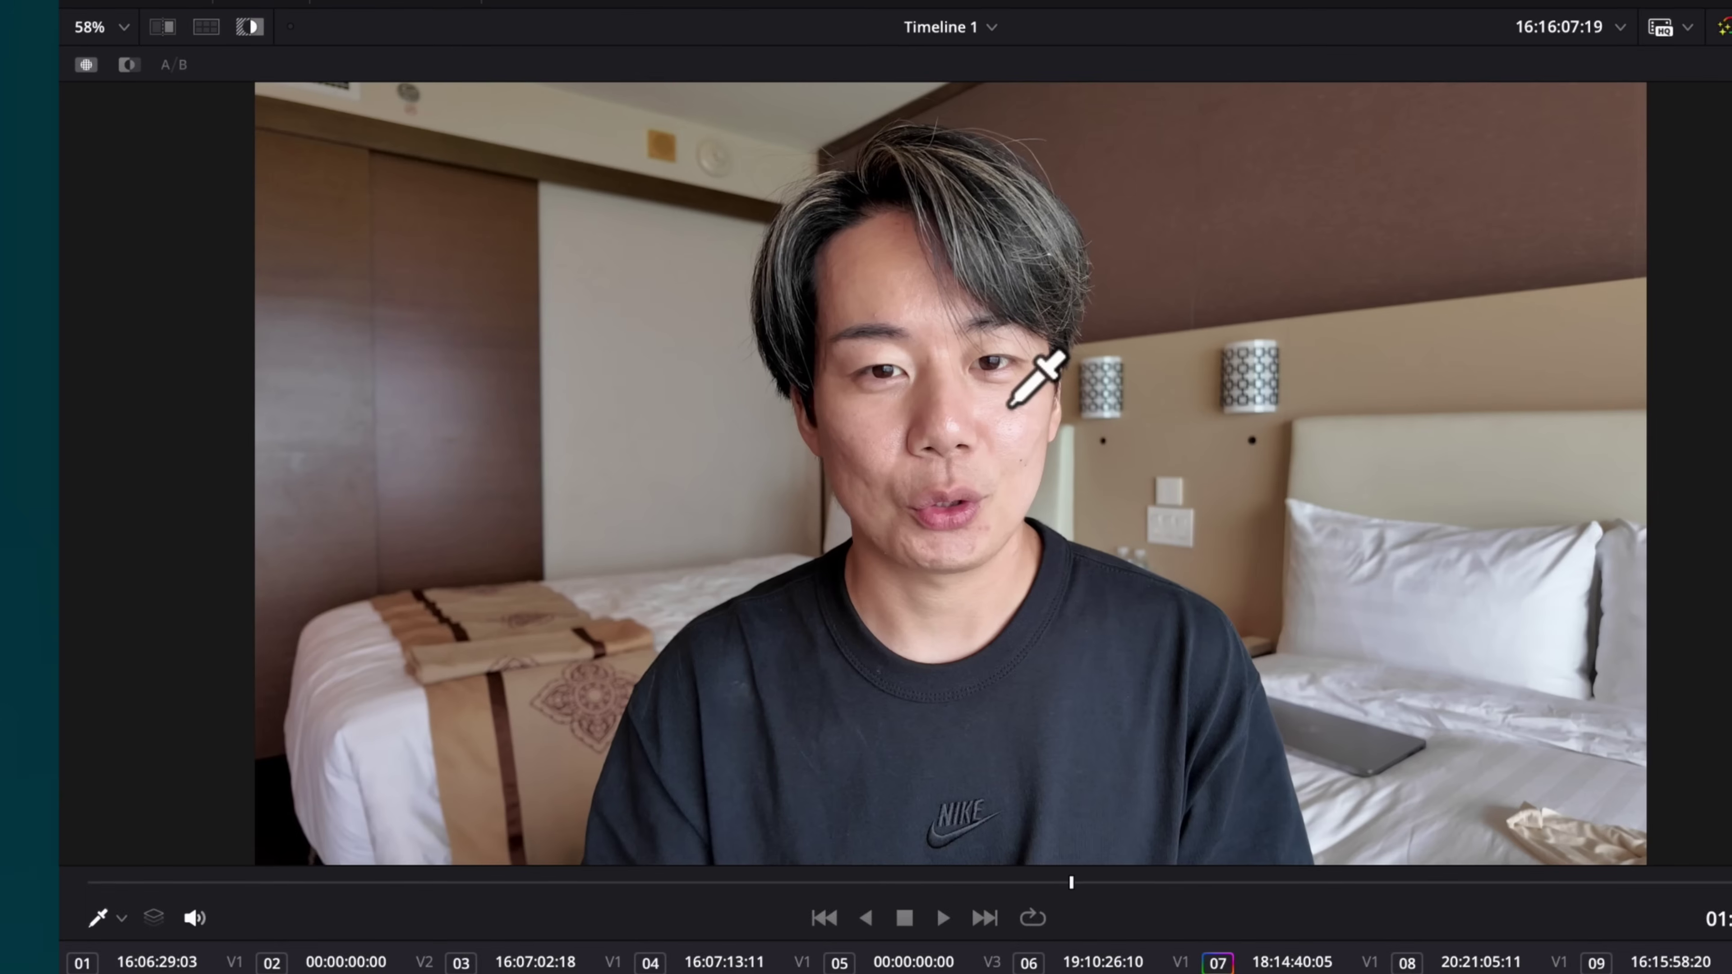
mouse_move(1011, 406)
left_mouse_down()
mouse_move(881, 480)
mouse_move(955, 440)
left_mouse_up()
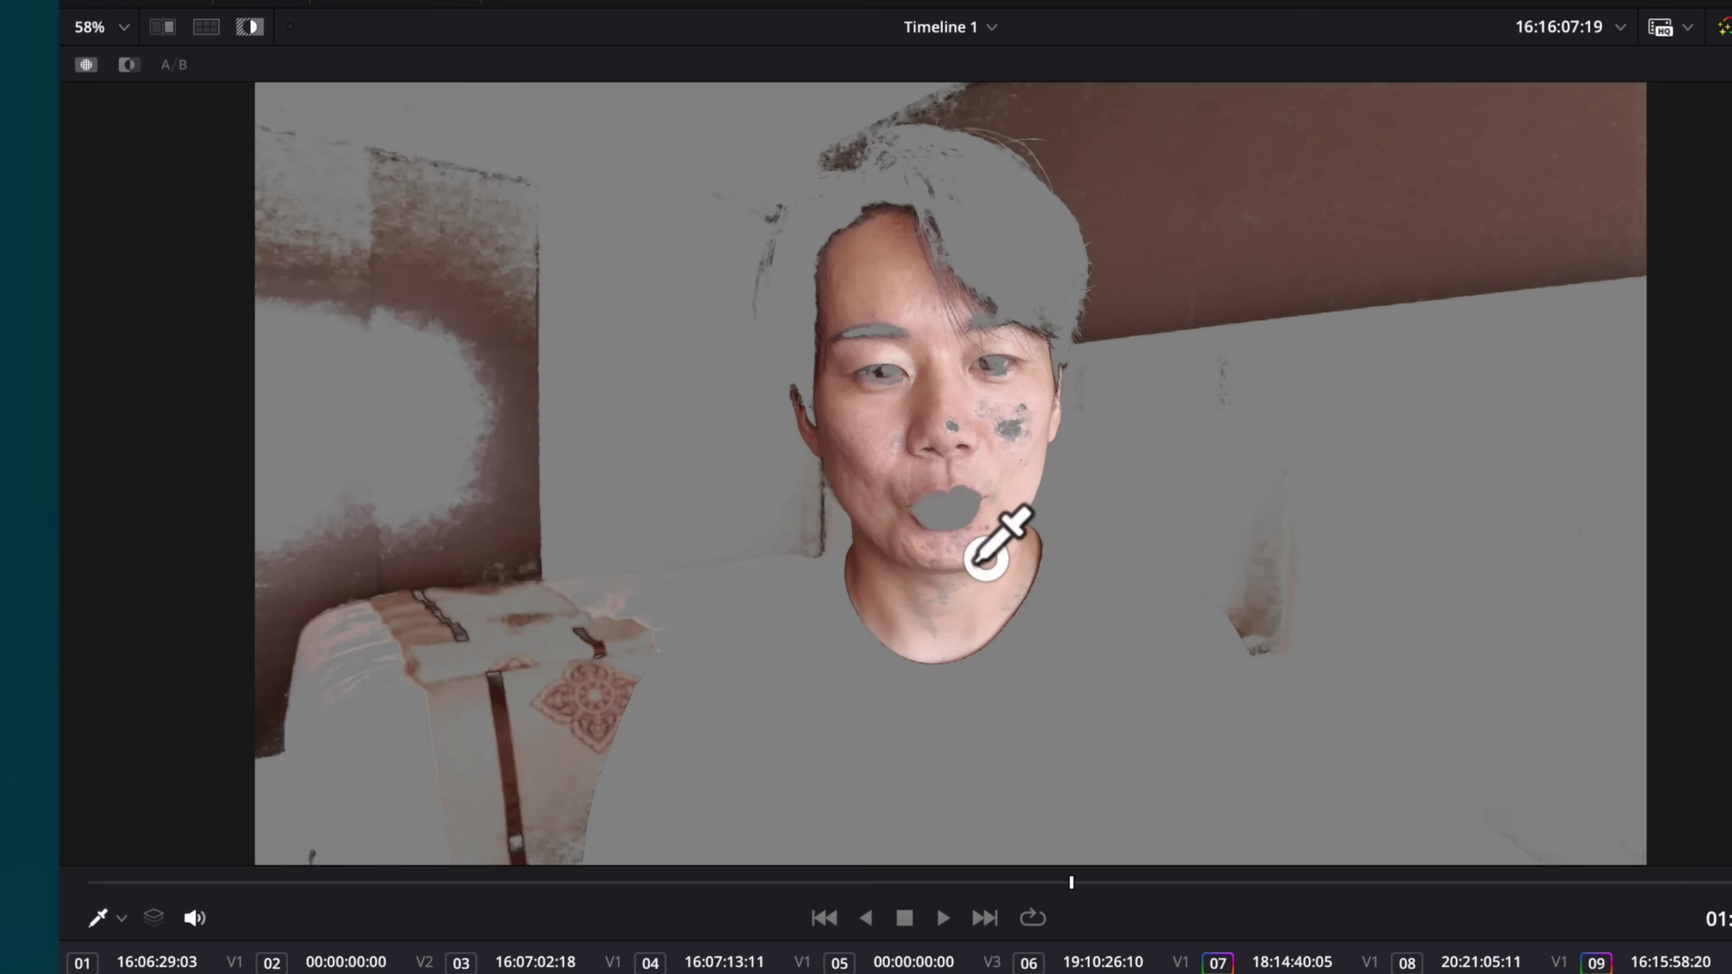
left_click(251, 28)
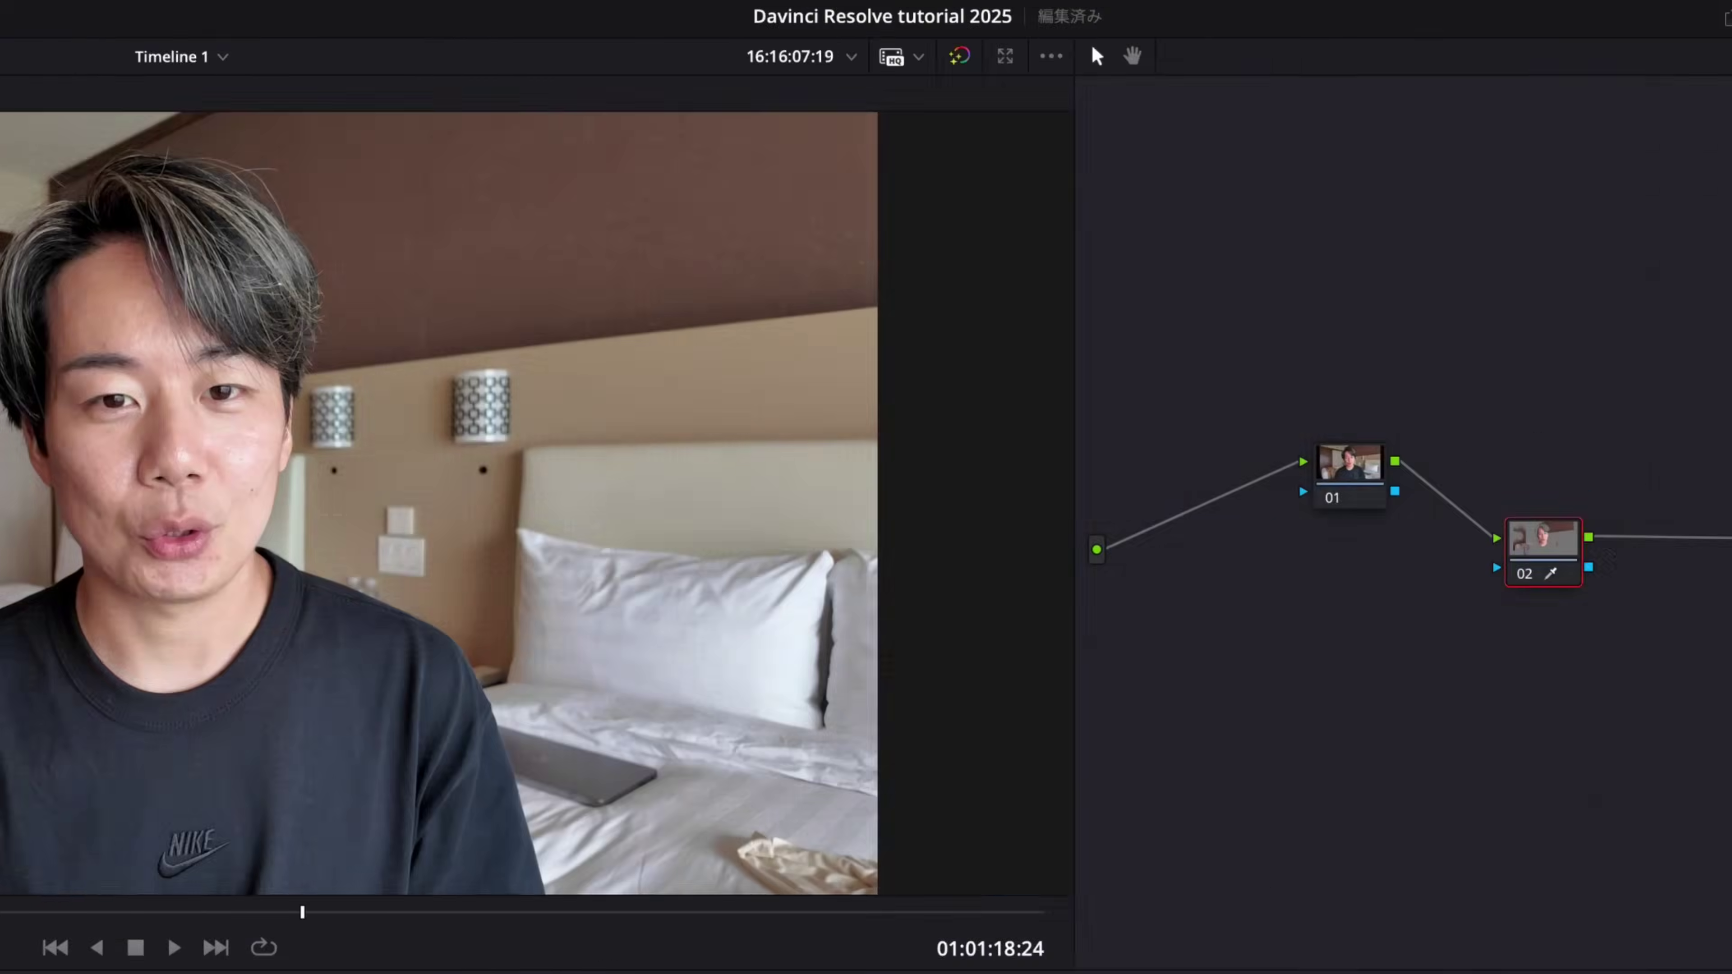
left_click(1515, 47)
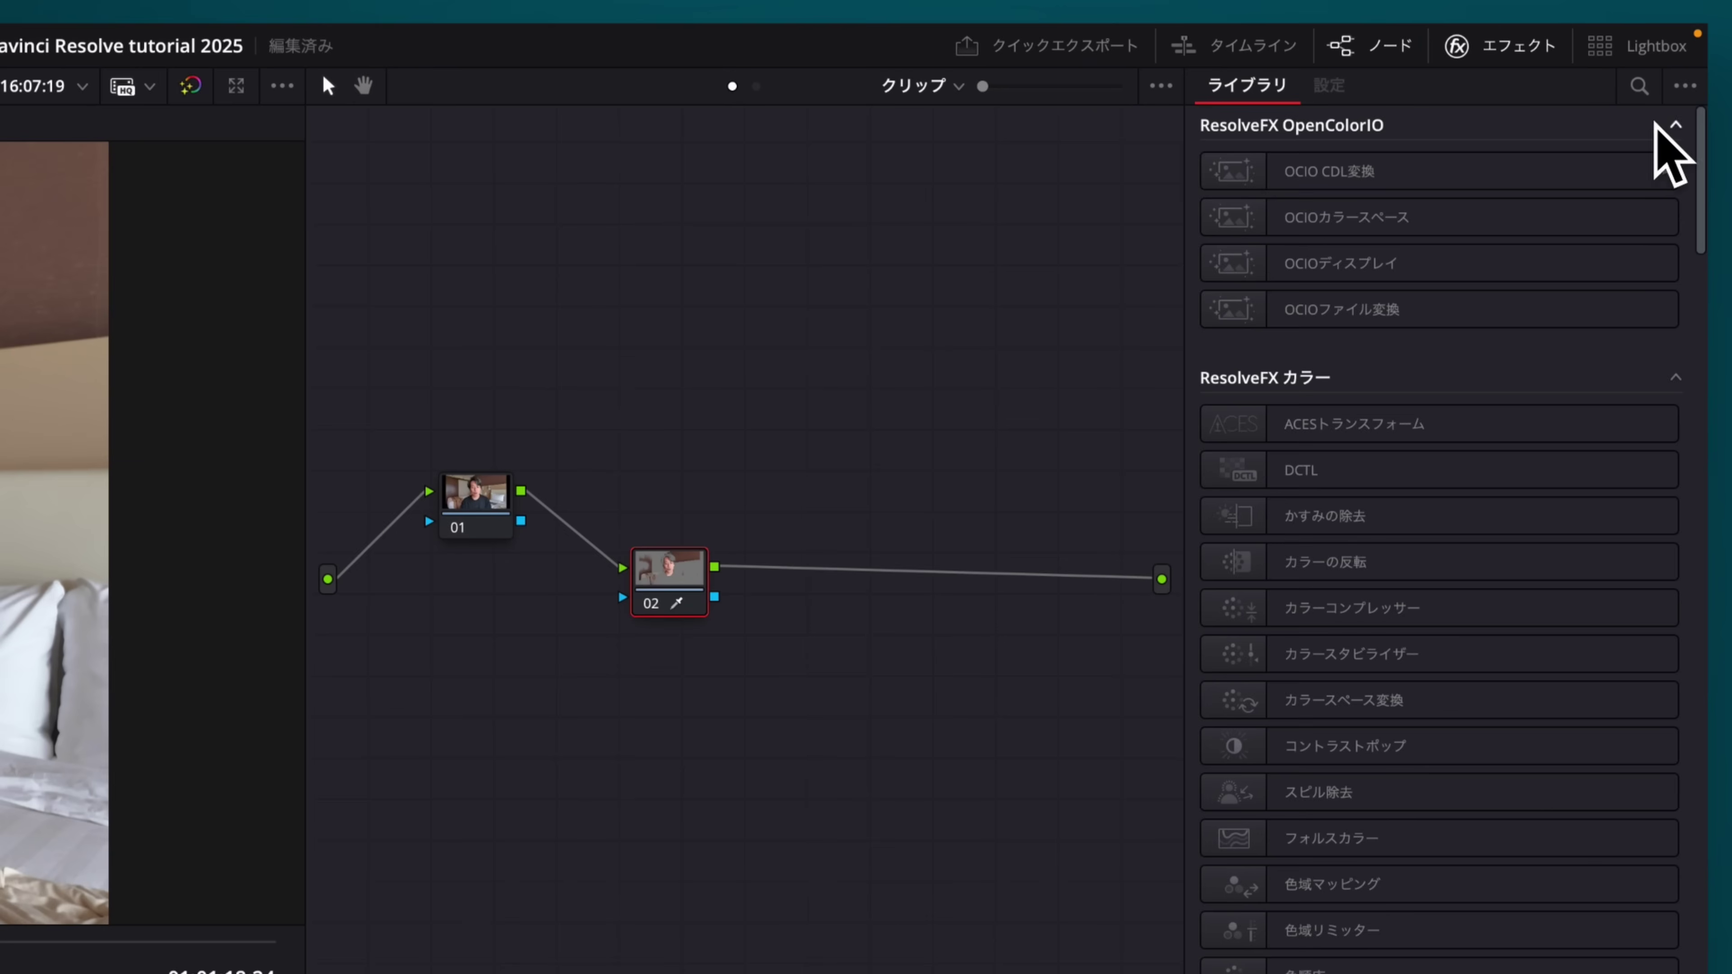
left_click(1639, 86)
Try and remove the Beauty effect on node 02, then set midtone detail -86 and gain 0.98.
type("u-")
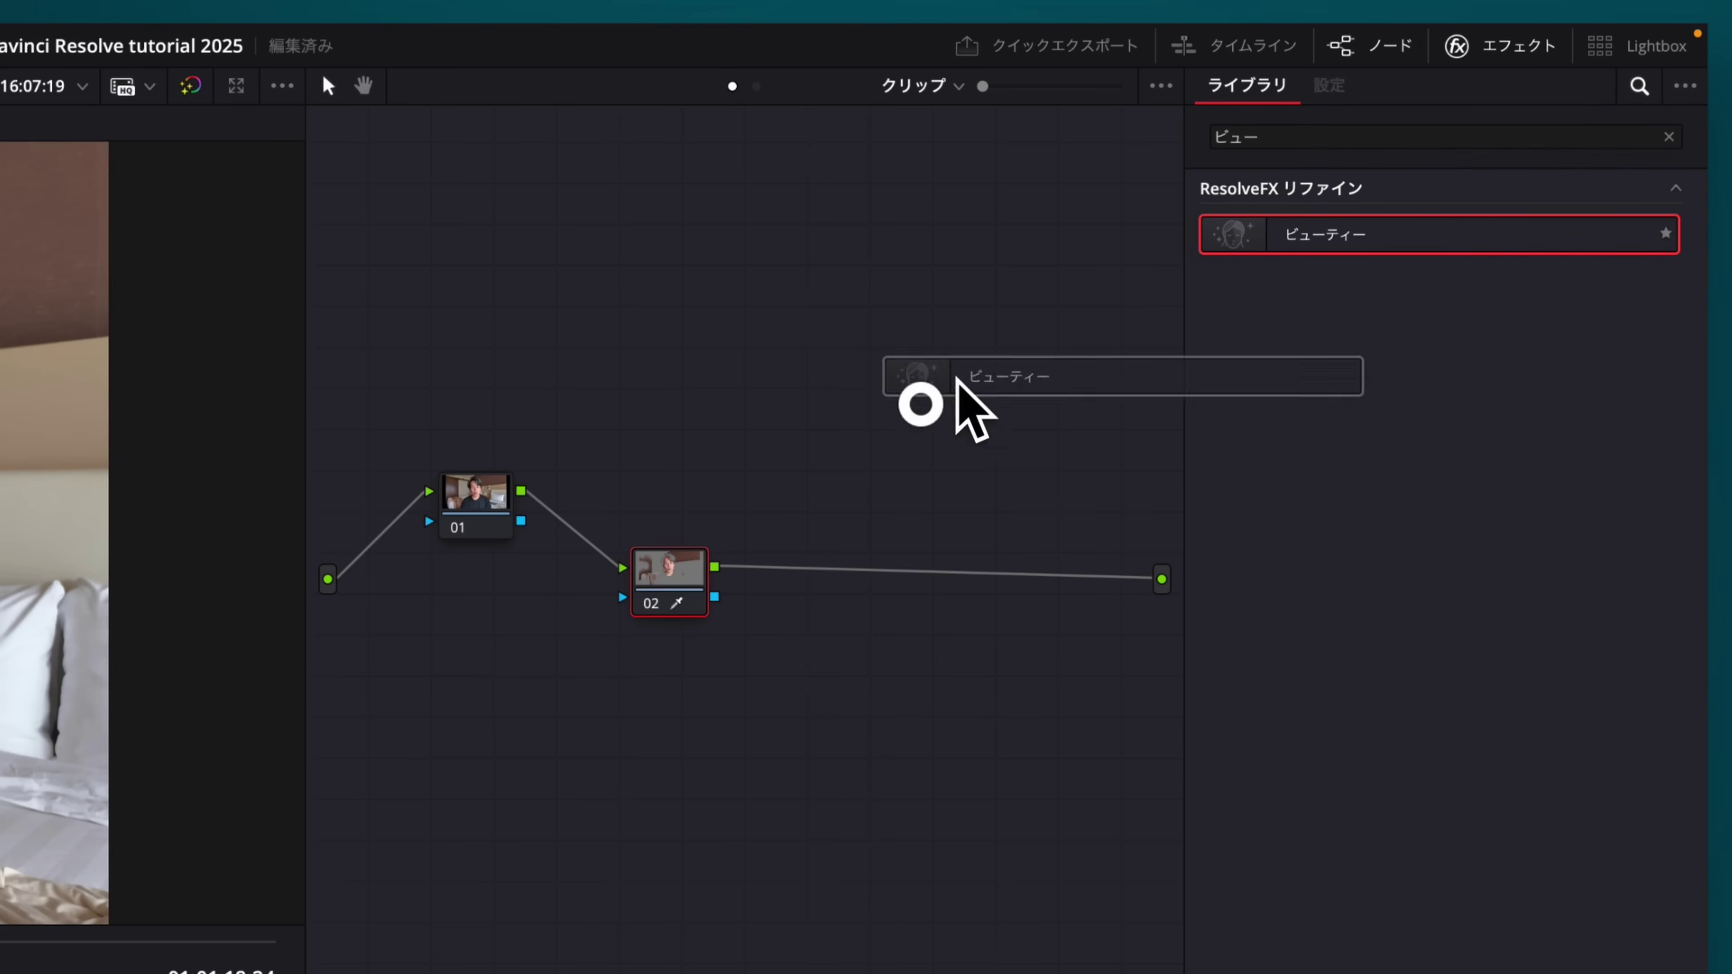
left_click_drag(1316, 236, 676, 580)
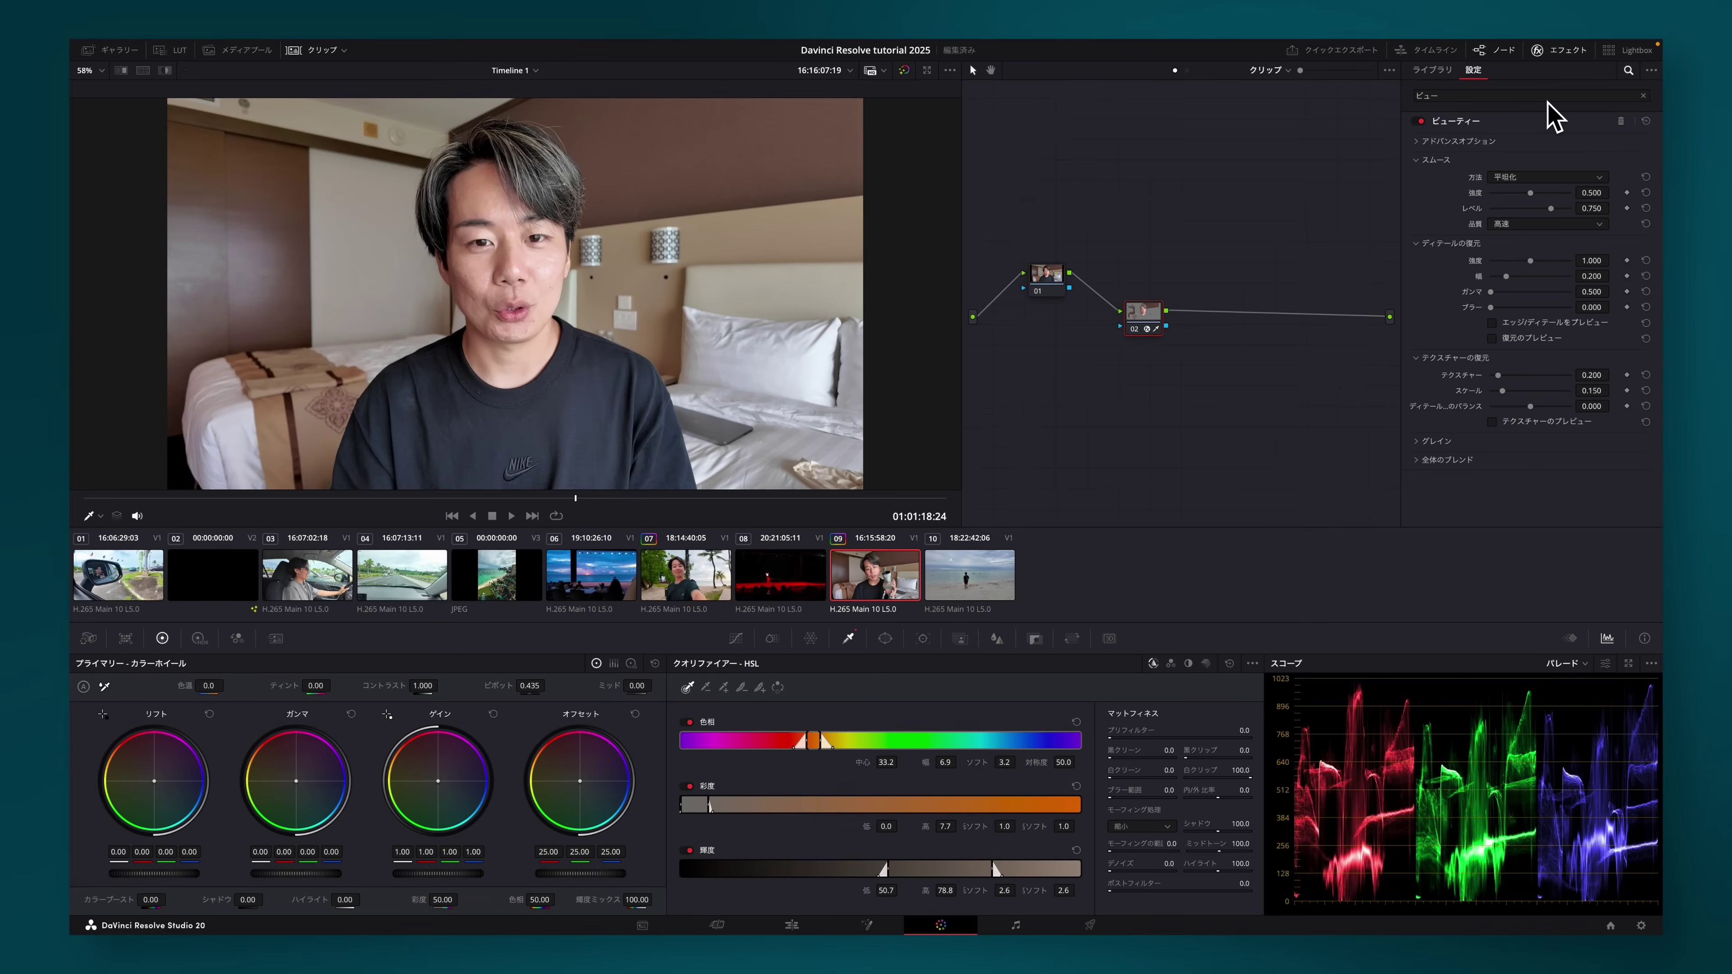
left_click(1623, 123)
left_click(1562, 50)
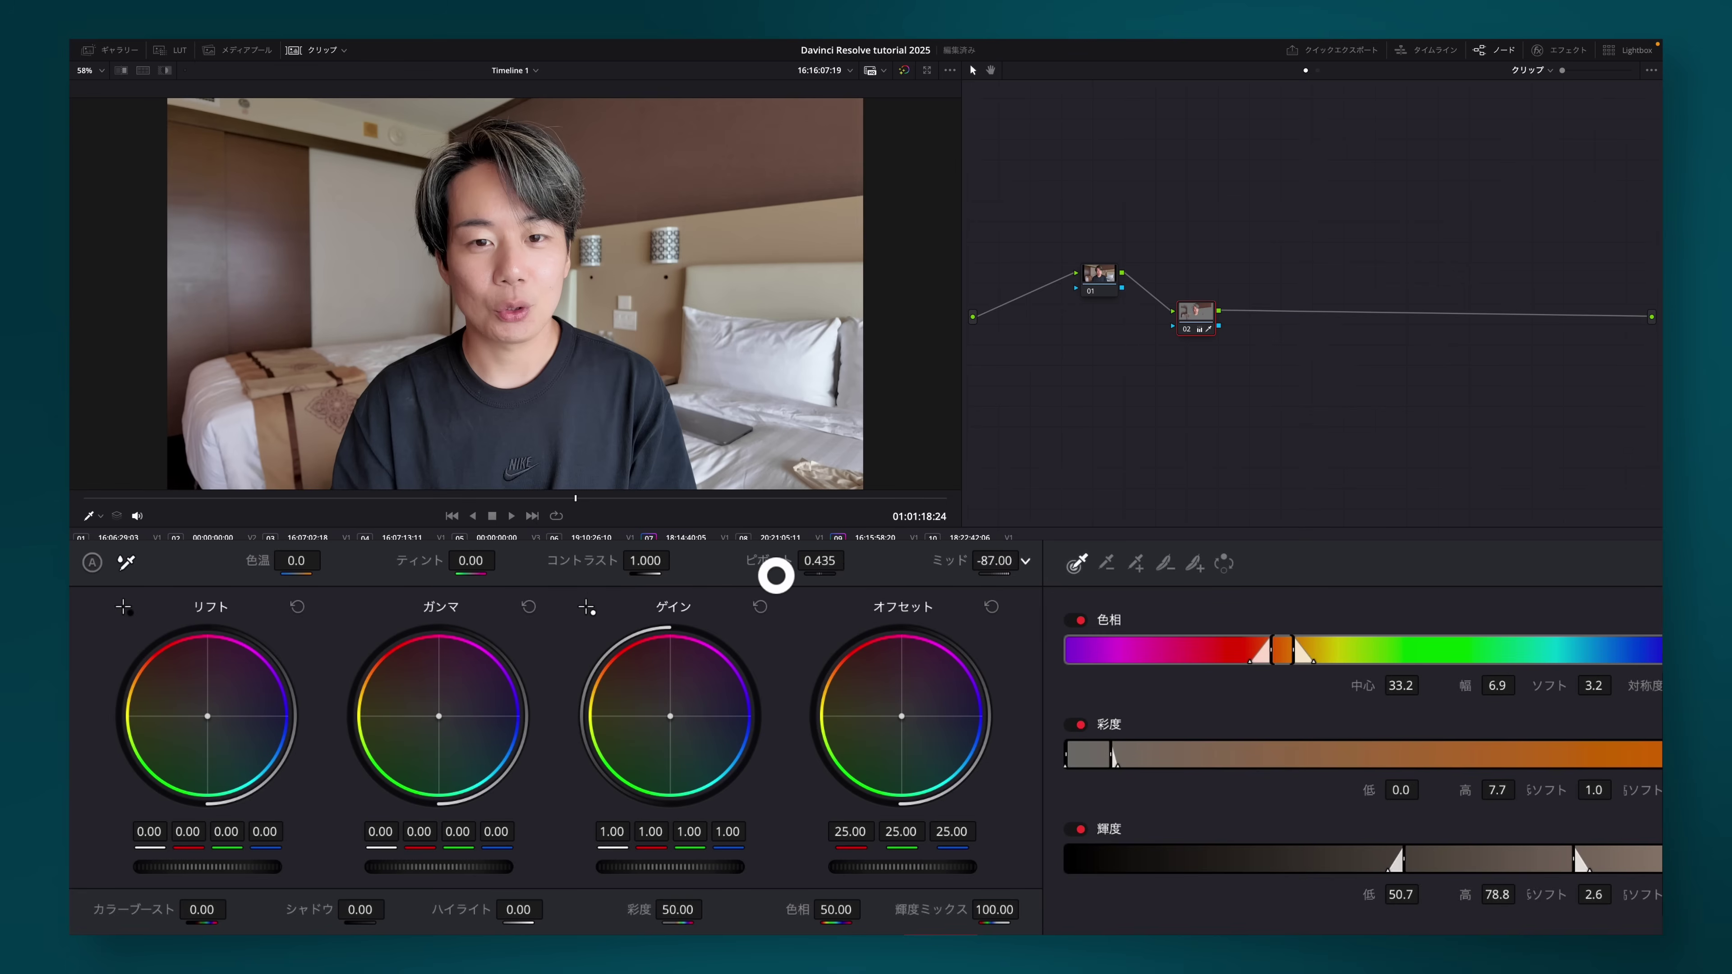
left_click_drag(835, 577, 934, 544)
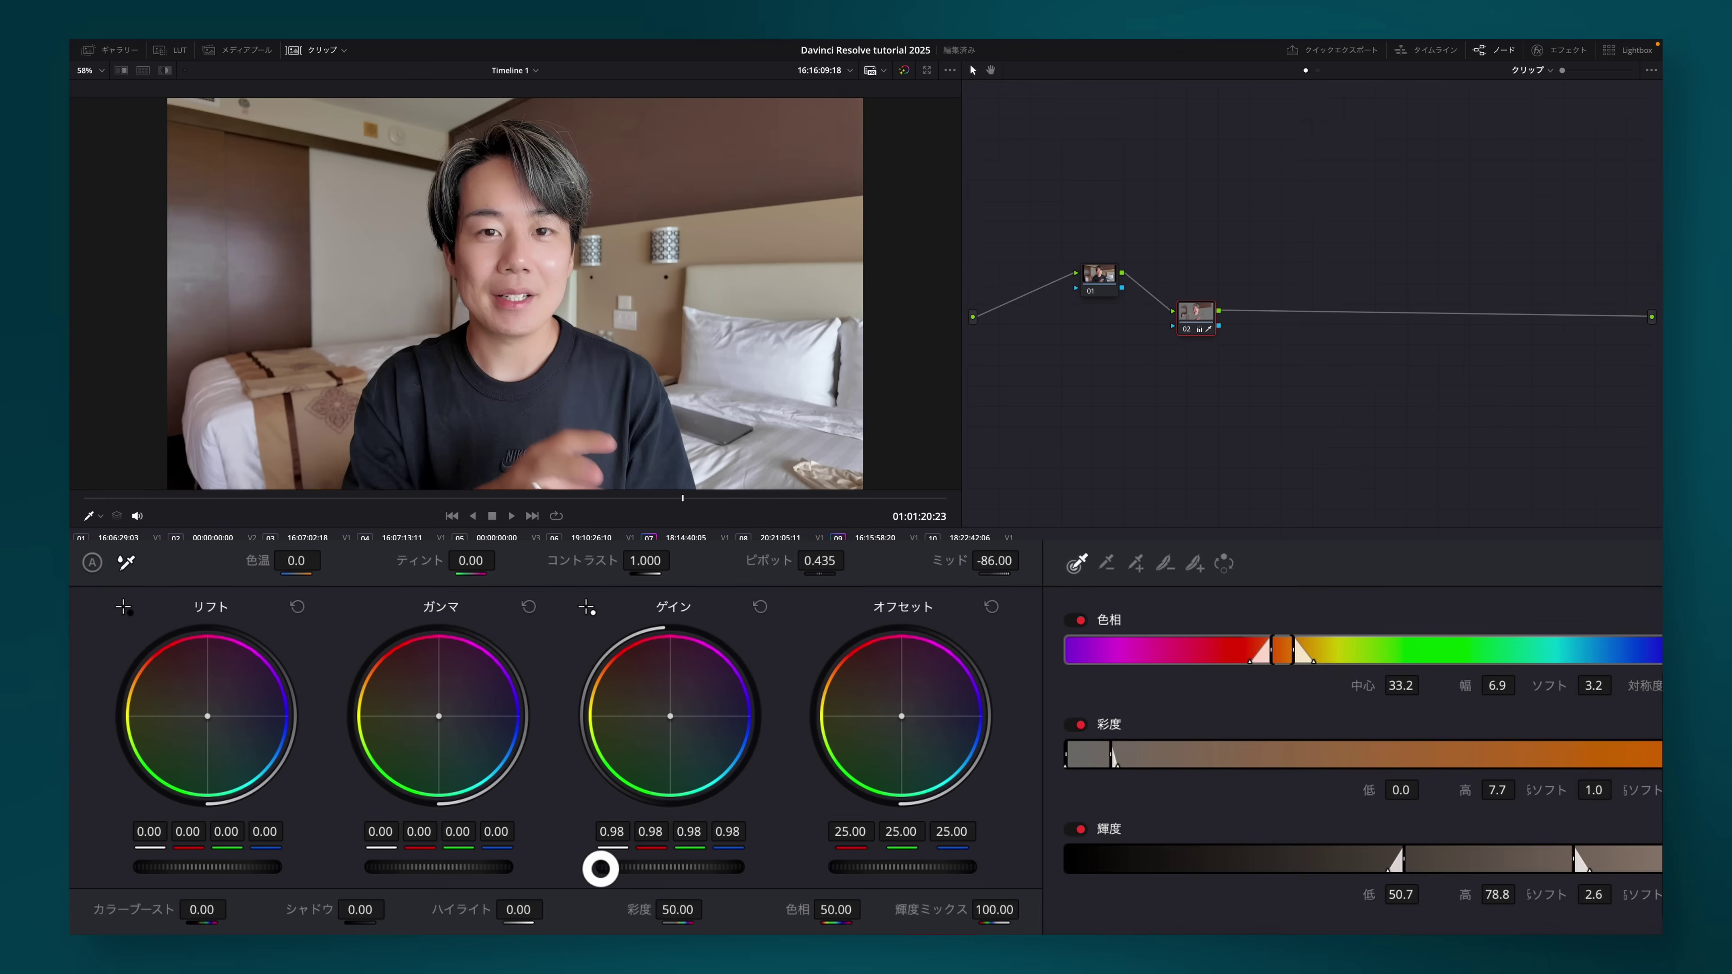
left_click_drag(625, 863, 644, 865)
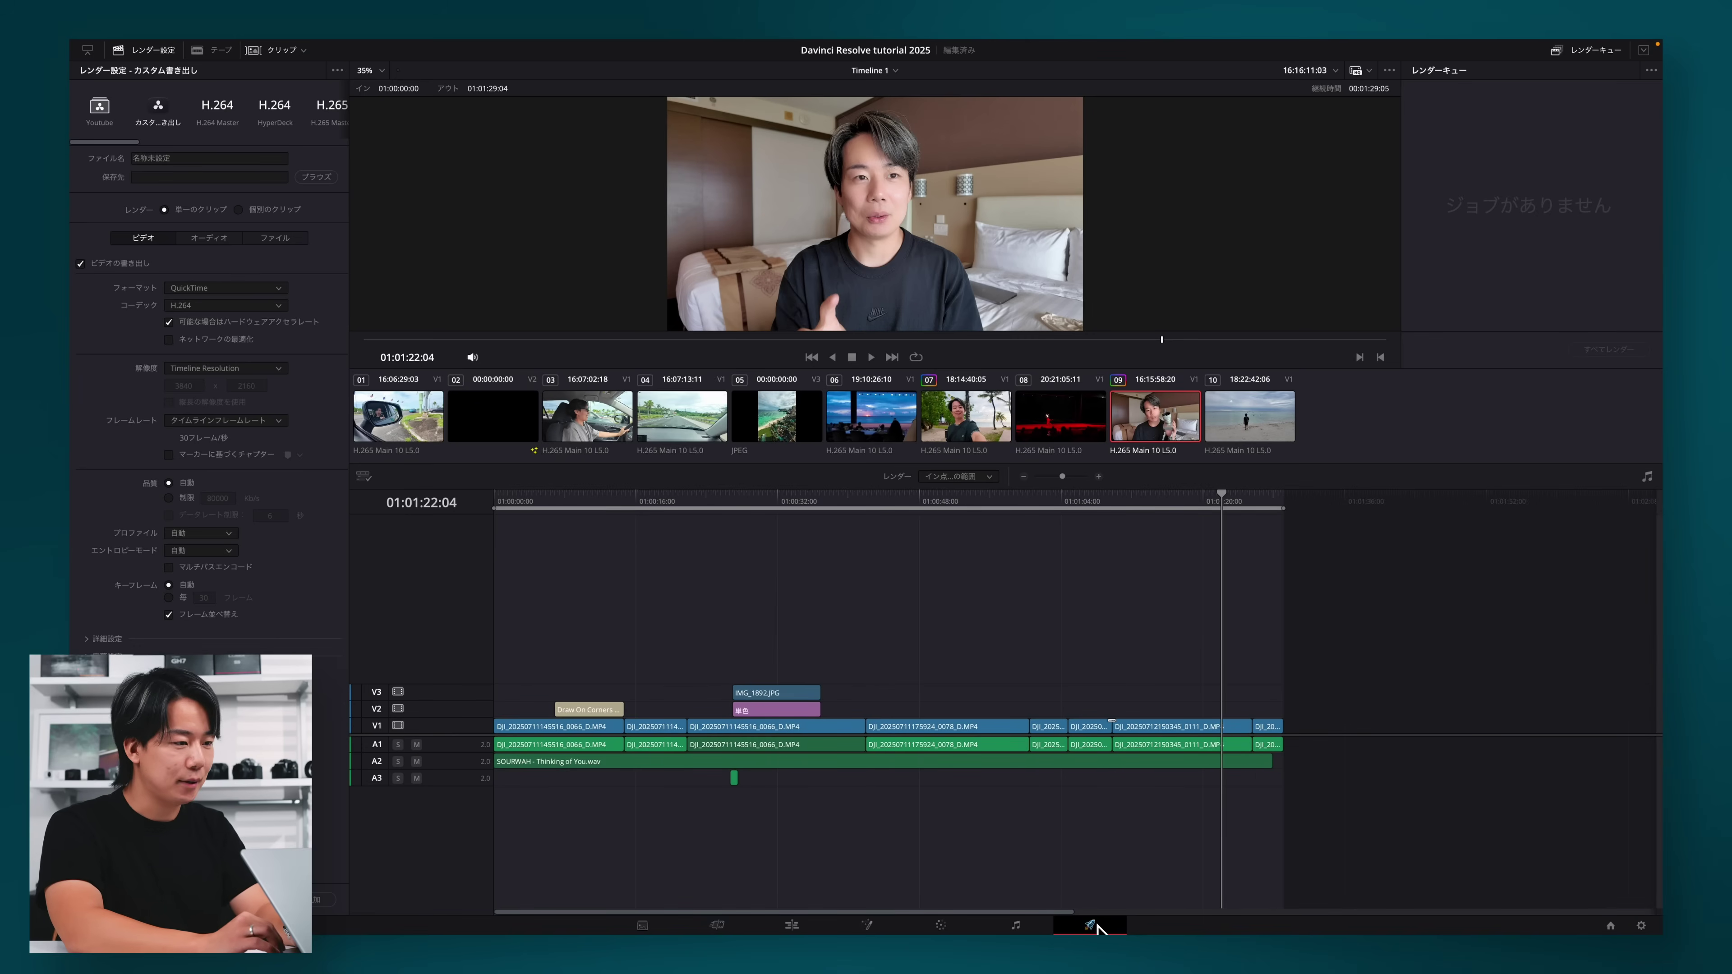
Choose the H.265 Master render preset as the starting point.
left_click(225, 109)
scroll(239, 116, "right", 2)
scroll(238, 115, "left", 2)
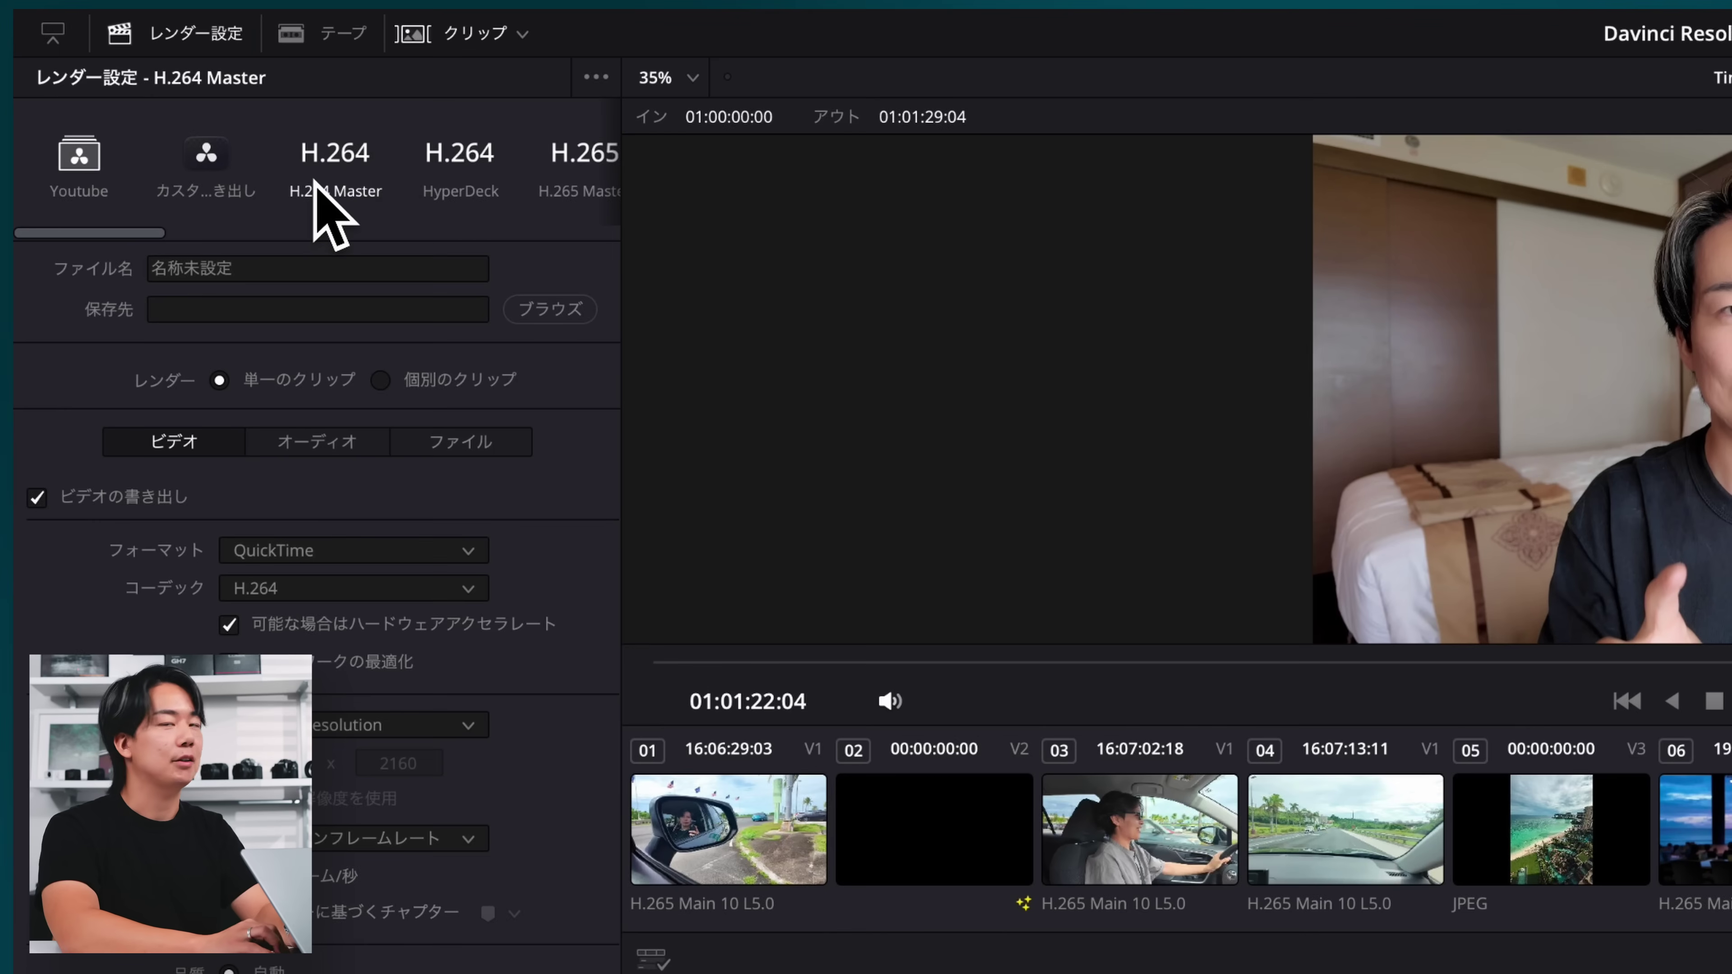
scroll(314, 181, "right", 2)
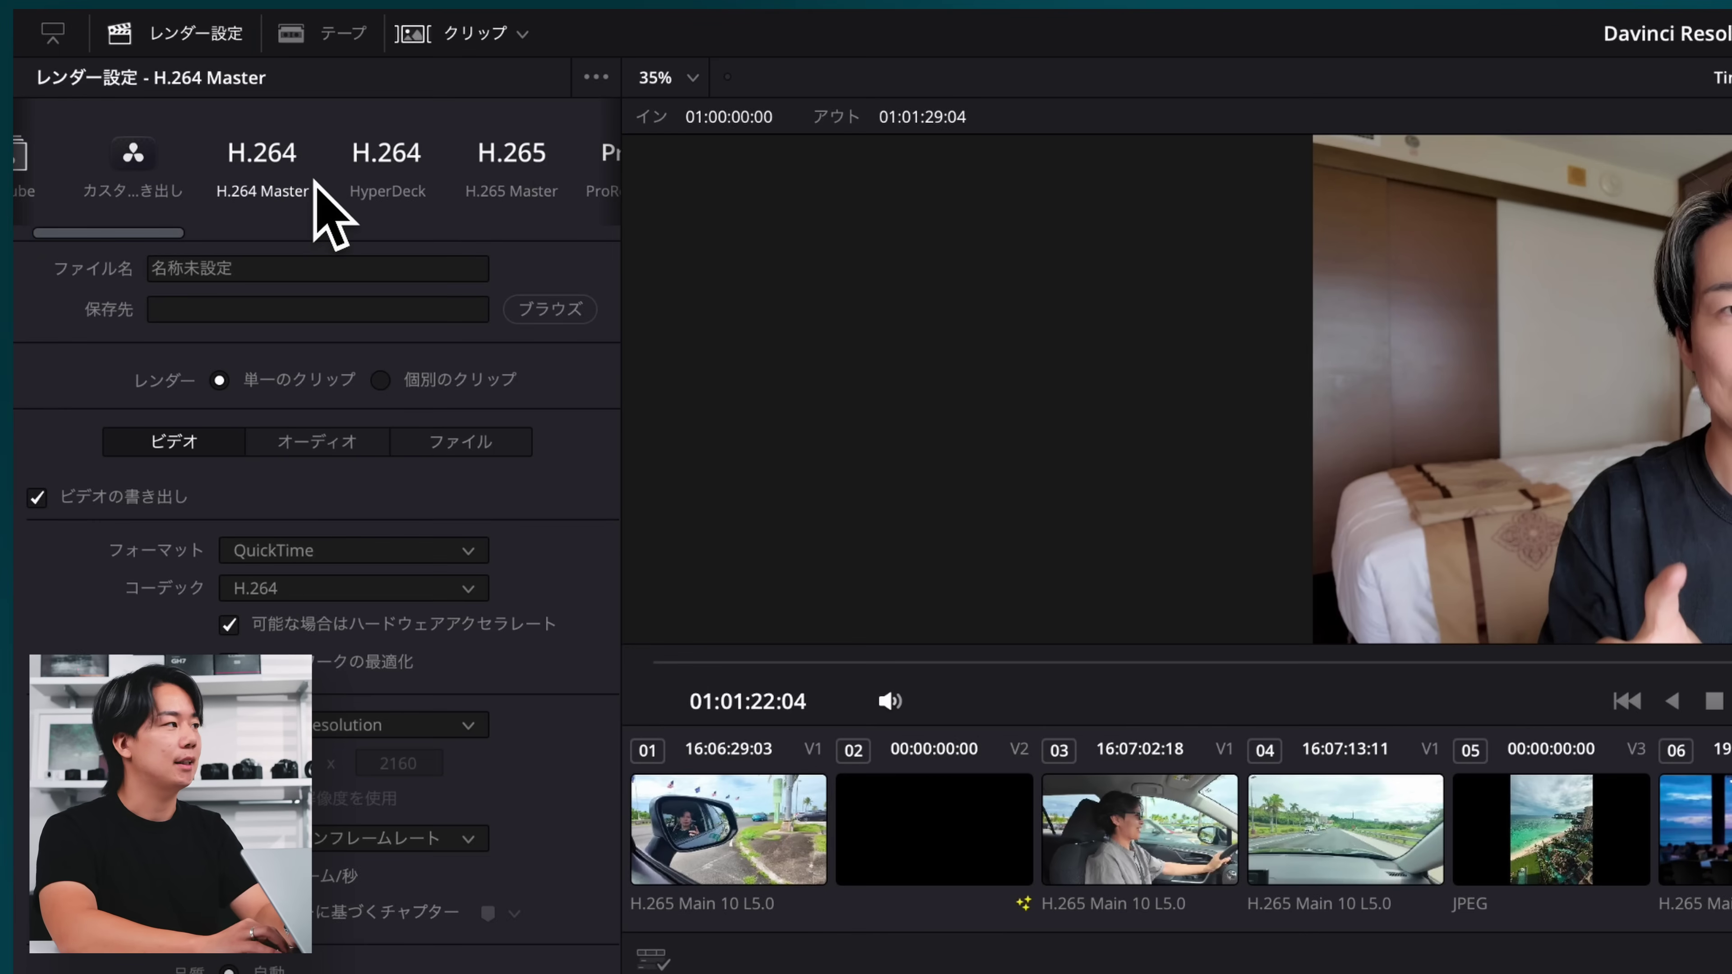
left_click(508, 168)
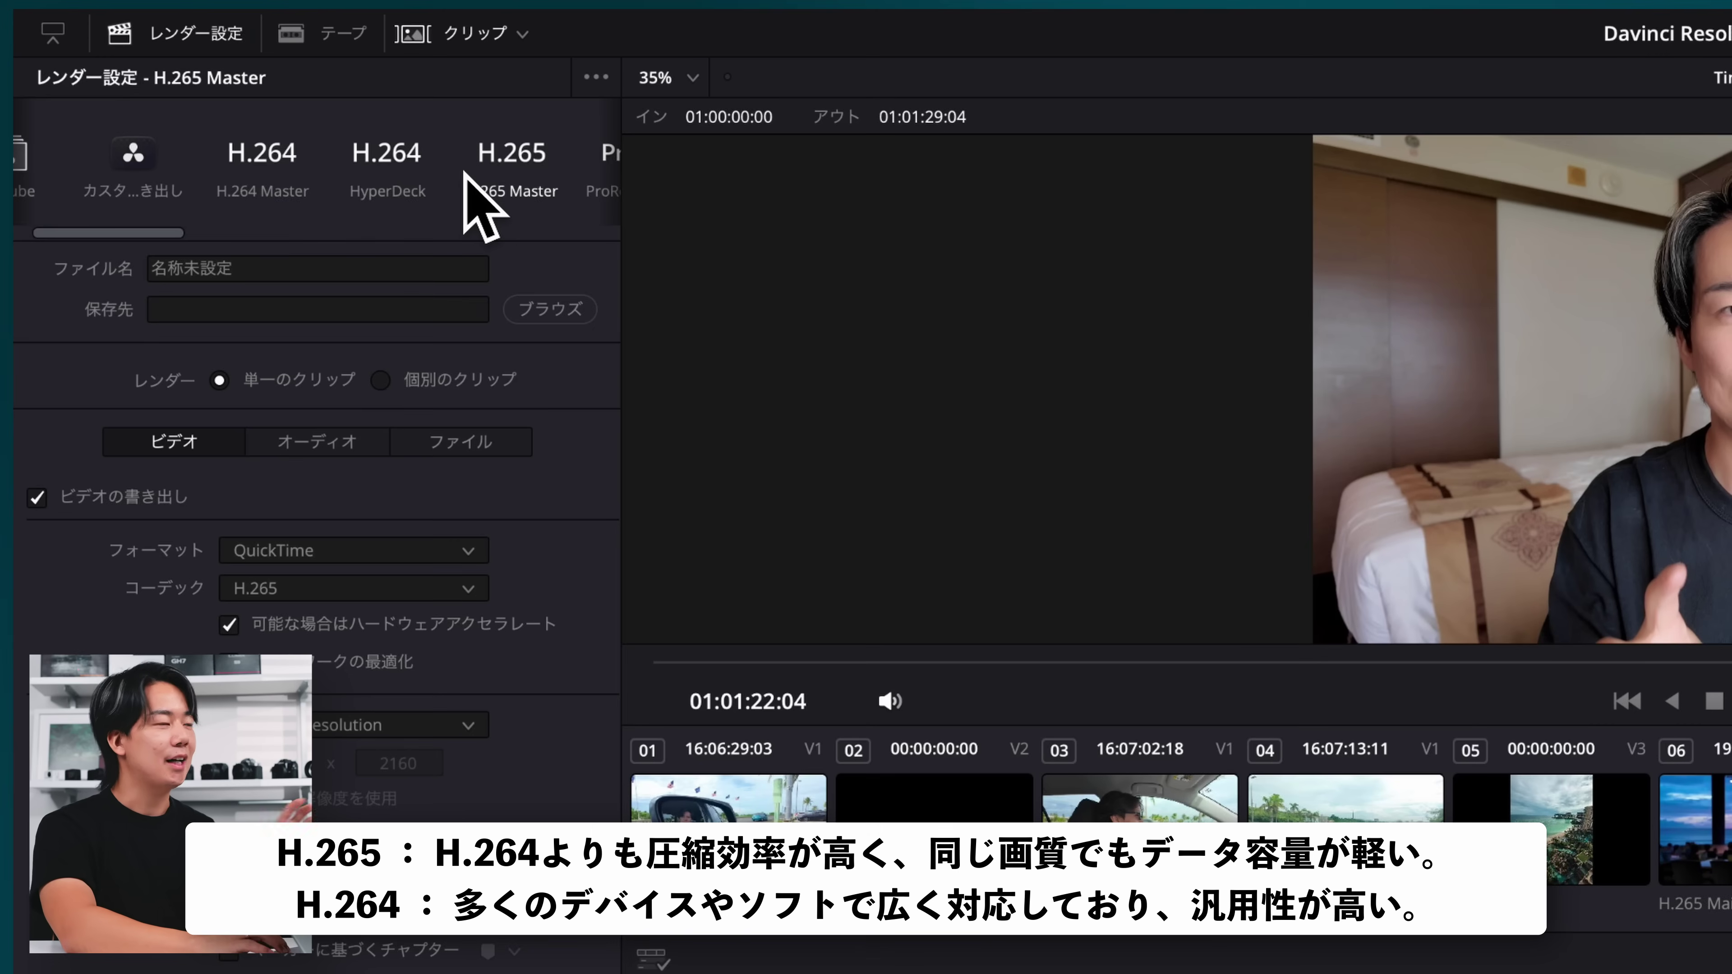
left_click(282, 183)
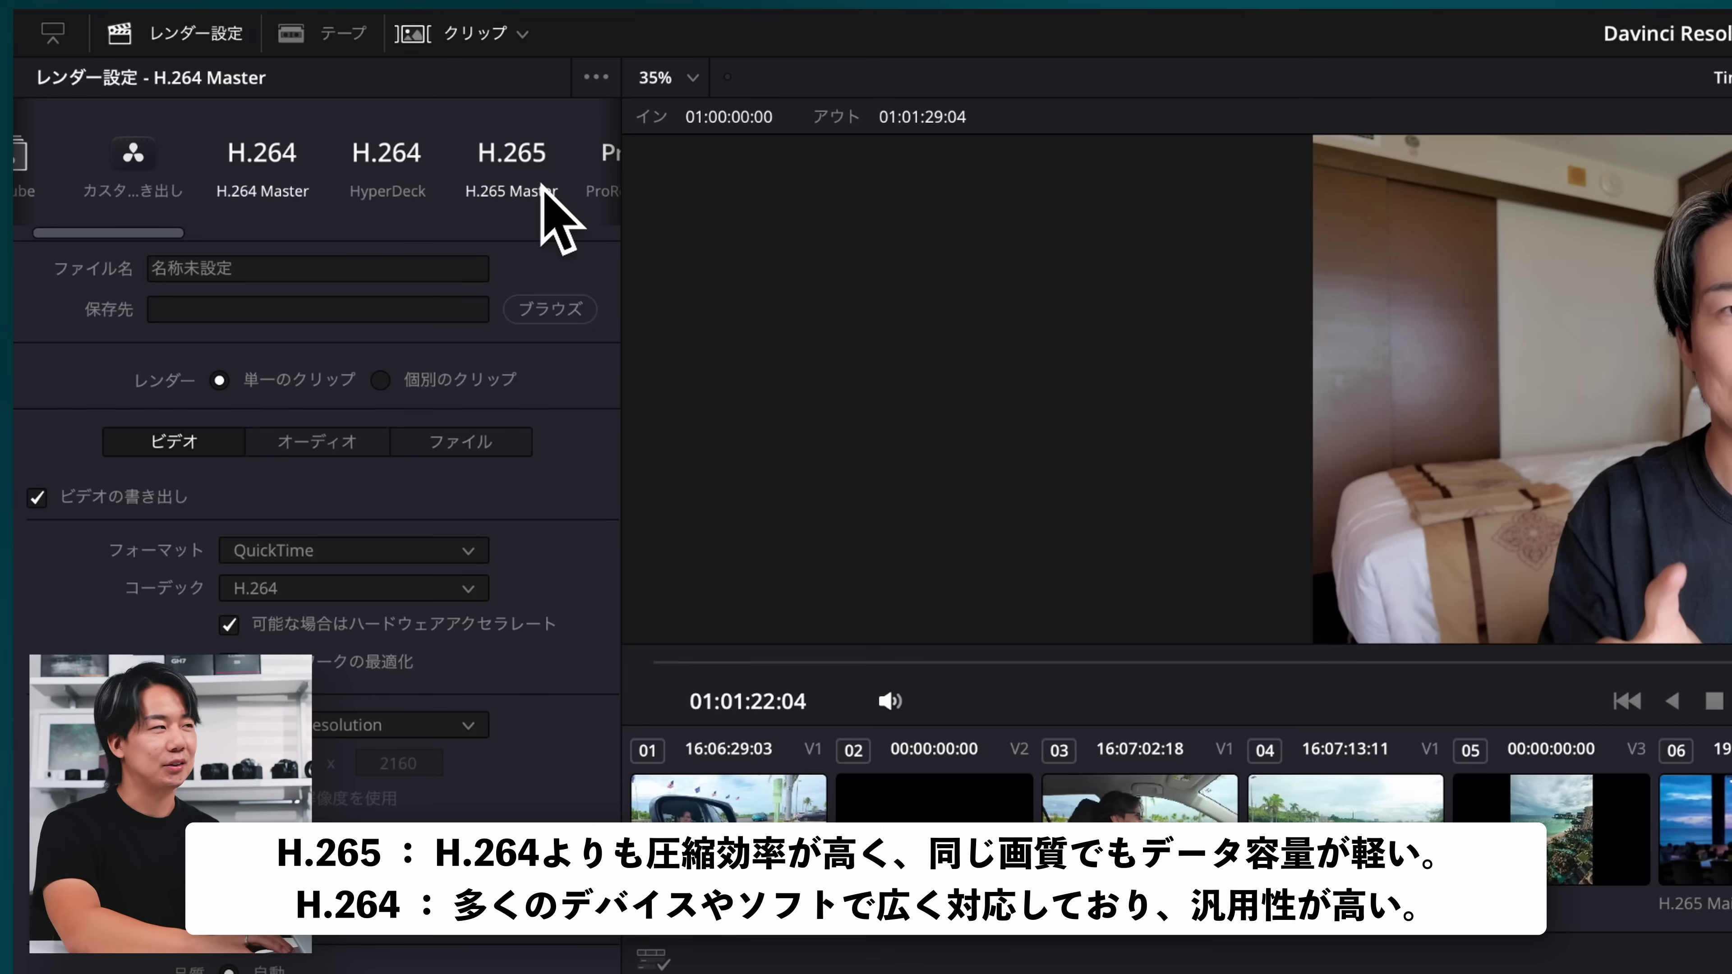
left_click(519, 195)
Set the output format to MP4 so the codec becomes H.264, with the playhead at 01:01:00:14.
left_click(354, 549)
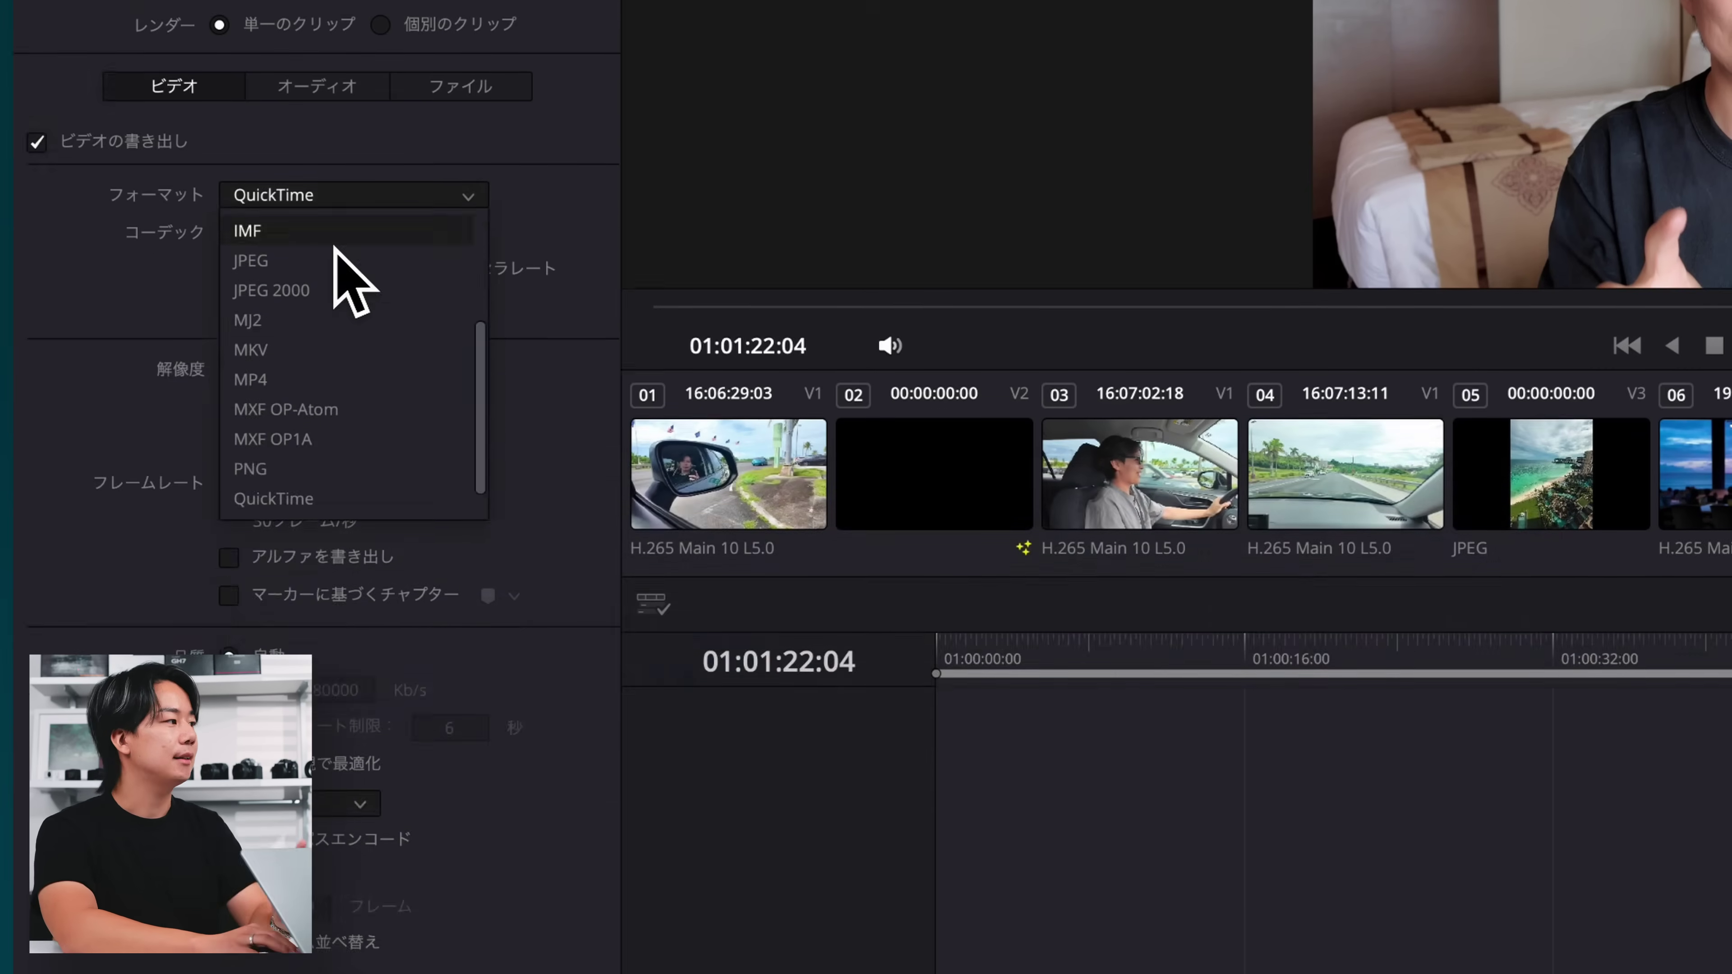
scroll(309, 382, "up", 3)
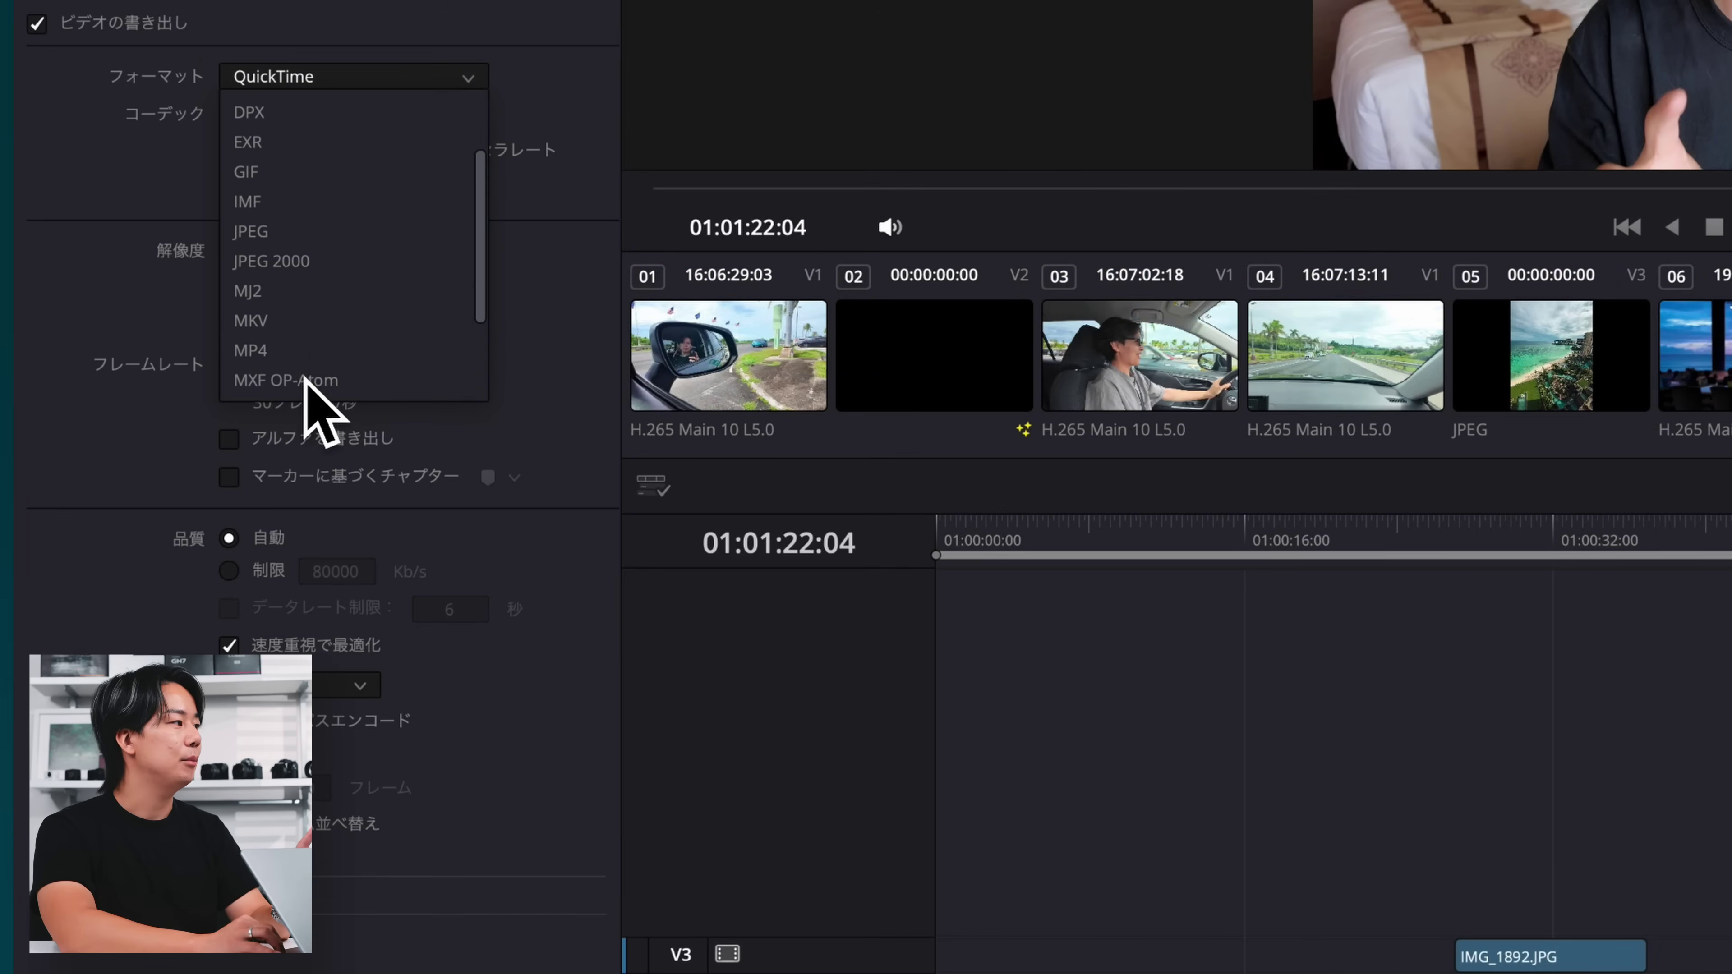
scroll(310, 293, "down", 3)
left_click(276, 249)
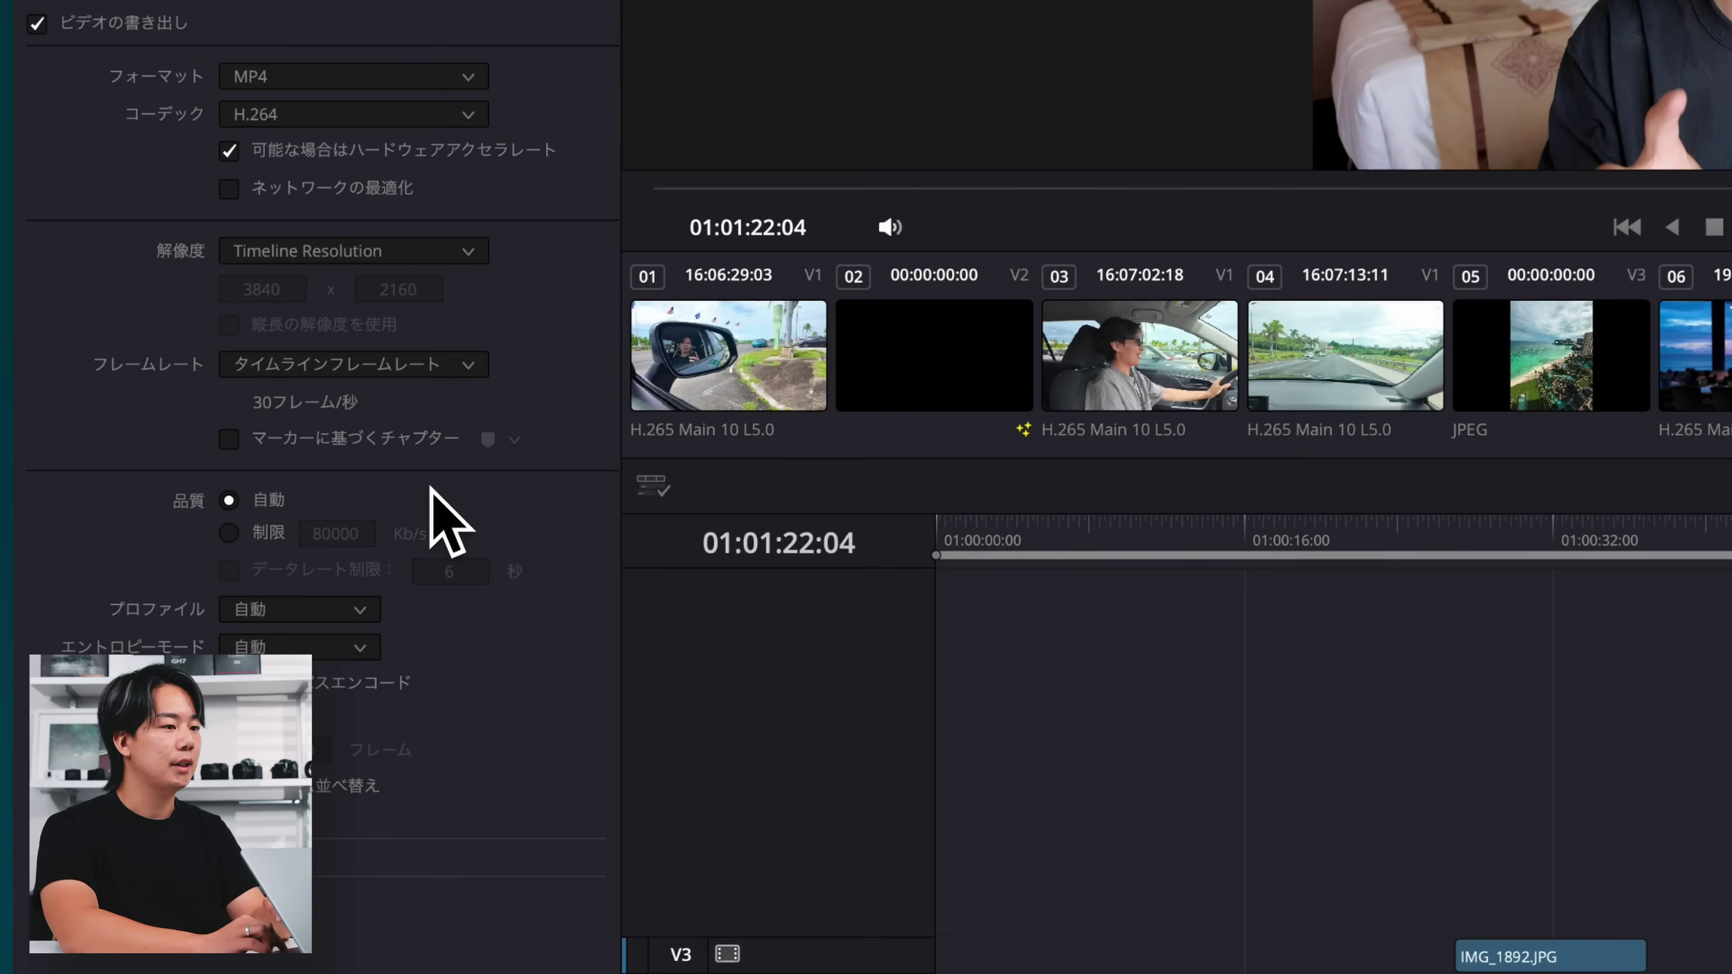
left_click_drag(801, 503, 1032, 546)
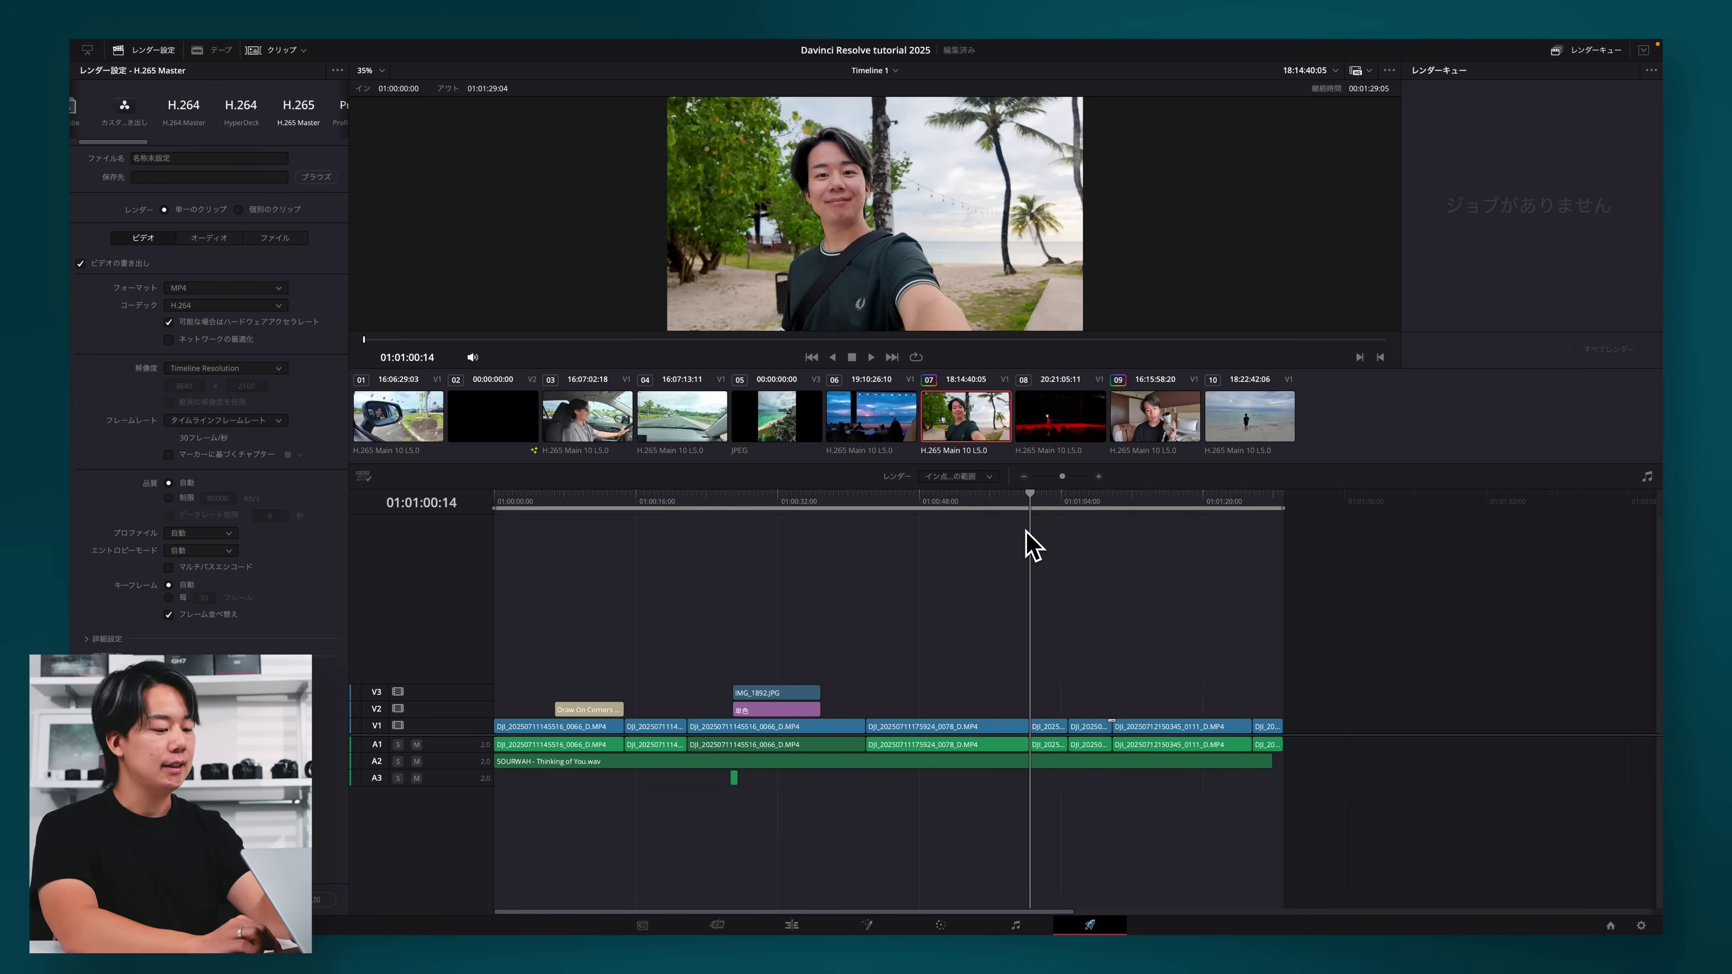
Reset the render range to cover the entire timeline.
key("i")
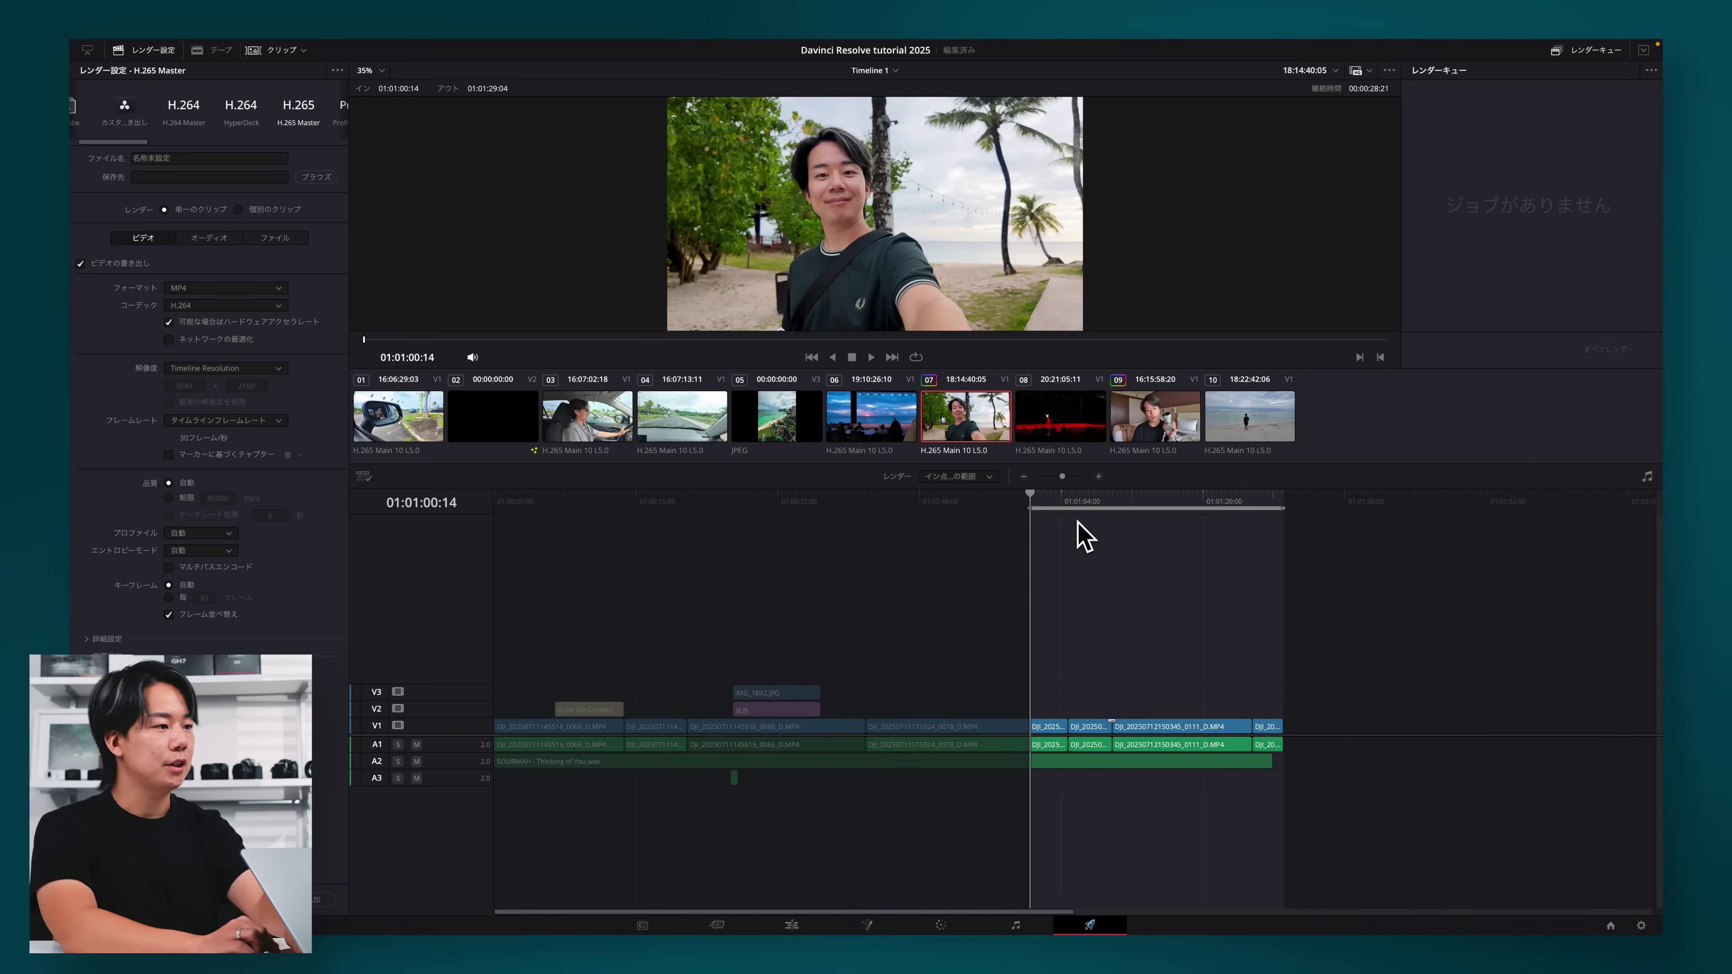
left_click_drag(1089, 506, 1213, 508)
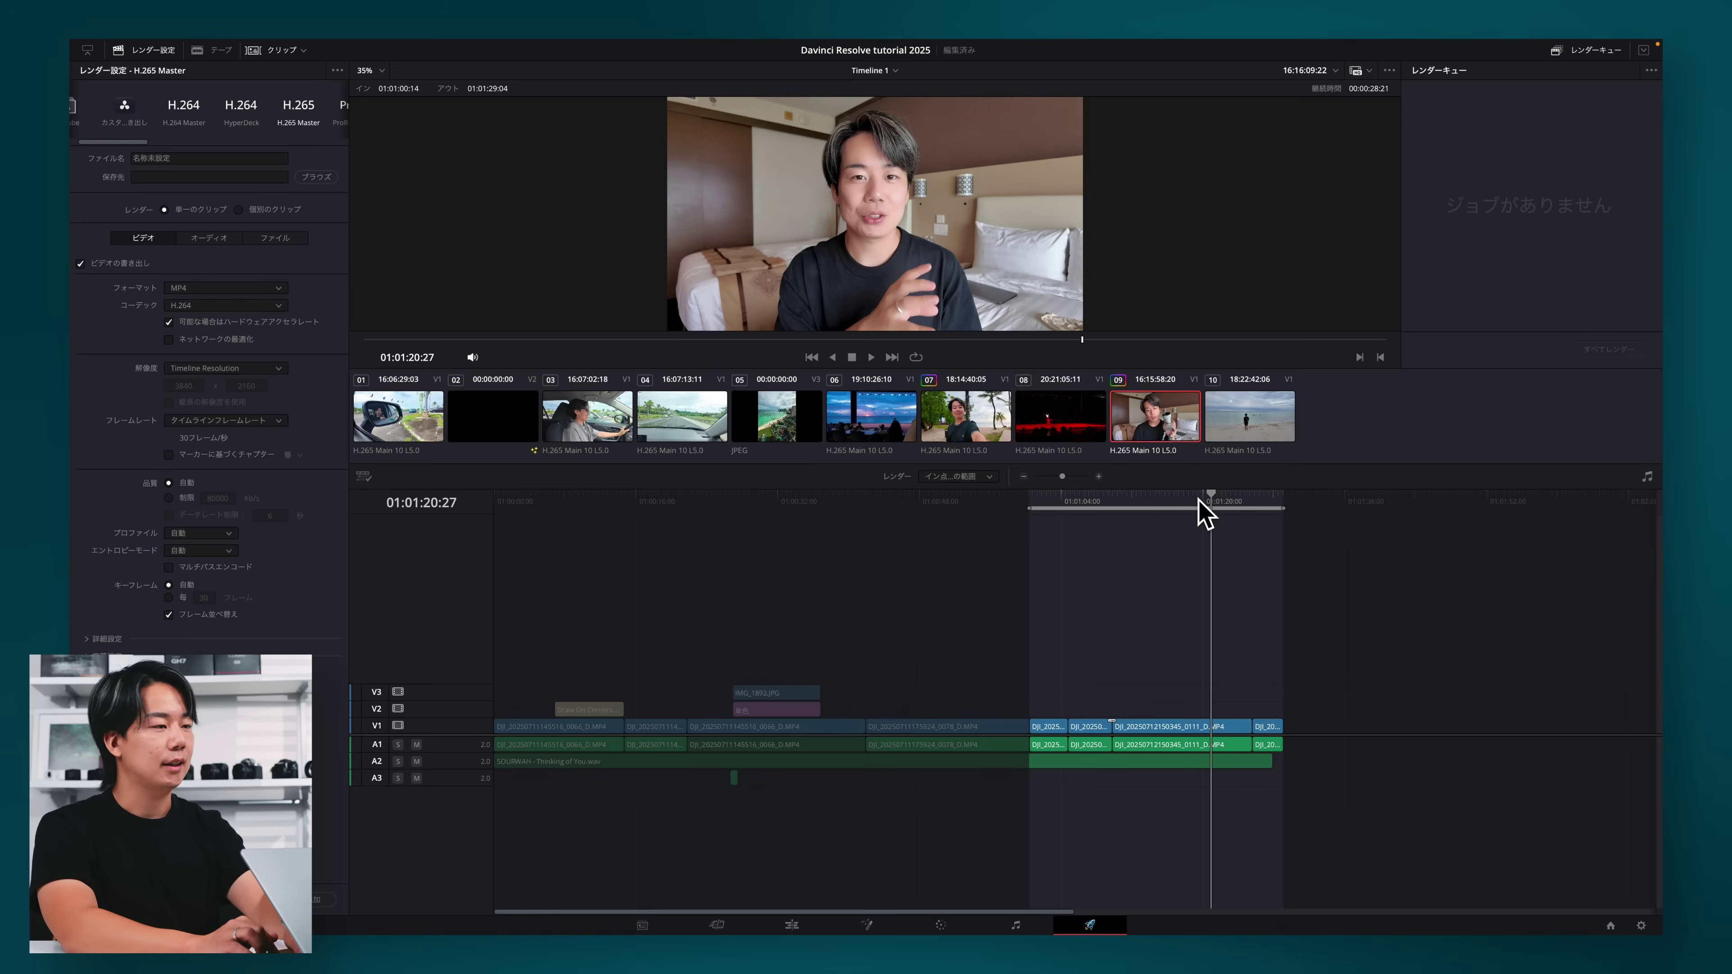
left_click_drag(1029, 508, 478, 539)
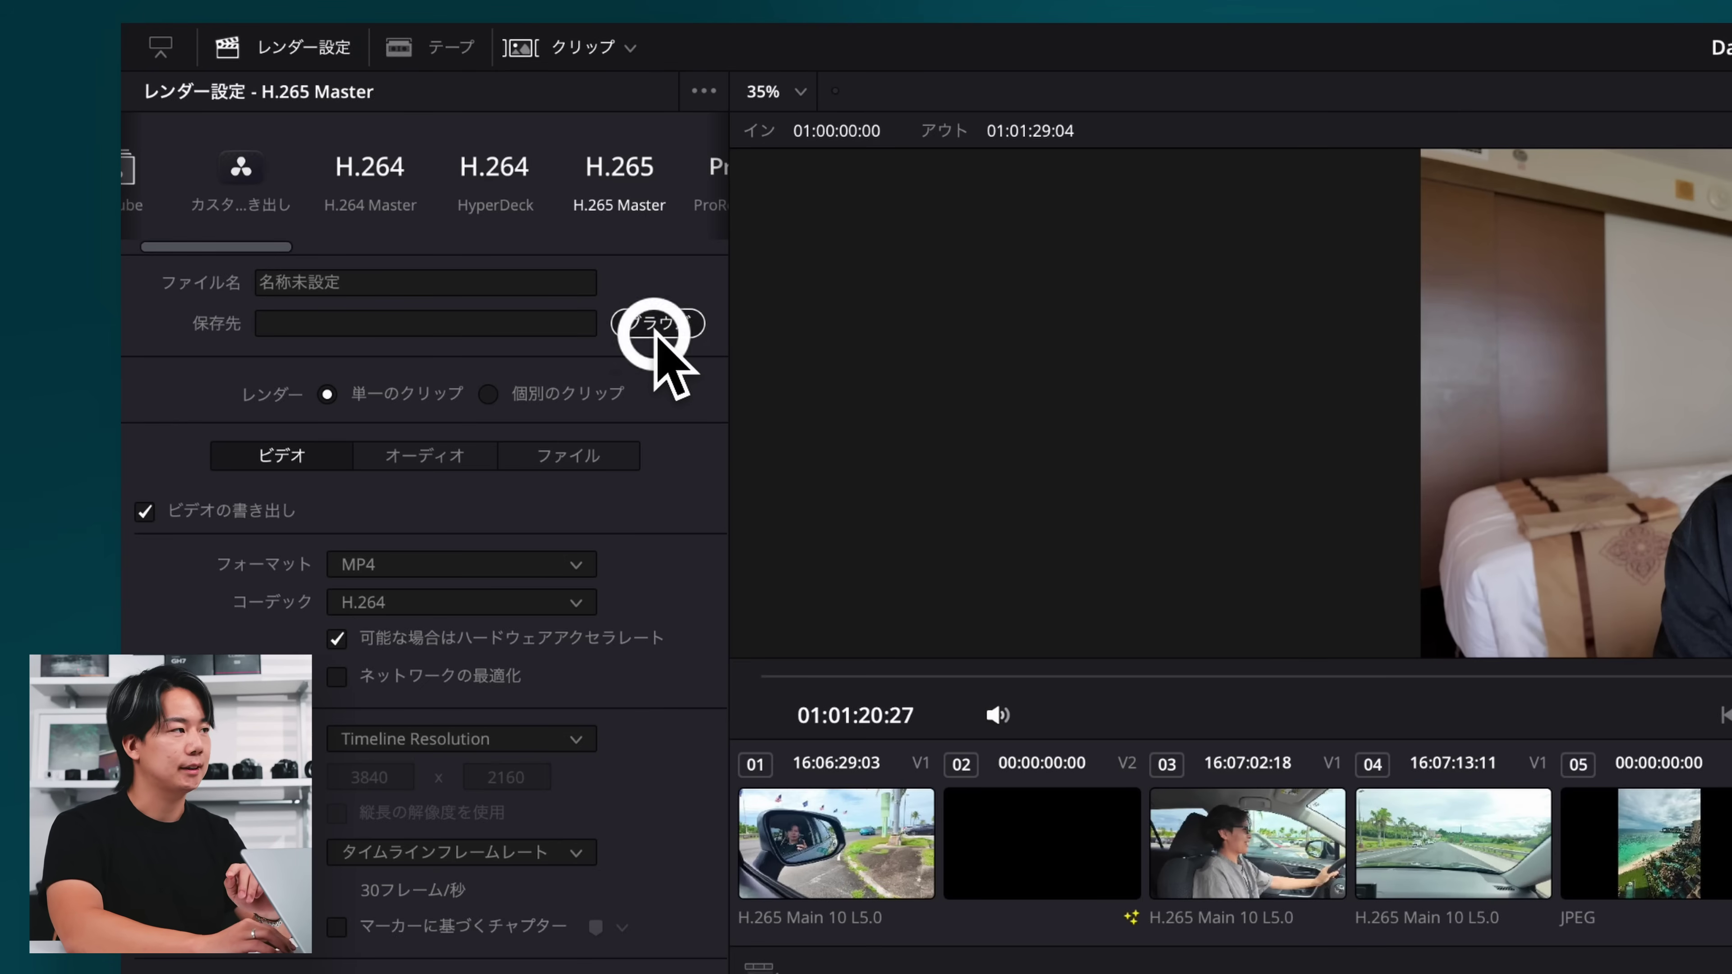
Name the output file 'Guam Trip' and render the timeline.
left_click(655, 334)
type("Guam")
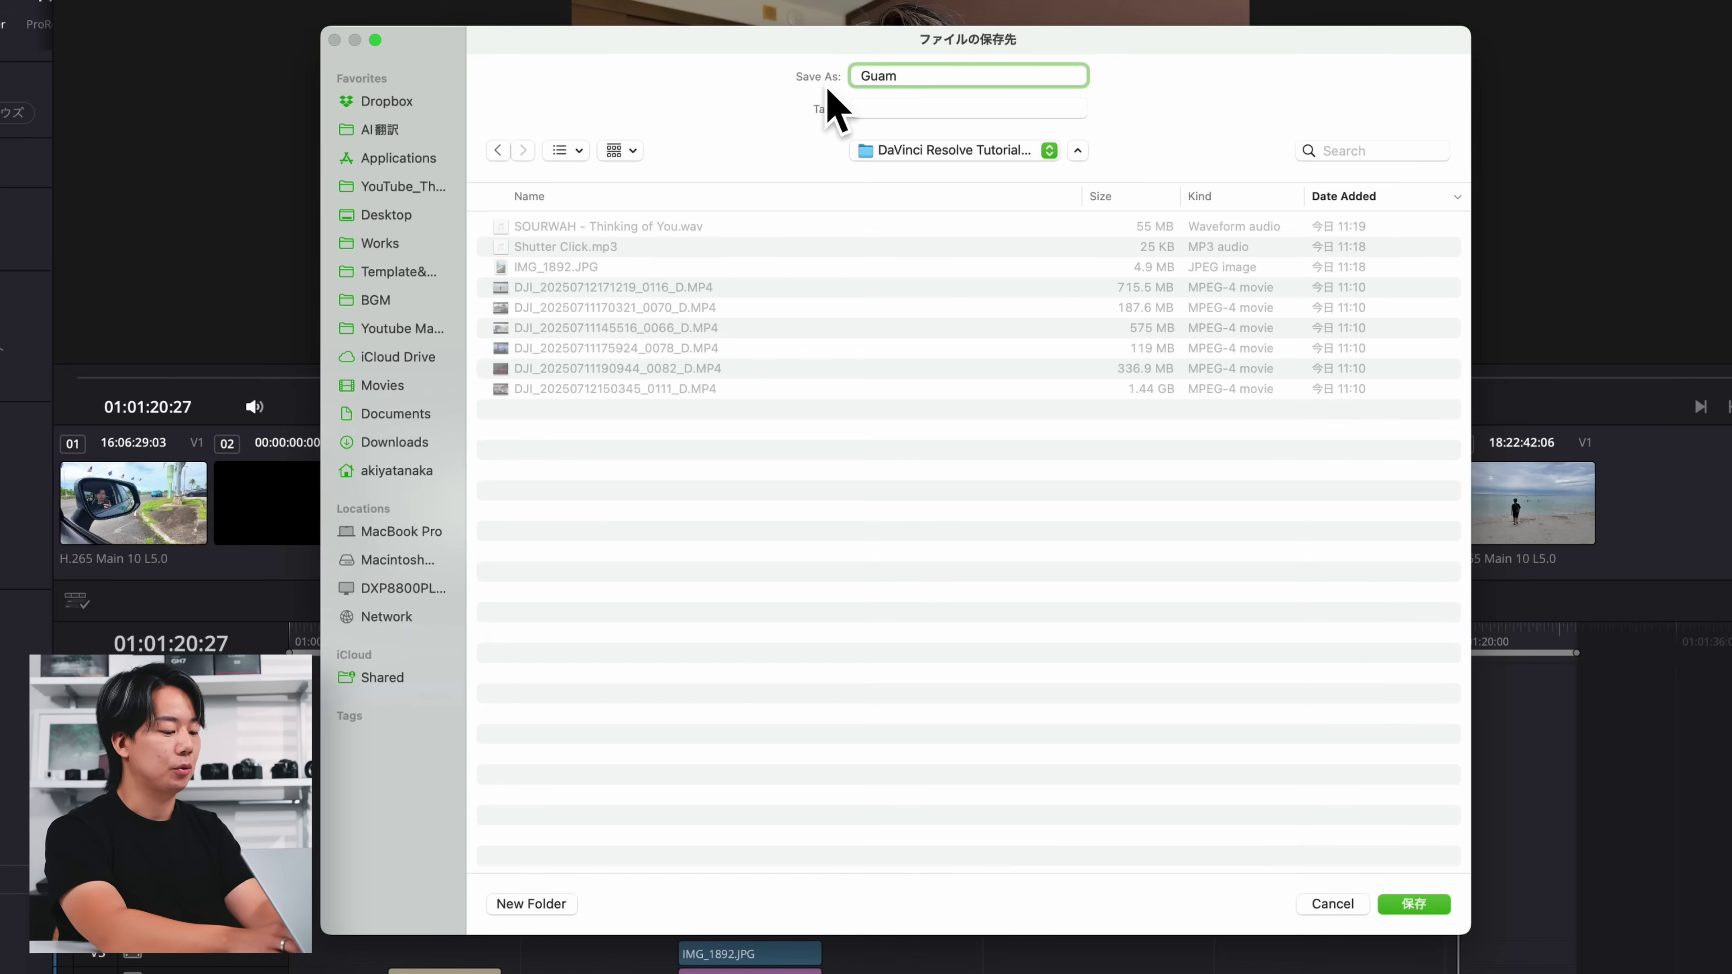
type(" Trip")
key("Return")
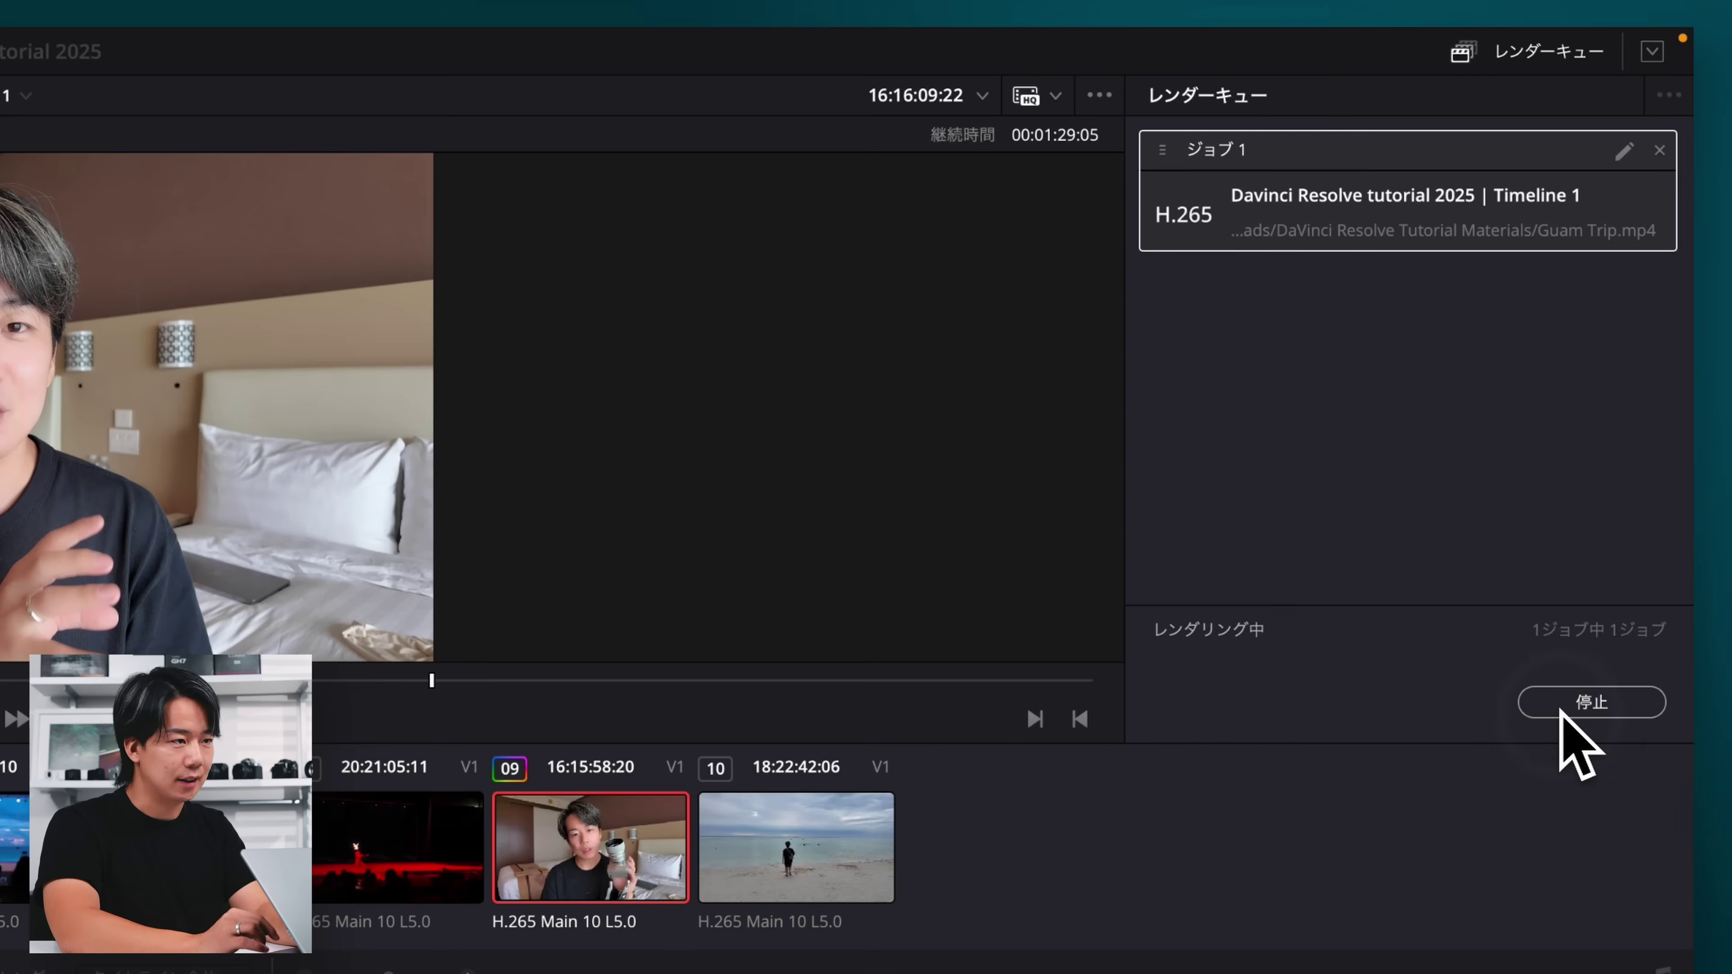
left_click(1603, 352)
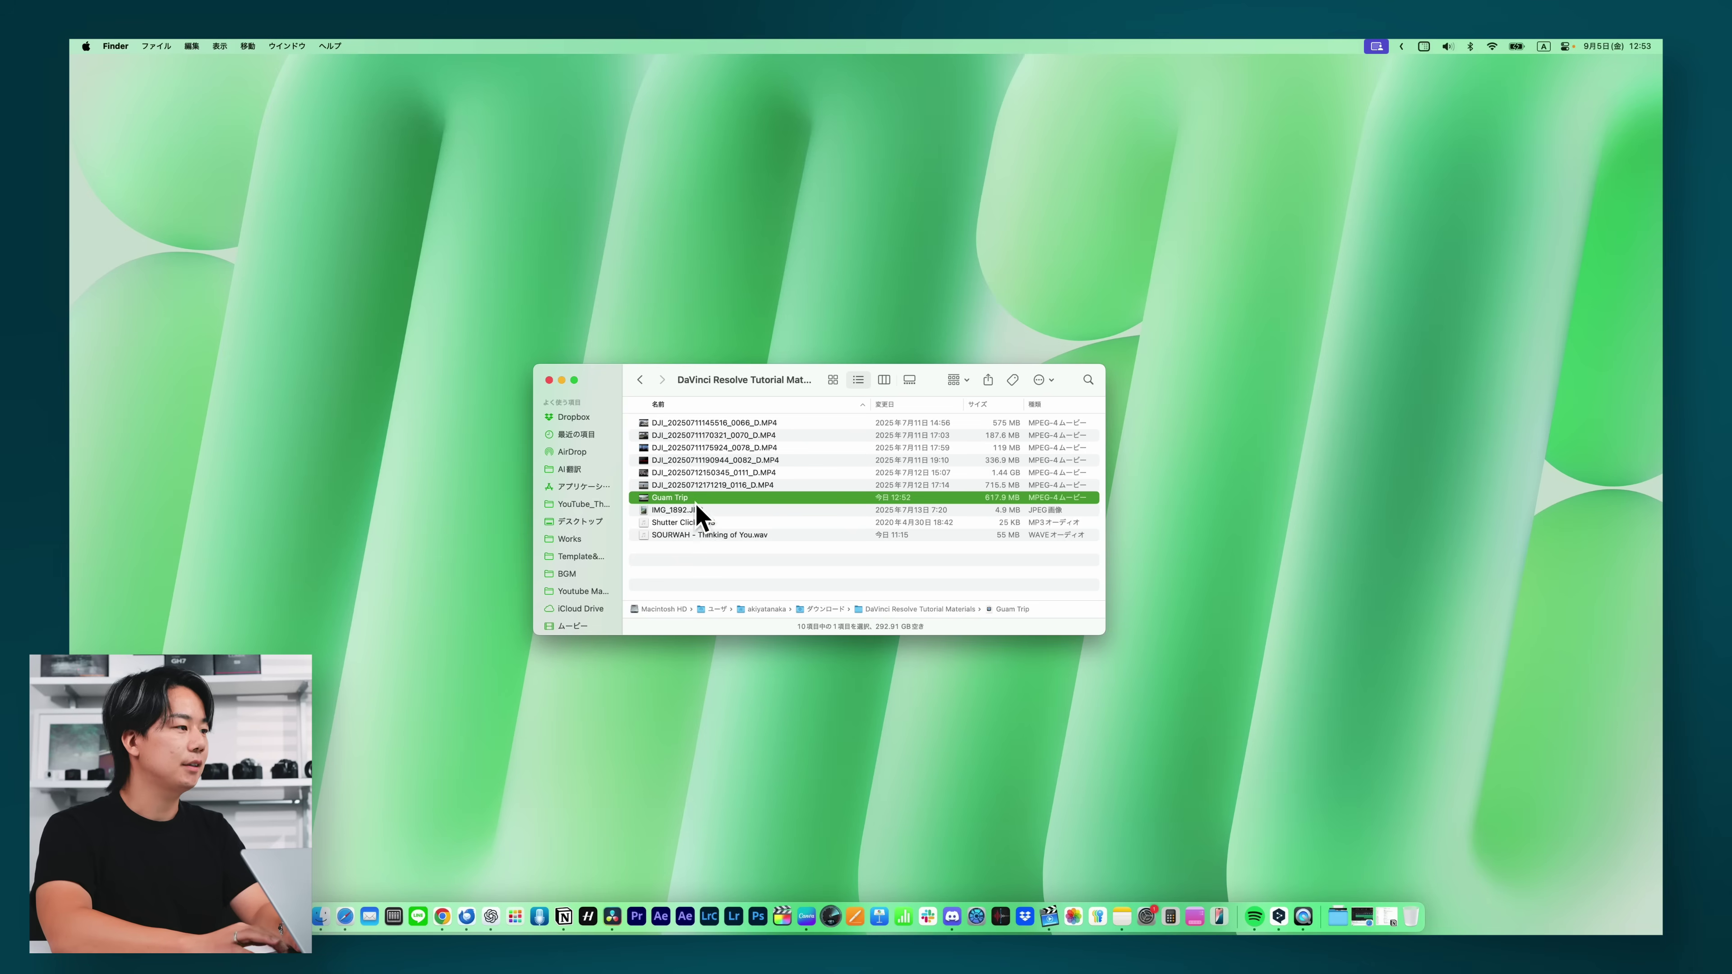
Preview Guam Trip in Quick Look, scrub forward and back, then close the preview.
key("space")
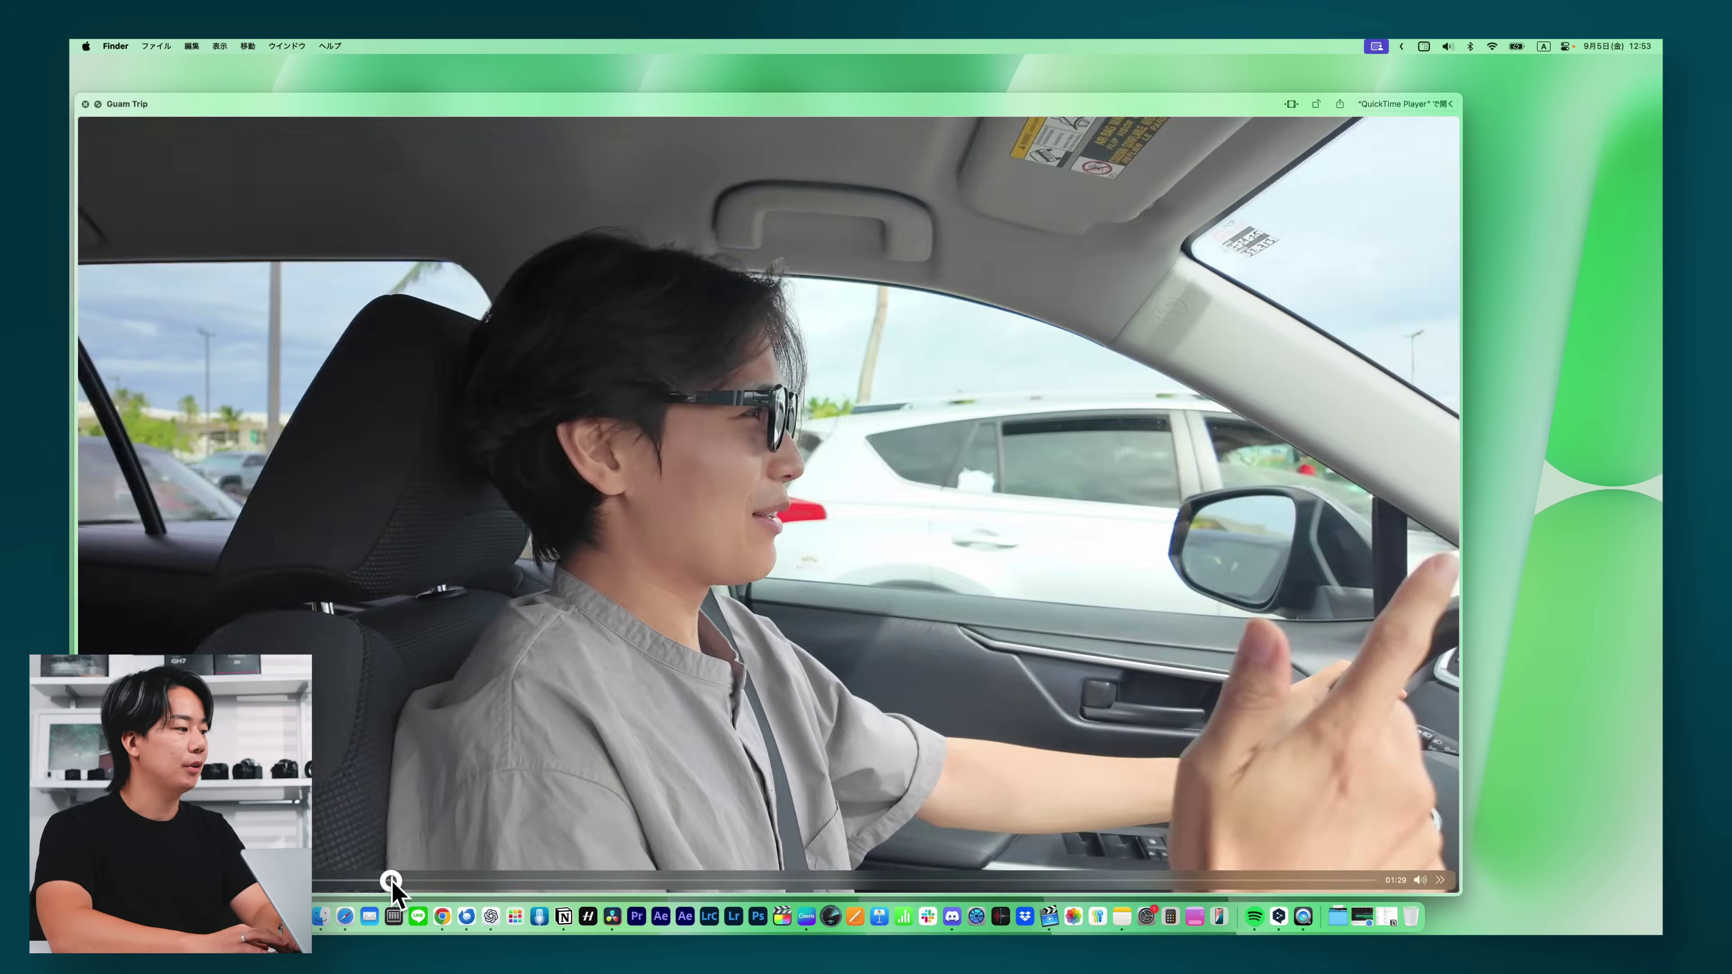
left_click(804, 877)
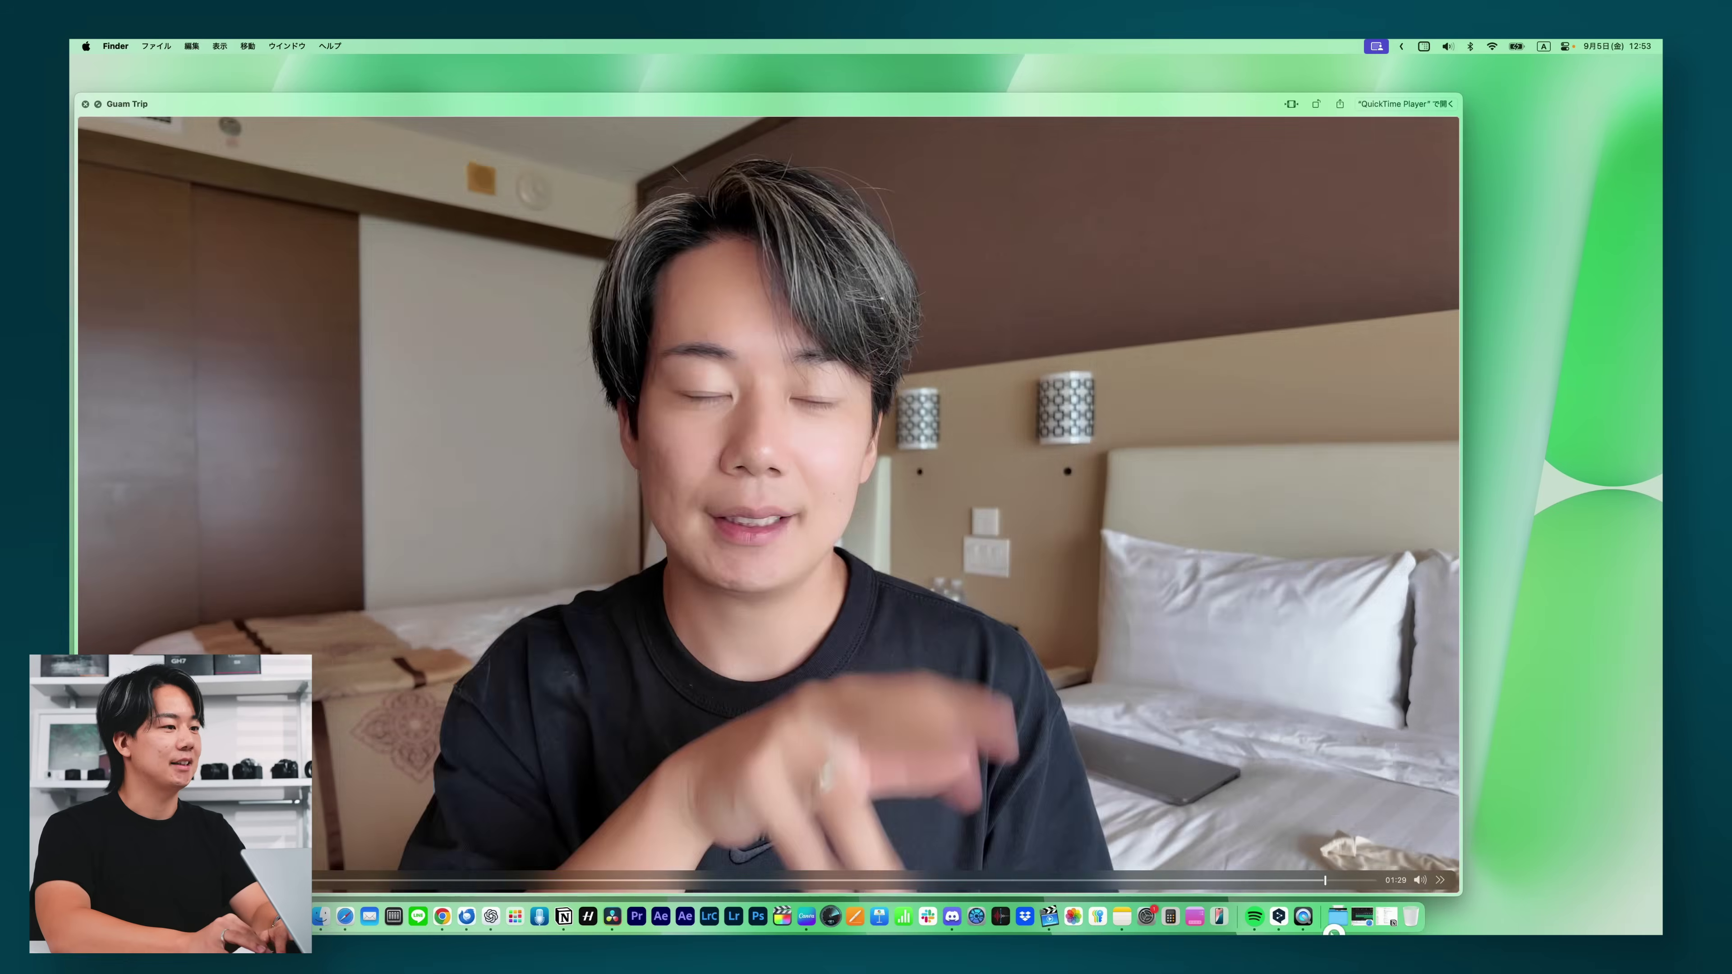
left_click_drag(804, 877, 667, 880)
key("space")
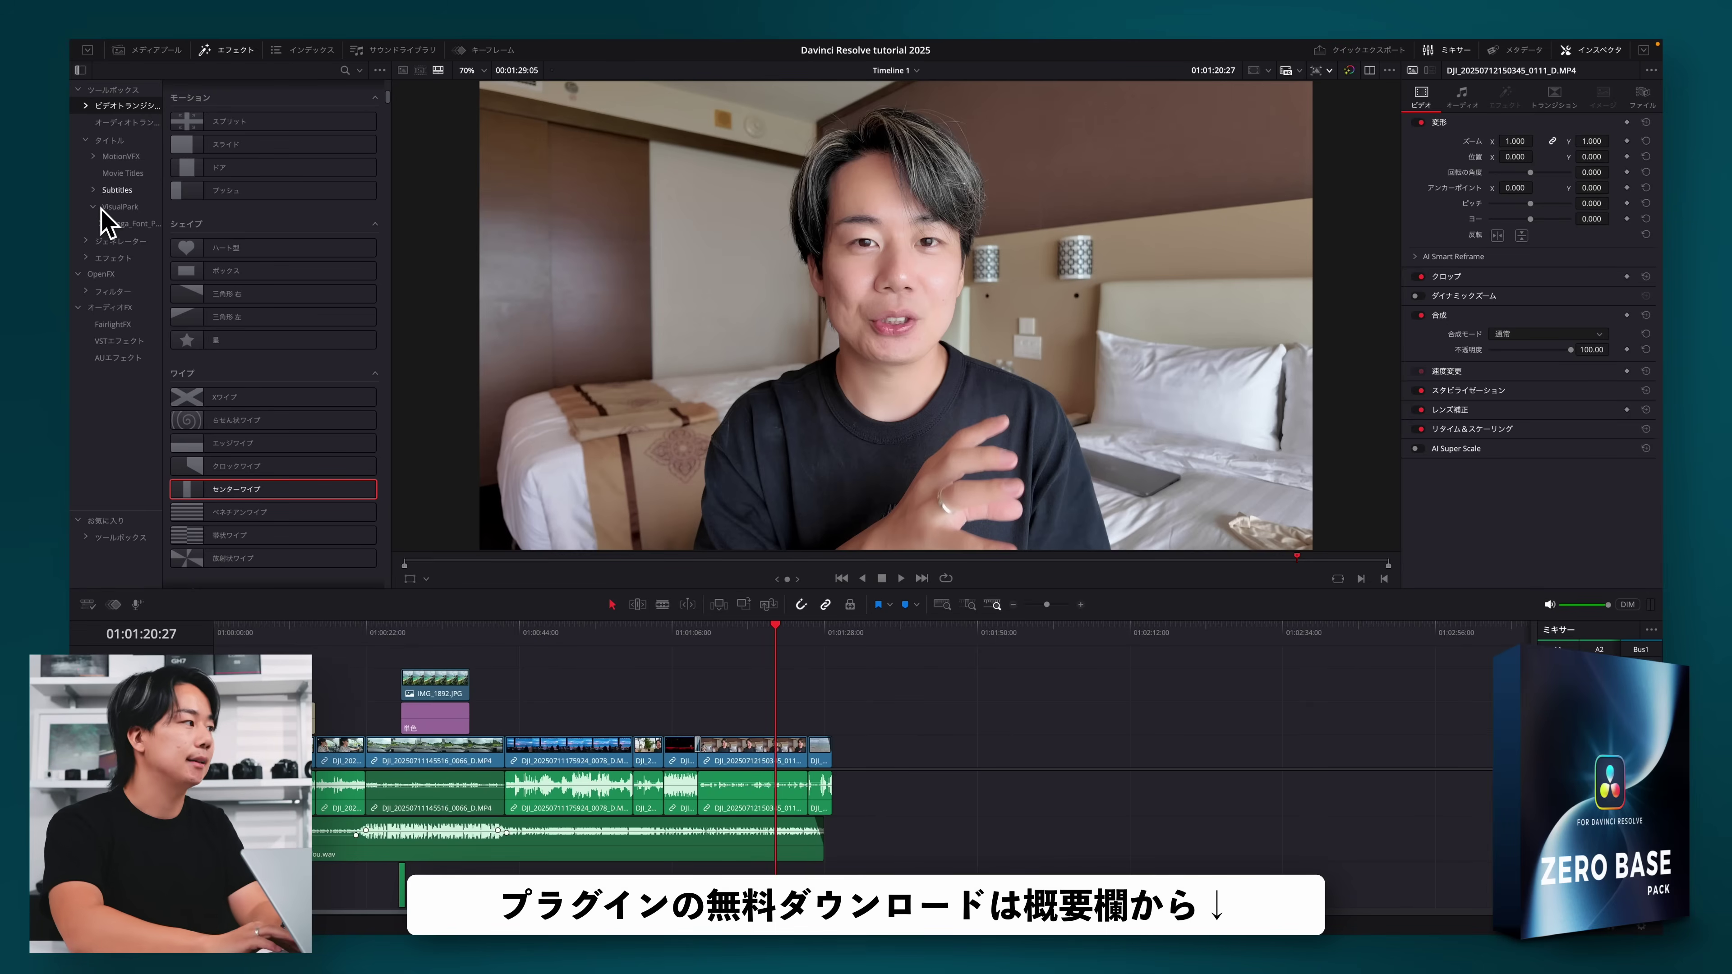
Apply Zero_Base_Pack's 移動アニメーション to IMG_1892.JPG and play back the slide-in.
left_click(108, 258)
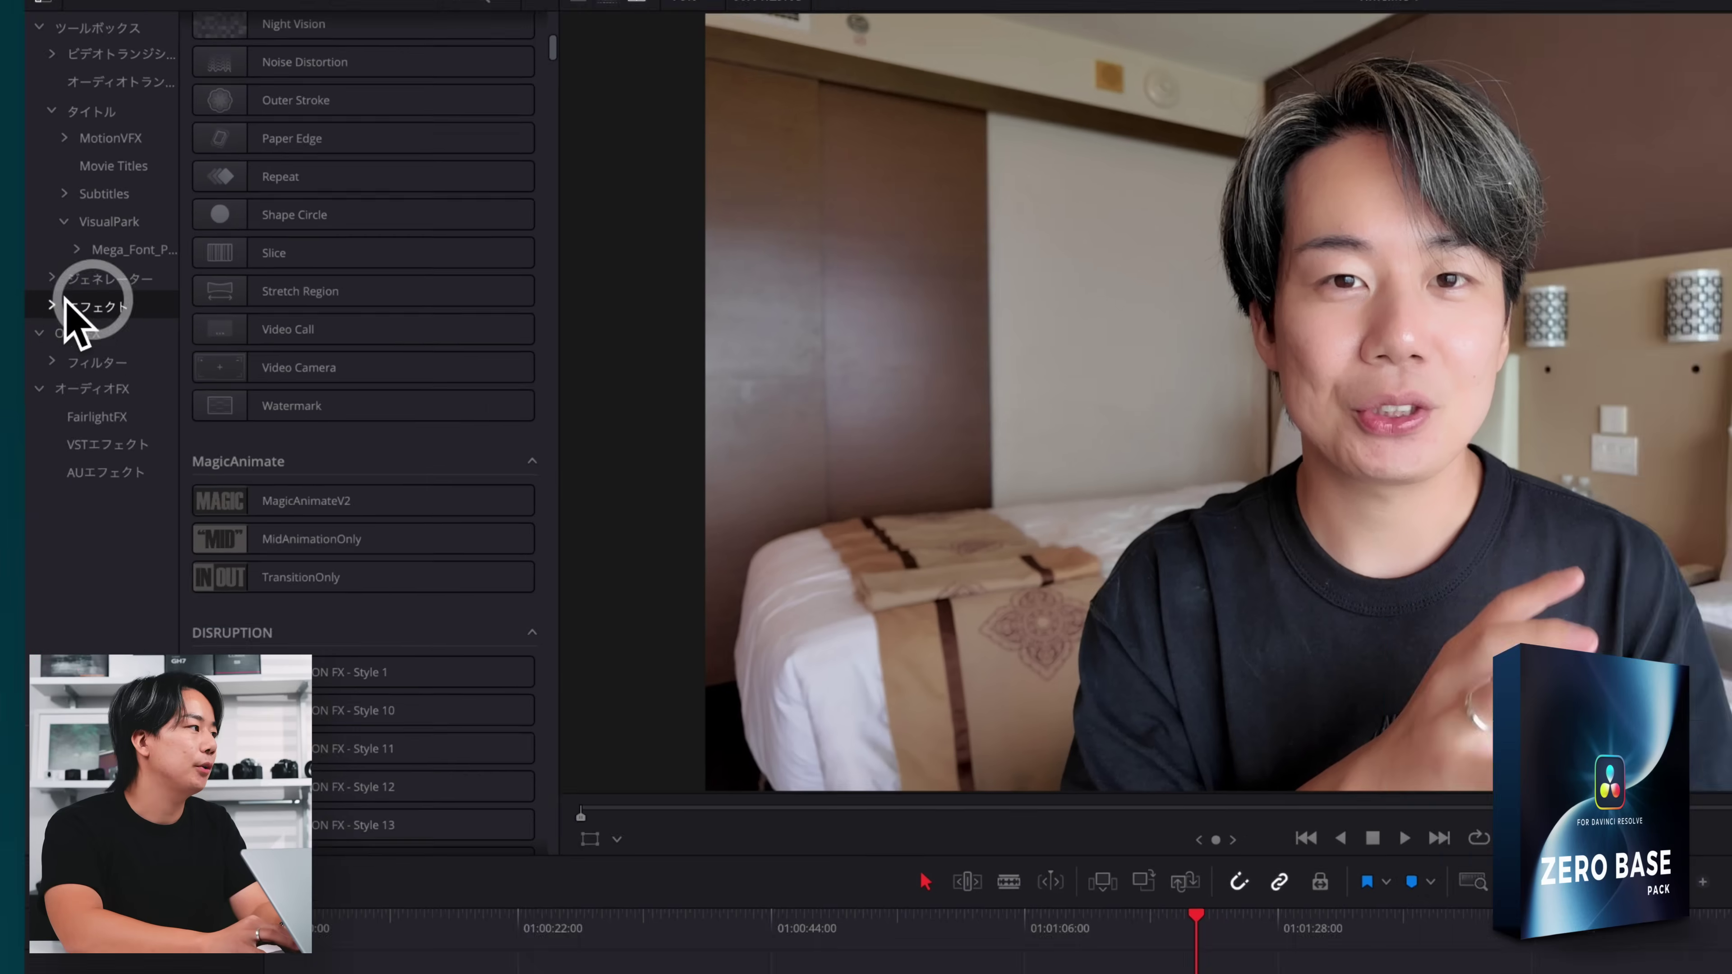
left_click(92, 496)
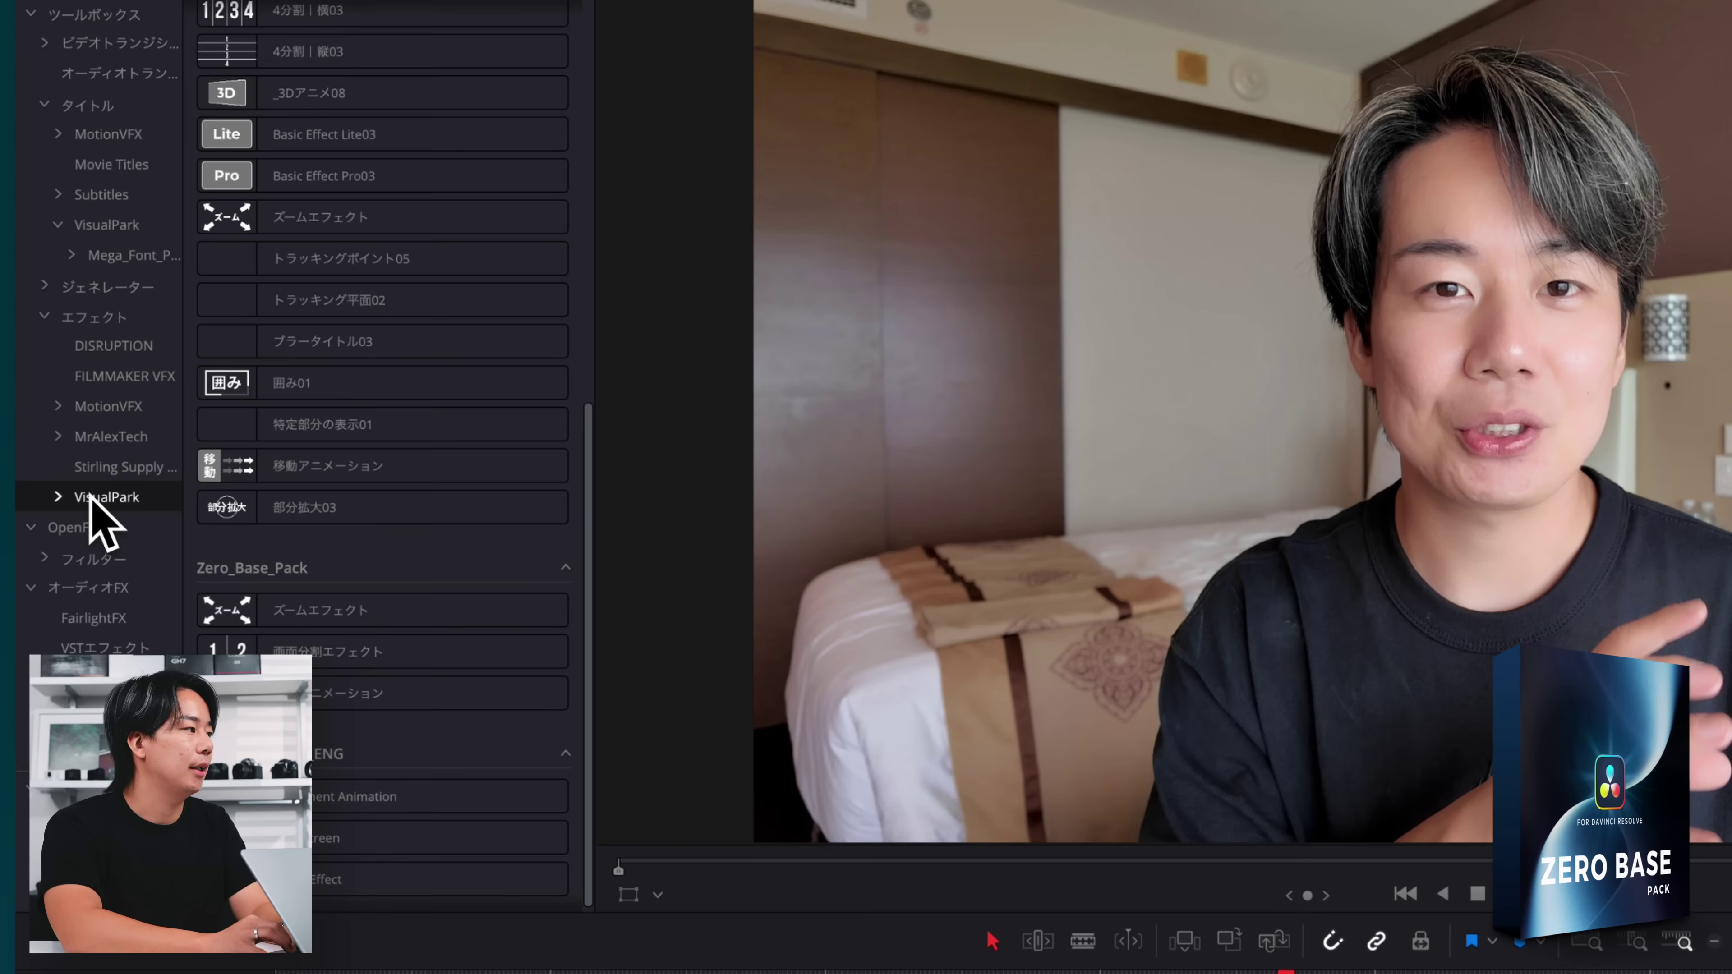
left_click(58, 496)
left_click(133, 588)
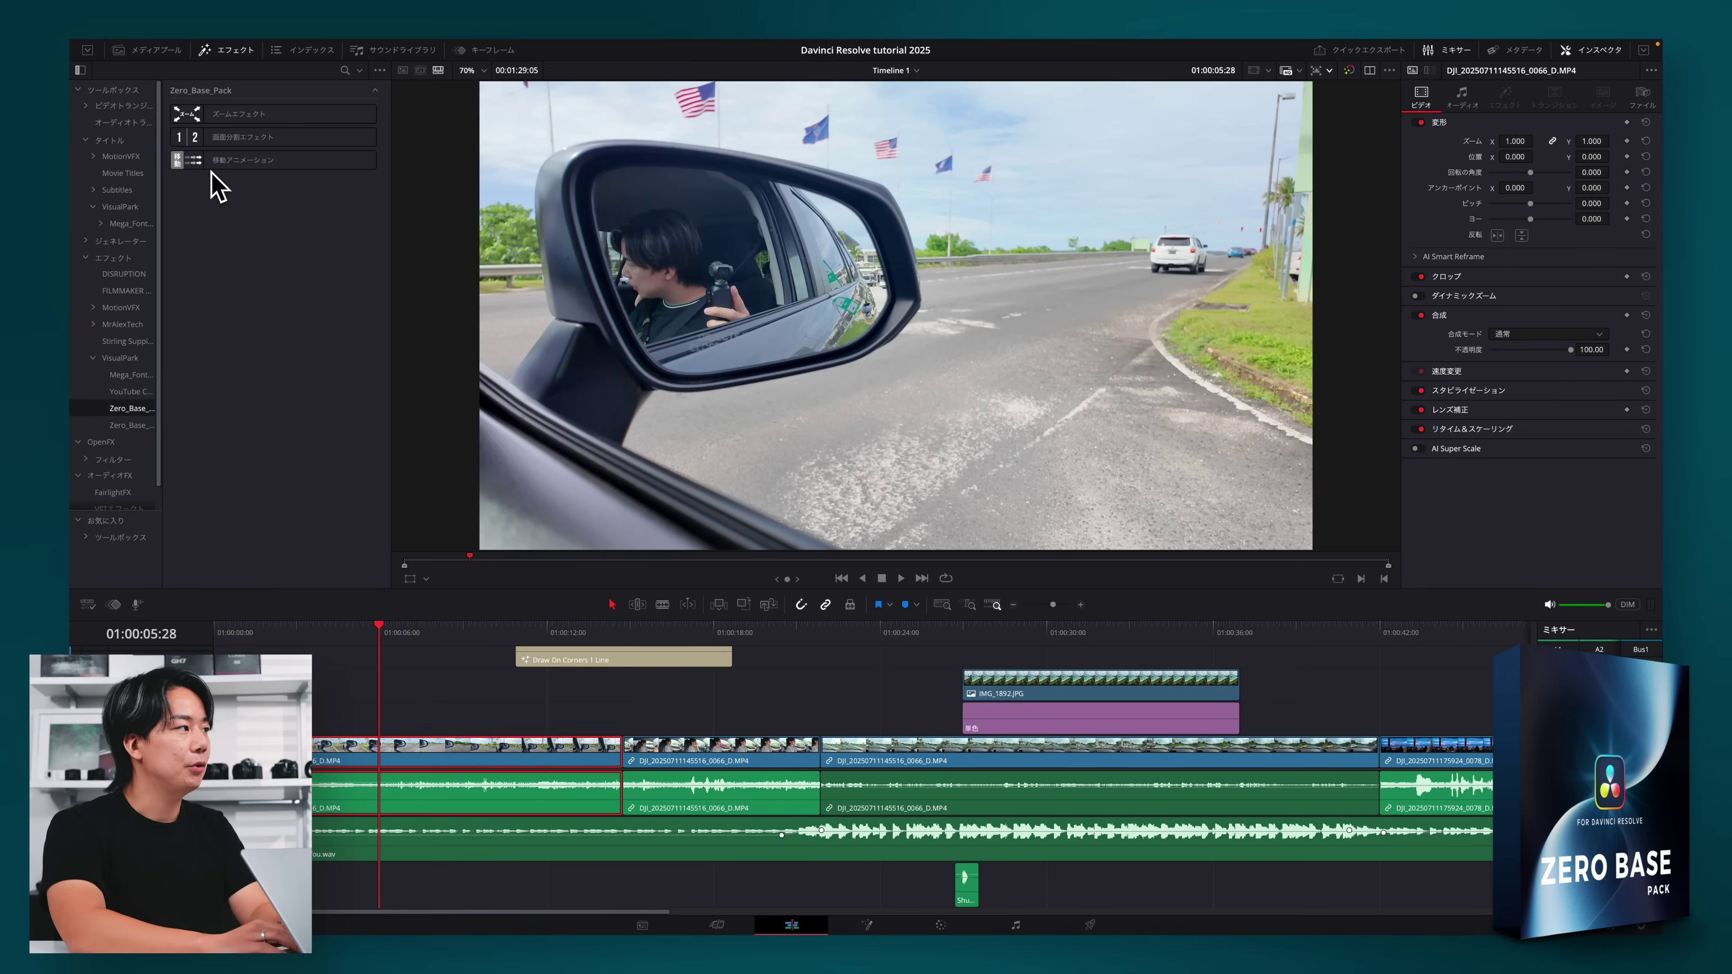
left_click_drag(212, 161, 975, 678)
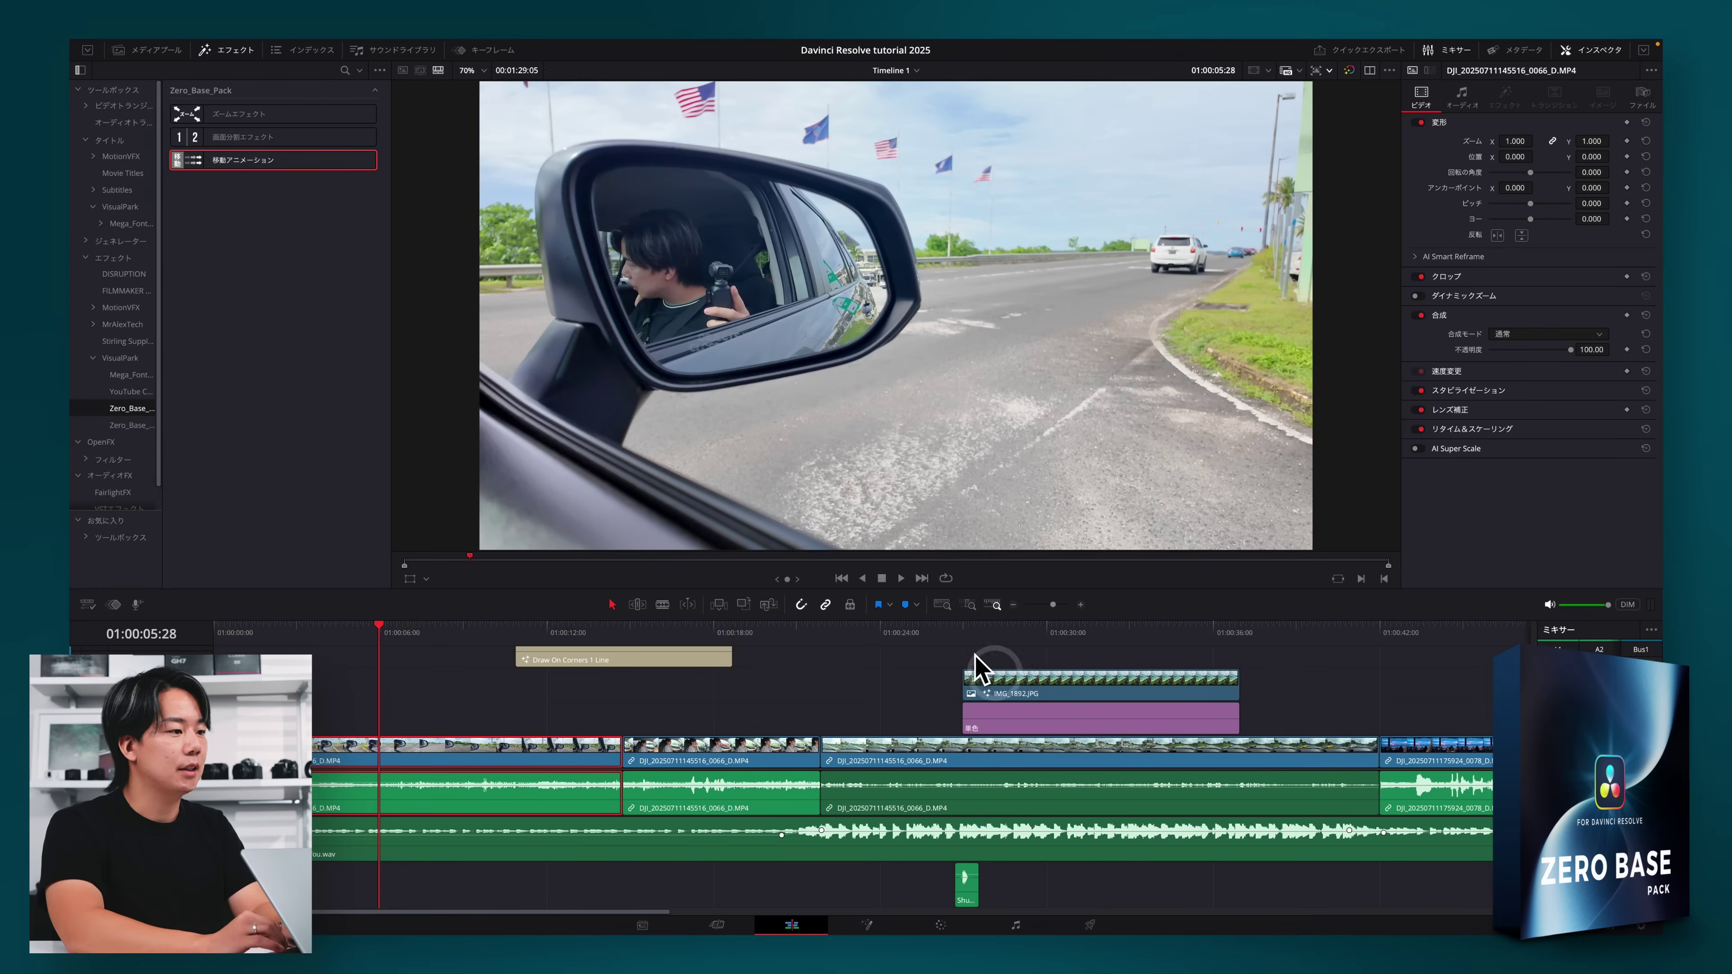
left_click(963, 630)
key("space")
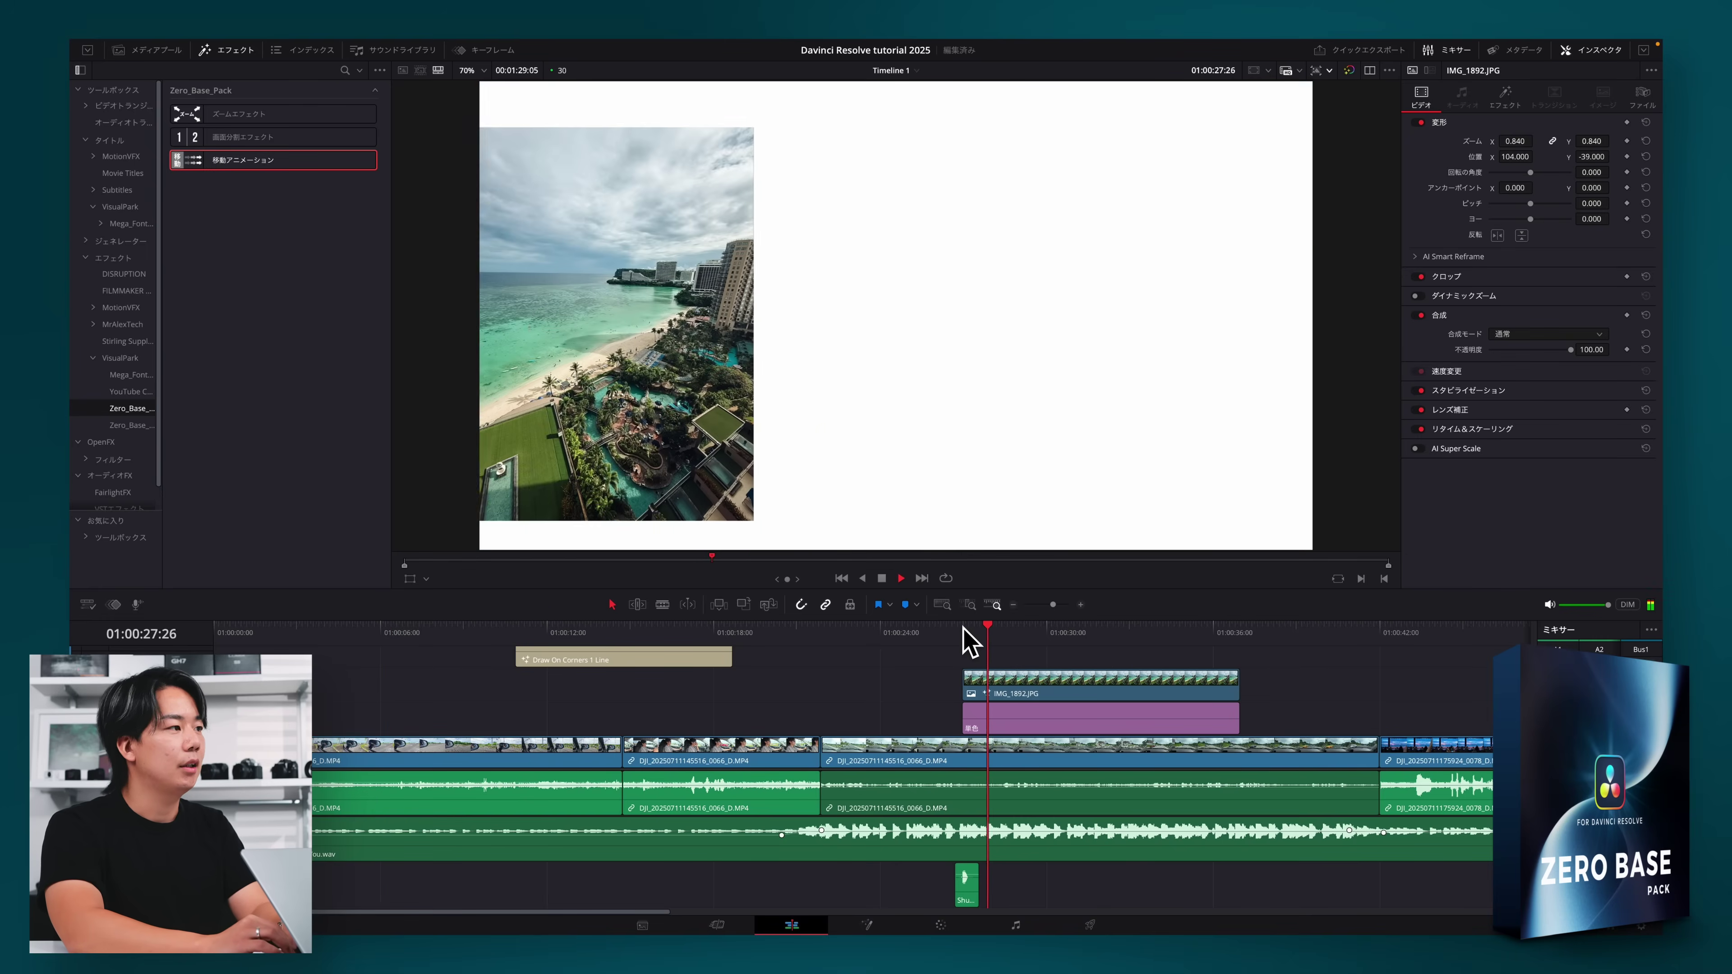
Add the ズームエフェクト effect to the fire-dancer clip.
left_click(996, 681)
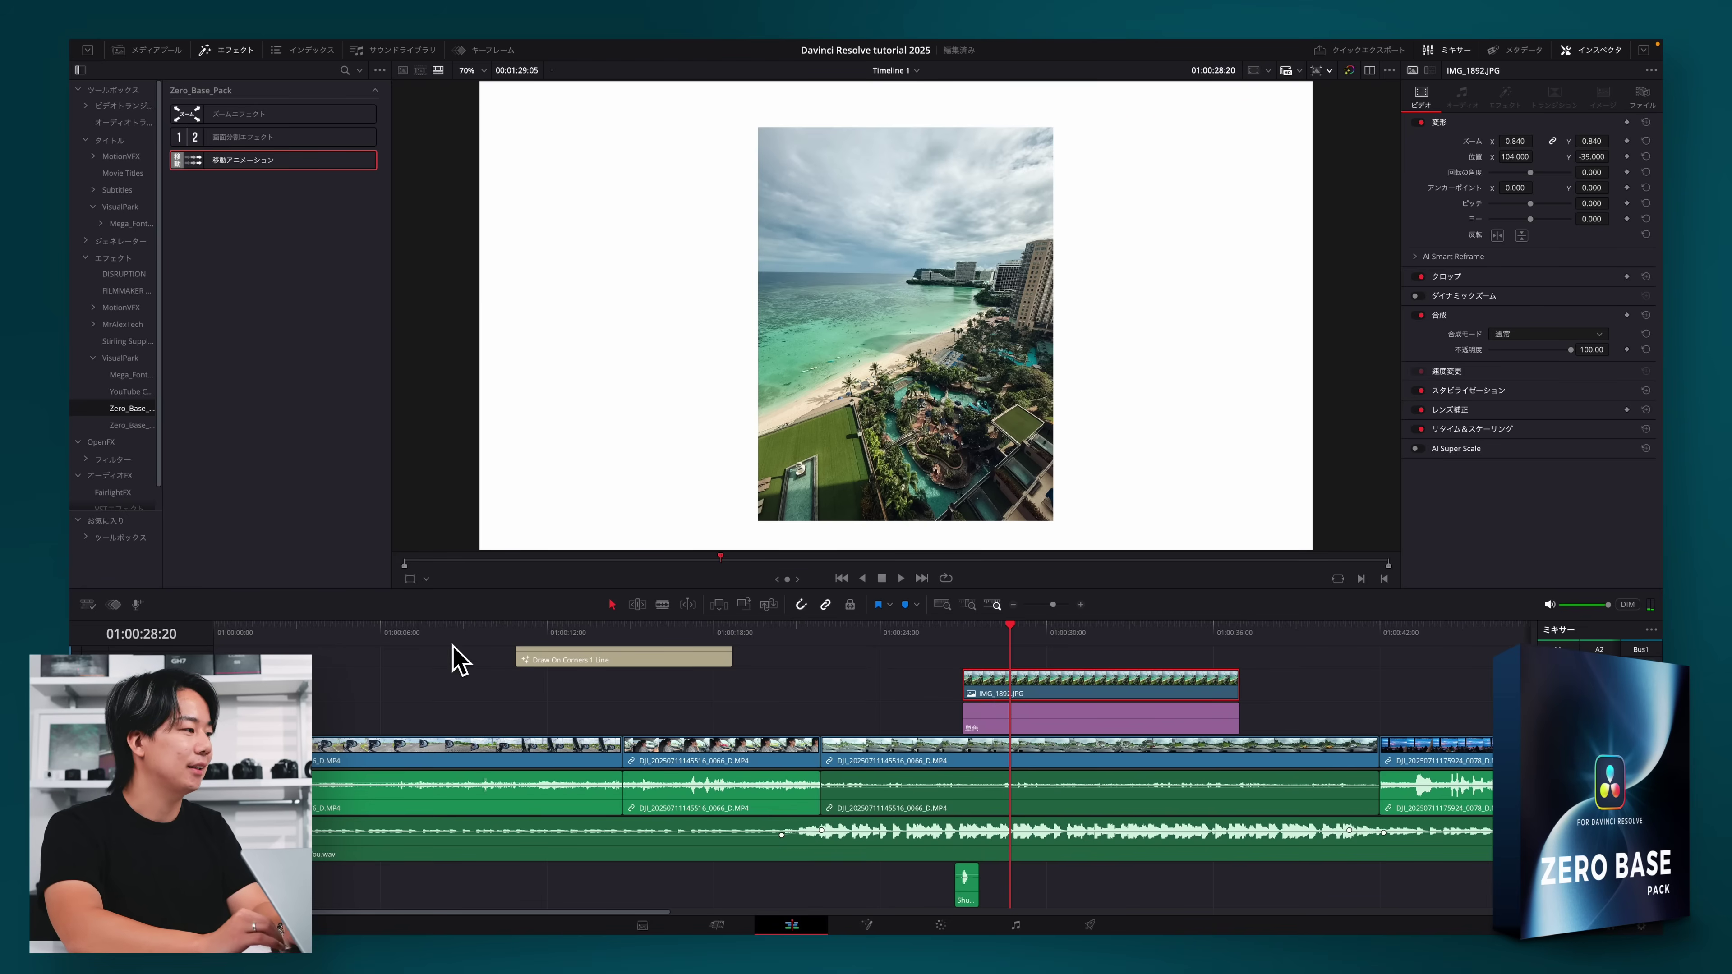
left_click(399, 631)
mouse_move(205, 114)
left_mouse_down()
mouse_move(917, 805)
mouse_move(989, 762)
left_mouse_up()
Play the fire-dancer clip to review the zoom effect.
key("space")
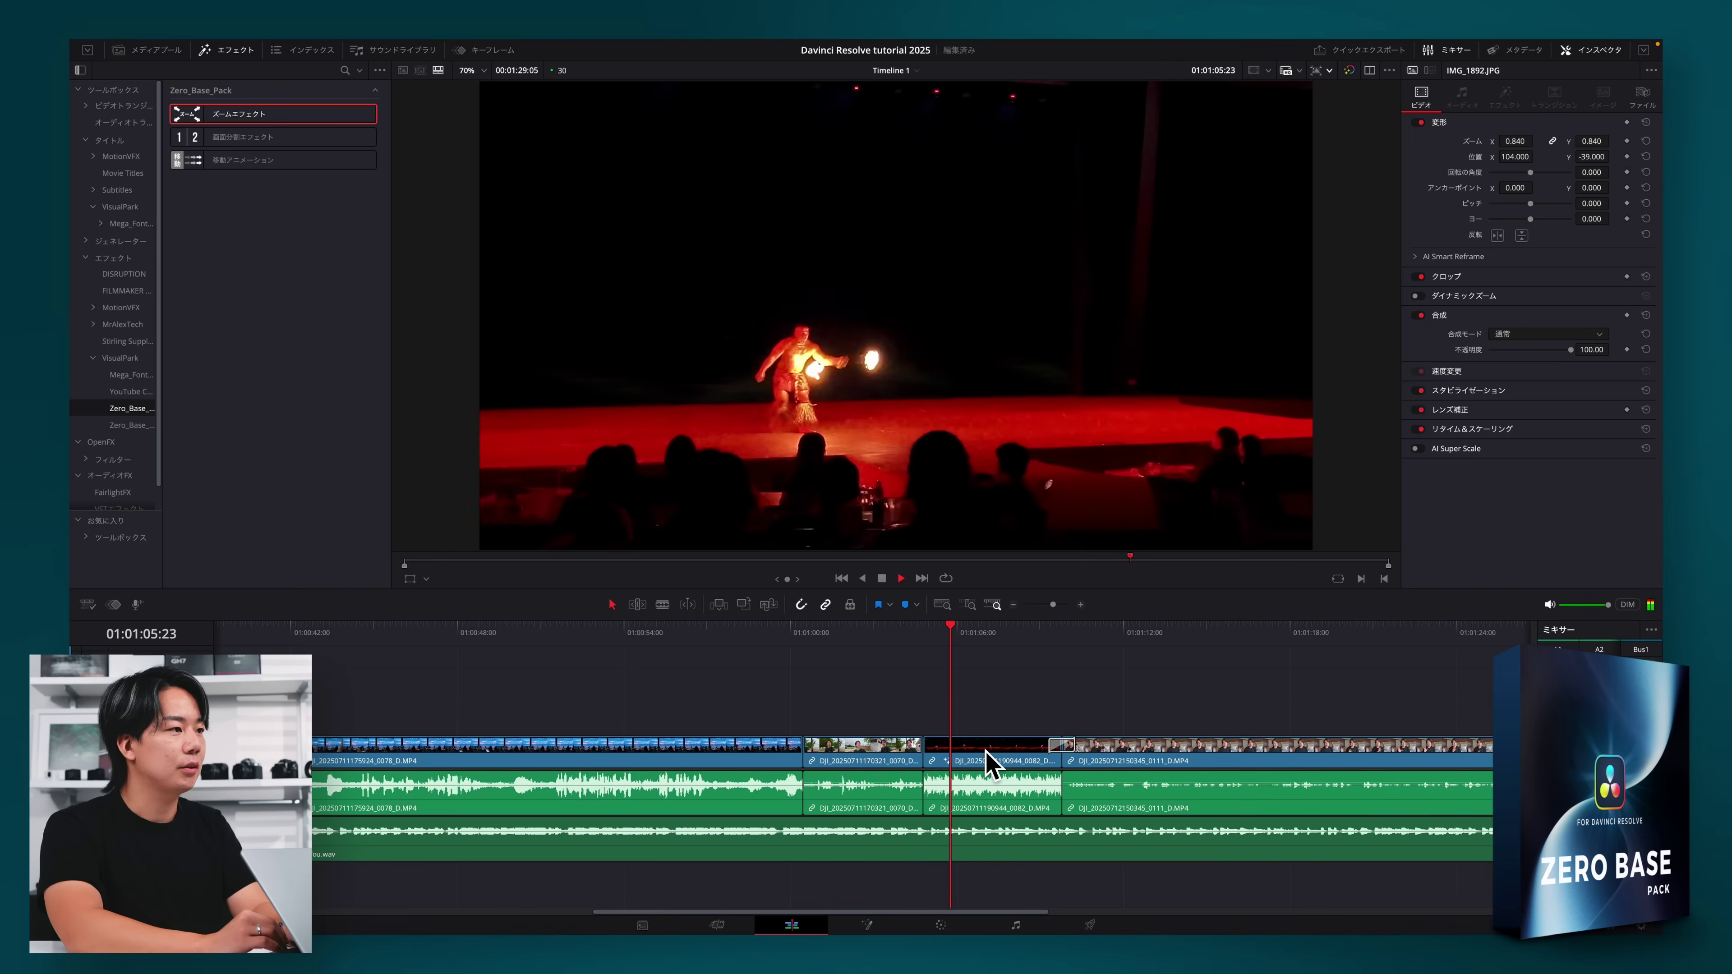
left_click(921, 633)
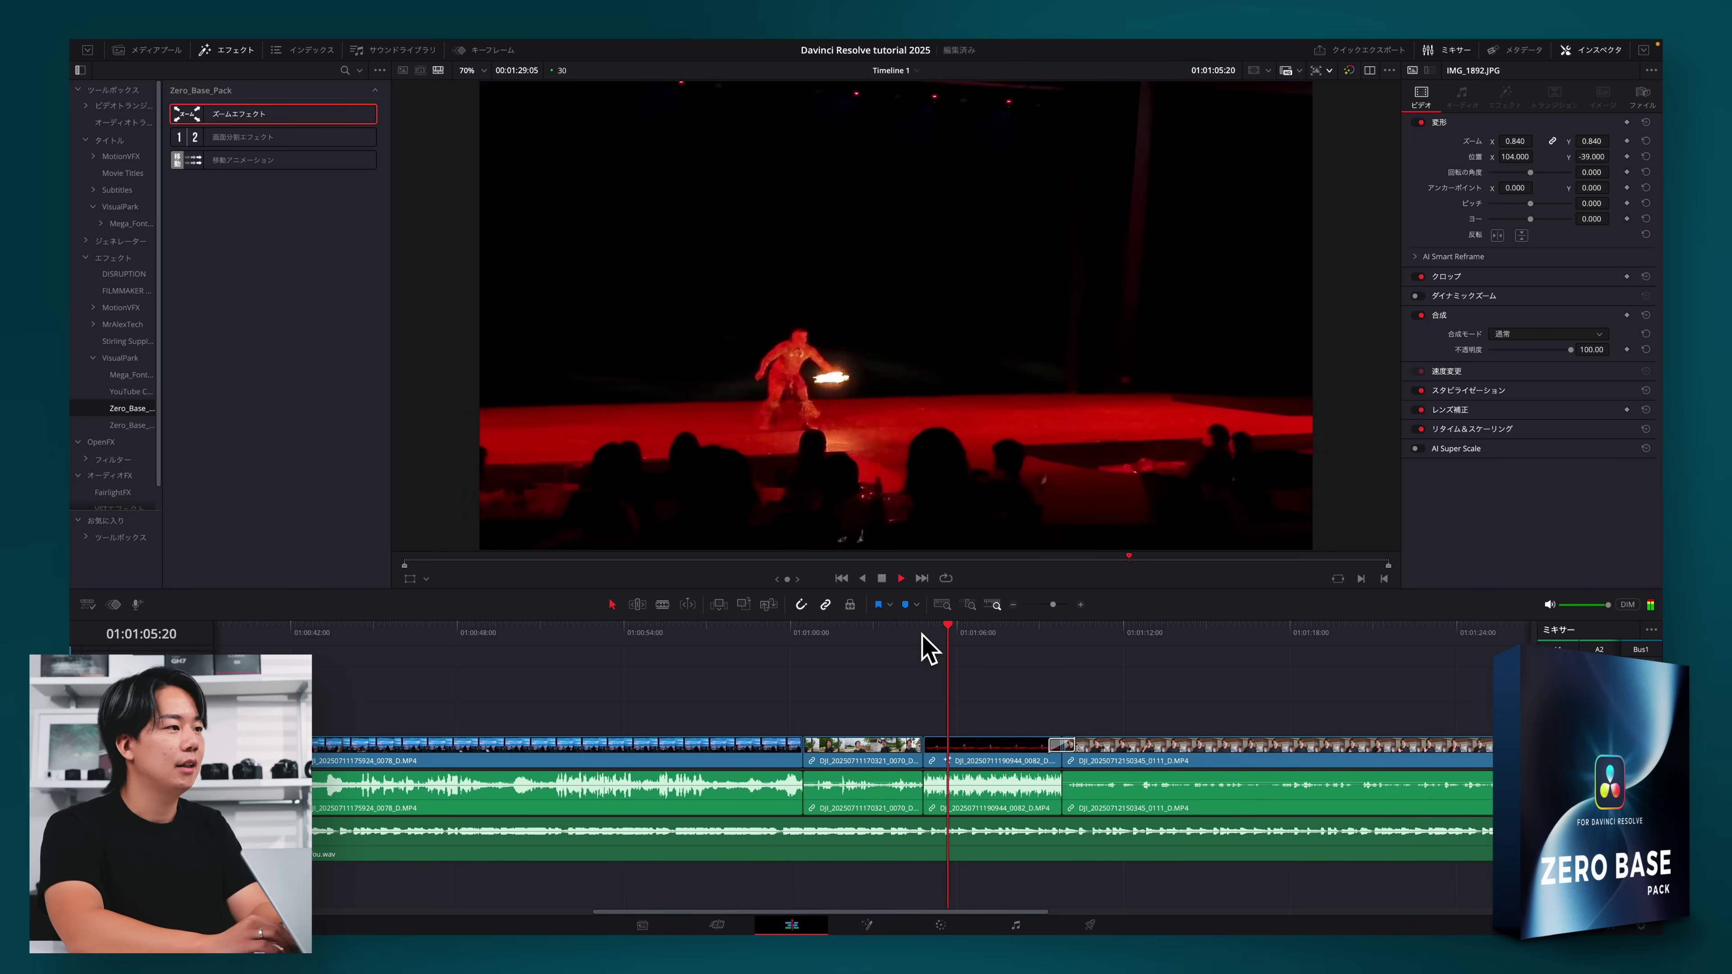
key("space")
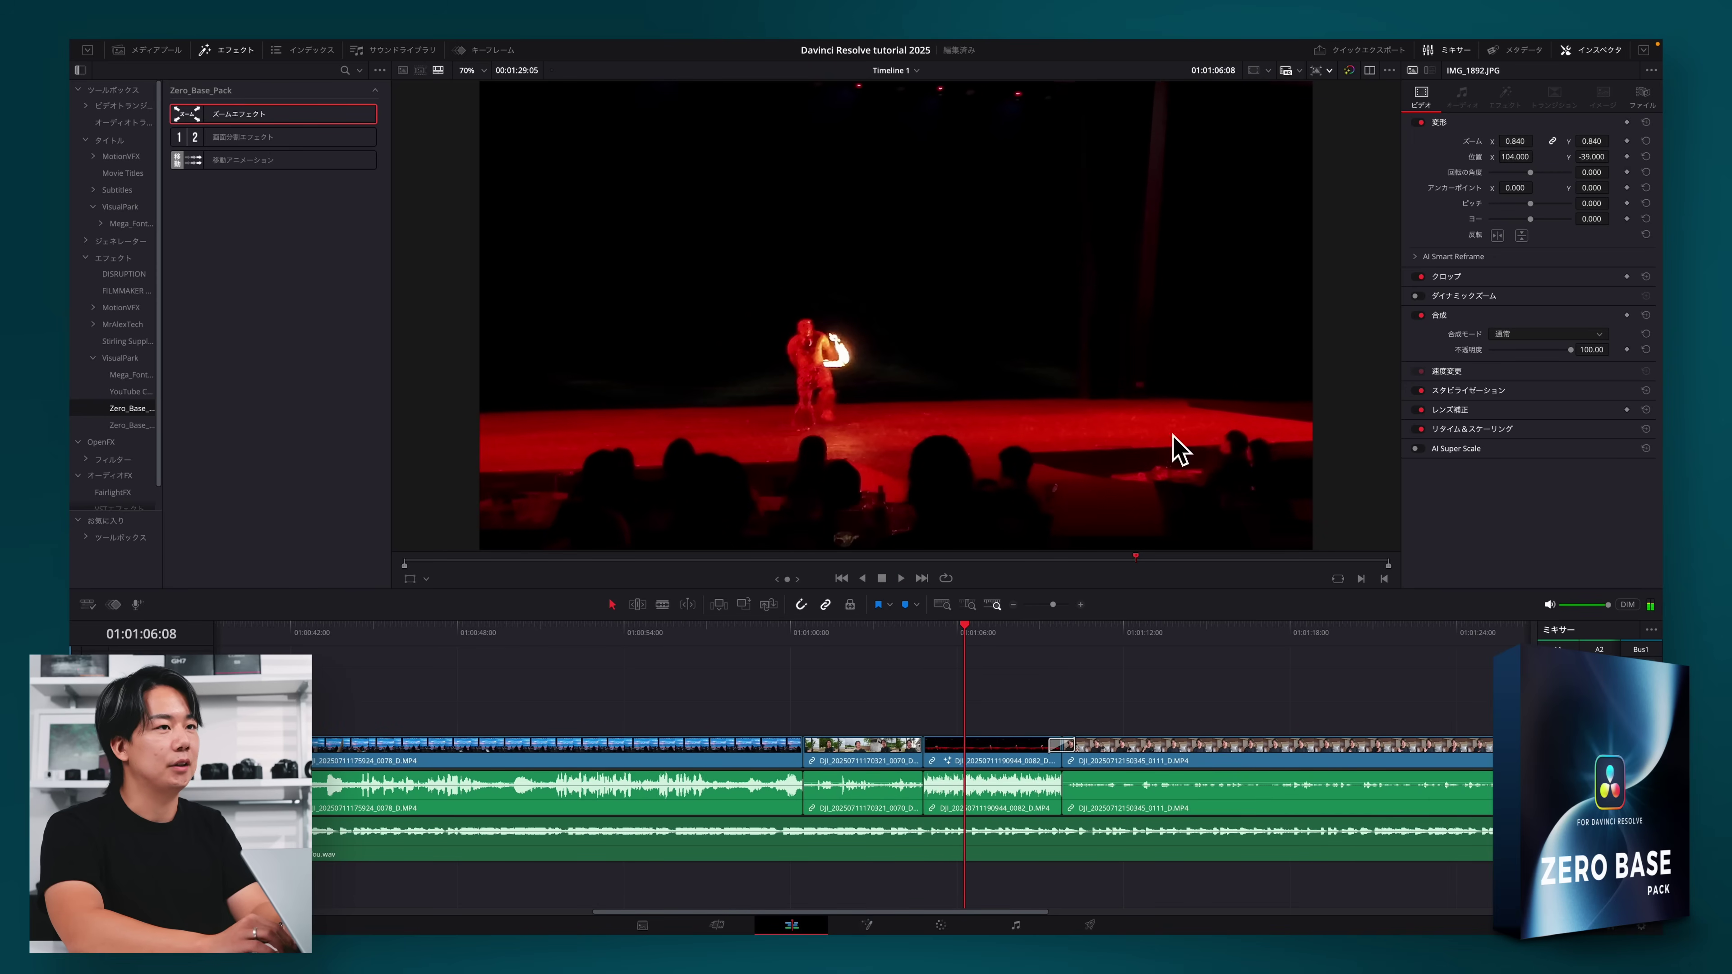
Raise the ズームエフェクト magnification to 1.092 and replay from 01:01:08:10.
left_click(988, 763)
left_click(1505, 95)
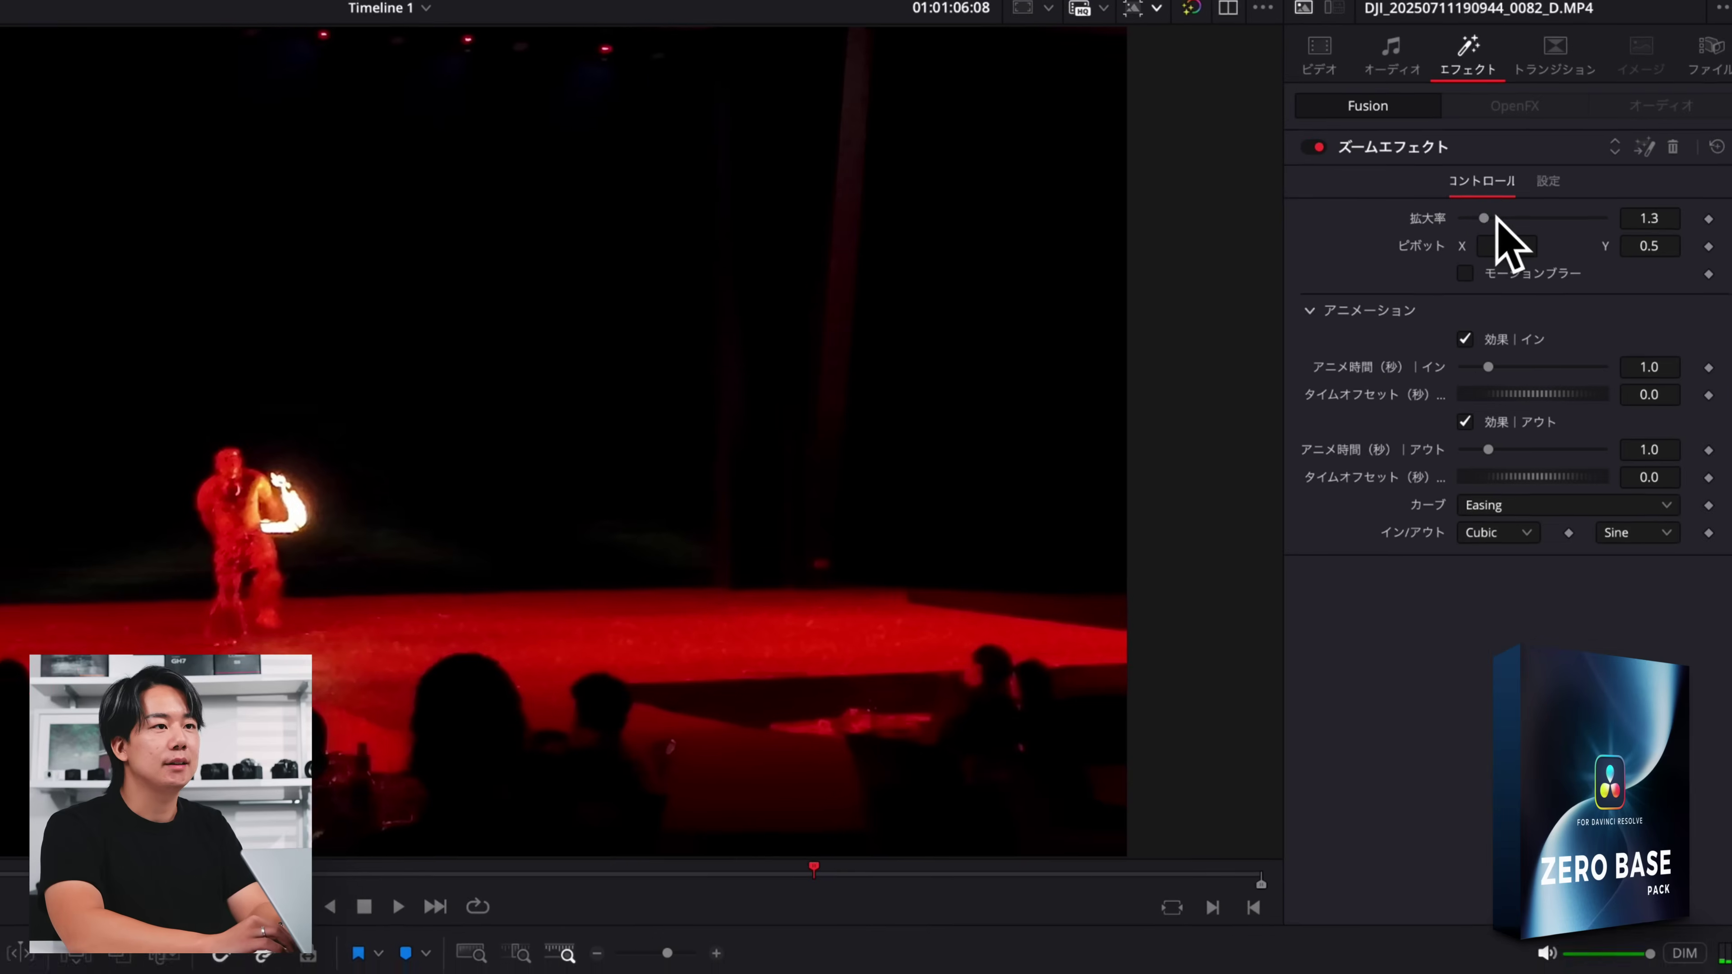
left_click_drag(1485, 219, 1571, 235)
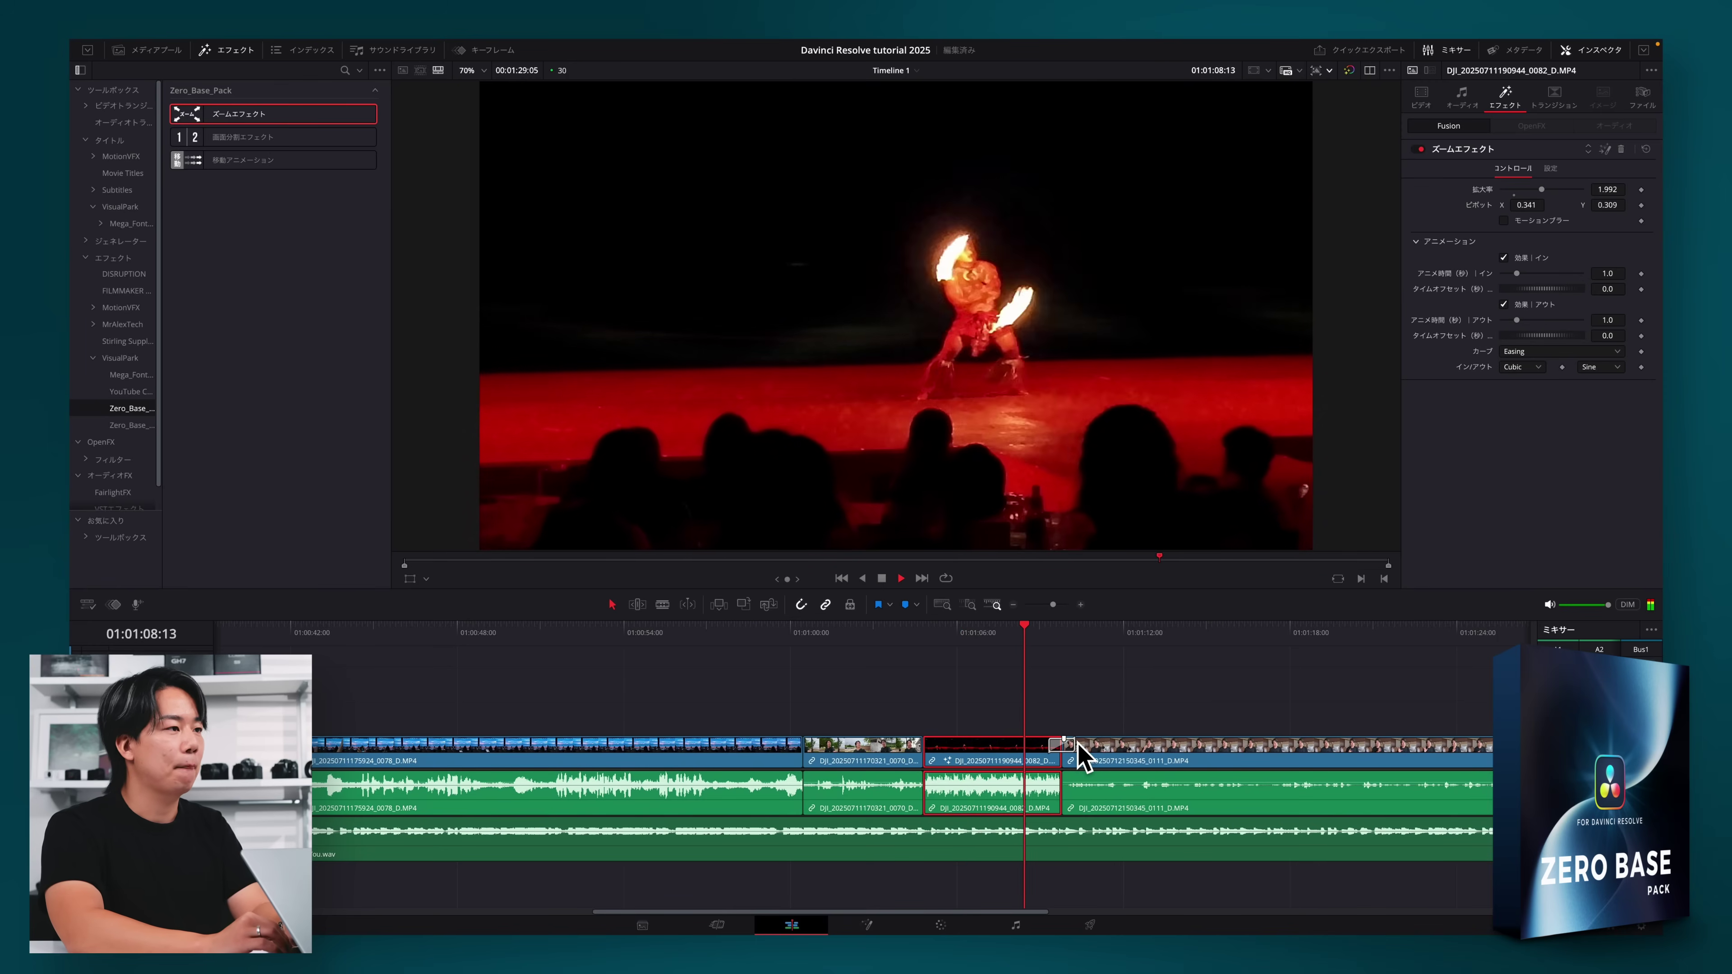
key("space")
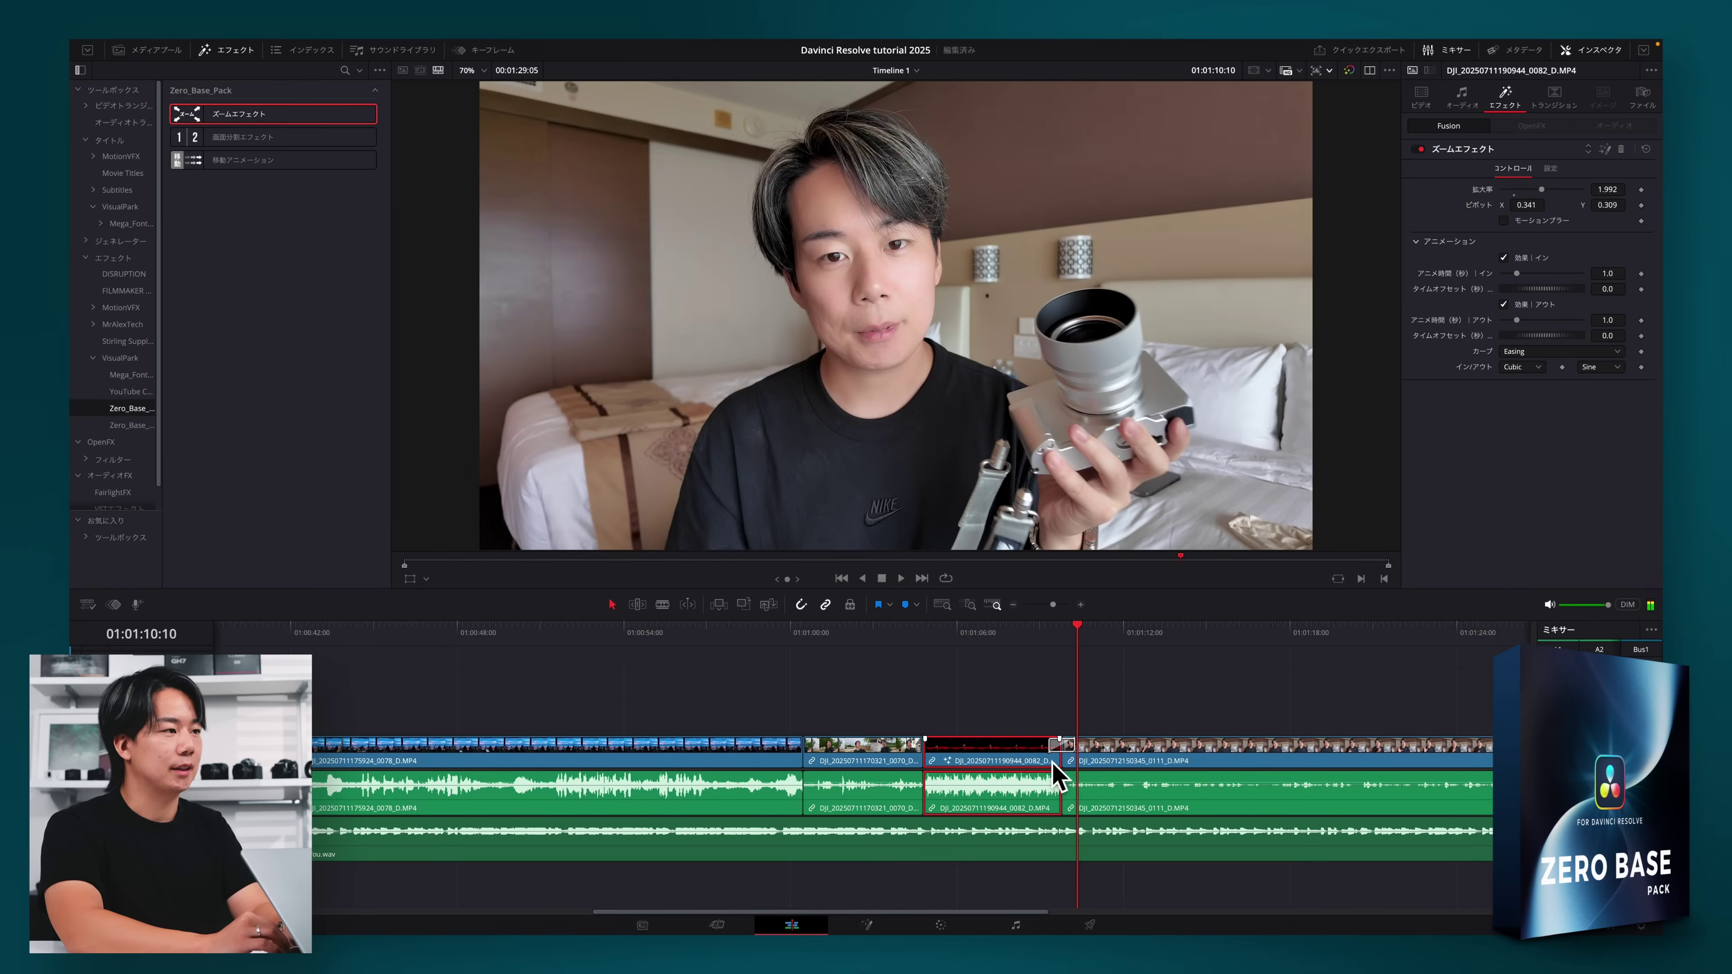
left_click(1021, 626)
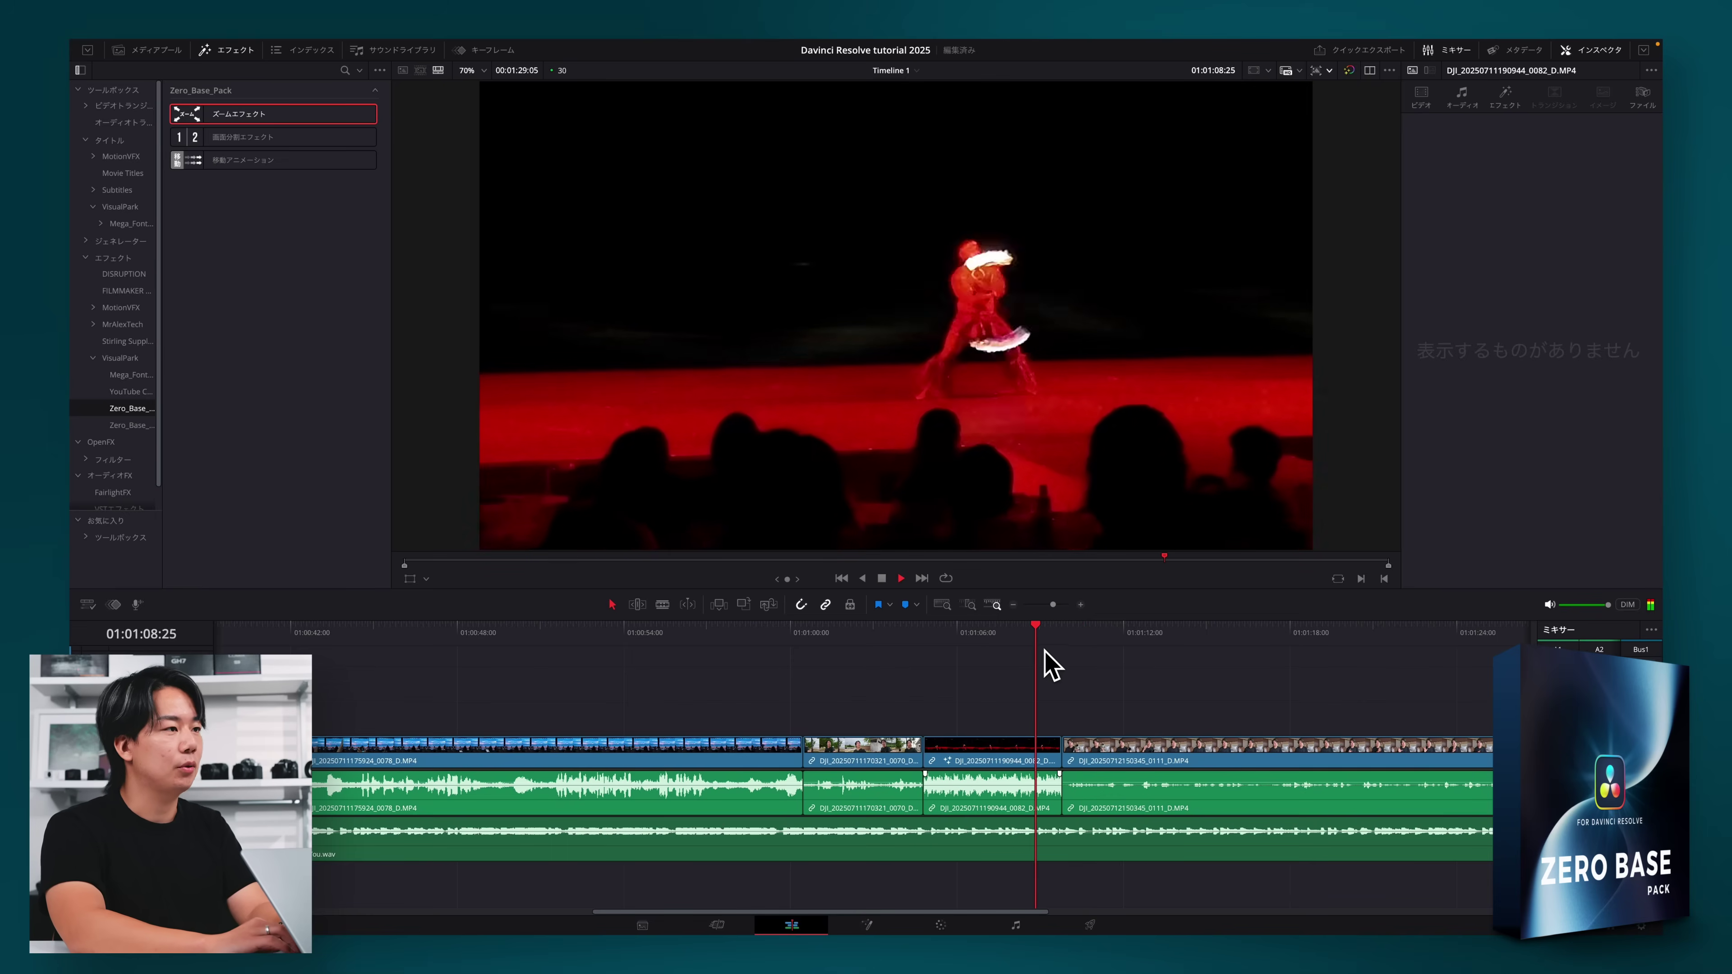